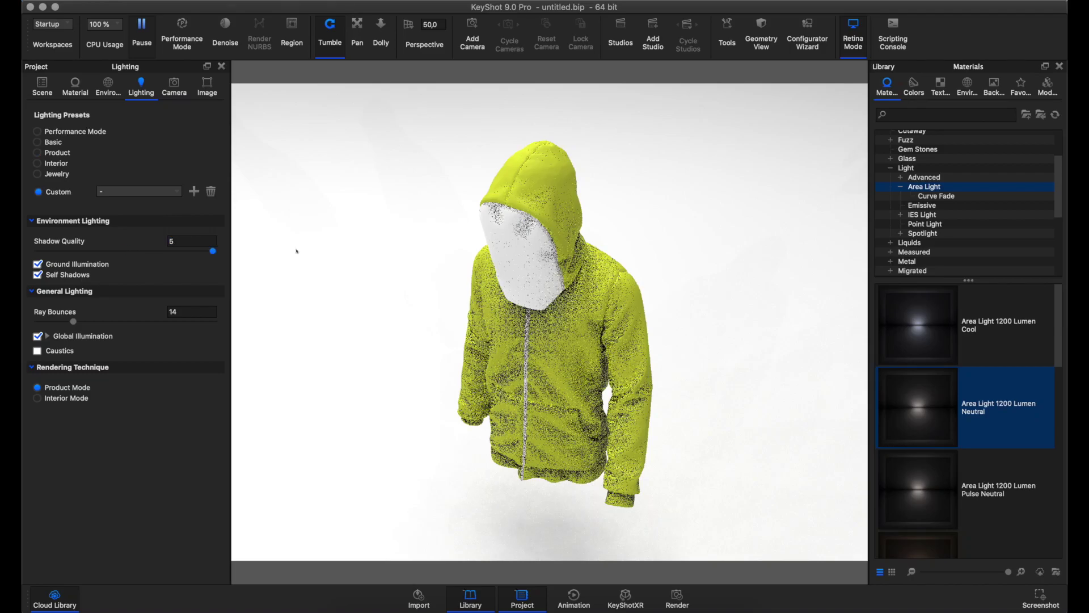
# Step: Set the Lighting values to shadow quality 4 and 32 ray bounces, then adjust the view
pyautogui.moveTo(73, 321); pyautogui.dragTo(197, 321)
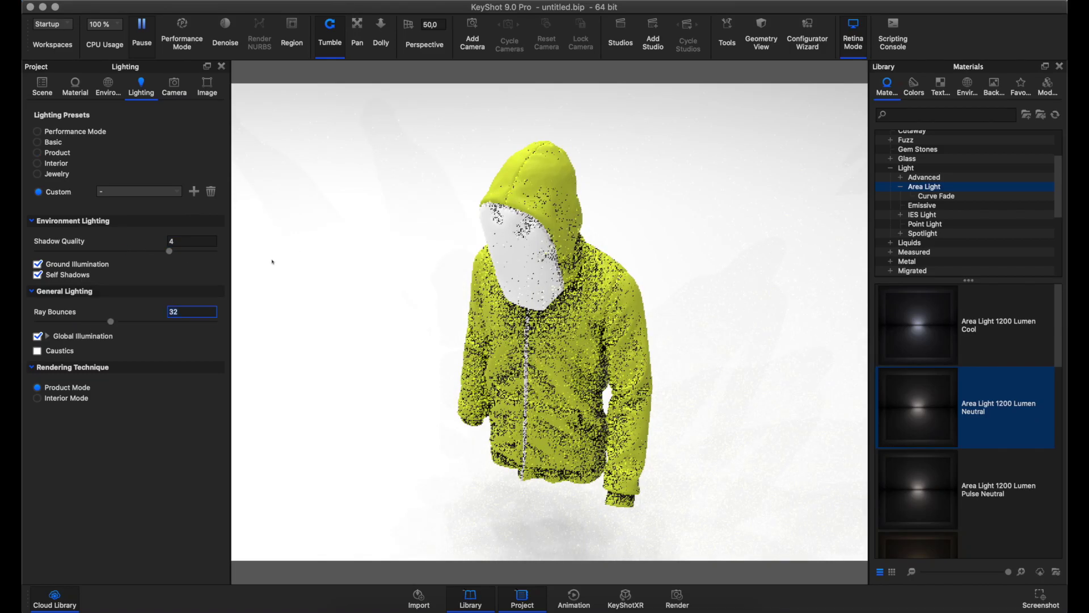
pyautogui.press('Return')
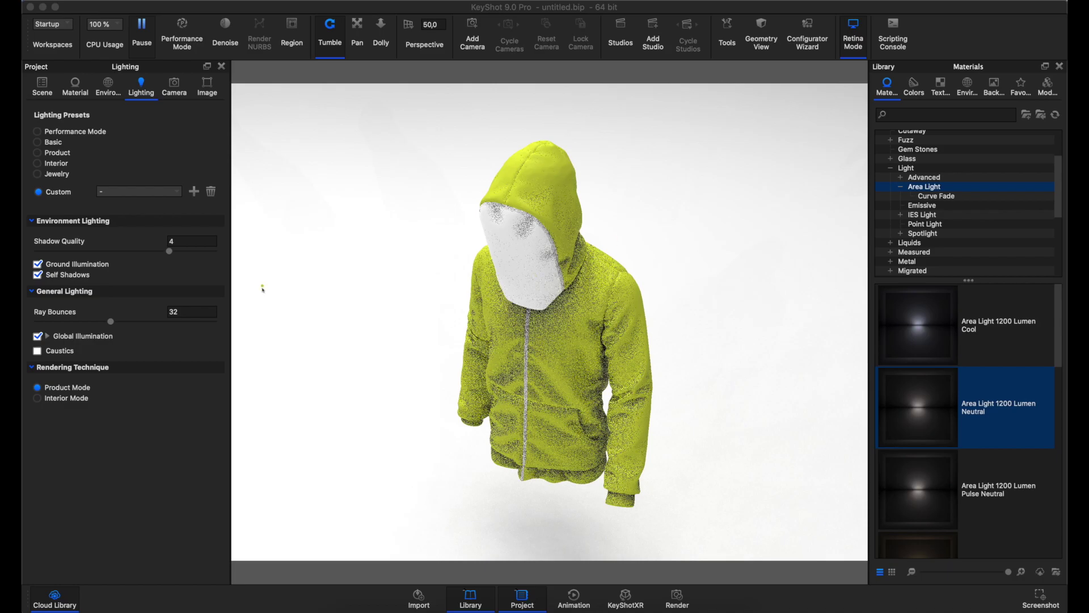
pyautogui.moveTo(472, 321); pyautogui.dragTo(406, 396)
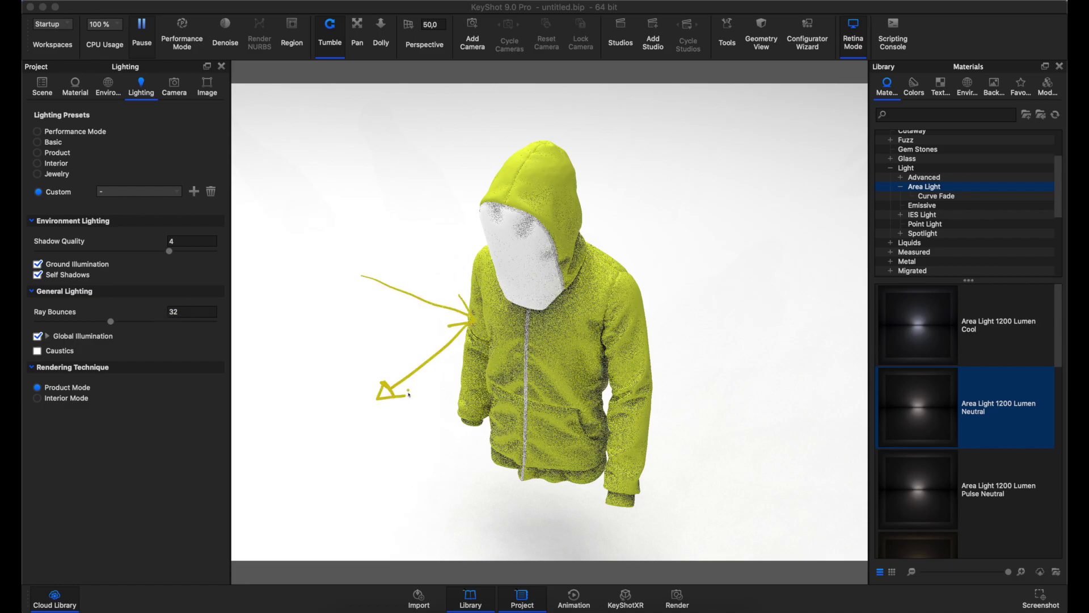
pyautogui.moveTo(472, 322); pyautogui.dragTo(348, 350)
pyautogui.moveTo(470, 315); pyautogui.dragTo(438, 239)
pyautogui.press('Escape')
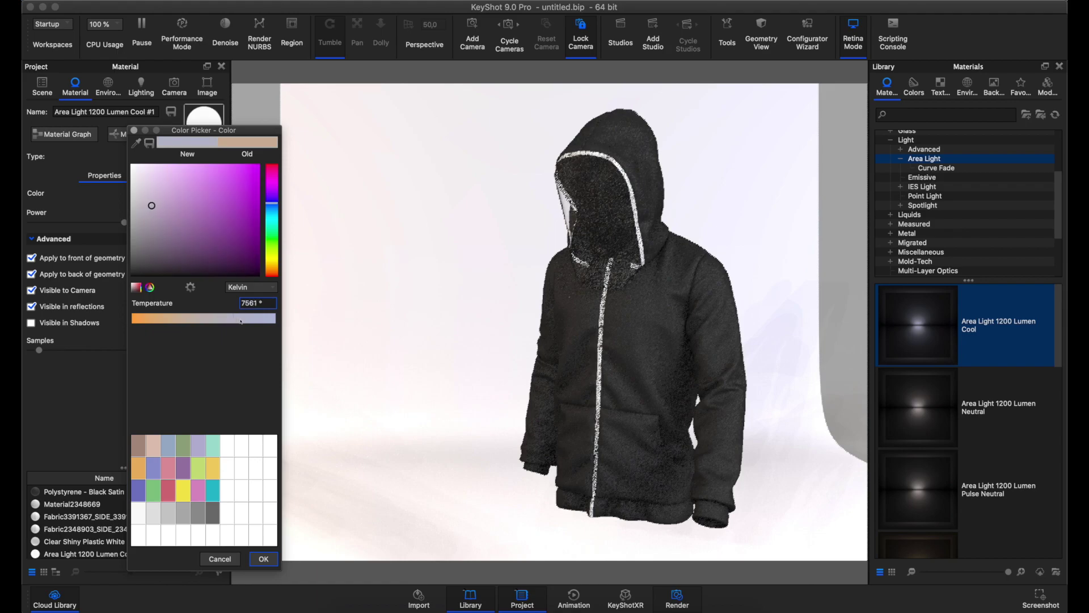
# Step: Raise the area light's colour temperature to a pale cool blue and apply it
pyautogui.moveTo(177, 318); pyautogui.dragTo(267, 318)
pyautogui.click(264, 559)
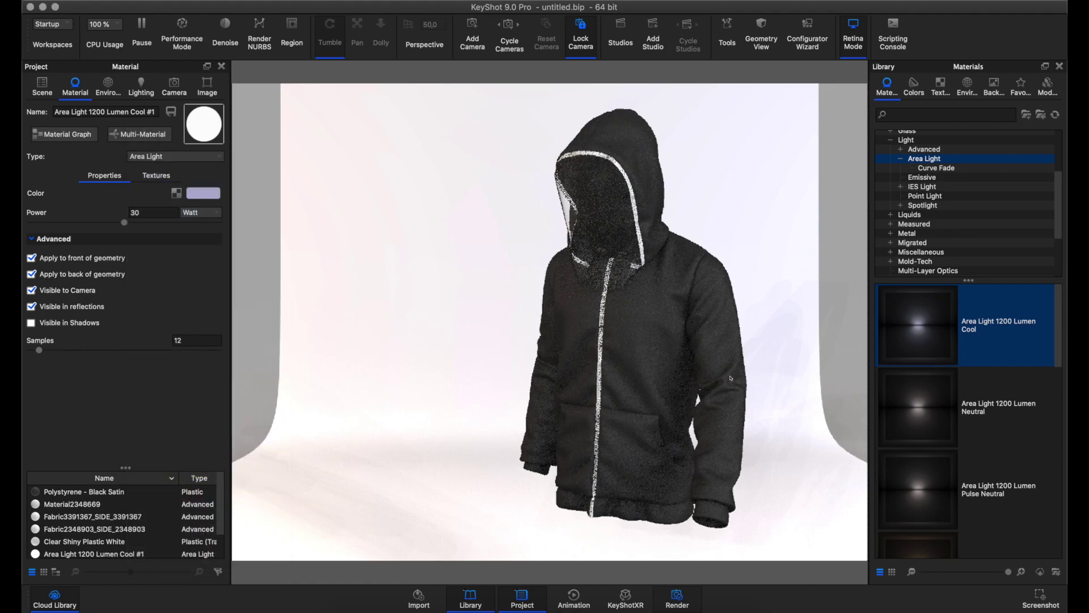
pyautogui.click(42, 85)
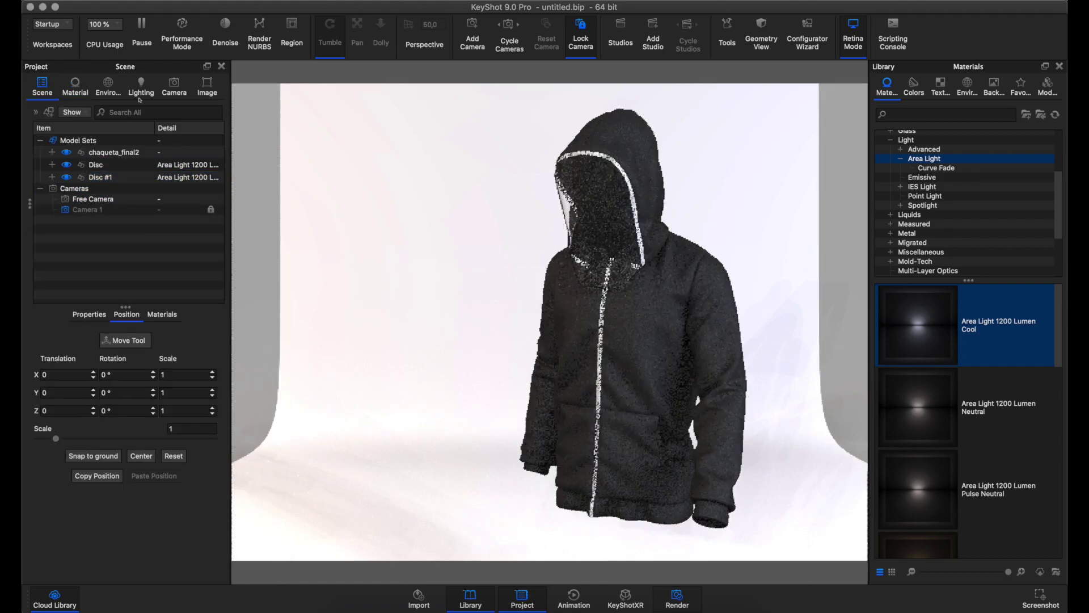
# Step: Review the Environment settings with the studio backdrop
pyautogui.click(108, 86)
pyautogui.scroll(-5, 114, 398)
pyautogui.scroll(5, 113, 397)
pyautogui.scroll(-2, 85, 414)
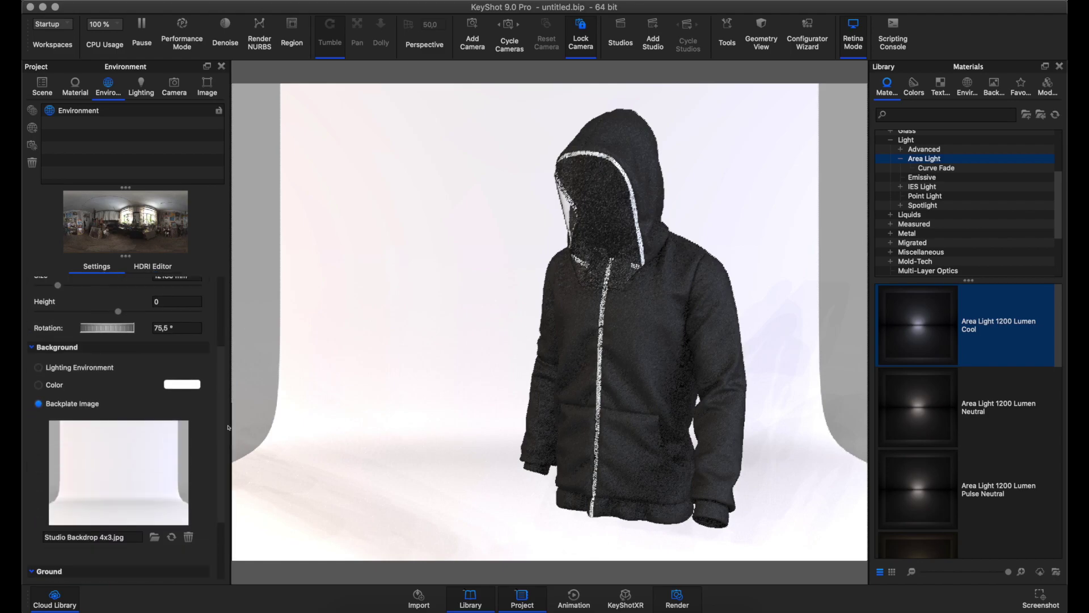
pyautogui.scroll(-5, 85, 397)
pyautogui.scroll(8, 85, 341)
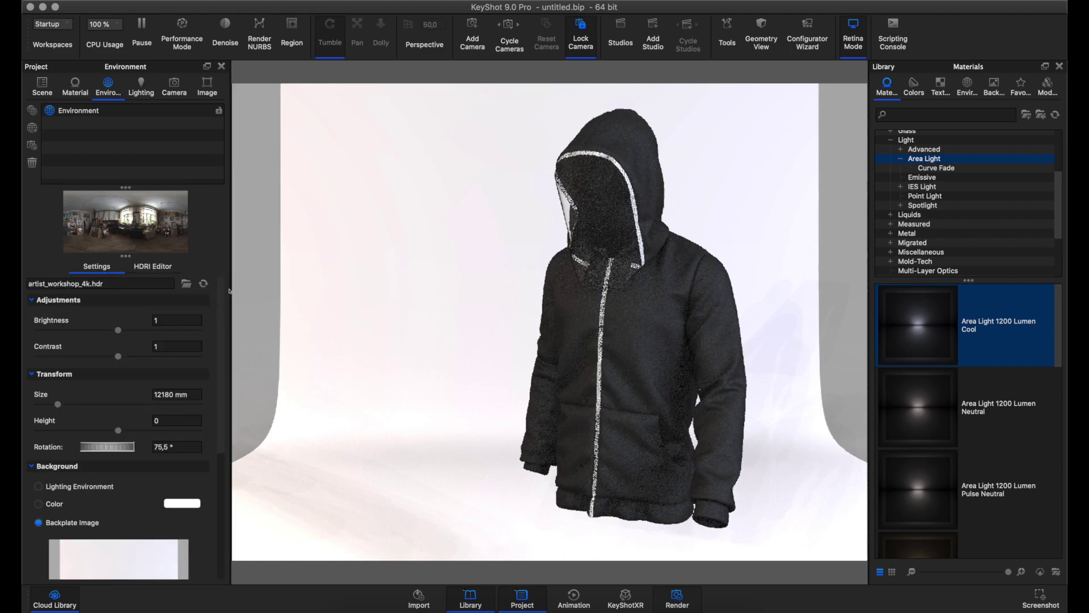
# Step: Hide and re-show the Disc lights in the Scene tree so both stay visible
pyautogui.click(60, 97)
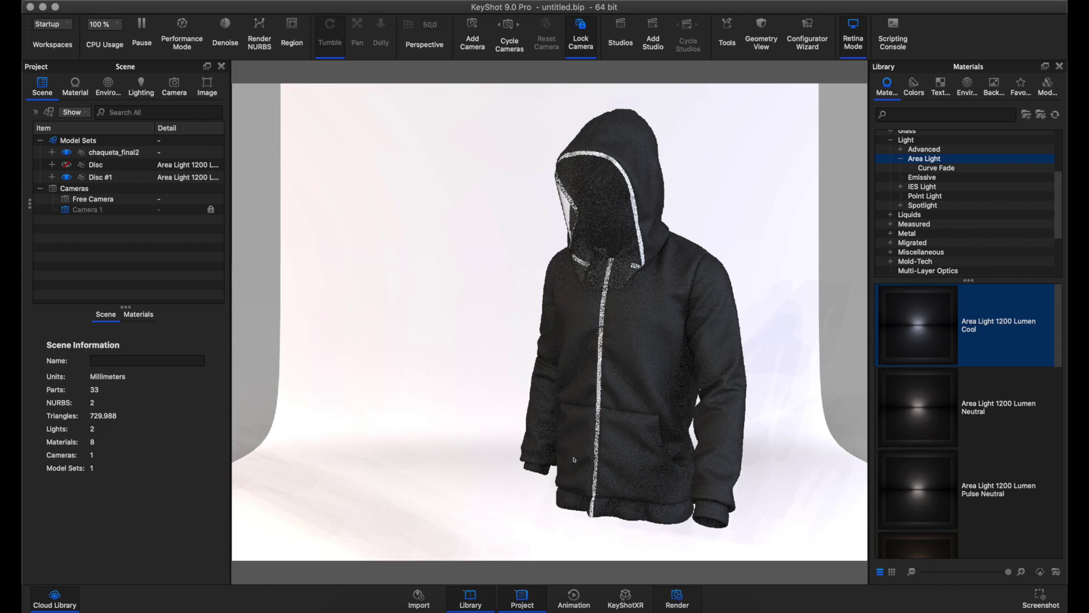
pyautogui.click(67, 177)
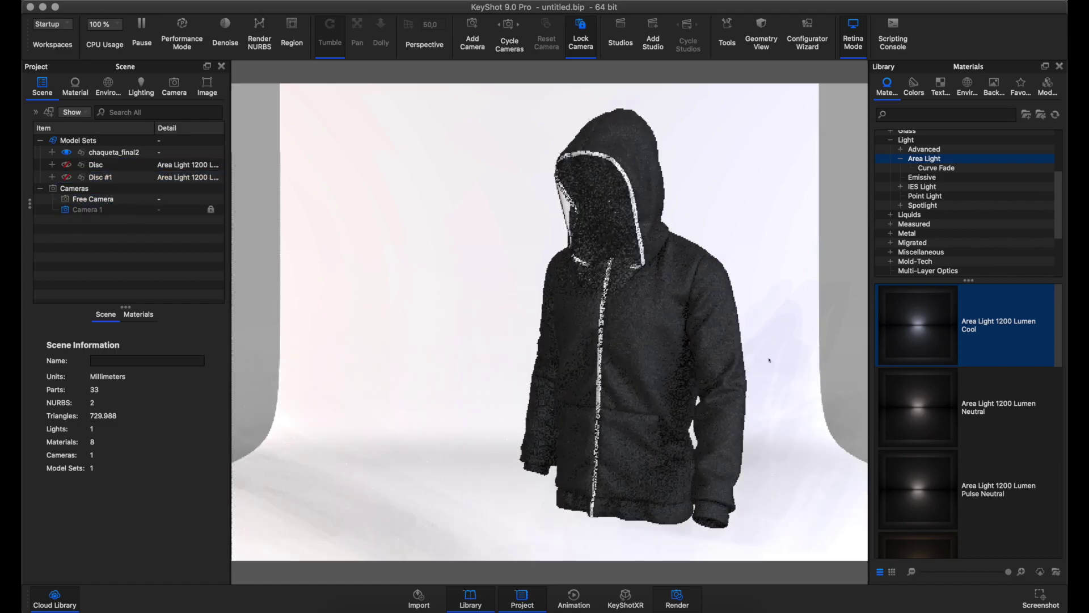
pyautogui.click(67, 177)
pyautogui.click(66, 164)
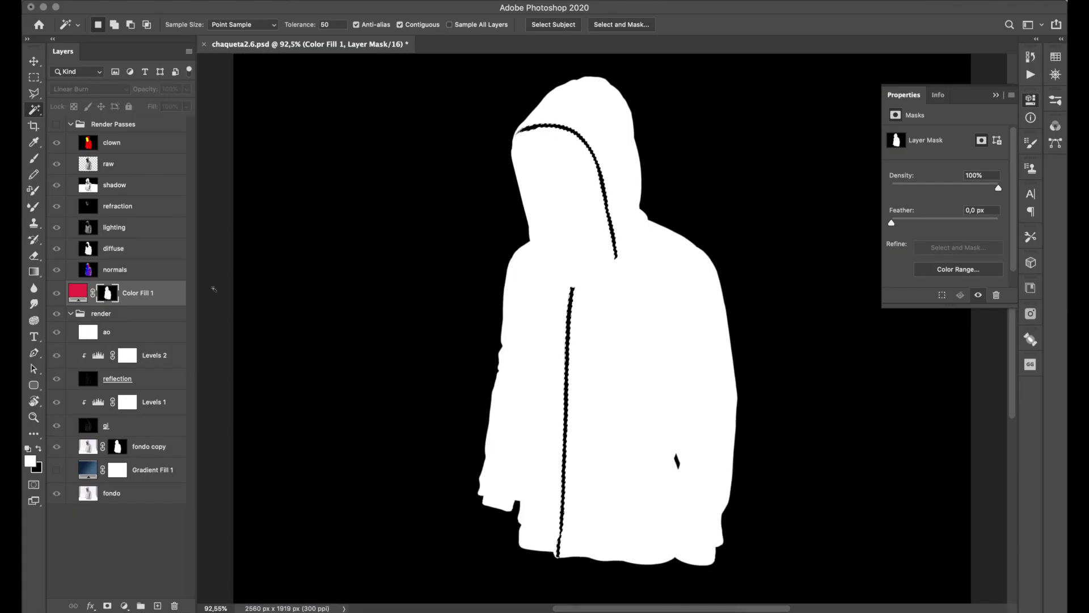
# Step: Save the jacket composite and check the Render Passes group
pyautogui.keyDown('alt'); pyautogui.click(108, 292); pyautogui.keyUp('alt')
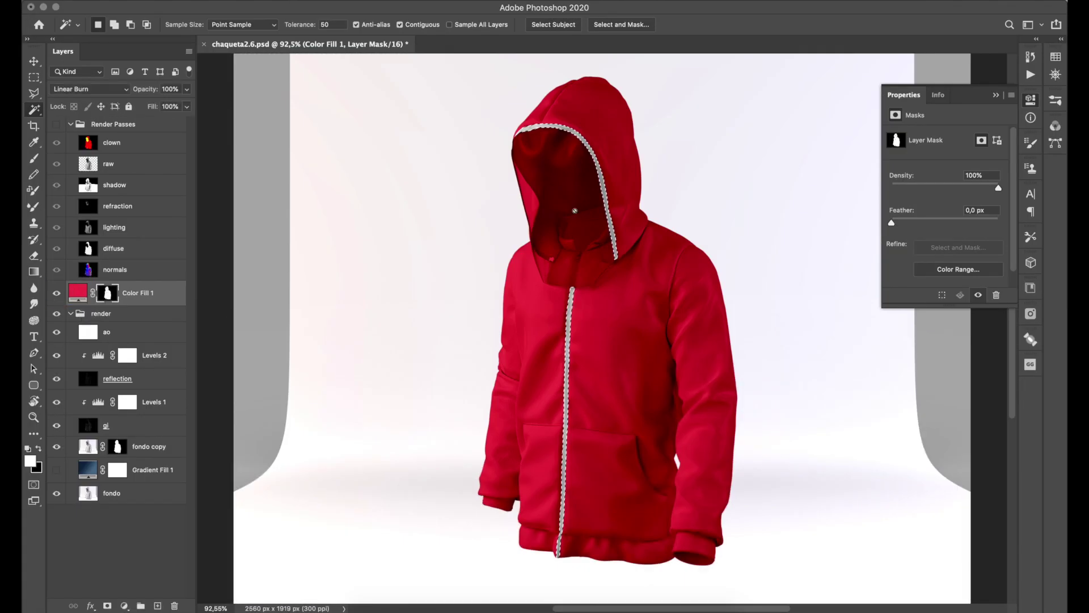
pyautogui.hotkey('ctrl', 's')
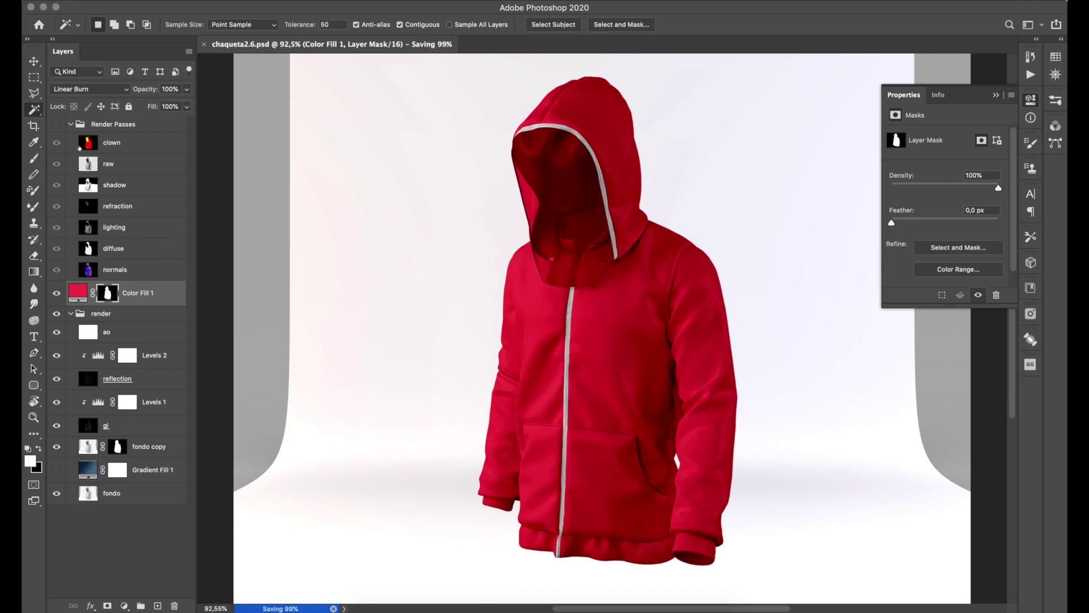
pyautogui.click(56, 124)
pyautogui.click(89, 146)
pyautogui.click(570, 219)
# Step: View the Color Fill 1 mask on its own, then return to the full composite
pyautogui.click(56, 123)
pyautogui.click(108, 293)
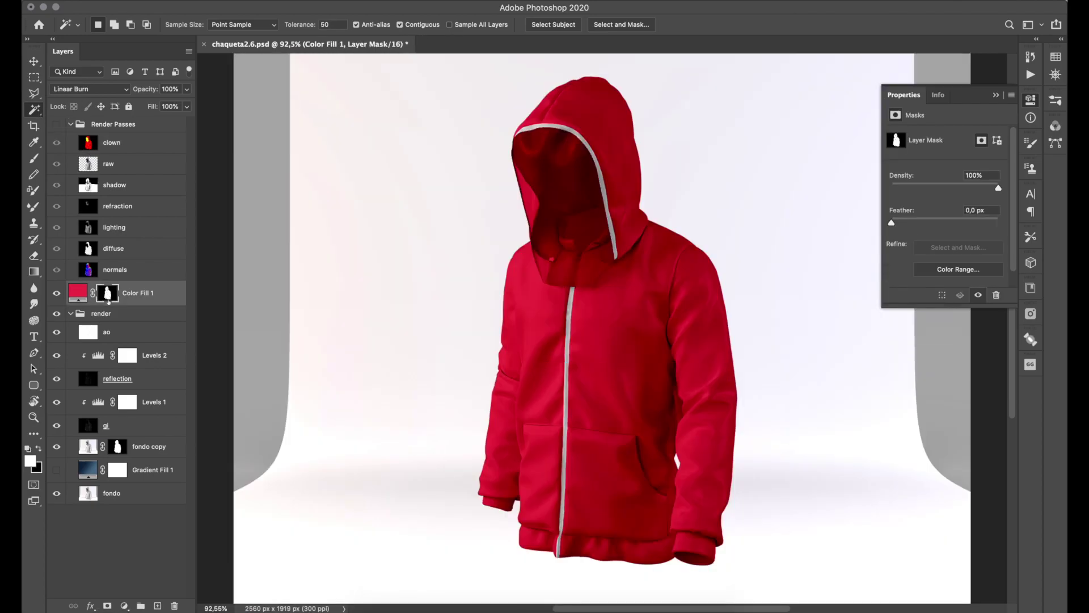
pyautogui.keyDown('alt'); pyautogui.click(108, 292); pyautogui.keyUp('alt')
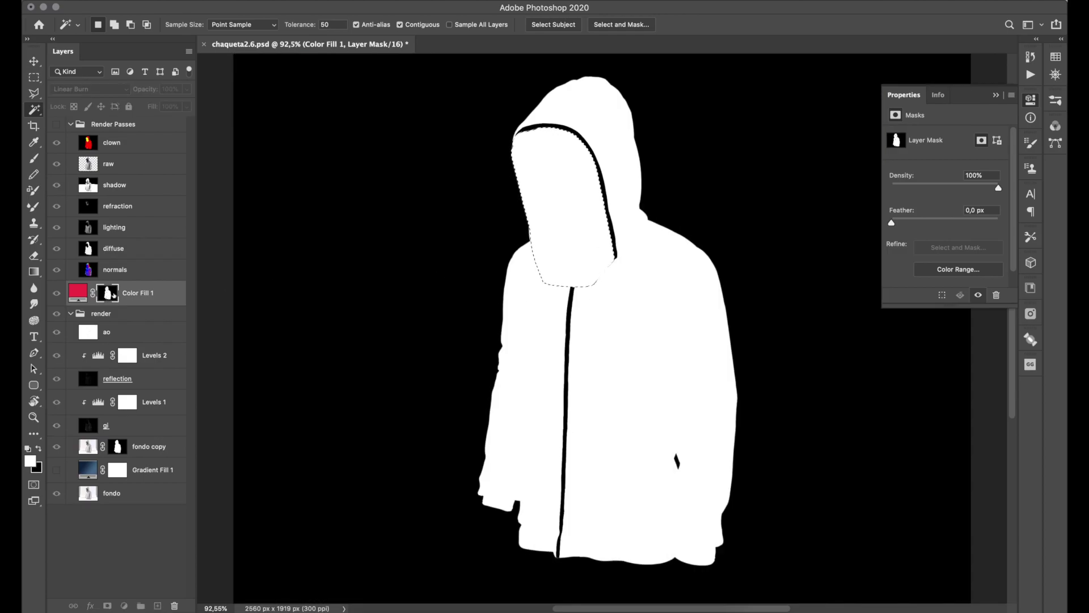
pyautogui.keyDown('alt'); pyautogui.click(109, 294); pyautogui.keyUp('alt')
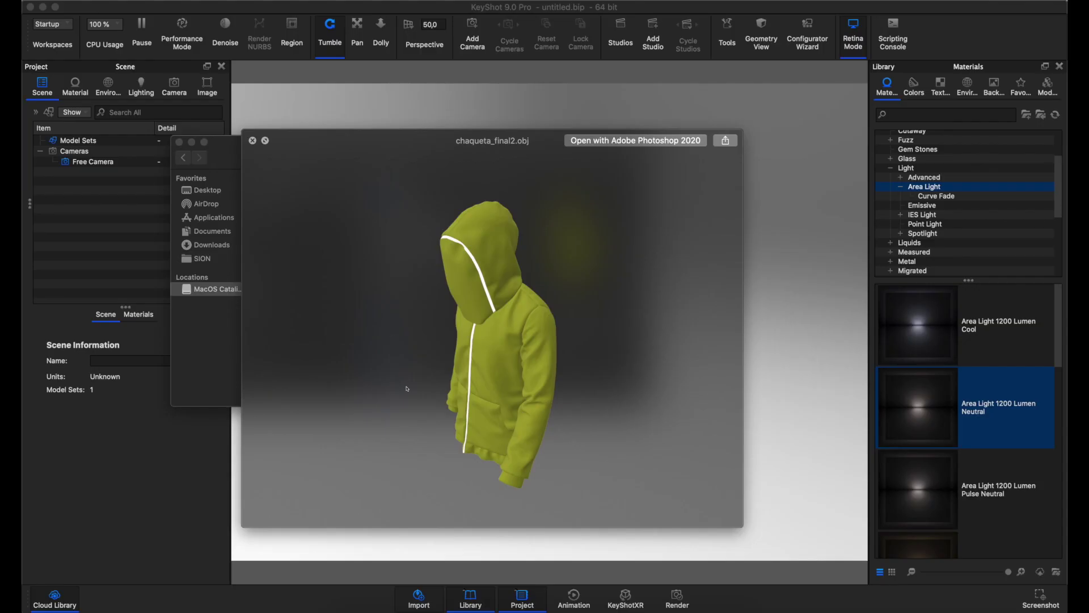
# Step: Orbit and zoom the yellow-green chaqueta_final2.obj hoodie from all sides, then close Quick Look
pyautogui.moveTo(407, 388)
pyautogui.mouseDown()
pyautogui.moveTo(558, 364)
pyautogui.moveTo(396, 369)
pyautogui.moveTo(544, 357)
pyautogui.moveTo(562, 370)
pyautogui.mouseUp()
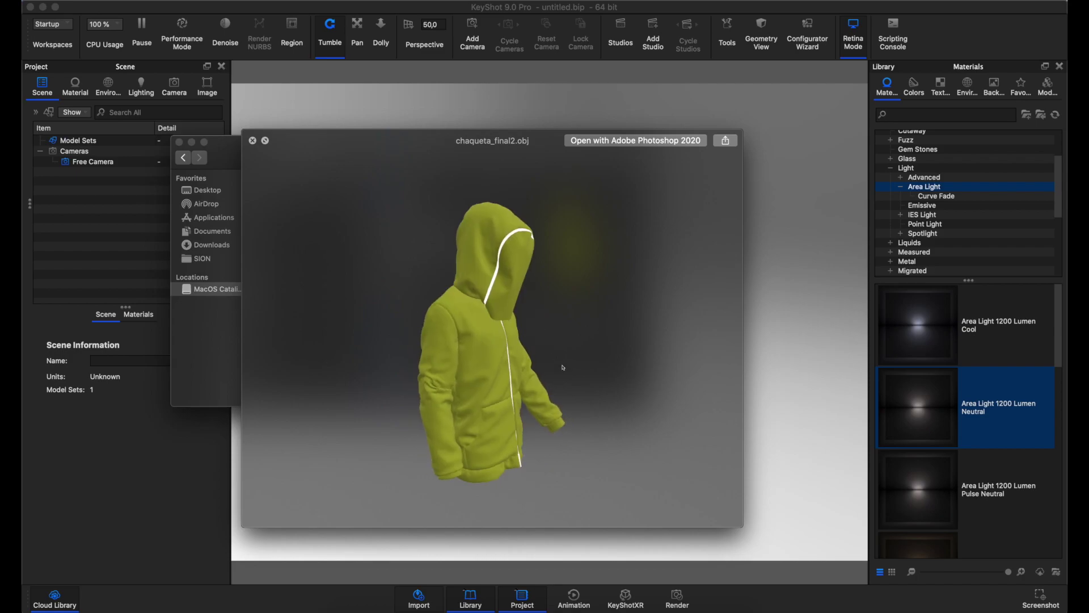
pyautogui.moveTo(559, 369)
pyautogui.mouseDown()
pyautogui.moveTo(405, 387)
pyautogui.moveTo(533, 369)
pyautogui.mouseUp()
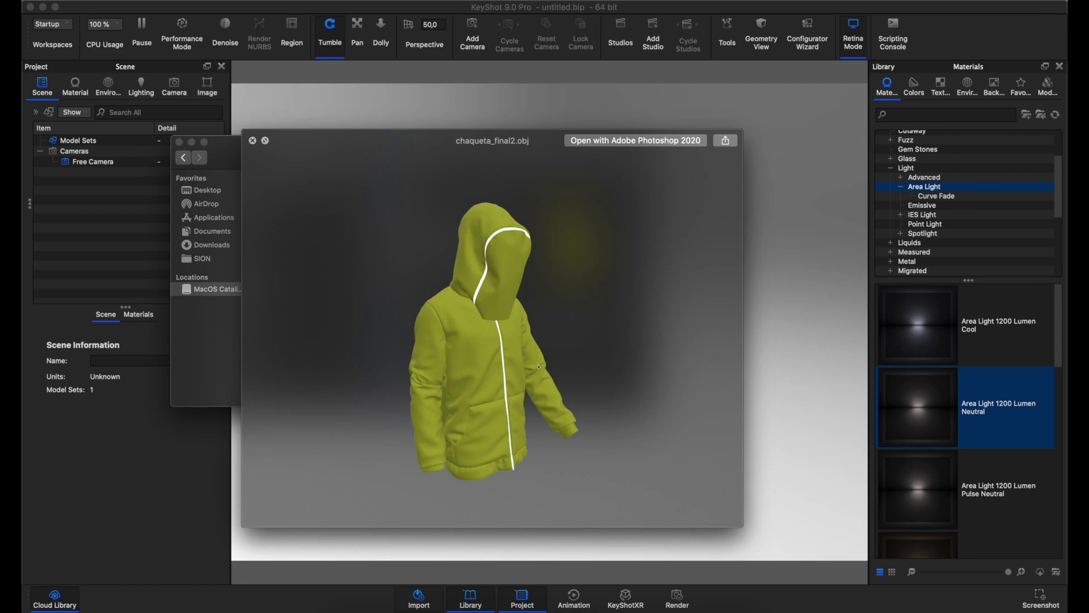
pyautogui.moveTo(533, 369)
pyautogui.mouseDown()
pyautogui.moveTo(500, 360)
pyautogui.moveTo(501, 343)
pyautogui.moveTo(551, 352)
pyautogui.mouseUp()
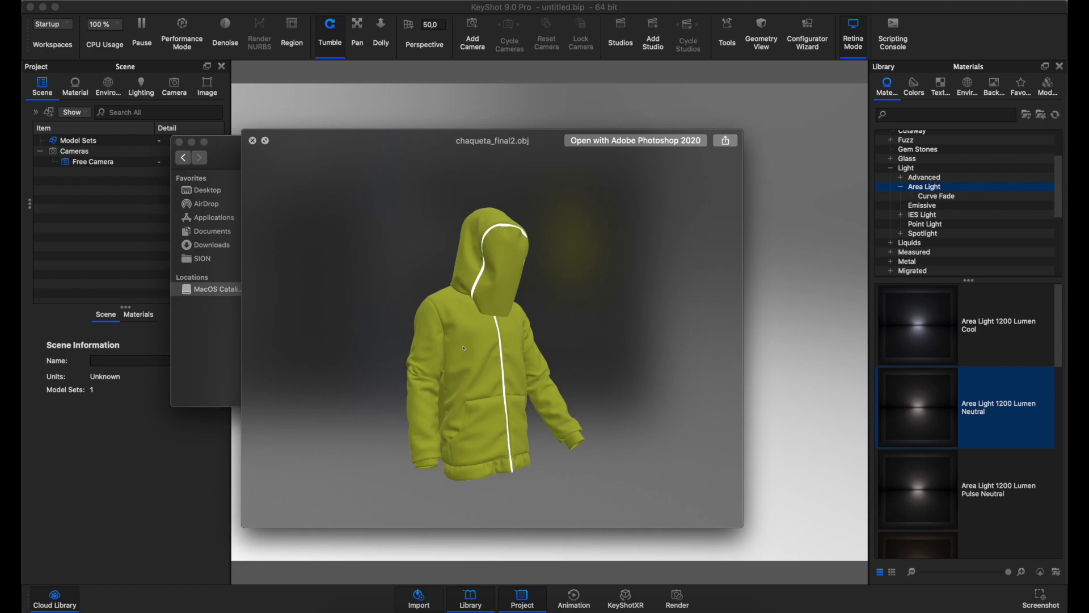
pyautogui.moveTo(463, 348)
pyautogui.mouseDown()
pyautogui.moveTo(589, 364)
pyautogui.moveTo(392, 370)
pyautogui.moveTo(412, 329)
pyautogui.moveTo(508, 329)
pyautogui.mouseUp()
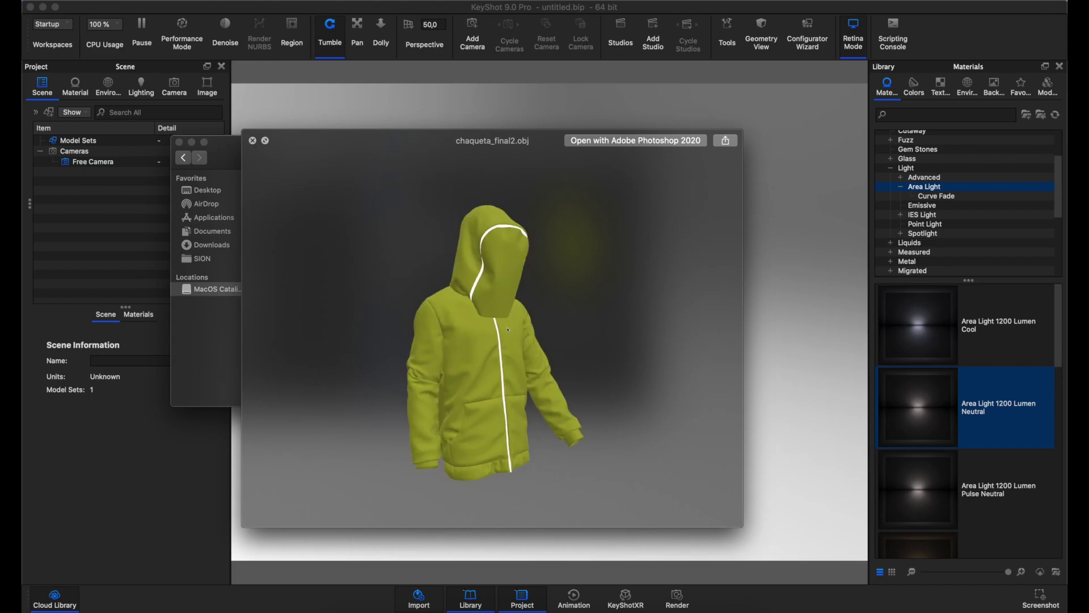
pyautogui.scroll(5, 489, 329)
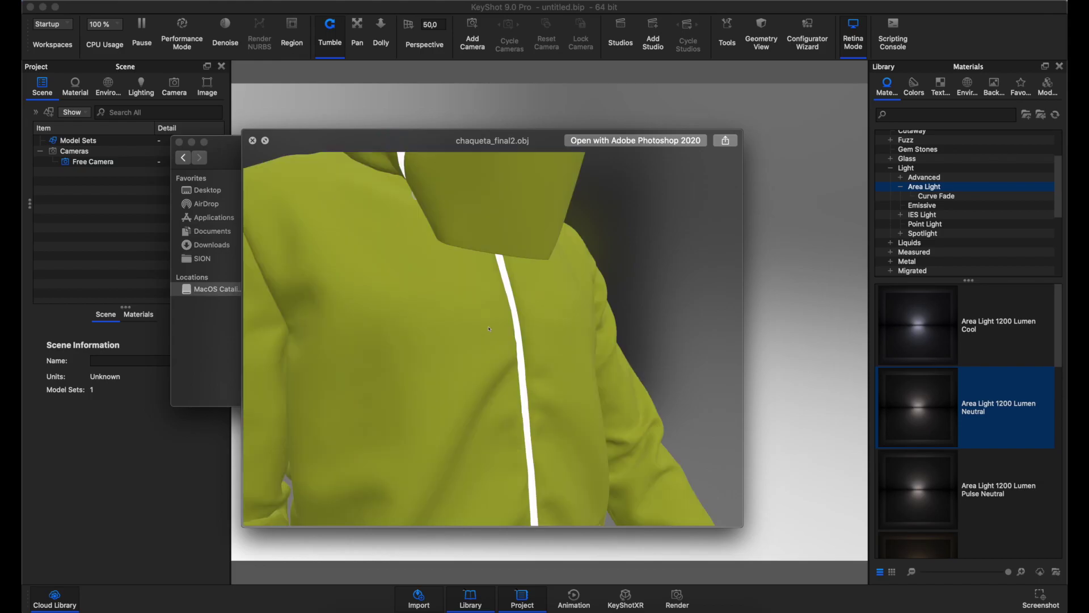
pyautogui.scroll(-5, 489, 328)
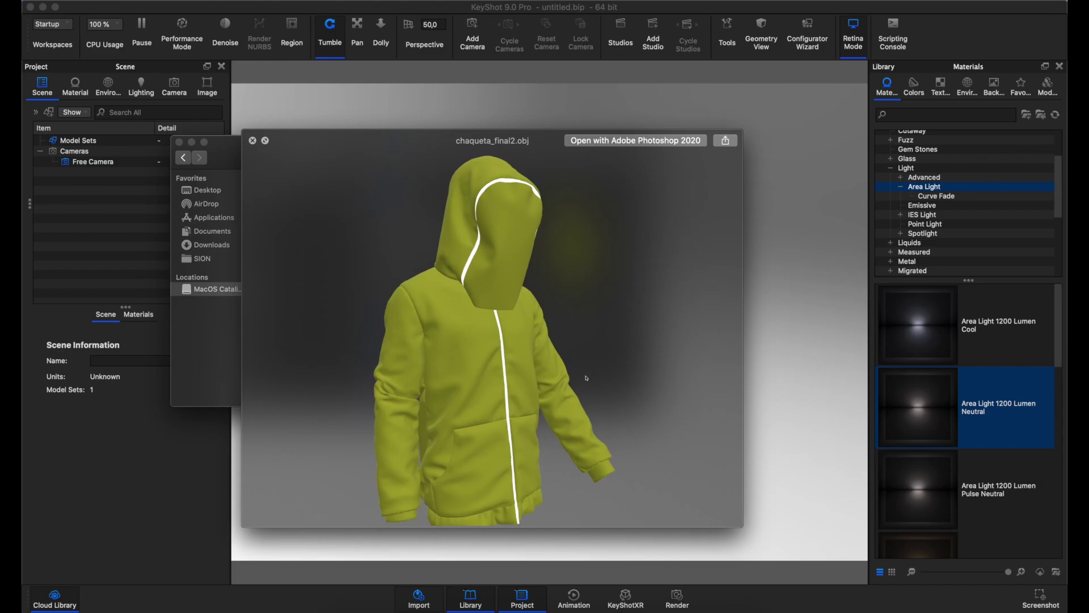
pyautogui.moveTo(586, 378)
pyautogui.mouseDown()
pyautogui.moveTo(462, 322)
pyautogui.moveTo(596, 316)
pyautogui.moveTo(490, 338)
pyautogui.mouseUp()
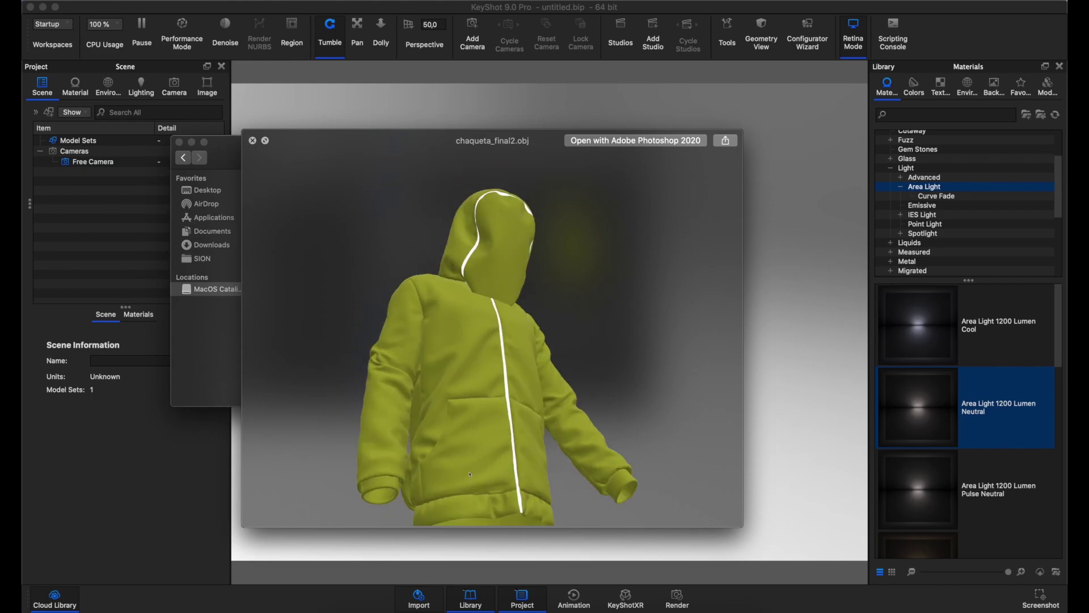
pyautogui.moveTo(509, 416)
pyautogui.mouseDown()
pyautogui.moveTo(394, 340)
pyautogui.moveTo(534, 309)
pyautogui.moveTo(418, 268)
pyautogui.mouseUp()
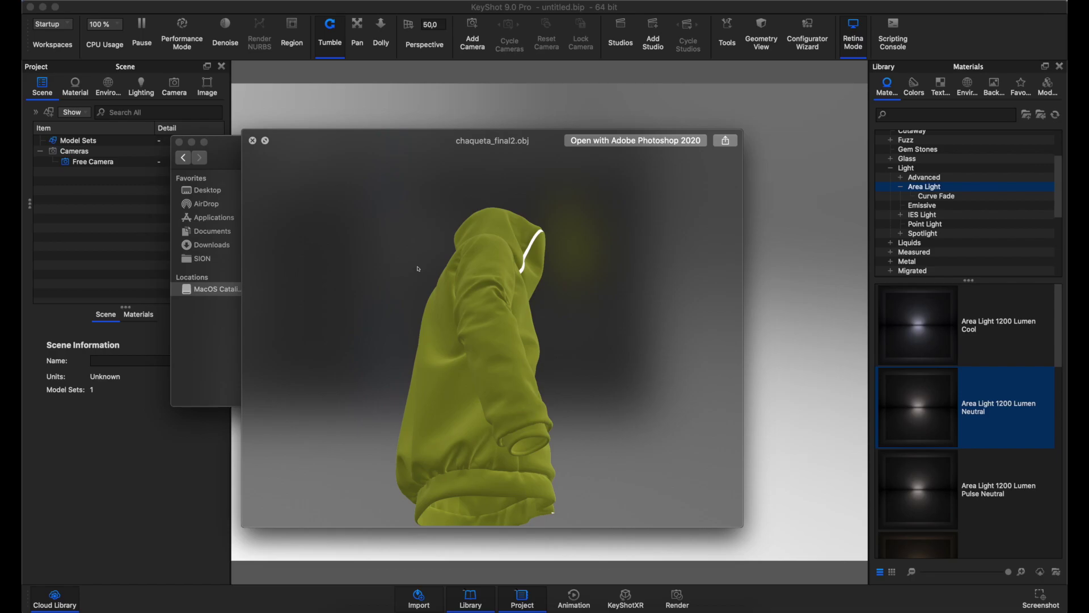
pyautogui.moveTo(418, 269)
pyautogui.mouseDown()
pyautogui.moveTo(376, 304)
pyautogui.moveTo(492, 395)
pyautogui.moveTo(492, 413)
pyautogui.mouseUp()
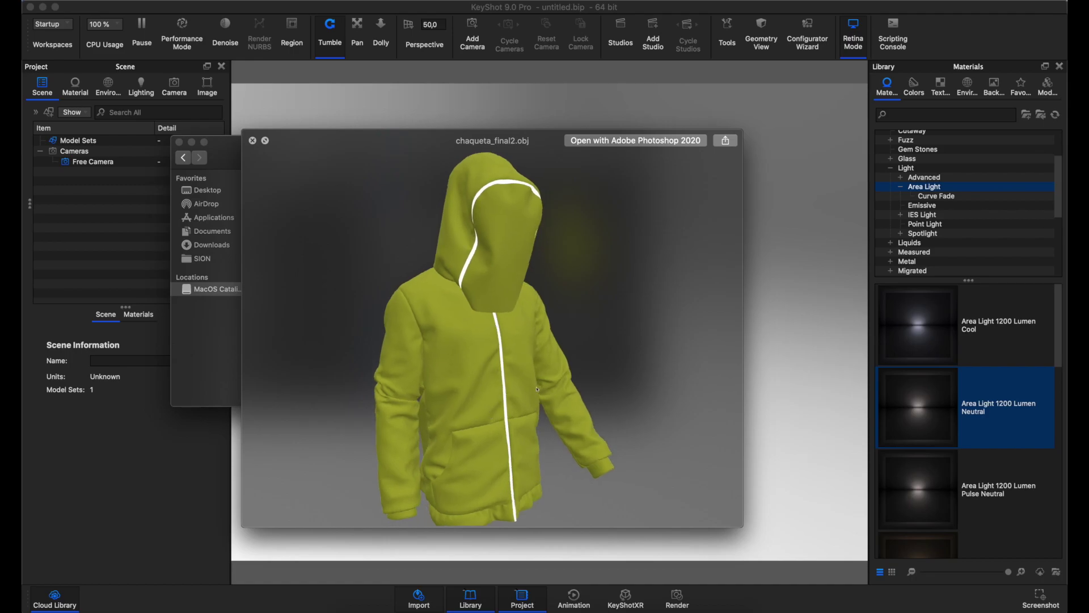
pyautogui.moveTo(459, 405)
pyautogui.mouseDown()
pyautogui.moveTo(446, 383)
pyautogui.moveTo(437, 405)
pyautogui.mouseUp()
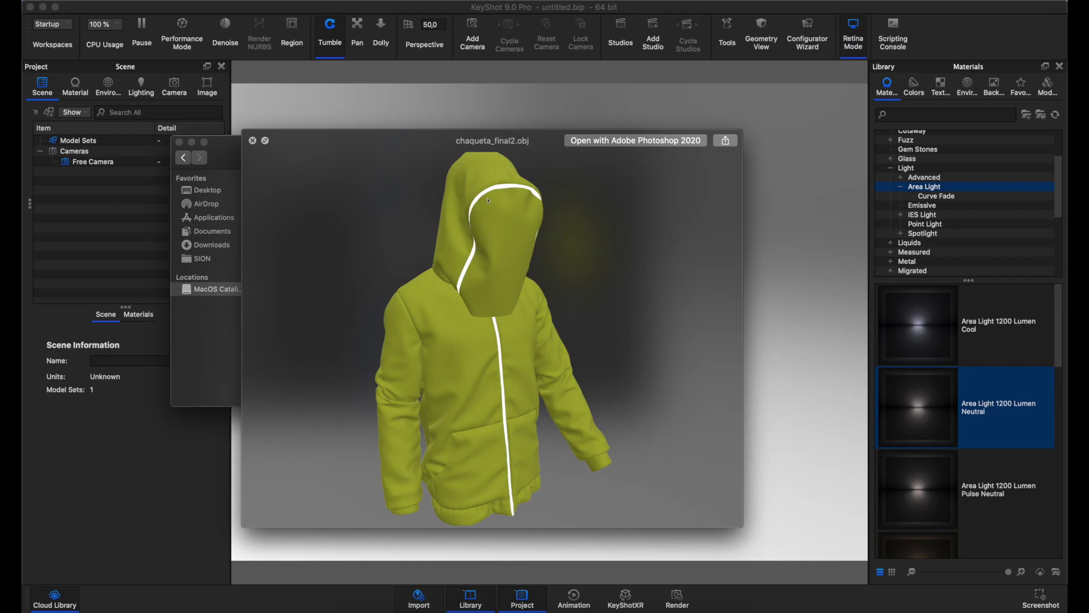
pyautogui.click(494, 117)
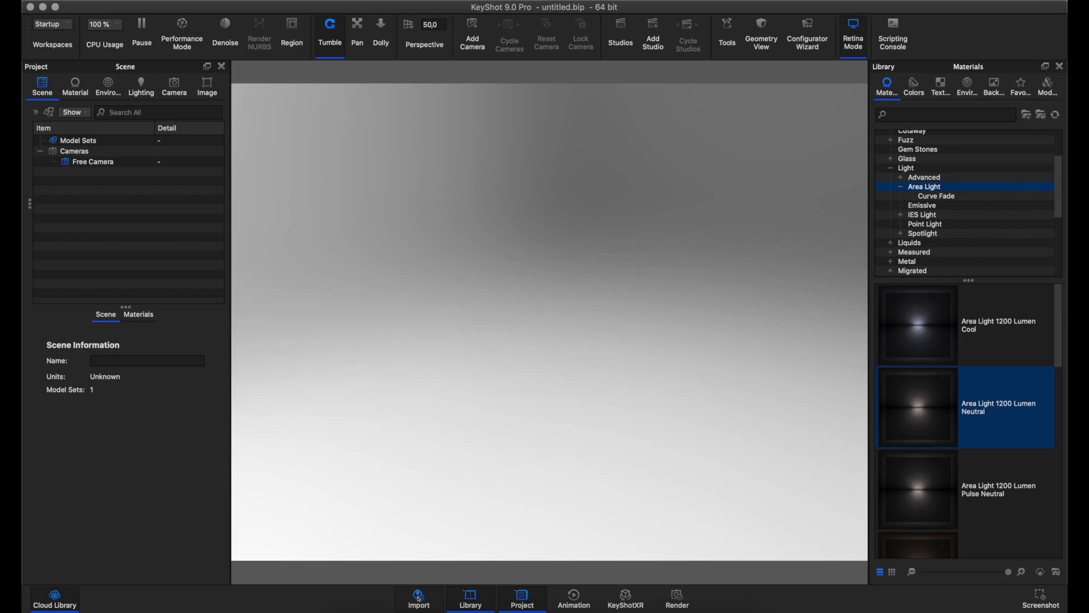
# Step: Import chaqueta_final2.obj into KeyShot, dismissing the CleanMyMac alert along the way
pyautogui.click(419, 597)
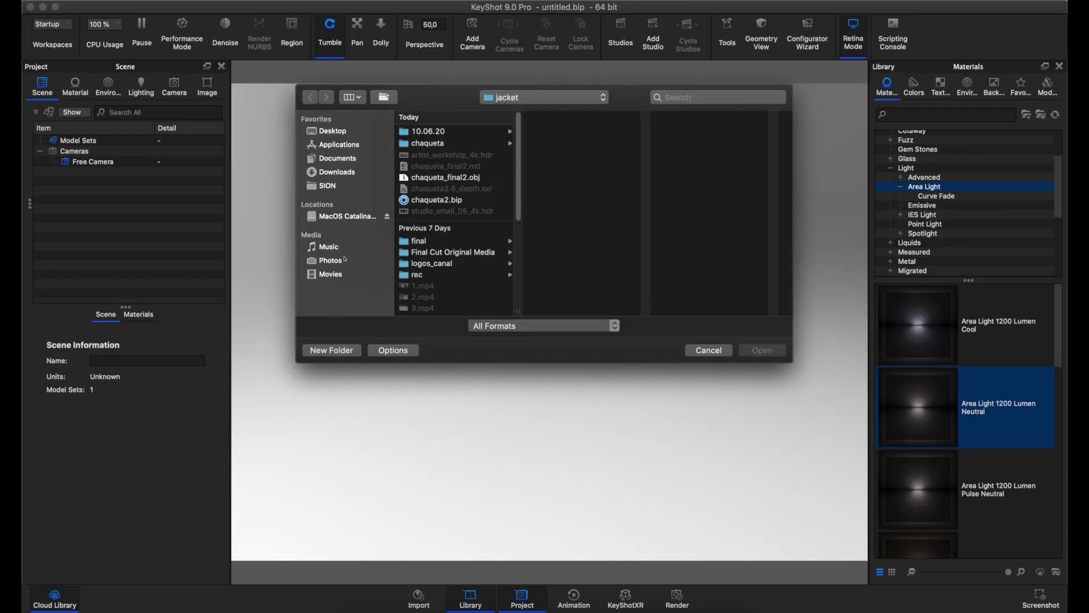
pyautogui.click(478, 178)
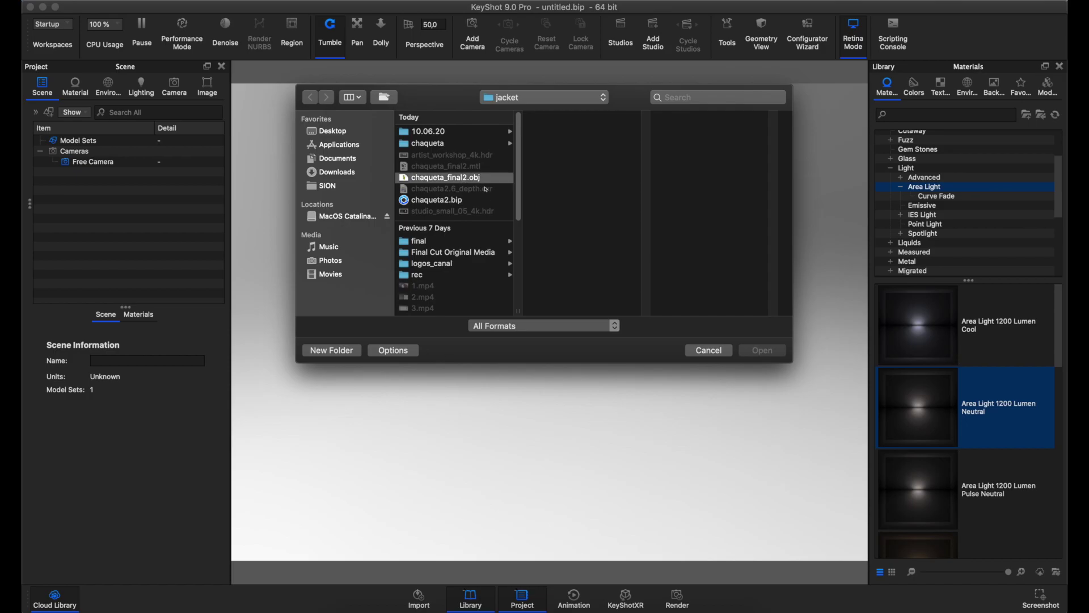
pyautogui.click(766, 354)
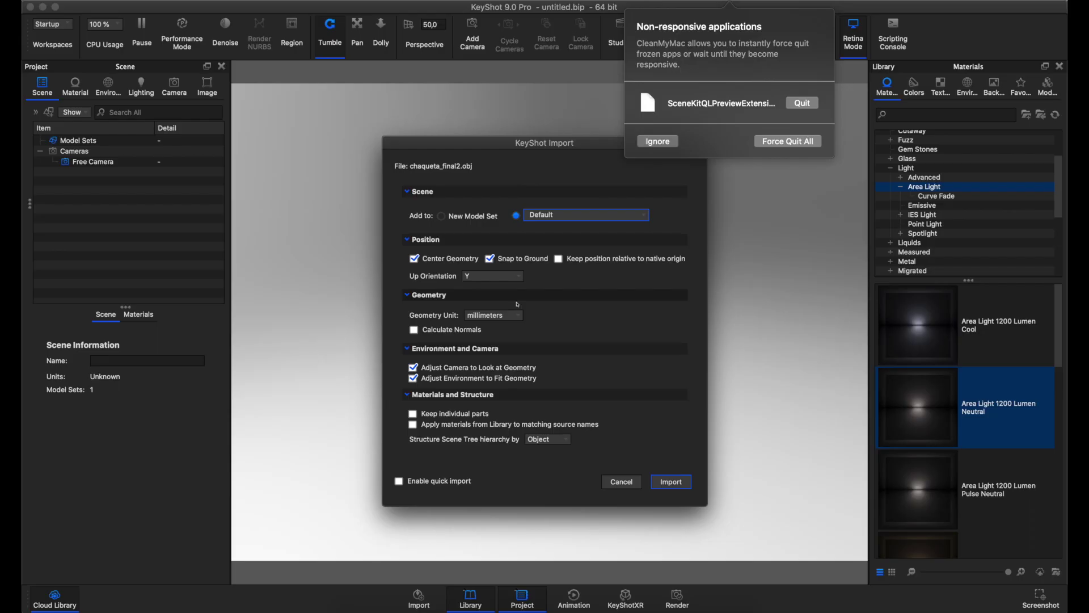
pyautogui.click(672, 145)
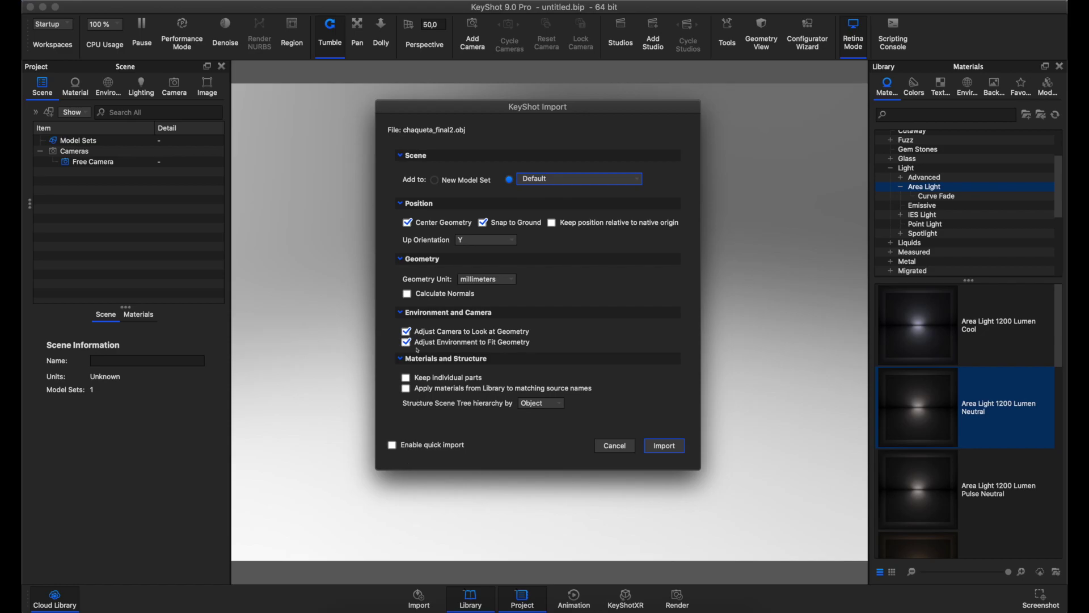
pyautogui.click(673, 450)
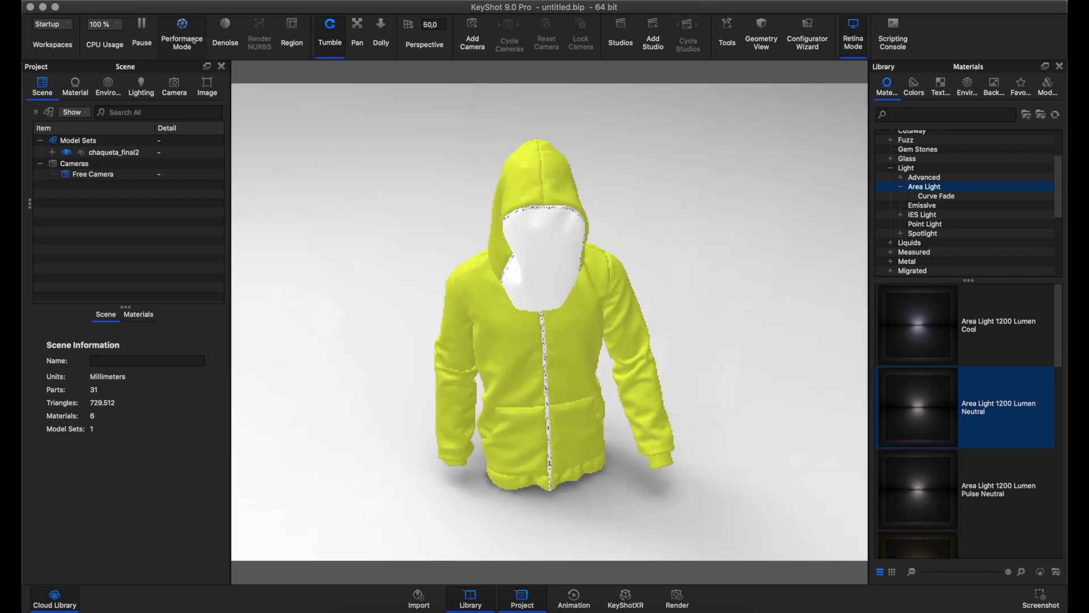
# Step: Switch to the preview rendering and select the chaqueta_final2 model
pyautogui.hotkey('alt', 'p')
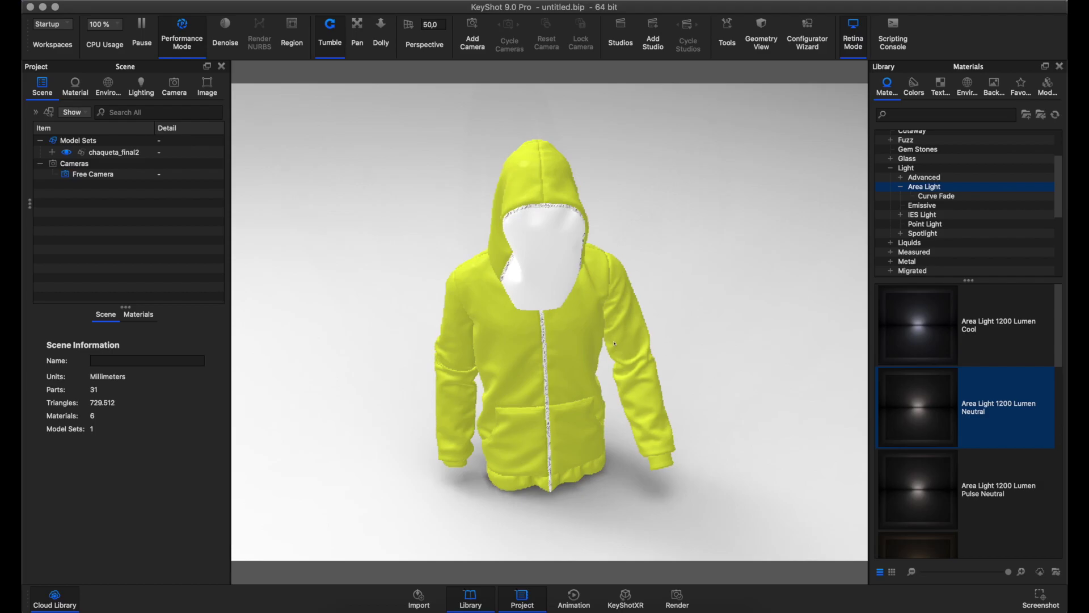
pyautogui.moveTo(587, 339)
pyautogui.mouseDown()
pyautogui.moveTo(588, 304)
pyautogui.moveTo(593, 327)
pyautogui.mouseUp()
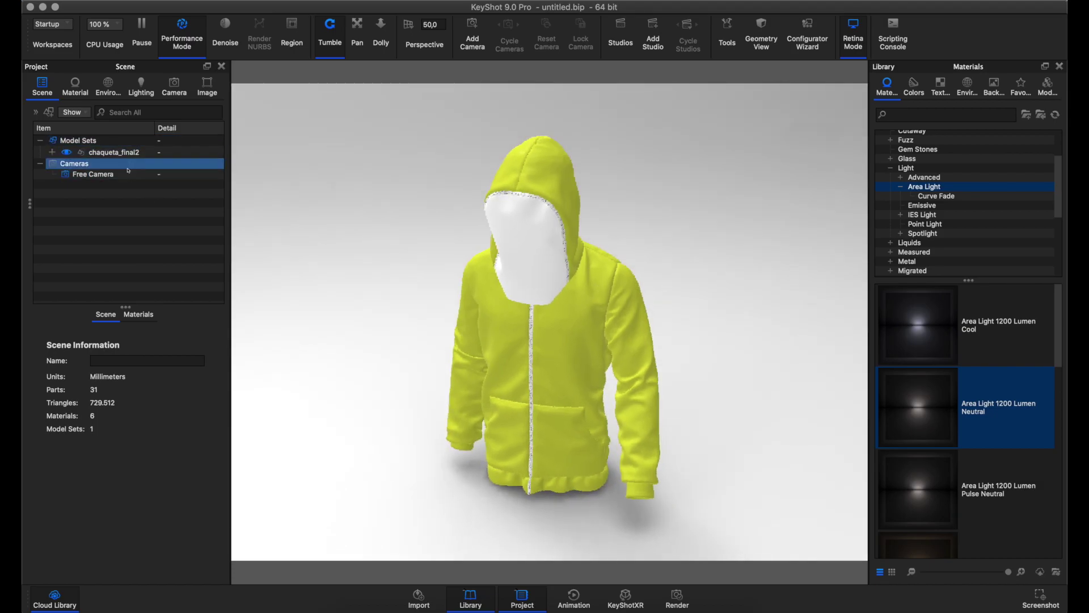
pyautogui.click(113, 152)
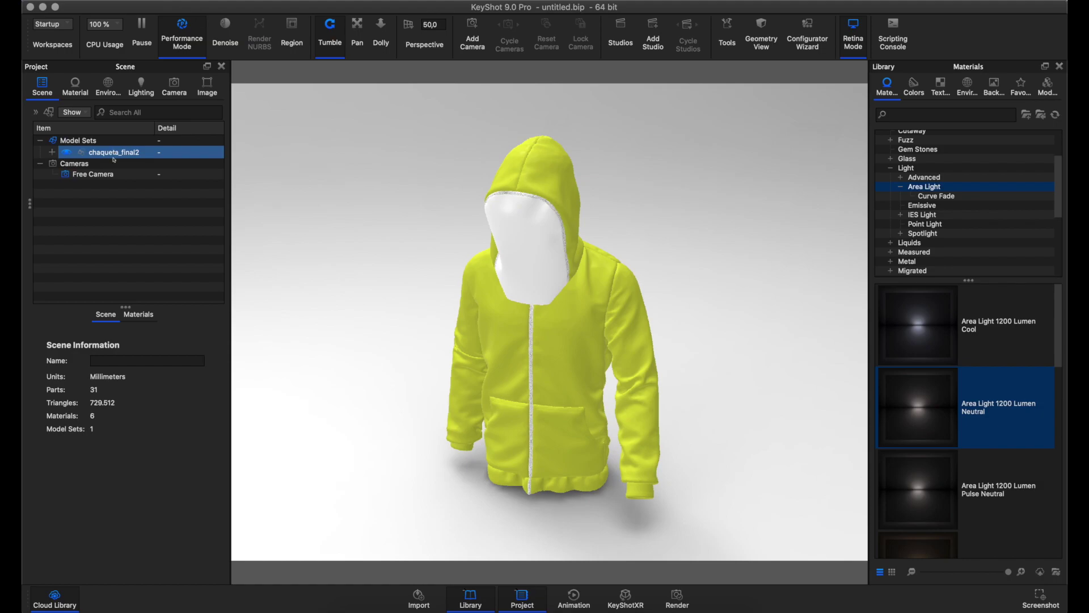
pyautogui.click(113, 154)
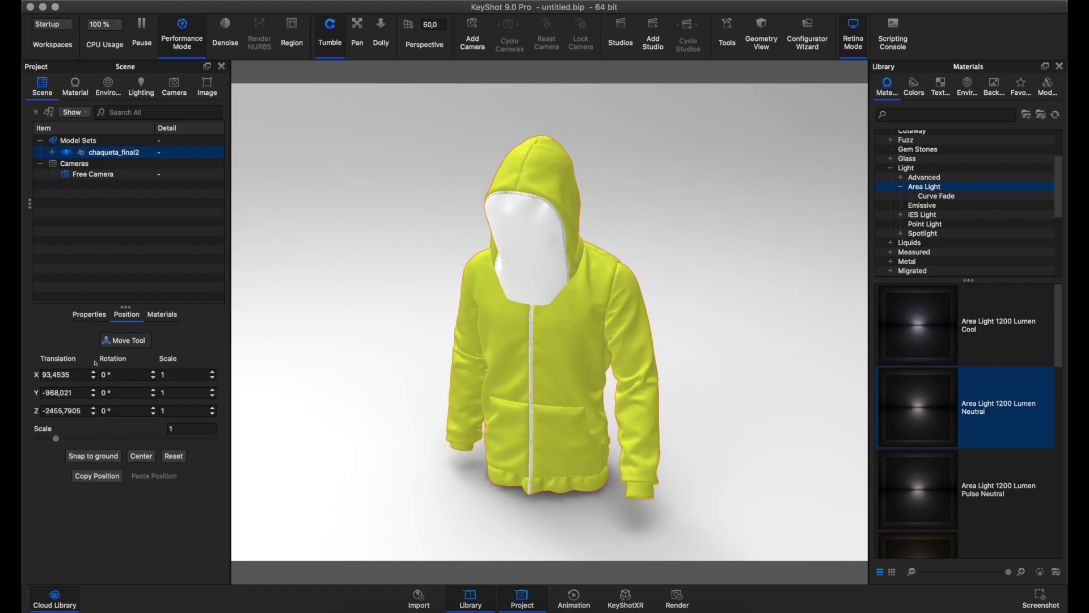
# Step: Set the hoodie's Position X and Z to 0 and snap it to the ground
pyautogui.click(77, 372)
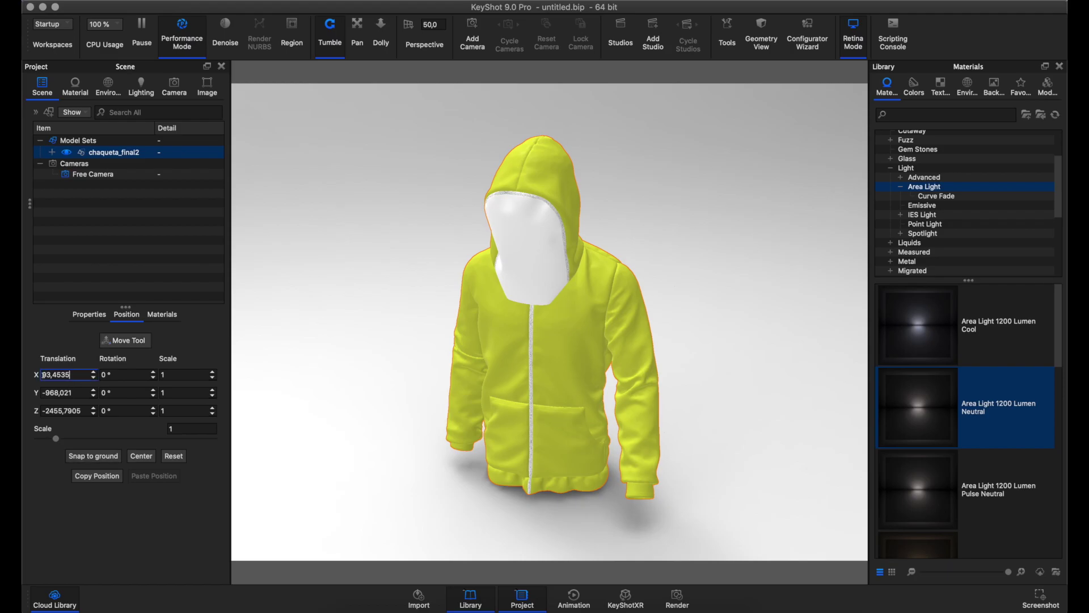
pyautogui.write('0')
pyautogui.press('Tab')
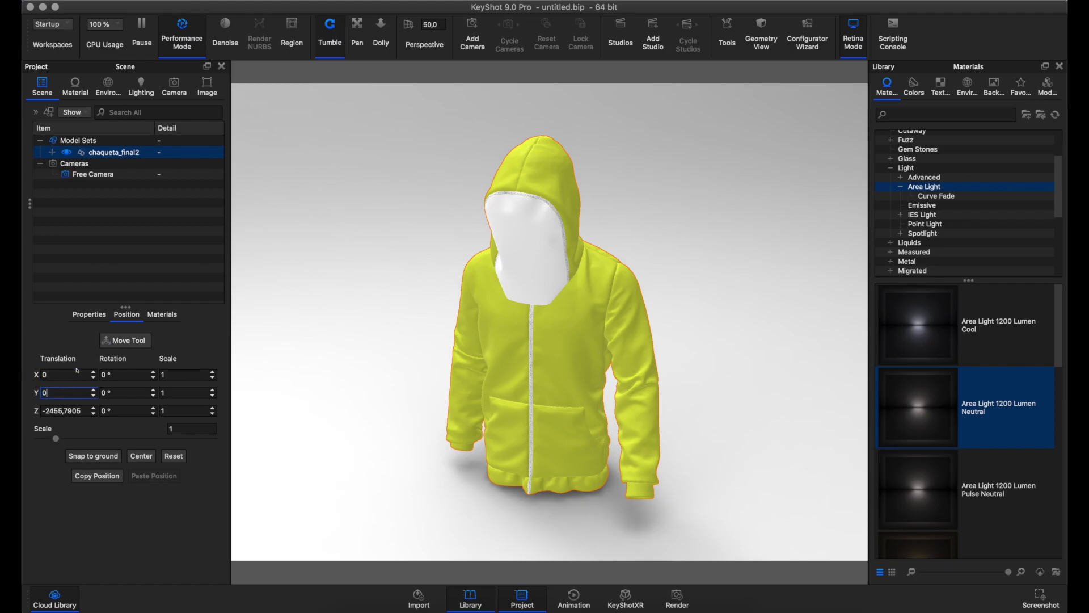
pyautogui.press('Tab')
pyautogui.write('0')
pyautogui.press('Tab')
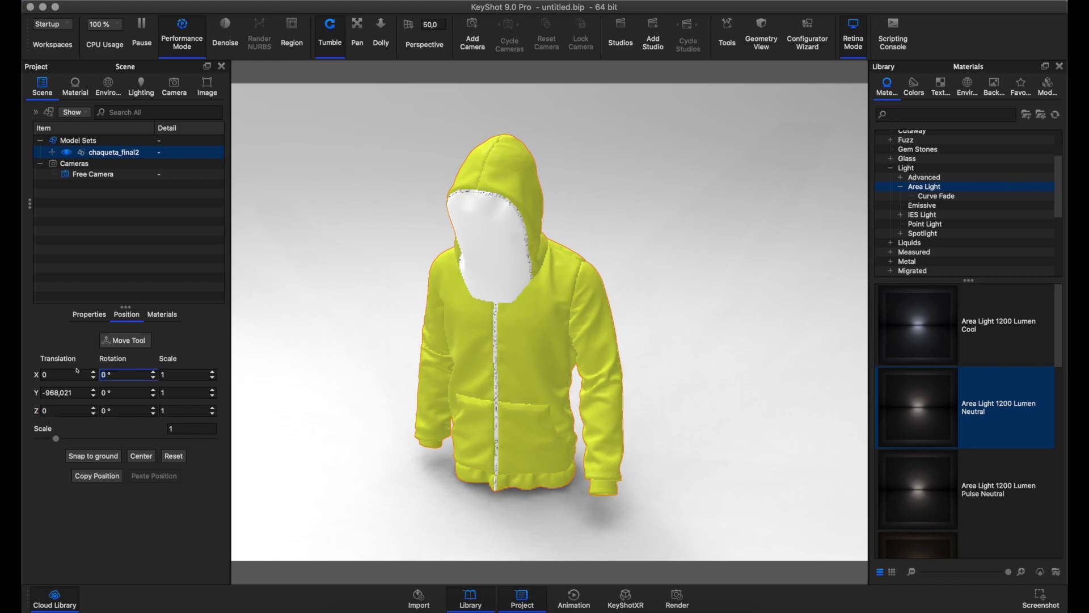
pyautogui.click(130, 455)
pyautogui.click(107, 459)
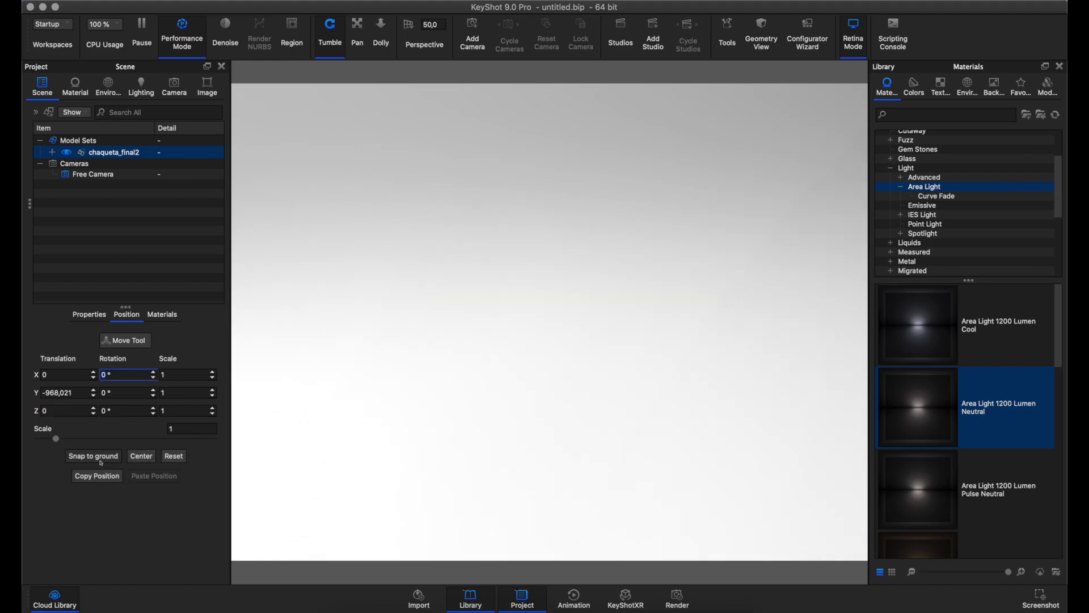
# Step: Center and fit the hoodie in the view
pyautogui.rightClick(488, 236)
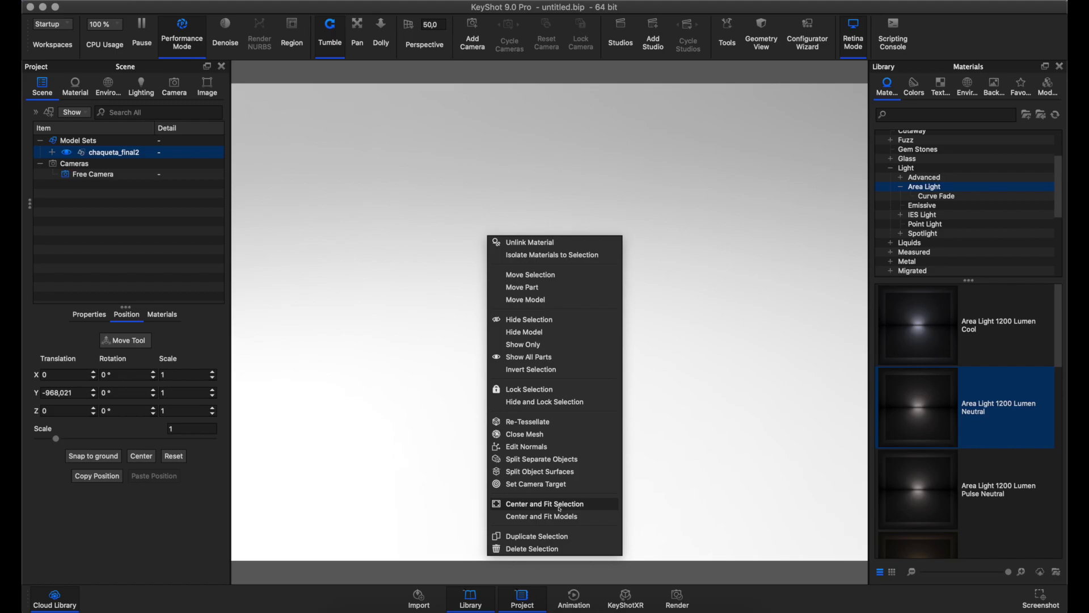
pyautogui.click(587, 510)
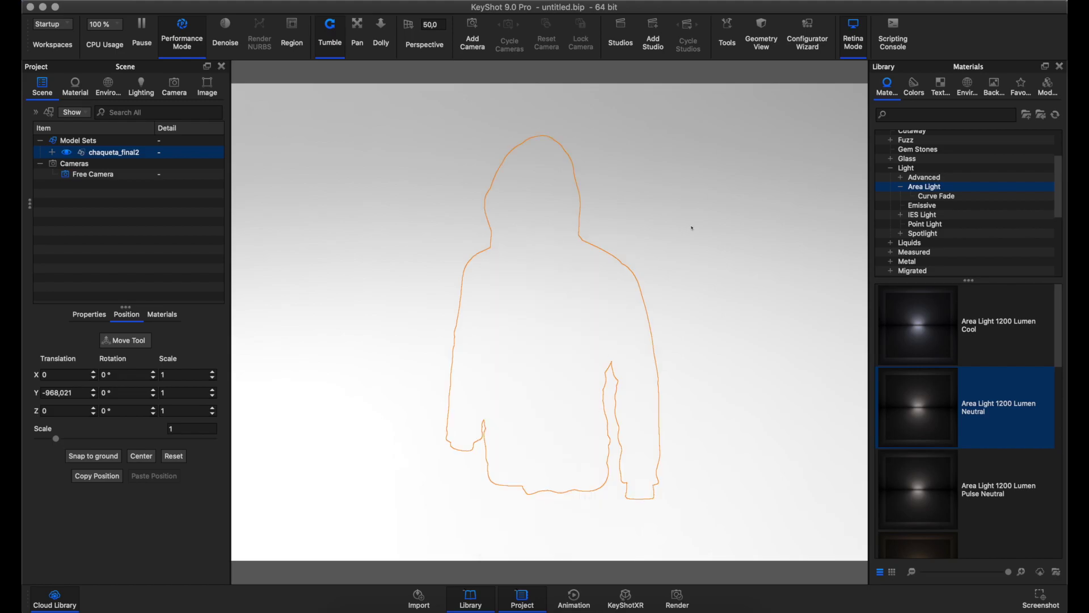
pyautogui.moveTo(378, 303)
pyautogui.mouseDown()
pyautogui.moveTo(454, 329)
pyautogui.moveTo(422, 326)
pyautogui.moveTo(404, 307)
pyautogui.mouseUp()
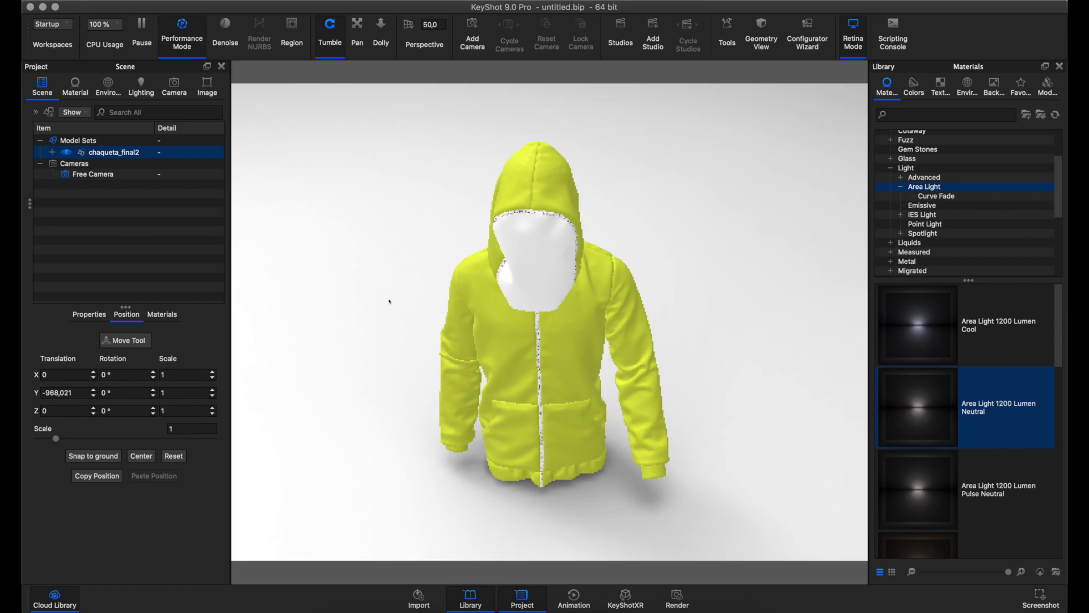
# Step: Raise the hoodie higher in the scene with the Move Tool
pyautogui.click(96, 153)
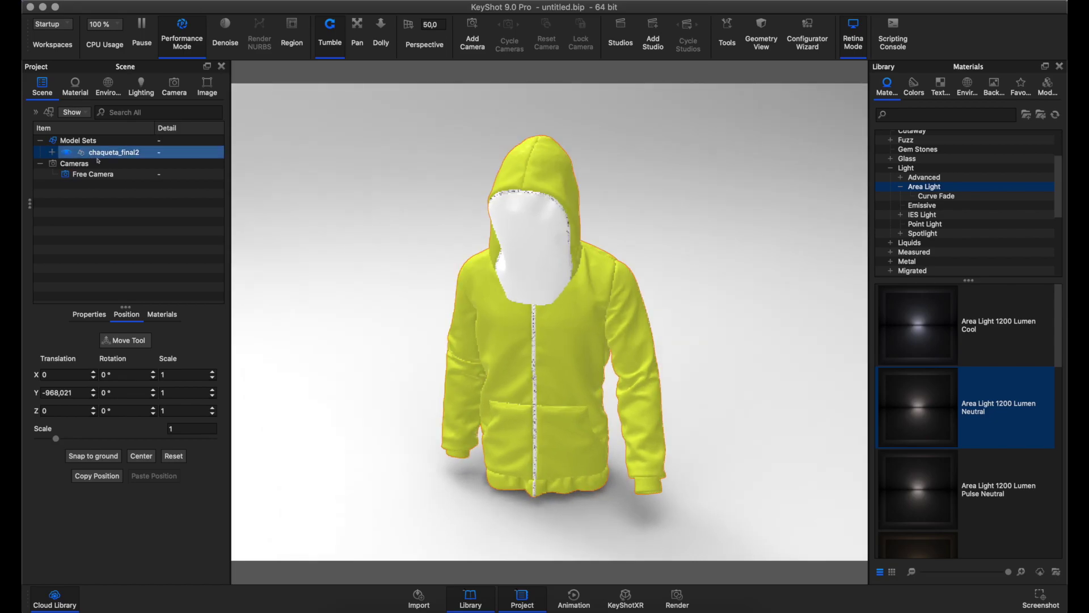
pyautogui.click(116, 341)
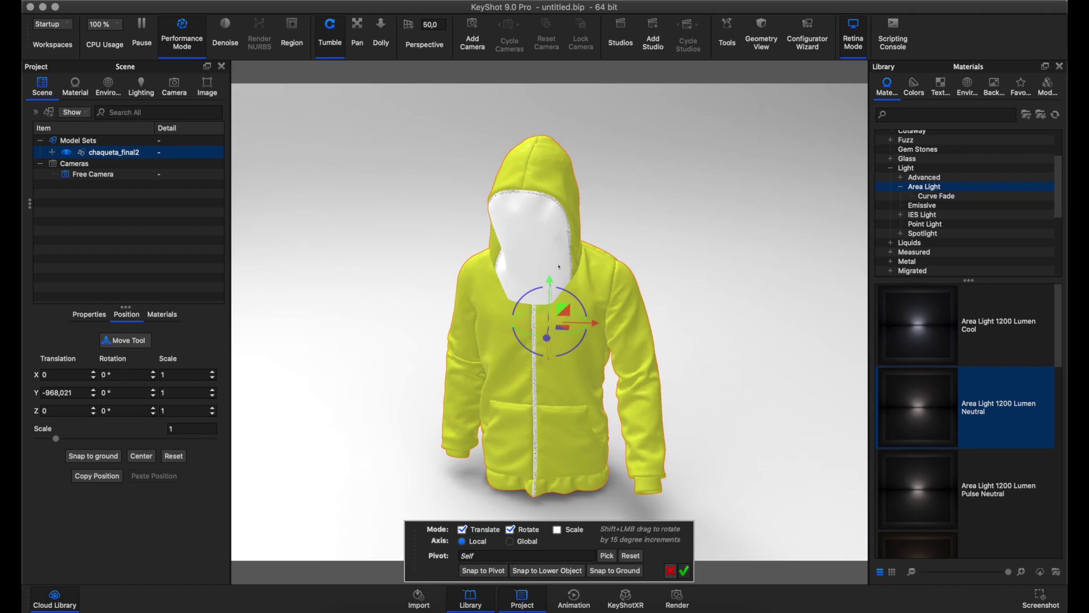
pyautogui.moveTo(550, 281)
pyautogui.mouseDown()
pyautogui.moveTo(568, 156)
pyautogui.moveTo(566, 170)
pyautogui.mouseUp()
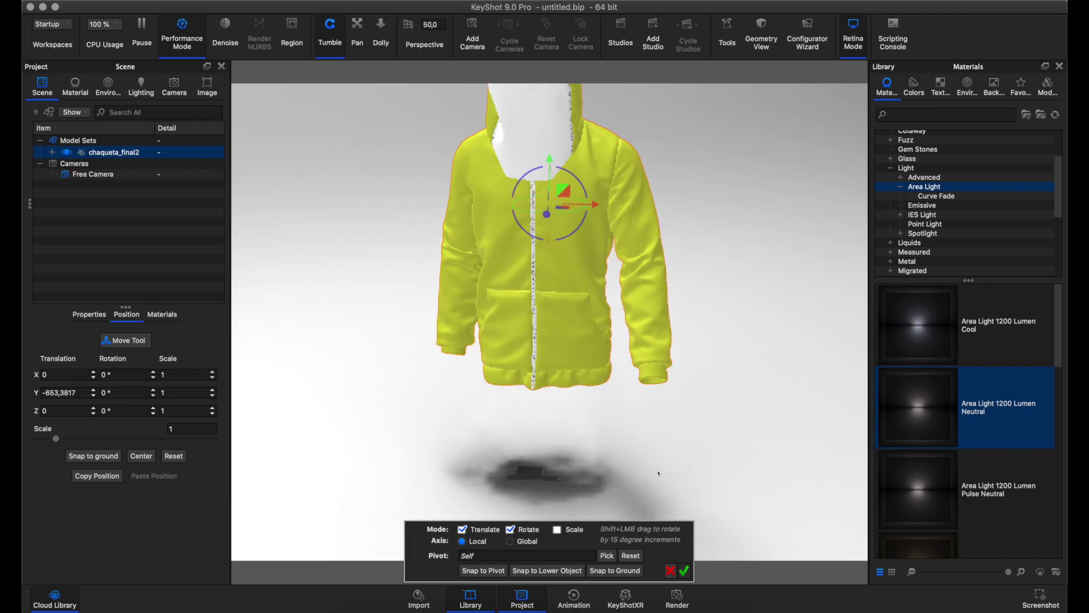
pyautogui.click(684, 570)
# Step: Re-centre and fit the raised hoodie, then turn the view to the left
pyautogui.rightClick(705, 304)
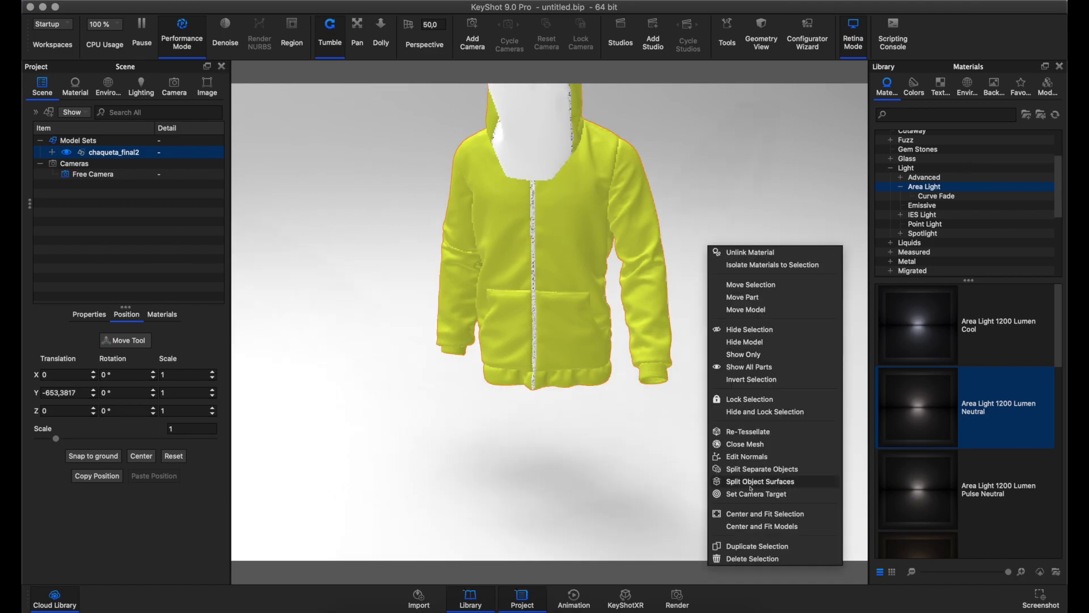
pyautogui.click(763, 513)
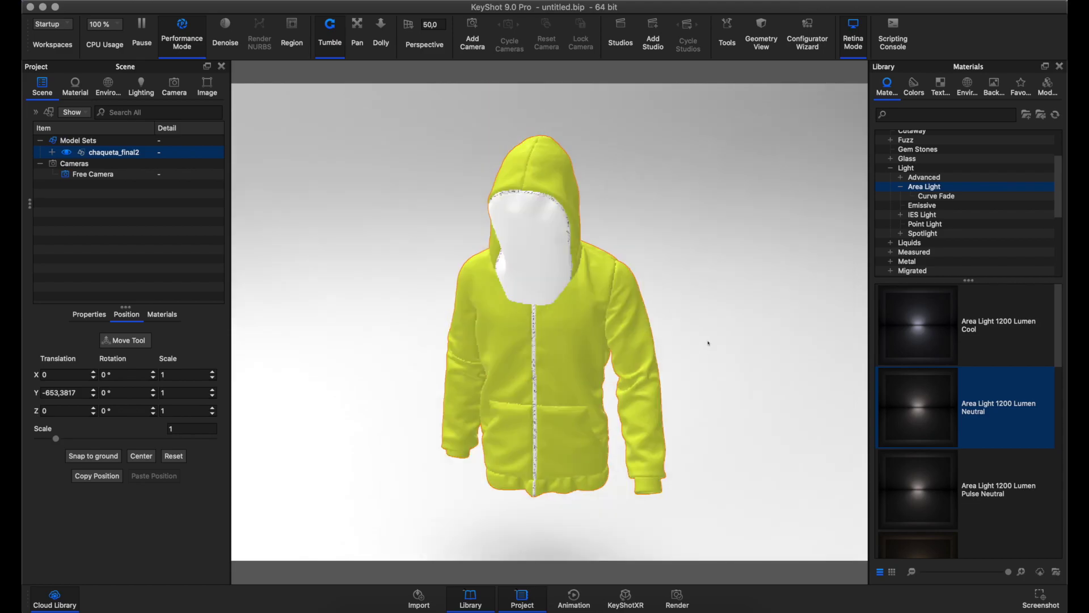
pyautogui.click(716, 317)
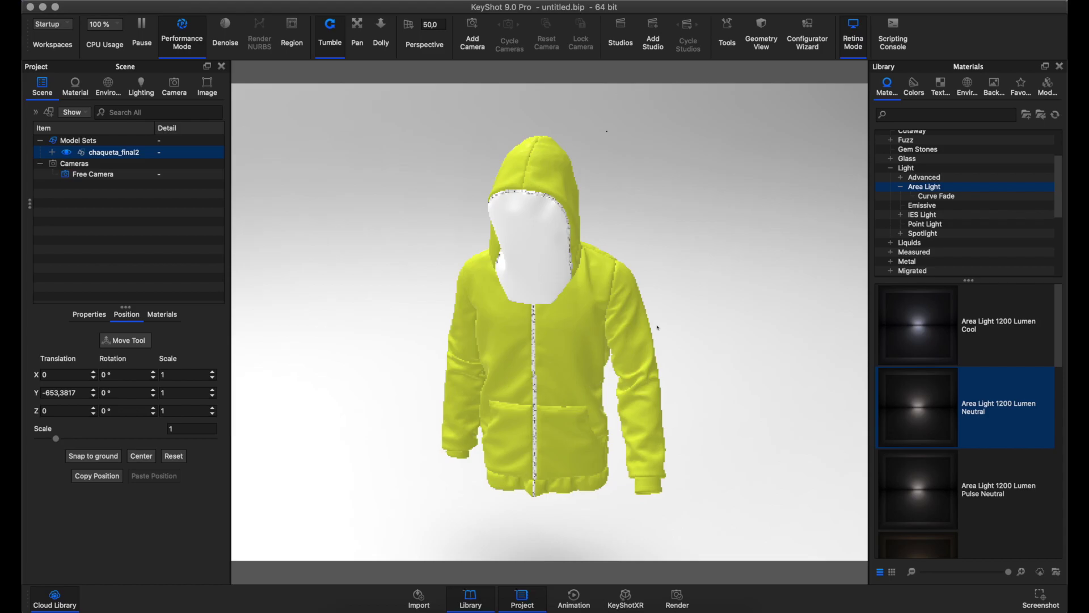
pyautogui.moveTo(656, 293); pyautogui.dragTo(482, 295)
# Step: Select the hoodie and bring up the Lighting settings
pyautogui.click(113, 152)
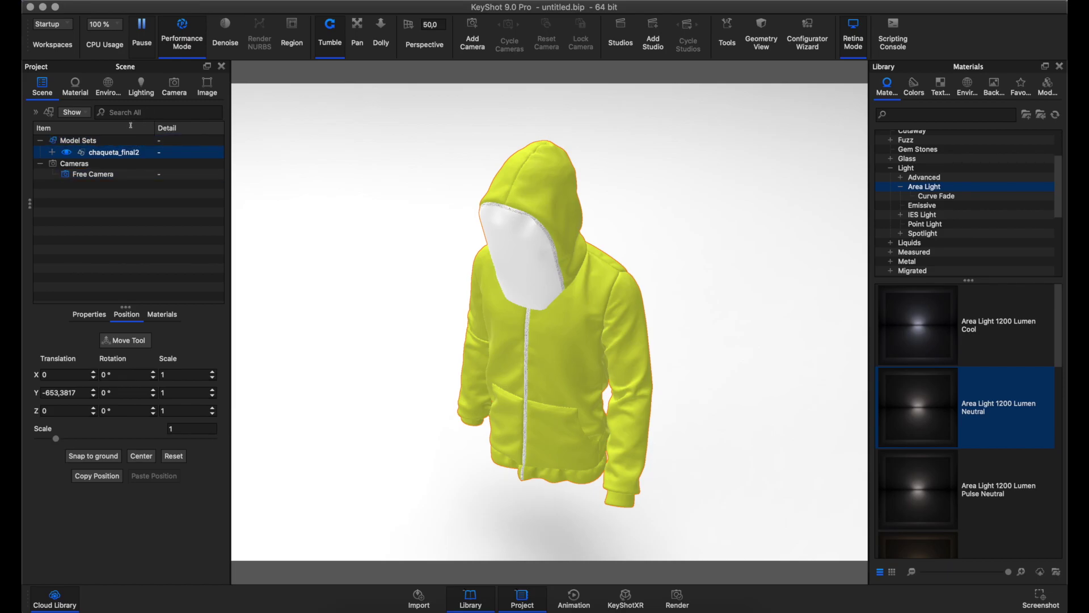
pyautogui.click(142, 95)
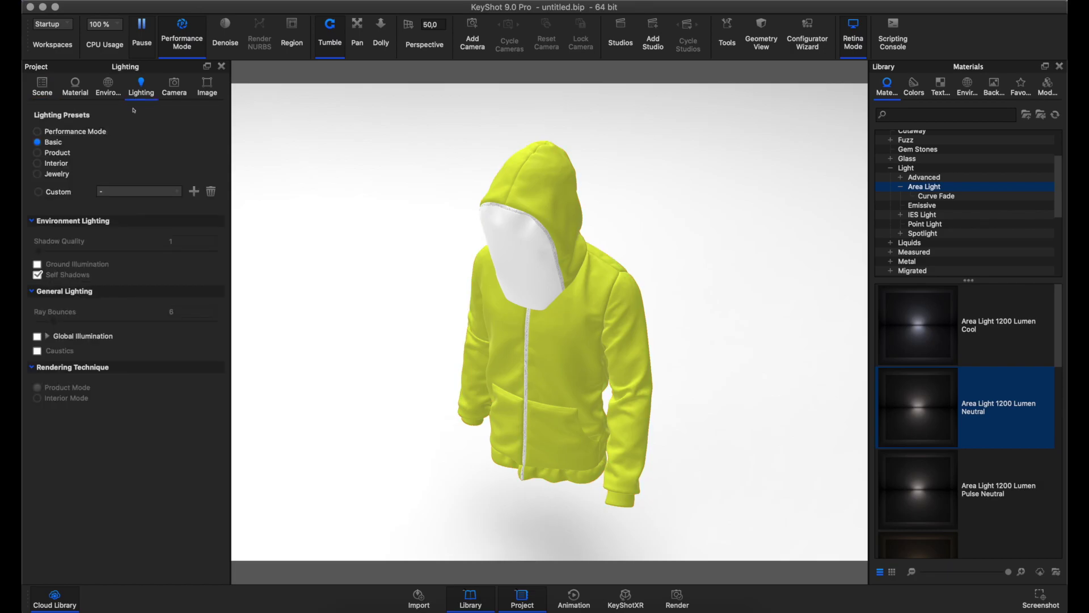
# Step: Apply the Product lighting preset and push shadow quality and ray bounces higher
pyautogui.click(39, 153)
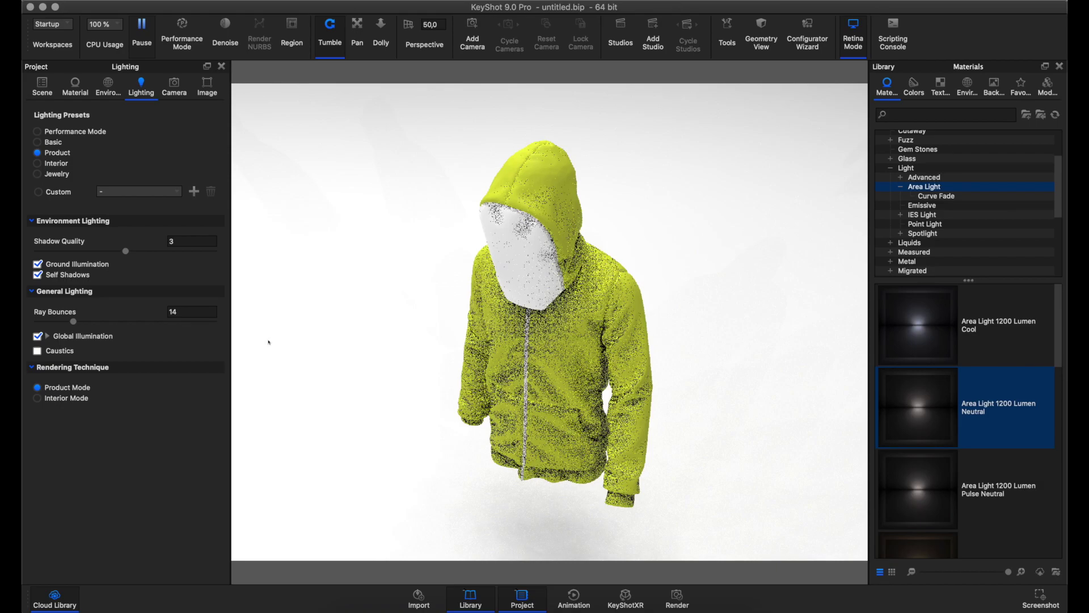
pyautogui.click(184, 244)
pyautogui.moveTo(126, 252); pyautogui.dragTo(297, 251)
pyautogui.moveTo(73, 321); pyautogui.dragTo(198, 321)
# Step: Enter shadow quality 4 and 32 ray bounces
pyautogui.click(186, 249)
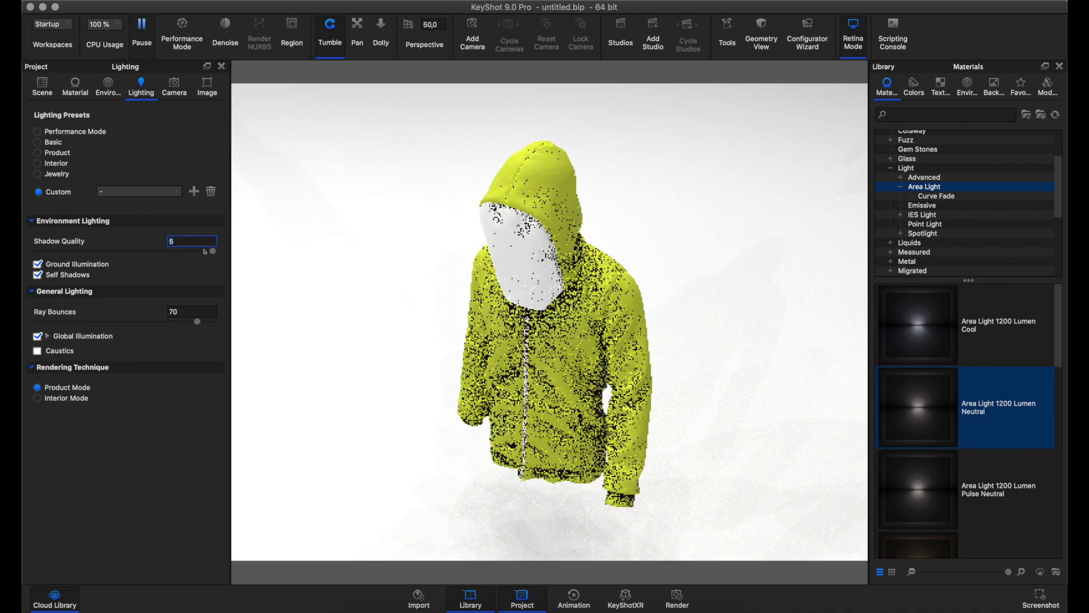
pyautogui.write('4')
pyautogui.press('Tab')
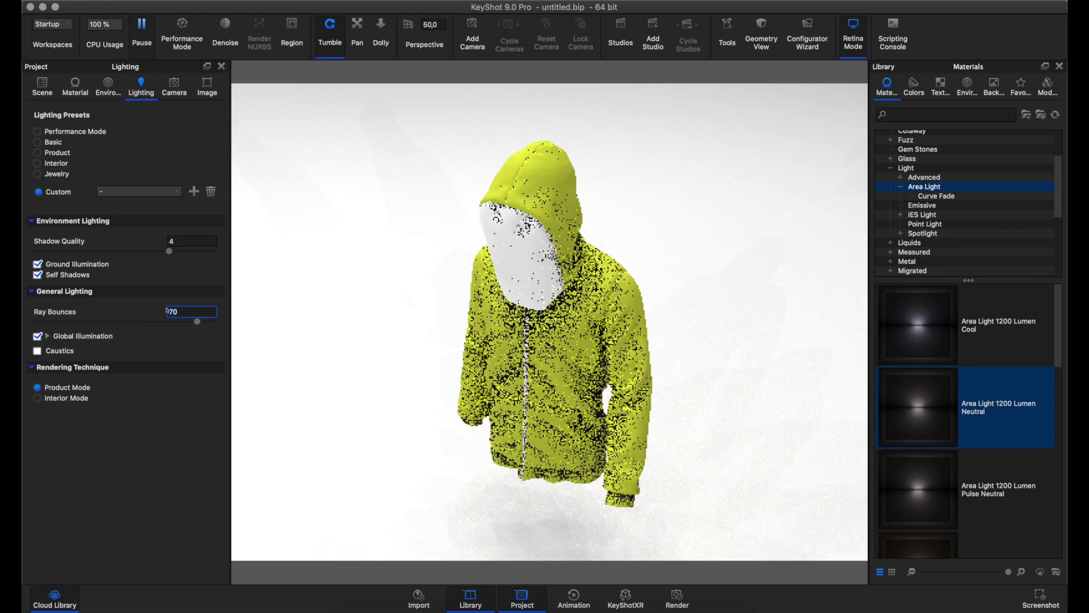
pyautogui.write('32')
pyautogui.press('Return')
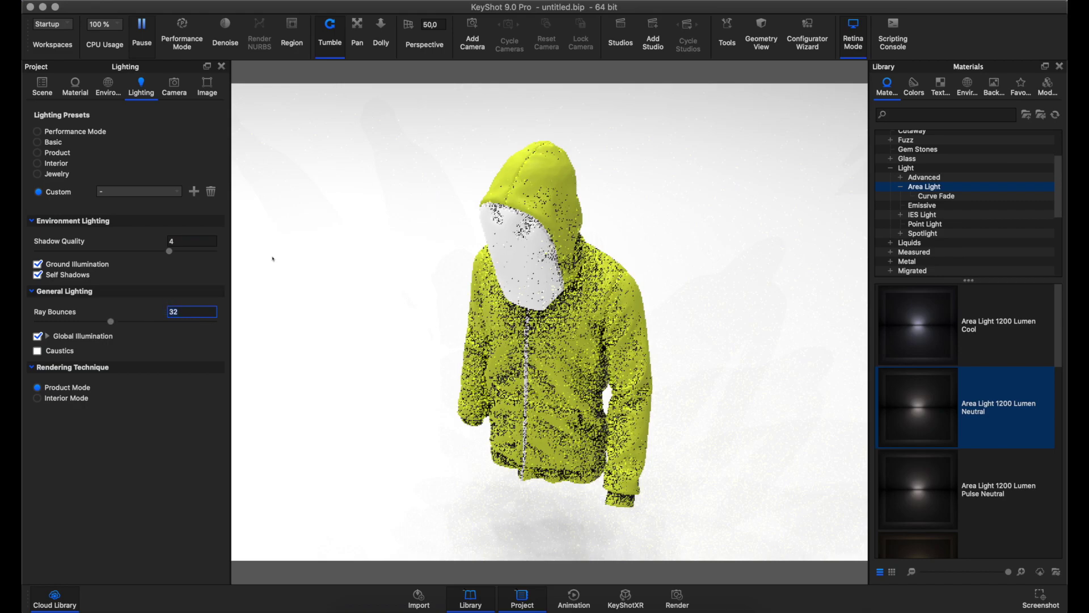
pyautogui.click(275, 261)
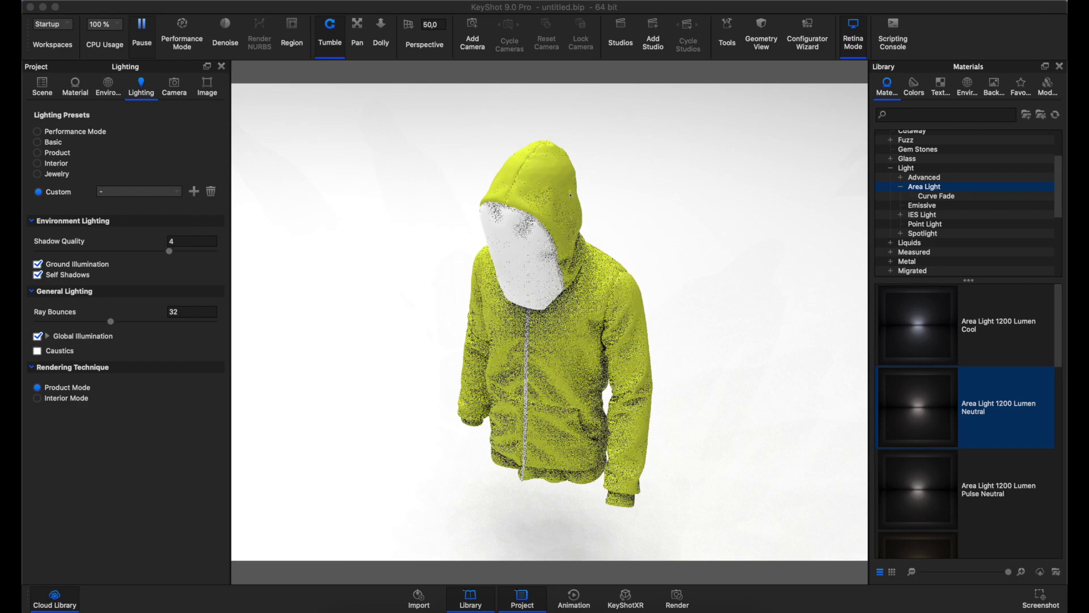
pyautogui.moveTo(339, 147); pyautogui.dragTo(418, 242)
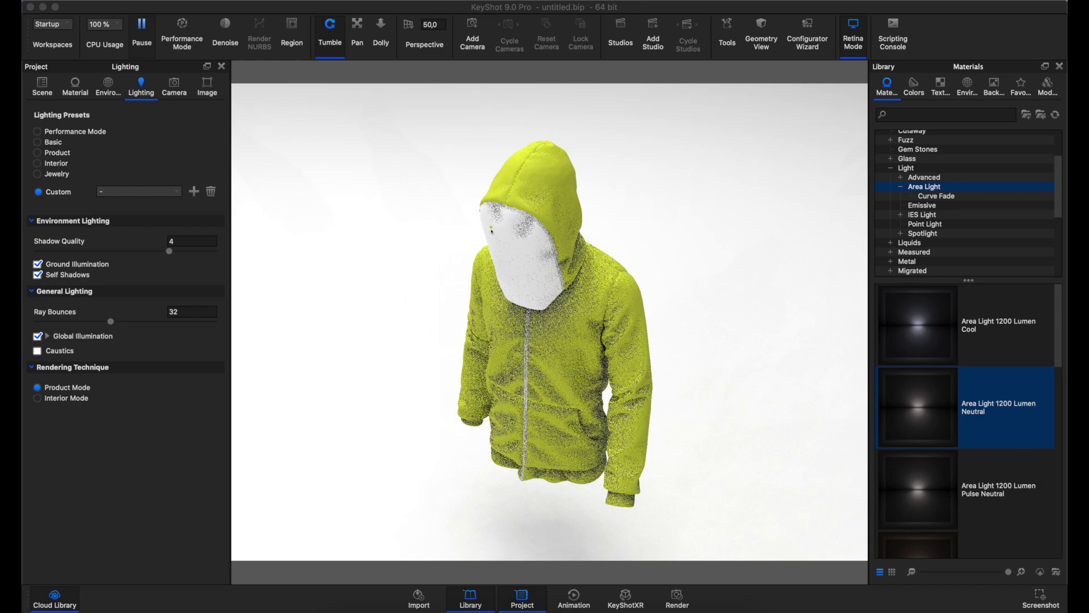
pyautogui.moveTo(771, 278); pyautogui.dragTo(646, 342)
pyautogui.moveTo(361, 275)
pyautogui.mouseDown()
pyautogui.moveTo(471, 315)
pyautogui.moveTo(381, 398)
pyautogui.moveTo(408, 394)
pyautogui.mouseUp()
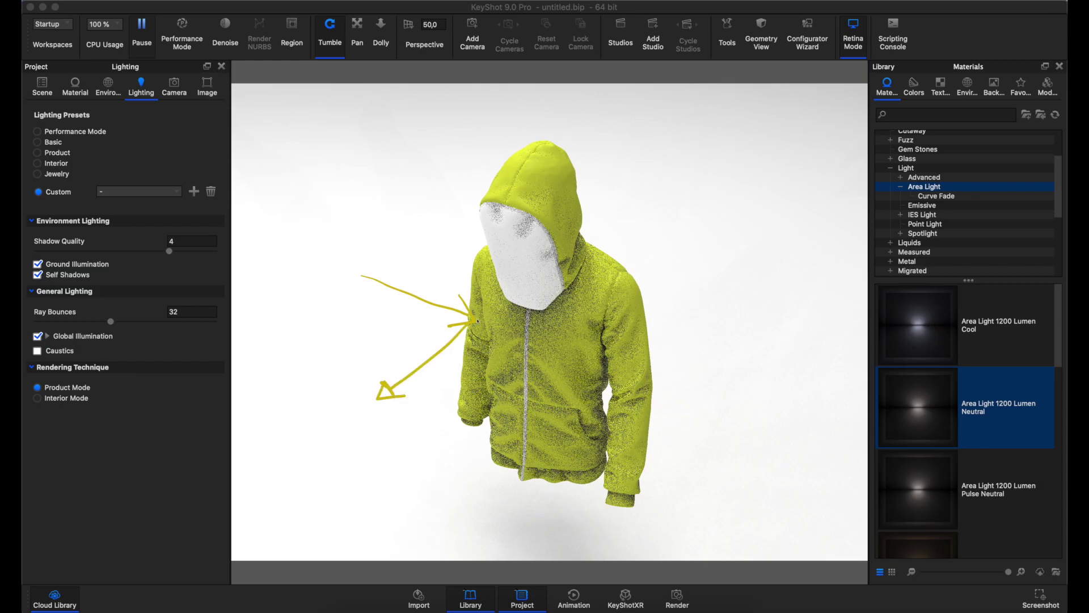
pyautogui.moveTo(471, 322)
pyautogui.mouseDown()
pyautogui.moveTo(363, 348)
pyautogui.moveTo(437, 226)
pyautogui.moveTo(454, 241)
pyautogui.mouseUp()
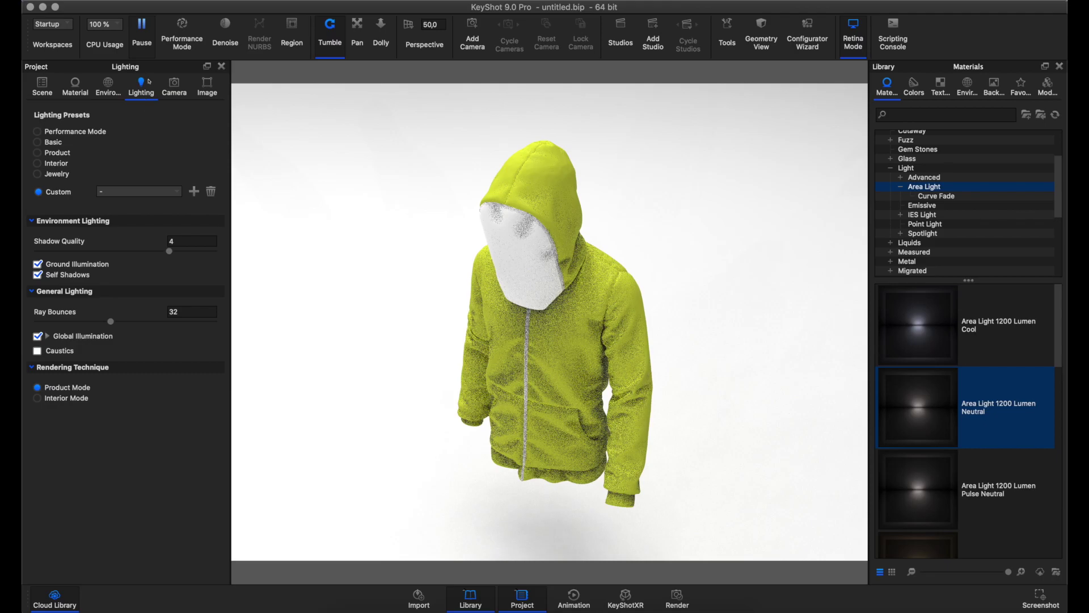
pyautogui.moveTo(154, 67); pyautogui.dragTo(117, 99)
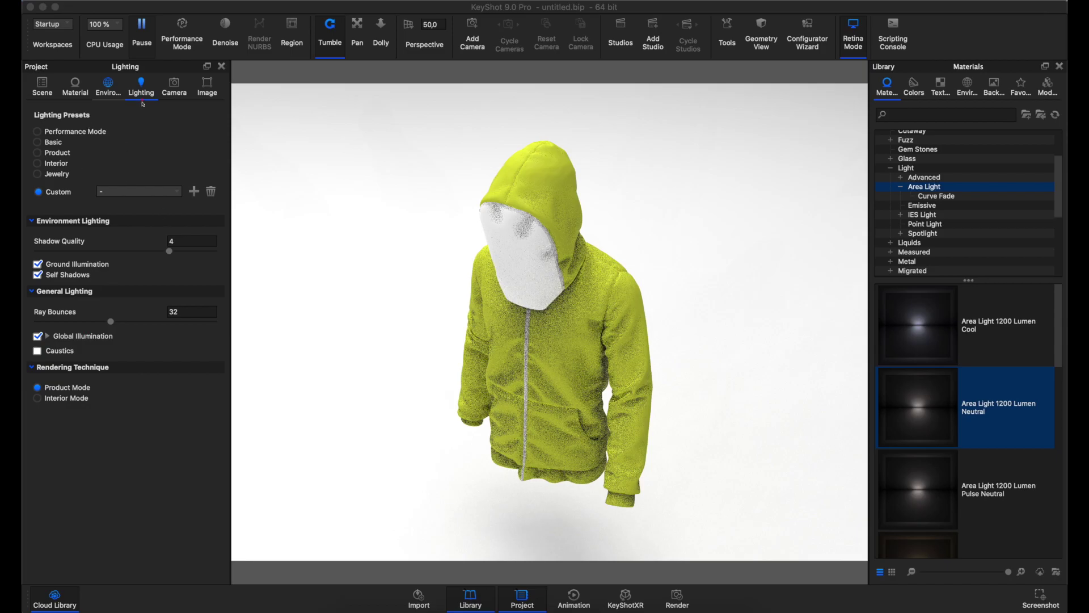
# Step: Raise the camera inclination to 31.684° and turn Performance Mode back on
pyautogui.click(174, 89)
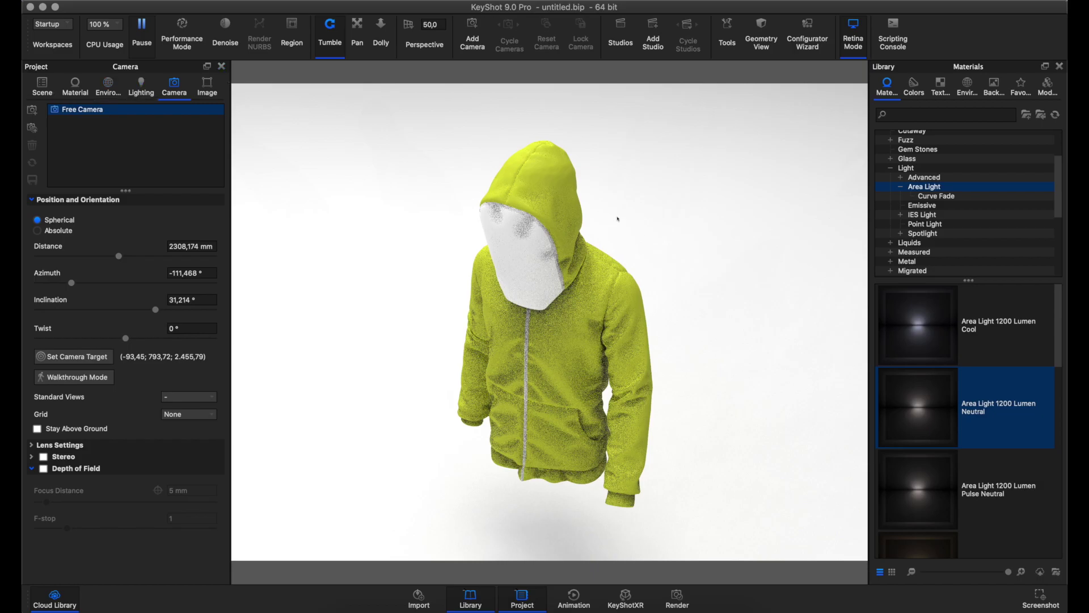
pyautogui.rightClick(642, 232)
pyautogui.press('Escape')
pyautogui.moveTo(479, 205); pyautogui.dragTo(478, 209)
pyautogui.moveTo(386, 219); pyautogui.dragTo(366, 160)
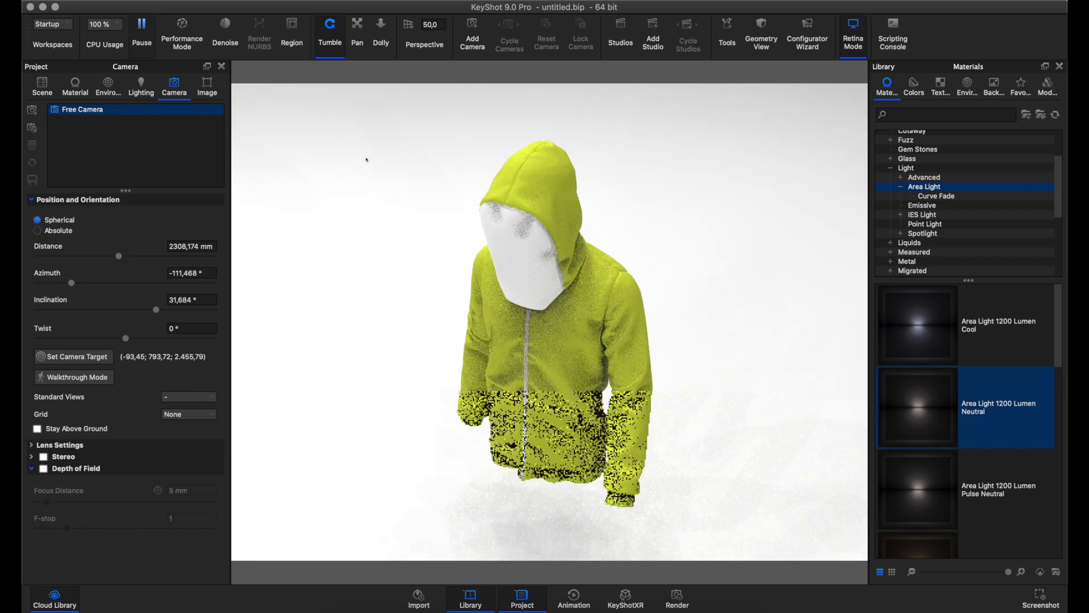
pyautogui.click(185, 45)
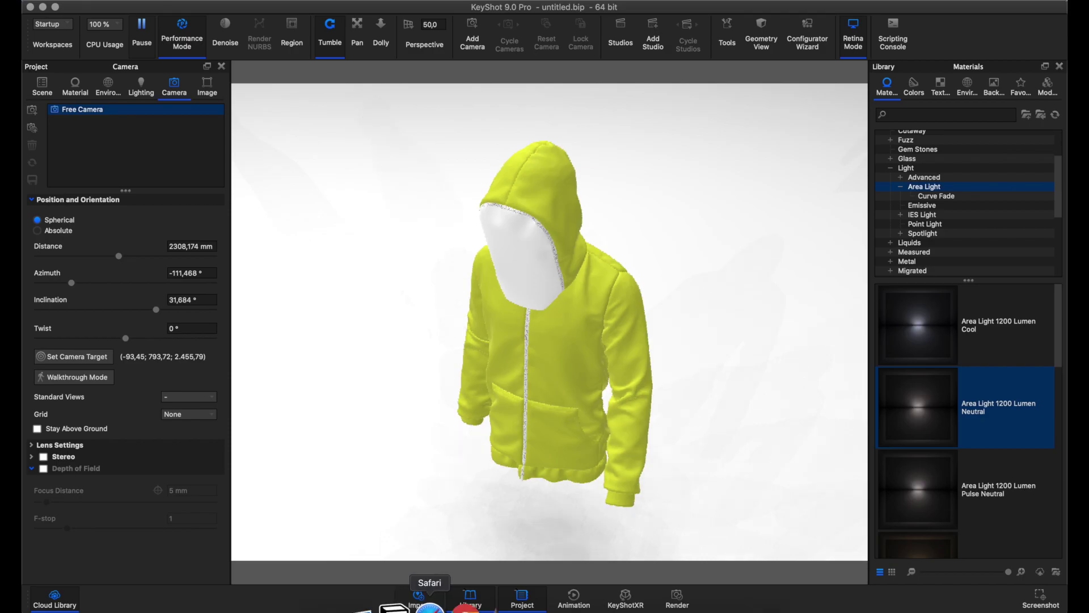
# Step: Switch to Safari from its Dock menu and maximise the mail window
pyautogui.moveTo(430, 608)
pyautogui.rightClick(430, 606)
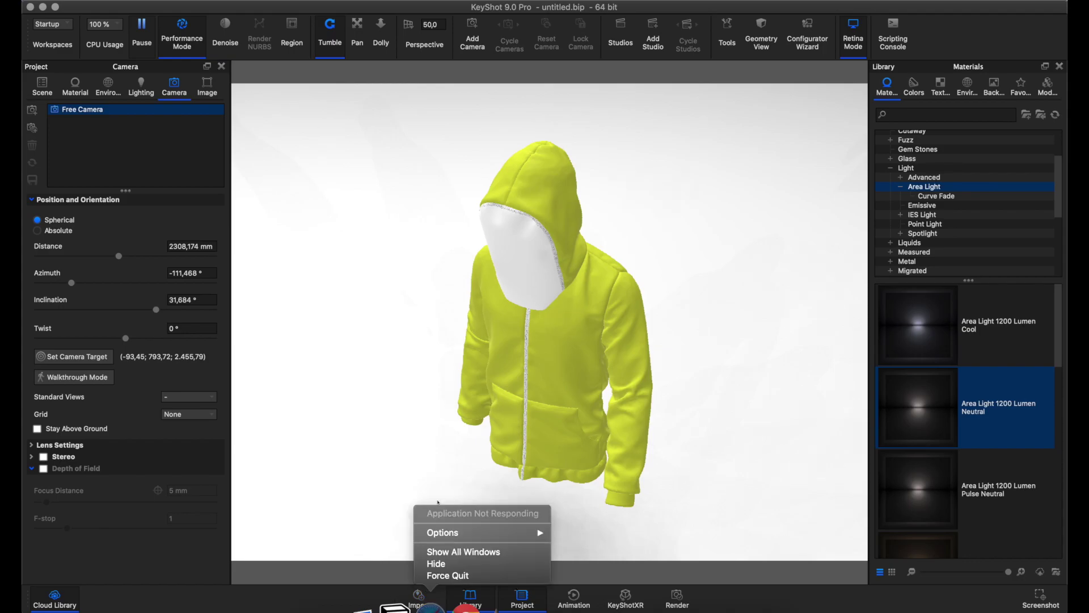
pyautogui.click(382, 523)
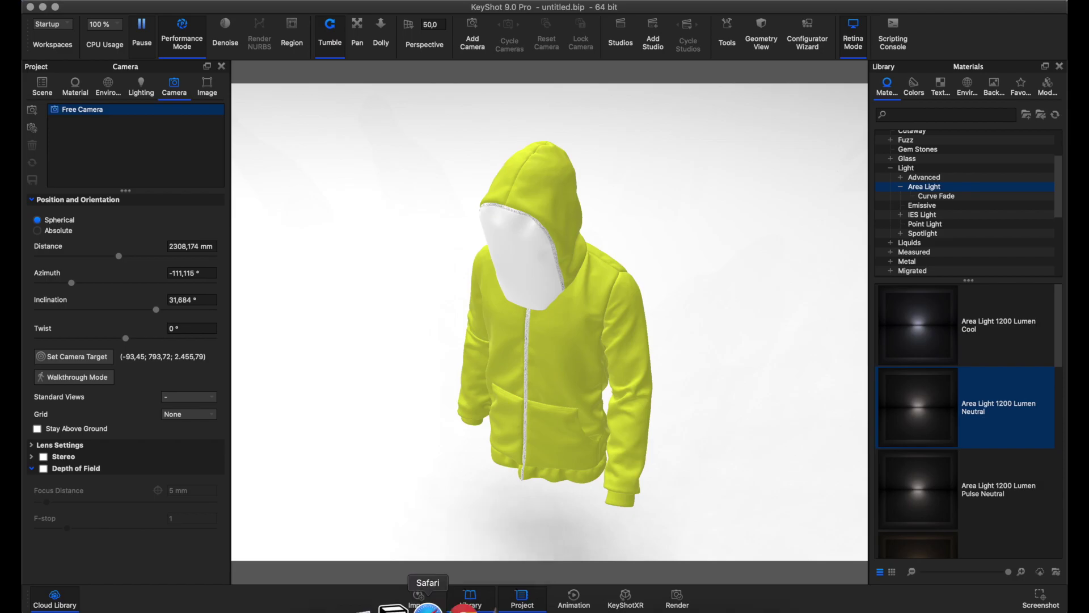
pyautogui.rightClick(427, 606)
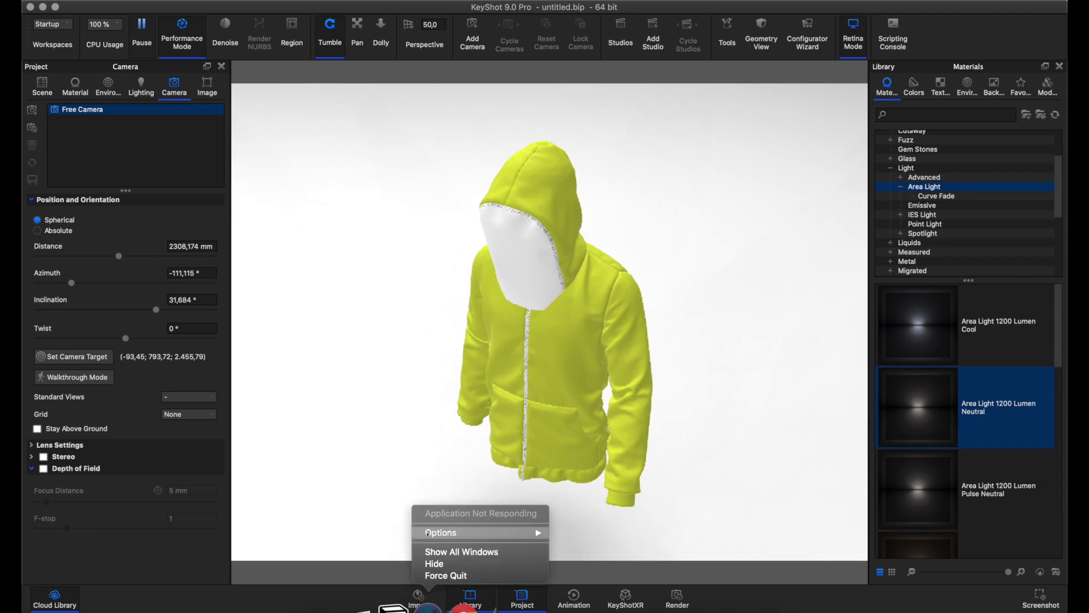
pyautogui.click(447, 553)
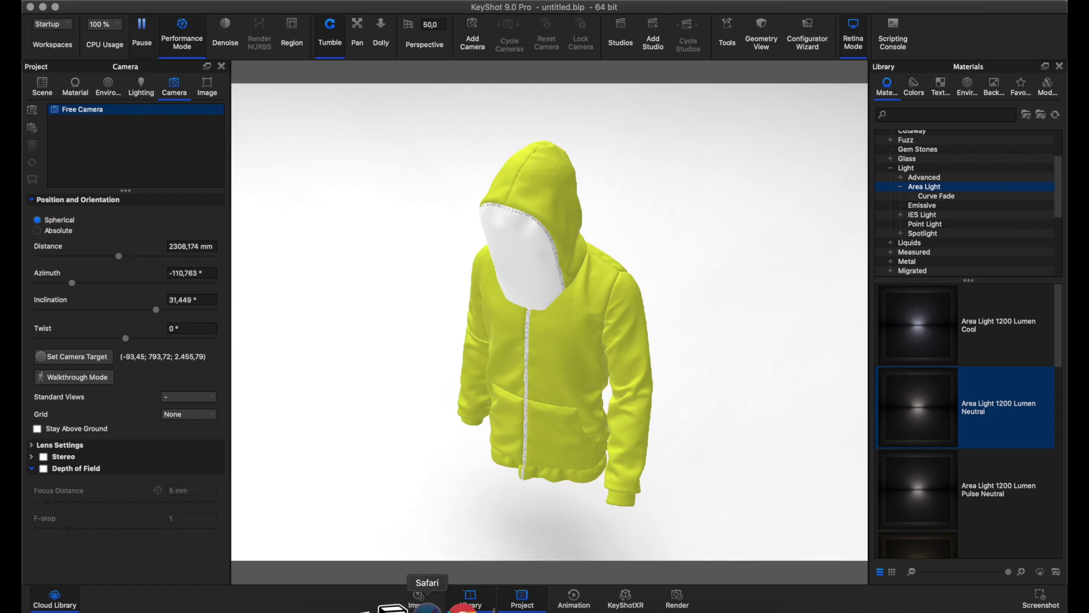
pyautogui.click(427, 606)
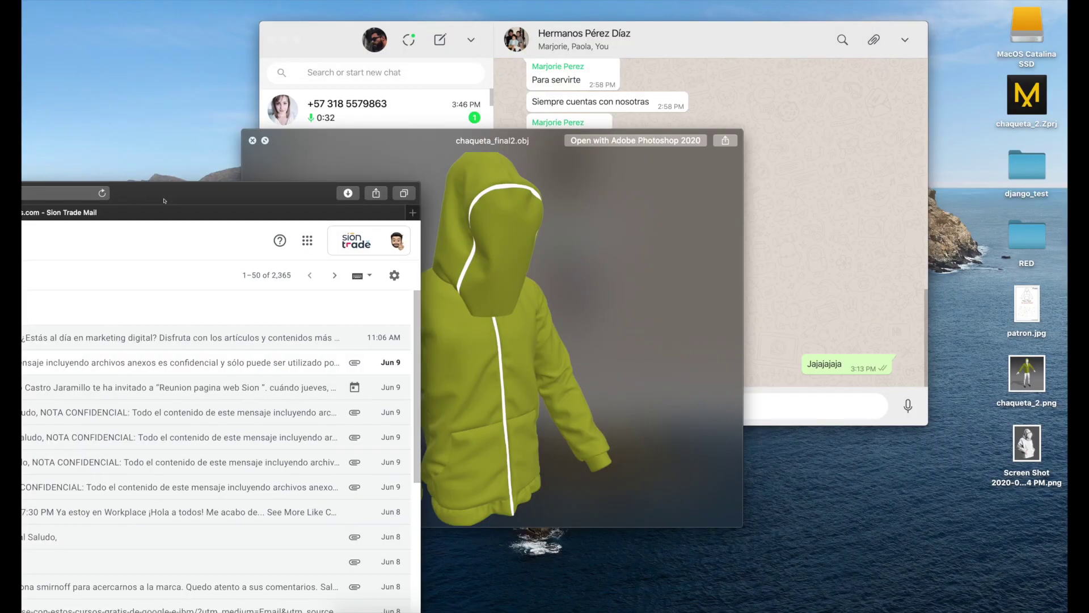
pyautogui.doubleClick(227, 103)
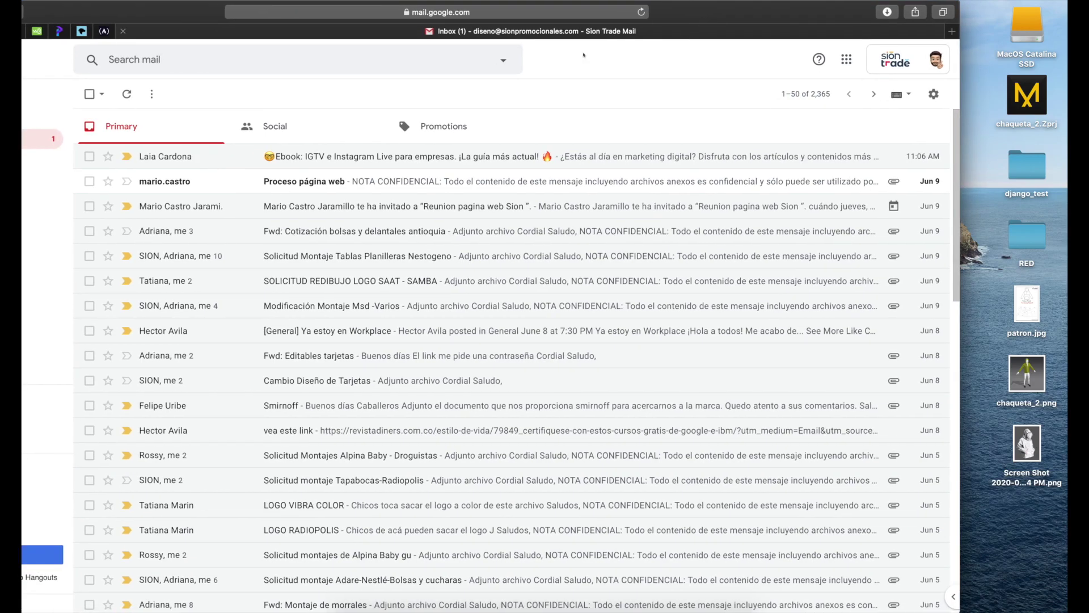
# Step: Open a new Safari start-page window and maximise it on Desktop 2
pyautogui.press('super+n')
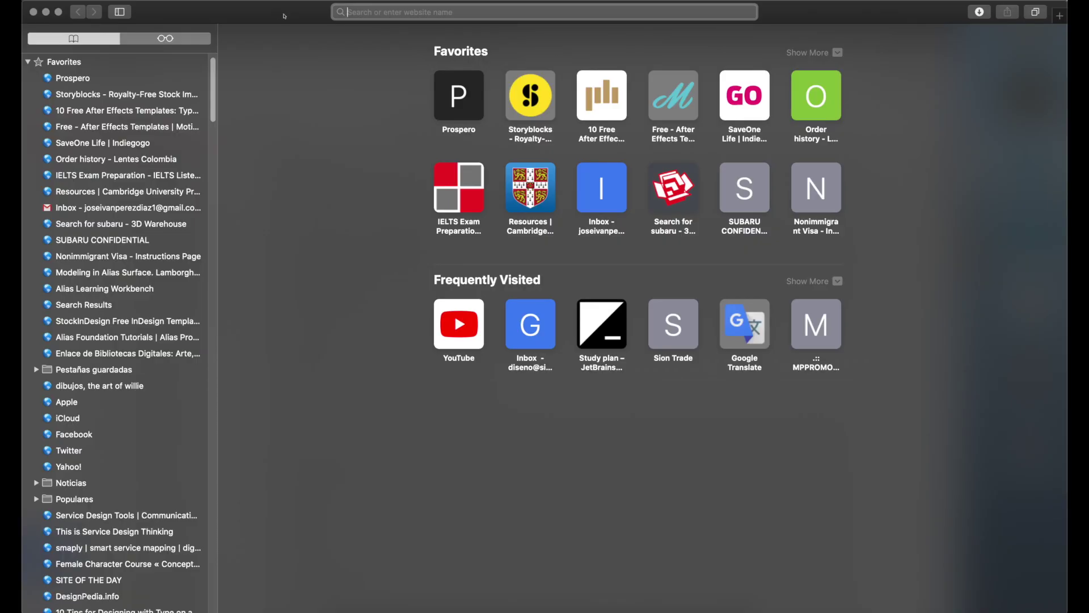
pyautogui.moveTo(283, 26)
pyautogui.mouseDown()
pyautogui.moveTo(392, 156)
pyautogui.moveTo(582, 172)
pyautogui.mouseUp()
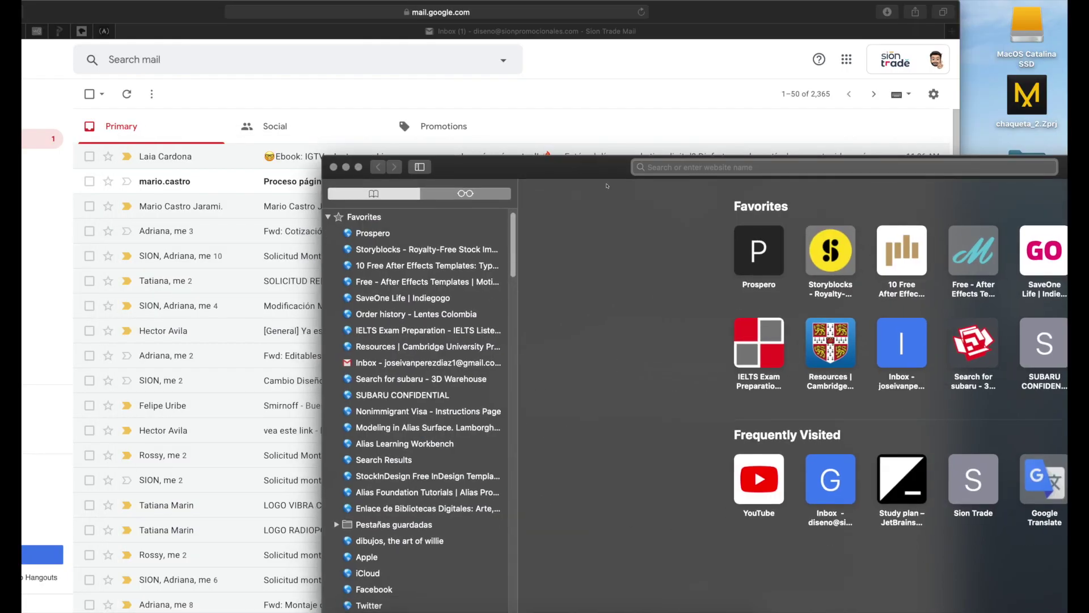
pyautogui.hotkey('ctrl', 'Up')
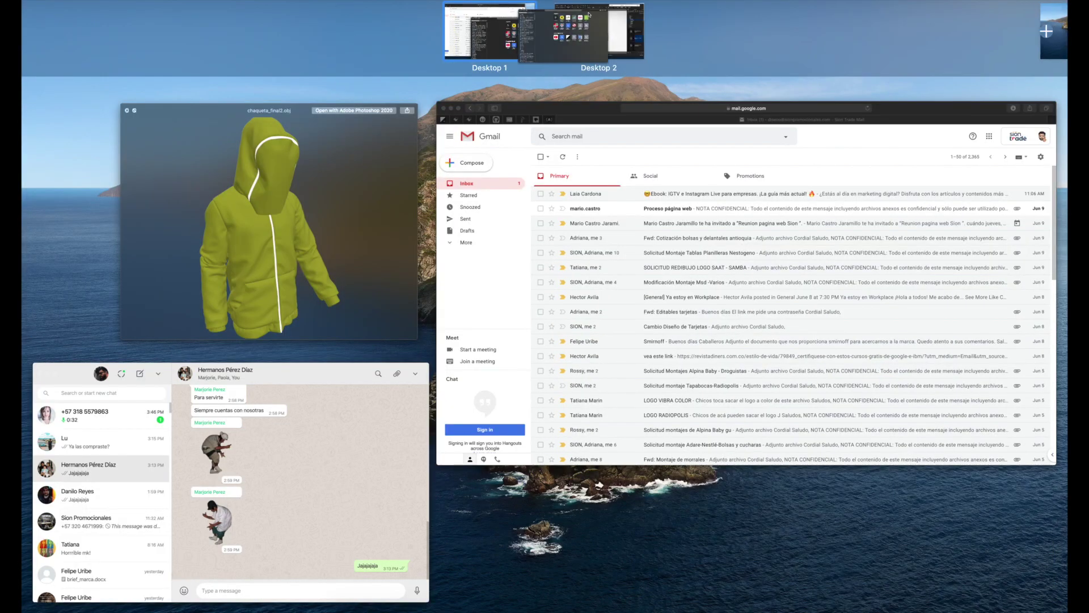
pyautogui.moveTo(549, 15); pyautogui.dragTo(602, 34)
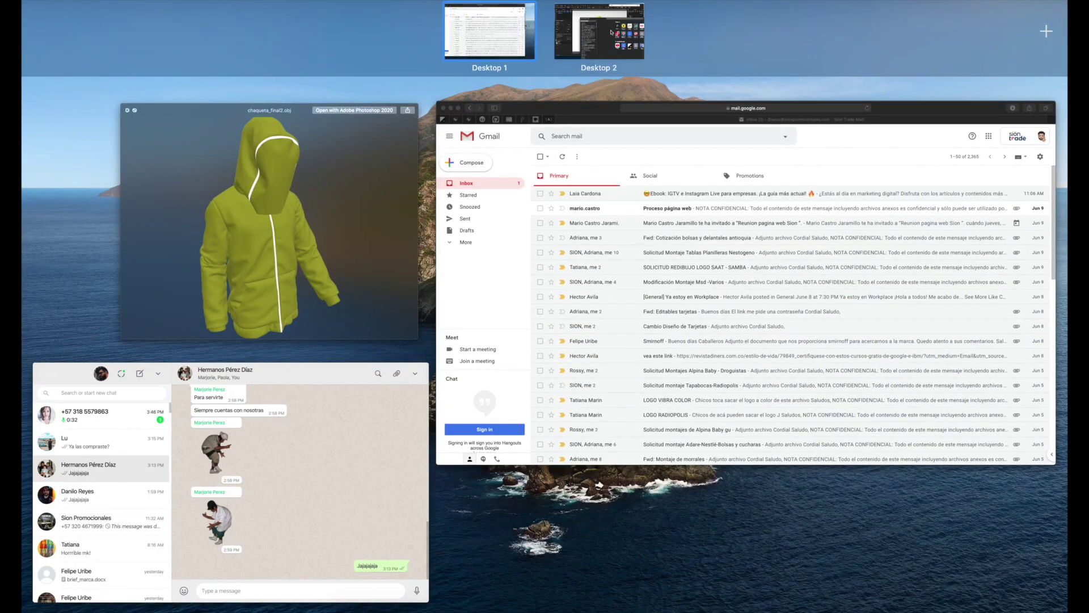
pyautogui.click(610, 37)
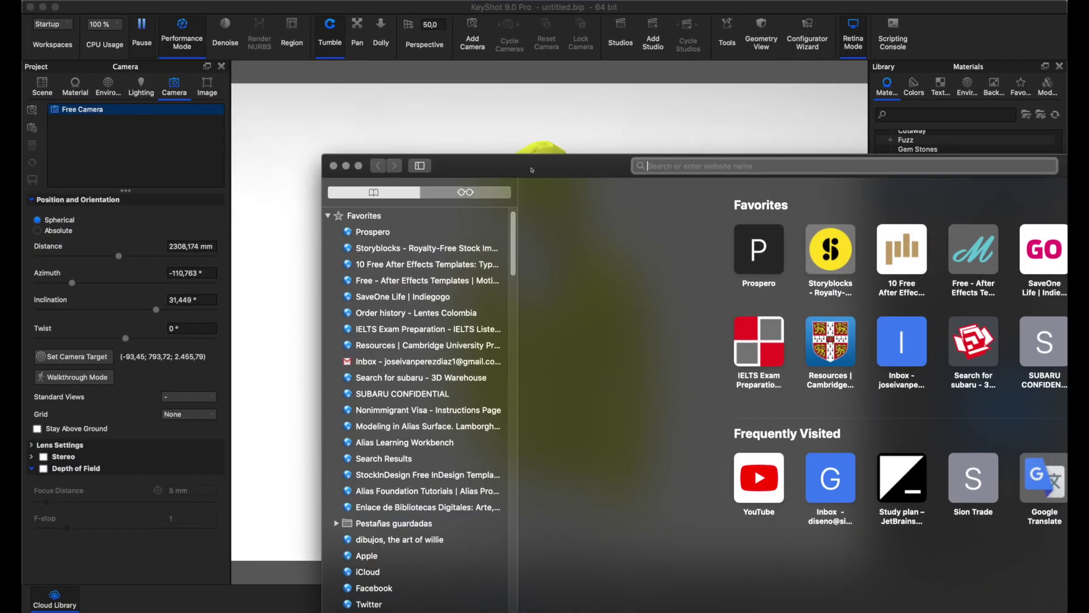
pyautogui.doubleClick(534, 160)
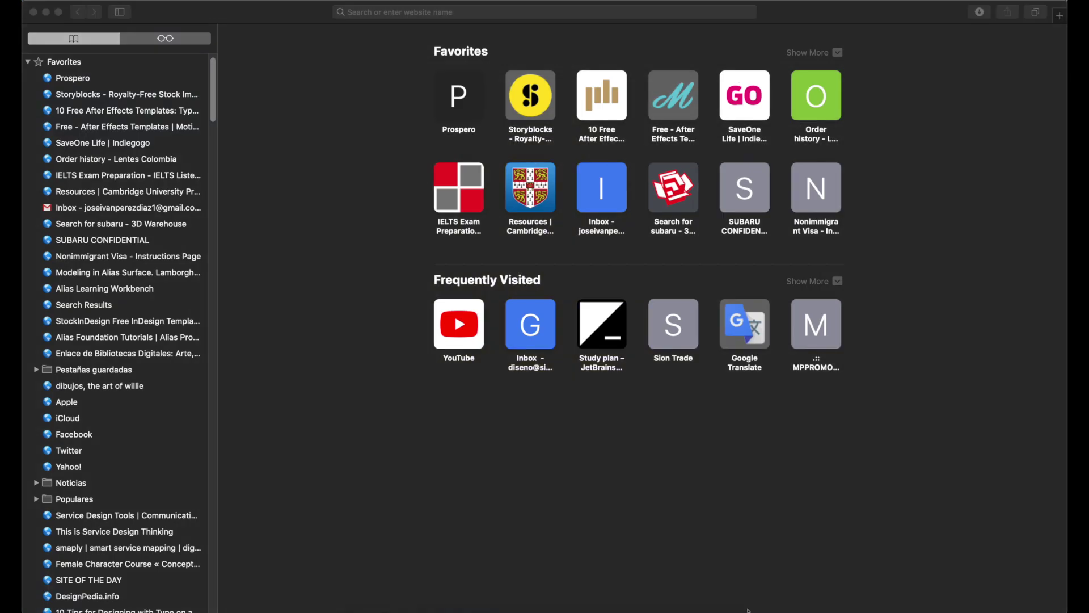
# Step: Run a Google search in Safari for 'pintere'
pyautogui.click(459, 16)
pyautogui.write('pin')
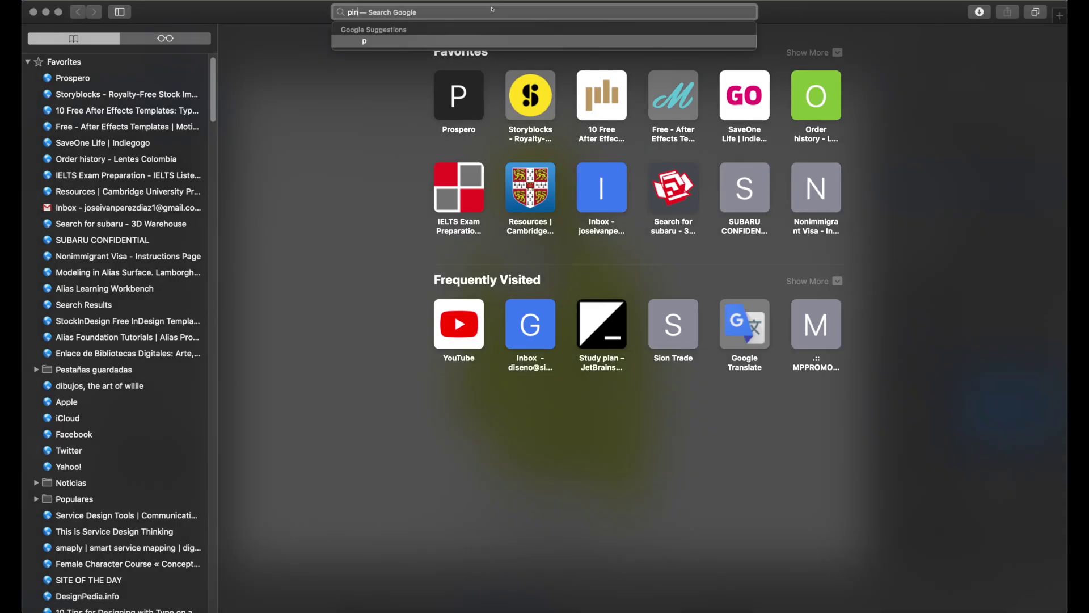
pyautogui.write('tere')
pyautogui.press('Escape')
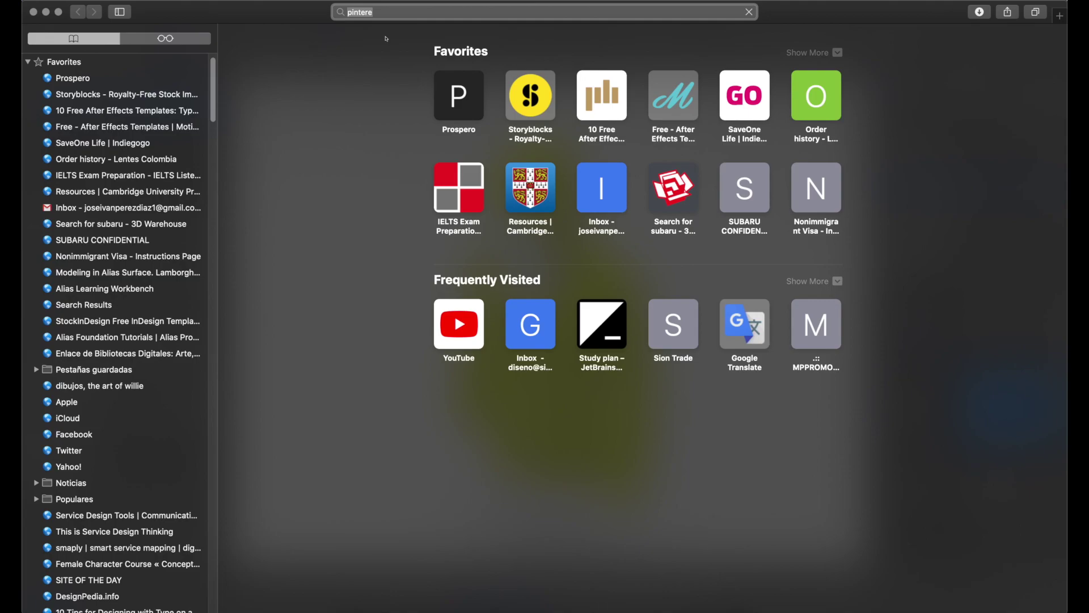
pyautogui.press('Return')
# Step: Start loading the pinterest.es site from the address bar suggestion
pyautogui.click(430, 11)
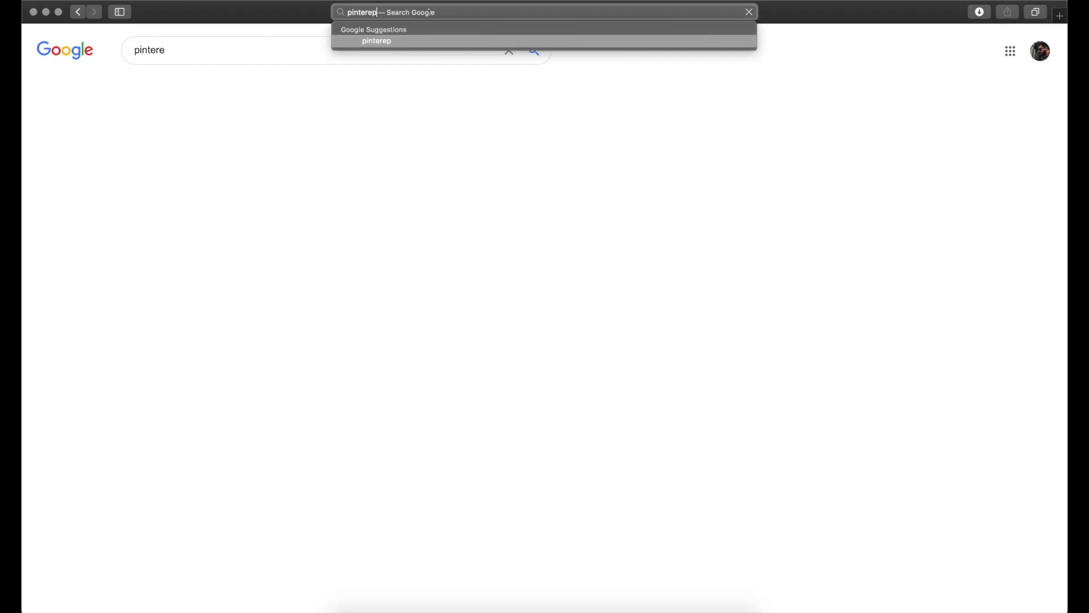
pyautogui.press('BackSpace')
pyautogui.write('p')
pyautogui.press('Return')
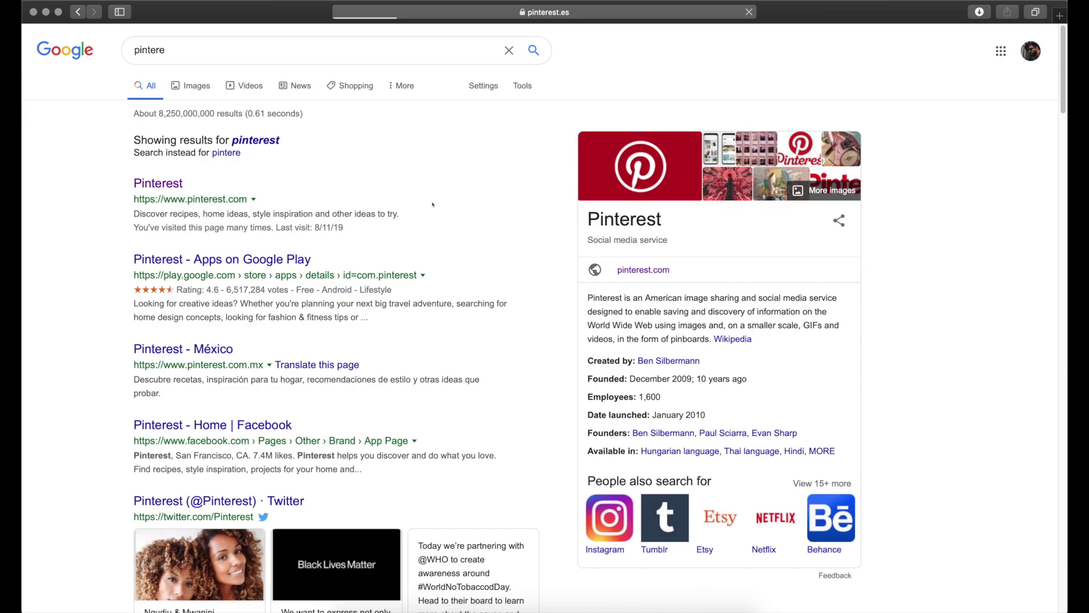
# Step: Load pinterest.es and switch away via the Dock while the page is still blank
pyautogui.click(664, 12)
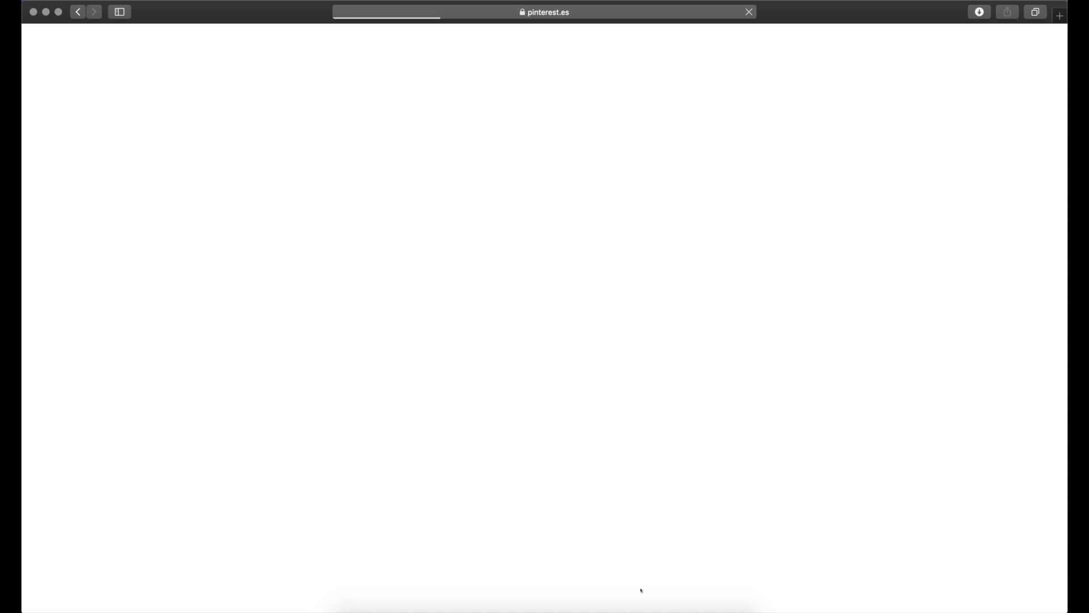
pyautogui.moveTo(642, 606)
pyautogui.click(668, 602)
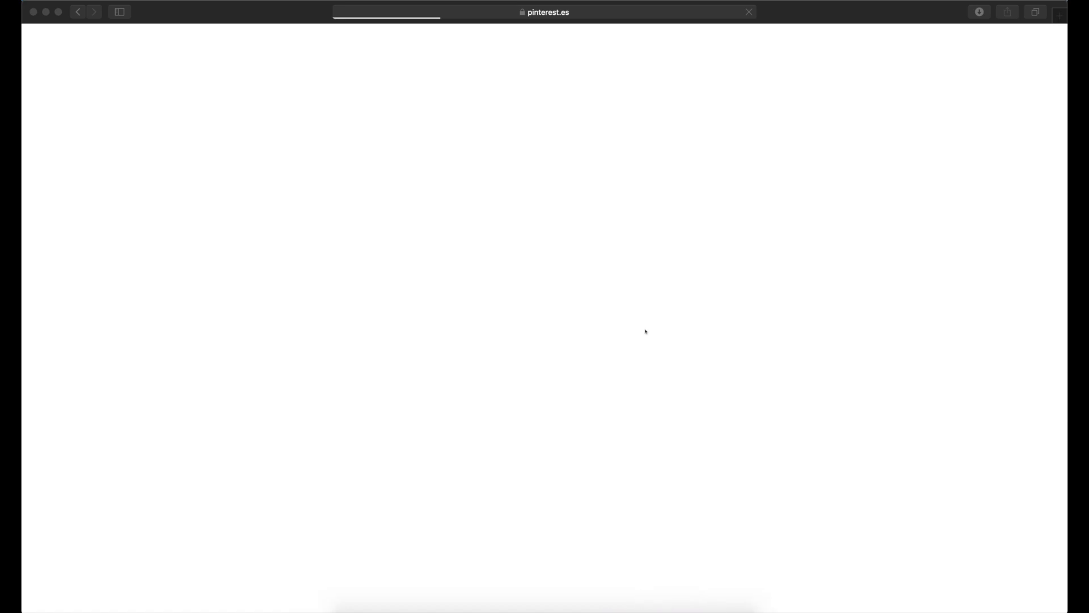
# Step: Return to the KeyShot hoodie scene and tumble the camera down to about 18° inclination
pyautogui.hotkey('ctrl', 'Up')
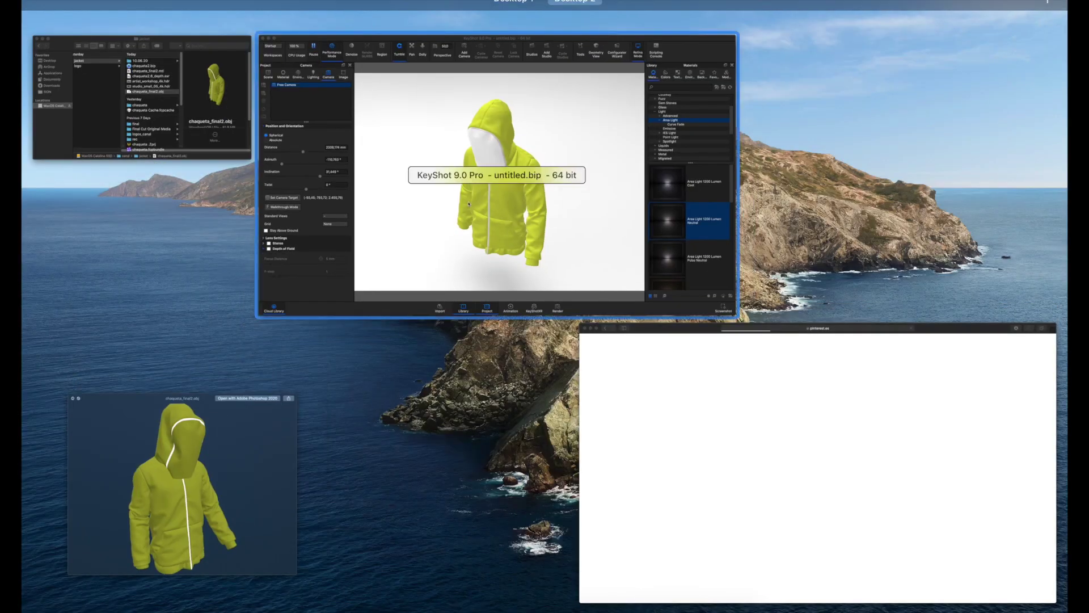
pyautogui.click(469, 210)
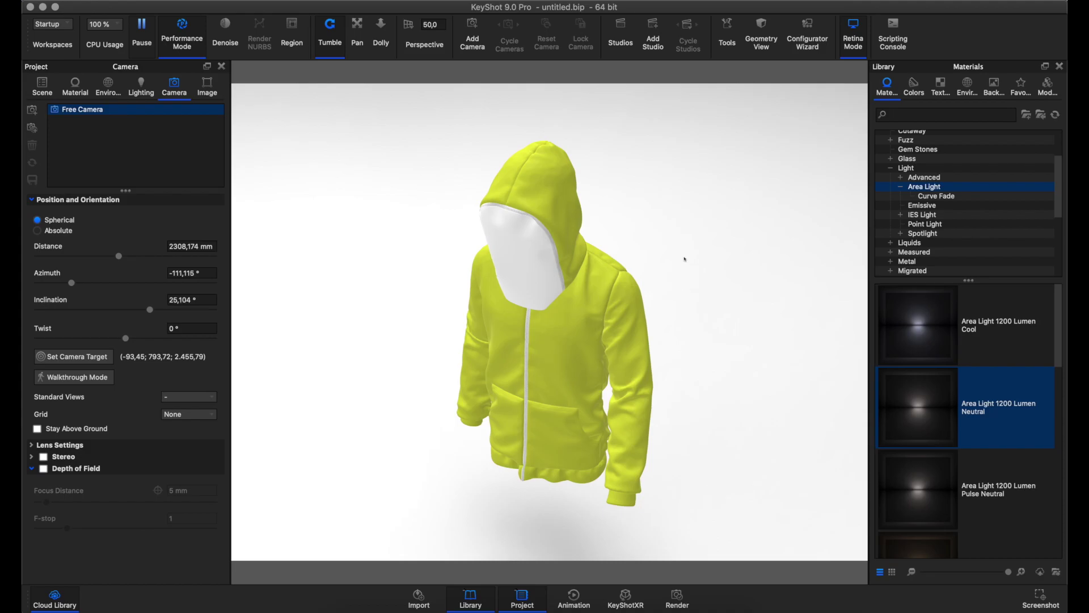
pyautogui.moveTo(685, 293); pyautogui.dragTo(628, 253)
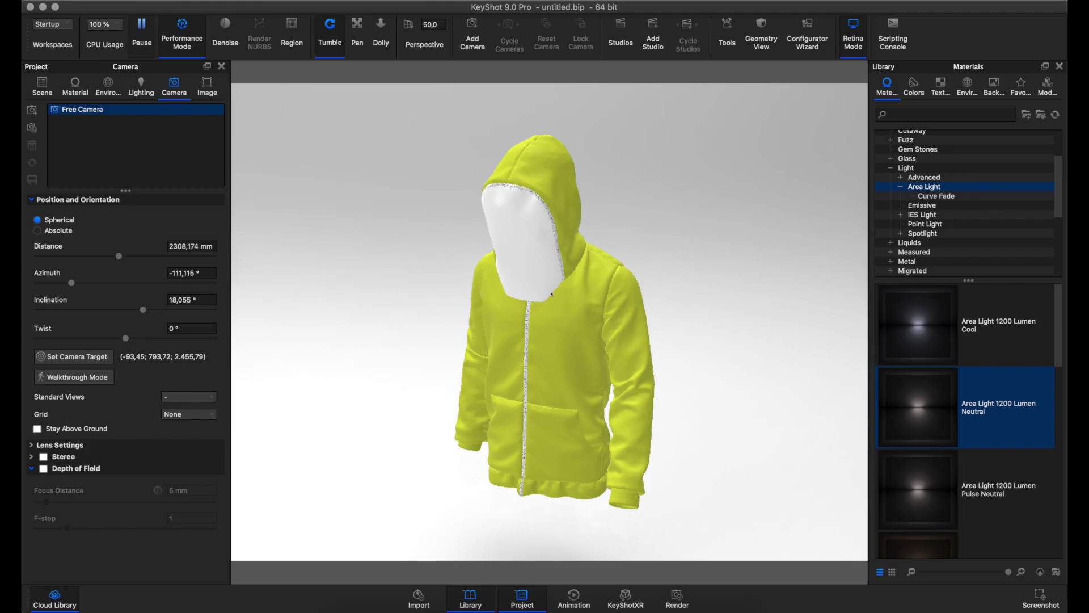
pyautogui.click(677, 596)
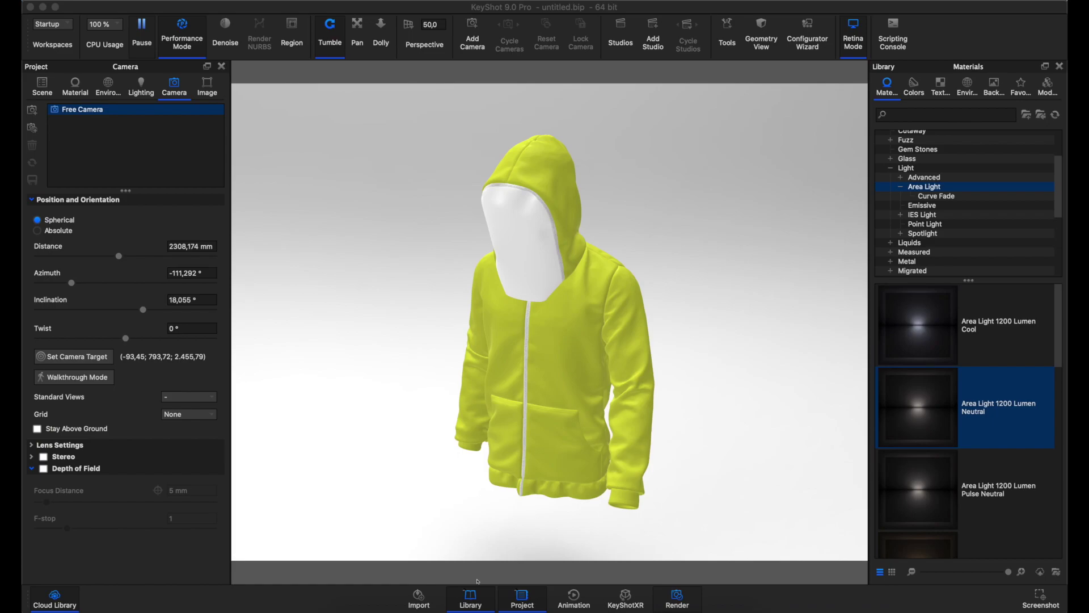
# Step: Search Pinterest for 'jacket'
pyautogui.click(432, 599)
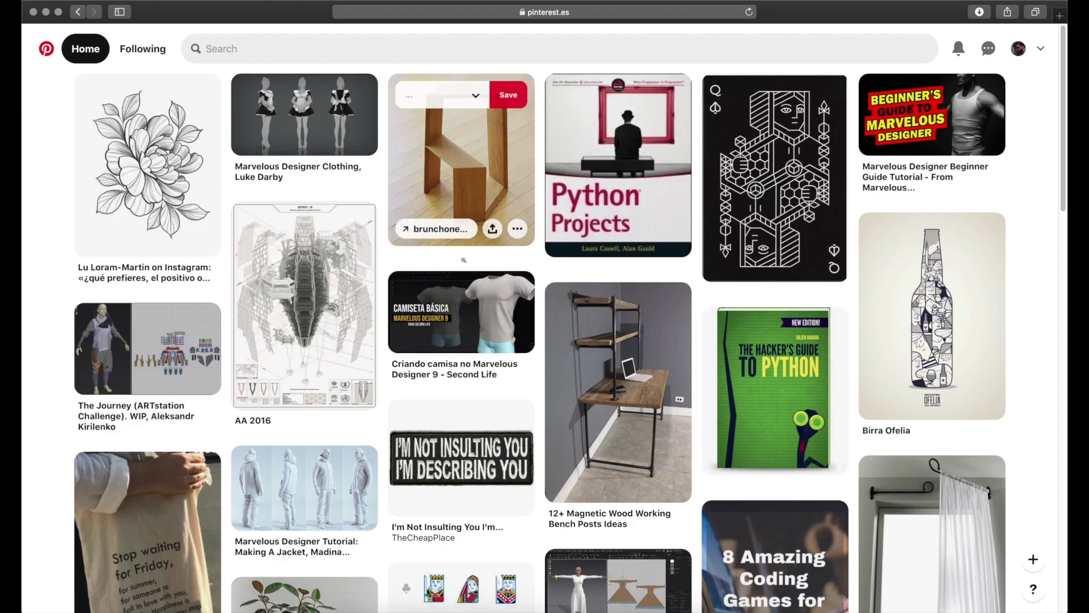
pyautogui.click(368, 59)
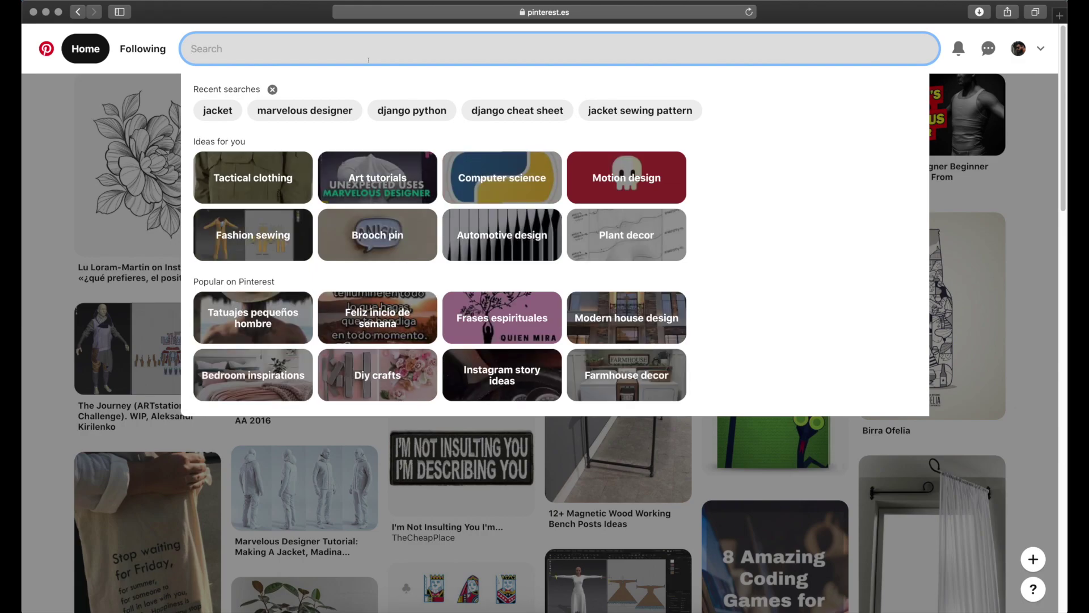
pyautogui.write('jacket')
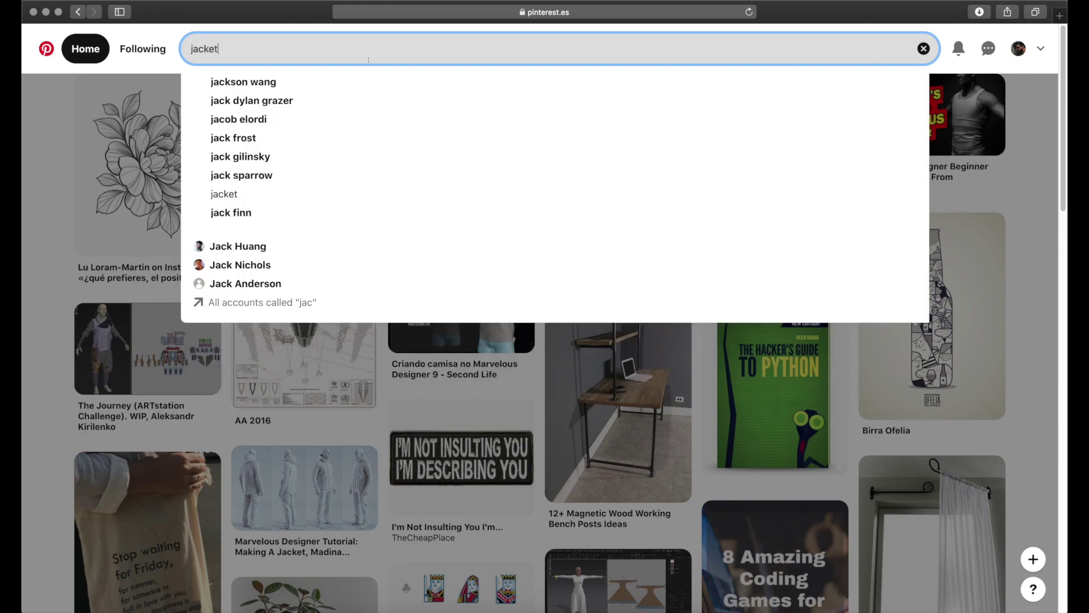
pyautogui.press('Return')
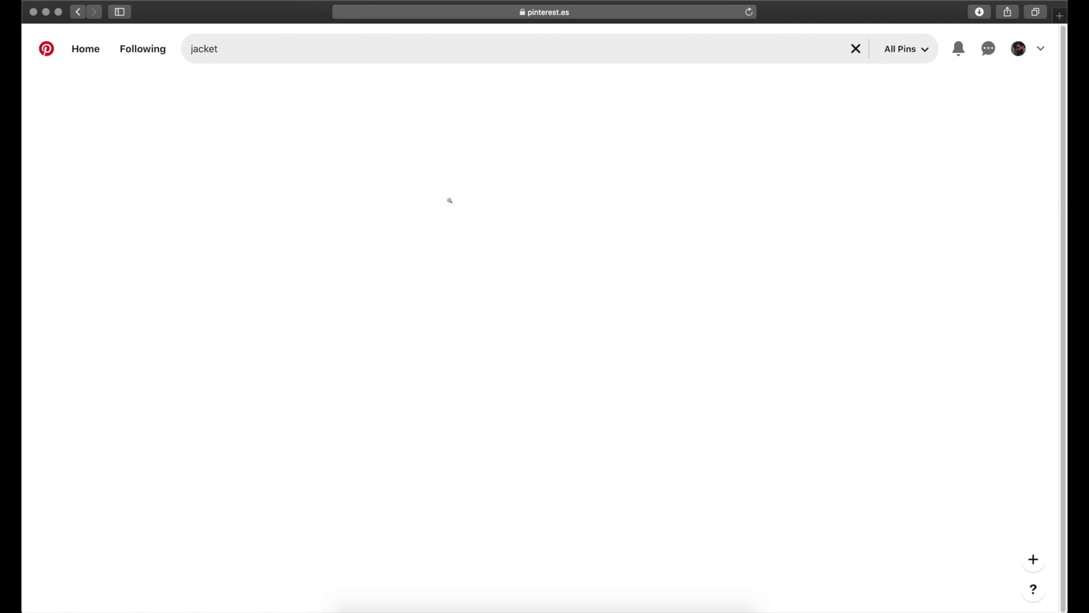
pyautogui.moveTo(147, 196)
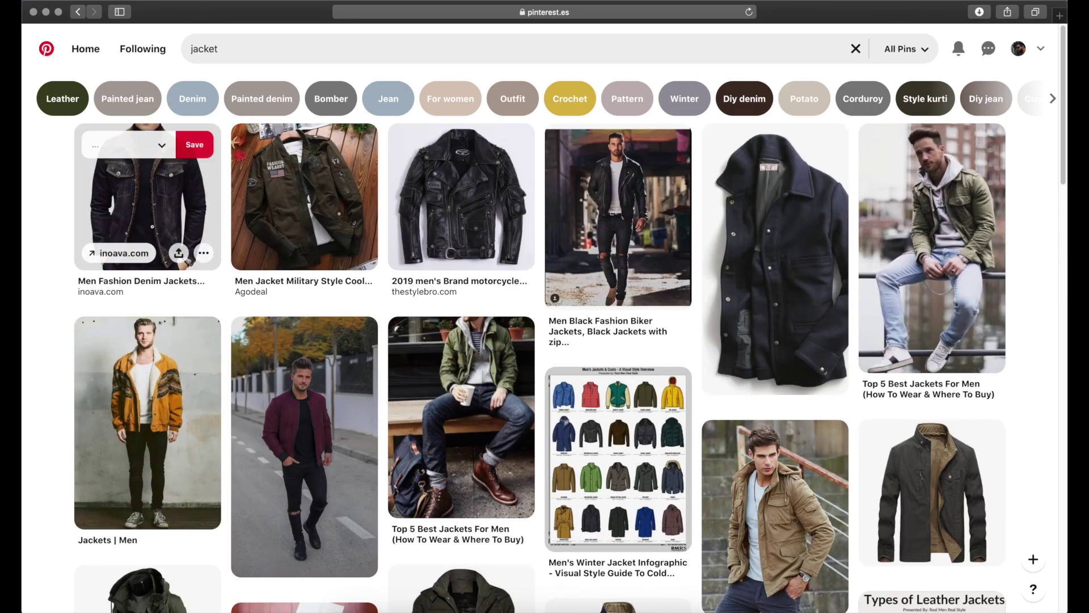
# Step: Open the olive Analog anorak pin and its tactics.com source in a new tab
pyautogui.scroll(-5, 152, 226)
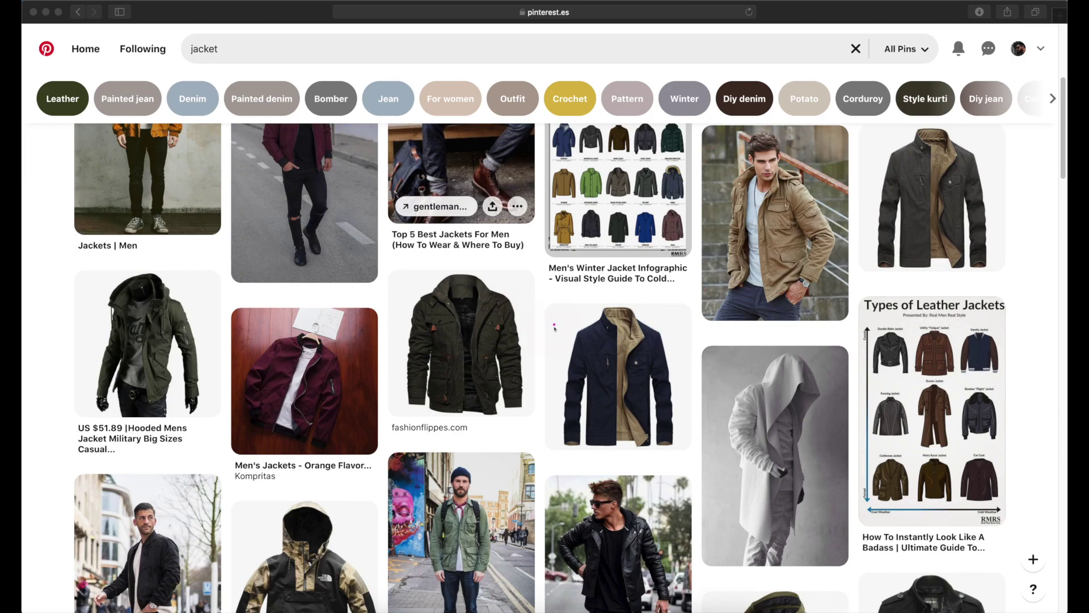
pyautogui.click(518, 323)
pyautogui.moveTo(461, 343)
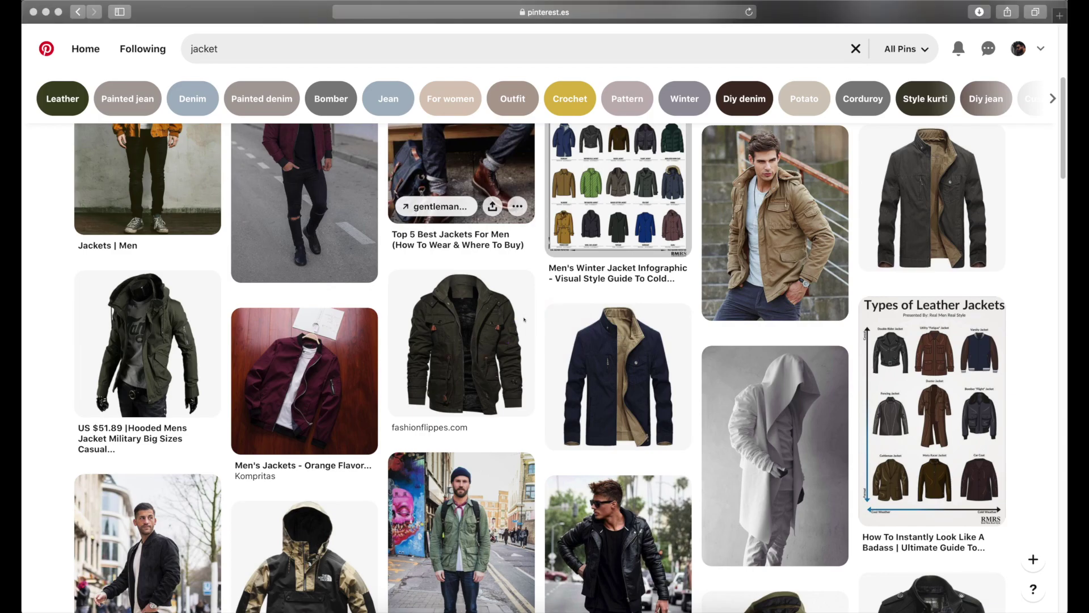
pyautogui.scroll(-2, 524, 320)
pyautogui.scroll(-4, 524, 320)
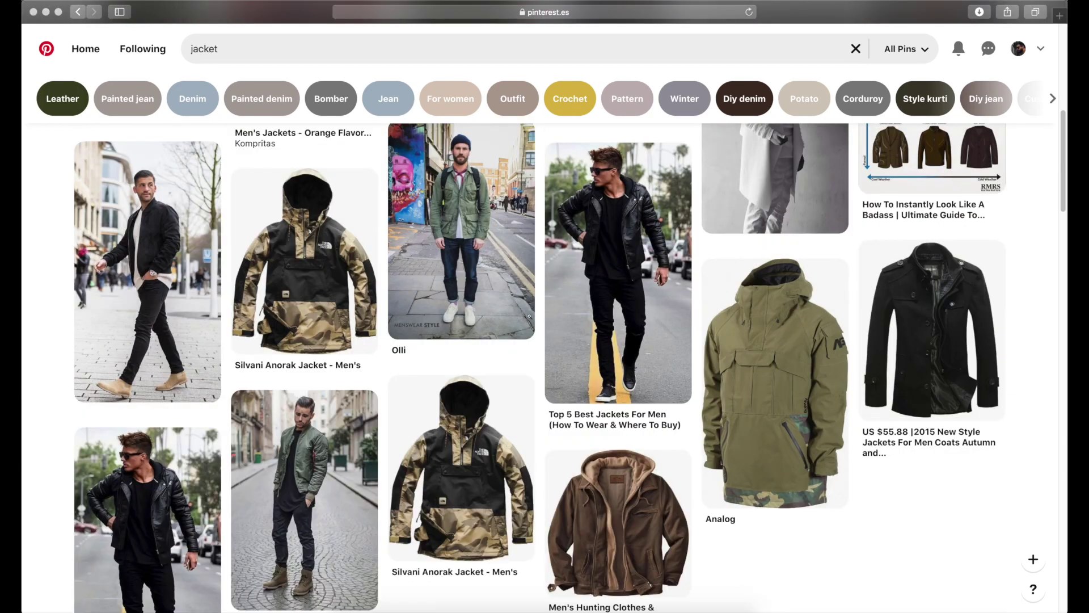
pyautogui.click(698, 355)
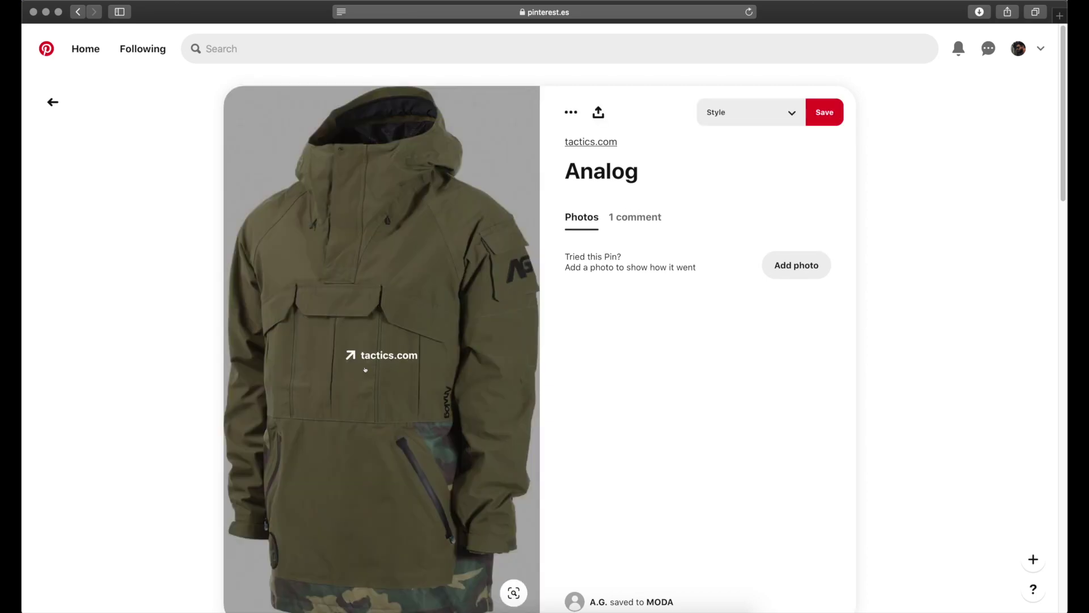
pyautogui.press('super+t')
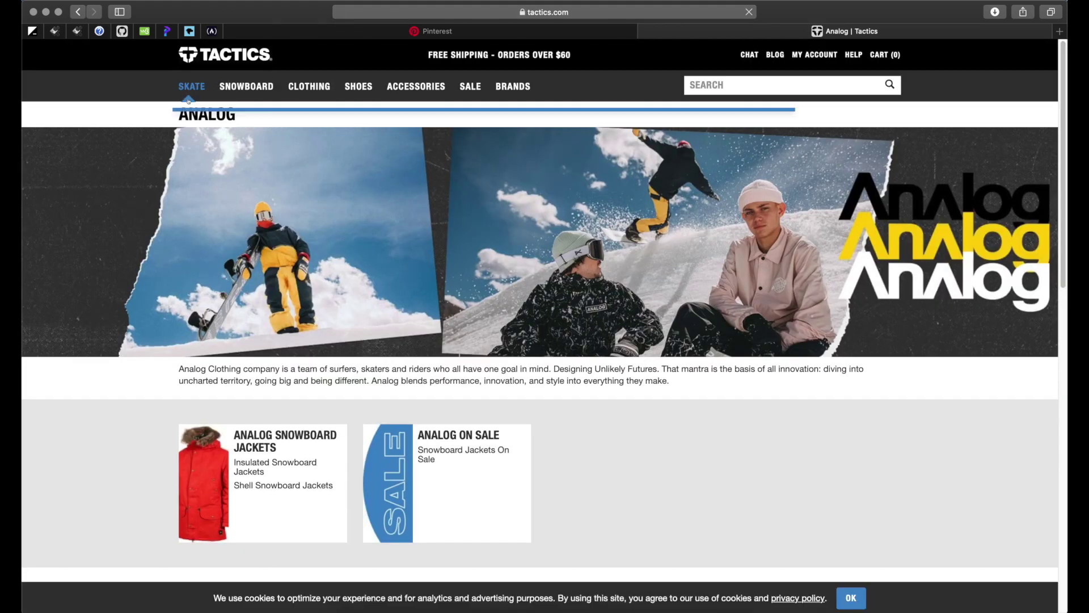
pyautogui.moveTo(308, 86)
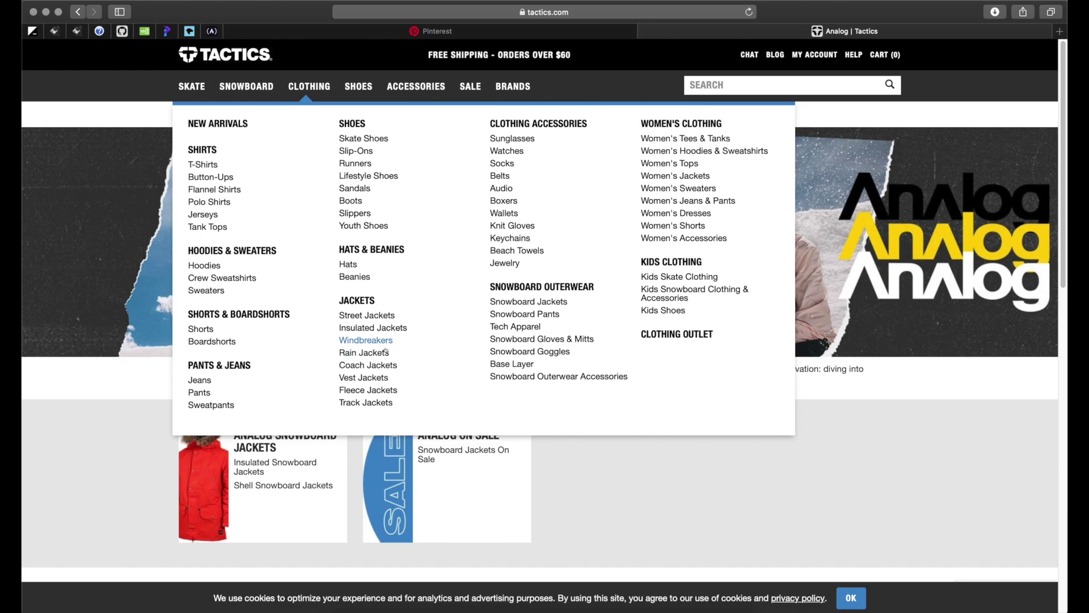
# Step: Browse Windbreakers on tactics.com and enlarge the Vans Garnett Windbreaker photo
pyautogui.click(386, 349)
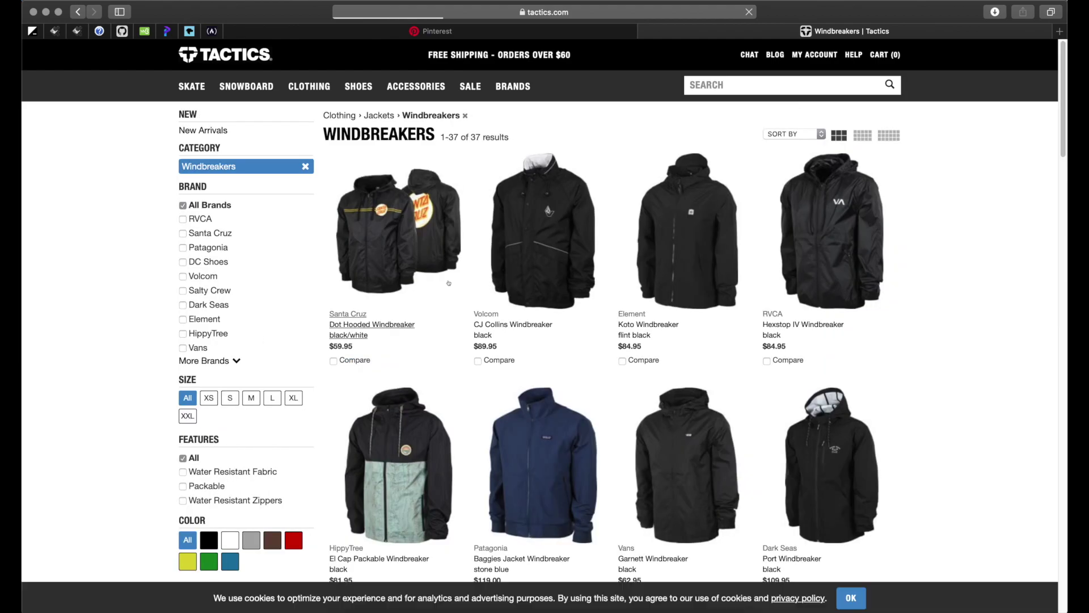
pyautogui.scroll(-5, 737, 283)
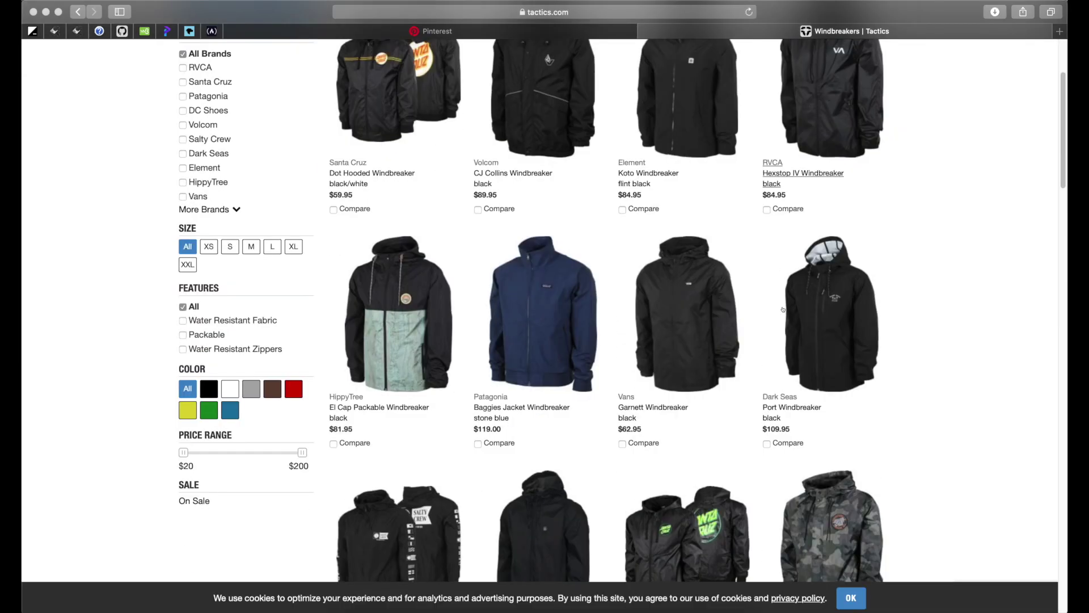
pyautogui.click(686, 283)
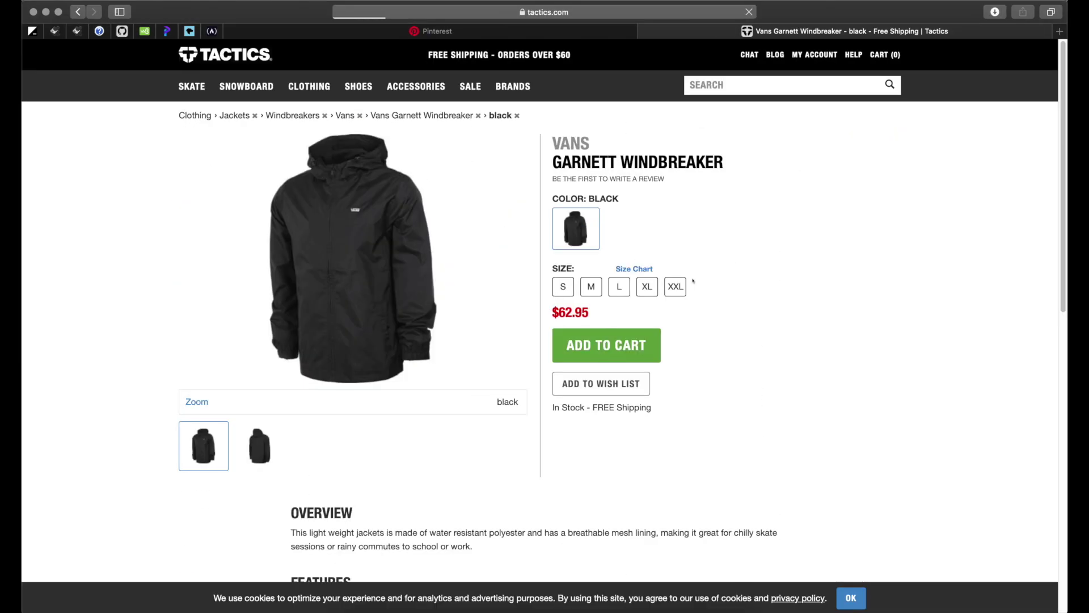
pyautogui.click(369, 240)
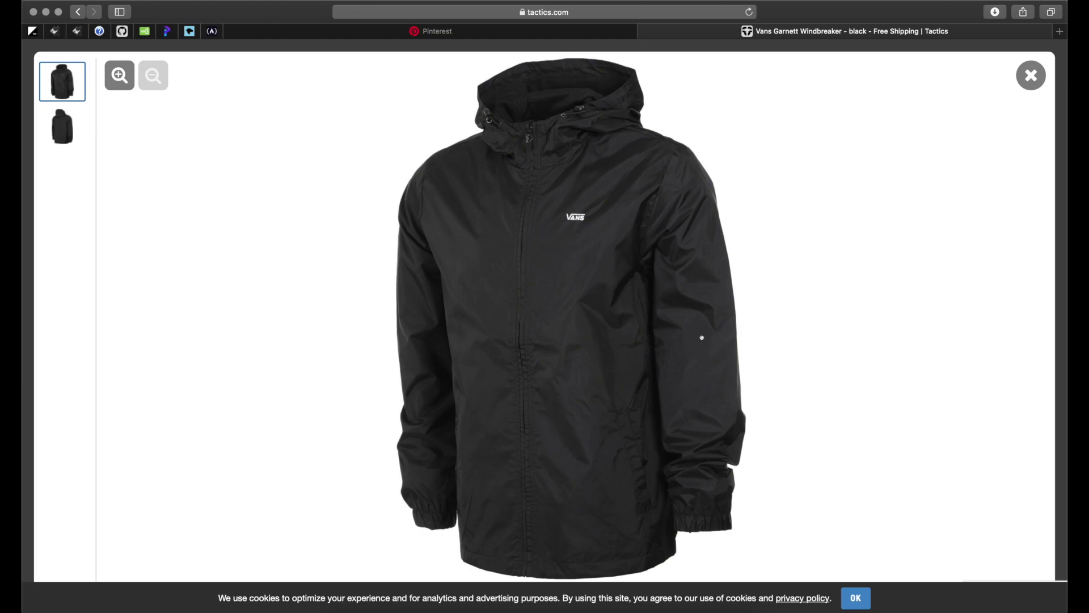
# Step: Open the jacket photo in its own window, mark its shoulder and sleeve, and return to KeyShot
pyautogui.rightClick(573, 319)
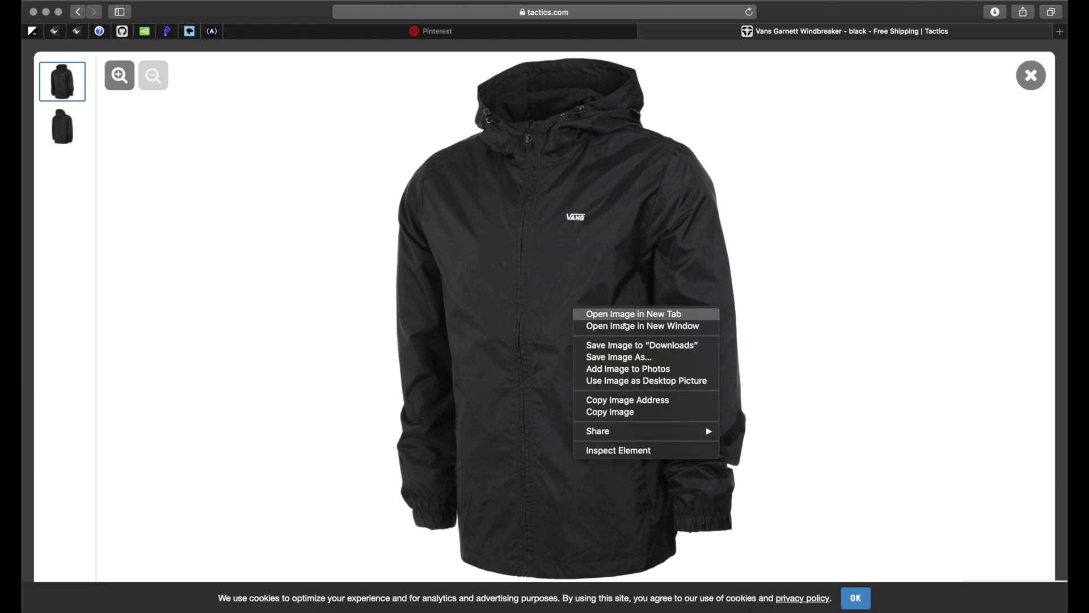
pyautogui.click(625, 330)
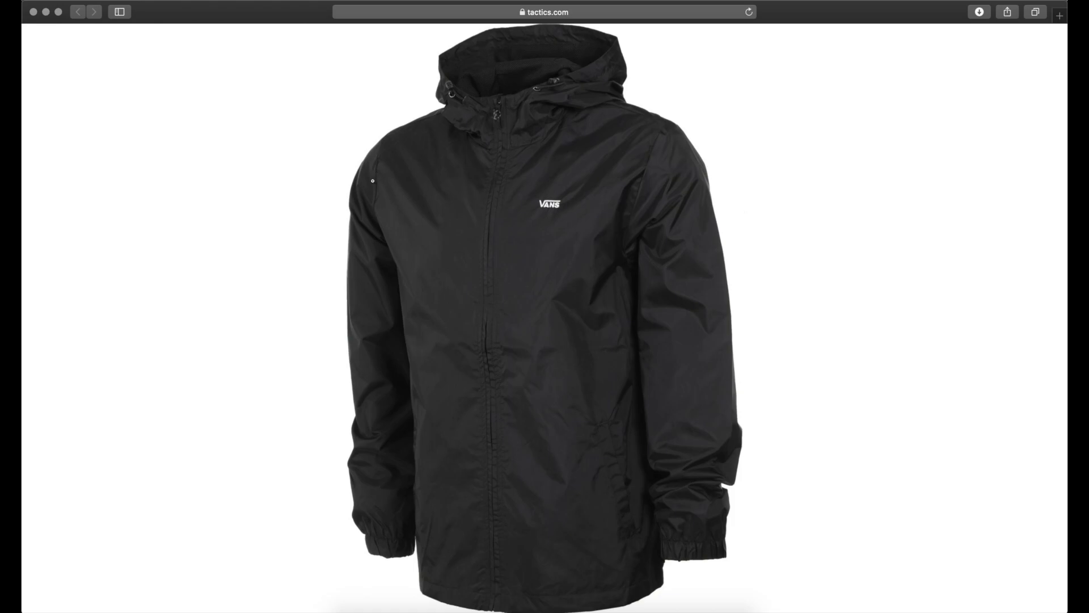
pyautogui.moveTo(257, 119)
pyautogui.mouseDown()
pyautogui.moveTo(356, 181)
pyautogui.moveTo(341, 173)
pyautogui.mouseUp()
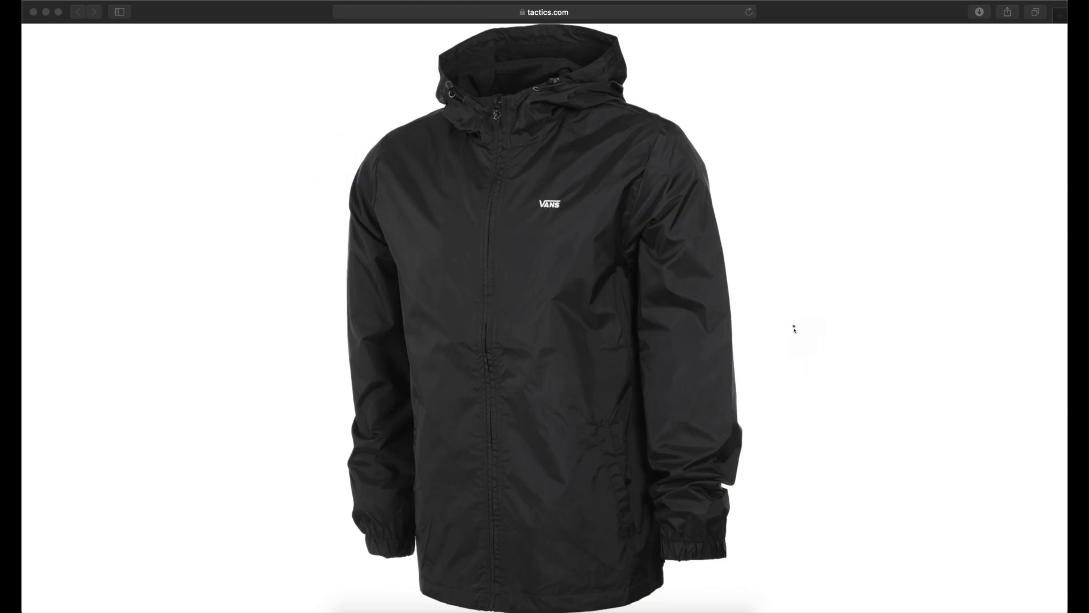
pyautogui.moveTo(716, 221); pyautogui.dragTo(729, 238)
pyautogui.click(598, 316)
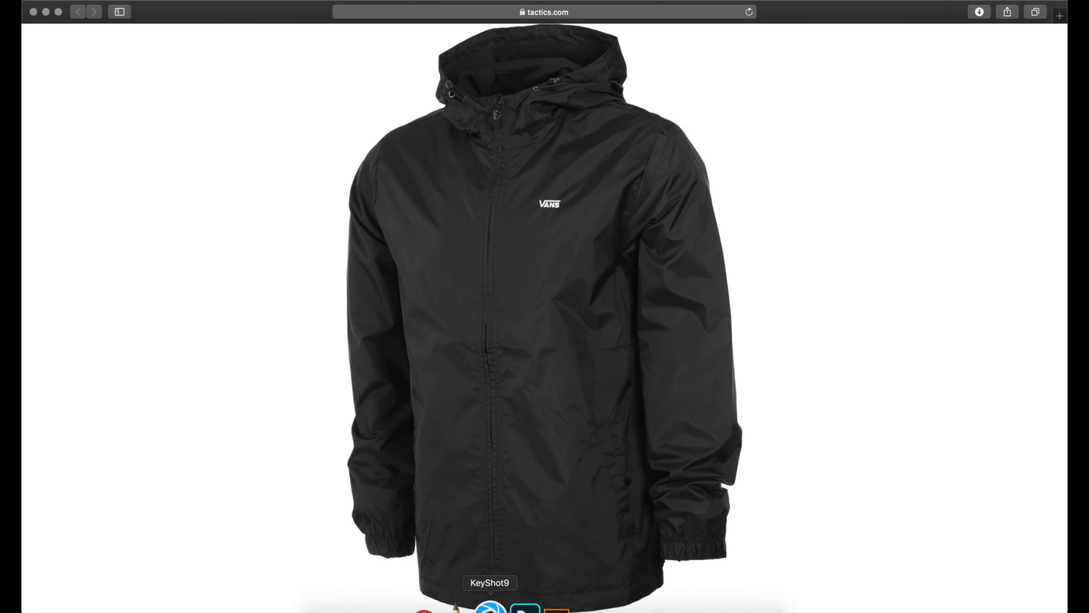
pyautogui.click(490, 606)
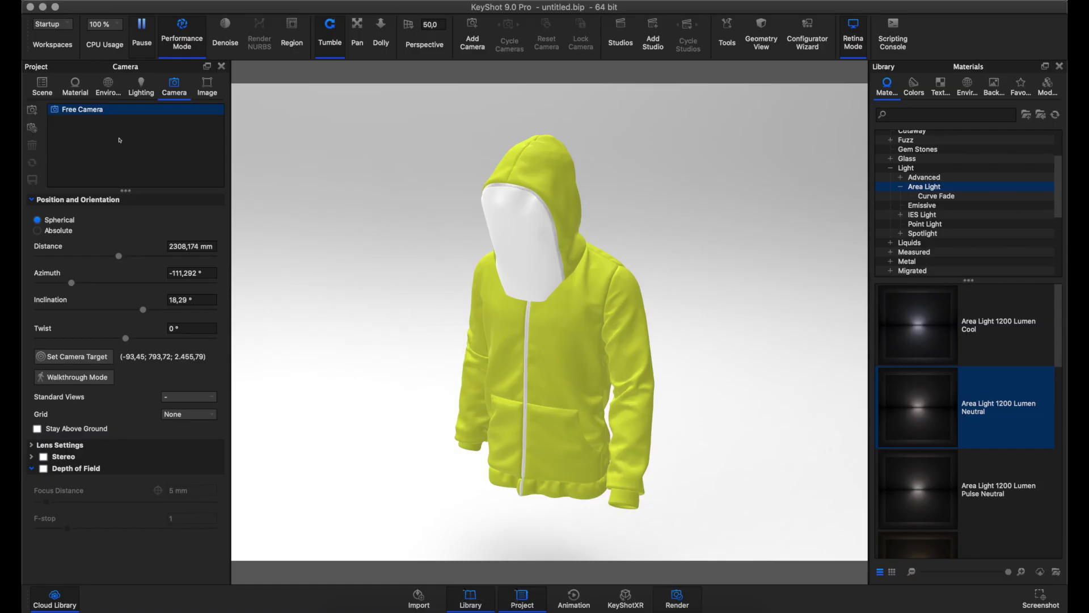
# Step: Check the Scene and Material tabs, toggle Library and Project panels, ending on the chaqueta_final2 scene tree
pyautogui.click(42, 86)
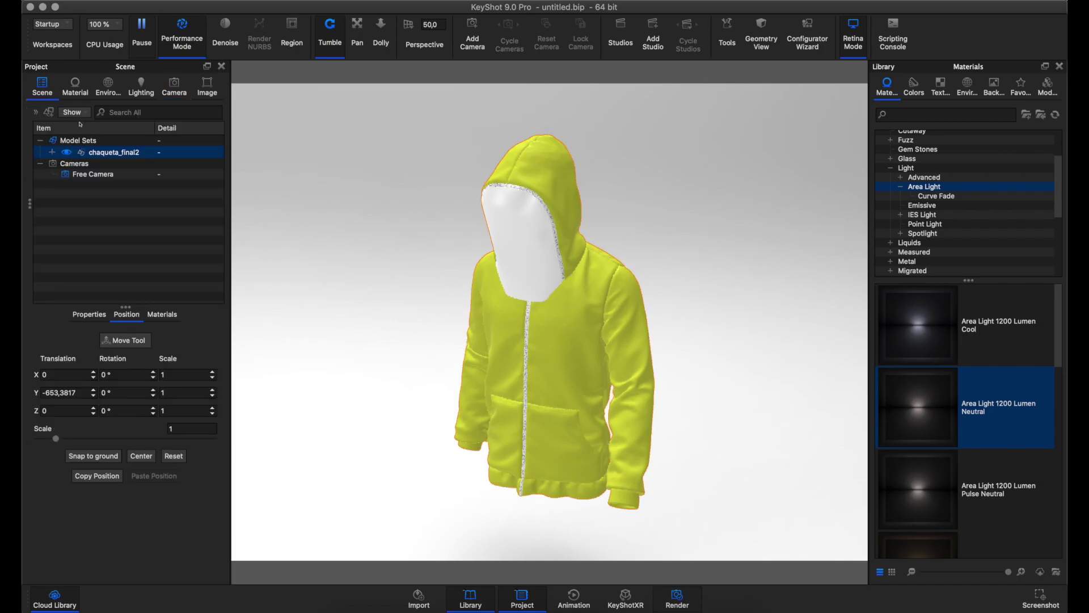
pyautogui.click(75, 85)
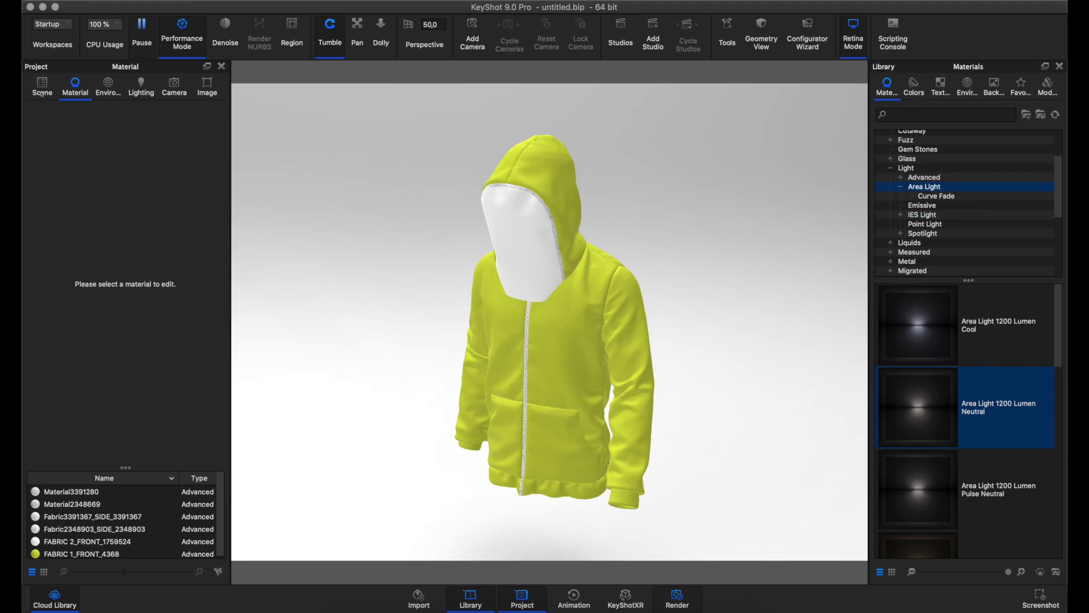
pyautogui.click(42, 94)
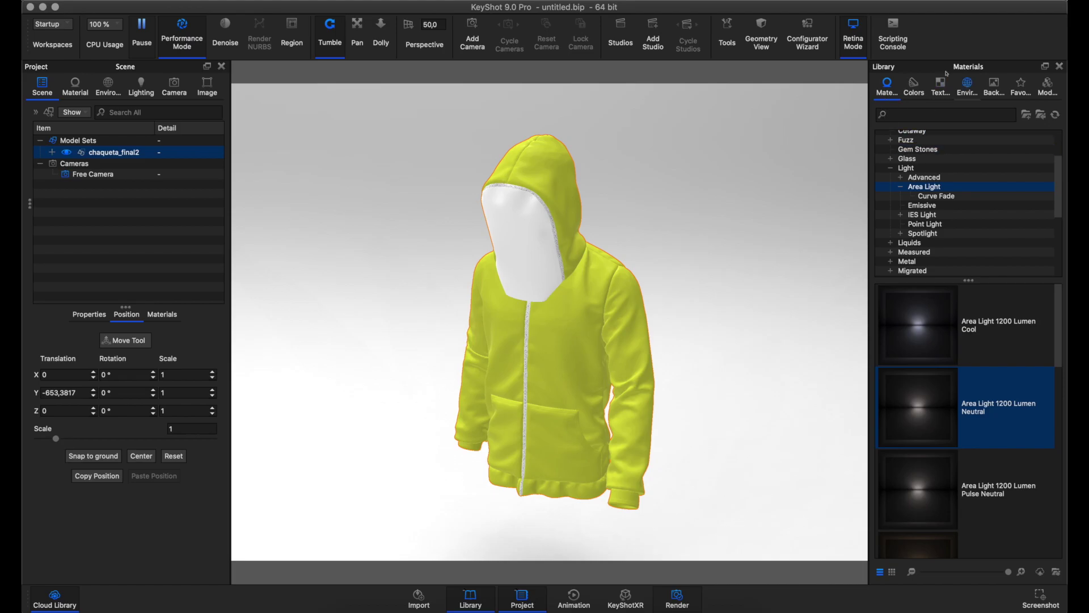
pyautogui.click(478, 604)
pyautogui.click(477, 604)
pyautogui.click(529, 599)
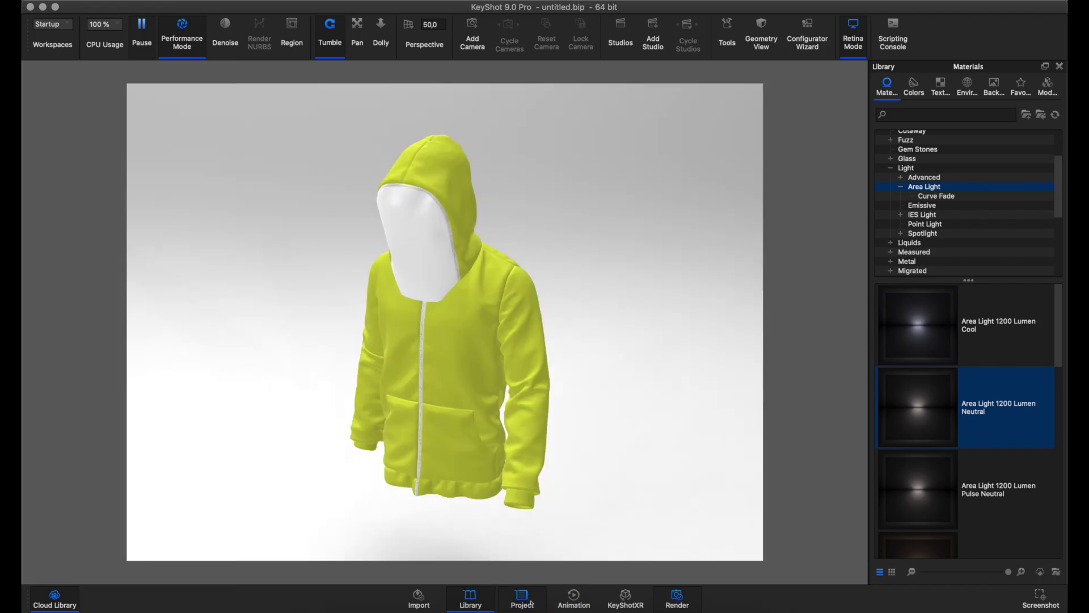
pyautogui.click(529, 603)
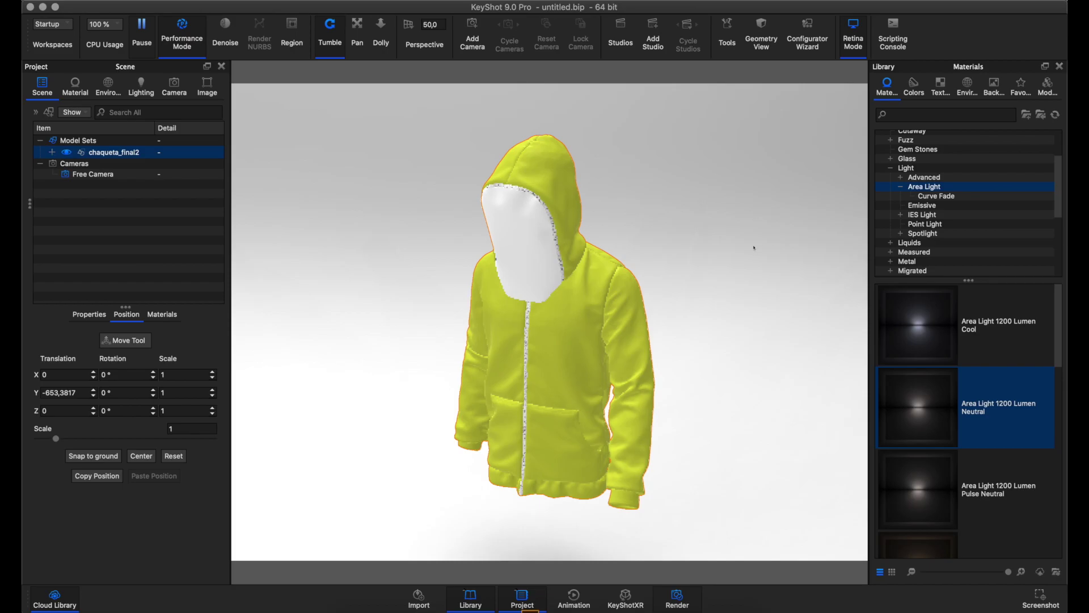
# Step: Collapse the Light and RealCloth categories, dismiss the CleanMyMac warning, and select Plastic
pyautogui.click(890, 168)
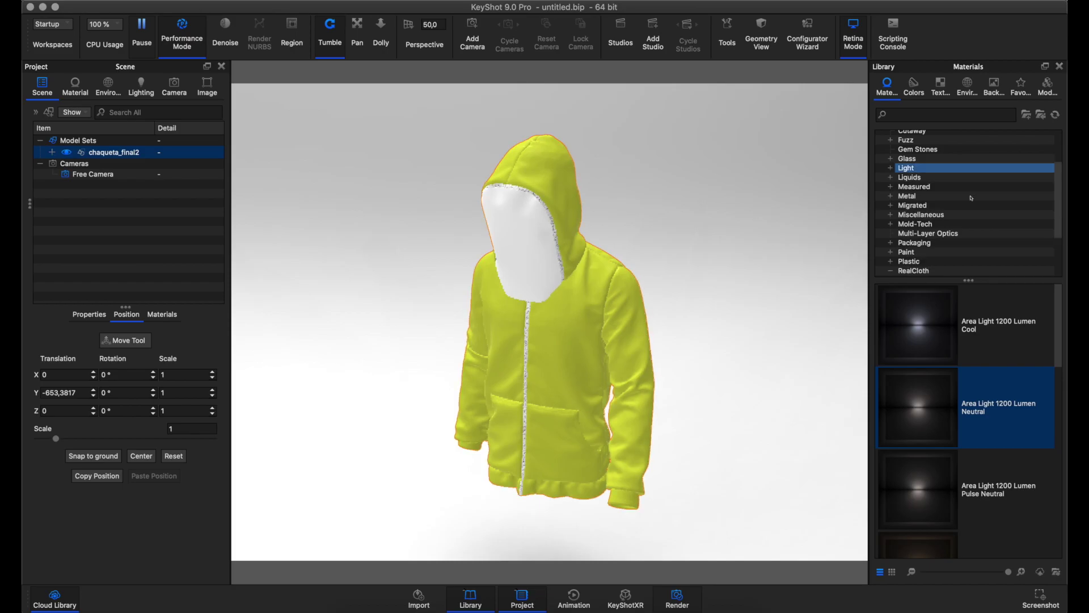
pyautogui.moveTo(1059, 190)
pyautogui.mouseDown()
pyautogui.moveTo(1063, 143)
pyautogui.moveTo(1061, 251)
pyautogui.mouseUp()
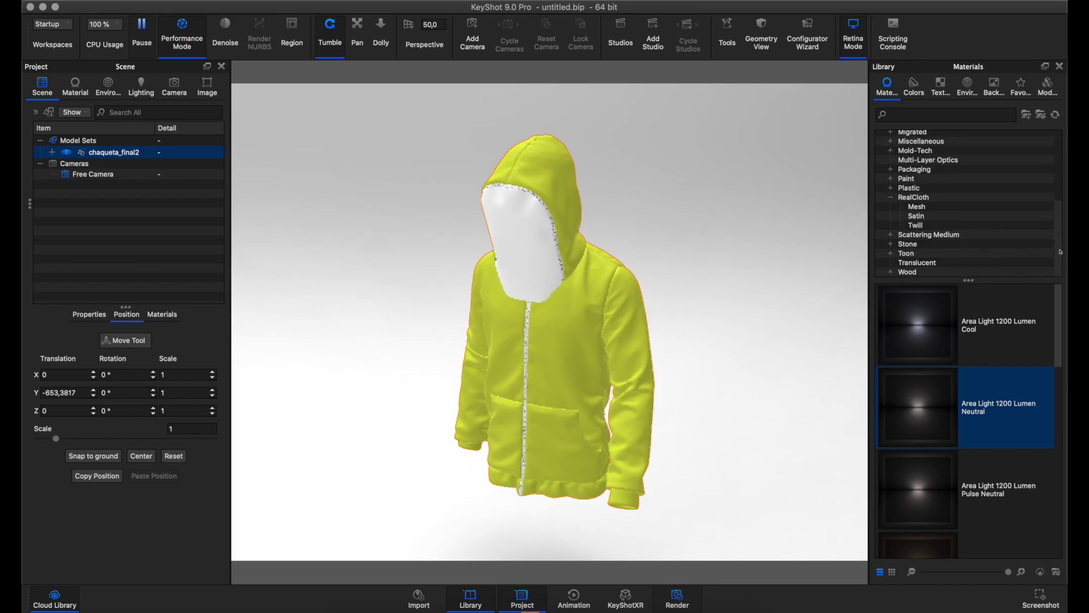
pyautogui.click(891, 197)
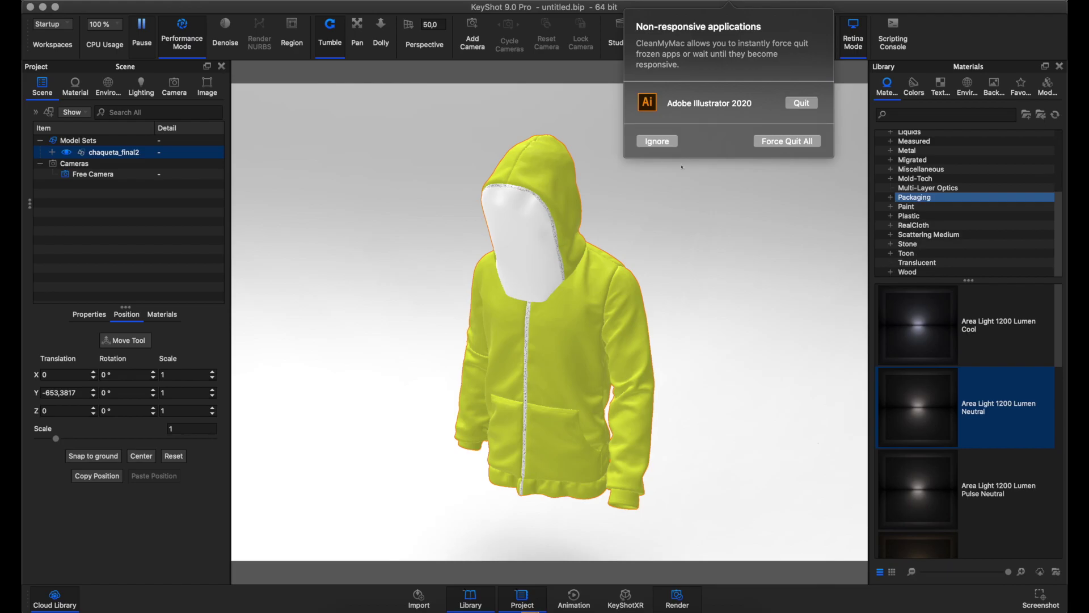
pyautogui.click(655, 142)
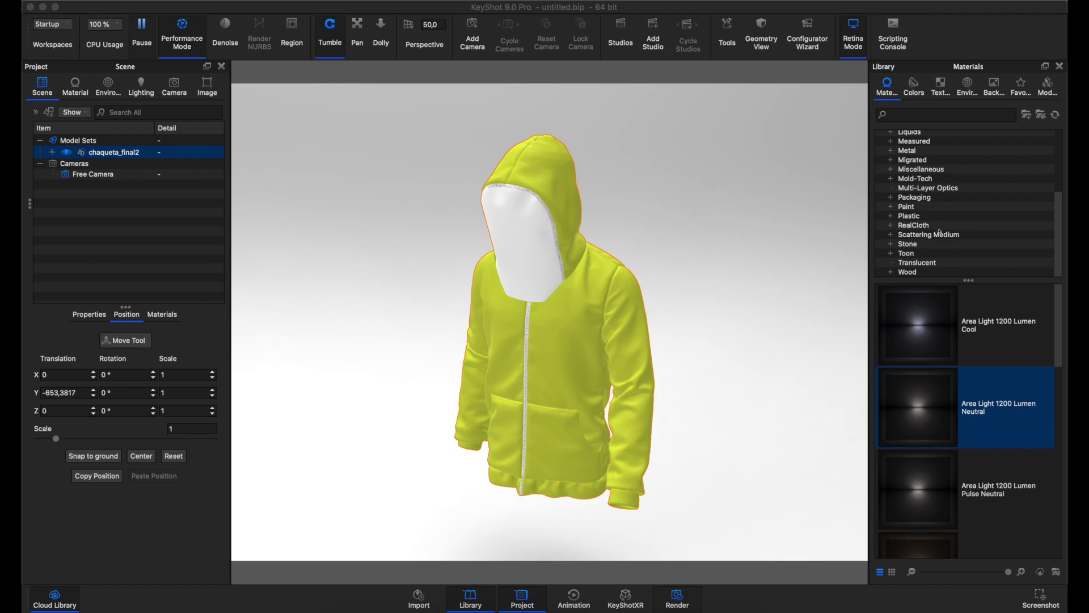
pyautogui.moveTo(940, 229); pyautogui.dragTo(974, 219)
pyautogui.click(945, 226)
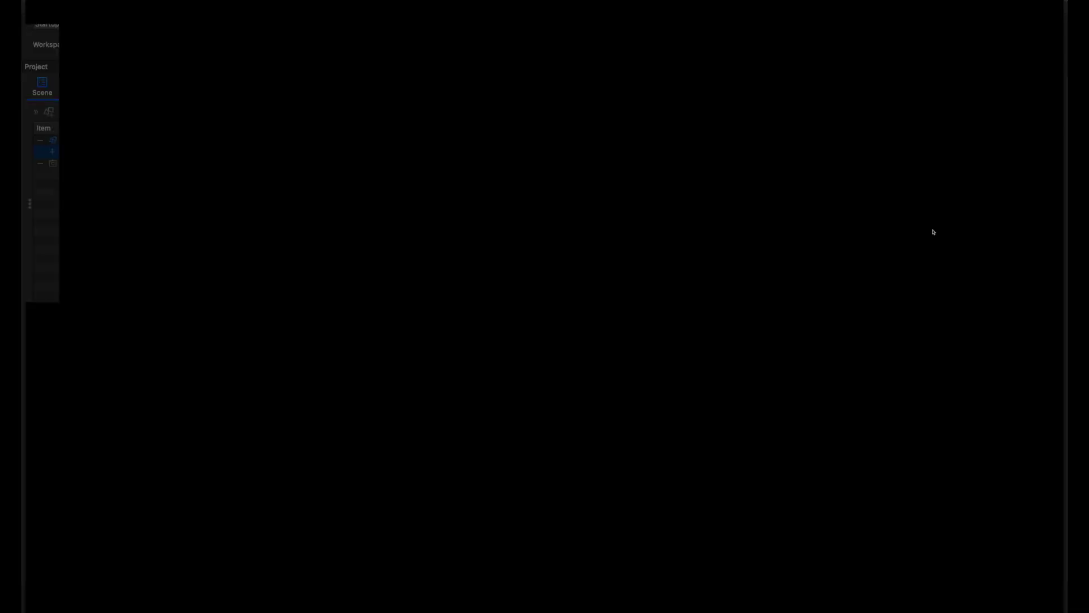
# Step: Expand RealCloth and browse its Mesh and Twill fabric swatches
pyautogui.press('Down')
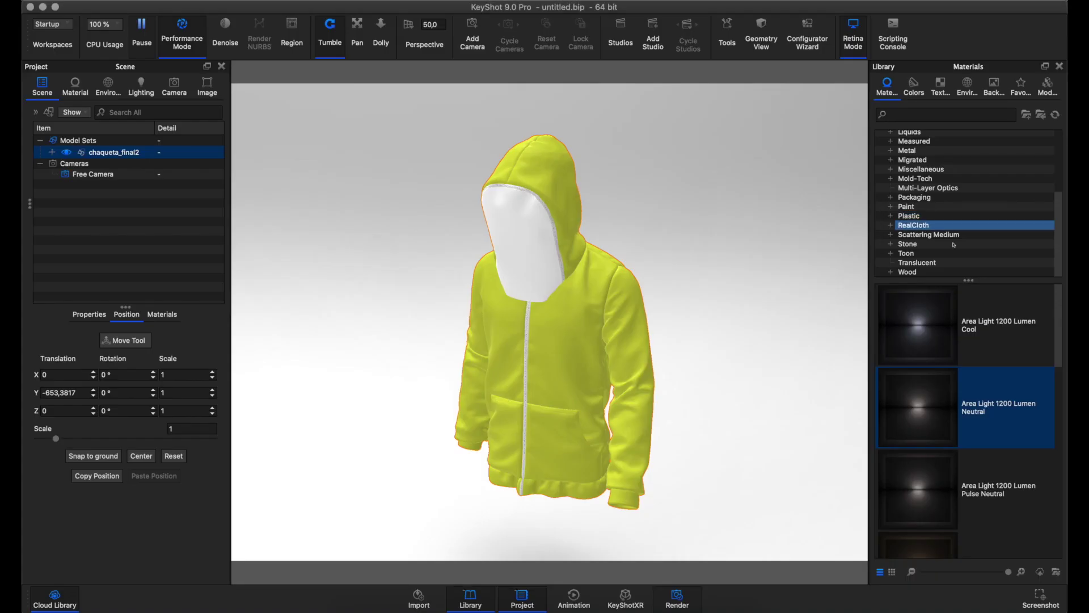
pyautogui.press('Down')
pyautogui.press('Down')
pyautogui.press('Down')
pyautogui.click(914, 225)
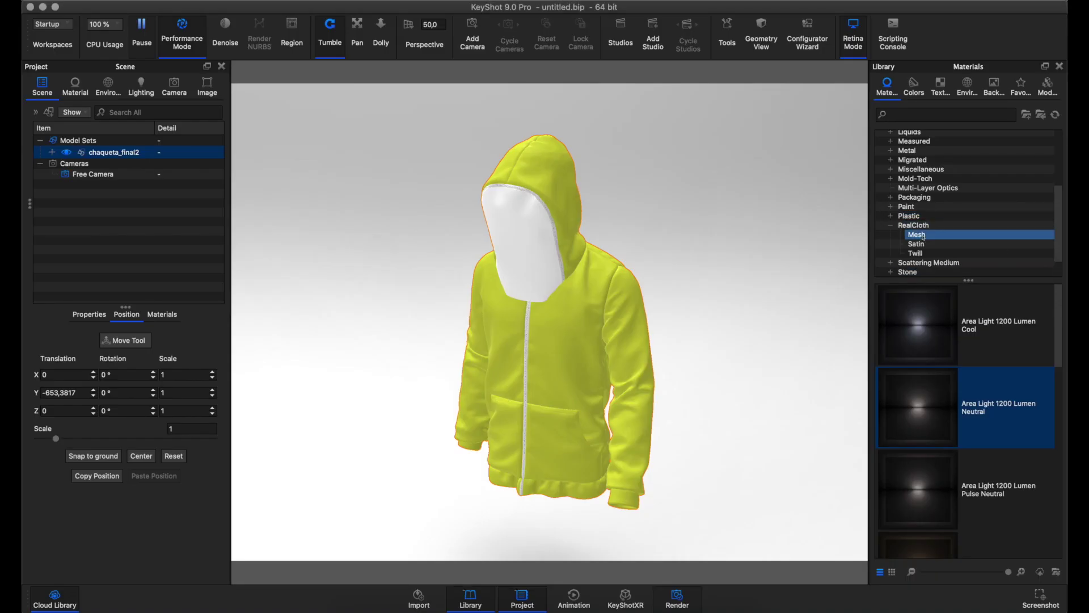
pyautogui.click(916, 235)
pyautogui.click(917, 244)
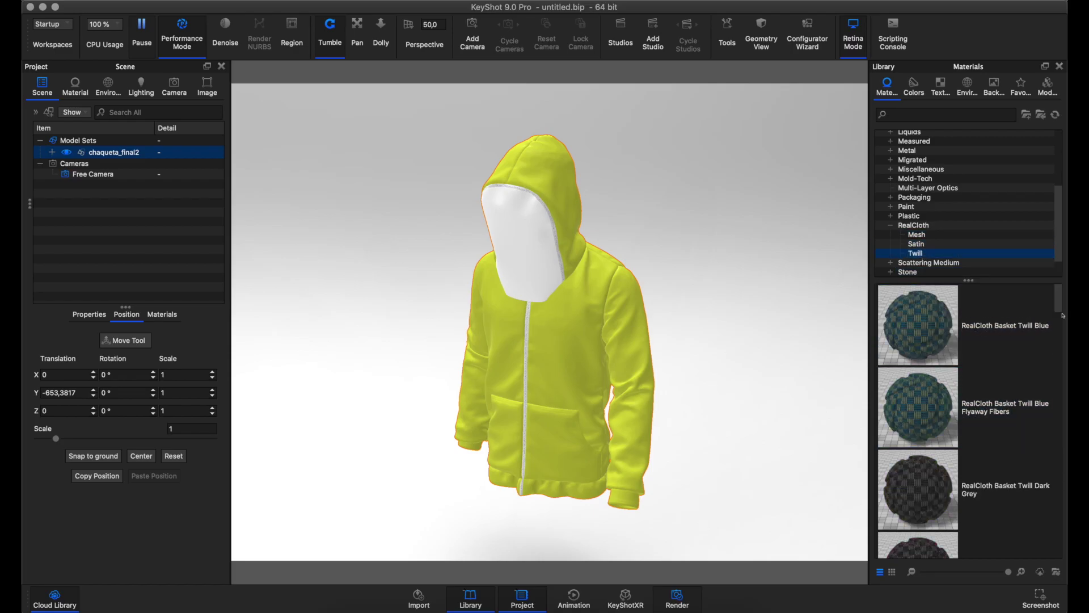
pyautogui.scroll(-4, 1060, 332)
pyautogui.scroll(-4, 1057, 380)
pyautogui.scroll(-4, 1054, 429)
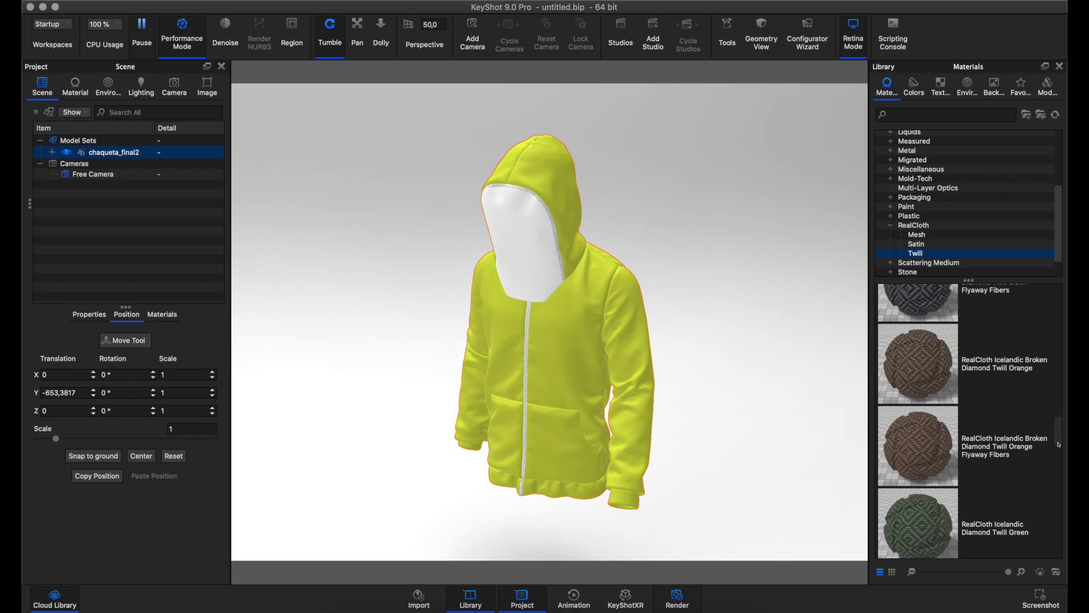
pyautogui.scroll(-4, 1050, 477)
pyautogui.moveTo(1046, 525); pyautogui.dragTo(1059, 305)
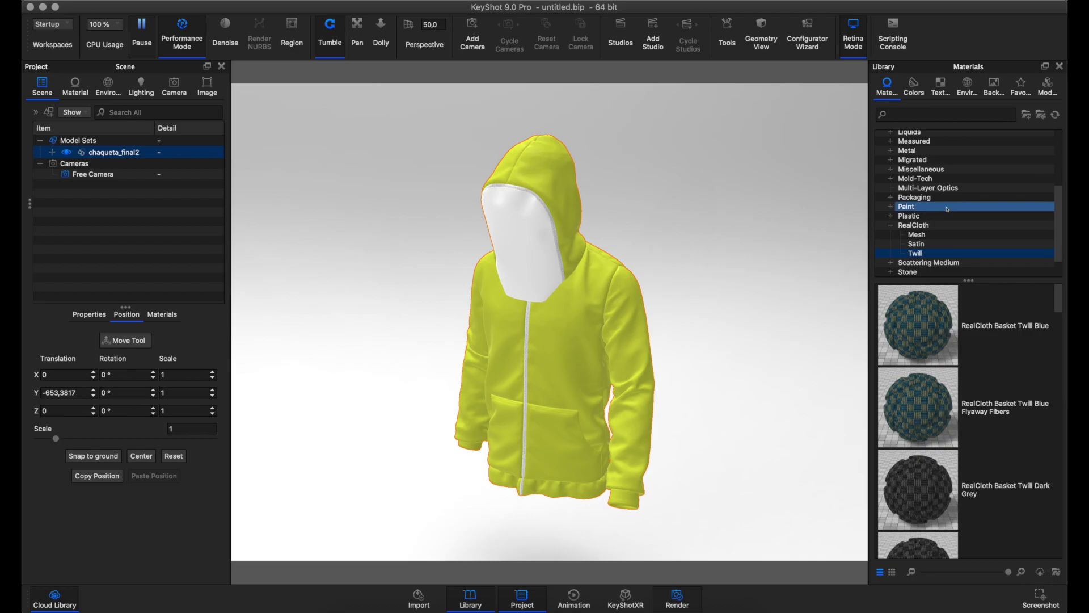
# Step: Collapse RealCloth, select Architectural, and mark the route to the online Cloud Library
pyautogui.click(890, 229)
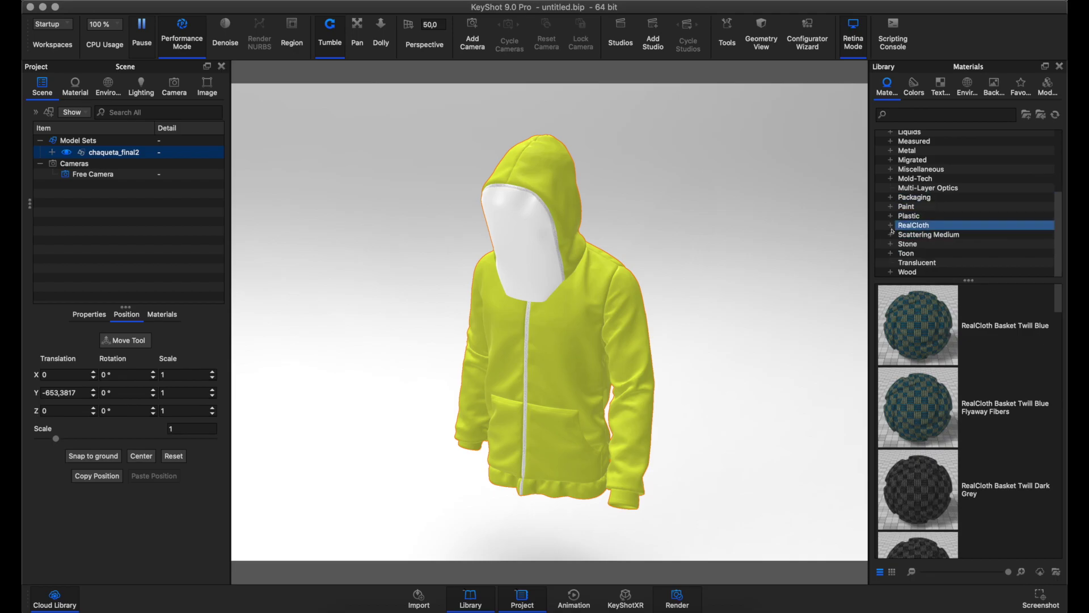
pyautogui.moveTo(1055, 215); pyautogui.dragTo(1056, 154)
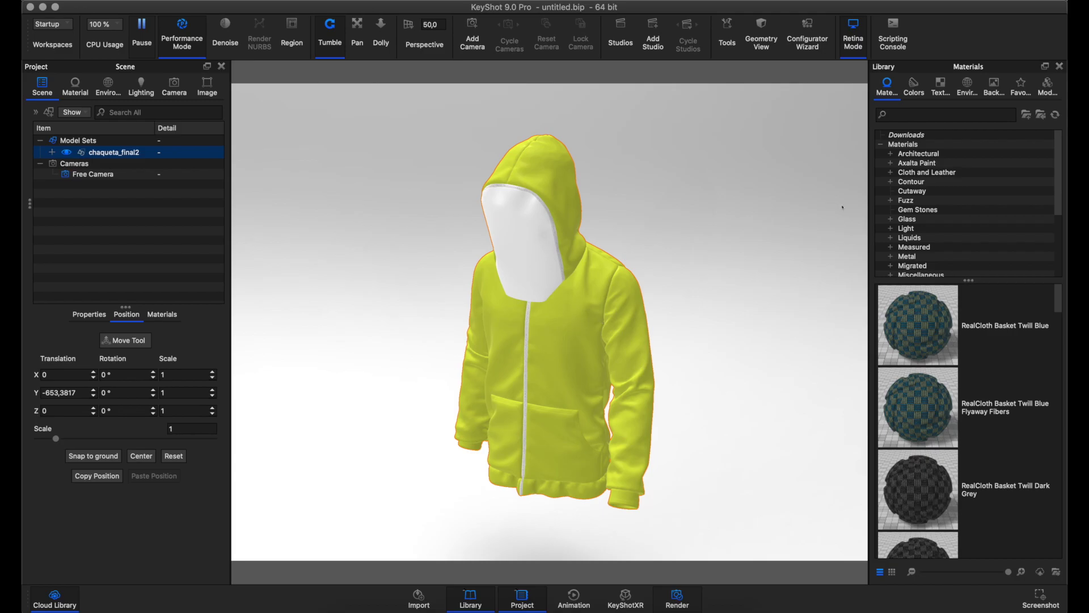
pyautogui.scroll(-3, 964, 198)
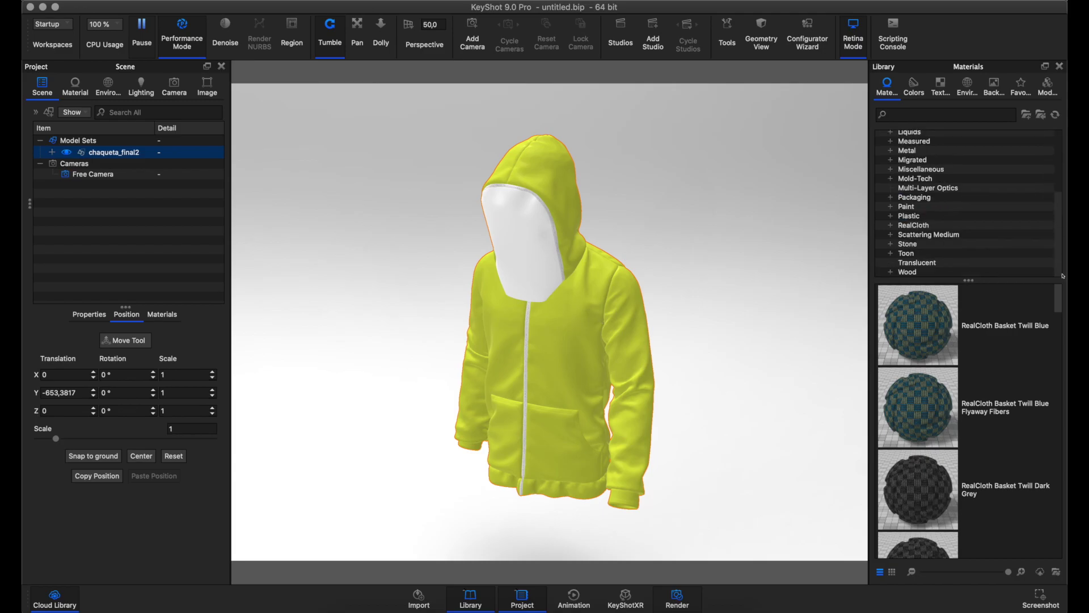
pyautogui.scroll(3, 964, 199)
pyautogui.click(918, 154)
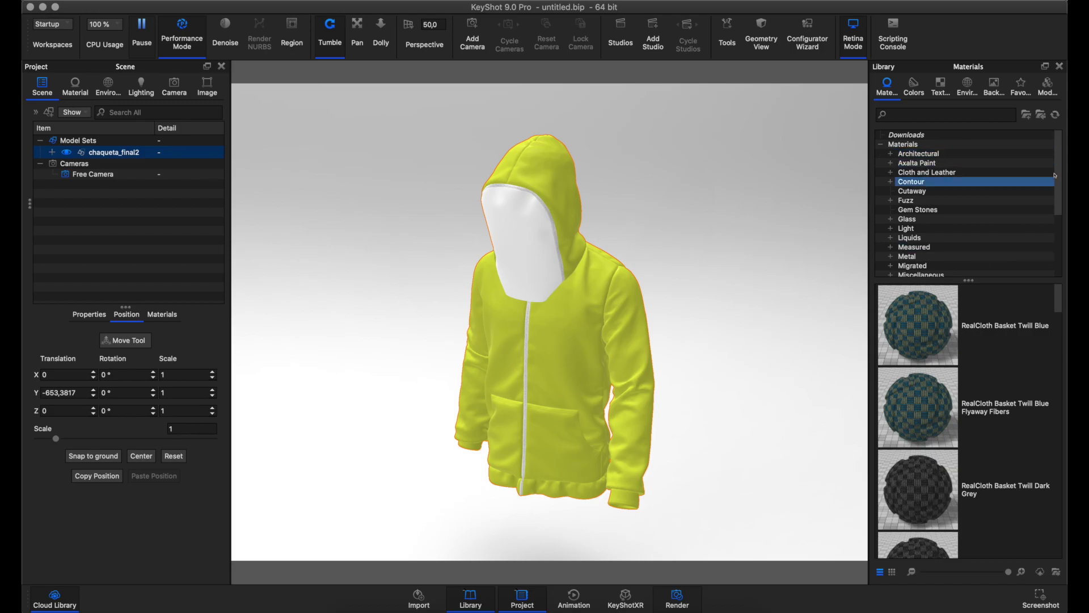
pyautogui.scroll(-5, 1057, 267)
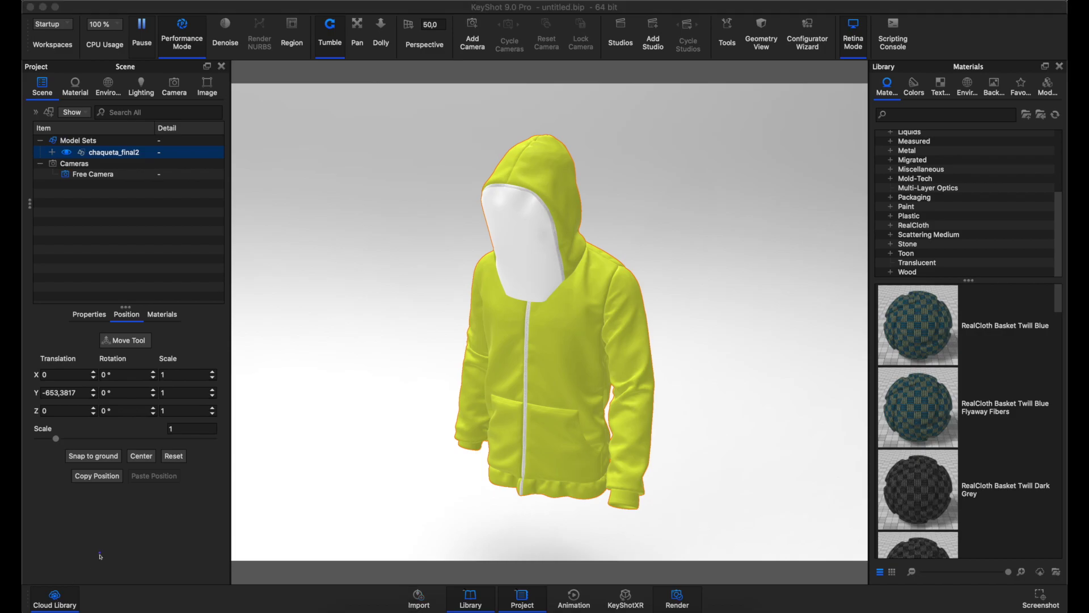
pyautogui.moveTo(191, 499)
pyautogui.mouseDown()
pyautogui.moveTo(87, 566)
pyautogui.moveTo(123, 565)
pyautogui.mouseUp()
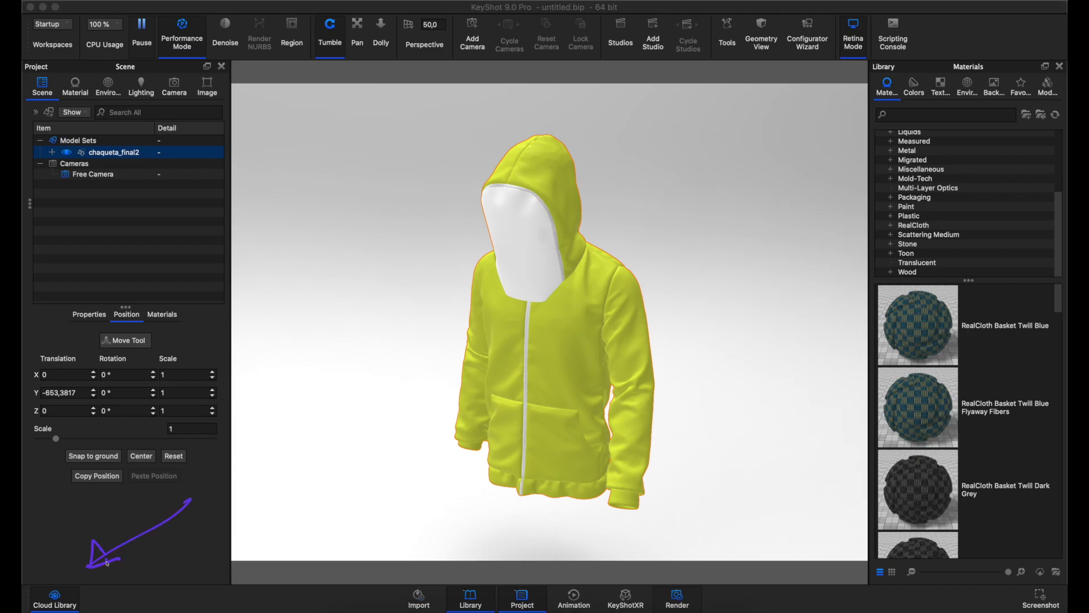
# Step: Browse the Cloud Library's Materials, Environments and Backplates collections
pyautogui.click(54, 599)
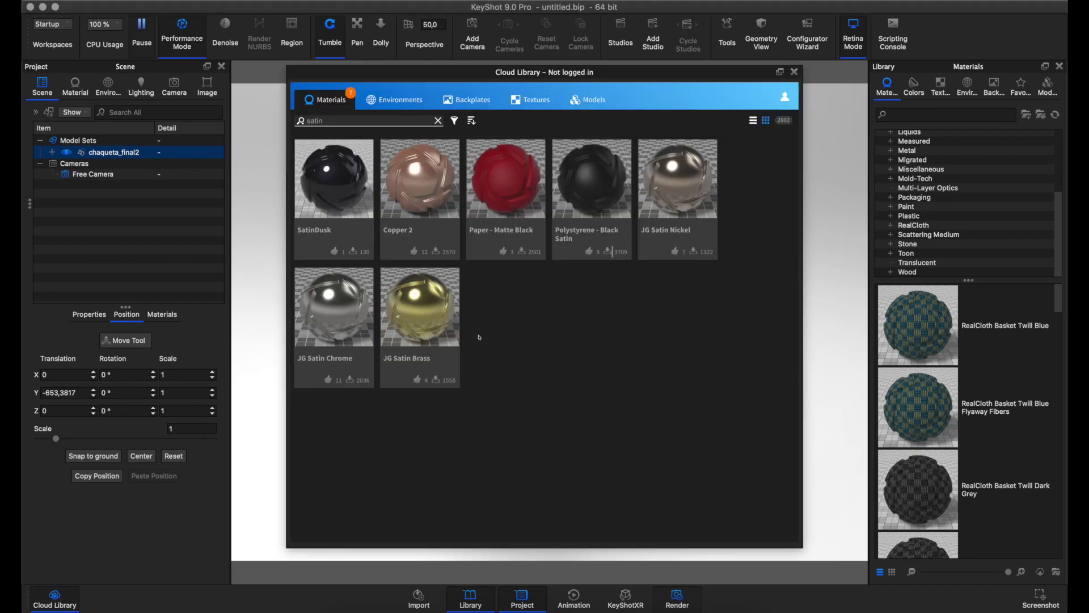
pyautogui.click(438, 121)
pyautogui.click(374, 105)
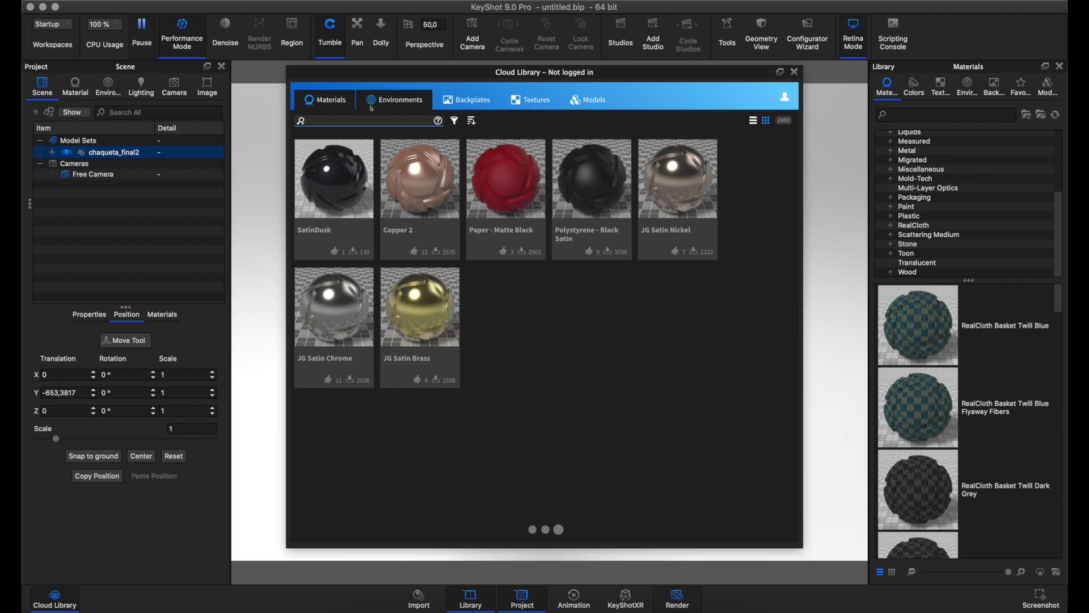
pyautogui.click(325, 99)
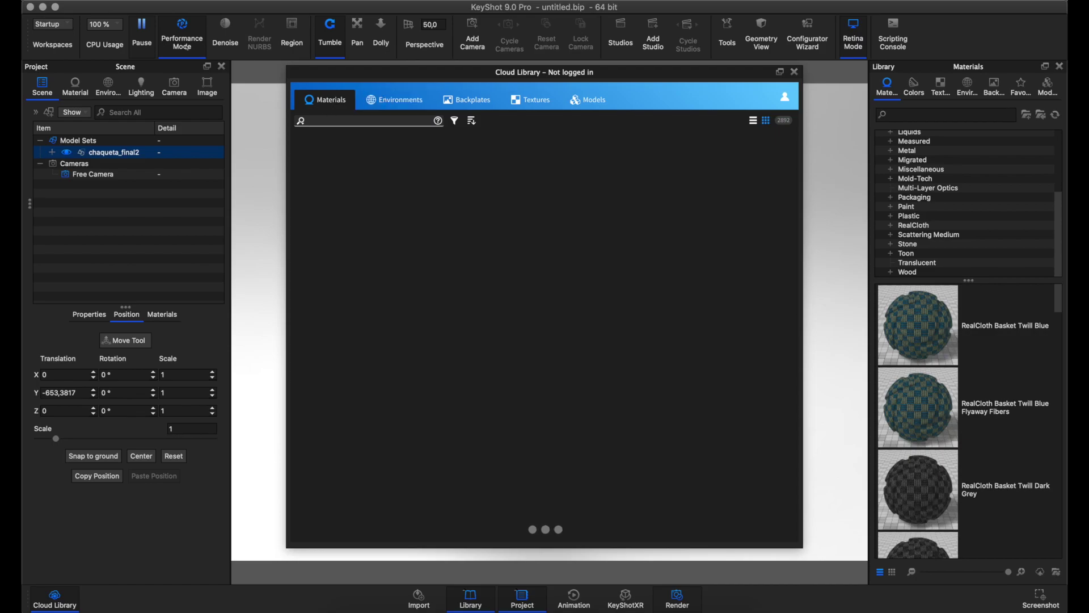
pyautogui.click(387, 100)
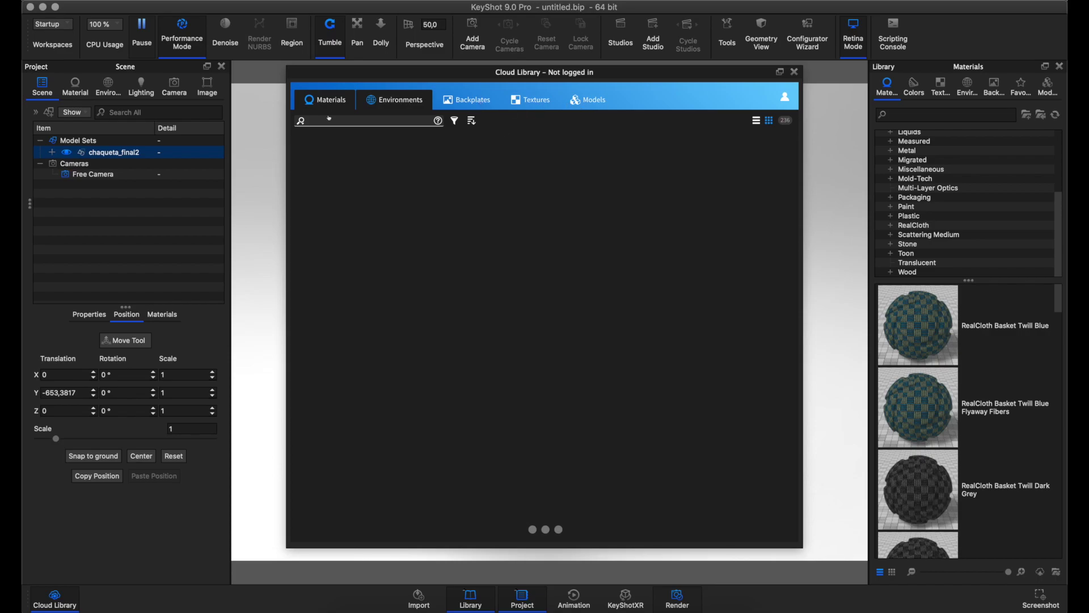
pyautogui.click(443, 102)
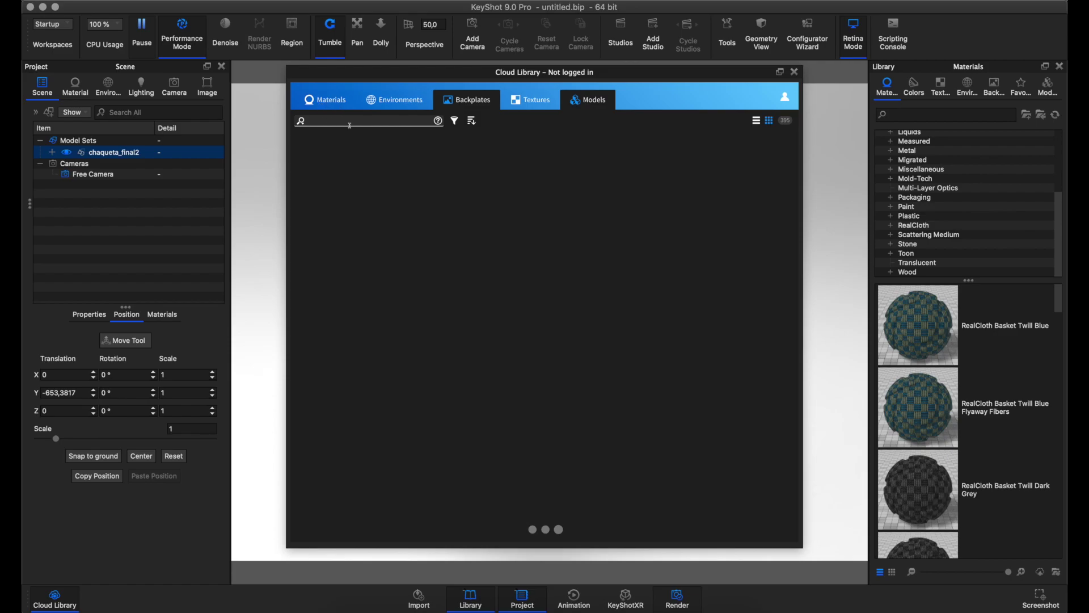
# Step: Search the Cloud Library for 'satin', then close it
pyautogui.write('satin')
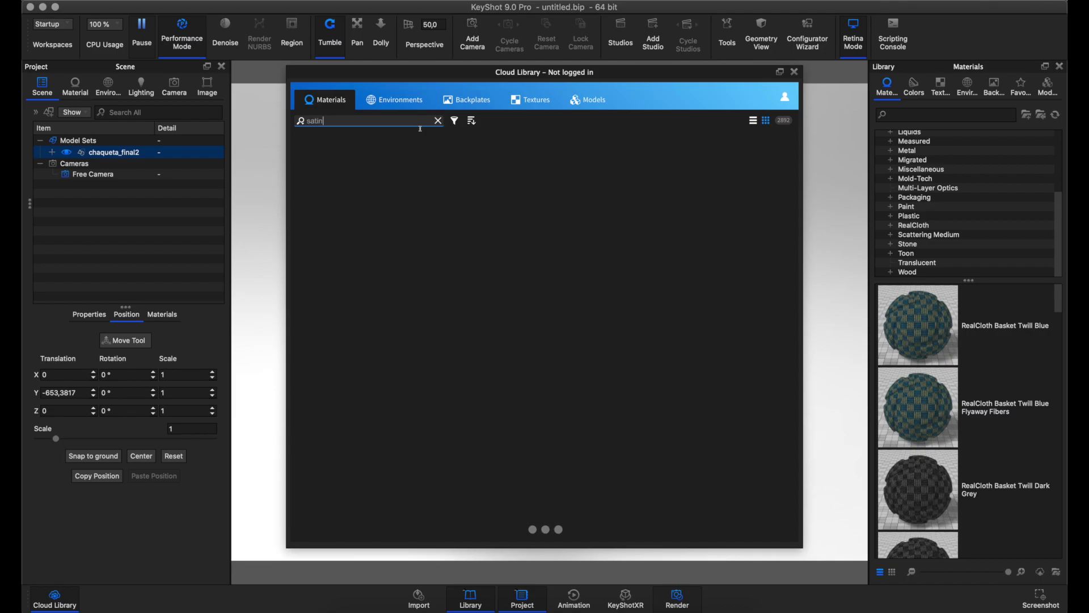
pyautogui.press('Return')
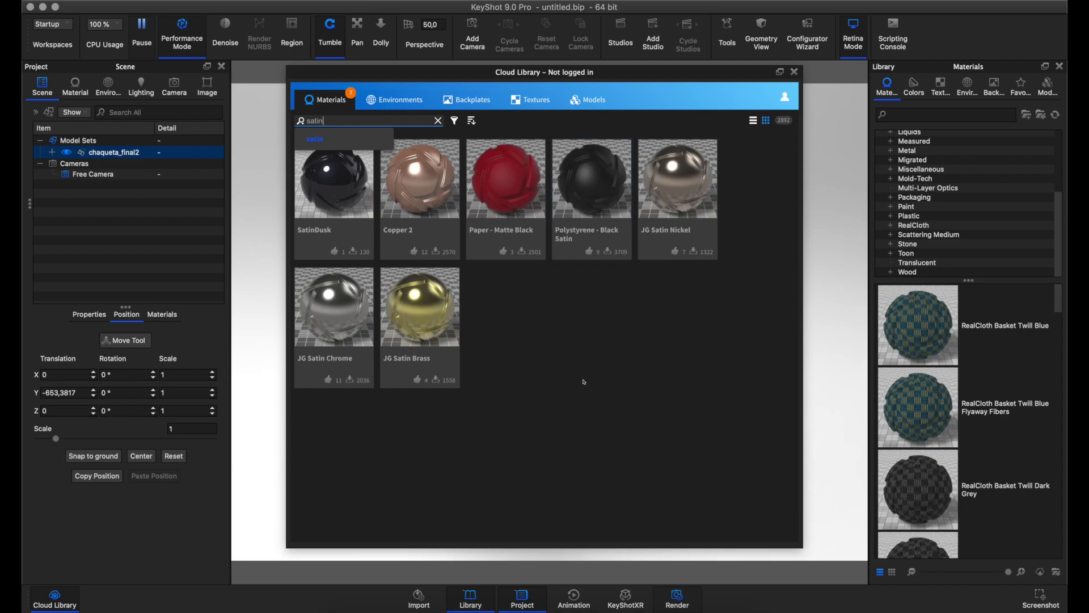
pyautogui.press('Escape')
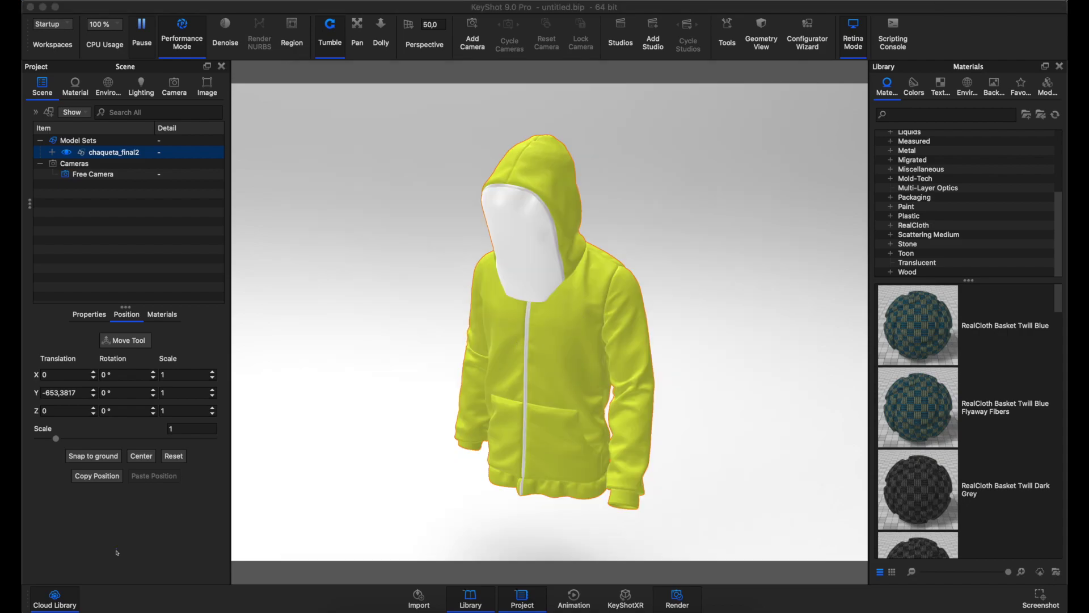
pyautogui.click(55, 597)
pyautogui.write('satin')
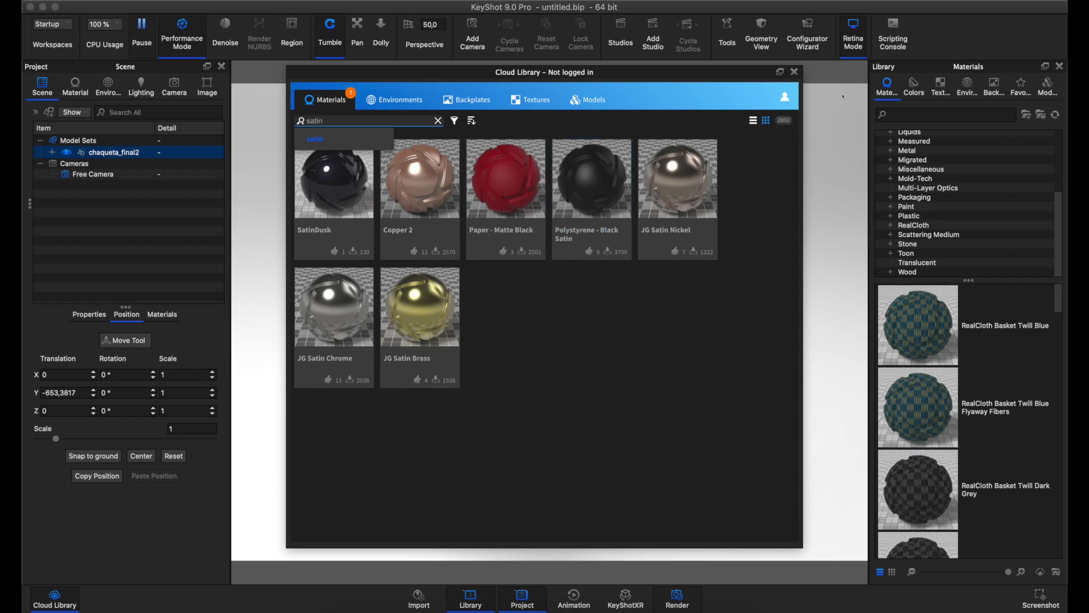
pyautogui.click(796, 73)
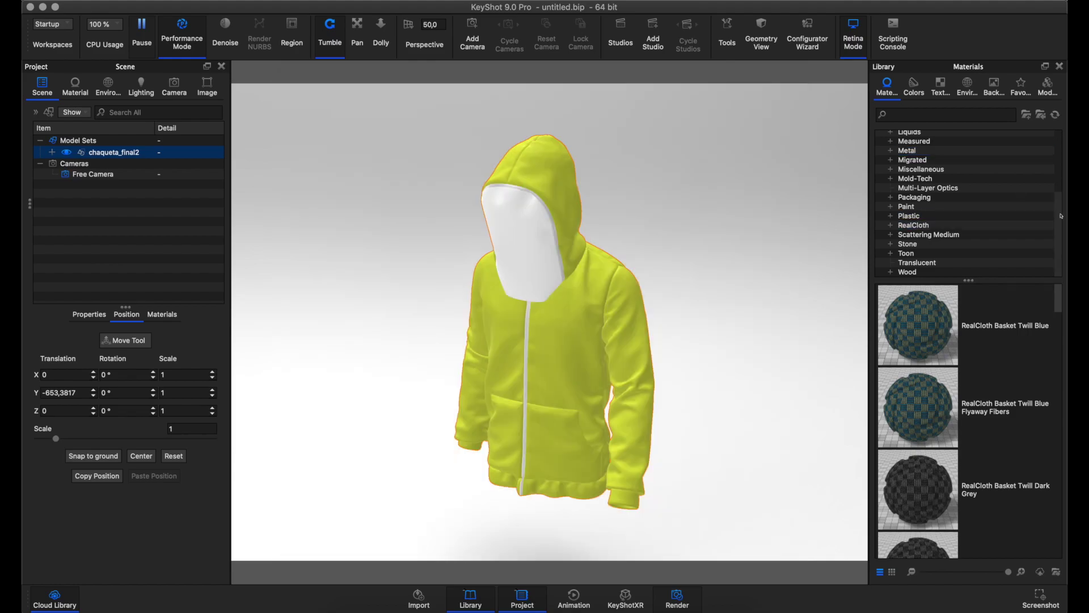
pyautogui.scroll(3, 1062, 144)
# Step: In the Downloads folder, pick Paper - Medium Tooth White, then Polystyrene - Black Satin
pyautogui.click(907, 135)
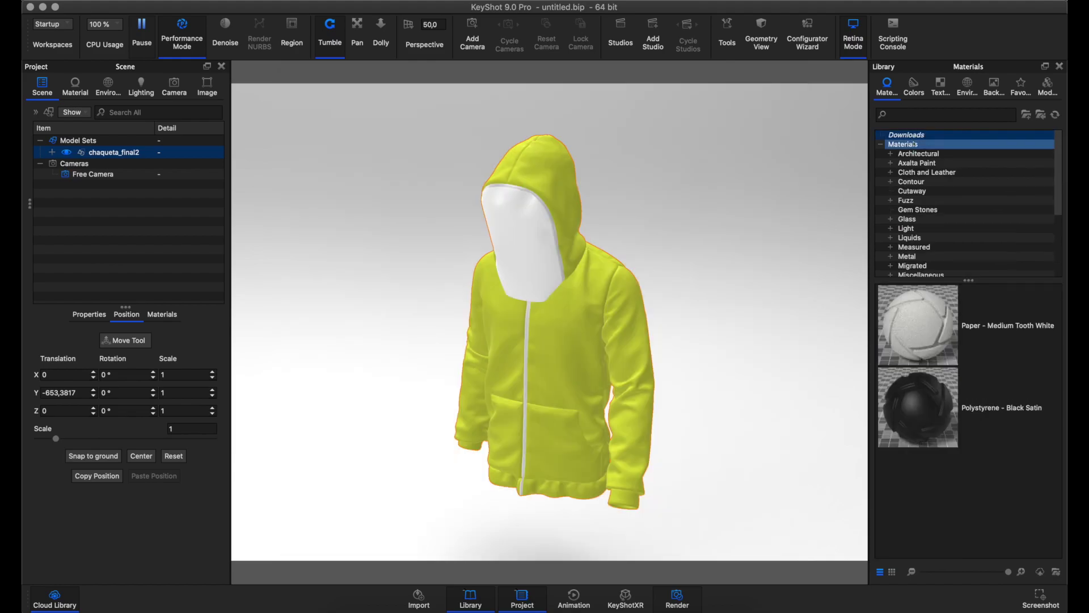
pyautogui.click(1000, 339)
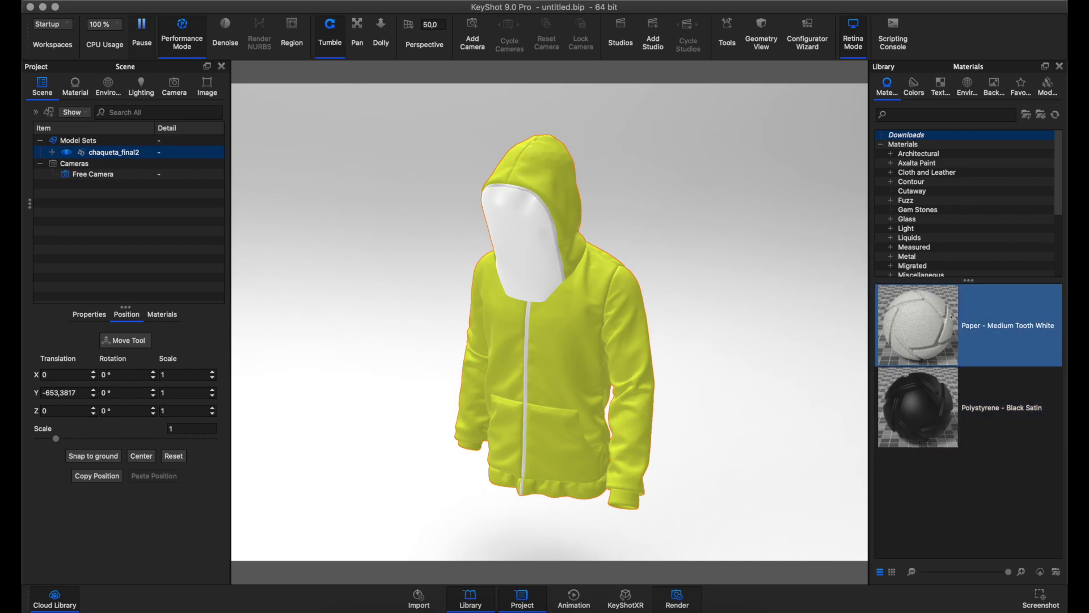
pyautogui.click(931, 446)
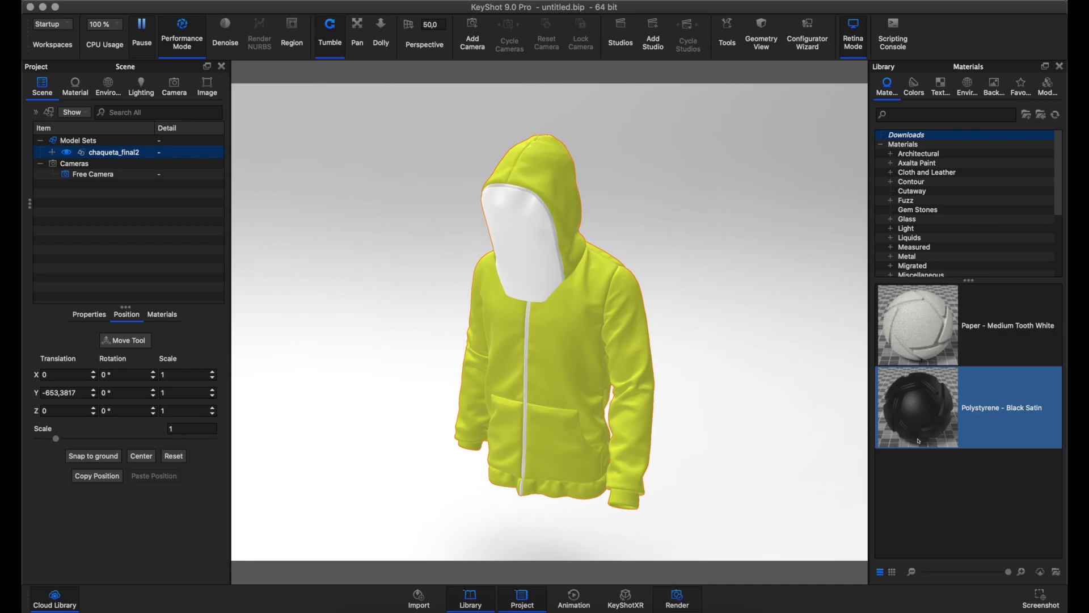
# Step: Apply Polystyrene - Black Satin to the hoodie and refine the render with Performance Mode off
pyautogui.moveTo(923, 424); pyautogui.dragTo(576, 354)
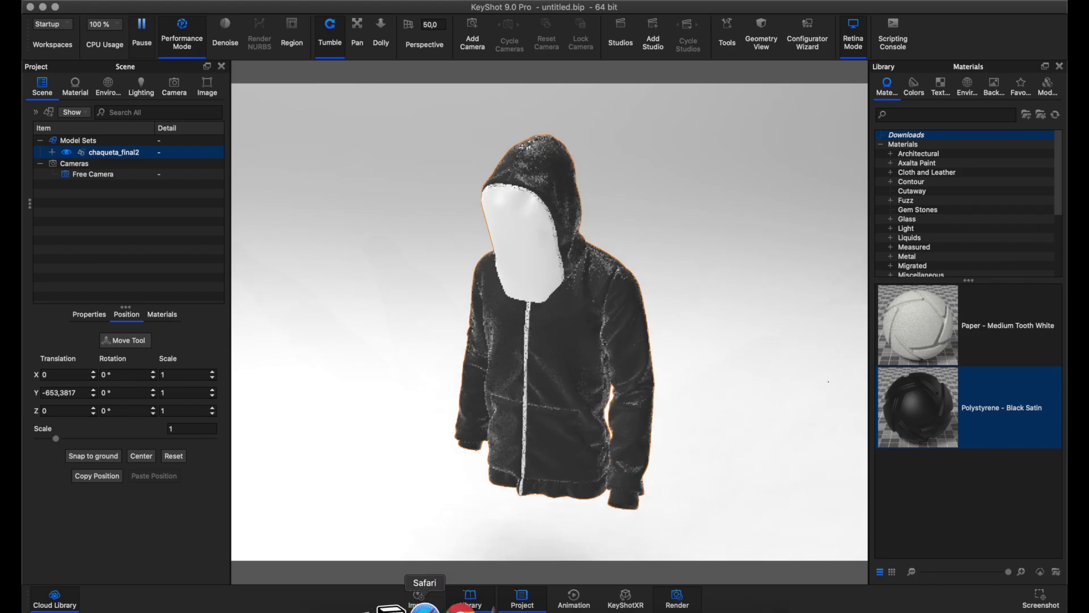
pyautogui.click(431, 602)
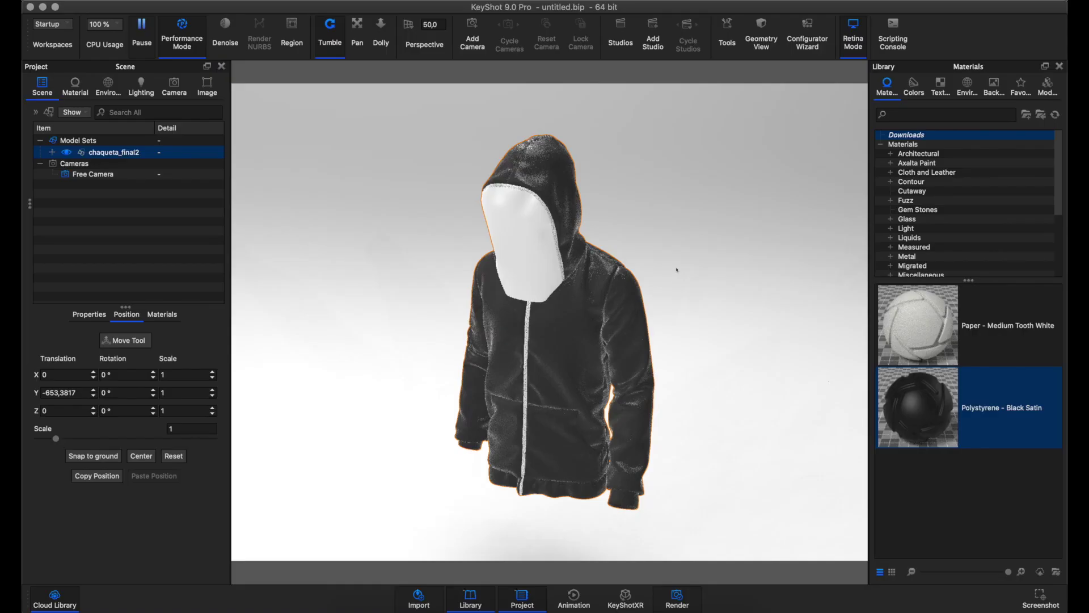
pyautogui.hotkey('alt', 'p')
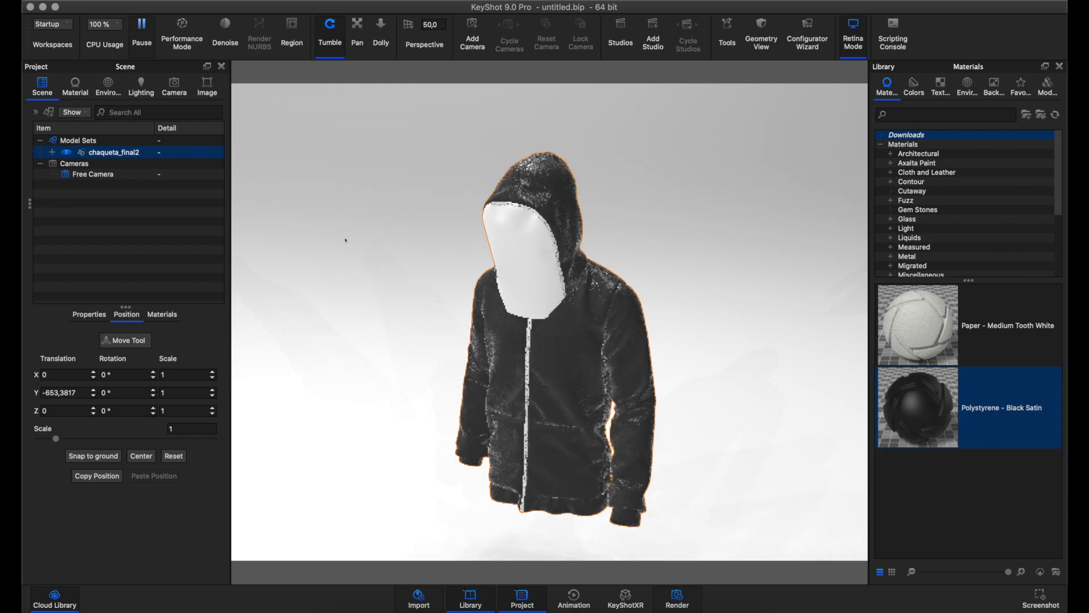
pyautogui.click(364, 290)
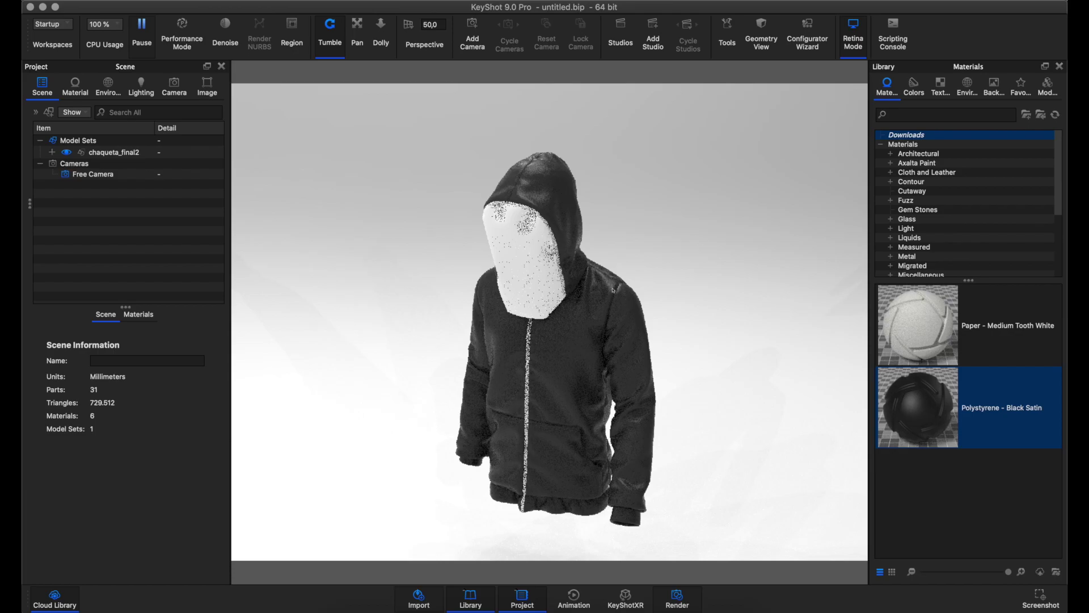
pyautogui.click(637, 350)
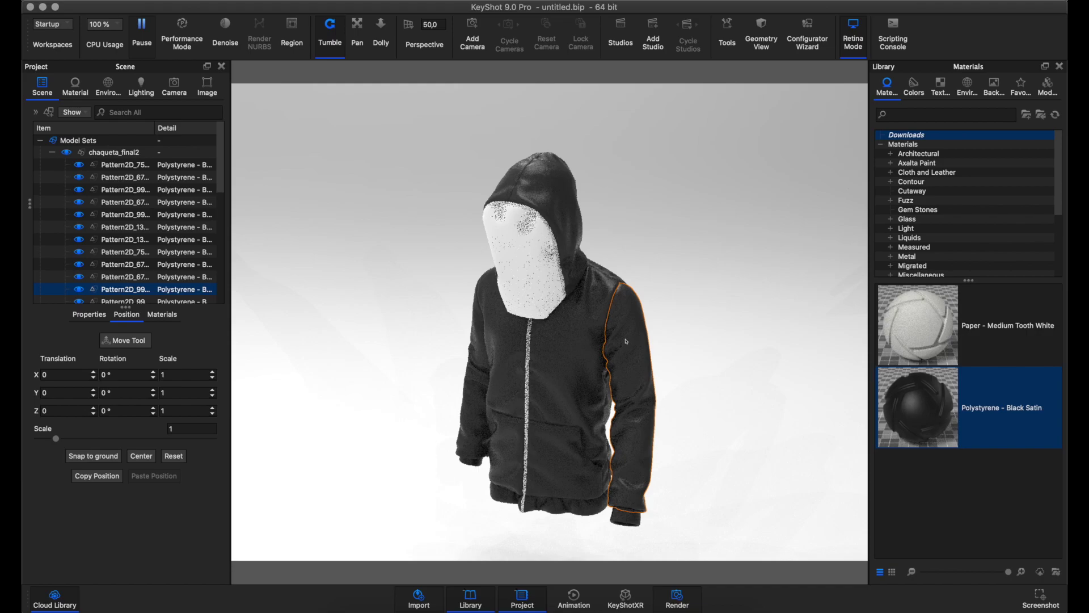
# Step: Collapse Model Sets and open the hoodie's Polystyrene - Black Satin material properties
pyautogui.doubleClick(78, 140)
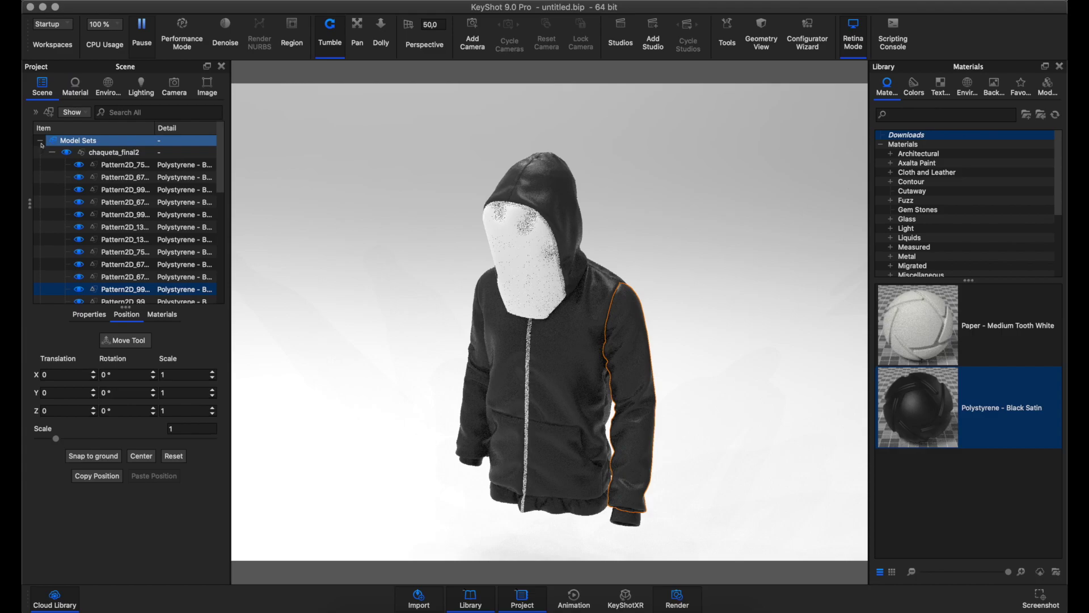
pyautogui.click(226, 156)
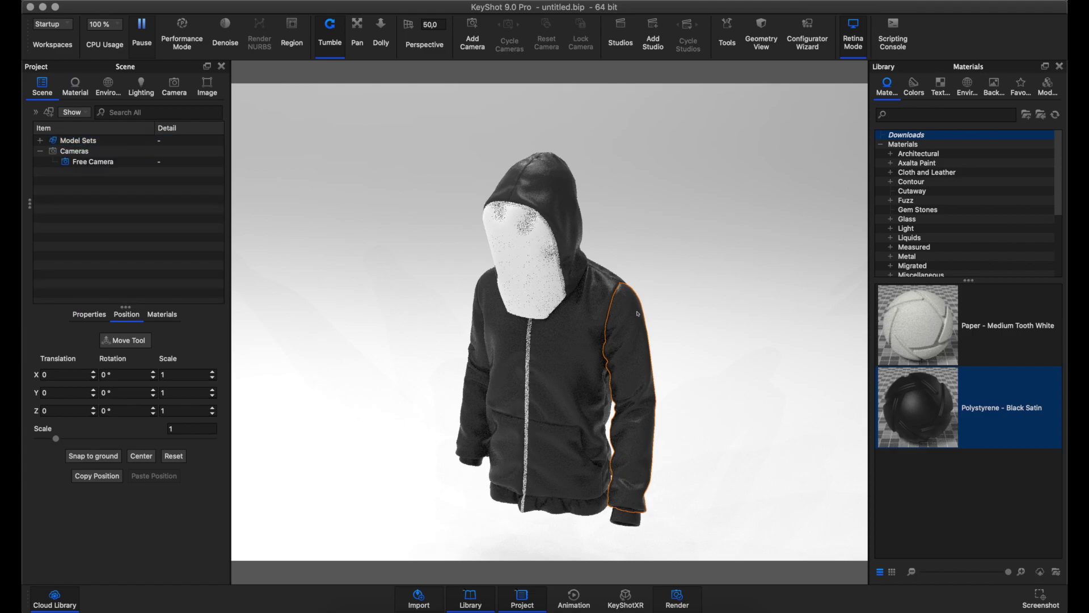
pyautogui.doubleClick(585, 325)
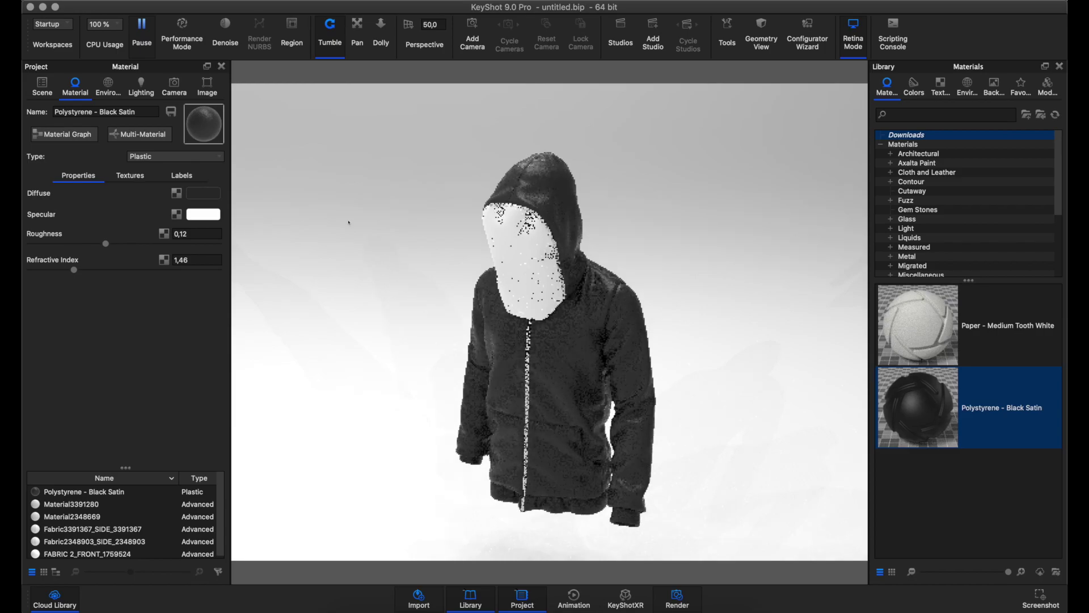
# Step: Resume real-time rendering of the hoodie with Shift+P
pyautogui.hotkey('shift', 'p')
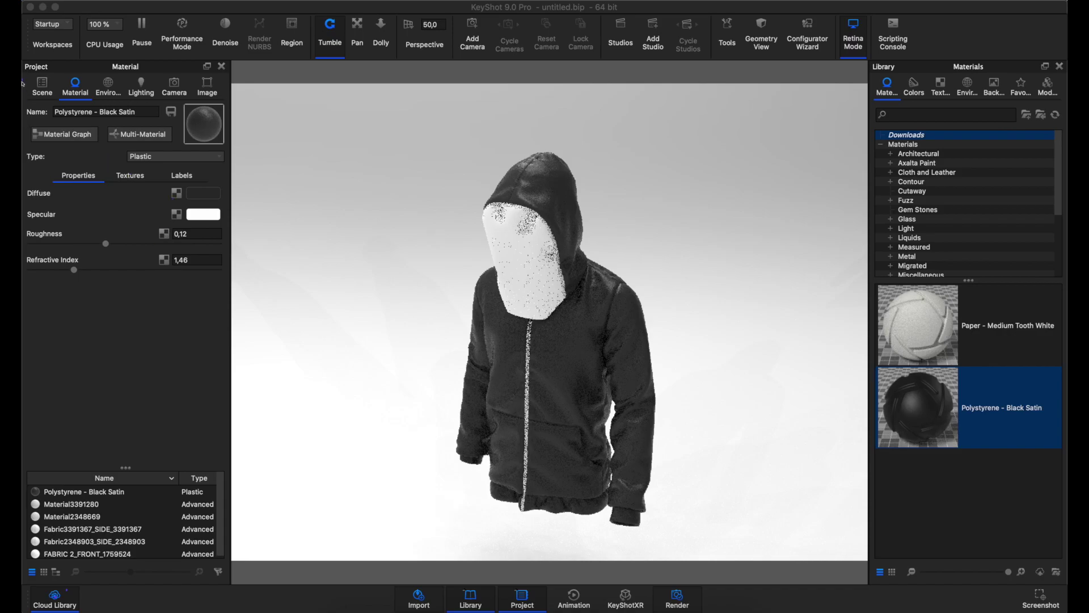
pyautogui.moveTo(27, 75); pyautogui.dragTo(229, 290)
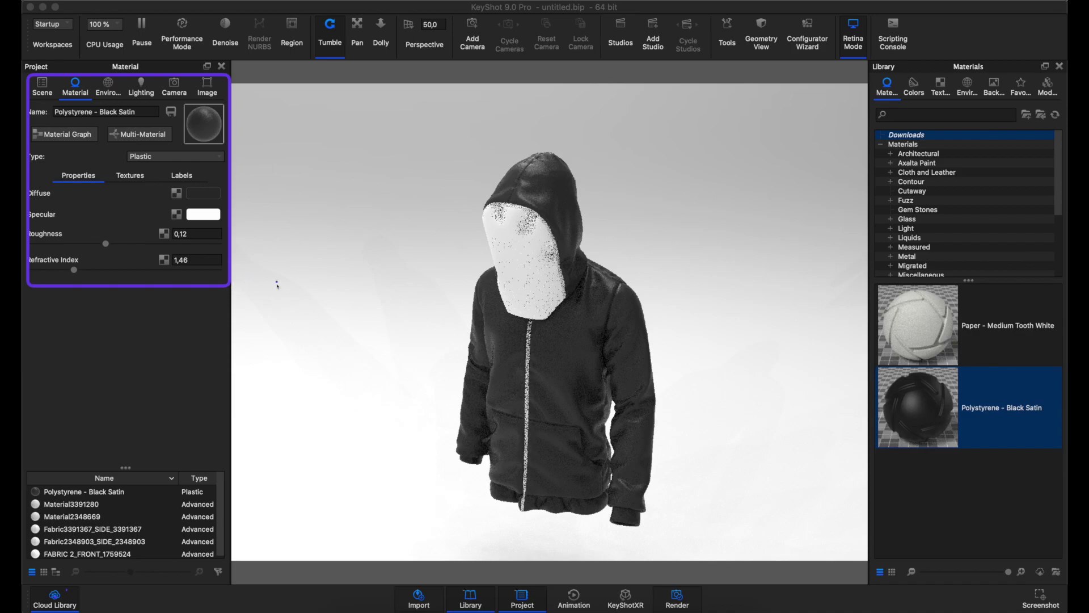
pyautogui.moveTo(237, 248)
pyautogui.mouseDown()
pyautogui.moveTo(452, 312)
pyautogui.moveTo(456, 296)
pyautogui.mouseUp()
pyautogui.press('Escape')
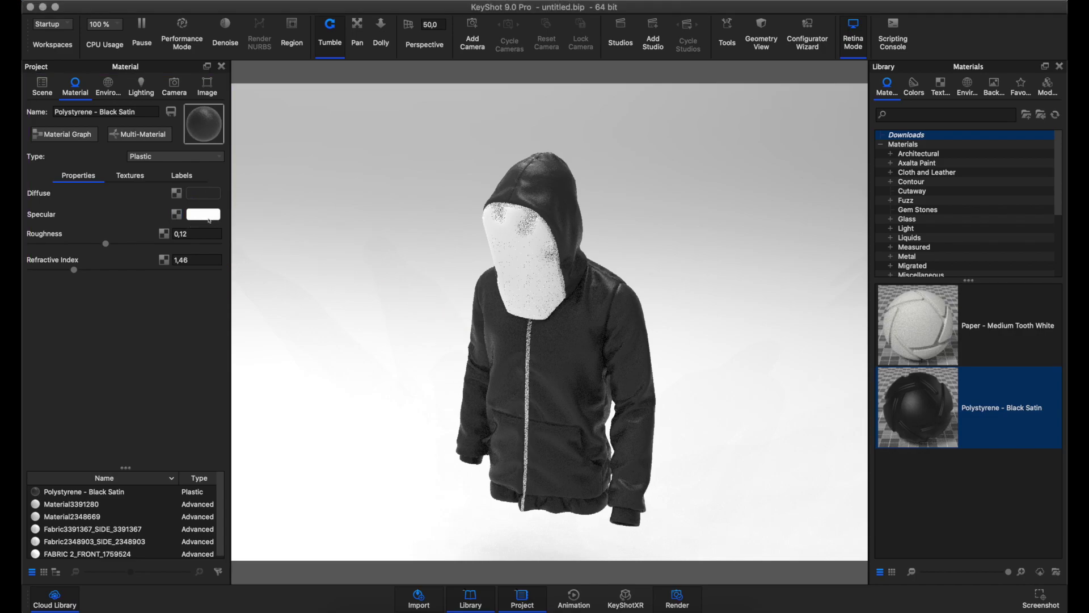
# Step: Adjust the Black Satin specular colour toward grey, settling on a pale white near 6502 K
pyautogui.click(205, 218)
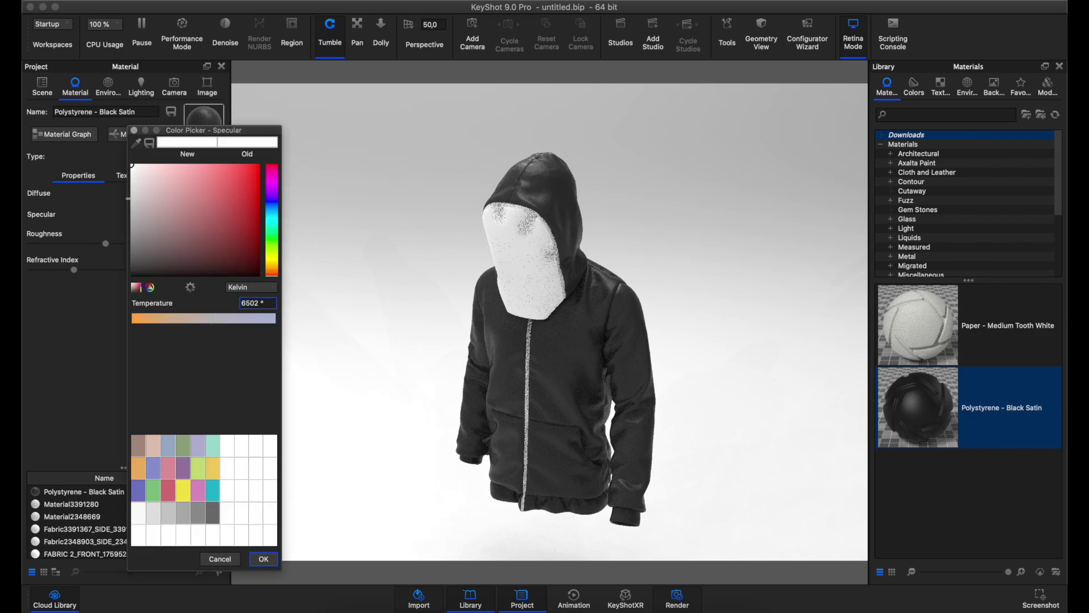
pyautogui.moveTo(136, 189); pyautogui.dragTo(143, 239)
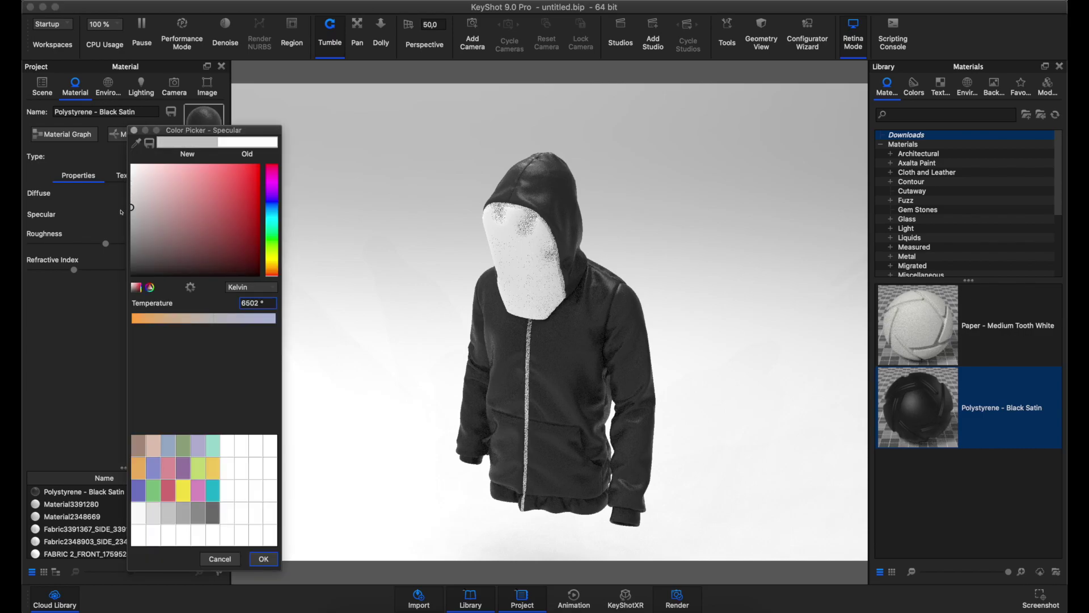
pyautogui.press('Return')
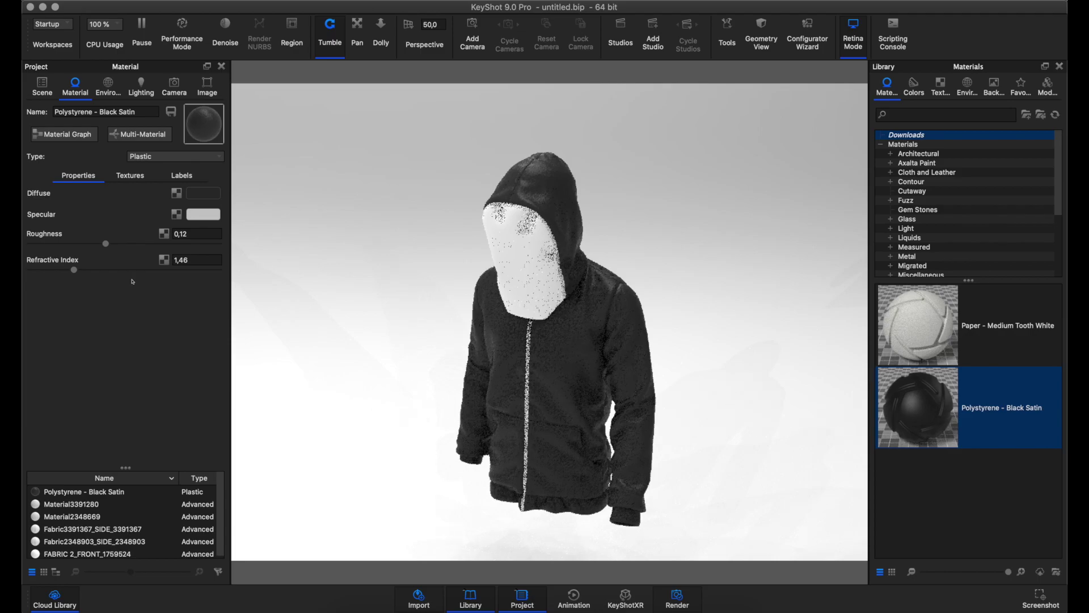
pyautogui.click(211, 215)
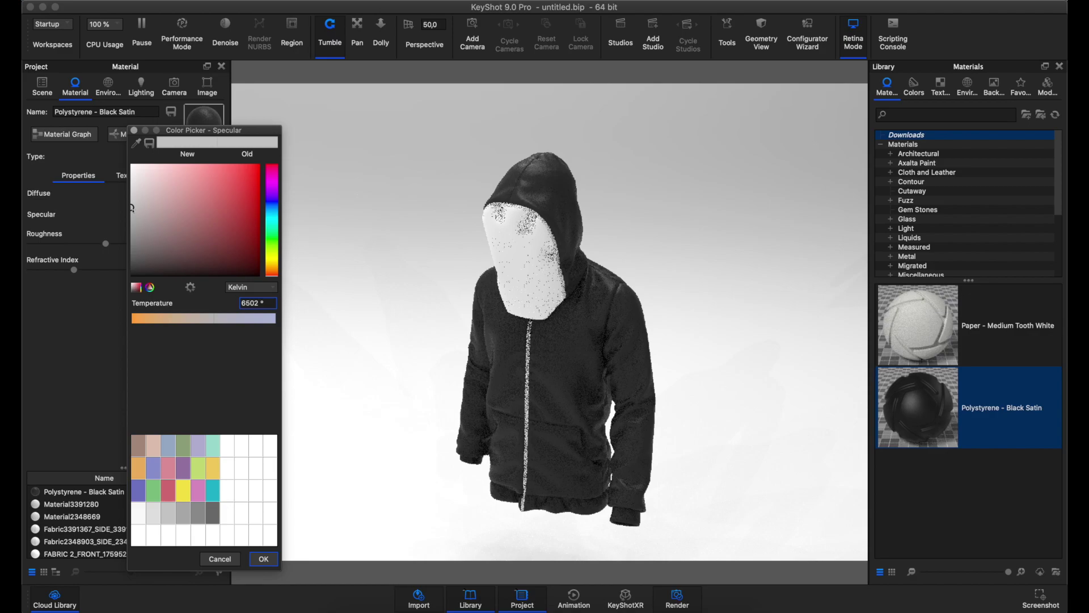
pyautogui.moveTo(131, 208); pyautogui.dragTo(132, 193)
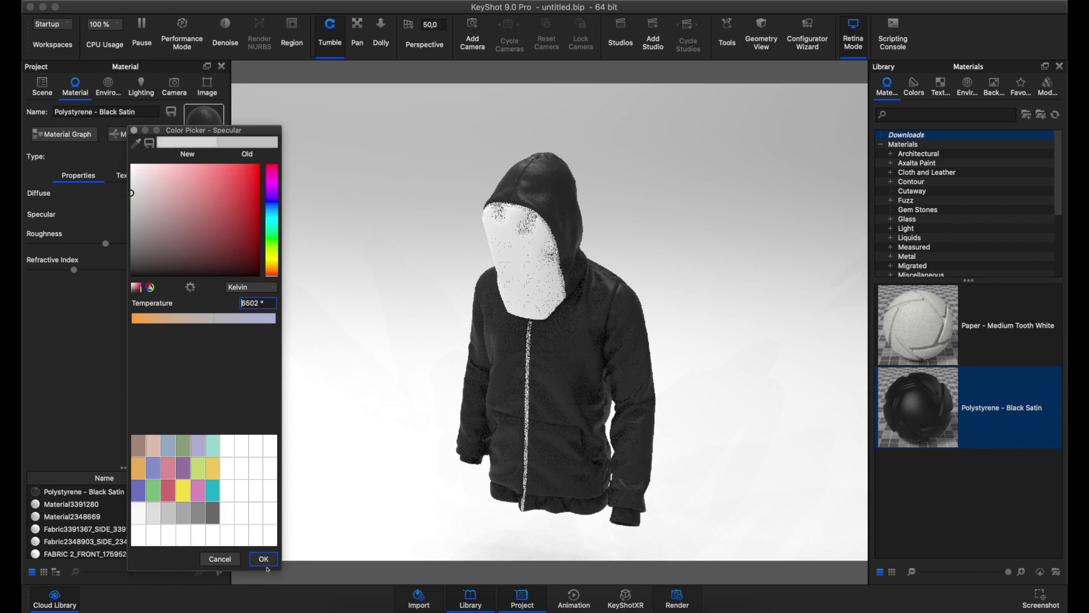
pyautogui.click(265, 559)
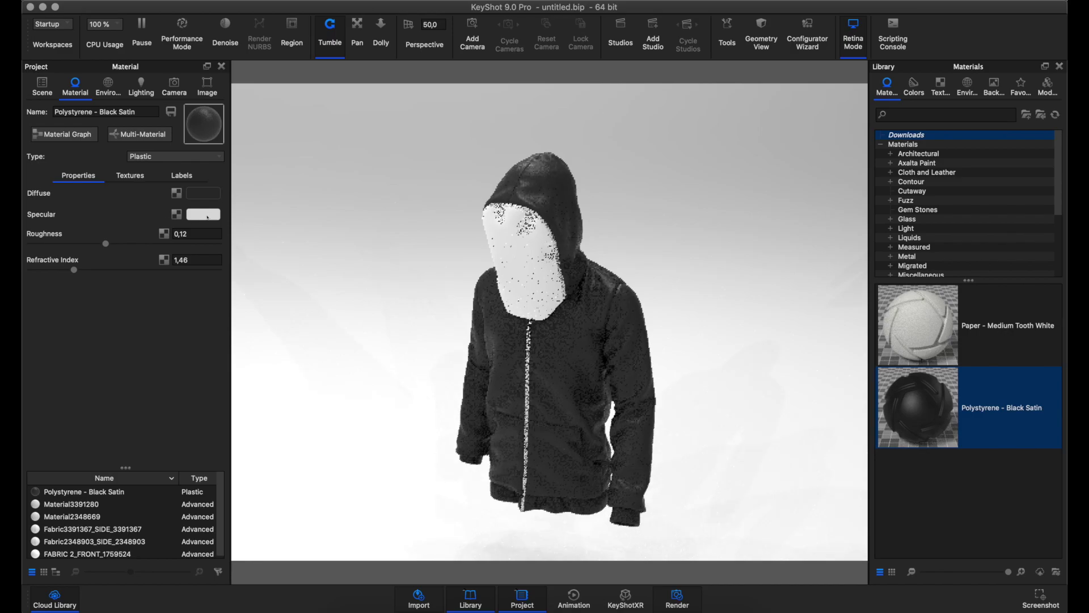
pyautogui.click(214, 216)
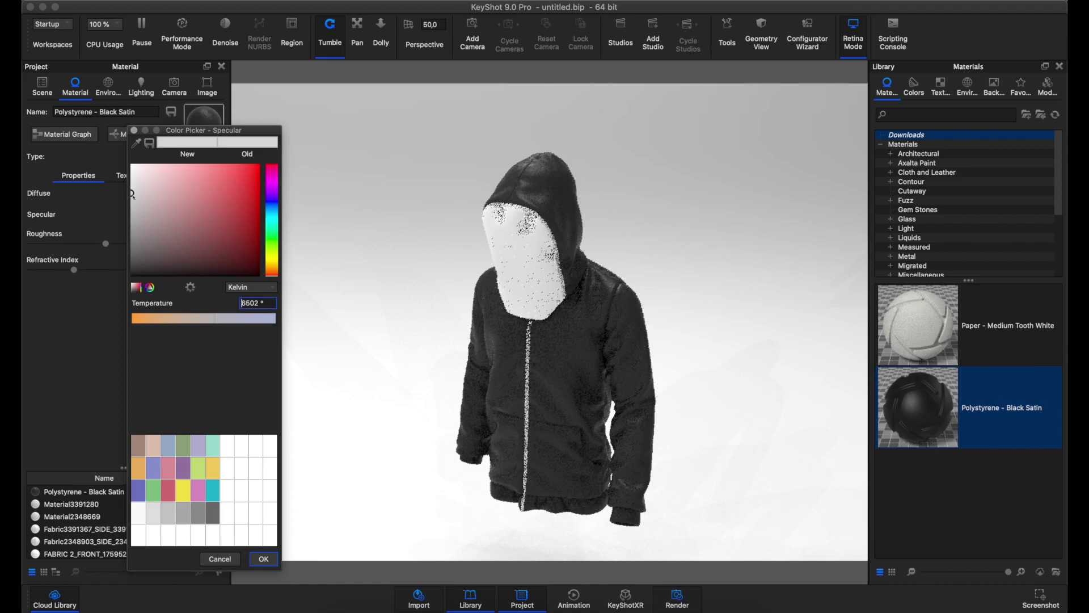
pyautogui.click(220, 559)
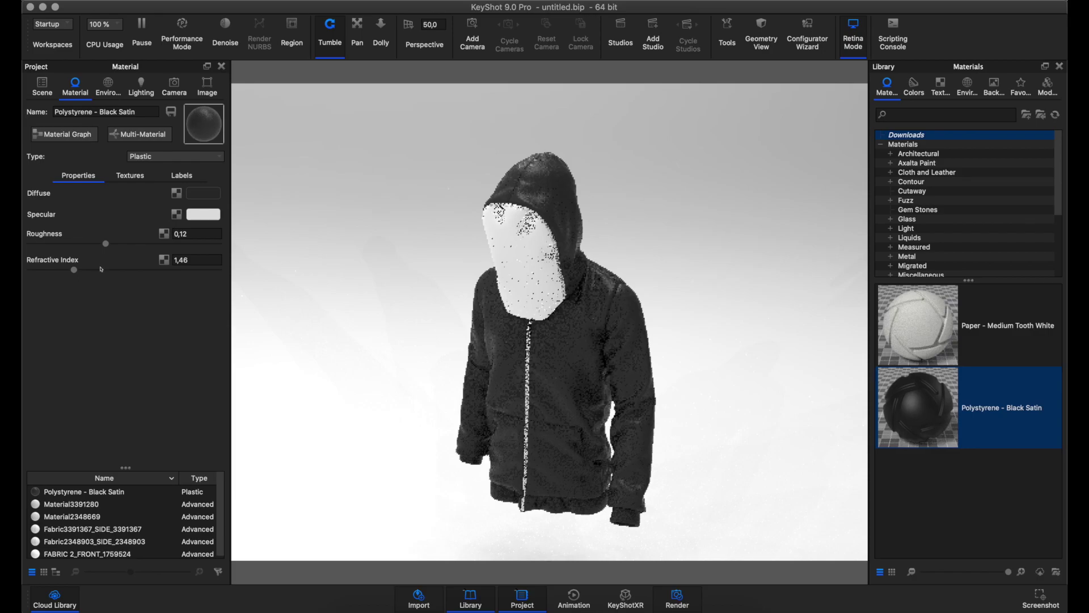
# Step: Set the Black Satin material's roughness to 0.3
pyautogui.click(197, 239)
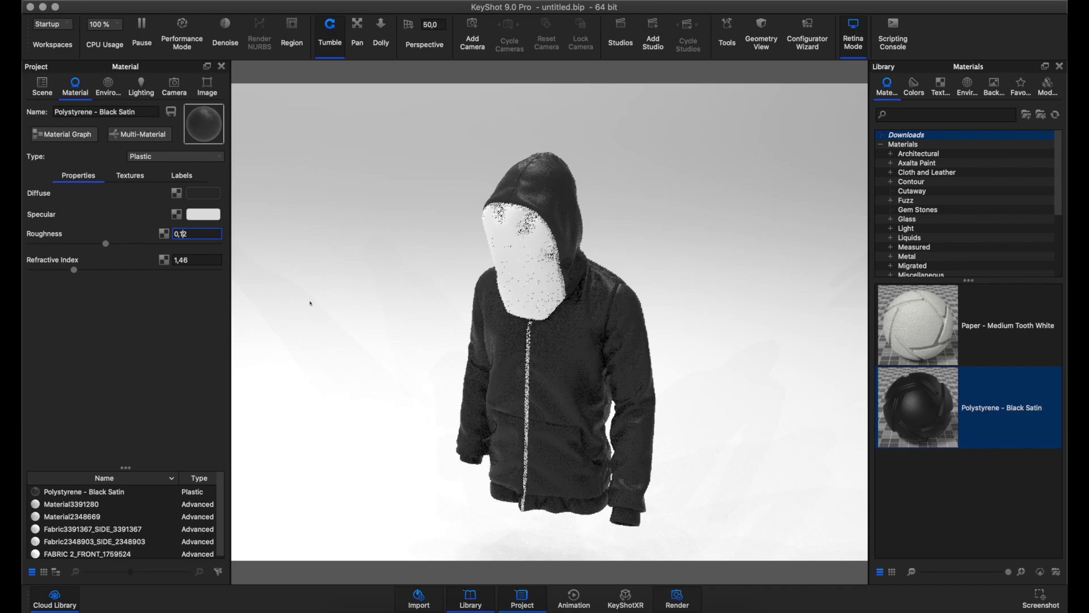
pyautogui.press('Left')
pyautogui.press('Right')
pyautogui.press('Delete')
pyautogui.press('Delete')
pyautogui.write('5')
pyautogui.press('Return')
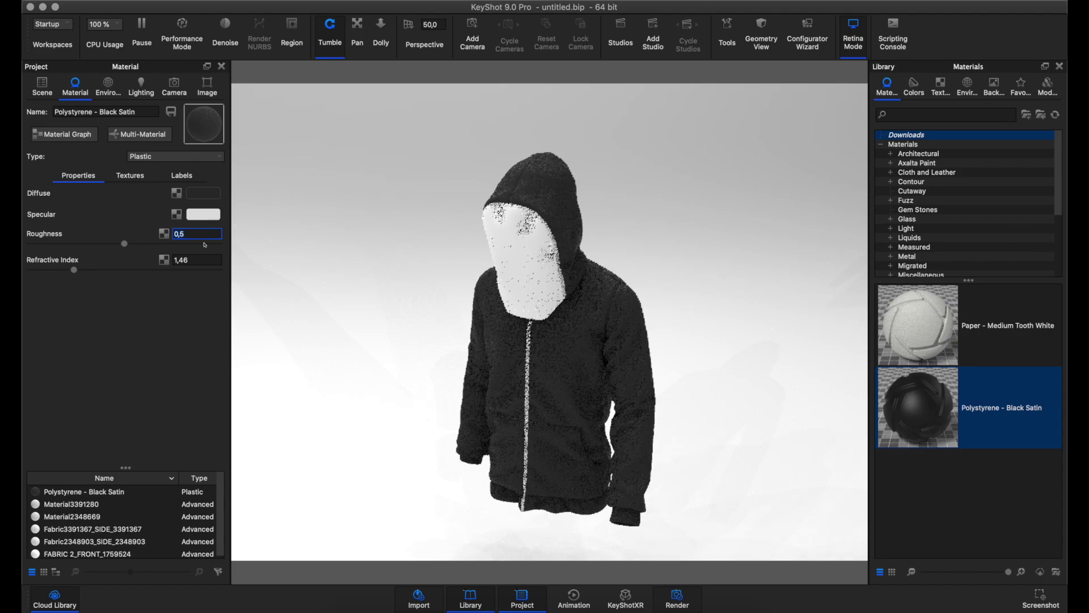
pyautogui.press('Return')
# Step: Check the specular colour picker without changes, then return from Safari to KeyShot
pyautogui.click(197, 218)
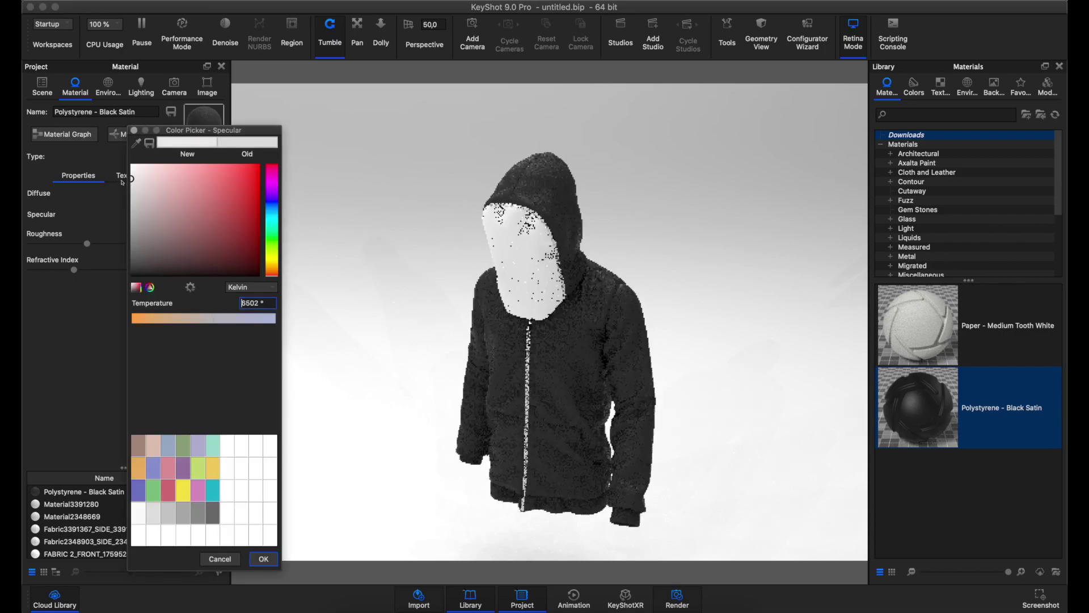
pyautogui.click(266, 563)
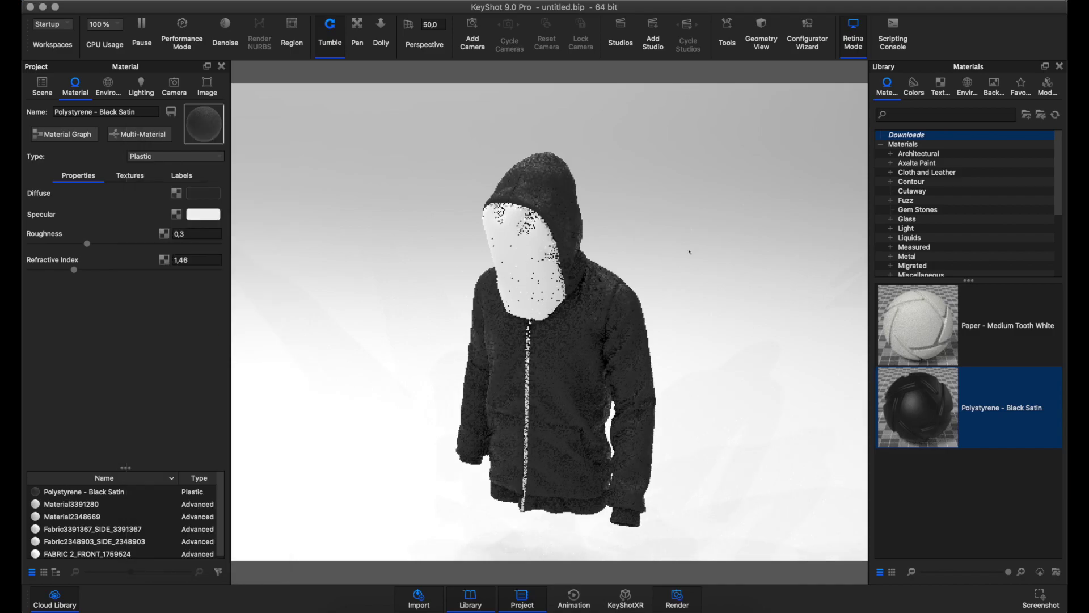
pyautogui.press('super+Tab')
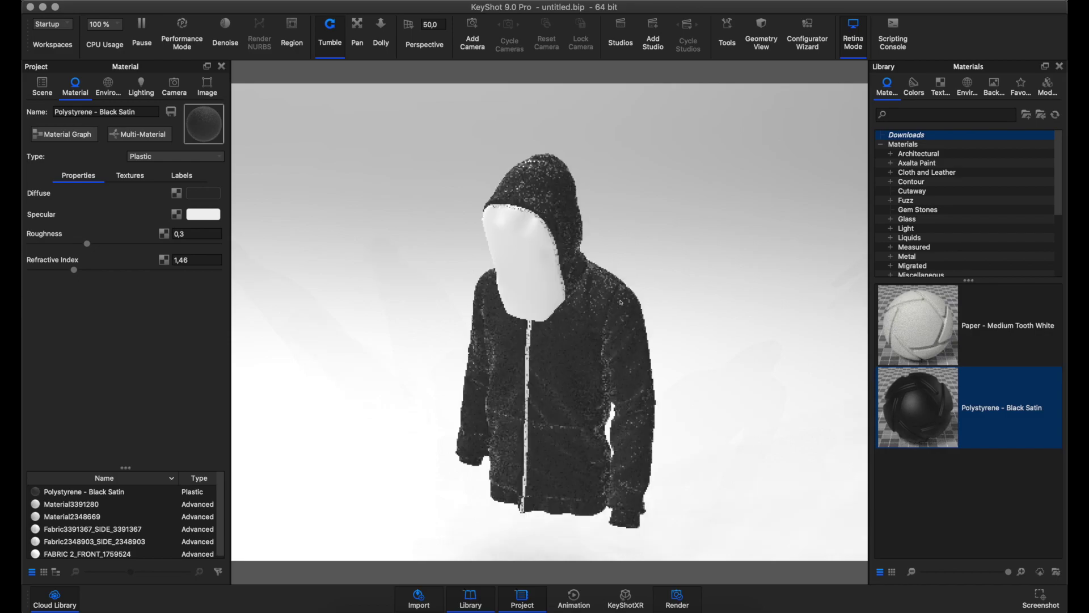
# Step: Orbit and zoom closer to the hoodie from a higher angle, then select Free Camera in the scene tree
pyautogui.moveTo(662, 265); pyautogui.dragTo(683, 238)
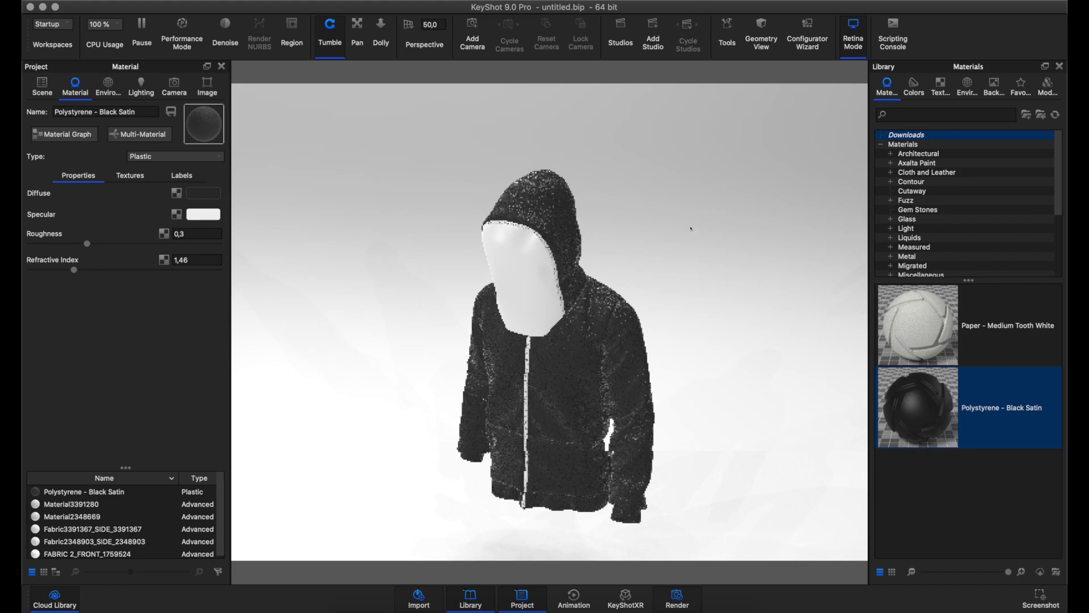
pyautogui.moveTo(663, 266); pyautogui.dragTo(654, 279)
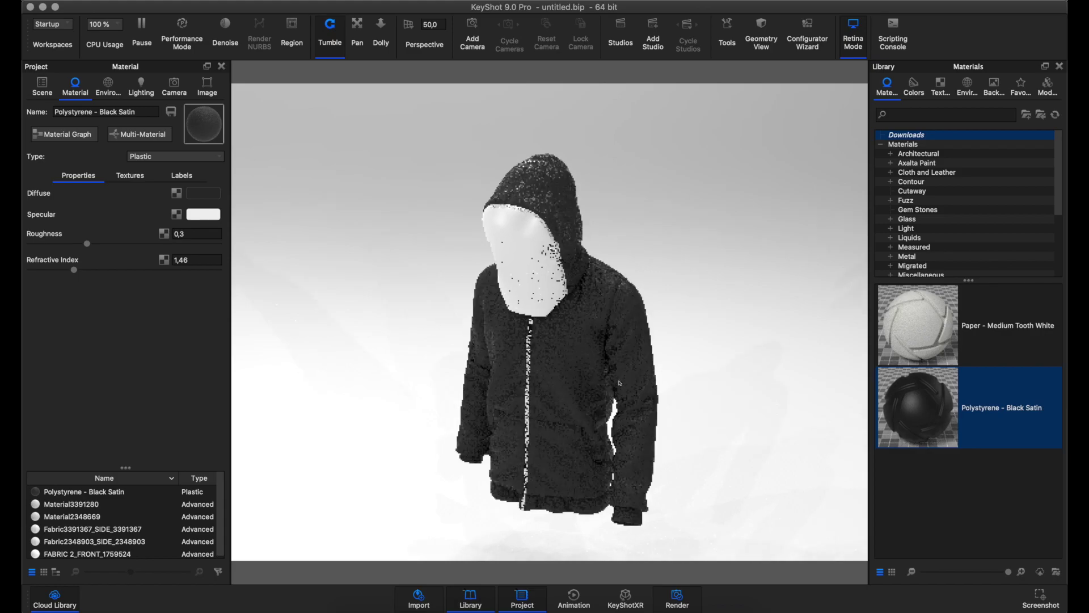
pyautogui.scroll(2, 592, 442)
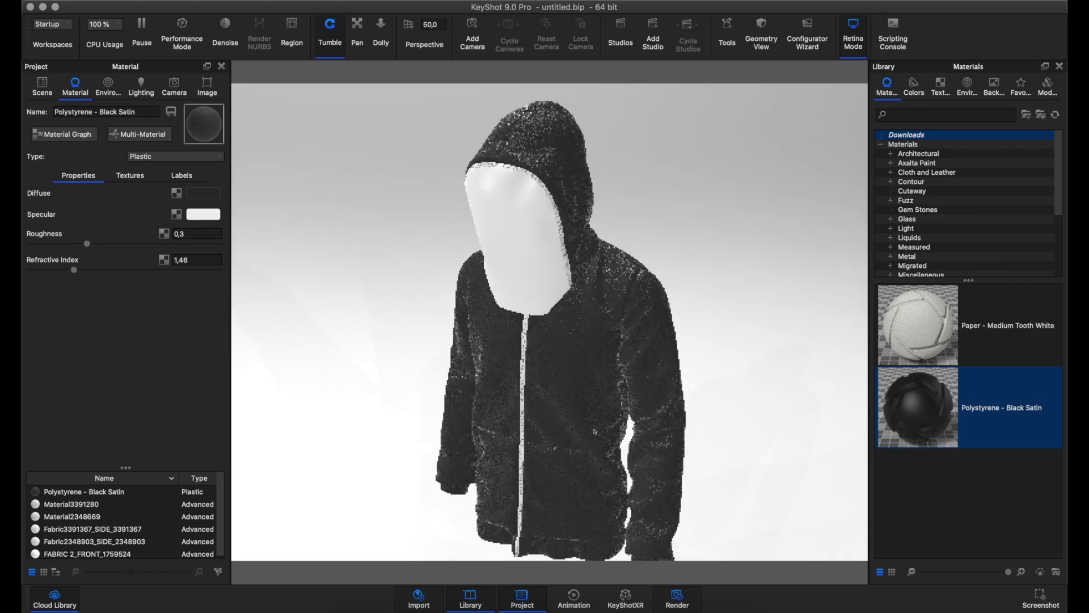
pyautogui.moveTo(702, 300)
pyautogui.mouseDown()
pyautogui.moveTo(691, 307)
pyautogui.moveTo(579, 256)
pyautogui.mouseUp()
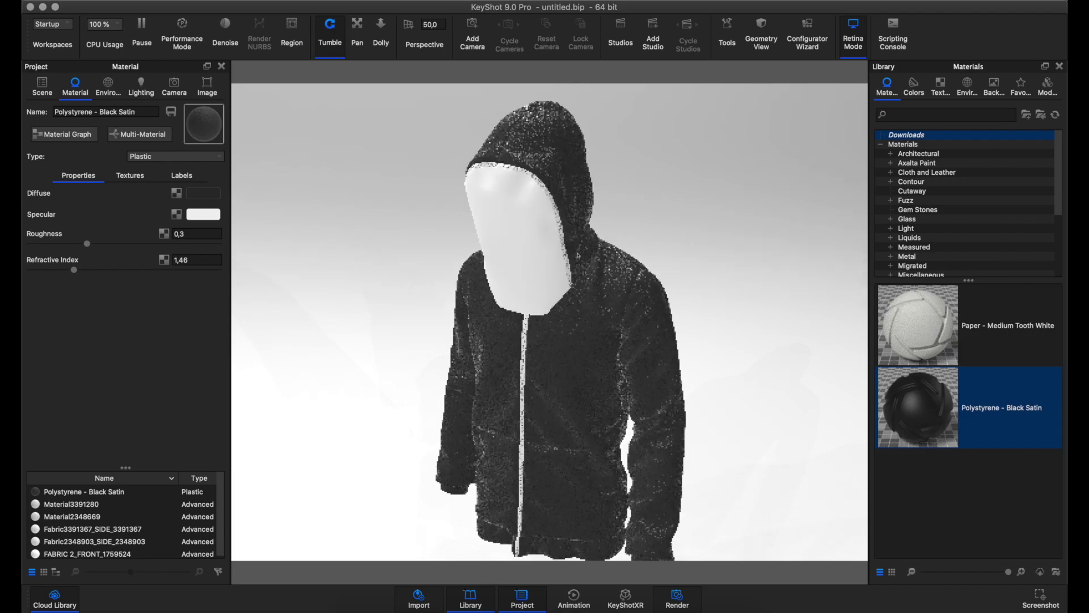
pyautogui.click(42, 93)
pyautogui.click(83, 164)
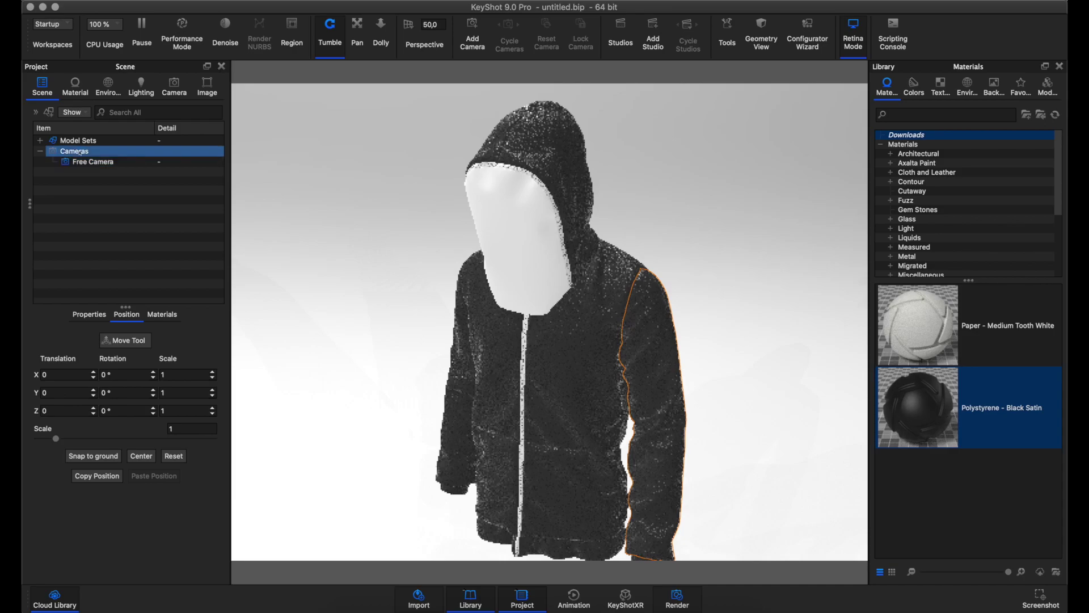
# Step: Expand Model Sets, select chaqueta_final2 and rotate to see the whole jacket
pyautogui.click(40, 140)
pyautogui.click(53, 152)
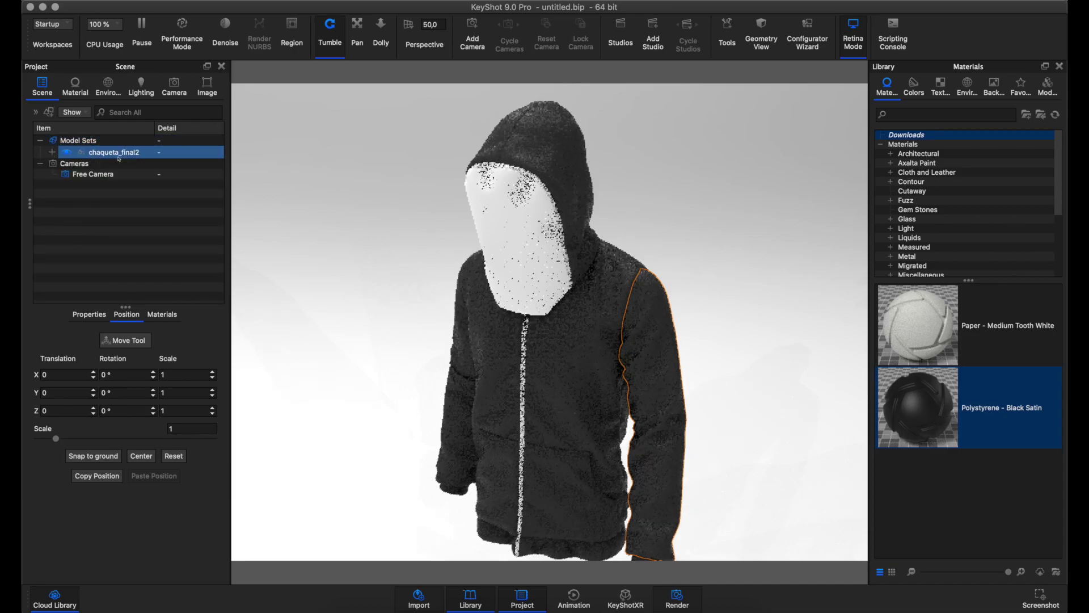
pyautogui.rightClick(694, 266)
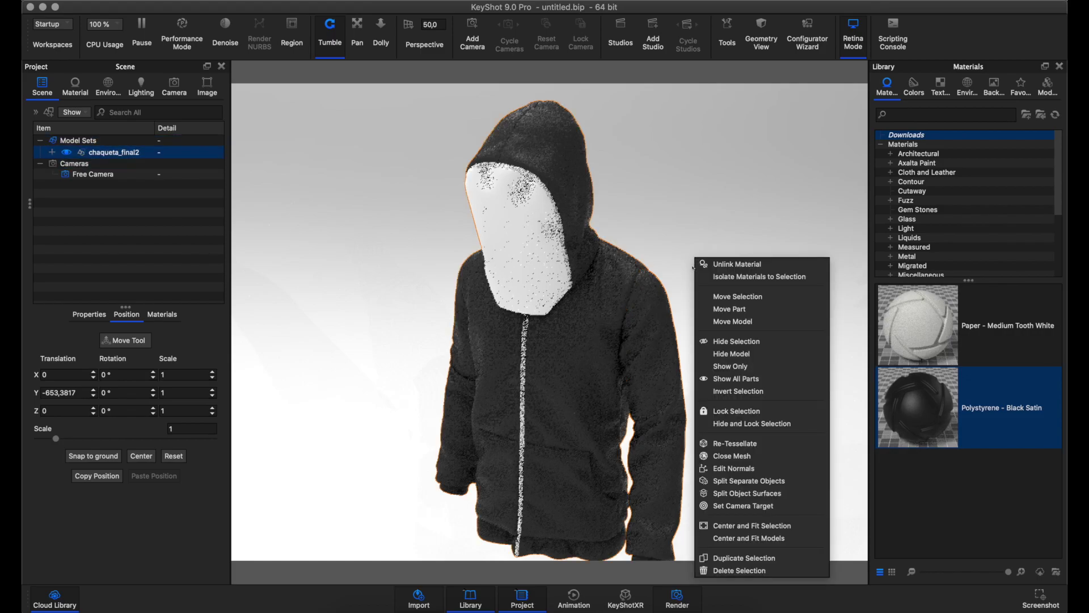
pyautogui.click(693, 403)
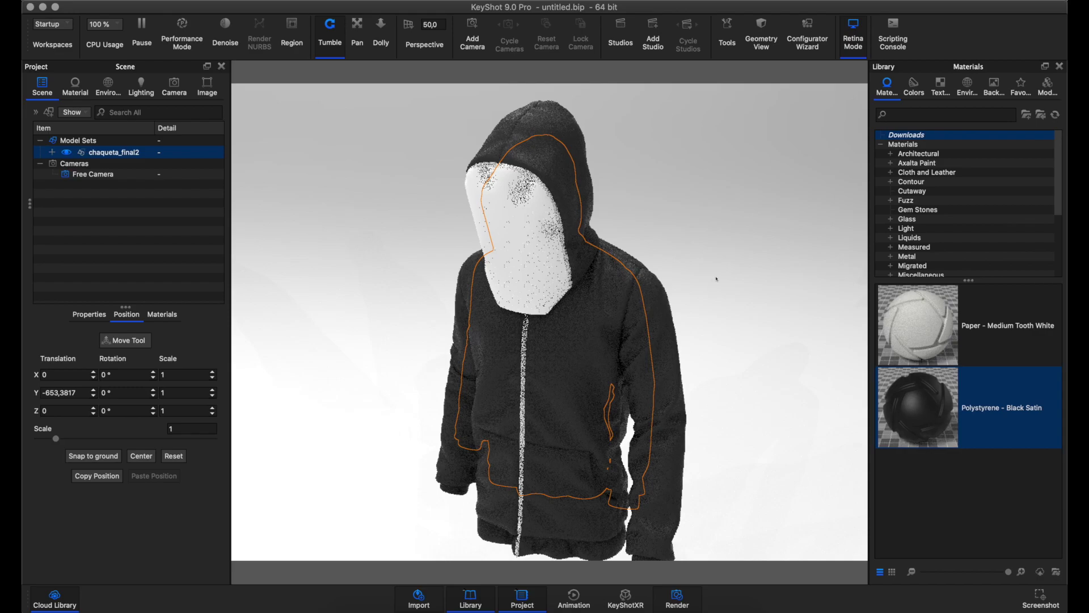
pyautogui.moveTo(717, 279); pyautogui.dragTo(736, 219)
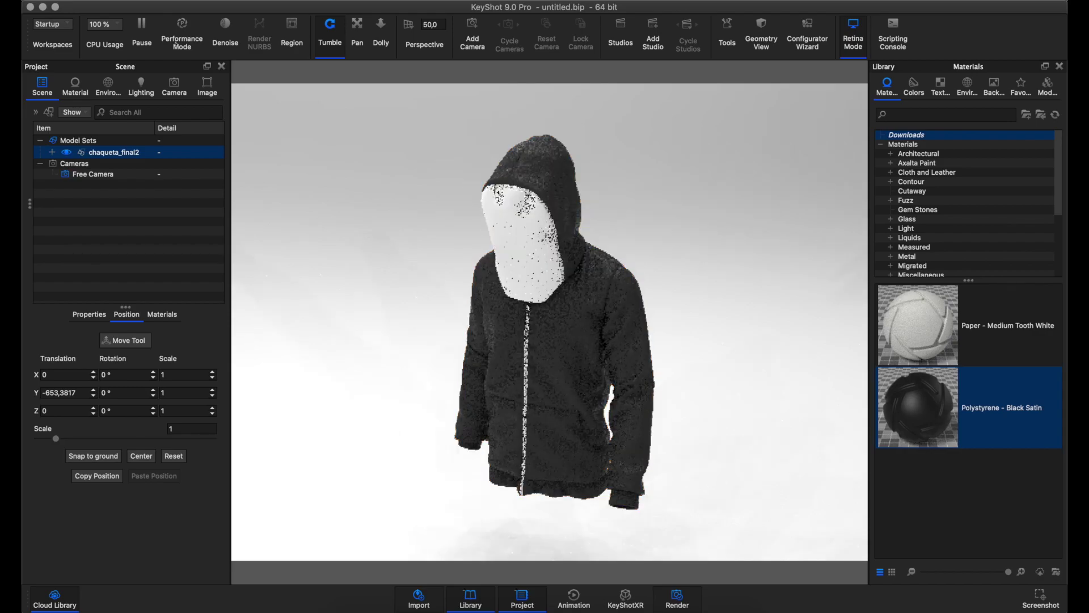
# Step: Turn on Performance Mode and Center and Fit the selected chaqueta_final2 jacket
pyautogui.hotkey('alt', 'p')
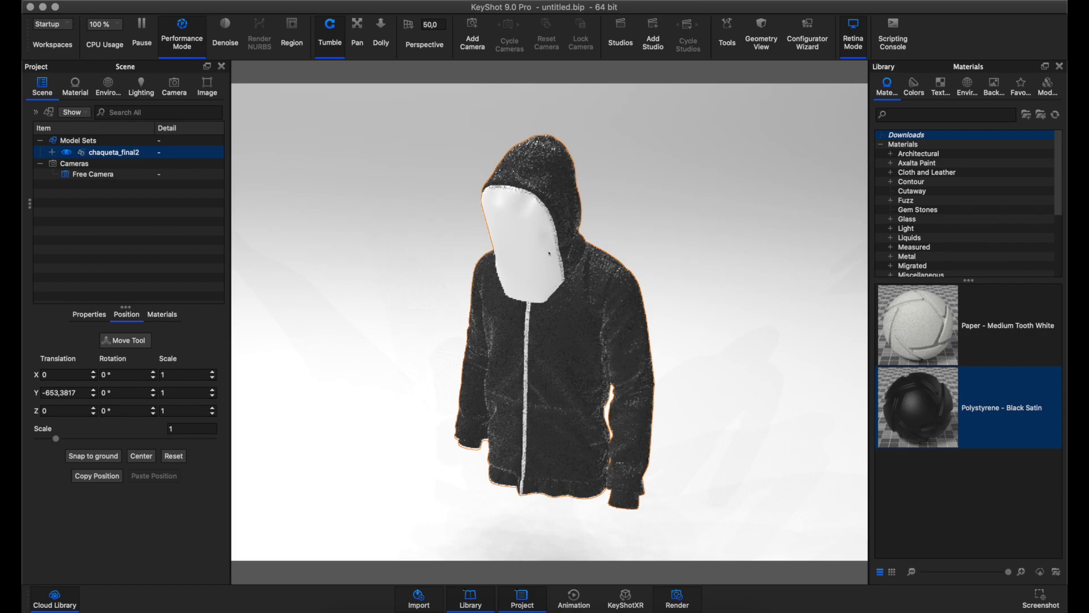
pyautogui.click(123, 154)
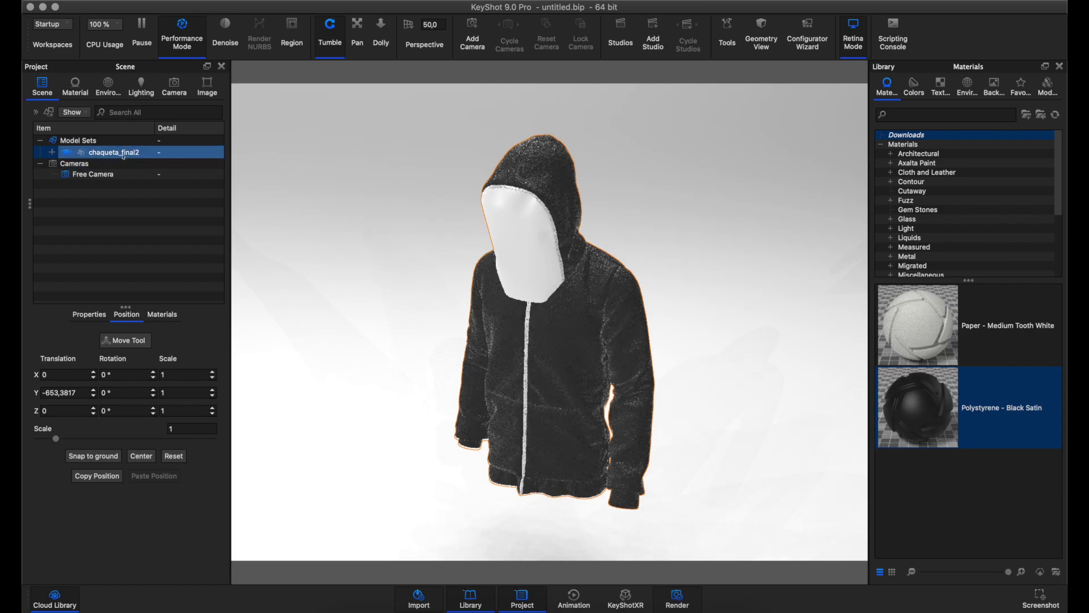
pyautogui.rightClick(719, 284)
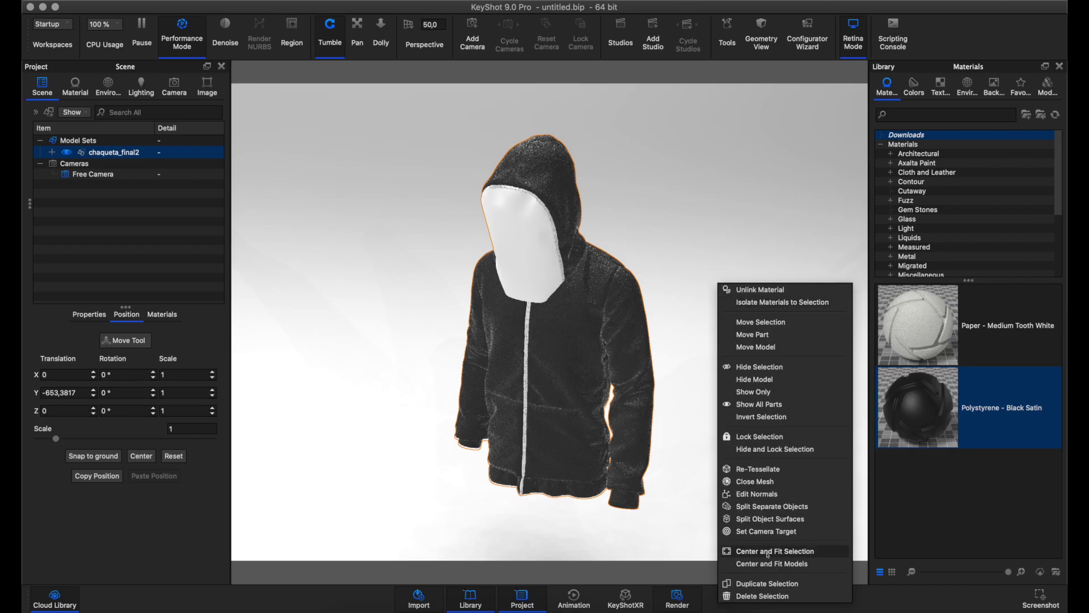
pyautogui.click(815, 558)
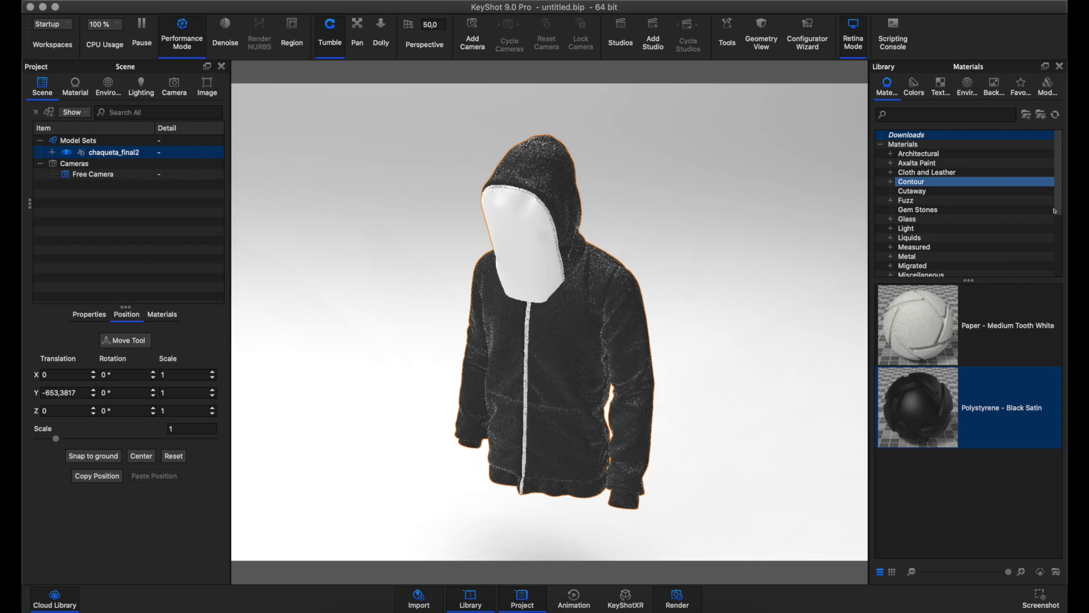
# Step: Browse the Library materials to Plastic > Clear > Shiny
pyautogui.moveTo(1060, 183)
pyautogui.mouseDown()
pyautogui.moveTo(1061, 226)
pyautogui.moveTo(1061, 178)
pyautogui.mouseUp()
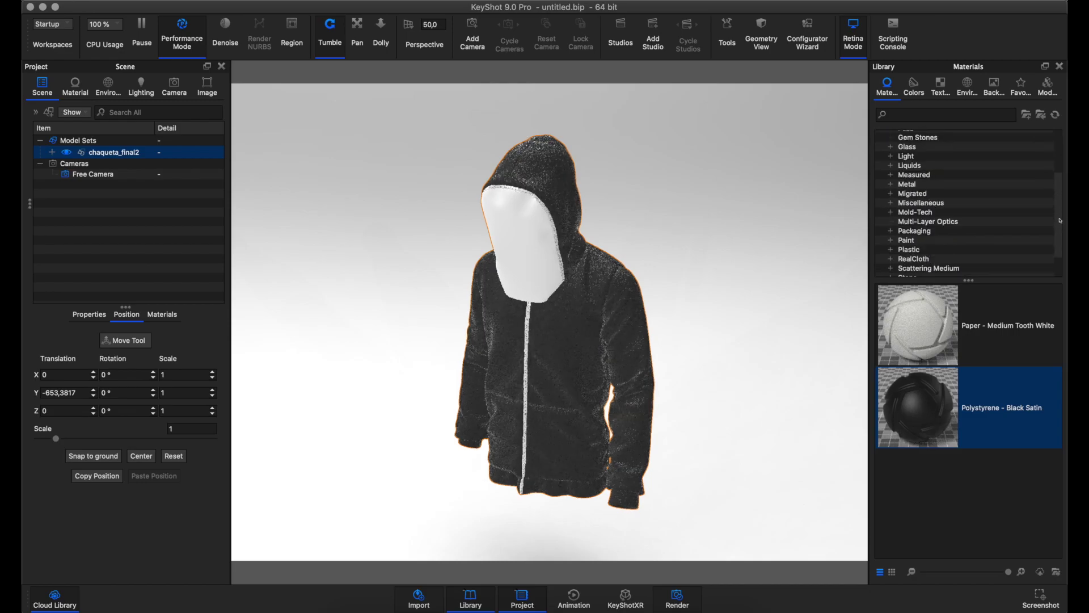
pyautogui.scroll(-4, 936, 215)
pyautogui.click(892, 218)
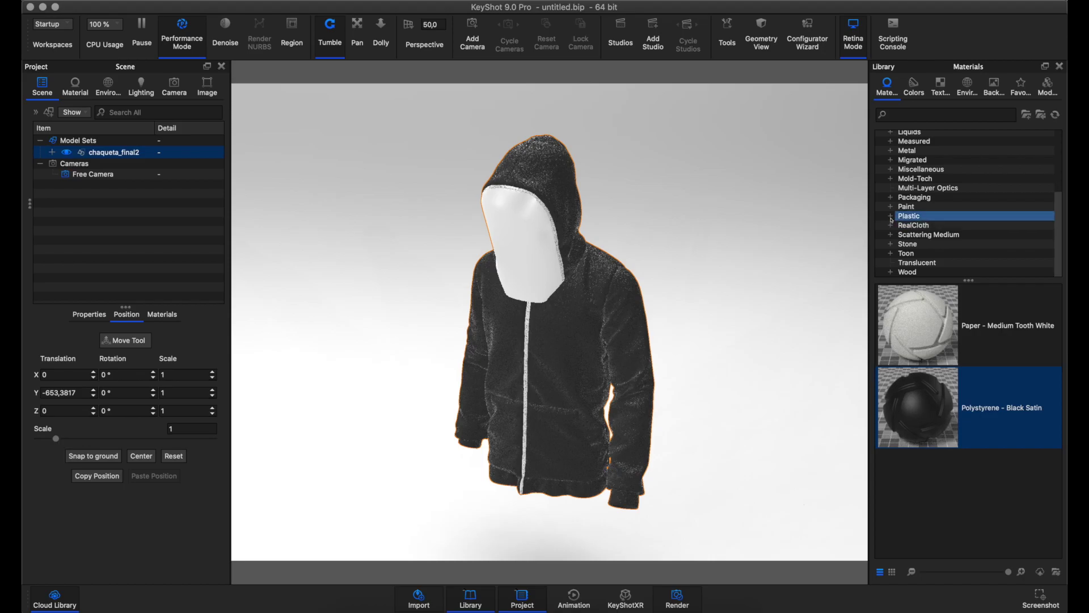
pyautogui.click(892, 220)
pyautogui.doubleClick(915, 225)
pyautogui.click(928, 234)
pyautogui.click(920, 226)
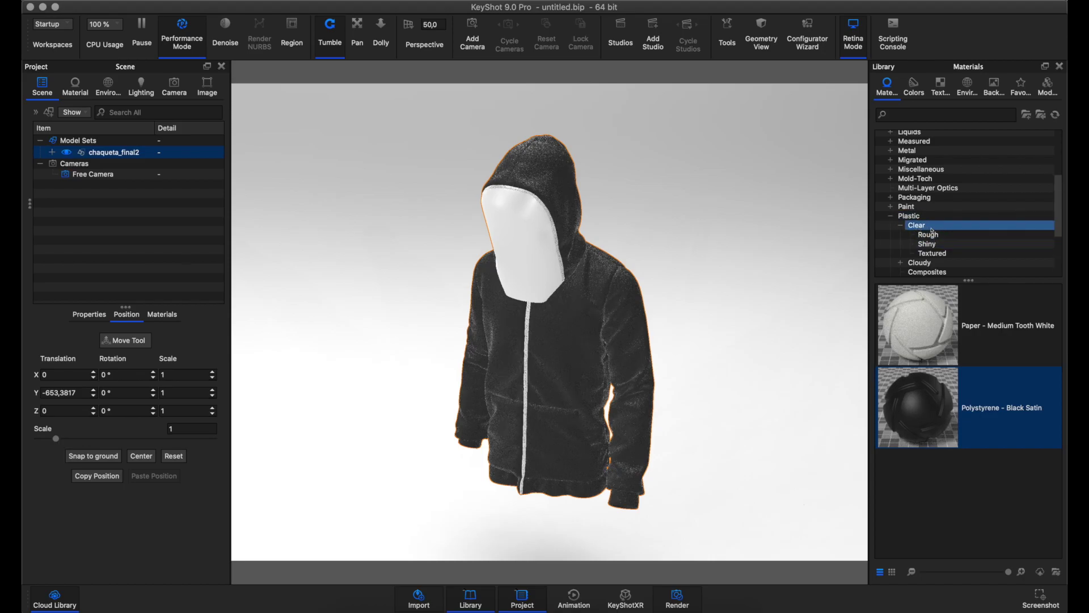
pyautogui.click(928, 235)
pyautogui.click(935, 254)
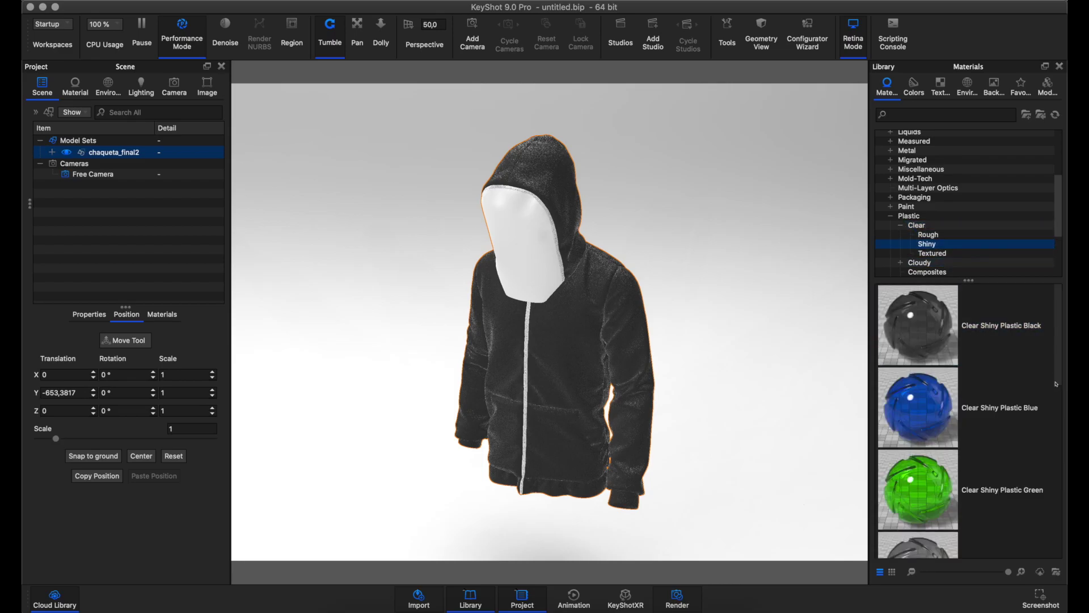
# Step: Apply Clear Shiny Plastic White to the inner face of the hood
pyautogui.scroll(-3, 1056, 384)
pyautogui.scroll(-3, 1056, 384)
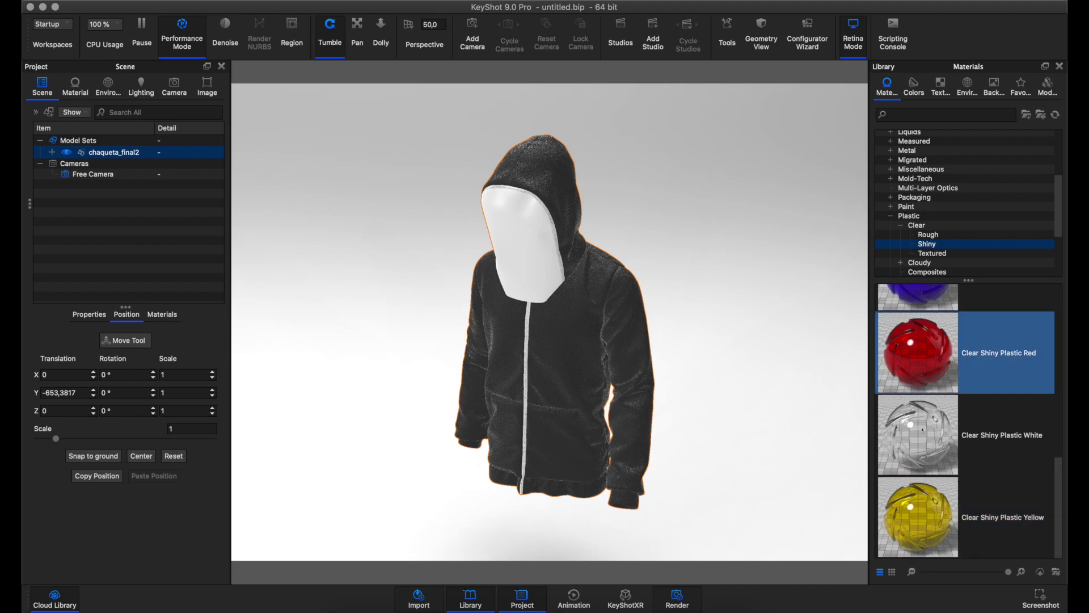
pyautogui.click(919, 445)
pyautogui.moveTo(926, 444); pyautogui.dragTo(527, 247)
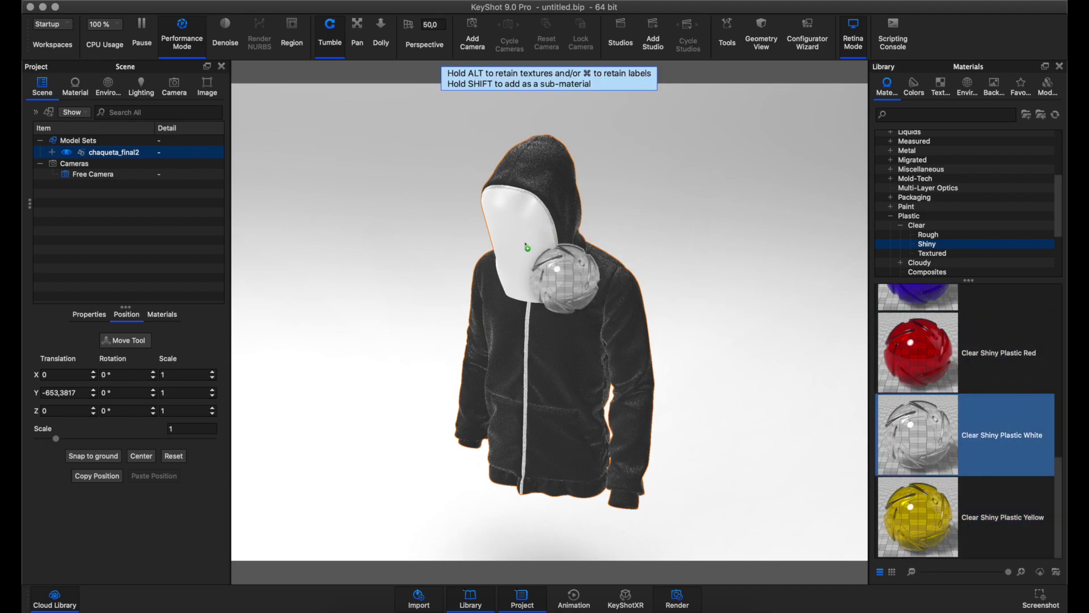
pyautogui.moveTo(526, 246); pyautogui.dragTo(528, 248)
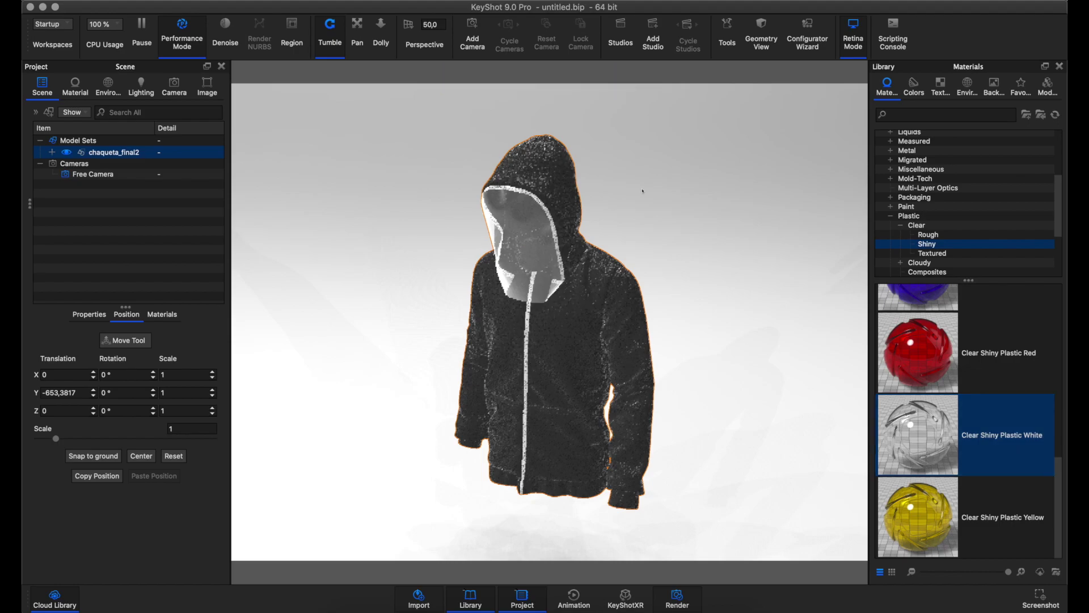
# Step: Open the clear plastic's properties, resume rendering, and set its roughness to 0.5
pyautogui.doubleClick(526, 228)
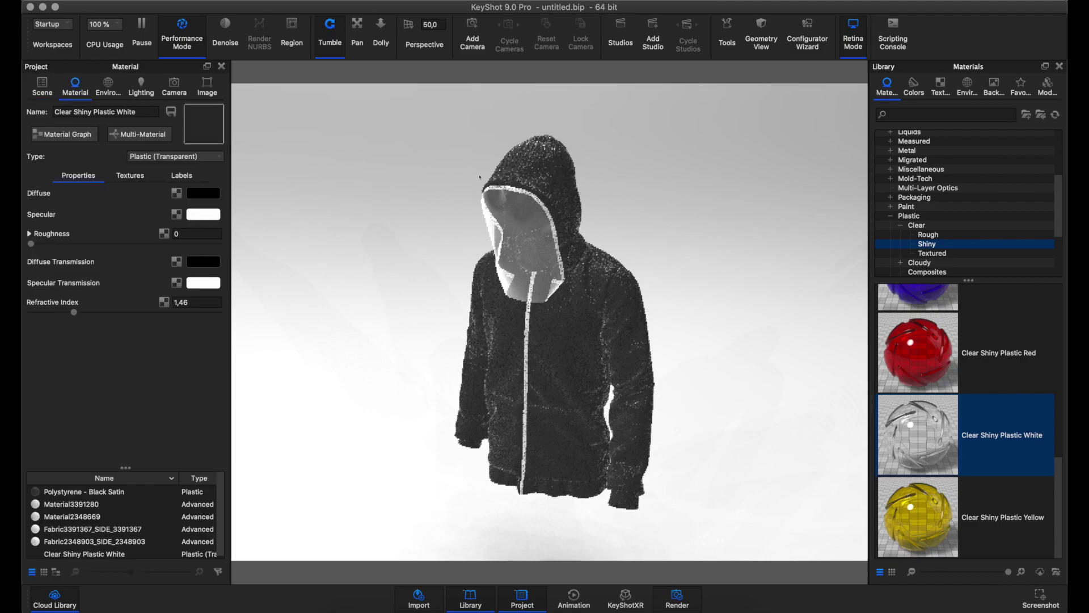
pyautogui.click(203, 52)
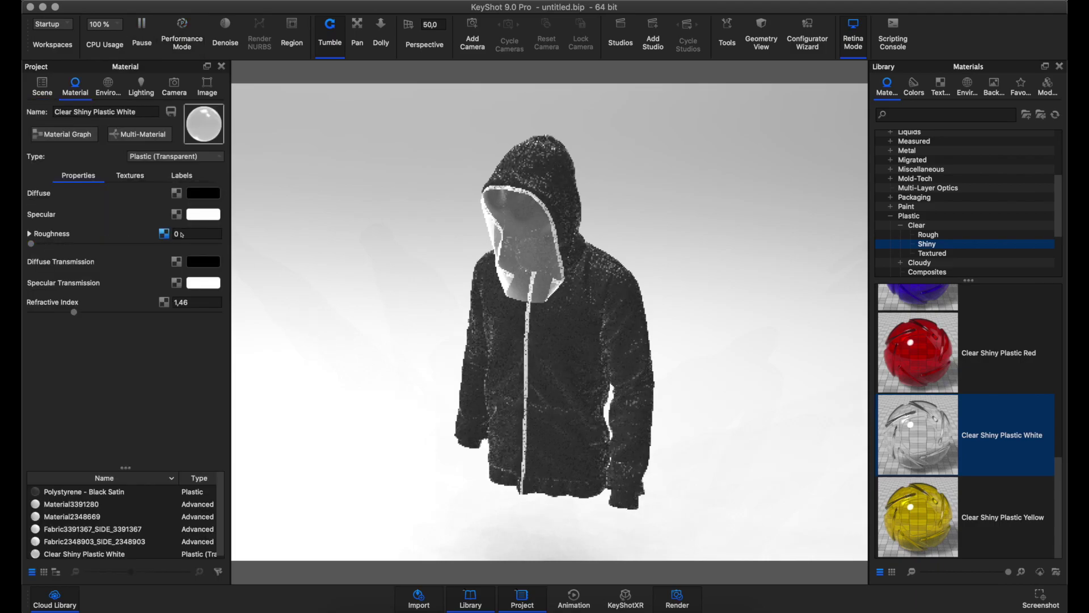
pyautogui.moveTo(62, 243); pyautogui.dragTo(39, 241)
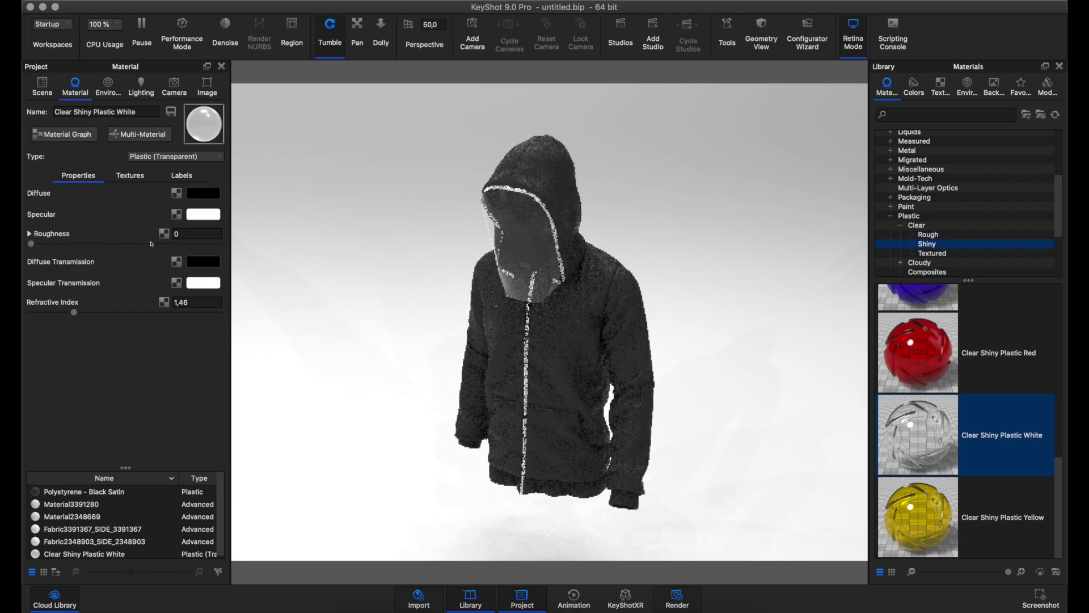
pyautogui.click(185, 239)
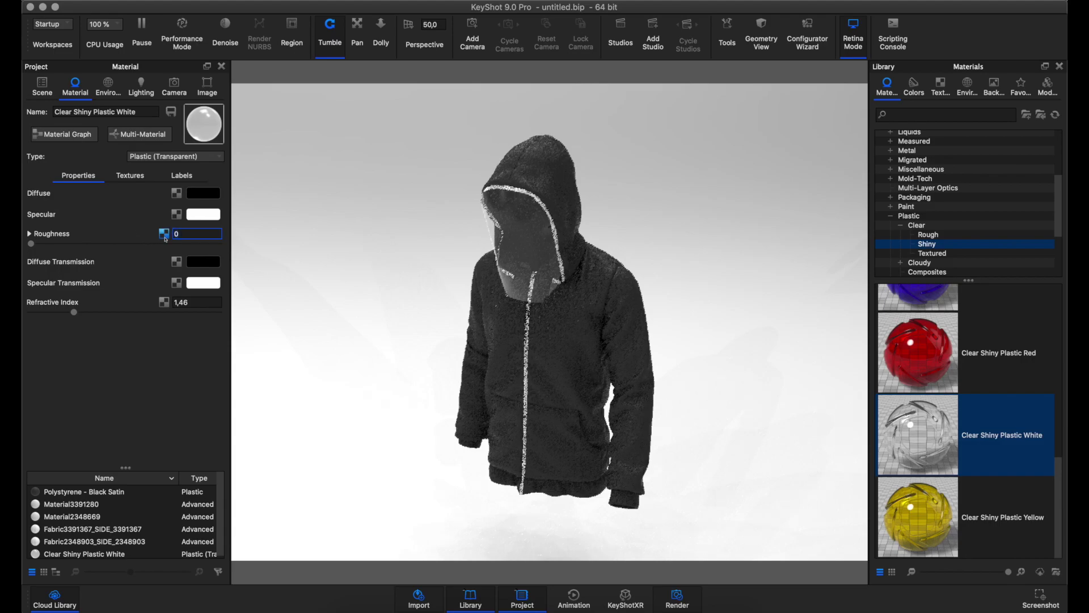
pyautogui.write(',5')
pyautogui.press('Return')
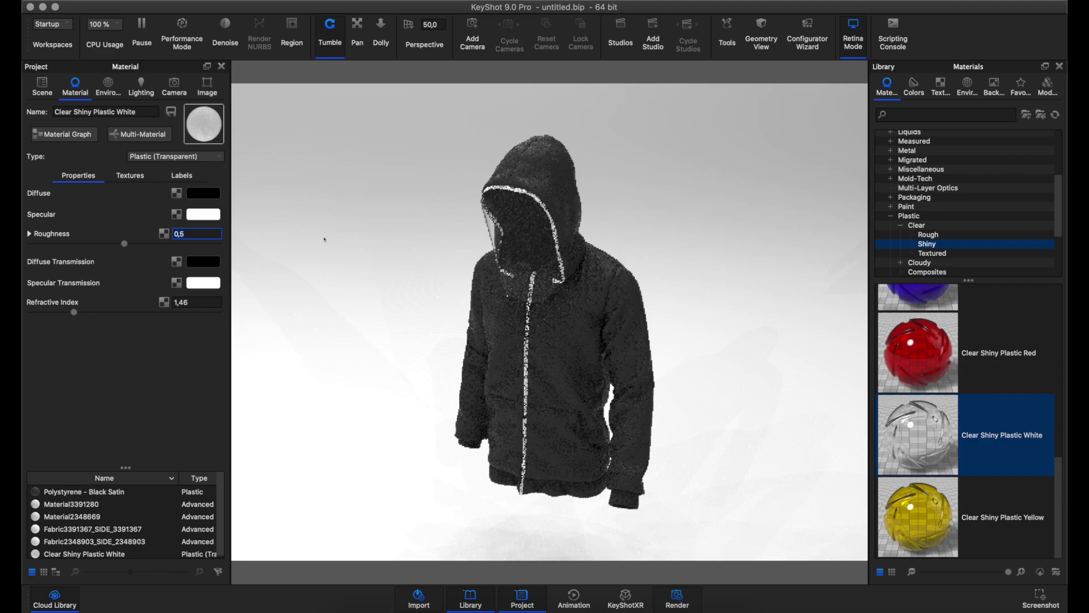
pyautogui.click(324, 241)
# Step: Undo and redo the roughness change to compare the two looks
pyautogui.hotkey('ctrl', 'z')
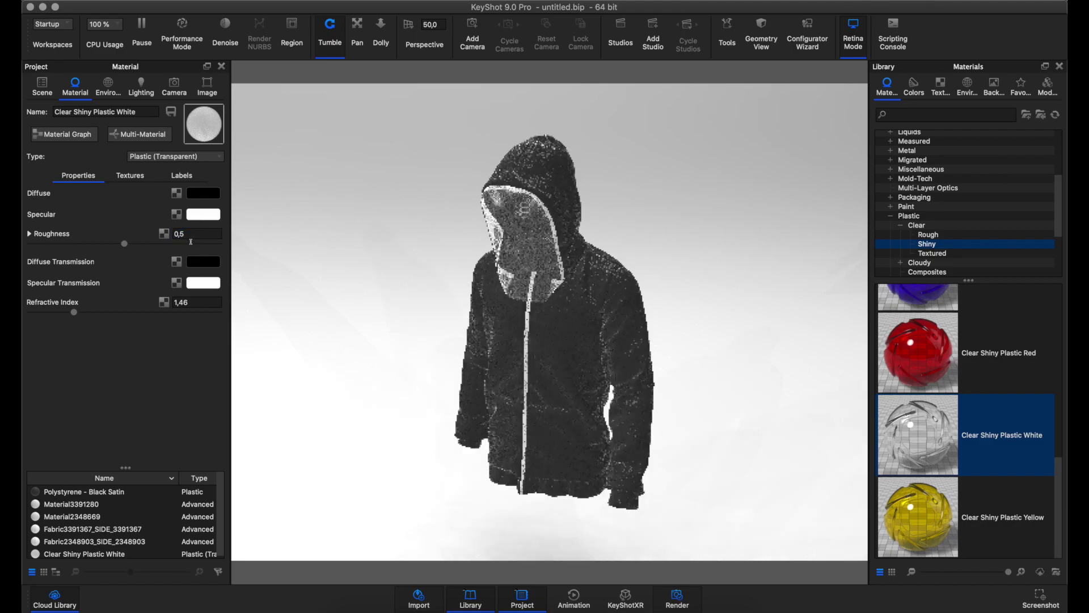
pyautogui.hotkey('ctrl', 'shift', 'z')
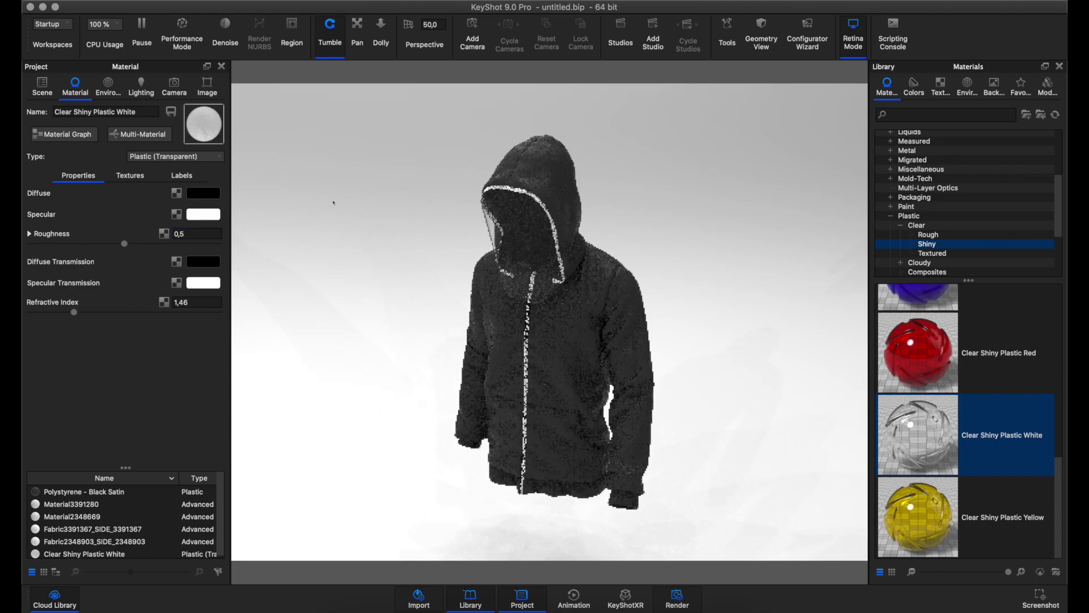
pyautogui.hotkey('ctrl', 'z')
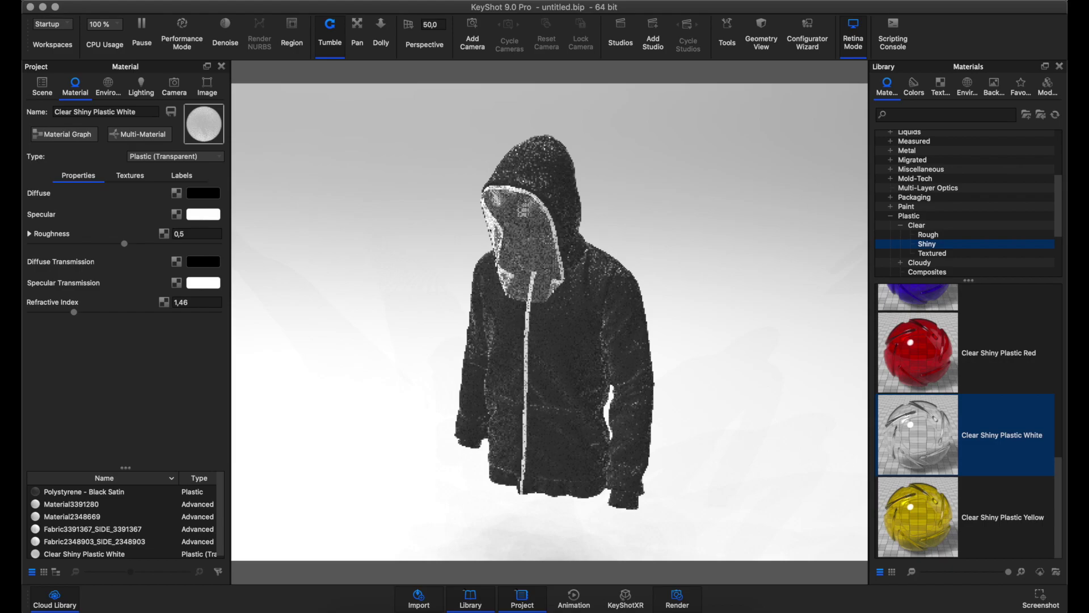
pyautogui.hotkey('ctrl', 'shift', 'z')
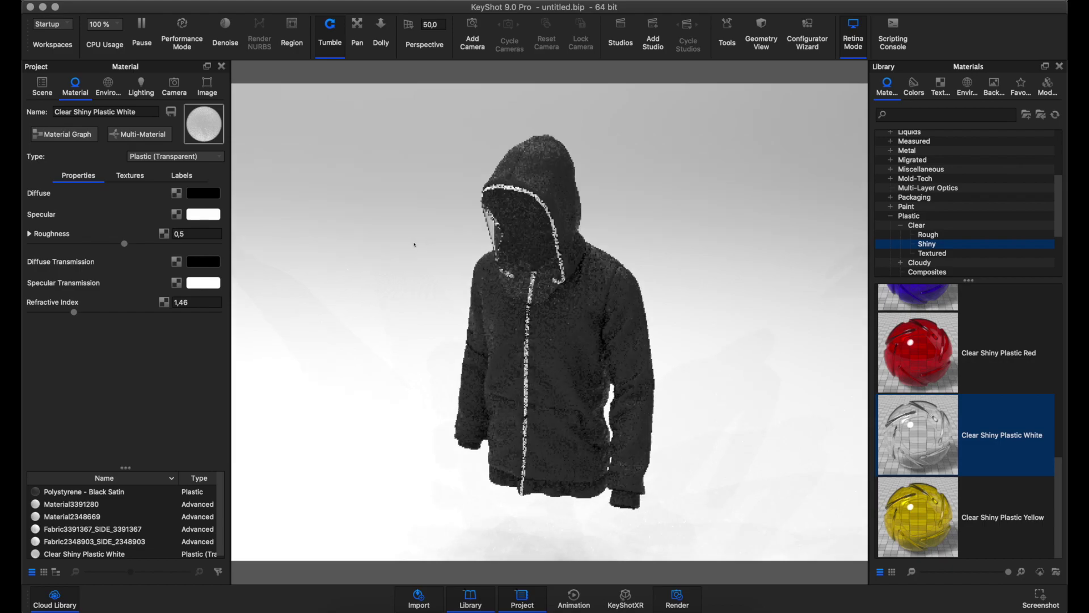
# Step: Set the clear plastic's roughness to 0.4 and switch on Performance Mode
pyautogui.click(198, 234)
pyautogui.press('BackSpace')
pyautogui.write('3')
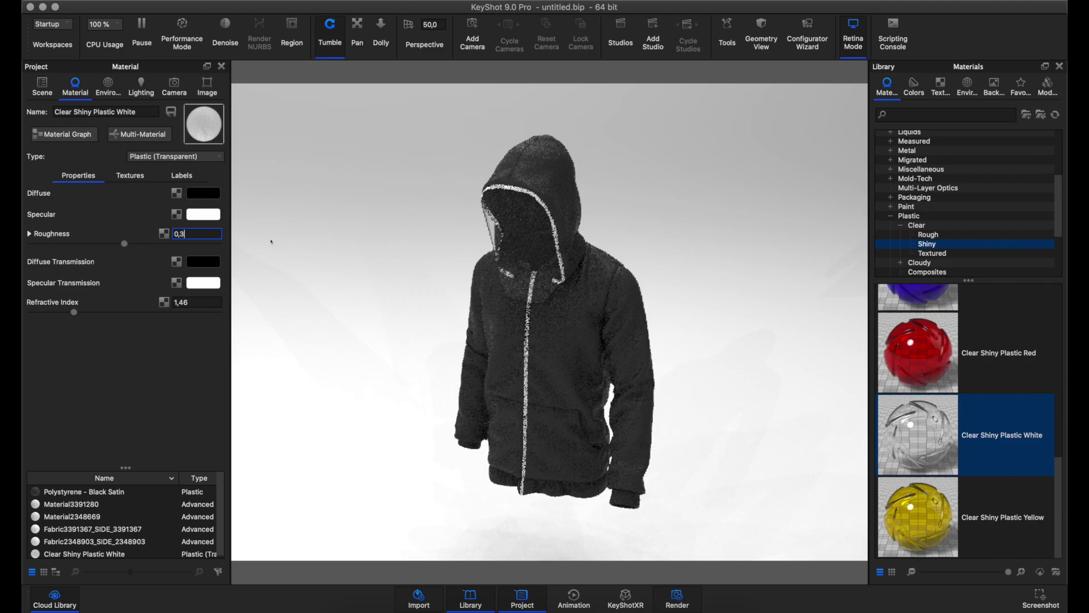
pyautogui.write('5')
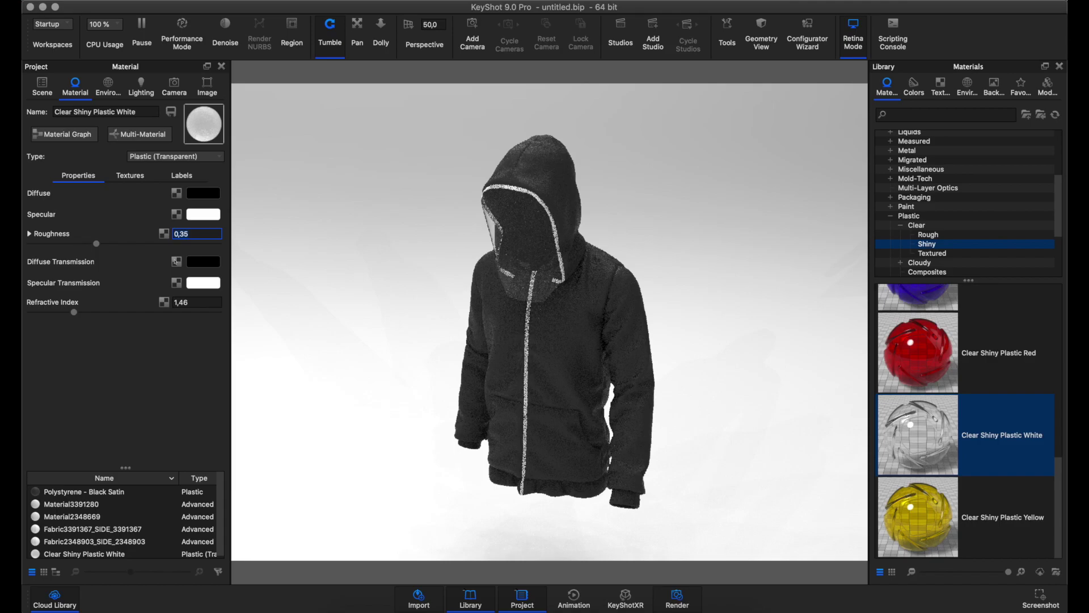
pyautogui.press('BackSpace')
pyautogui.press('BackSpace')
pyautogui.write('4')
pyautogui.press('Return')
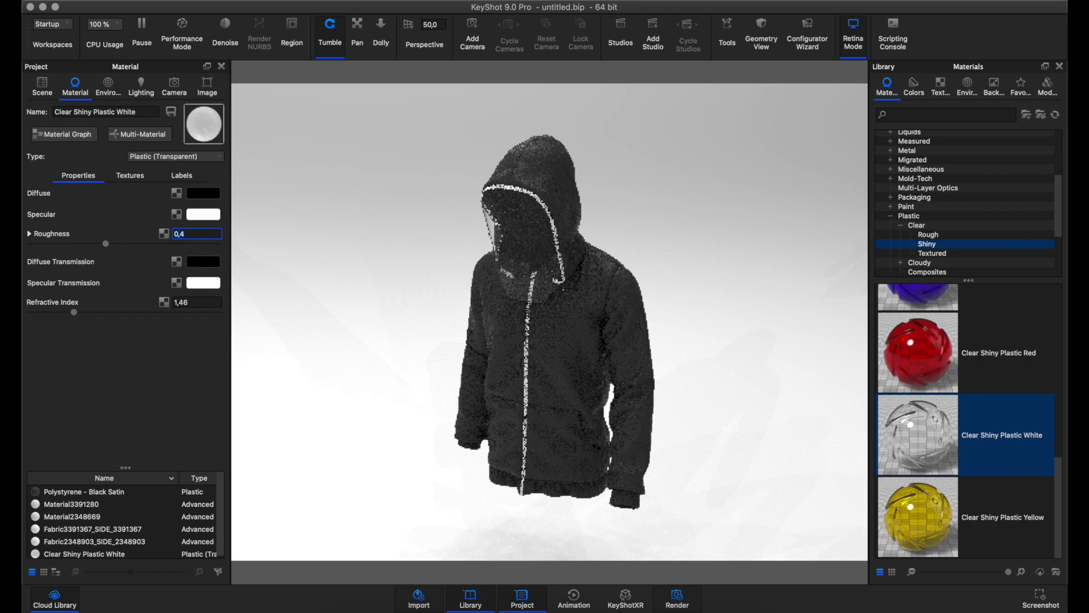
pyautogui.click(632, 218)
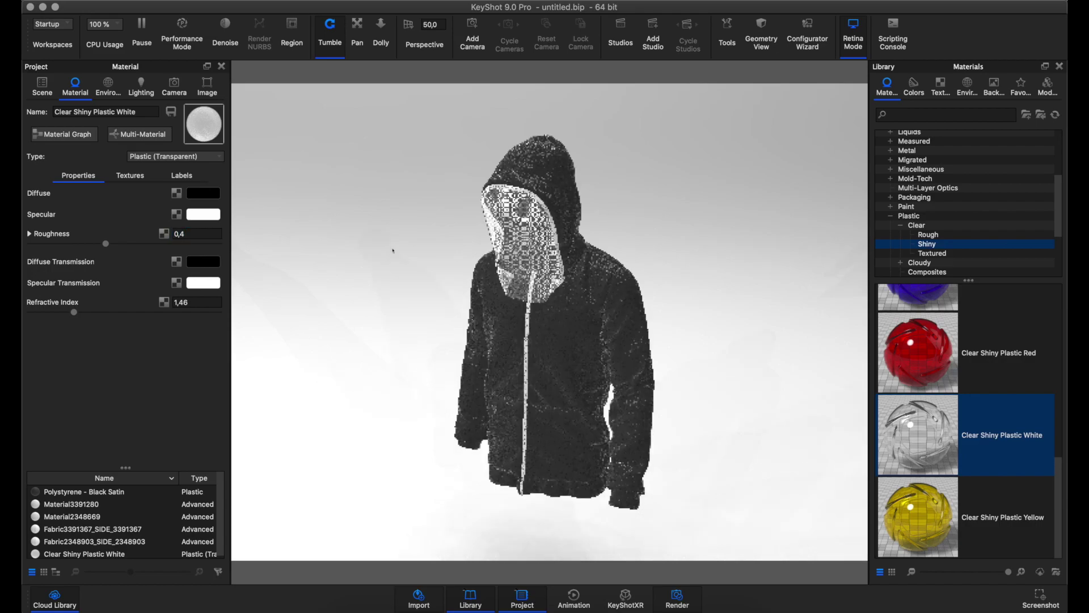
pyautogui.click(178, 35)
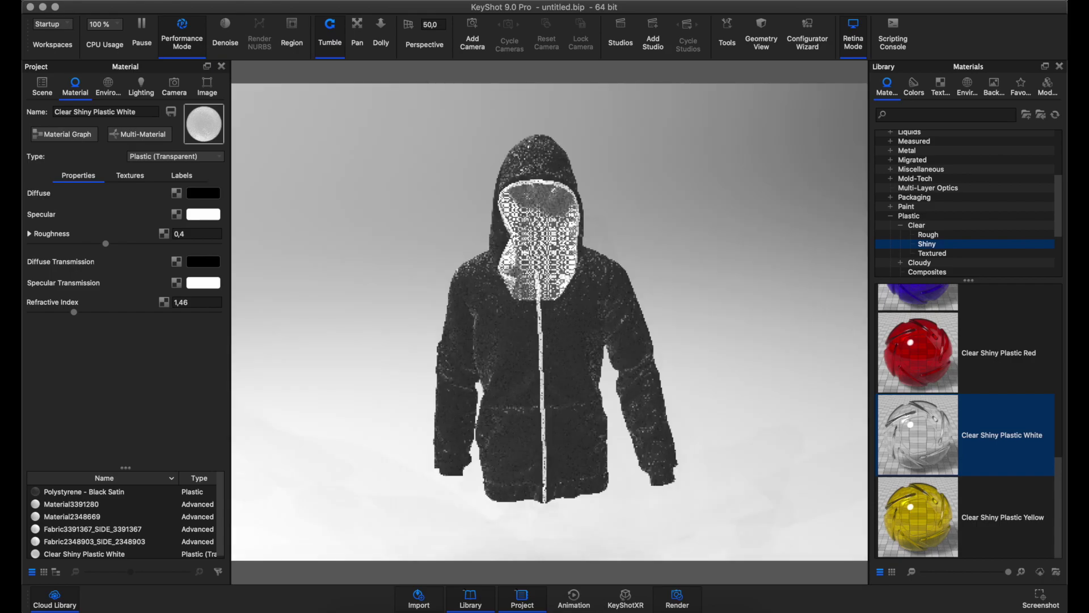
# Step: Orbit and zoom in close on the jacket's shoulder and clear hood edge
pyautogui.moveTo(651, 209)
pyautogui.mouseDown()
pyautogui.moveTo(693, 187)
pyautogui.moveTo(678, 189)
pyautogui.mouseUp()
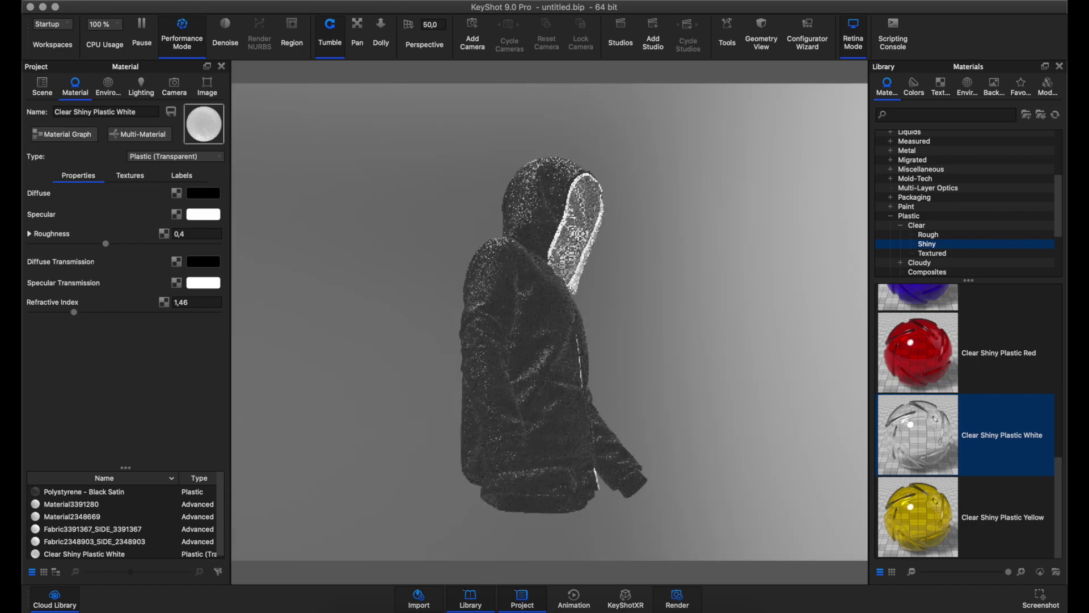
pyautogui.scroll(-3, 553, 334)
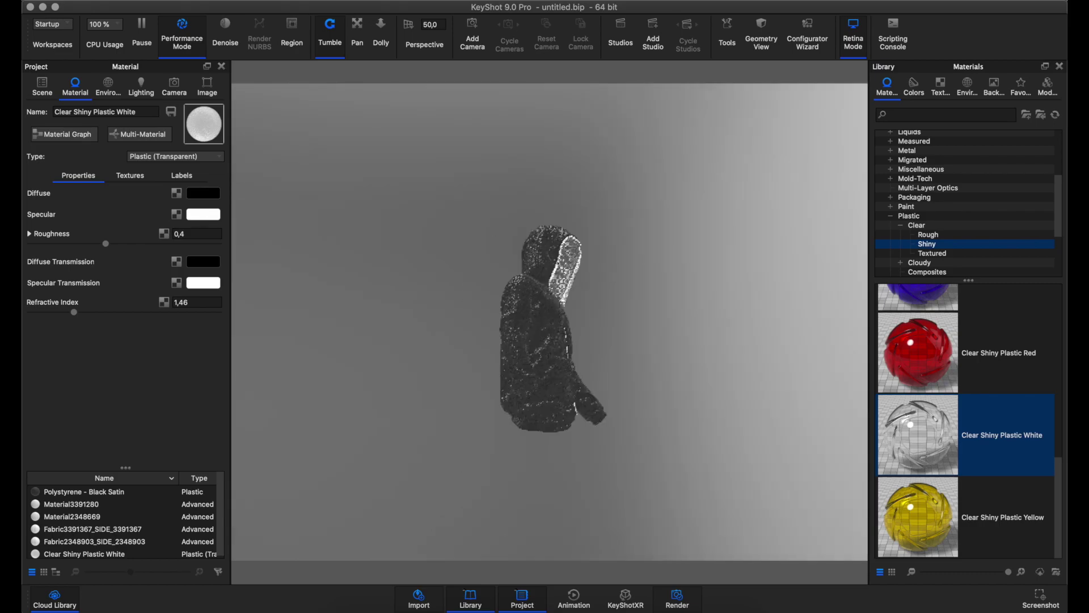
pyautogui.scroll(-2, 552, 307)
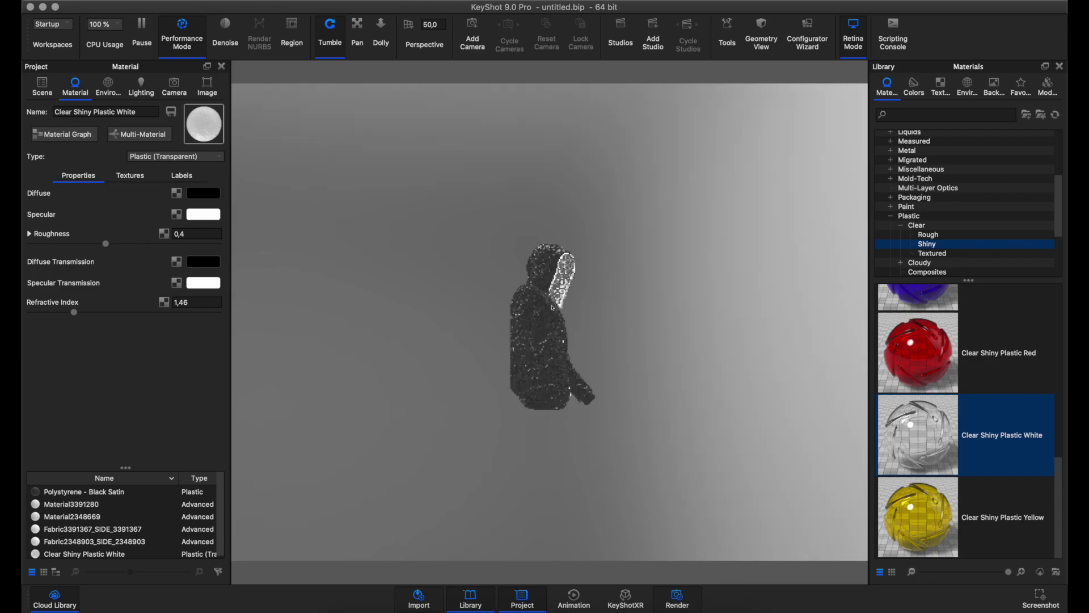
pyautogui.scroll(5, 562, 294)
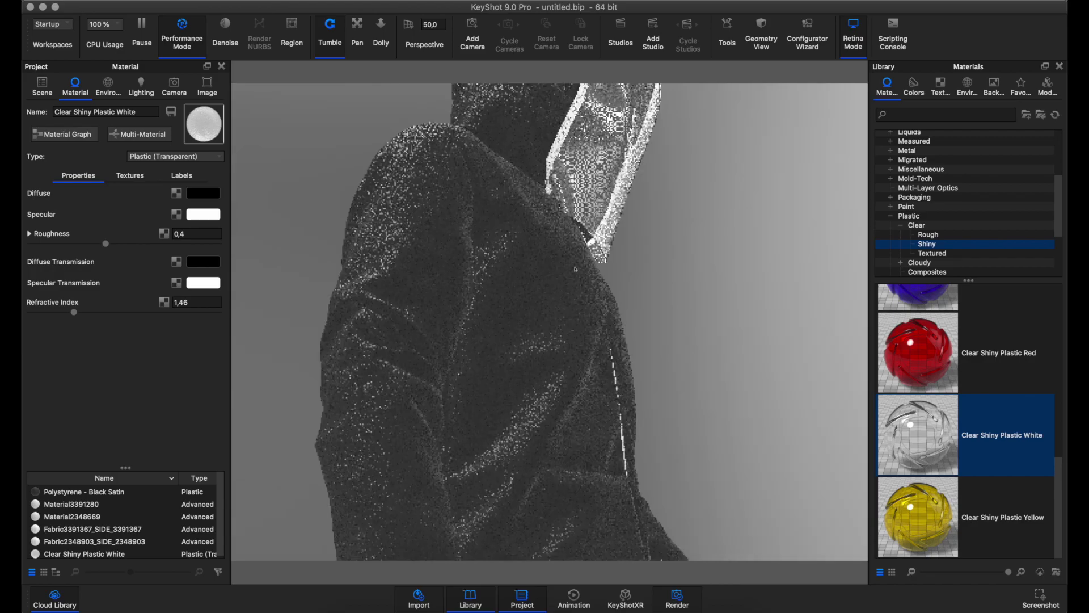
pyautogui.scroll(2, 575, 270)
pyautogui.scroll(3, 755, 197)
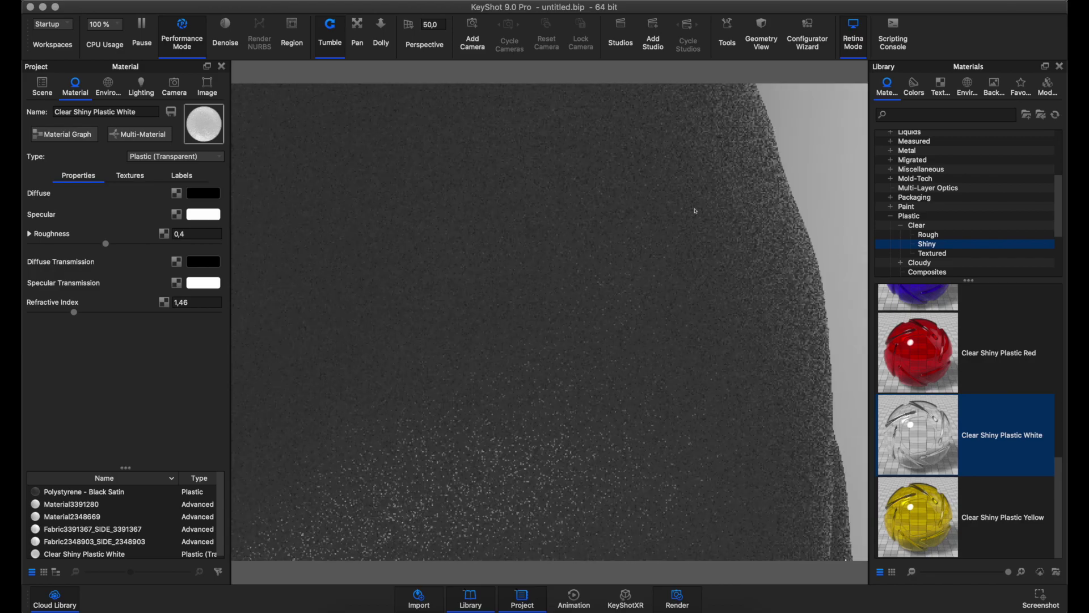
pyautogui.scroll(2, 696, 211)
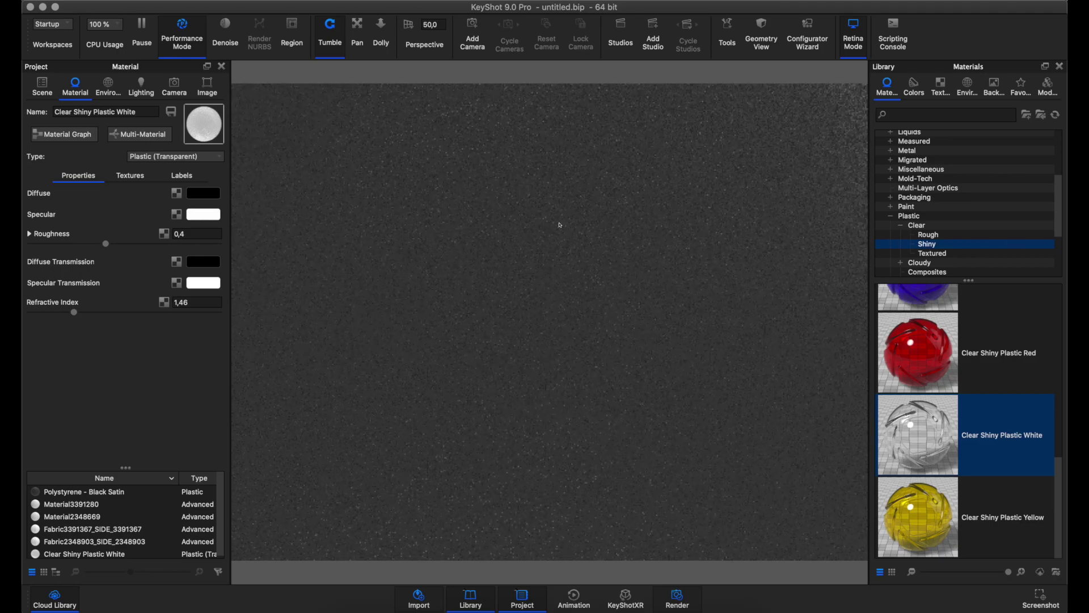
pyautogui.scroll(-2, 560, 226)
pyautogui.scroll(-2, 561, 227)
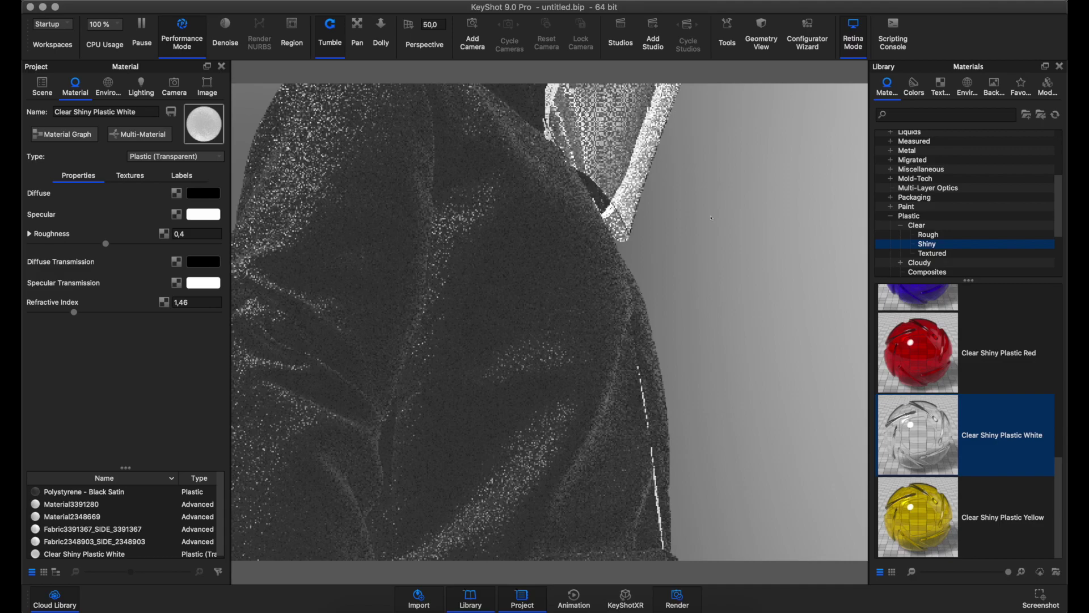
# Step: Browse Metal > Aluminum > Basic and try Aluminum Rough and Aluminum Polished on the jacket
pyautogui.moveTo(714, 226); pyautogui.dragTo(731, 238)
pyautogui.click(890, 215)
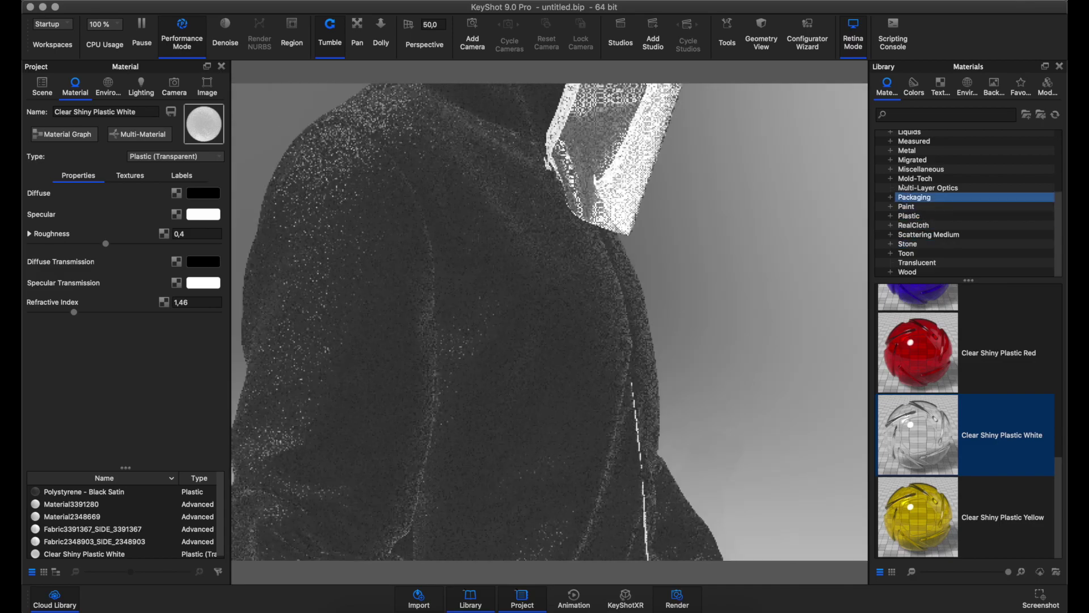
pyautogui.click(891, 150)
pyautogui.click(924, 160)
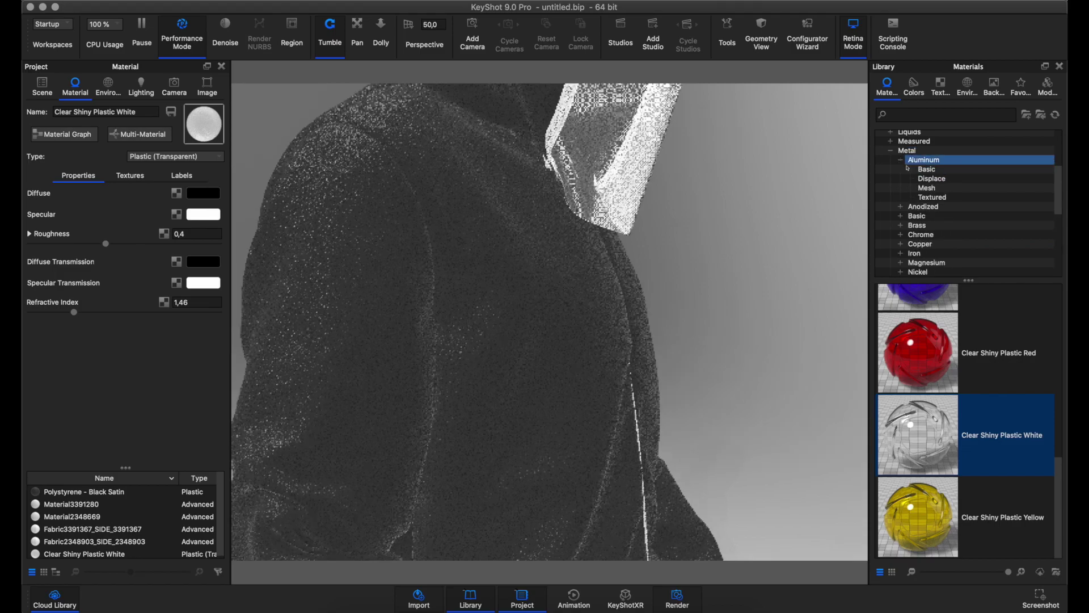
pyautogui.click(926, 170)
pyautogui.click(925, 341)
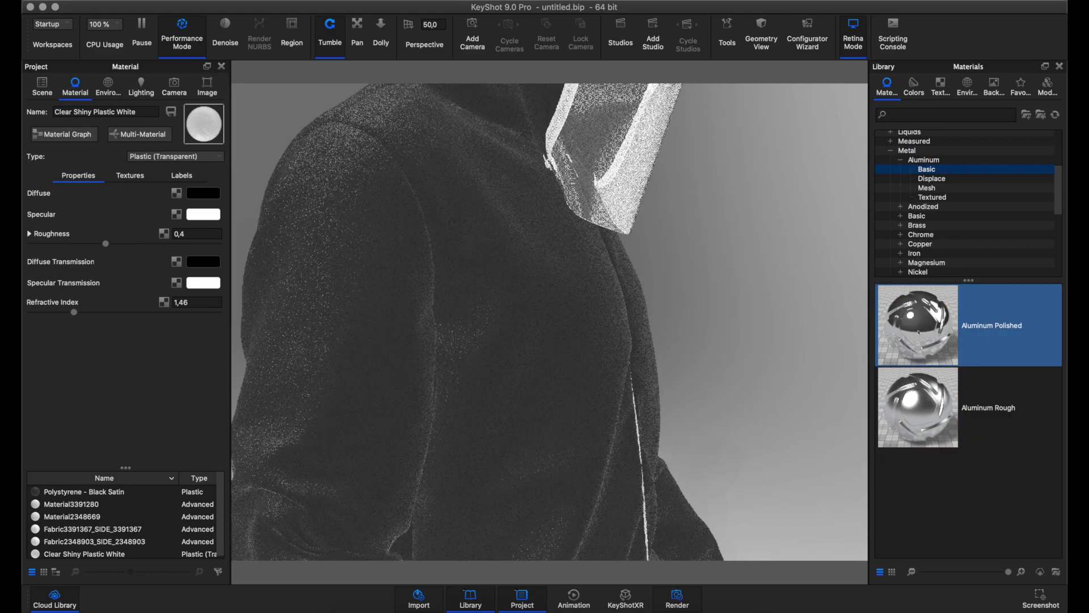
pyautogui.click(933, 428)
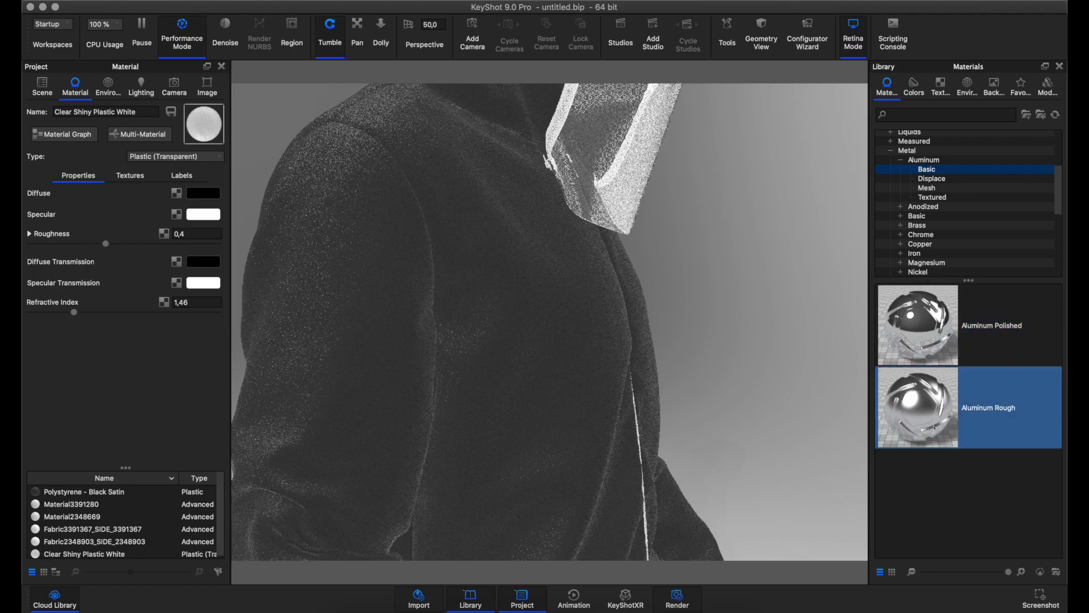
pyautogui.moveTo(855, 357); pyautogui.dragTo(656, 240)
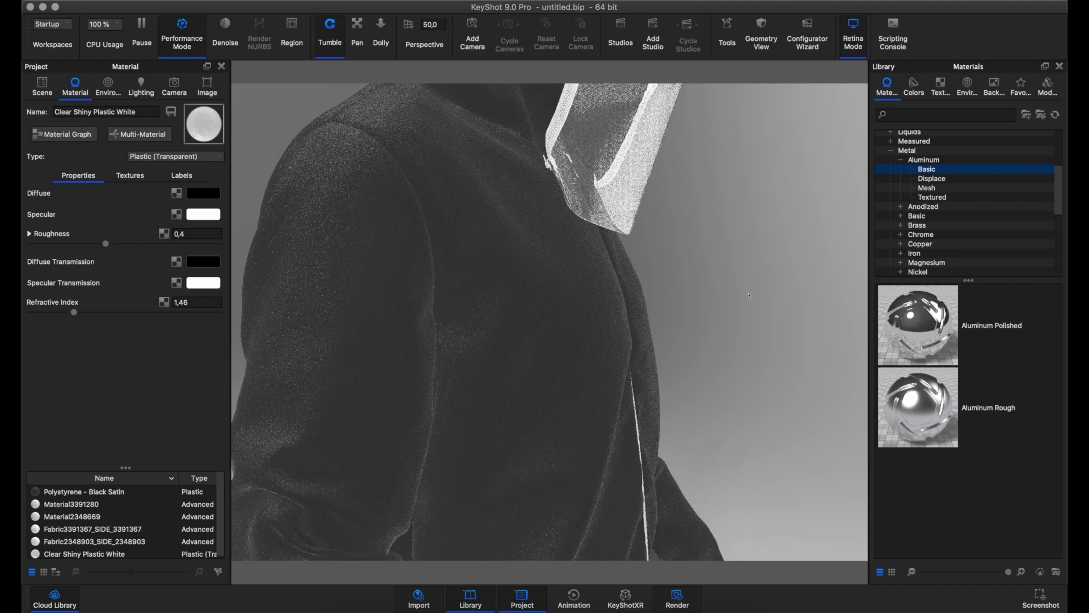
pyautogui.click(919, 332)
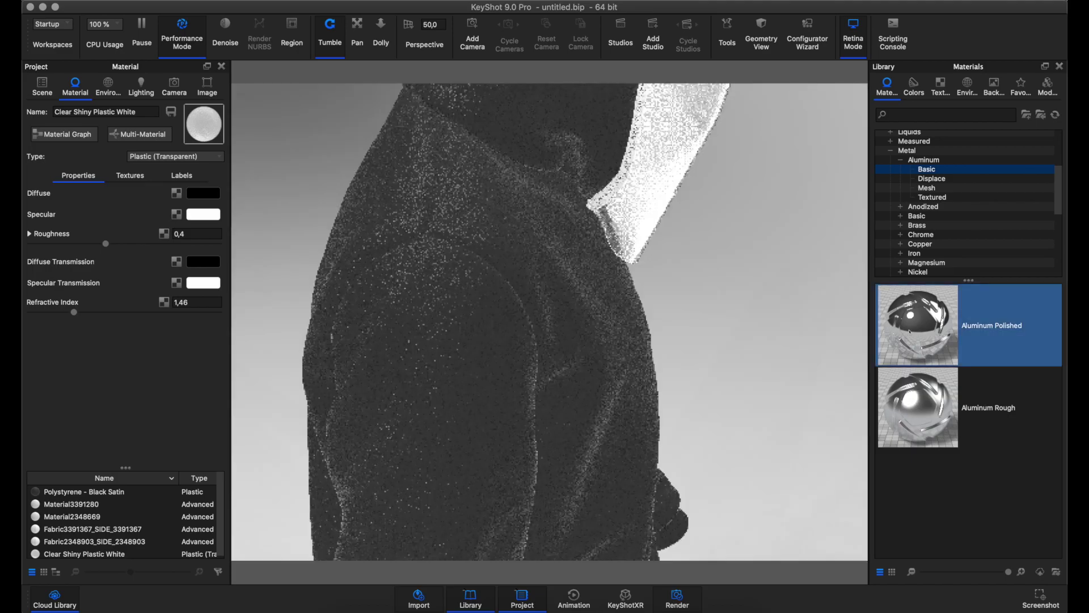
pyautogui.moveTo(794, 244); pyautogui.dragTo(800, 253)
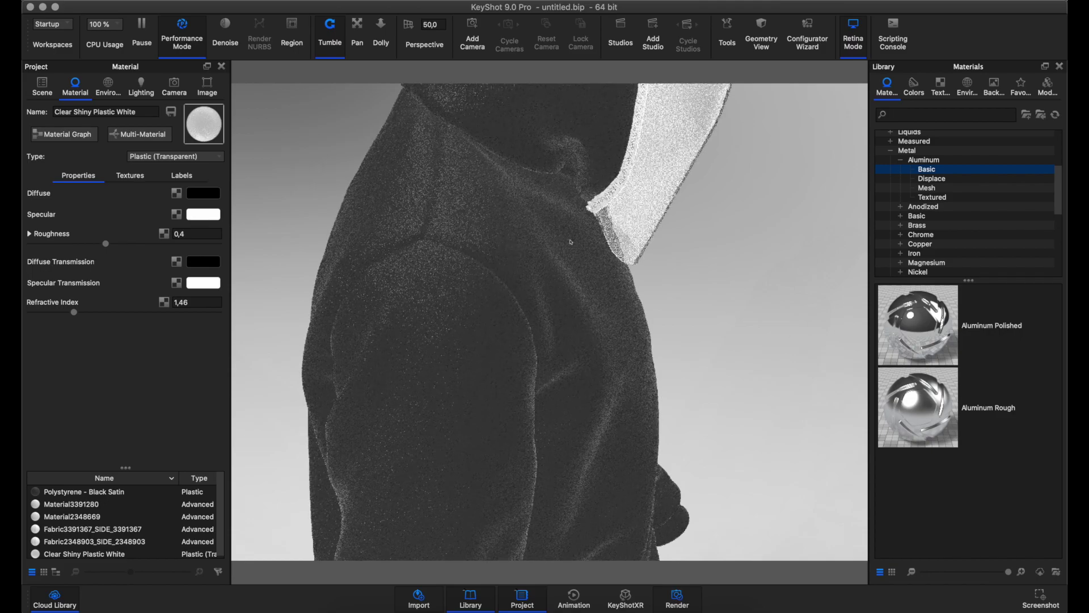
pyautogui.scroll(-2, 573, 240)
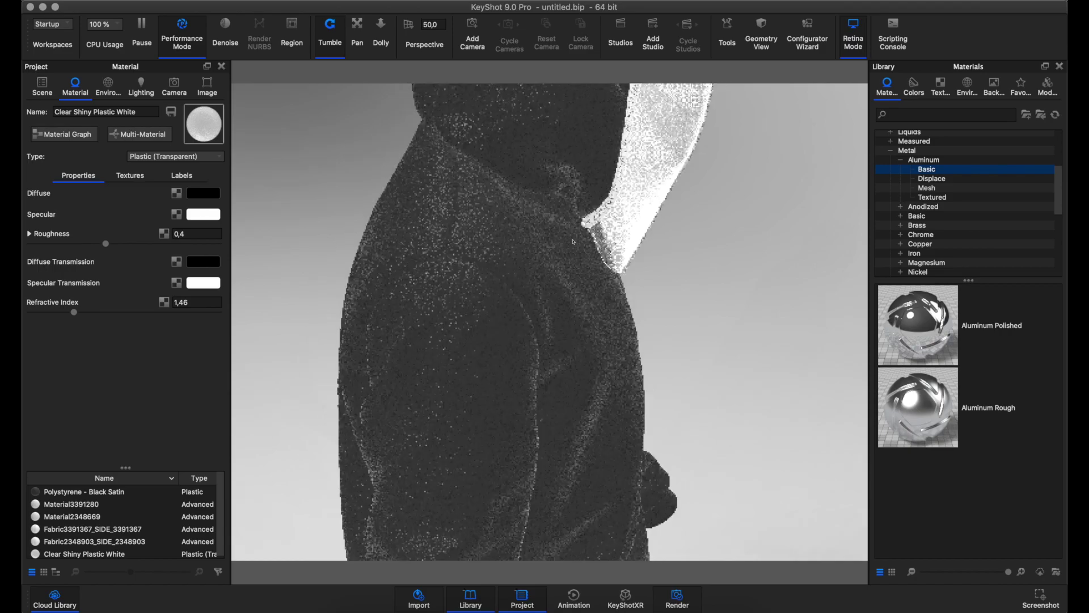
pyautogui.scroll(-1, 573, 241)
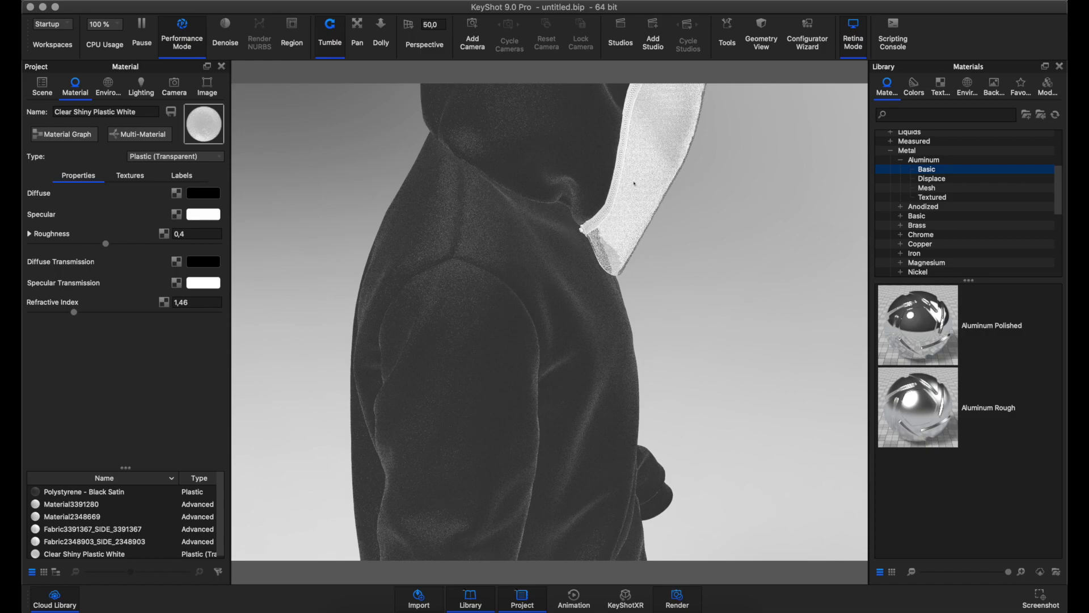
# Step: Orbit close to the collar and apply Aluminum Rough to part of the jacket
pyautogui.moveTo(662, 164); pyautogui.dragTo(689, 159)
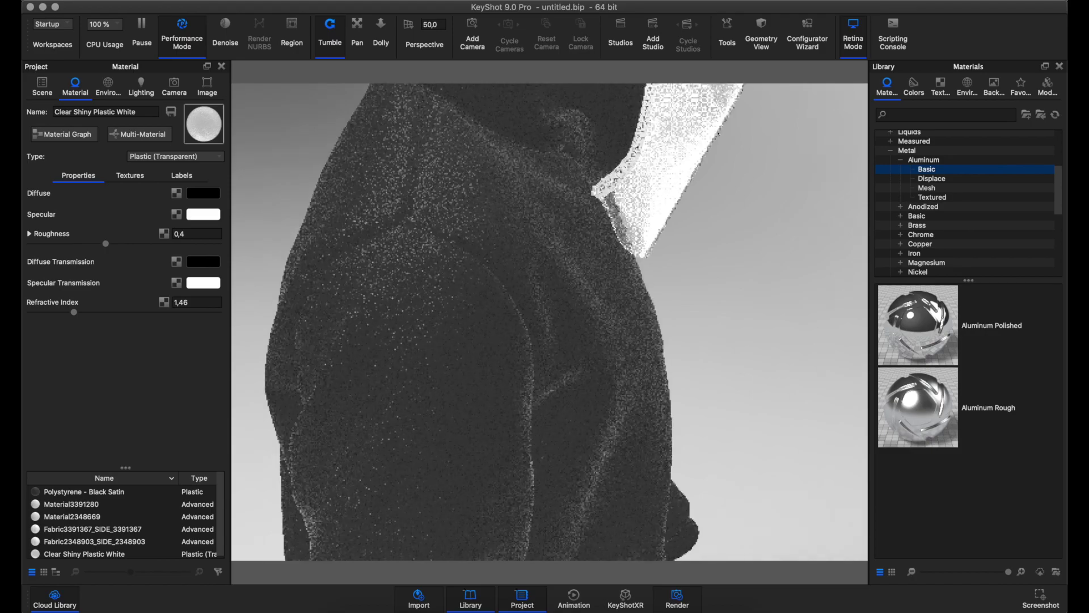
pyautogui.moveTo(747, 121)
pyautogui.mouseDown()
pyautogui.moveTo(762, 113)
pyautogui.moveTo(738, 216)
pyautogui.mouseUp()
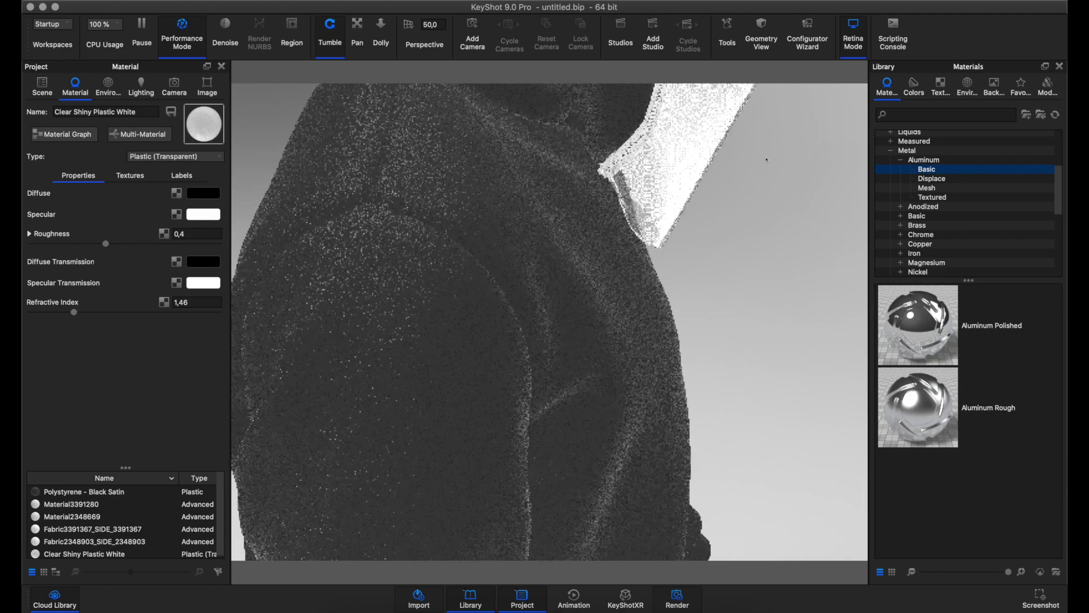
pyautogui.moveTo(767, 159); pyautogui.dragTo(765, 172)
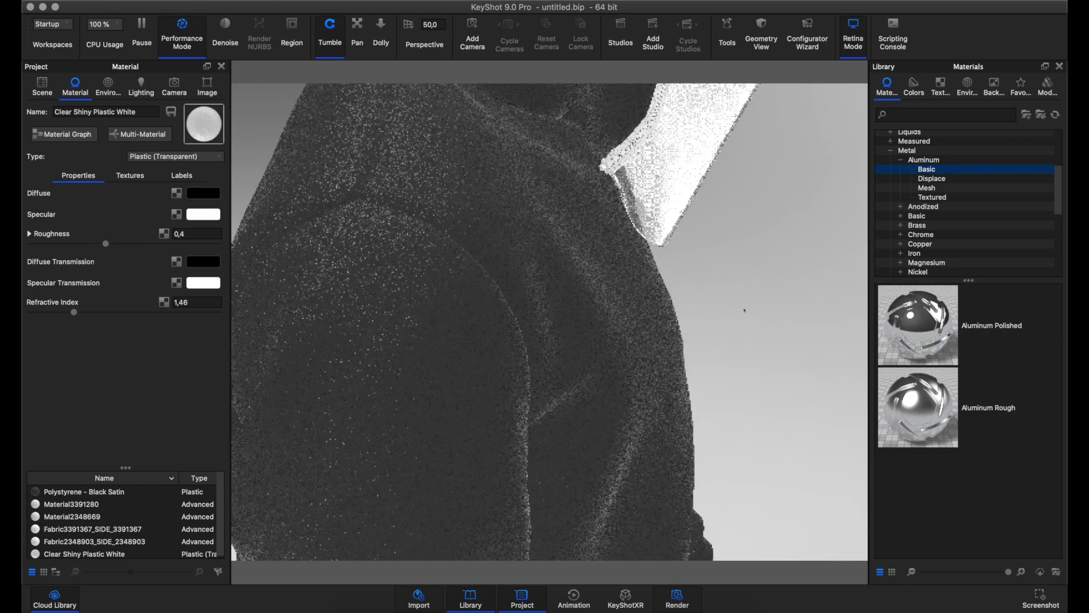
pyautogui.scroll(-2, 744, 310)
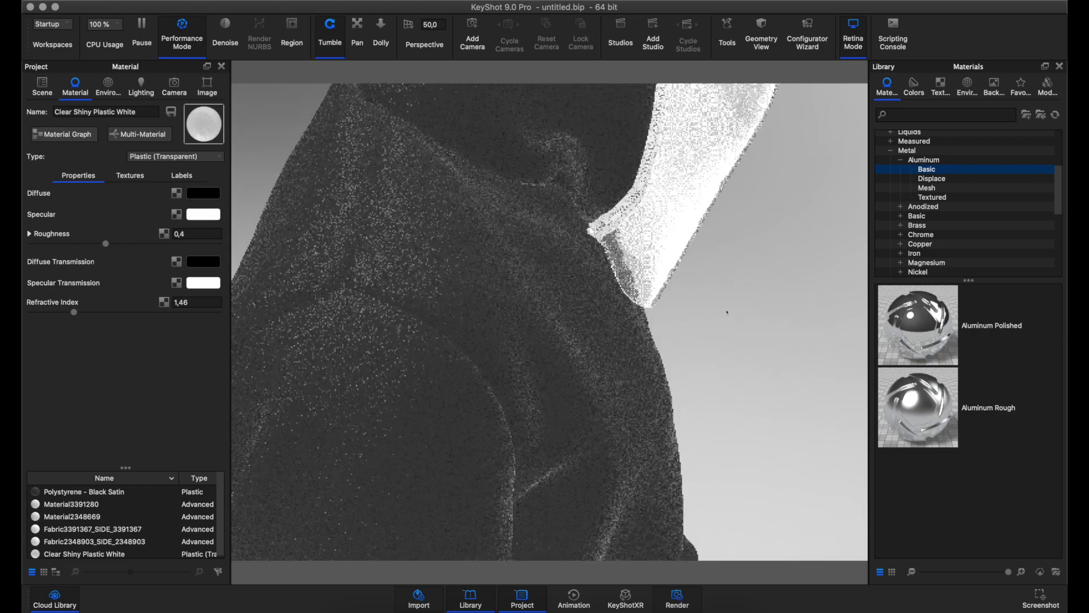
pyautogui.moveTo(727, 313); pyautogui.dragTo(708, 301)
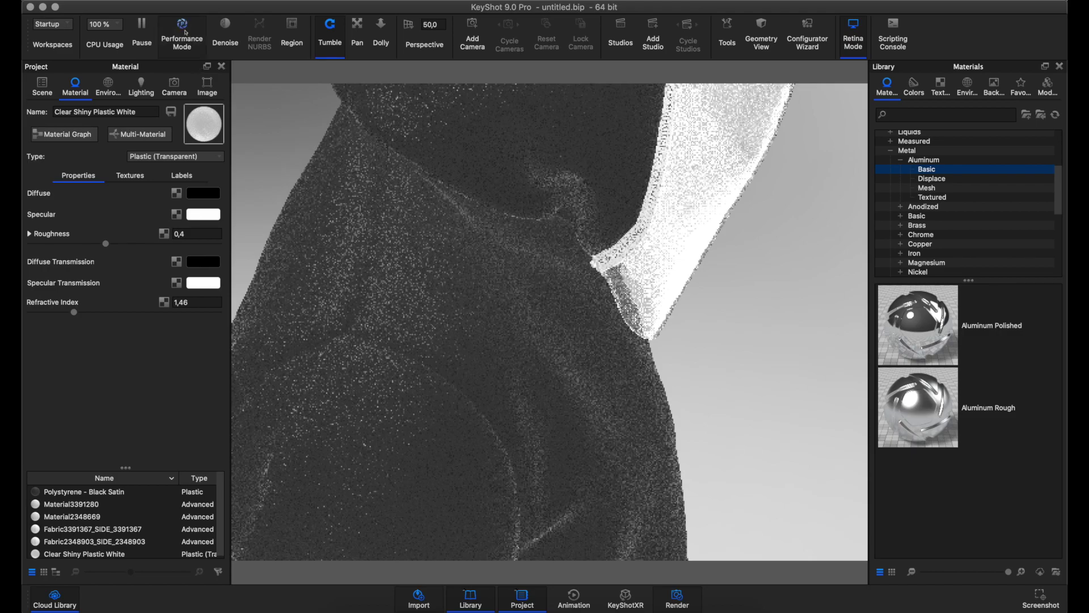
pyautogui.click(193, 50)
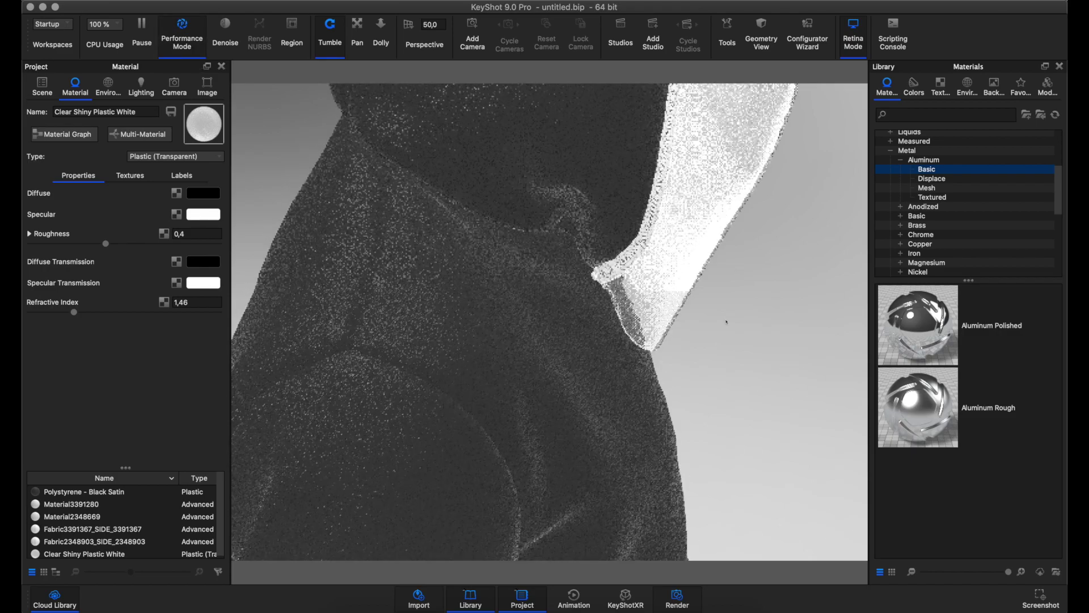
pyautogui.moveTo(918, 407)
pyautogui.mouseDown()
pyautogui.moveTo(600, 284)
pyautogui.moveTo(601, 313)
pyautogui.mouseUp()
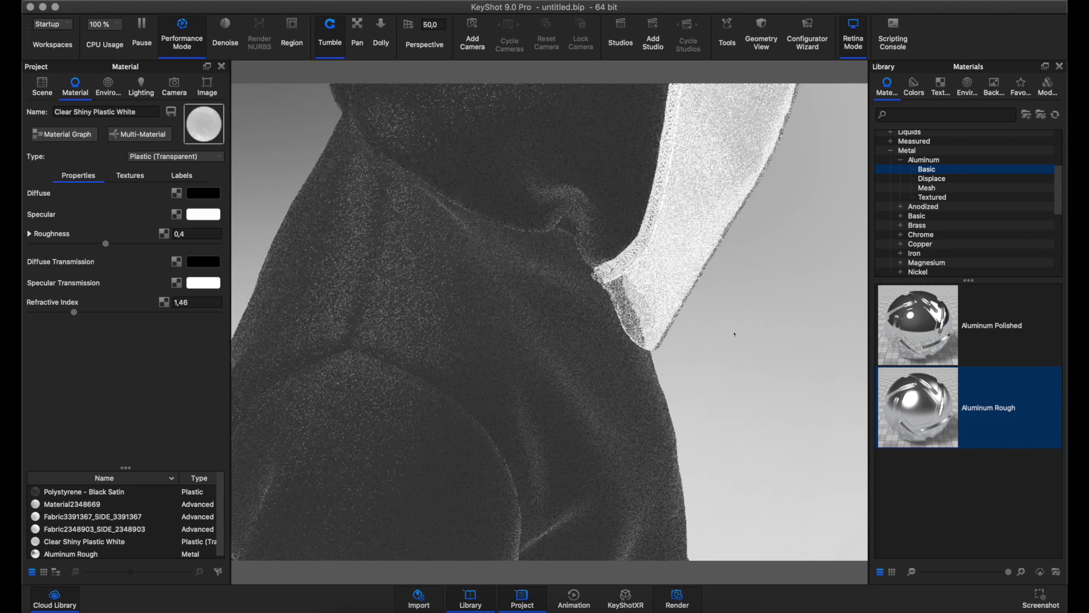
pyautogui.moveTo(744, 374); pyautogui.dragTo(744, 370)
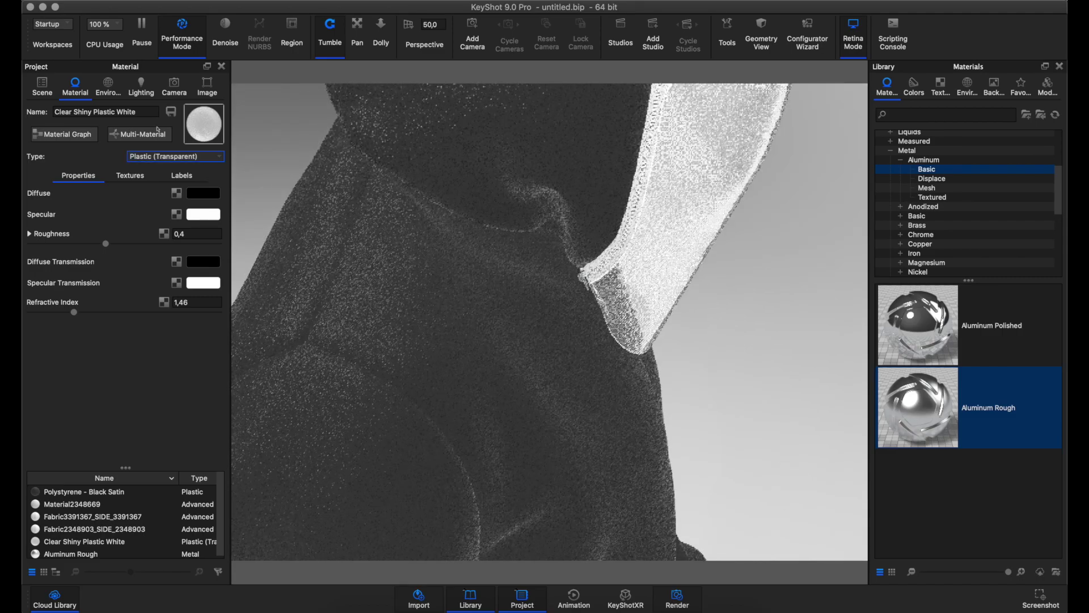
# Step: Select chaqueta_final2 in the Scene tree and center and fit it in view
pyautogui.click(175, 88)
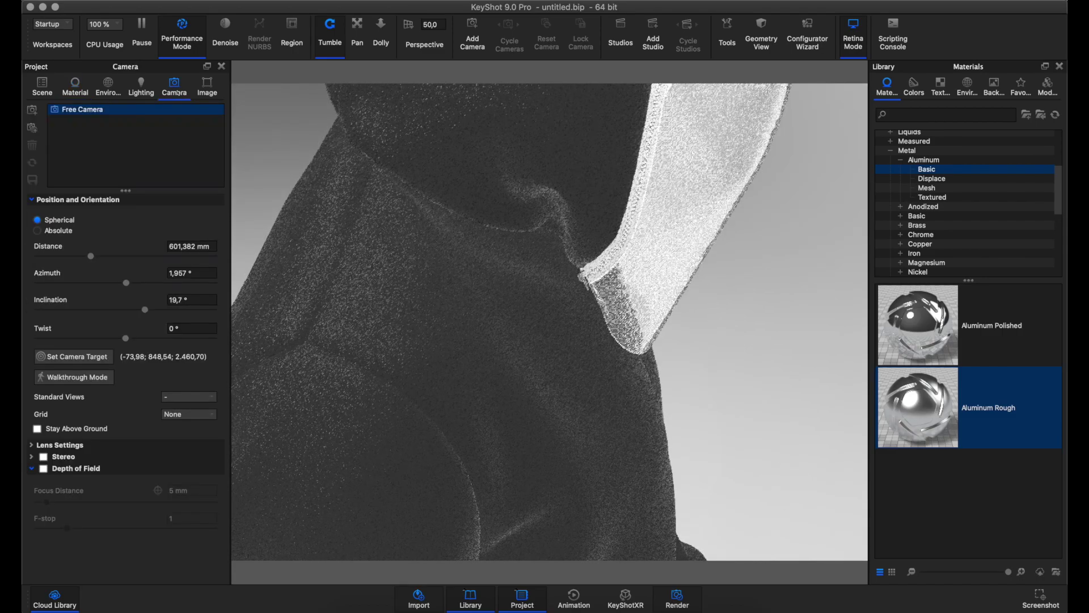
pyautogui.click(42, 86)
pyautogui.click(101, 153)
pyautogui.rightClick(138, 159)
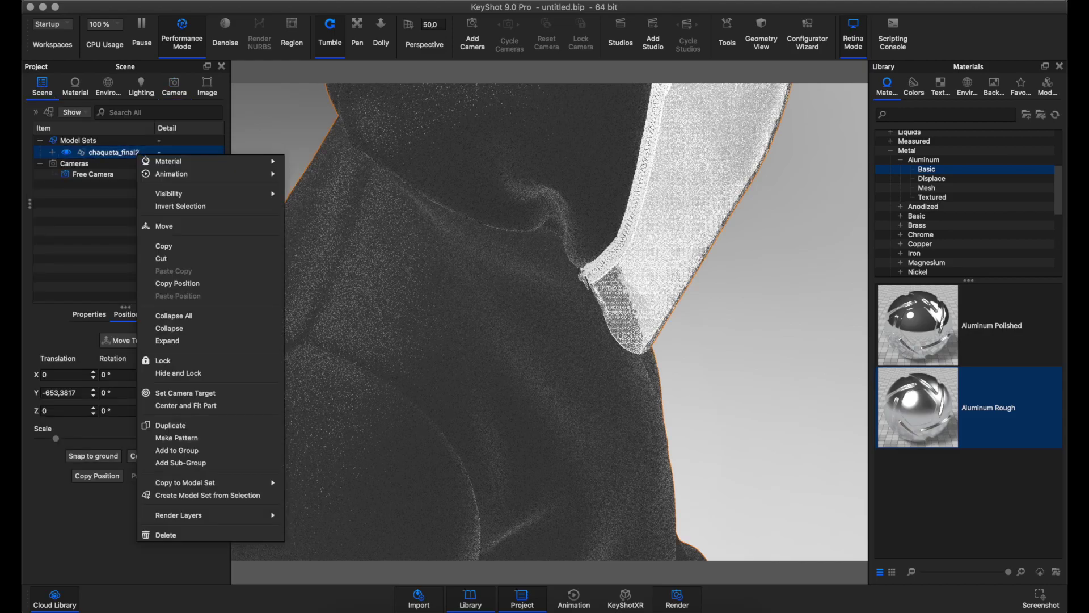
pyautogui.rightClick(729, 306)
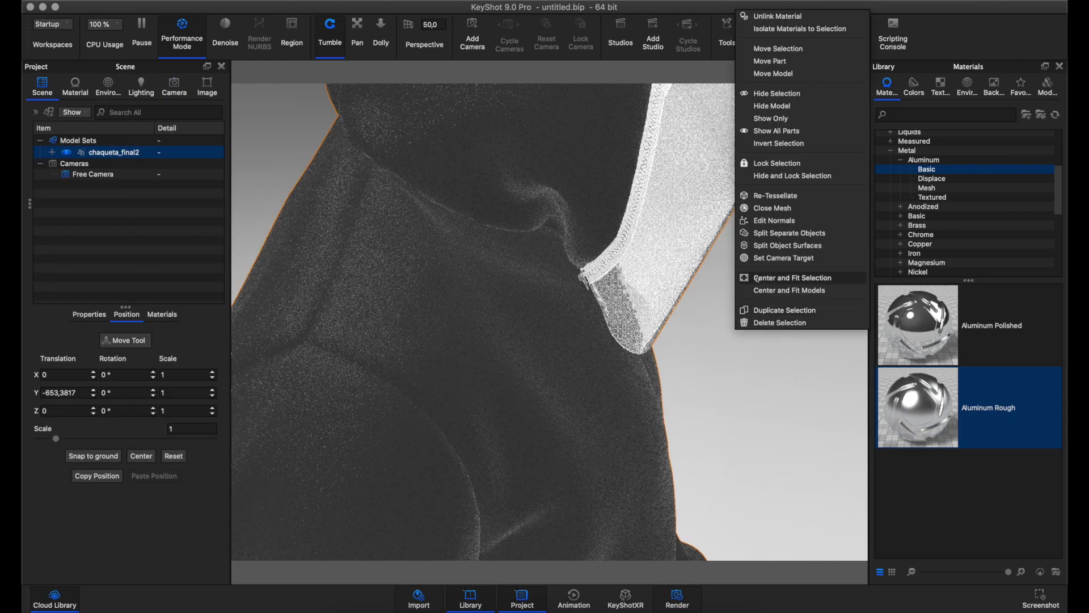
pyautogui.press('Escape')
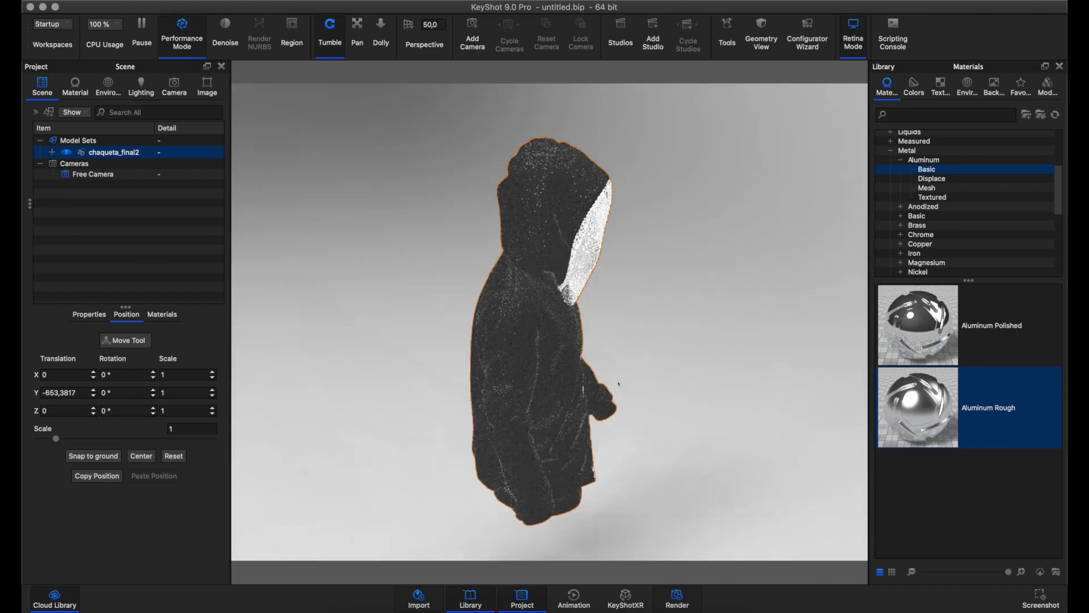
pyautogui.press('super+Tab')
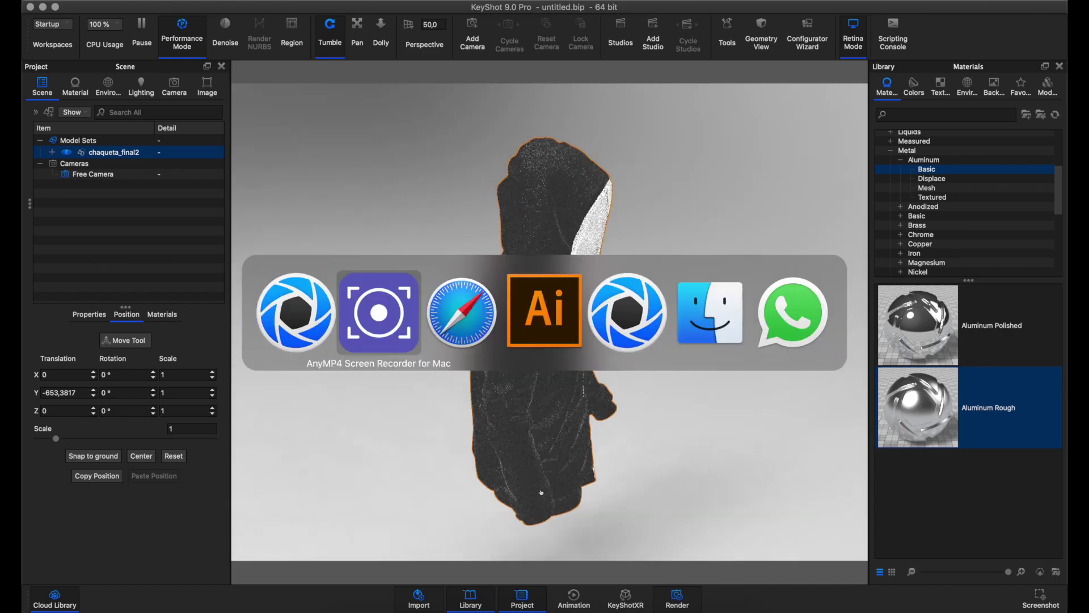
pyautogui.press('super+Tab')
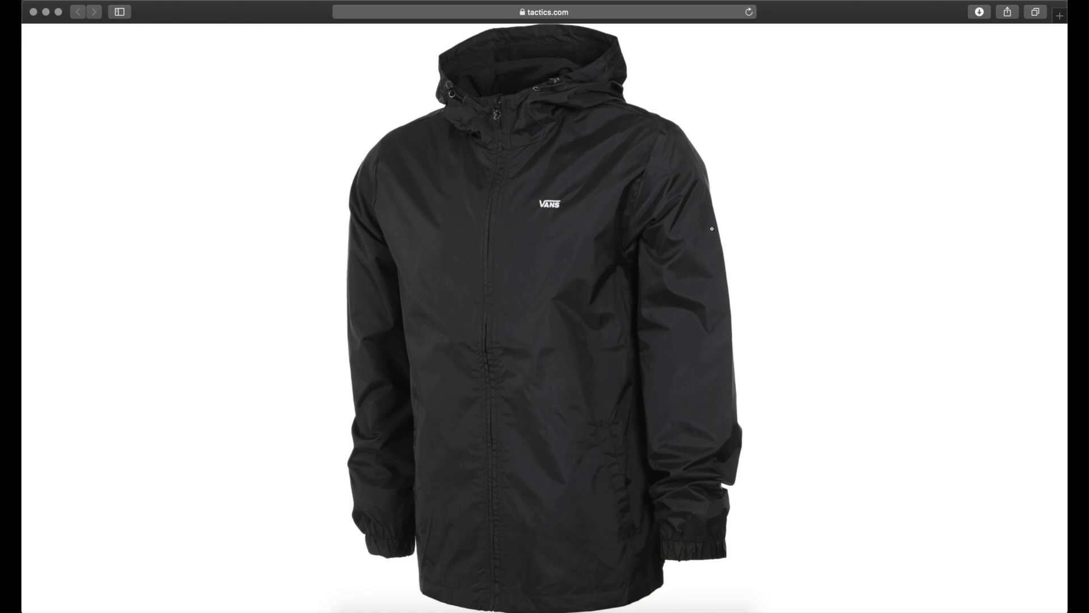
pyautogui.press('super+Tab')
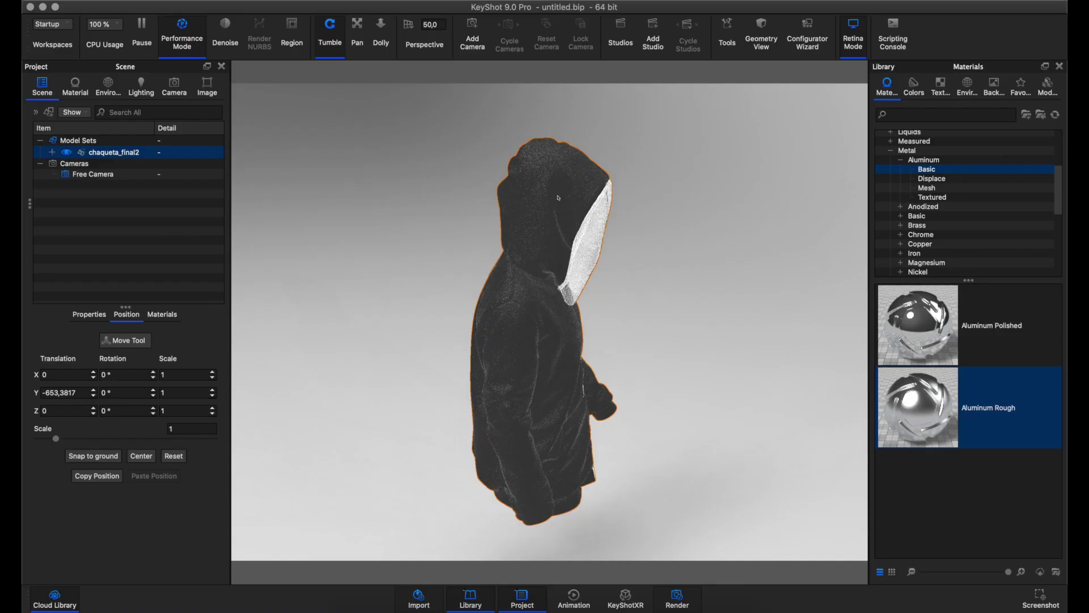
# Step: Show the camera position settings and orbit the hoodie to a front-left three-quarter view
pyautogui.click(175, 90)
pyautogui.moveTo(713, 335); pyautogui.dragTo(502, 346)
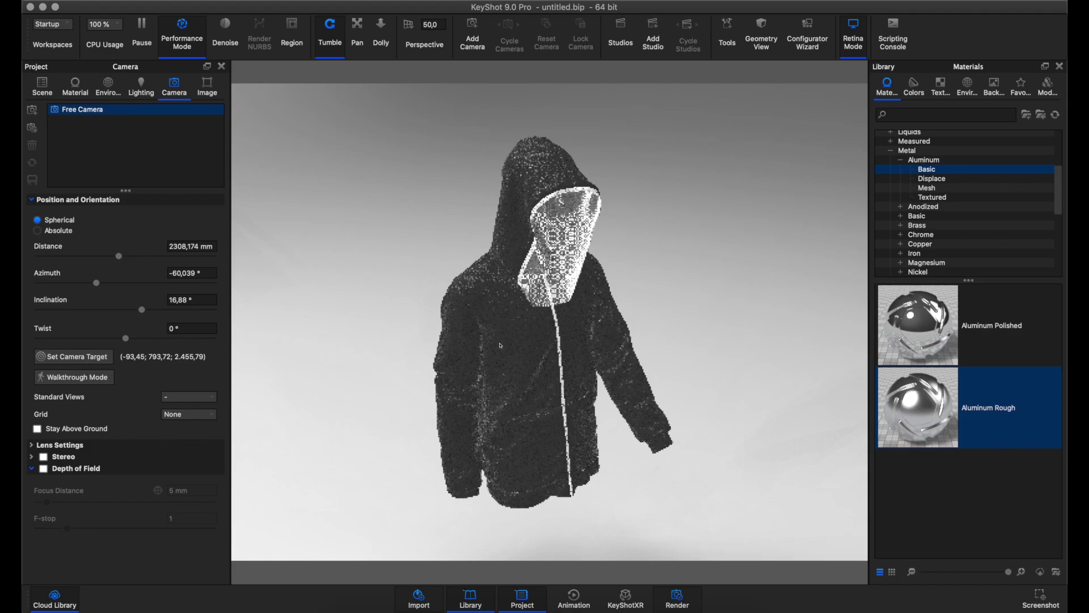
pyautogui.moveTo(486, 320)
pyautogui.mouseDown()
pyautogui.moveTo(451, 268)
pyautogui.moveTo(604, 276)
pyautogui.mouseUp()
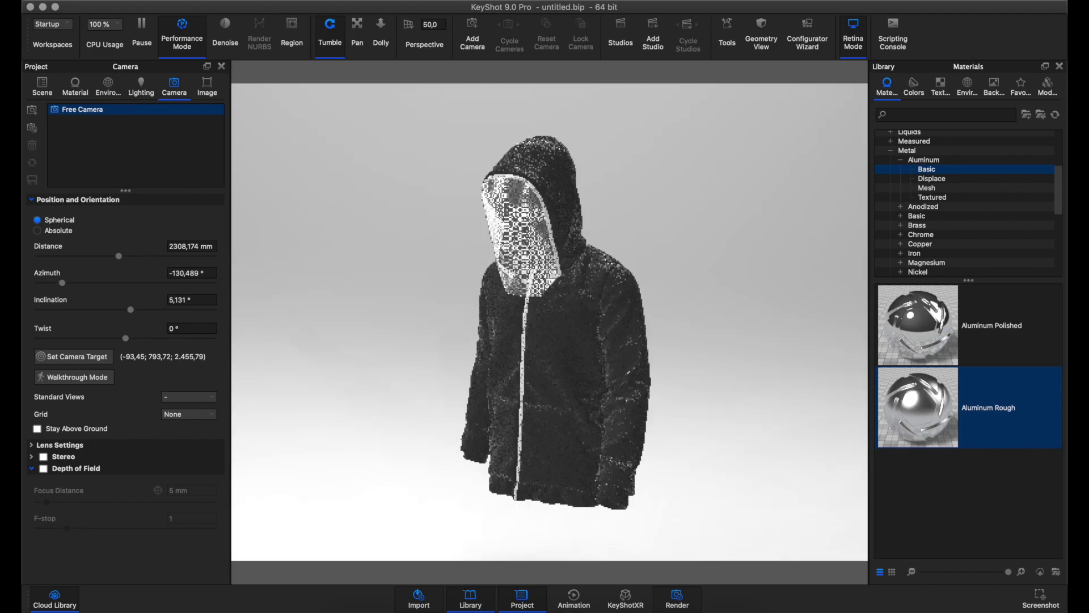
pyautogui.moveTo(675, 321); pyautogui.dragTo(730, 330)
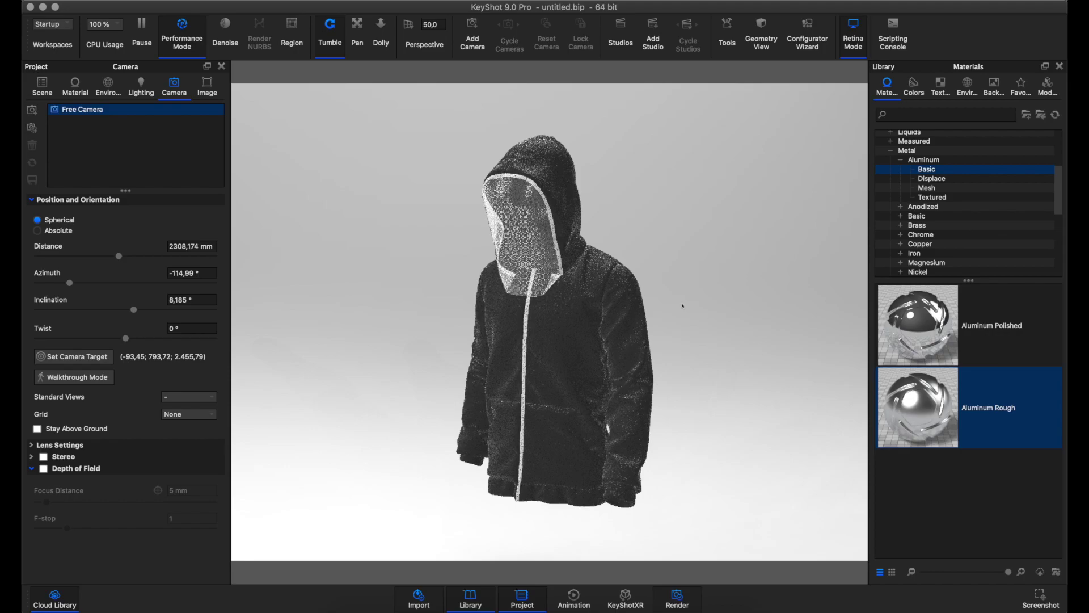
pyautogui.moveTo(649, 330); pyautogui.dragTo(647, 311)
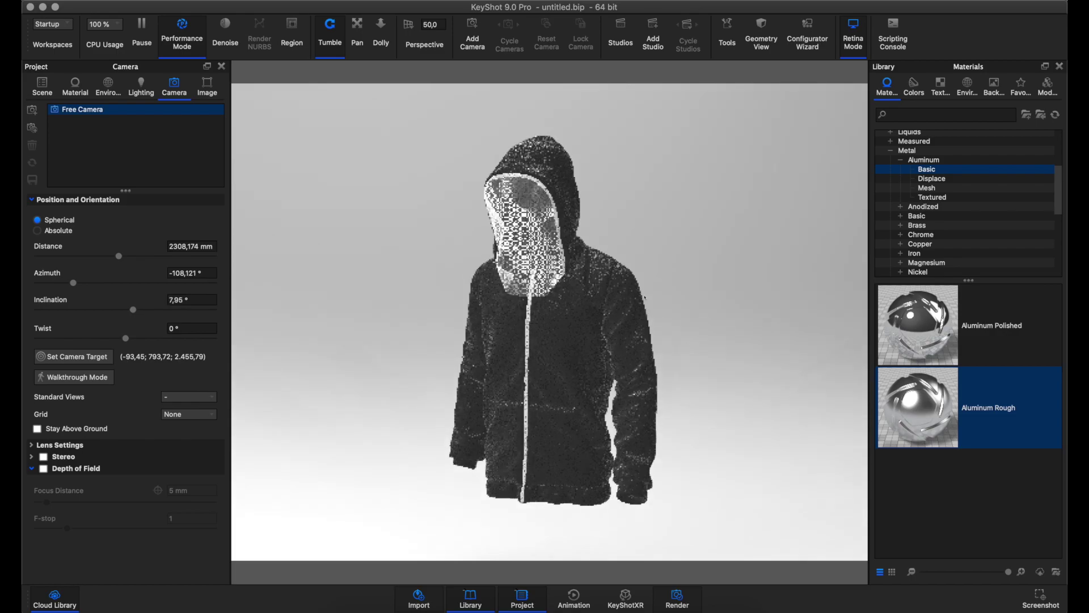
pyautogui.moveTo(698, 275)
pyautogui.mouseDown(button='middle')
pyautogui.moveTo(749, 282)
pyautogui.moveTo(772, 301)
pyautogui.moveTo(682, 288)
pyautogui.moveTo(770, 290)
pyautogui.moveTo(691, 289)
pyautogui.mouseUp(button='middle')
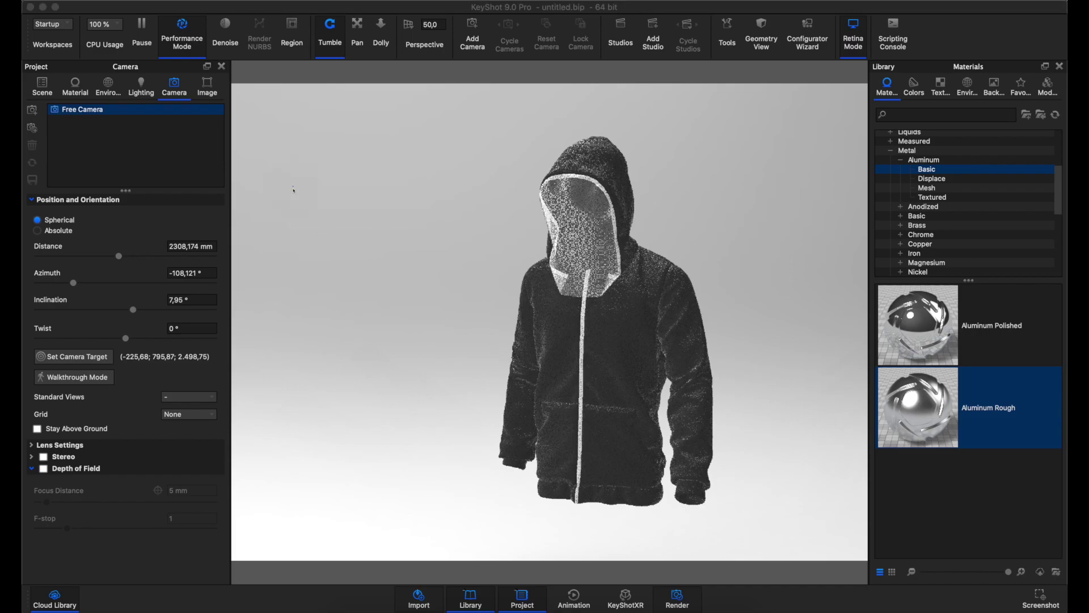
# Step: Shift the hoodie right of centre at a low angle (azimuth about −117°, inclination 8.9°)
pyautogui.moveTo(260, 144); pyautogui.dragTo(470, 491)
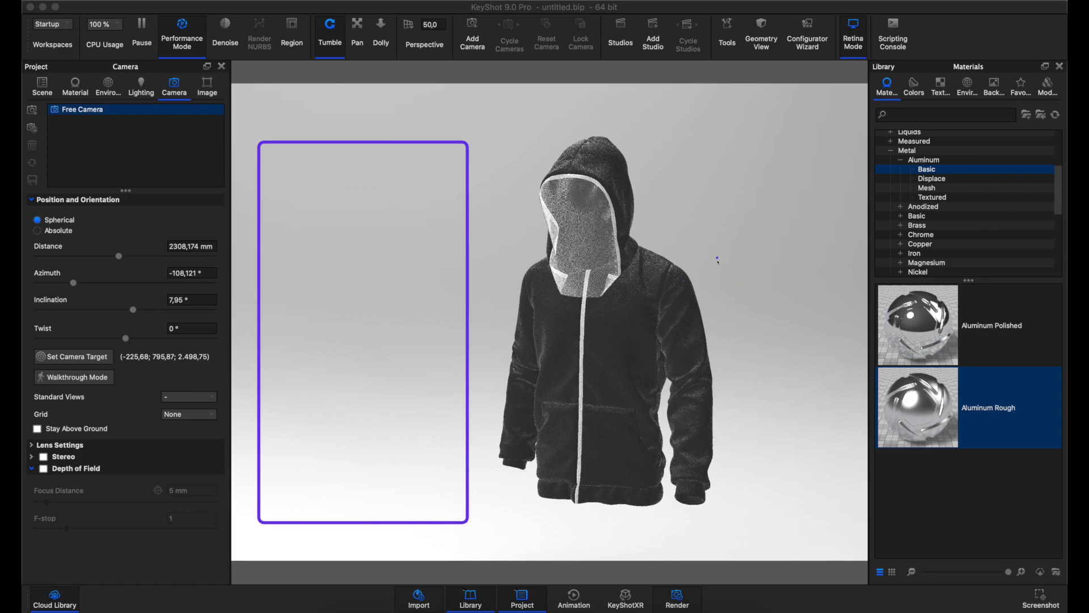
pyautogui.moveTo(703, 177); pyautogui.dragTo(612, 269)
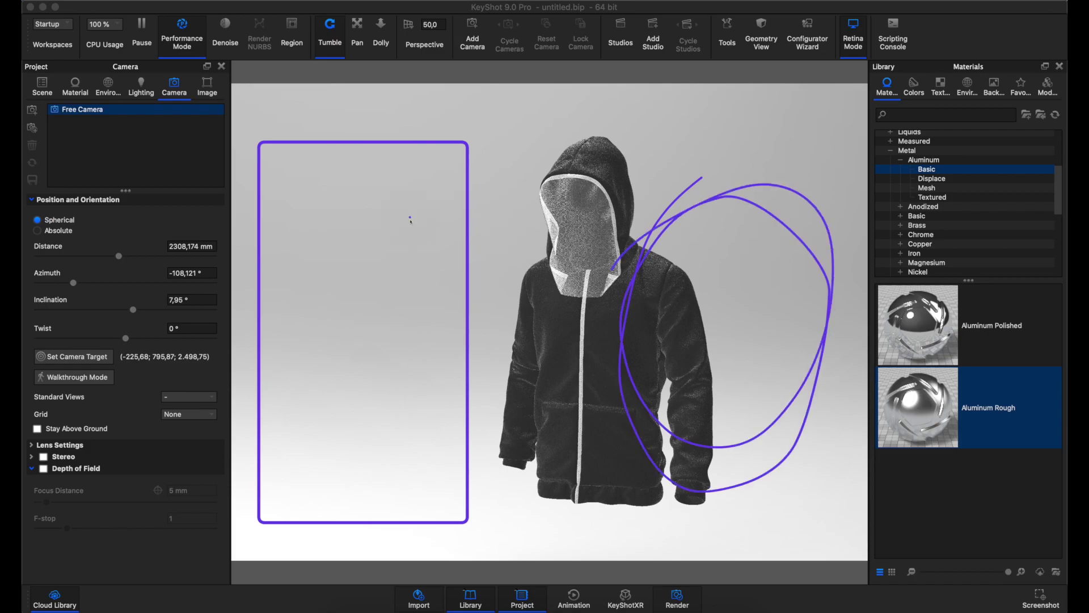
pyautogui.moveTo(410, 218); pyautogui.dragTo(636, 258)
pyautogui.moveTo(384, 322); pyautogui.dragTo(573, 313)
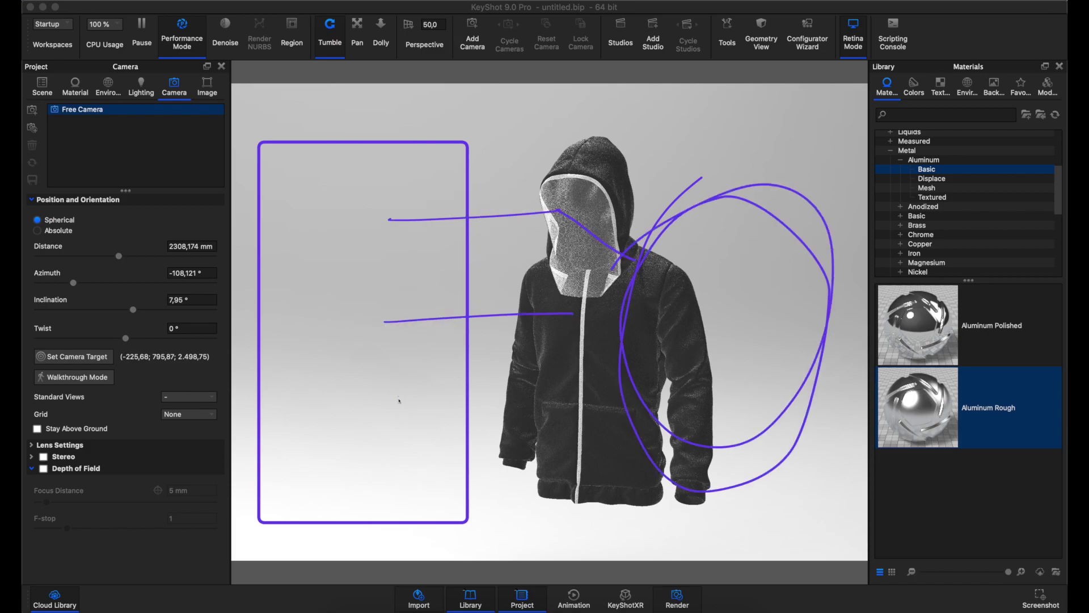
pyautogui.moveTo(399, 395); pyautogui.dragTo(644, 353)
pyautogui.press('Escape')
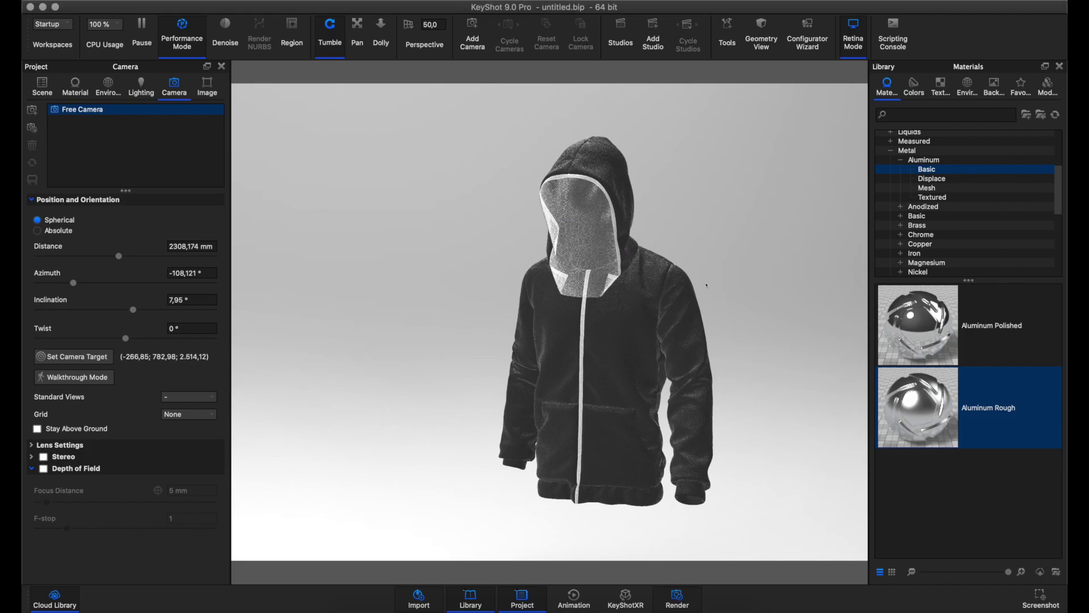
pyautogui.moveTo(720, 283)
pyautogui.mouseDown(button='middle')
pyautogui.moveTo(754, 294)
pyautogui.moveTo(745, 271)
pyautogui.mouseUp(button='middle')
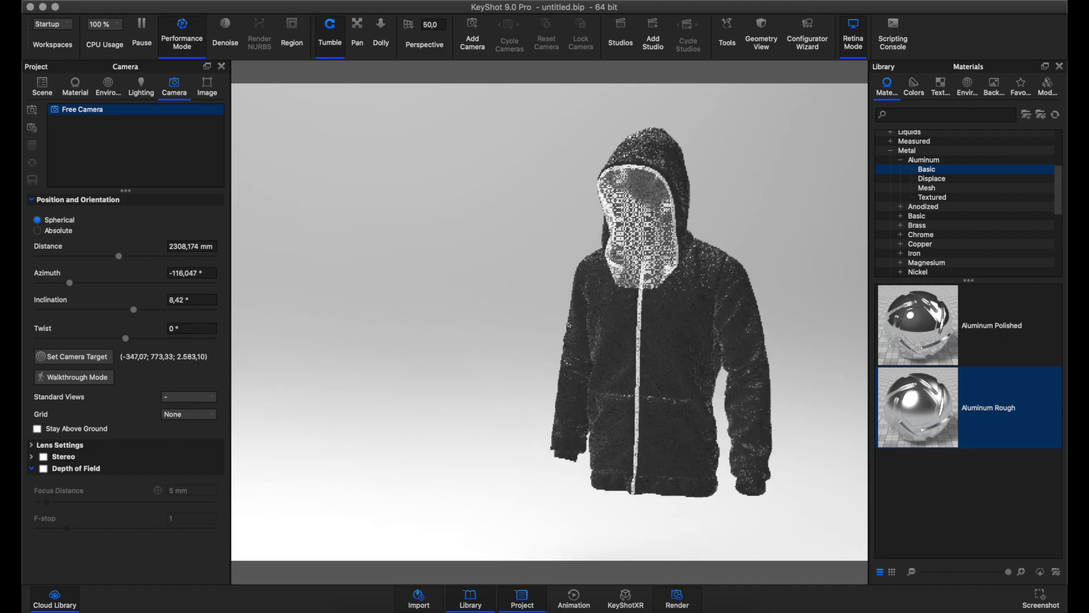
pyautogui.moveTo(584, 324); pyautogui.dragTo(591, 310)
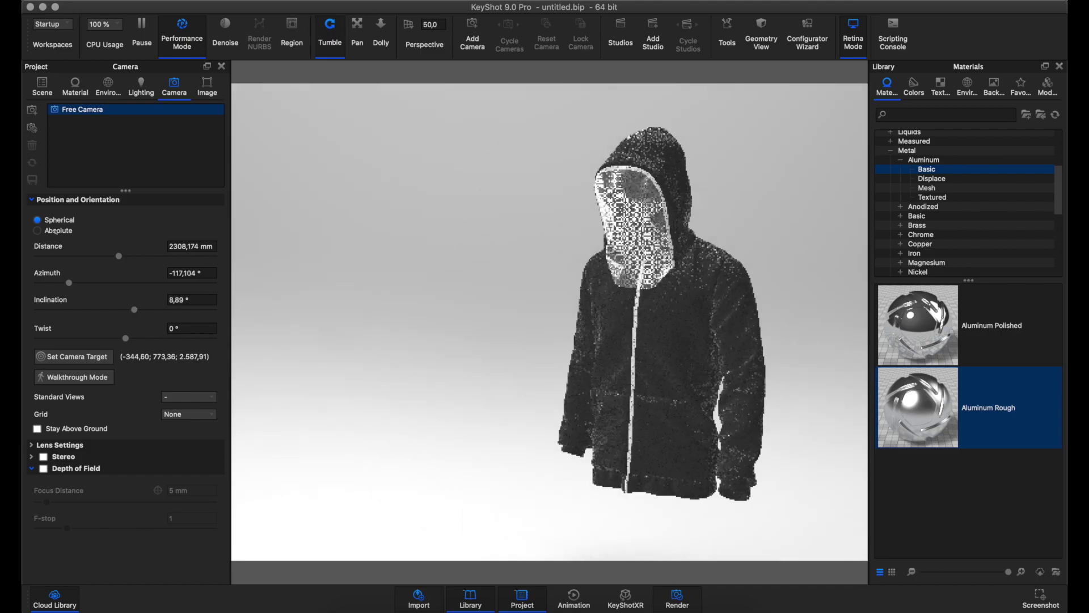
# Step: Add a new camera, Camera 1, and move it closer to the hoodie at 2070 mm
pyautogui.click(32, 127)
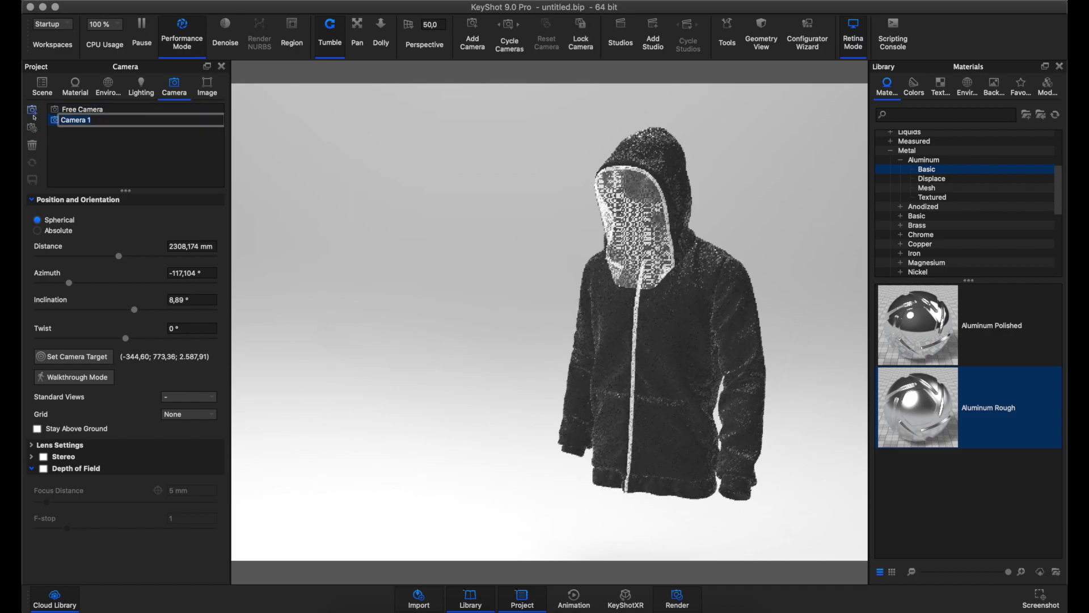
pyautogui.click(98, 120)
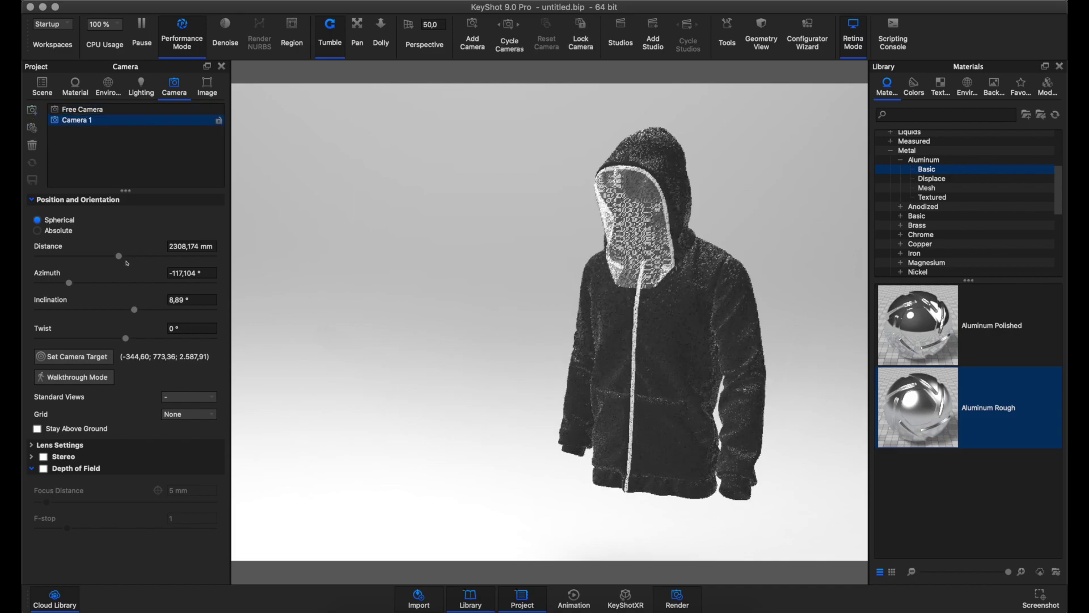
pyautogui.moveTo(119, 257); pyautogui.dragTo(114, 262)
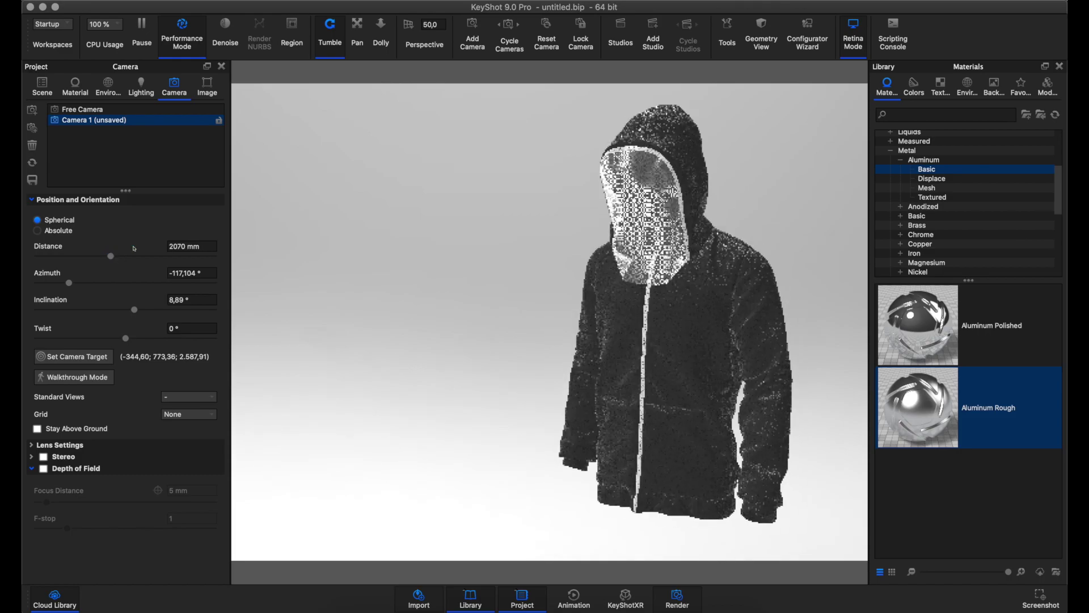
# Step: Pan slightly to refine Camera 1's framing of the hoodie
pyautogui.moveTo(716, 289); pyautogui.dragTo(713, 288, button='middle')
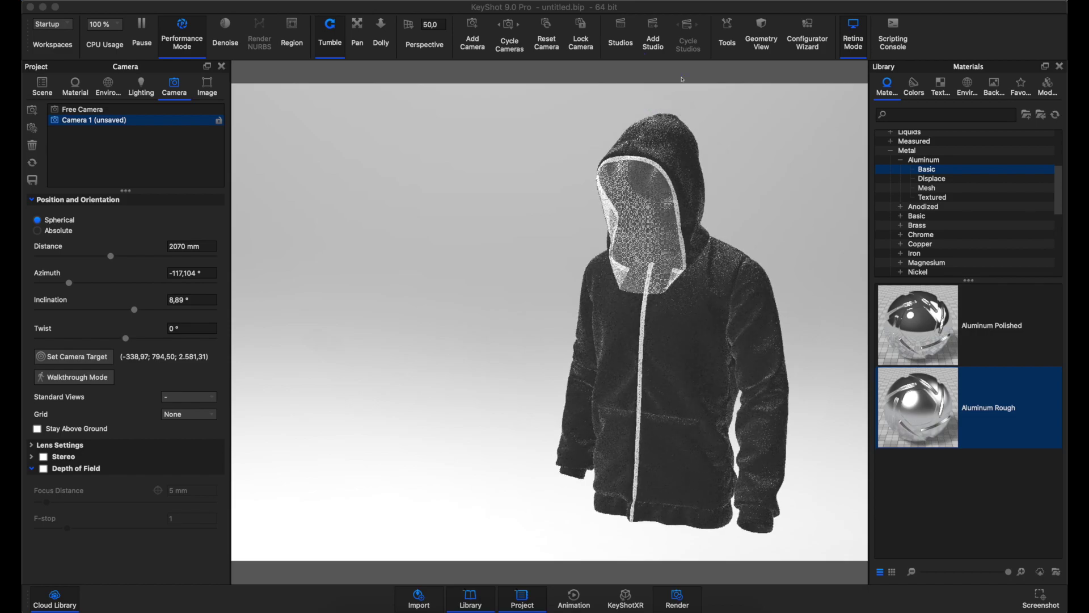
pyautogui.moveTo(640, 109)
pyautogui.mouseDown()
pyautogui.moveTo(693, 108)
pyautogui.moveTo(645, 85)
pyautogui.moveTo(689, 100)
pyautogui.mouseUp()
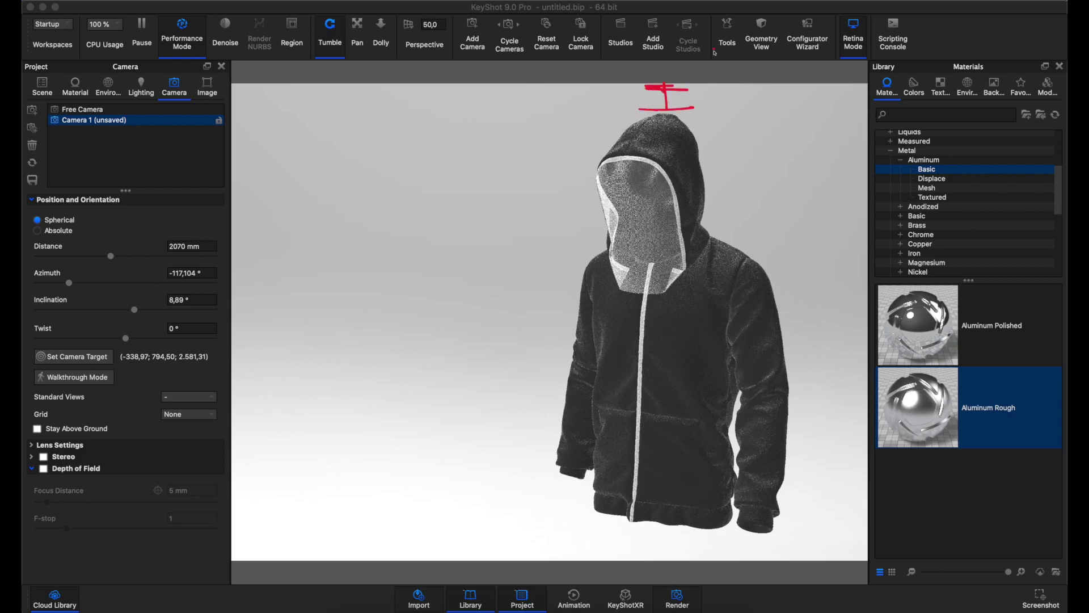
pyautogui.moveTo(862, 318)
pyautogui.mouseDown()
pyautogui.moveTo(867, 374)
pyautogui.moveTo(794, 344)
pyautogui.moveTo(797, 413)
pyautogui.mouseUp()
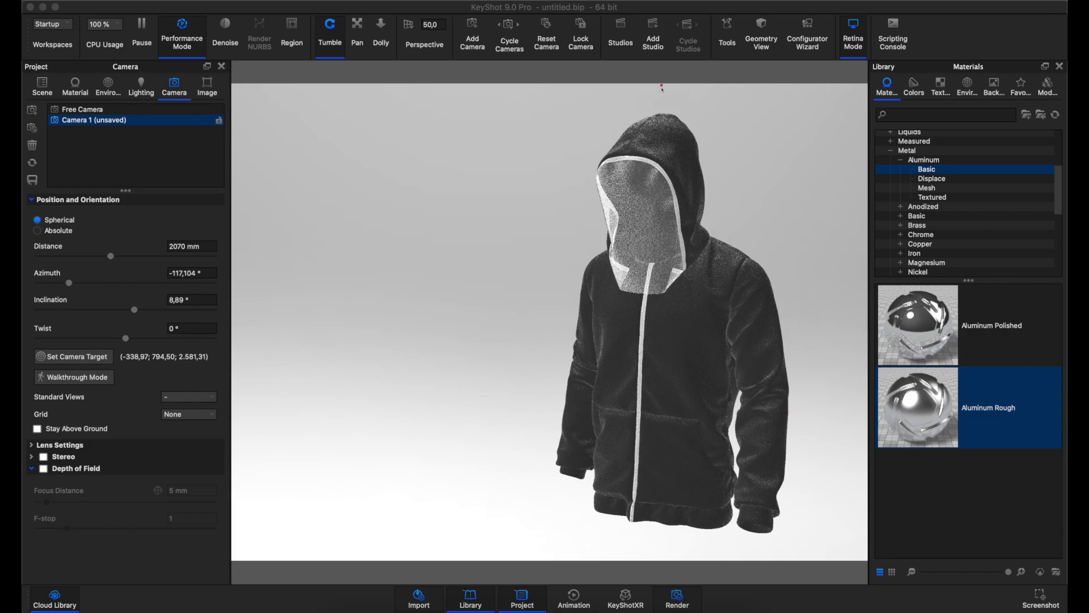
pyautogui.moveTo(662, 89); pyautogui.dragTo(668, 95)
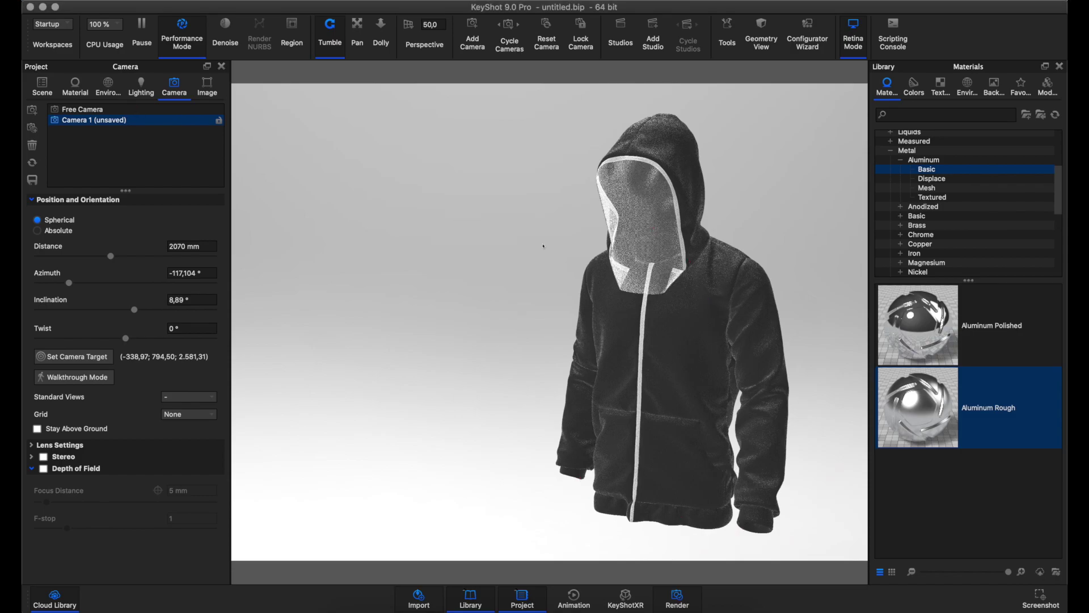
pyautogui.moveTo(760, 303); pyautogui.dragTo(736, 299, button='middle')
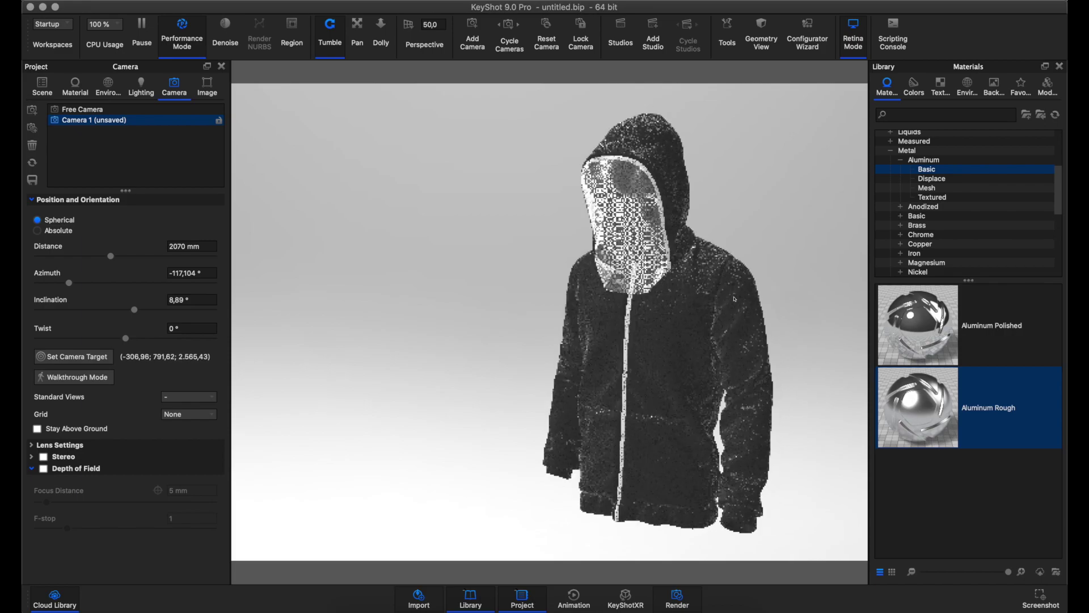
pyautogui.moveTo(736, 299); pyautogui.dragTo(772, 259, button='middle')
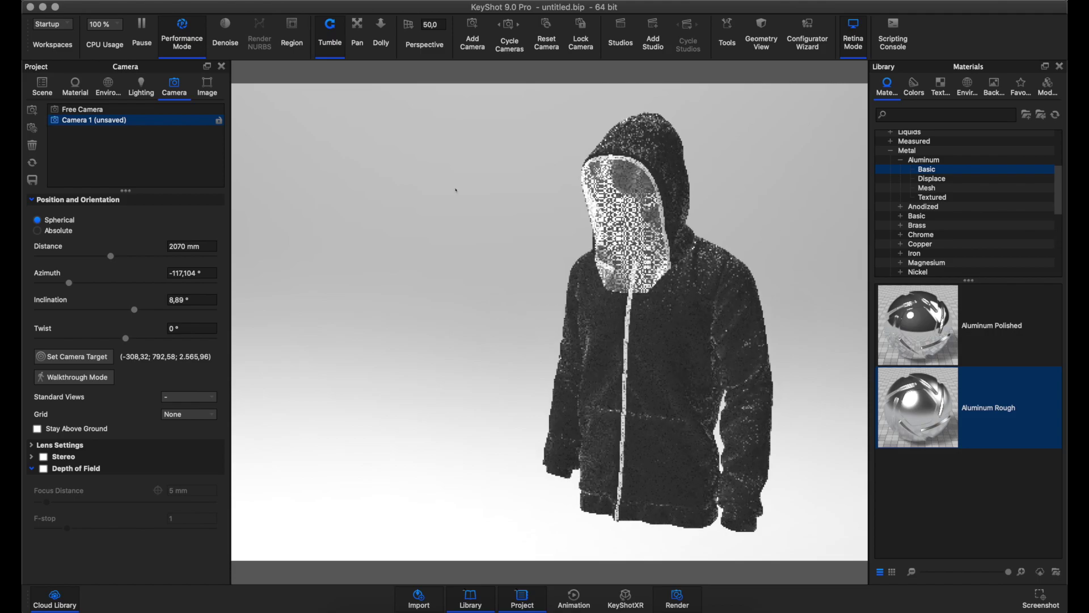
# Step: Save the view into Camera 1 and check the black Vans jacket reference in Safari
pyautogui.click(32, 180)
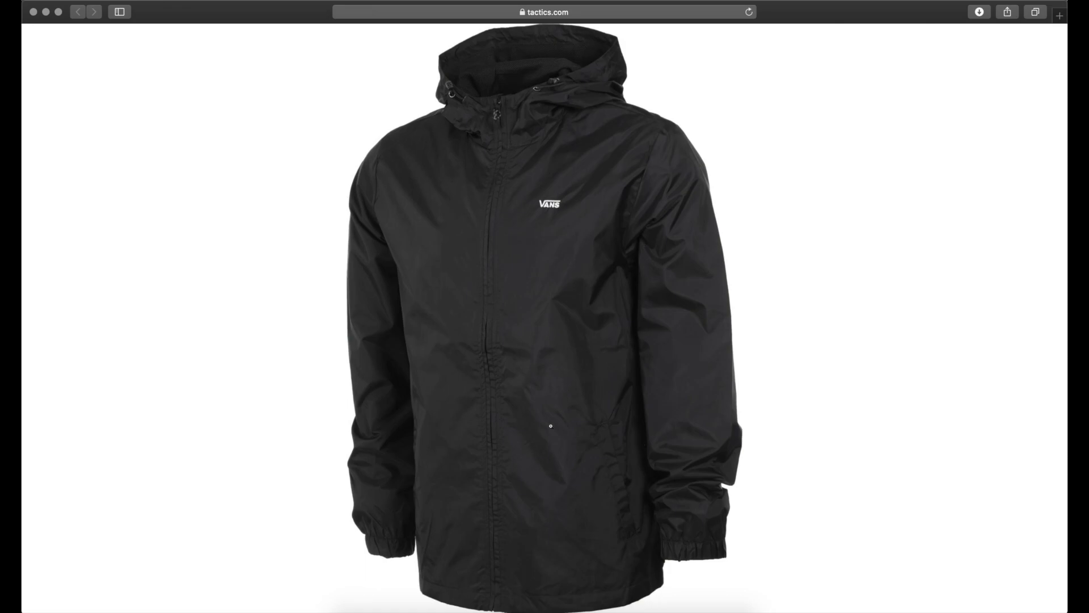
pyautogui.press('super+Tab')
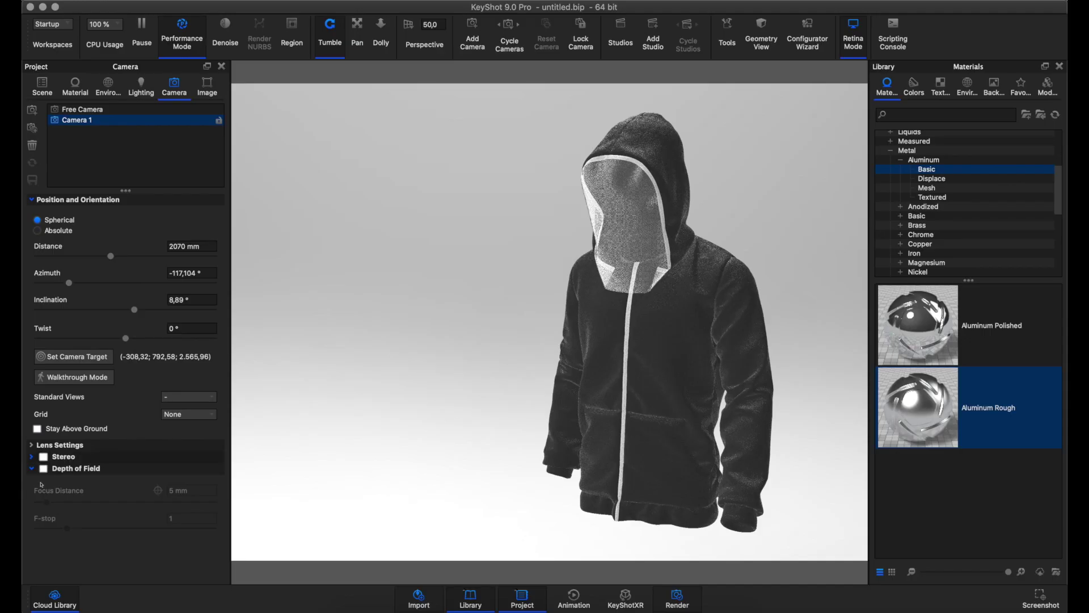
# Step: Lock Camera 1 and browse the Interior environment presets in the Library
pyautogui.click(43, 468)
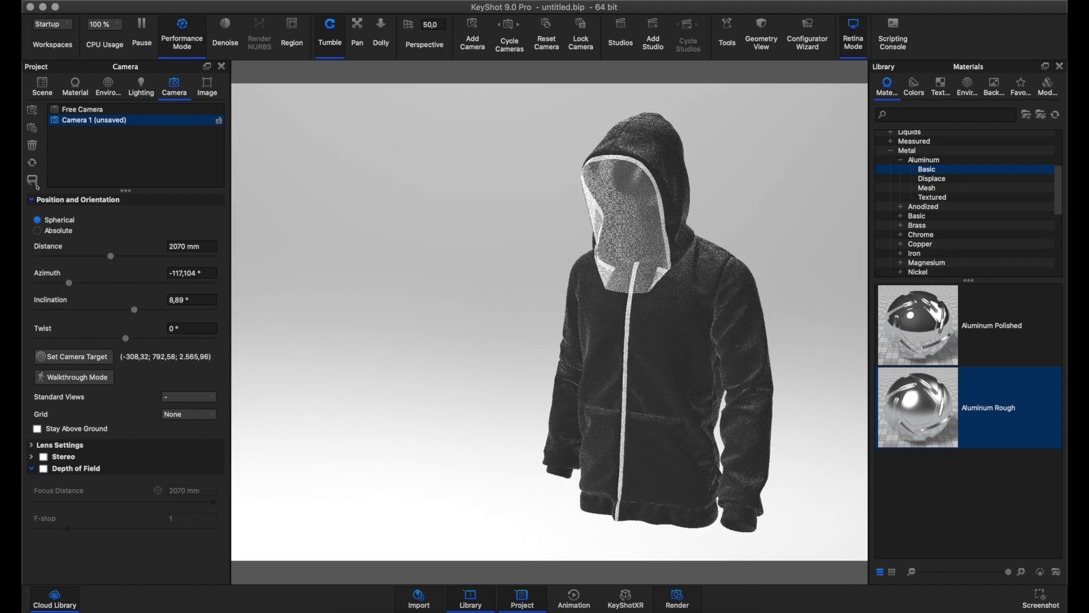
pyautogui.click(219, 120)
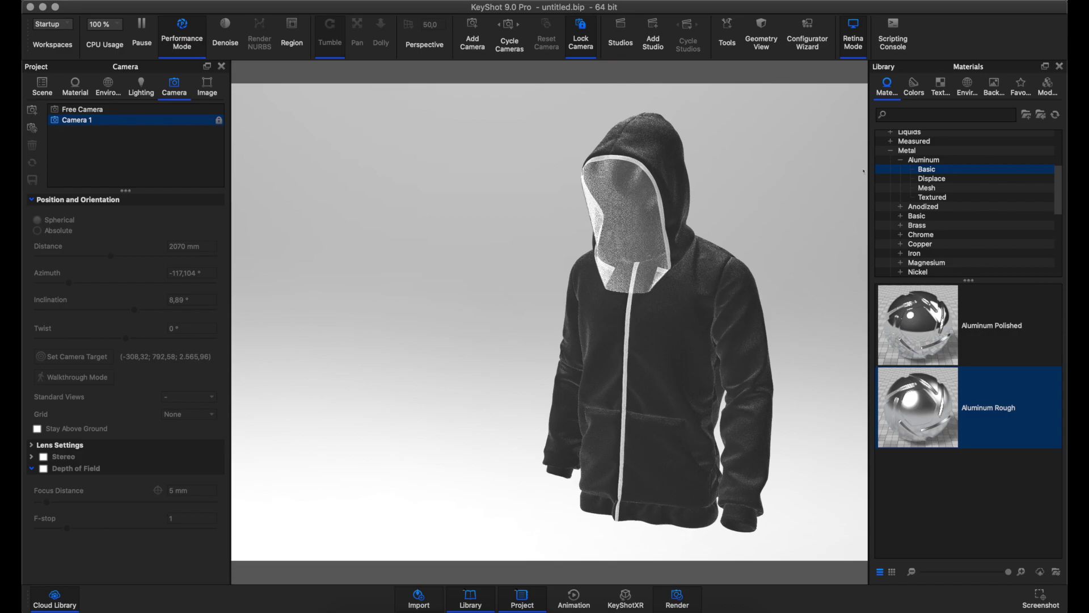
pyautogui.click(968, 97)
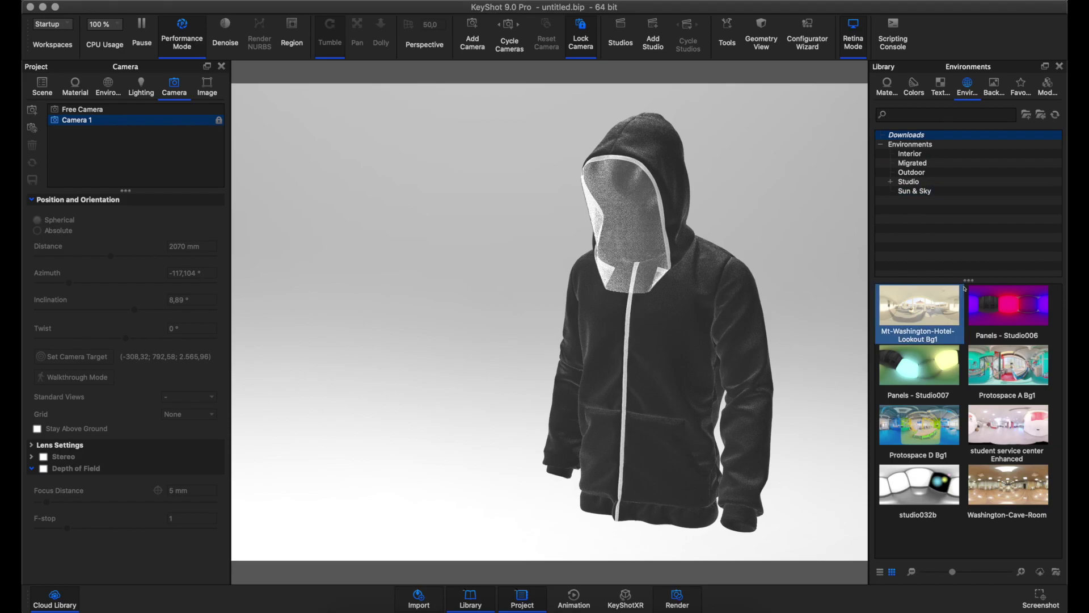
pyautogui.press('Down')
pyautogui.press('Down')
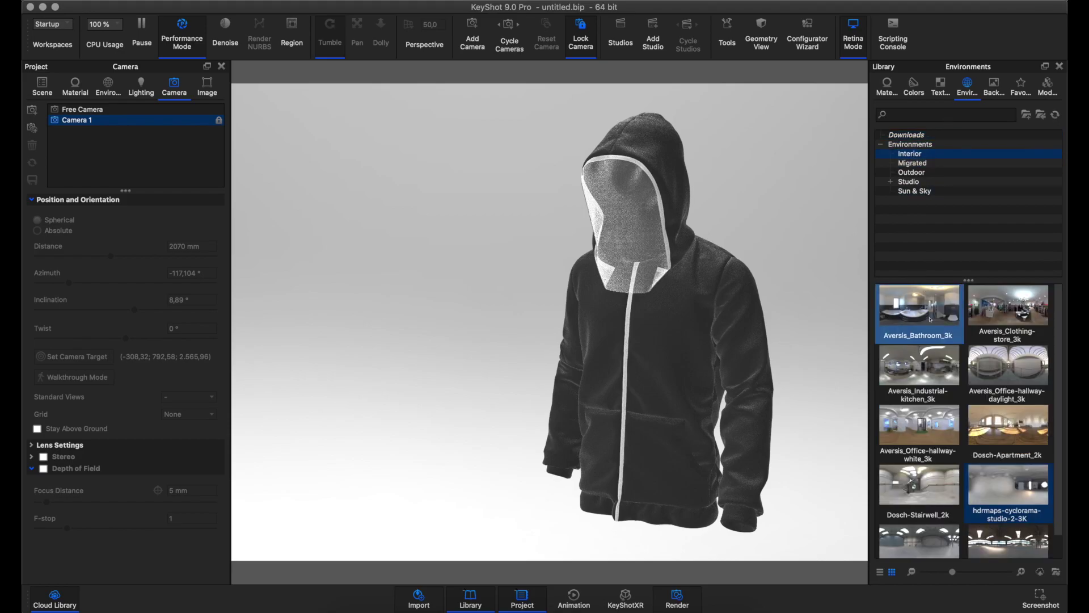
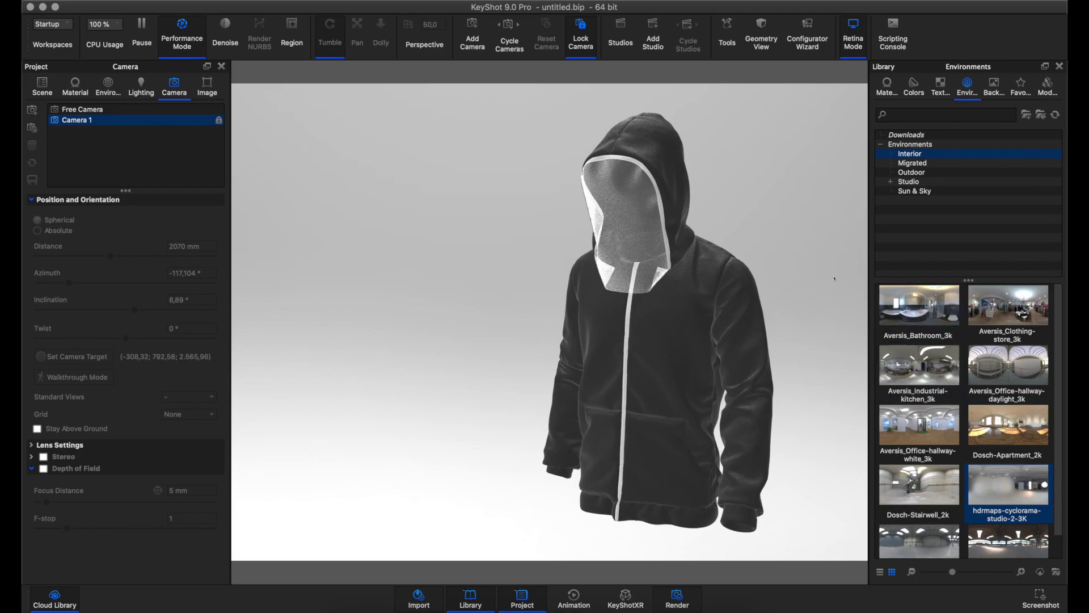
# Step: Apply the Overhead Array 4K Studio environment from the Library to the hoodie scene
pyautogui.click(911, 172)
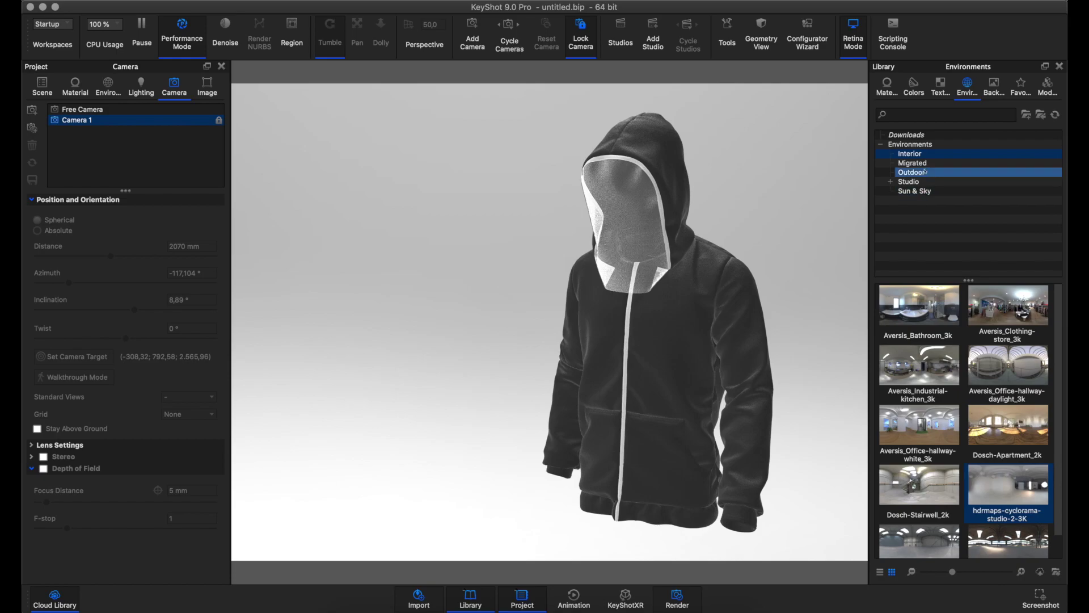
pyautogui.click(909, 182)
pyautogui.press('Up')
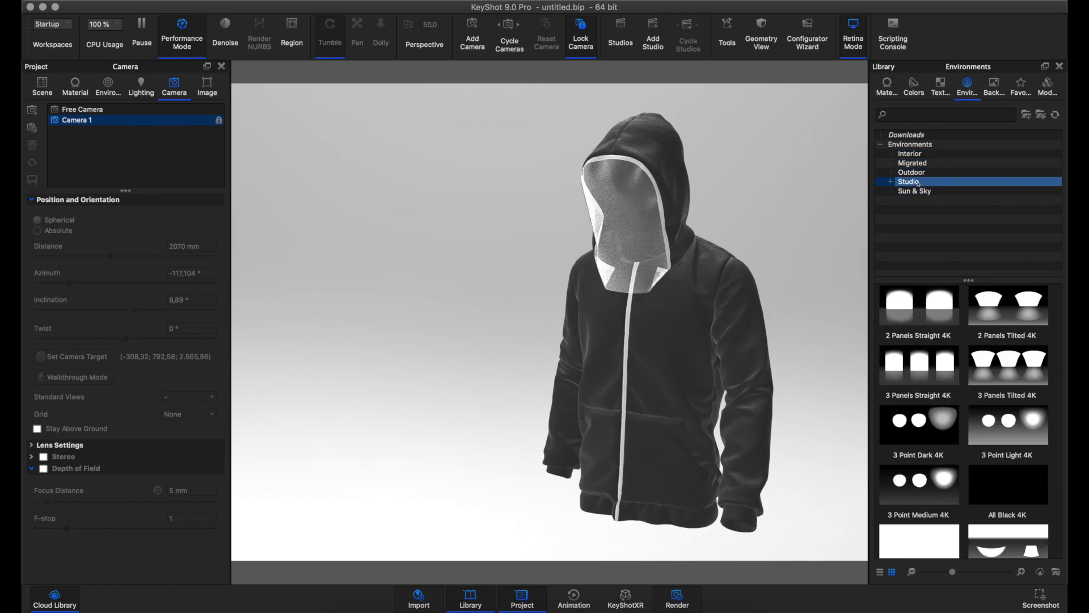
pyautogui.press('Up')
pyautogui.press('Up')
pyautogui.press('Up')
pyautogui.click(923, 172)
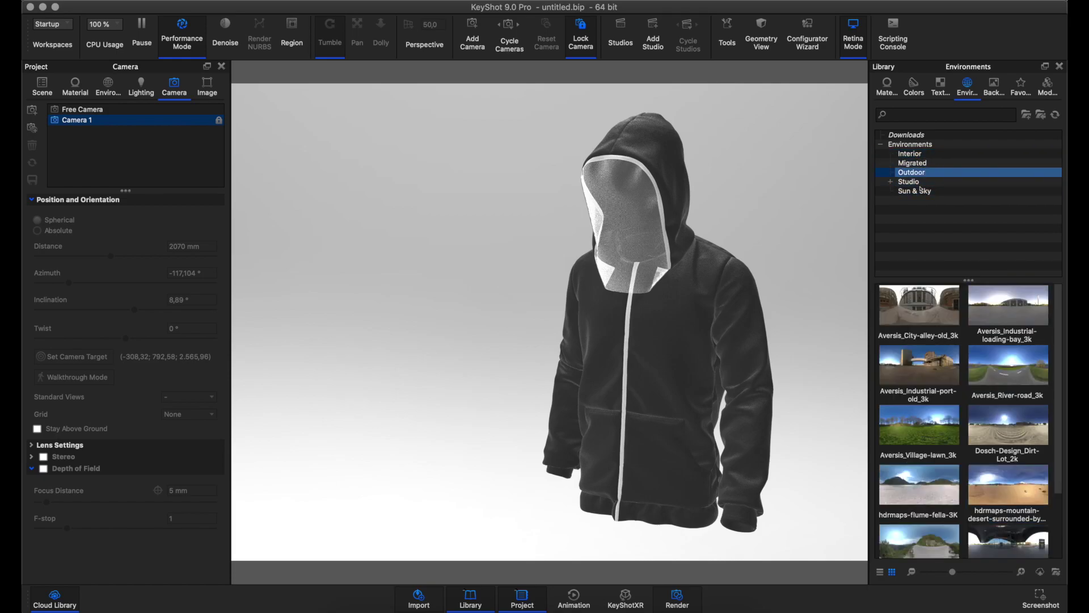
pyautogui.press('Down')
pyautogui.press('Down')
pyautogui.press('Up')
pyautogui.press('Up')
pyautogui.press('Down')
pyautogui.click(885, 359)
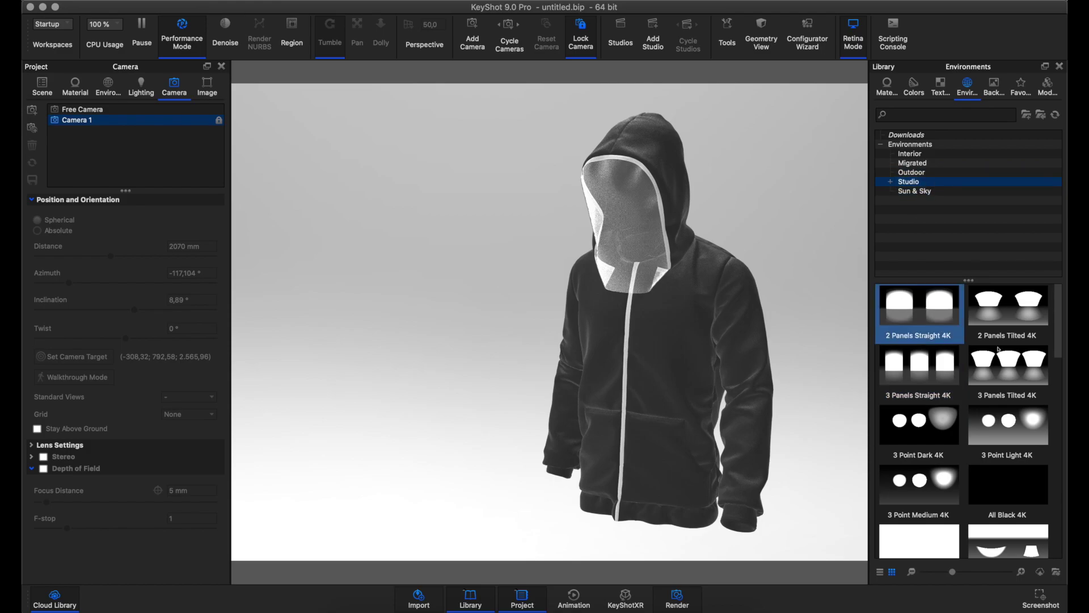
pyautogui.moveTo(1058, 337); pyautogui.dragTo(1063, 467)
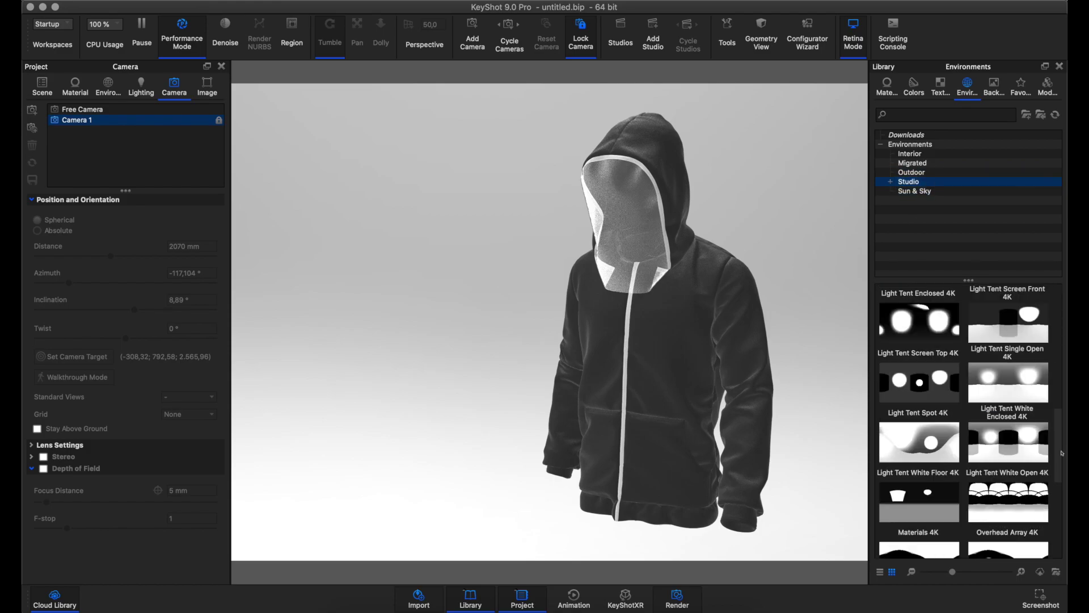
pyautogui.moveTo(1008, 391); pyautogui.dragTo(497, 290)
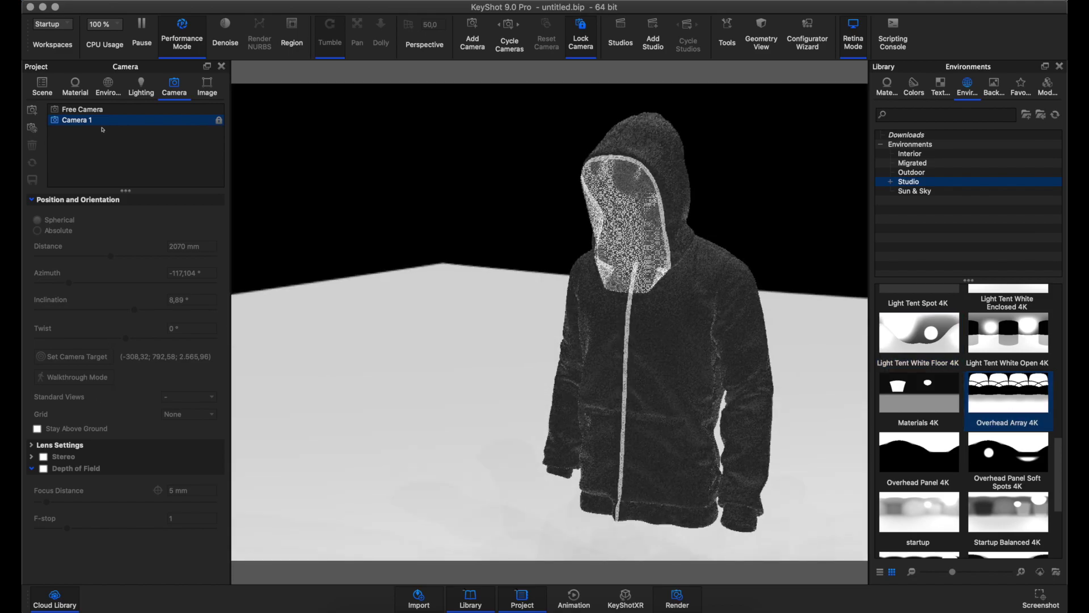
# Step: Swap the scene environment for Zebra Stripes Vertical 4K from the Studio library
pyautogui.click(108, 86)
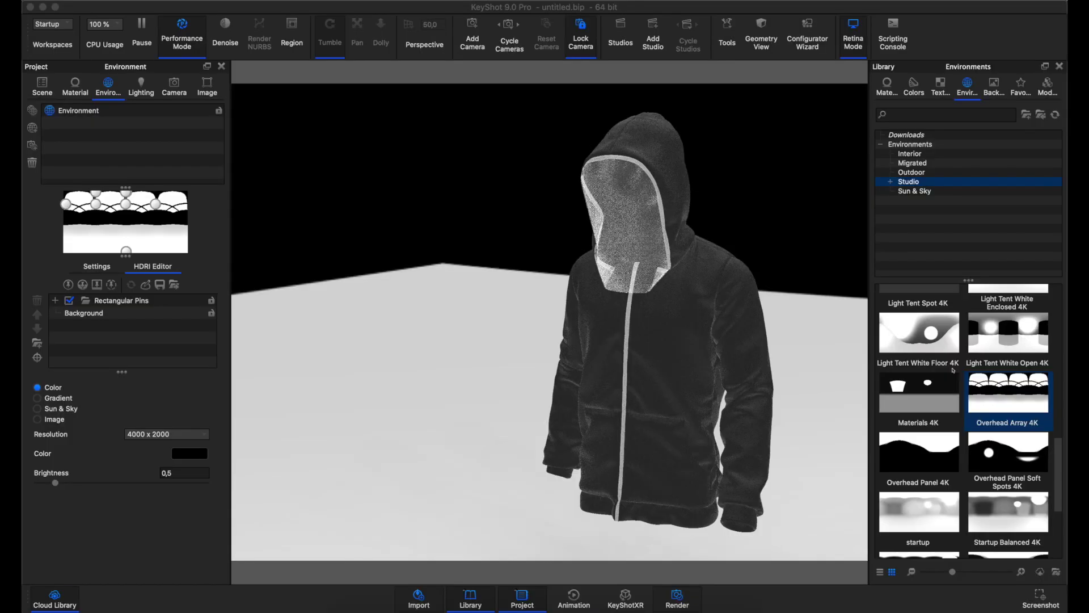
pyautogui.moveTo(1058, 470); pyautogui.dragTo(1061, 545)
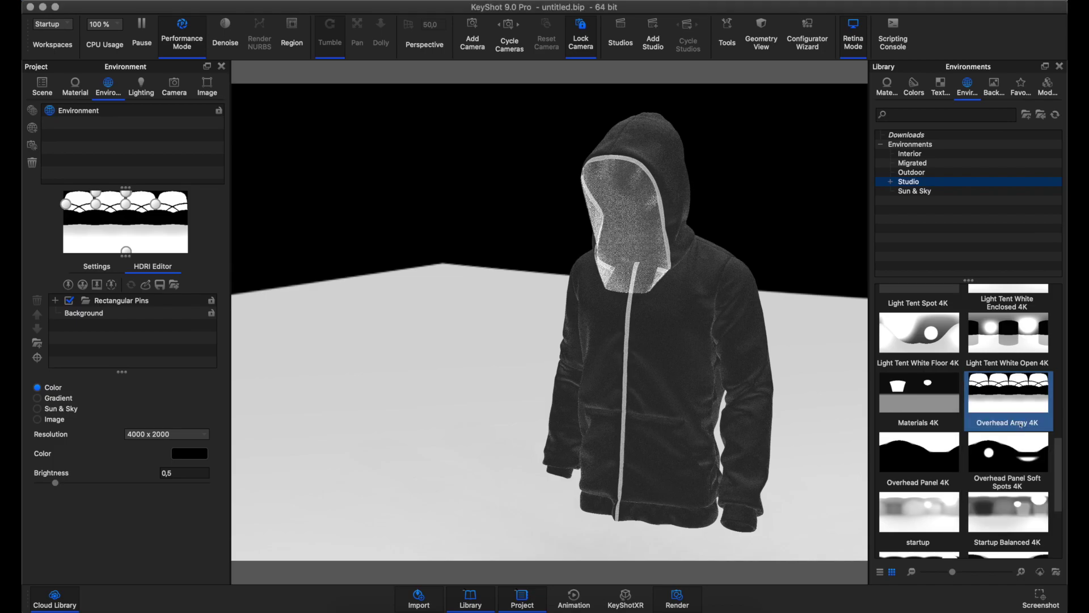
pyautogui.scroll(-5, 1021, 426)
pyautogui.click(1010, 344)
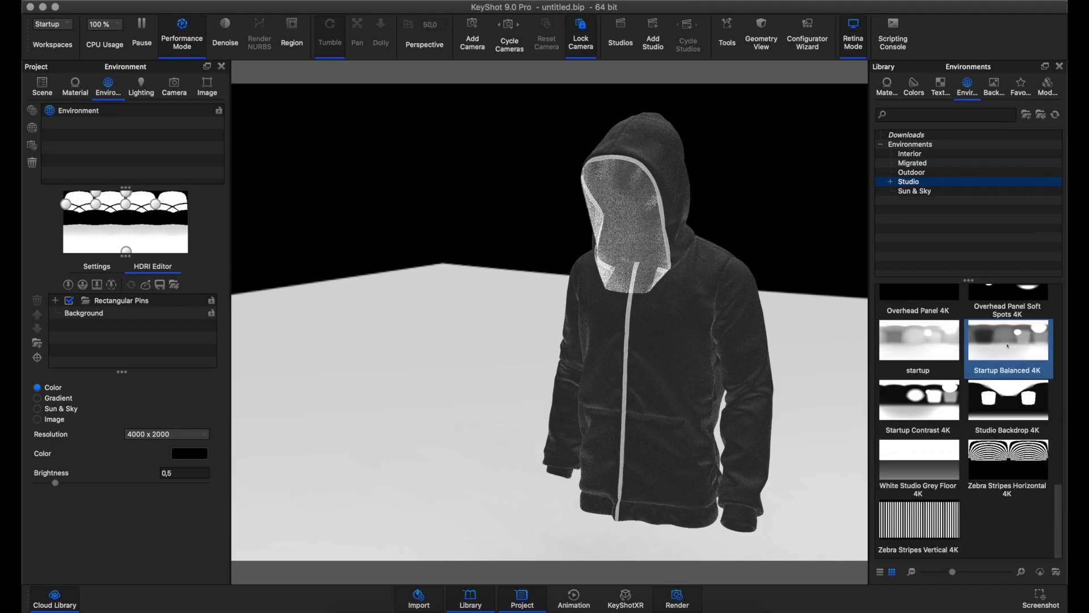
pyautogui.moveTo(919, 519)
pyautogui.mouseDown()
pyautogui.moveTo(436, 254)
pyautogui.moveTo(458, 232)
pyautogui.mouseUp()
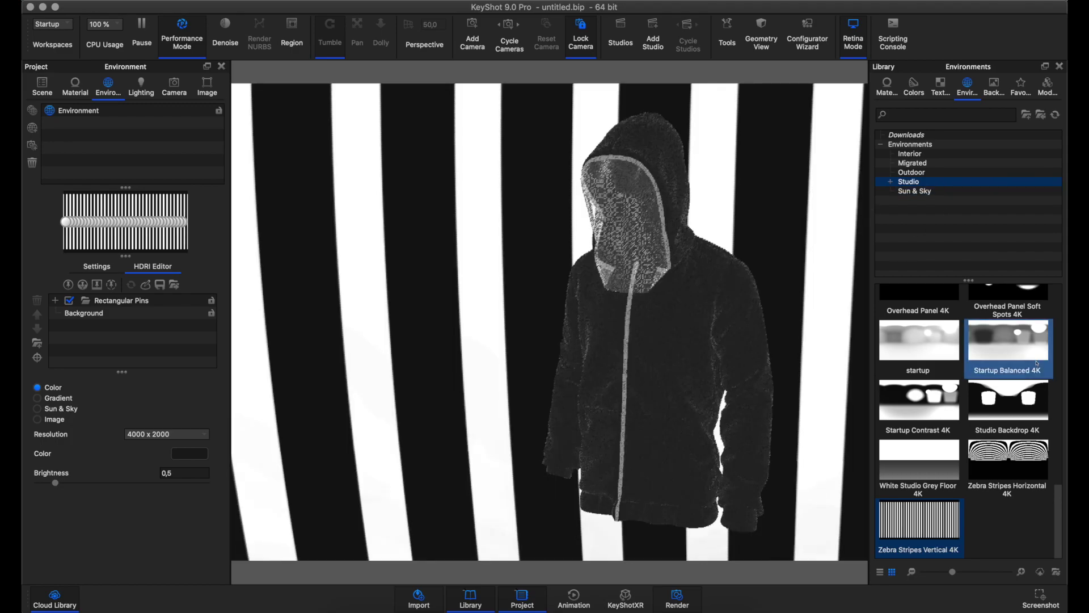
pyautogui.scroll(10, 1008, 454)
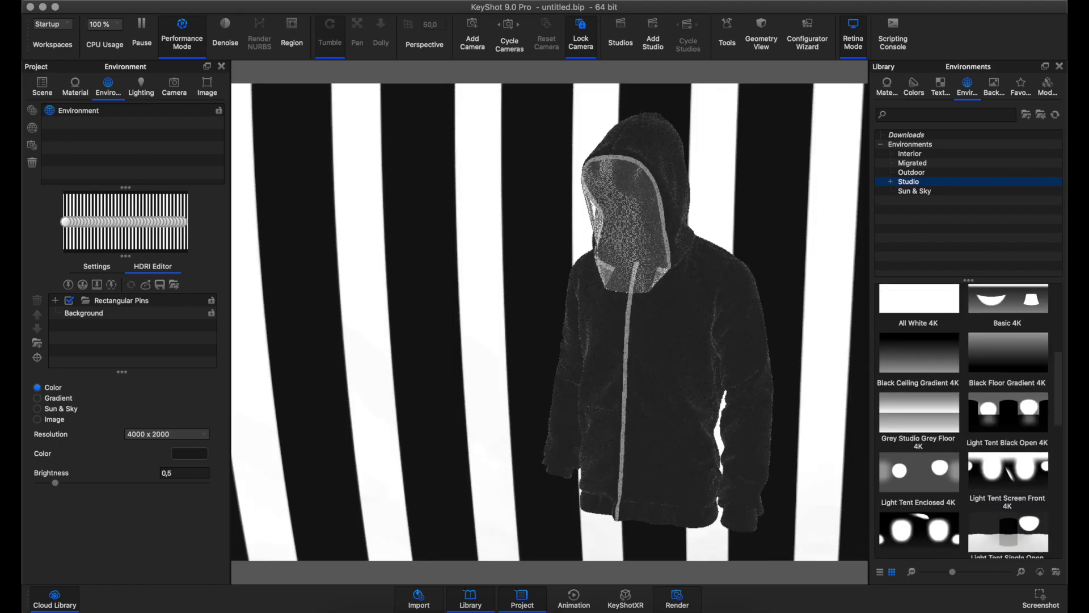
pyautogui.scroll(3, 965, 425)
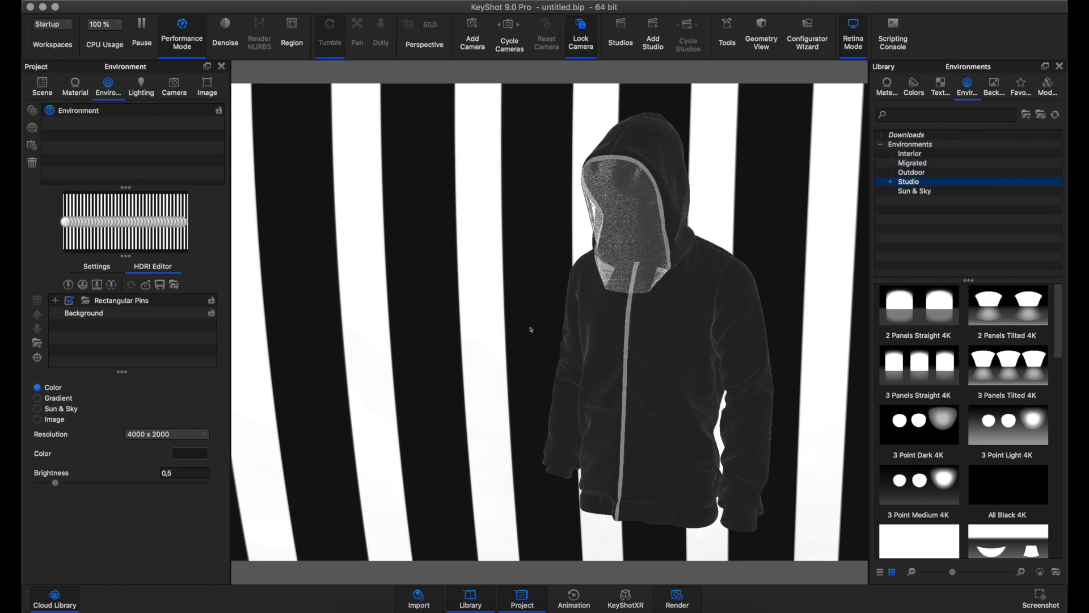
pyautogui.moveTo(453, 609)
pyautogui.click(426, 605)
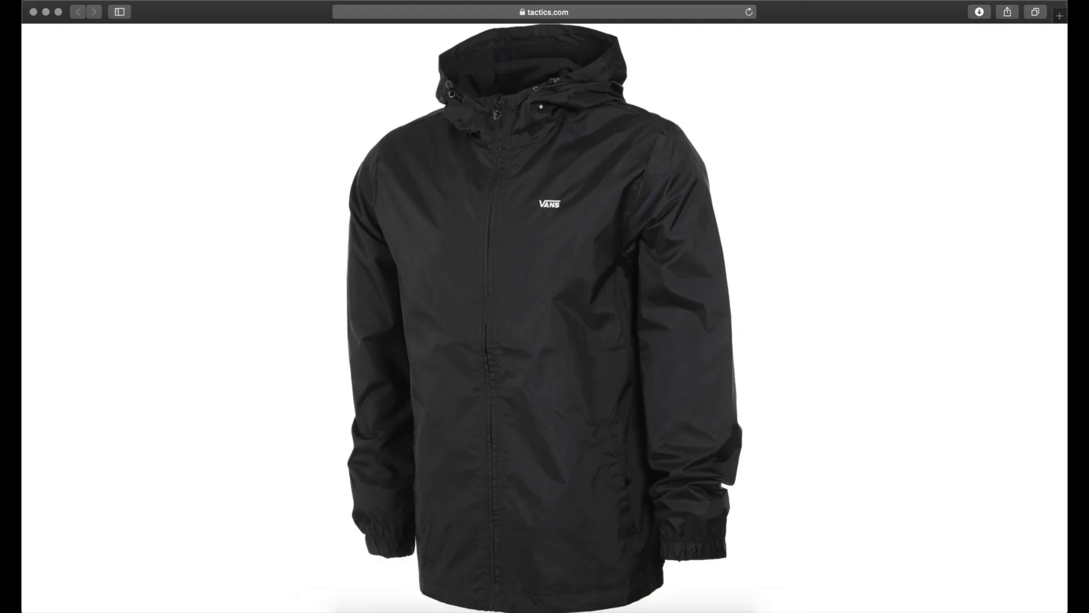
# Step: Search Google for 'free hdri' in a new Safari tab
pyautogui.click(758, 36)
pyautogui.press('super+t')
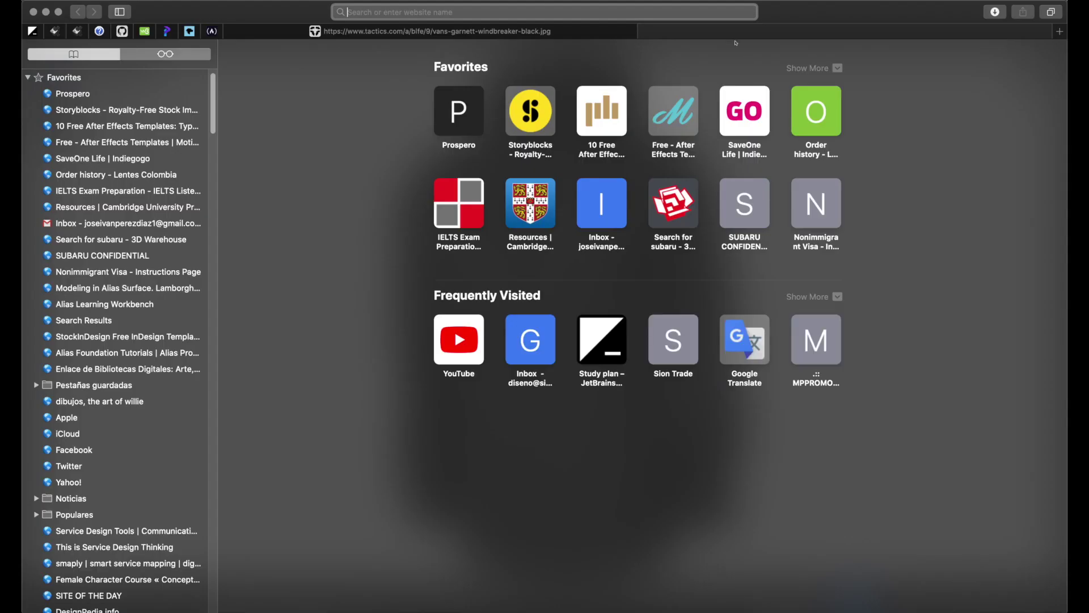
pyautogui.write('free')
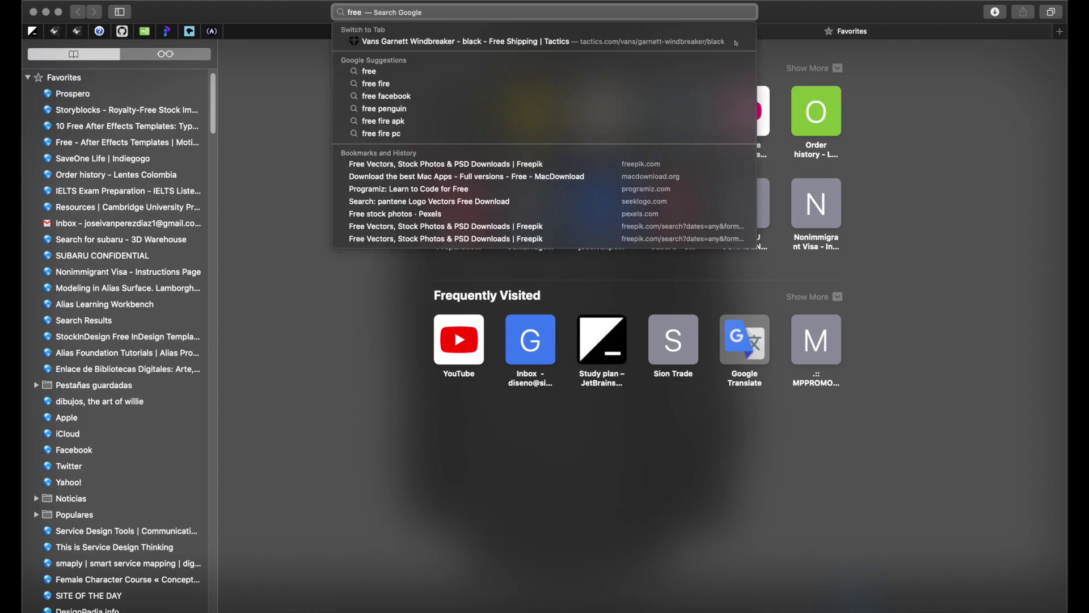
pyautogui.write(' hdris')
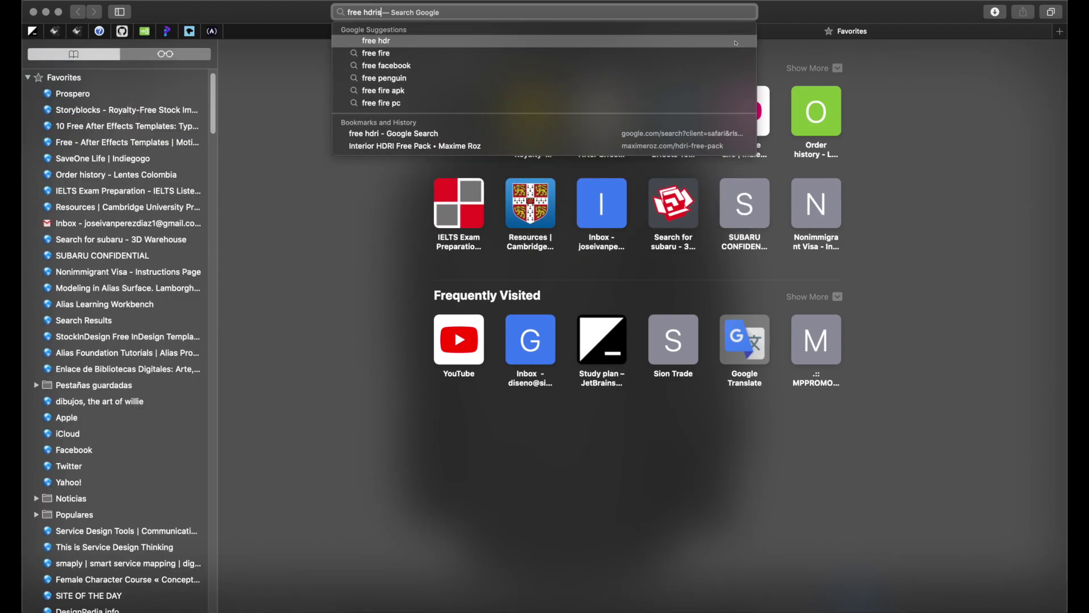
pyautogui.press('BackSpace')
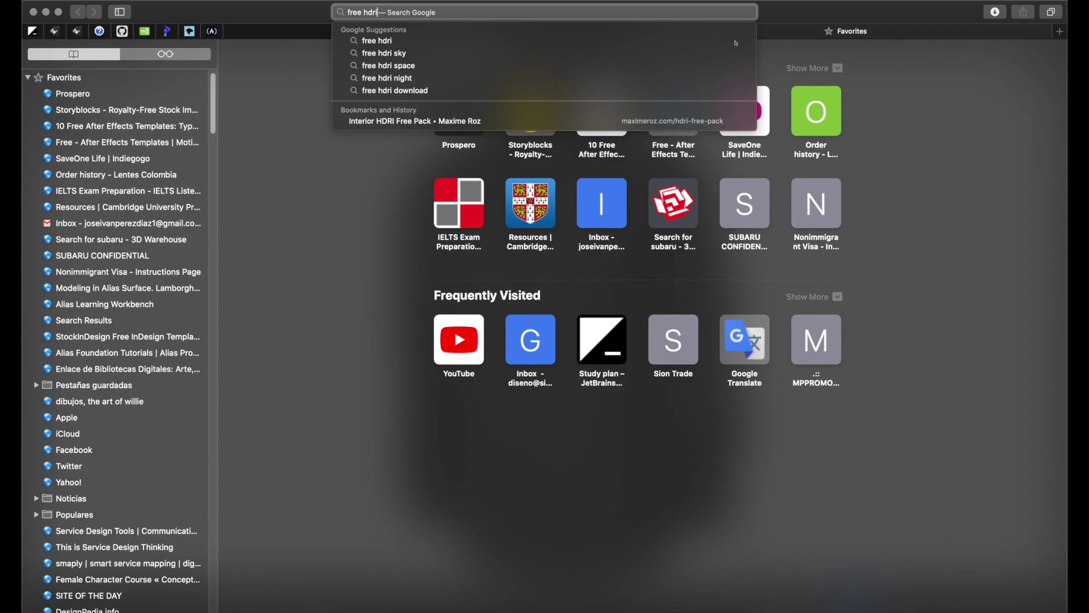
pyautogui.press('Return')
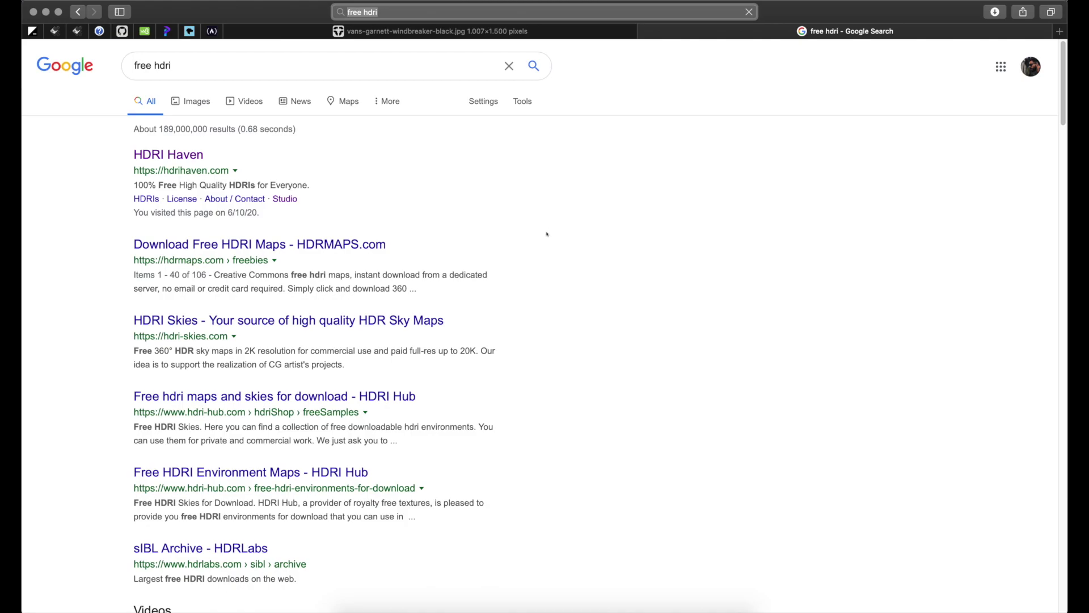
# Step: Open the HDRI Haven website from the search results
pyautogui.moveTo(227, 137)
pyautogui.mouseDown()
pyautogui.moveTo(136, 183)
pyautogui.moveTo(187, 180)
pyautogui.mouseUp()
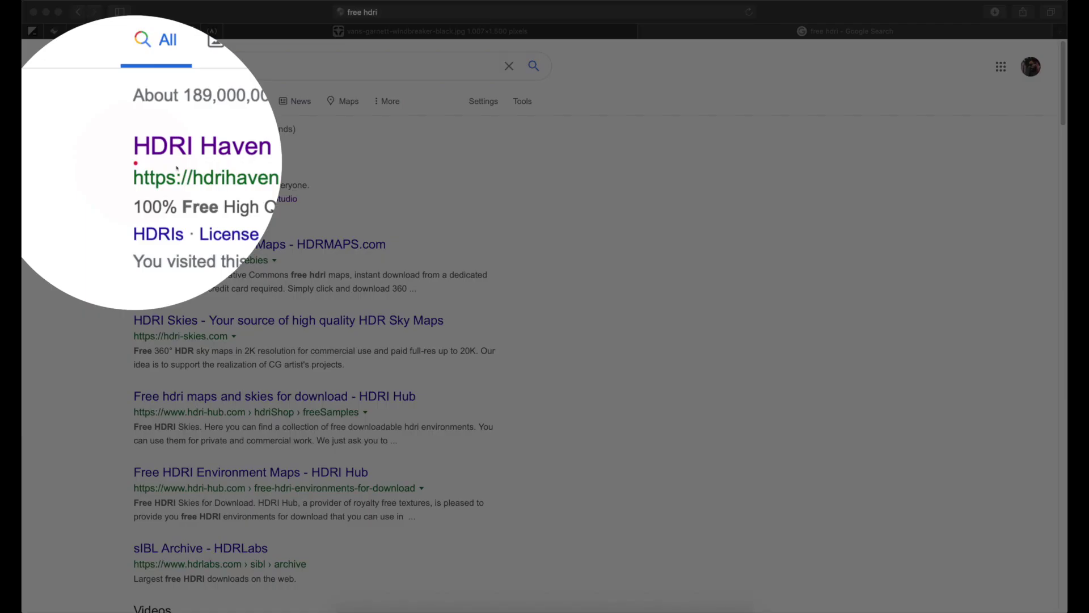
pyautogui.moveTo(199, 170); pyautogui.dragTo(224, 152)
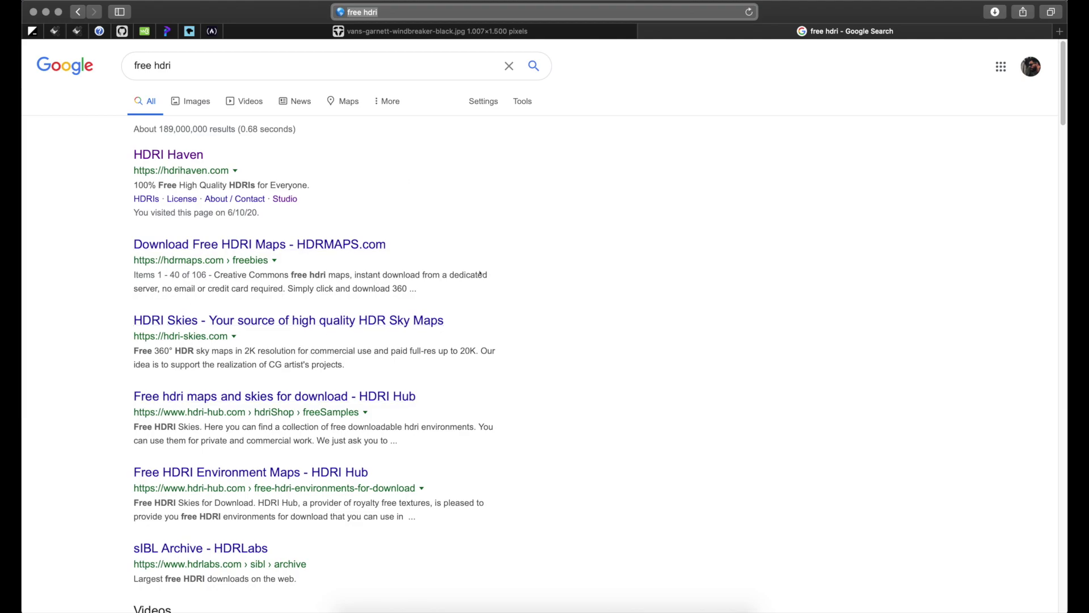
pyautogui.click(180, 157)
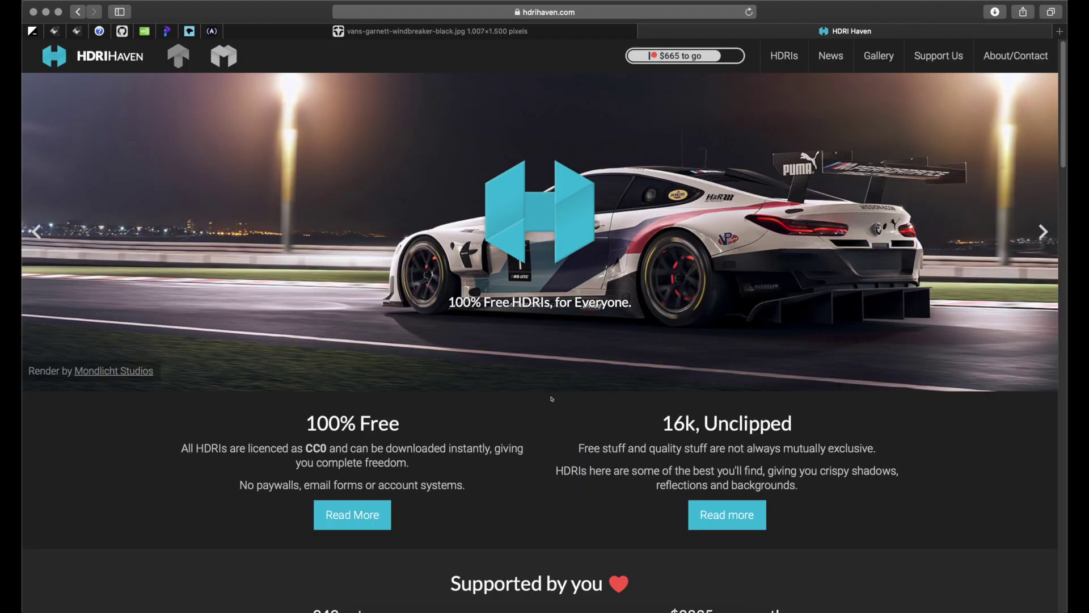
# Step: Scroll through the HDRI Haven homepage
pyautogui.scroll(-3, 552, 399)
pyautogui.scroll(-4, 553, 402)
pyautogui.scroll(-10, 556, 414)
pyautogui.scroll(-6, 561, 426)
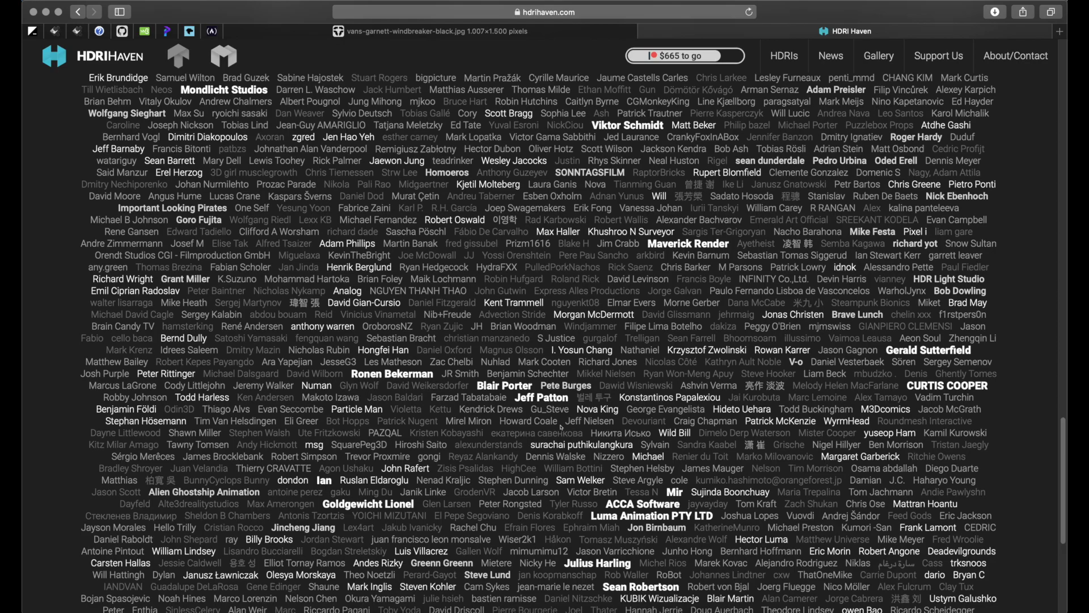
pyautogui.scroll(-5, 561, 427)
pyautogui.scroll(10, 561, 427)
pyautogui.scroll(10, 561, 426)
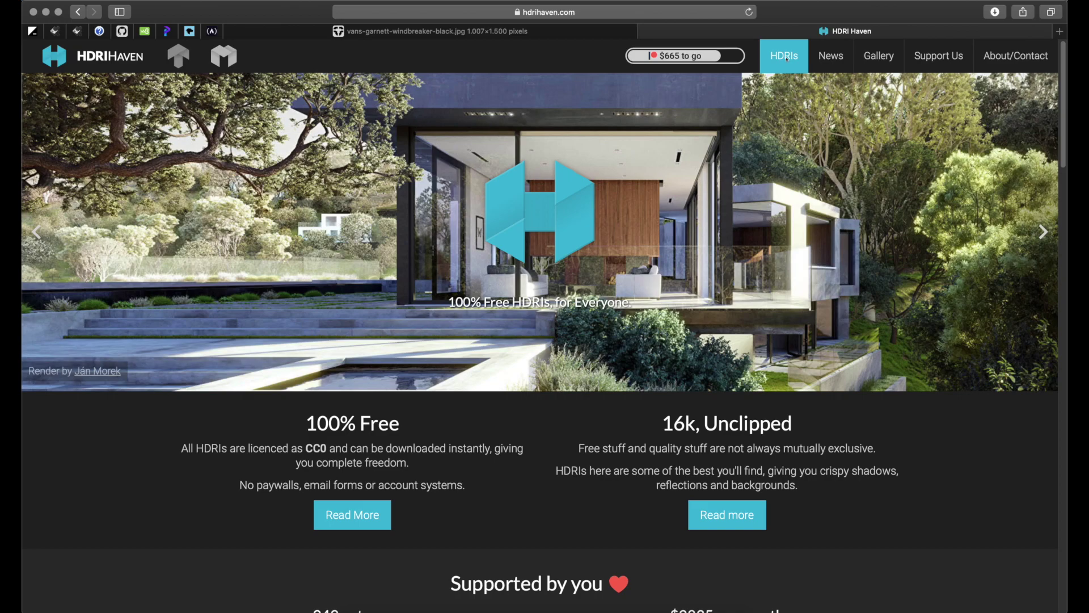
# Step: Browse the All HDRIs gallery and its categories, then return to KeyShot
pyautogui.click(787, 62)
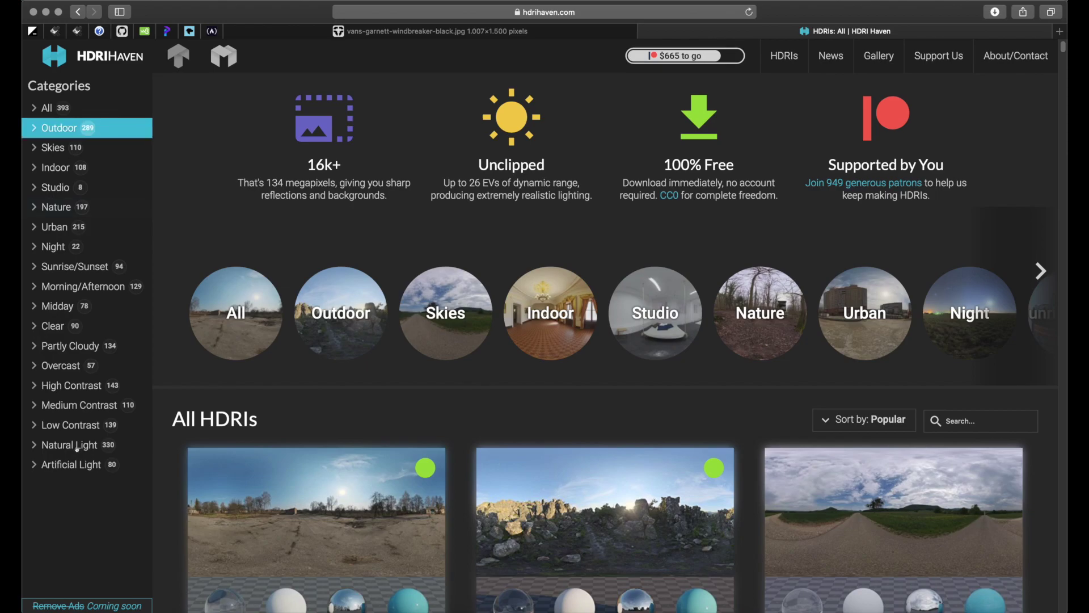
pyautogui.scroll(-3, 435, 482)
pyautogui.scroll(2, 434, 482)
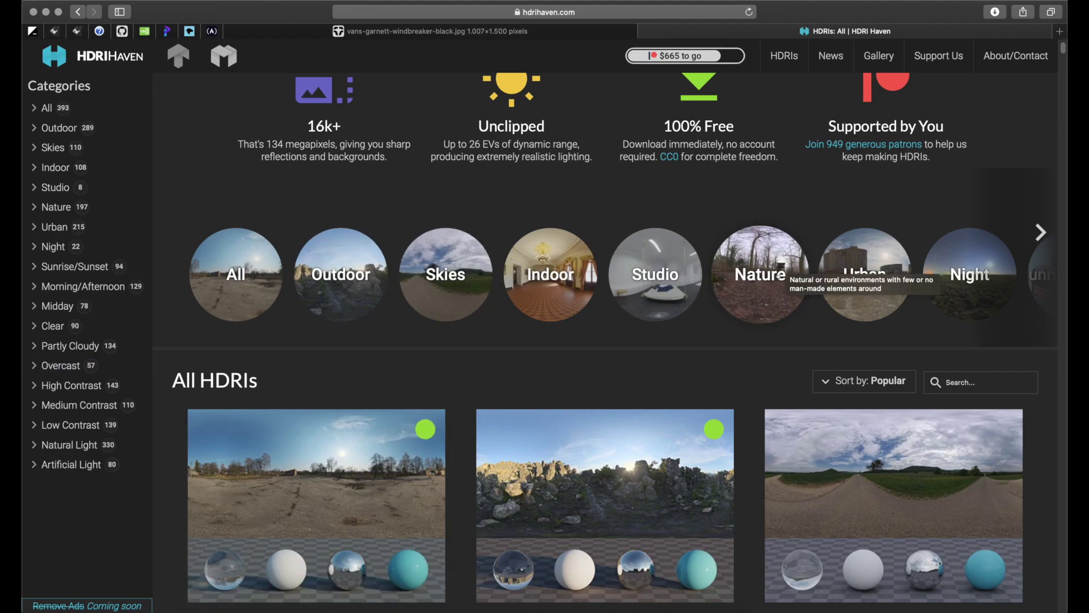
pyautogui.hscroll(1, 985, 306)
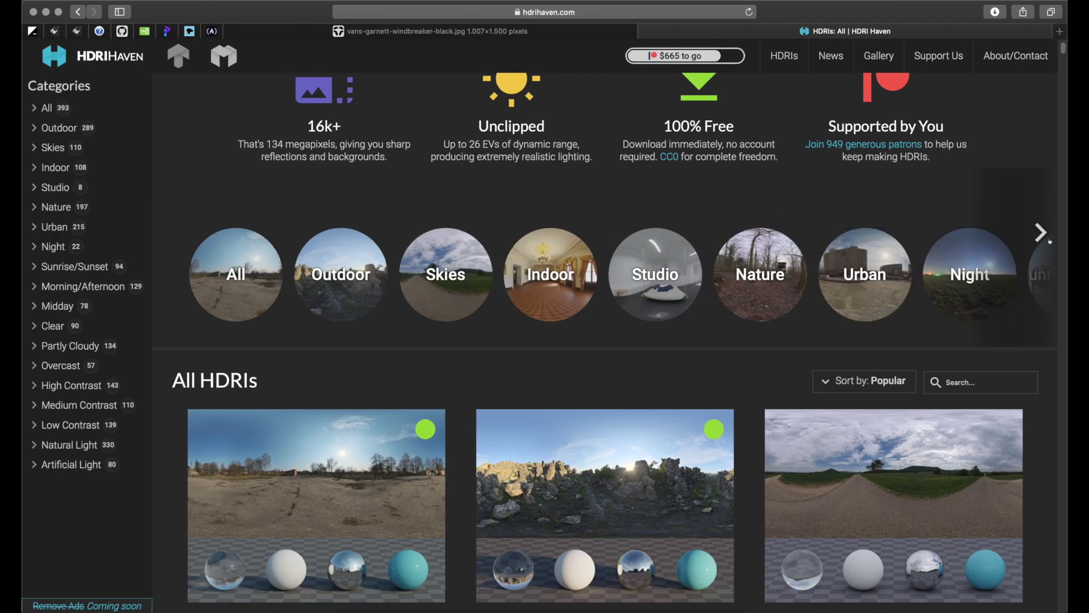
pyautogui.click(1050, 240)
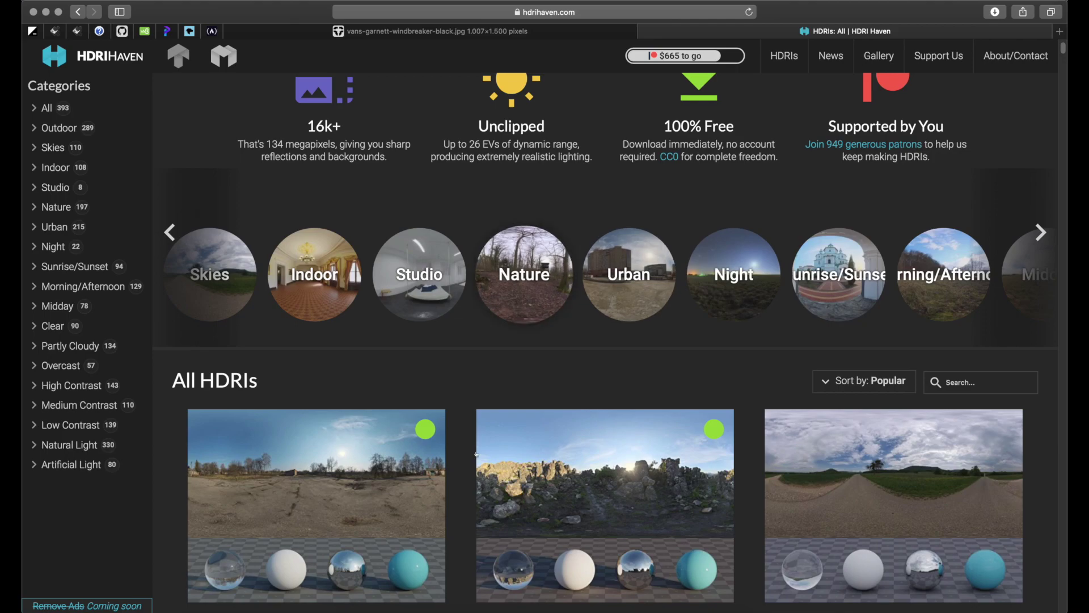
pyautogui.scroll(-5, 476, 454)
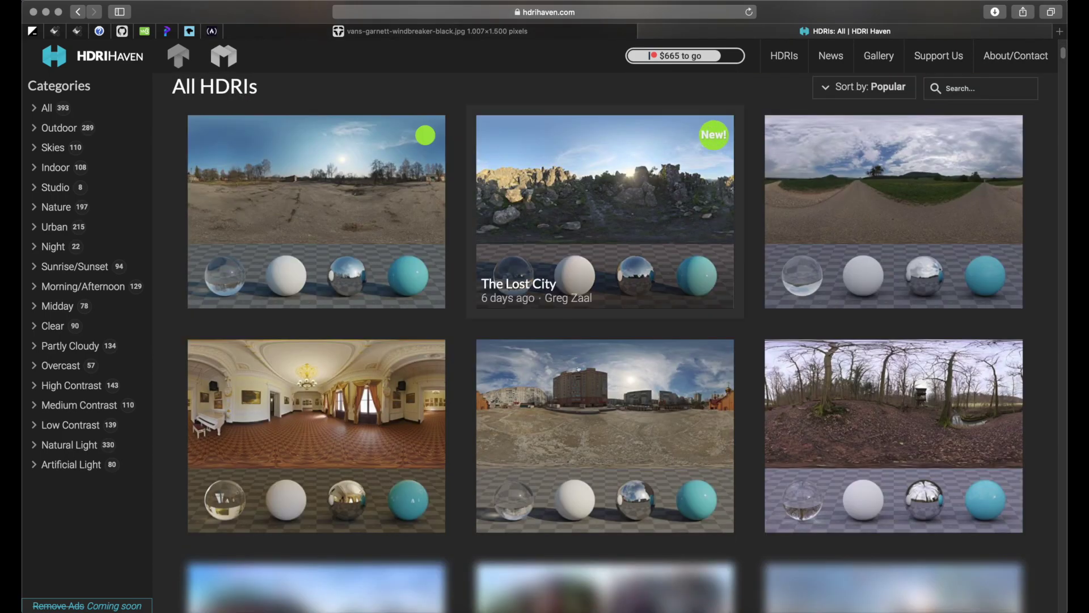
pyautogui.scroll(-3, 602, 429)
pyautogui.scroll(-3, 601, 429)
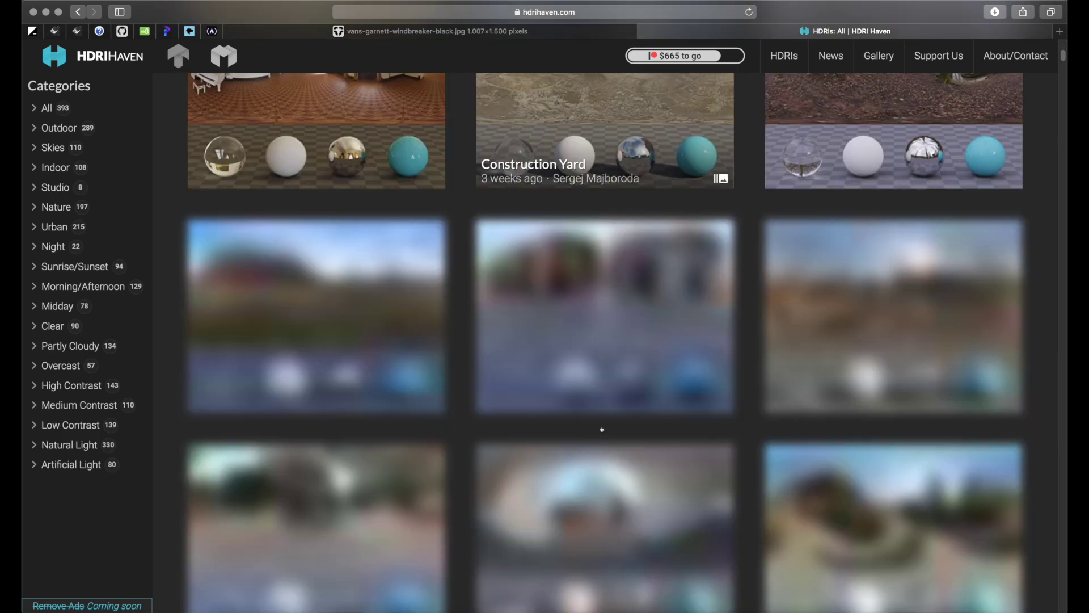
pyautogui.scroll(-3, 601, 429)
pyautogui.scroll(-3, 601, 429)
pyautogui.scroll(3, 602, 430)
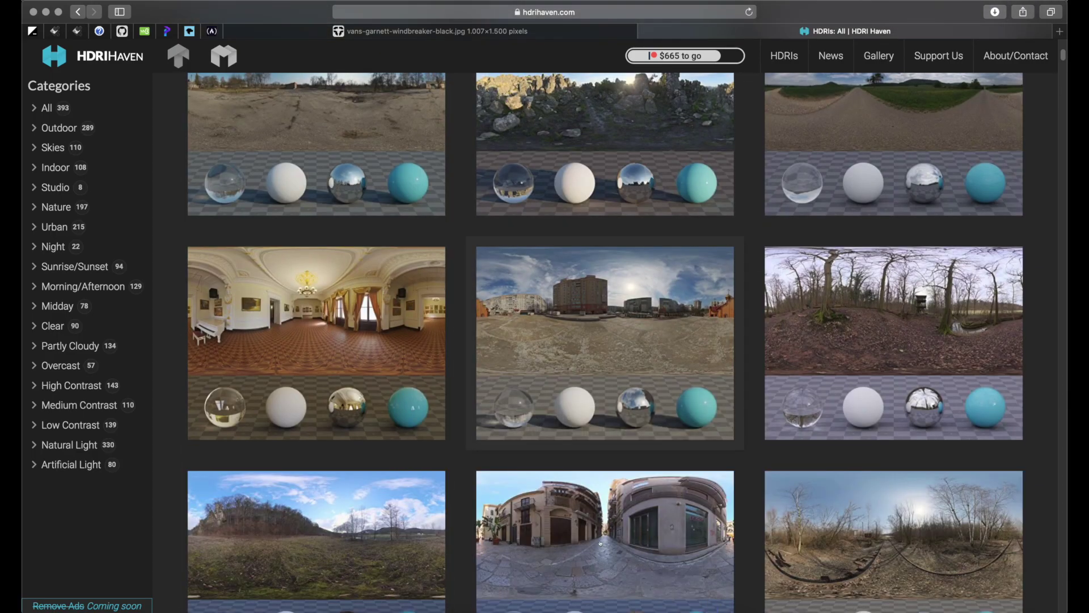
pyautogui.click(491, 609)
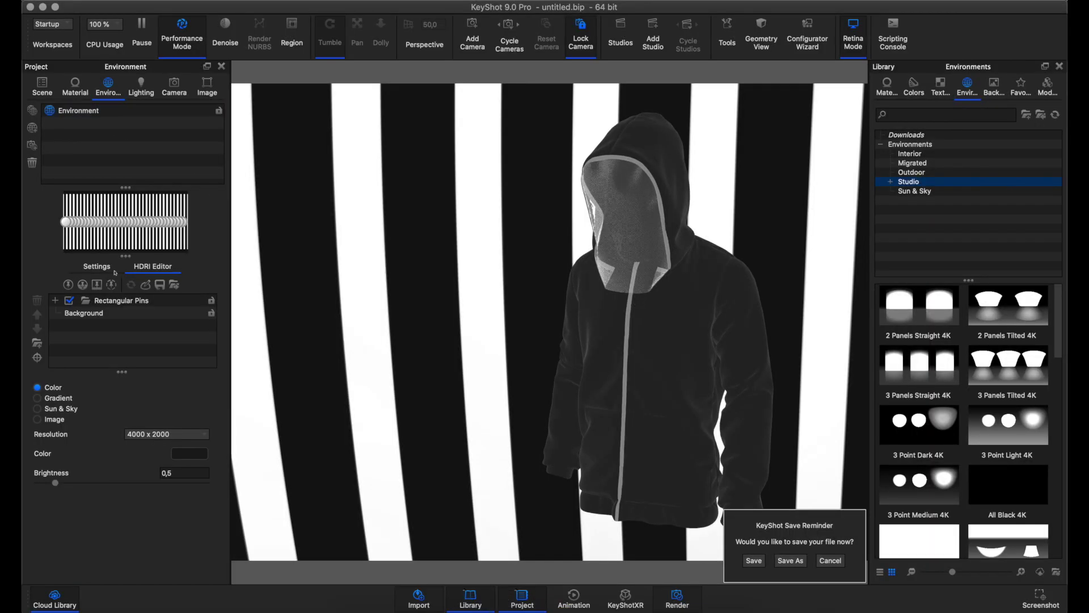
# Step: Load artist_workshop_4k.hdr as the environment image in Environment settings
pyautogui.click(126, 312)
pyautogui.click(140, 357)
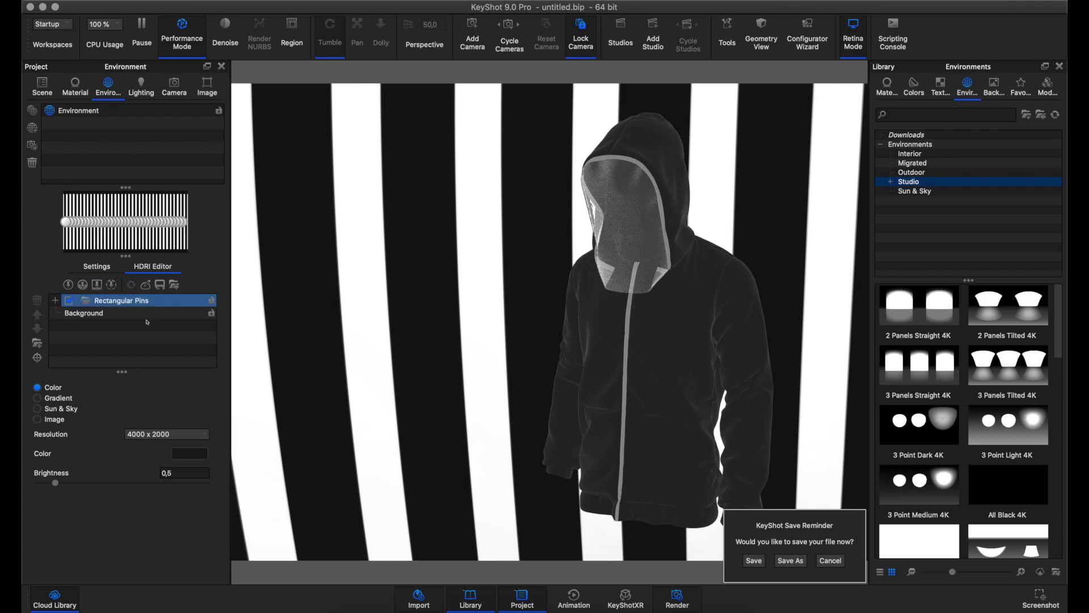
pyautogui.click(97, 268)
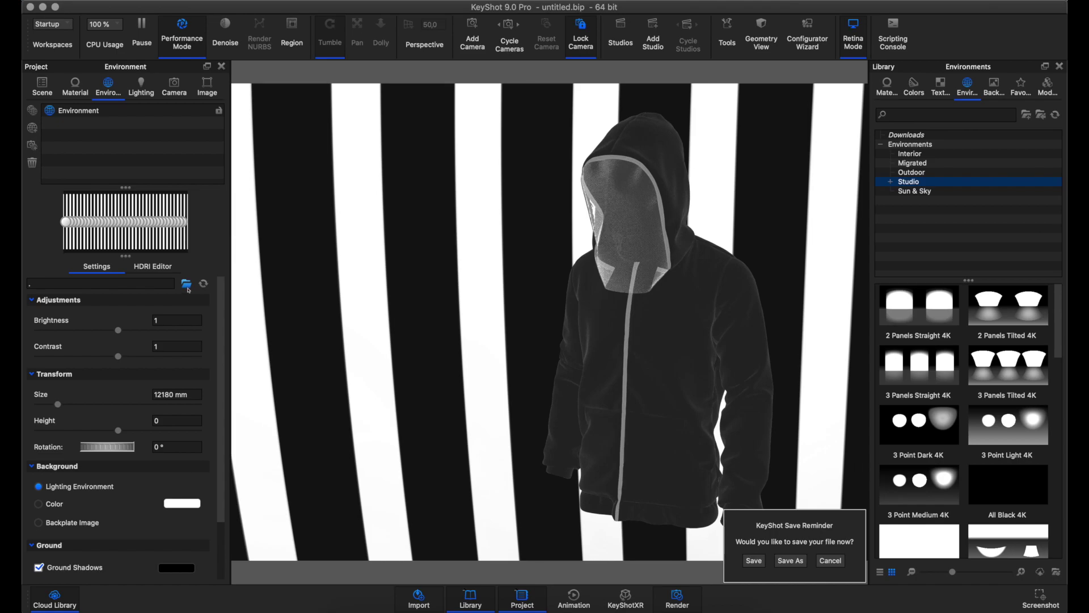
pyautogui.click(186, 286)
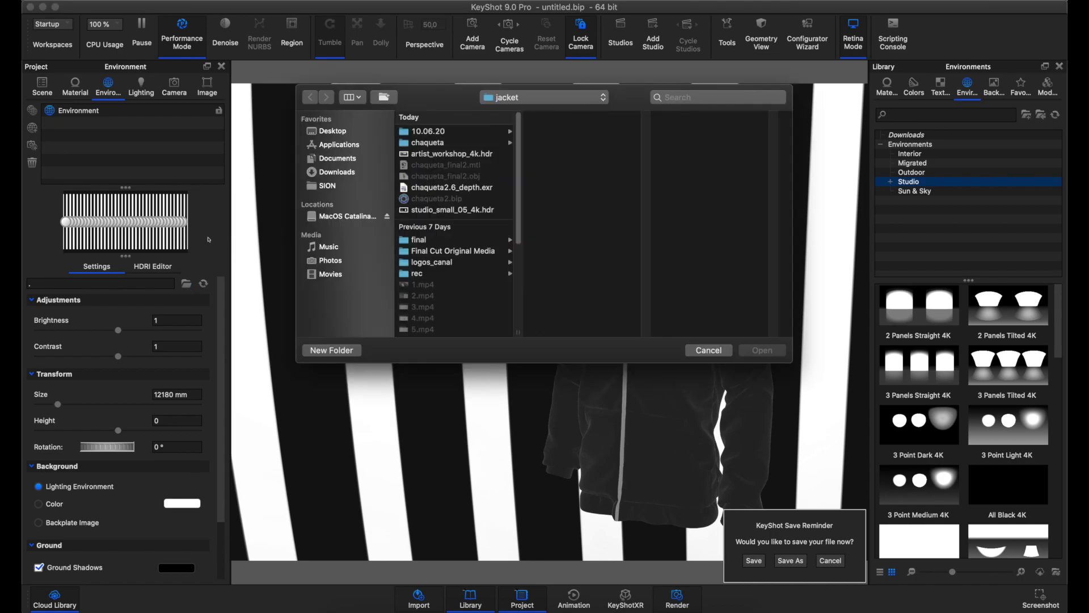
pyautogui.click(447, 159)
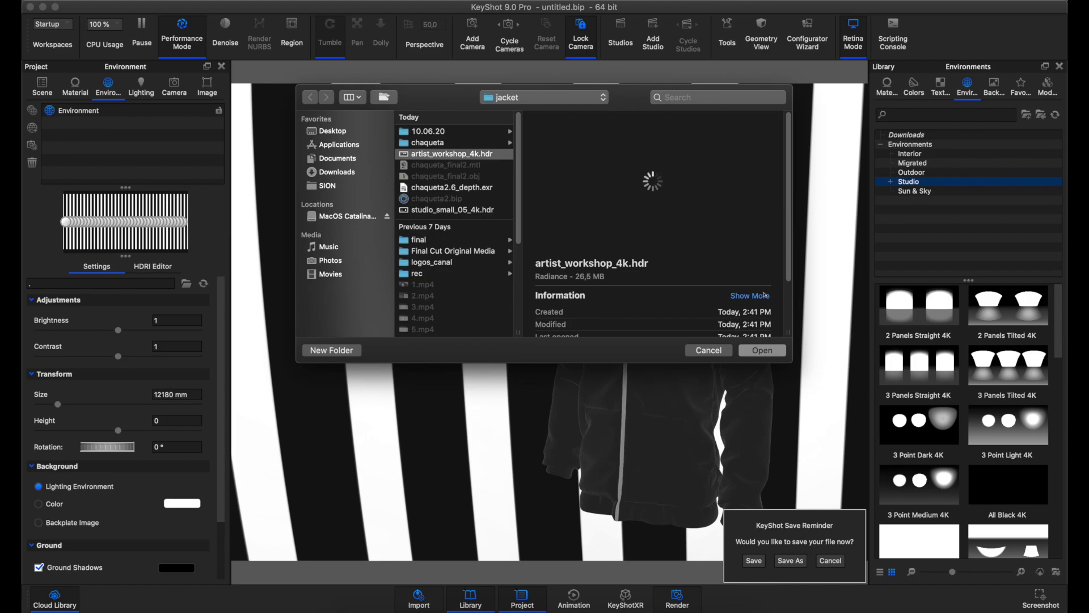
pyautogui.click(748, 351)
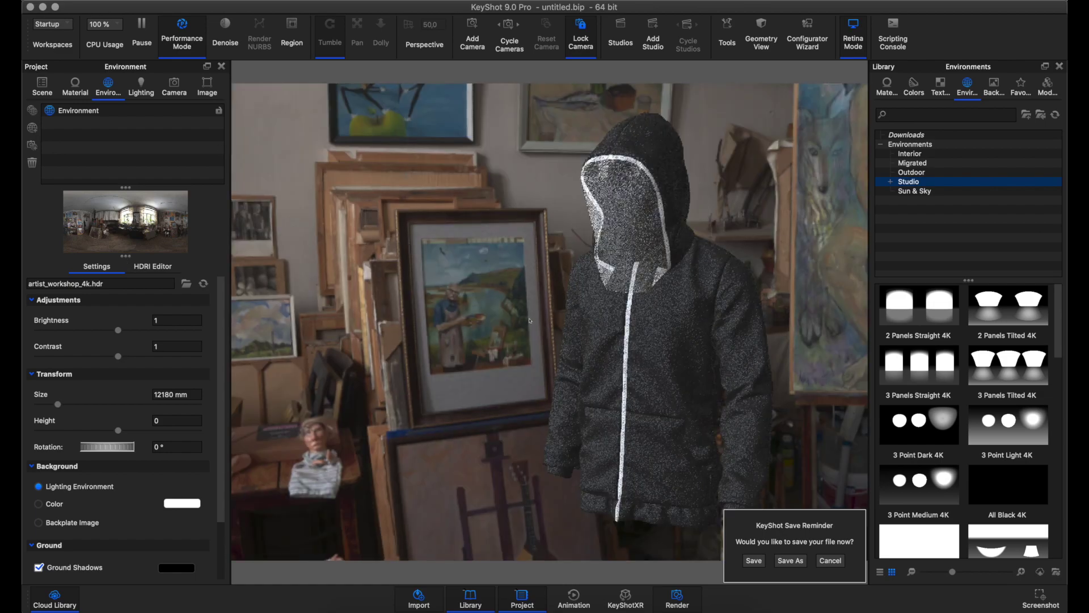
# Step: Rotate the workshop HDRI to 75.5°, cancel the save reminder, and disable Performance Mode
pyautogui.moveTo(109, 451); pyautogui.dragTo(141, 453)
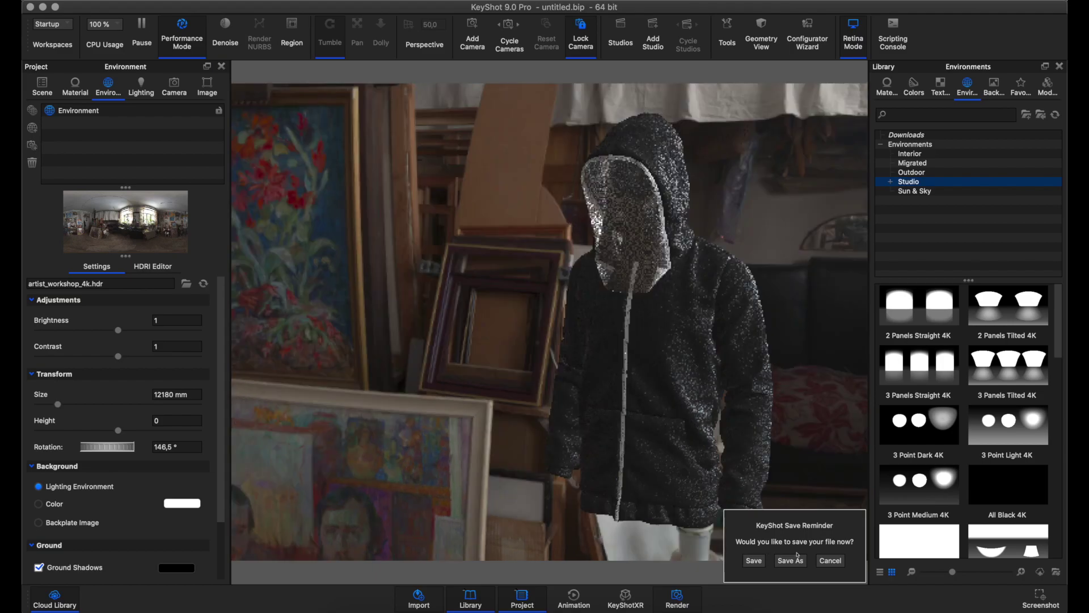
pyautogui.click(828, 569)
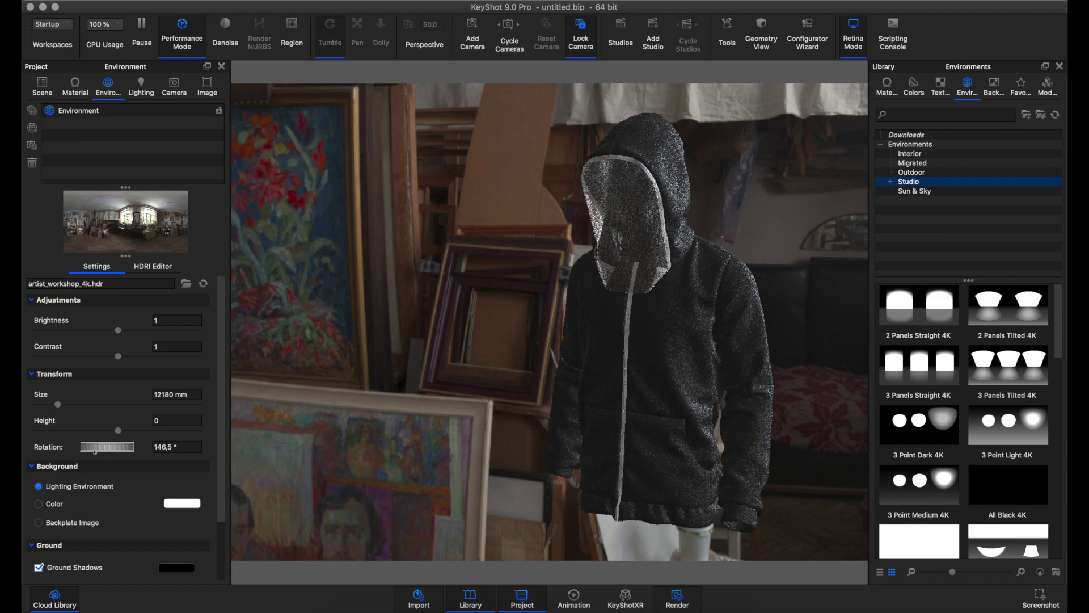
pyautogui.moveTo(95, 453)
pyautogui.mouseDown()
pyautogui.moveTo(123, 454)
pyautogui.moveTo(109, 451)
pyautogui.mouseUp()
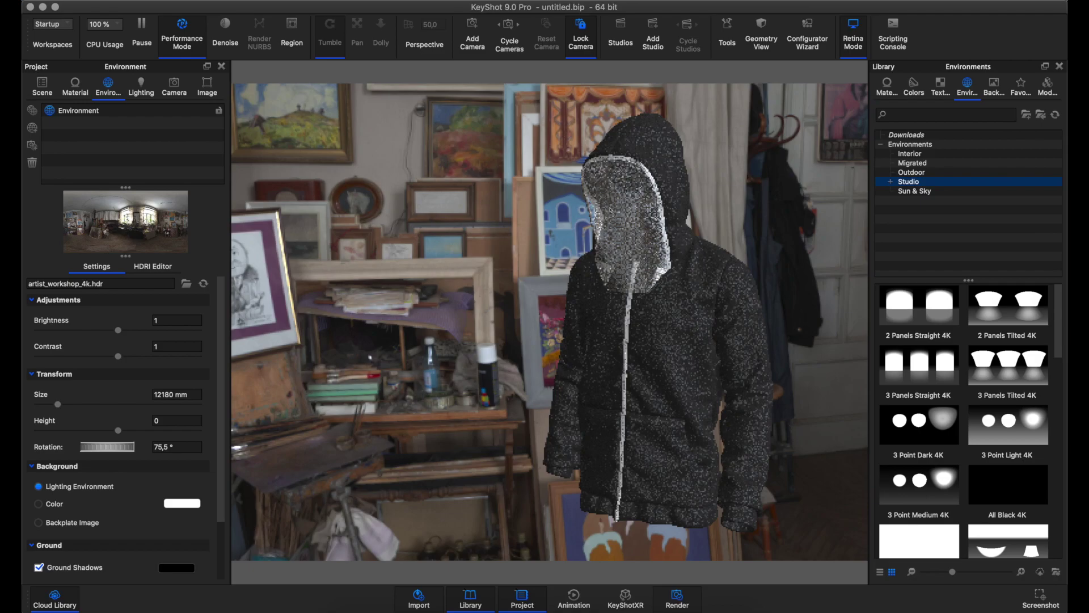
pyautogui.click(184, 40)
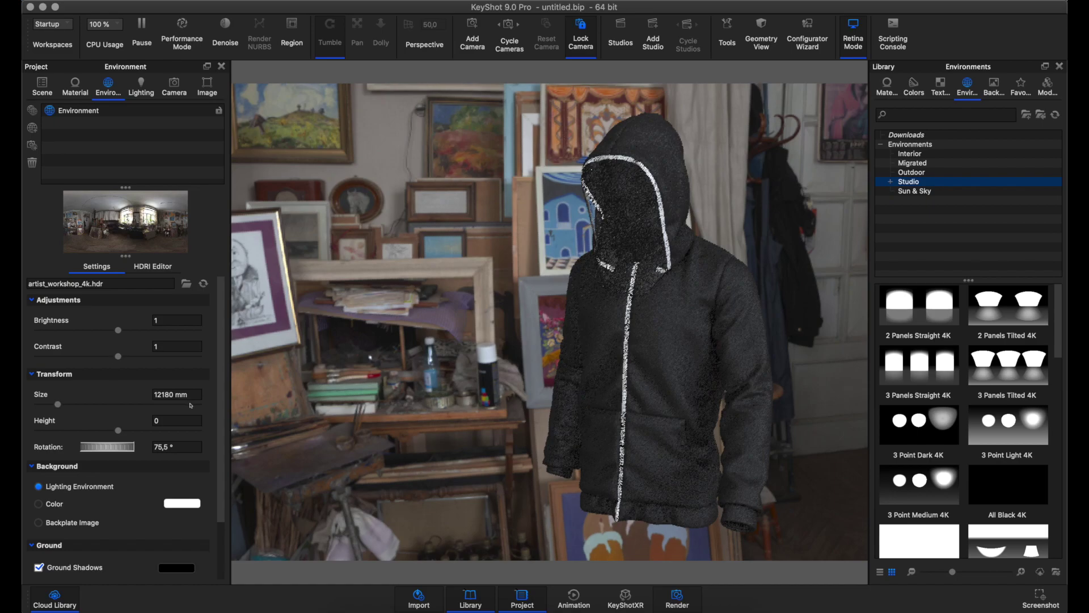
# Step: Set the environment Background to a white Color while keeping the HDRI lighting
pyautogui.scroll(-2, 227, 372)
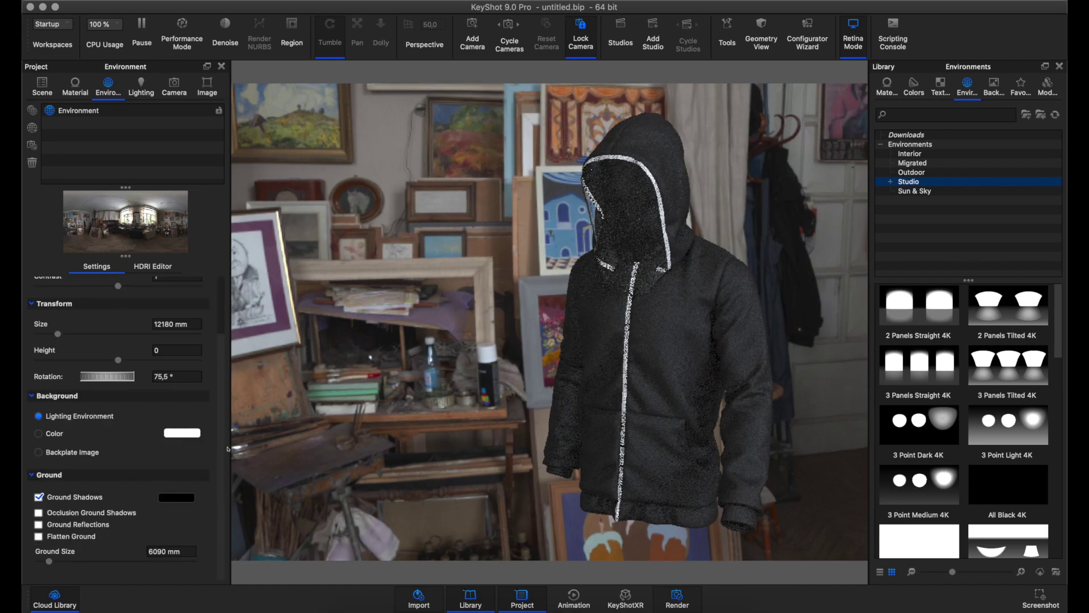
pyautogui.scroll(2, 226, 490)
pyautogui.scroll(-2, 227, 443)
pyautogui.click(41, 439)
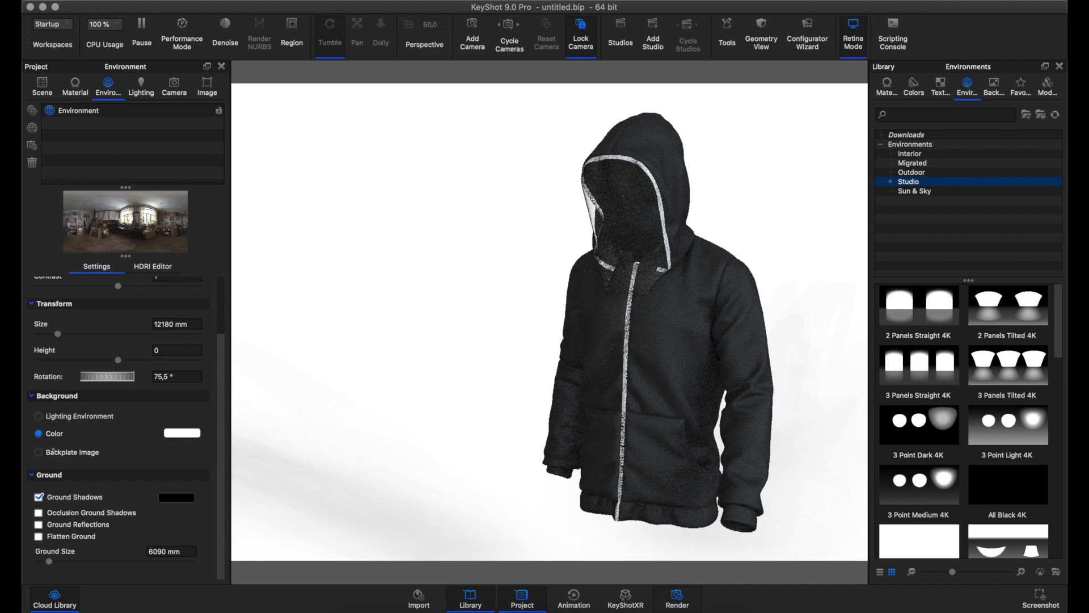
# Step: Browse the Backplates library and try the Concrete Wall backplate behind the hoodie
pyautogui.click(995, 86)
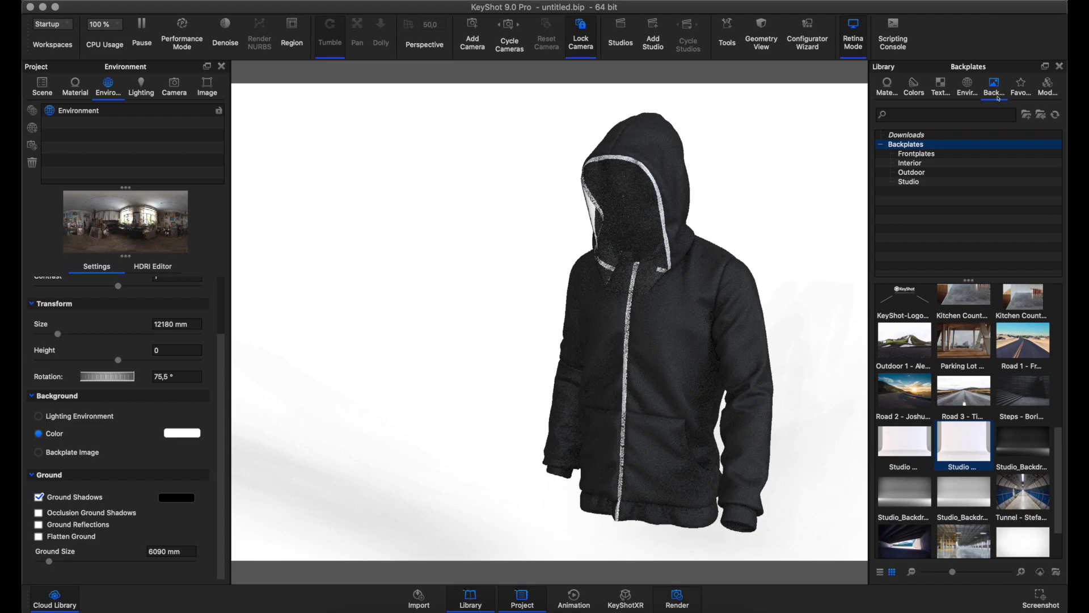
pyautogui.moveTo(994, 152); pyautogui.dragTo(998, 113)
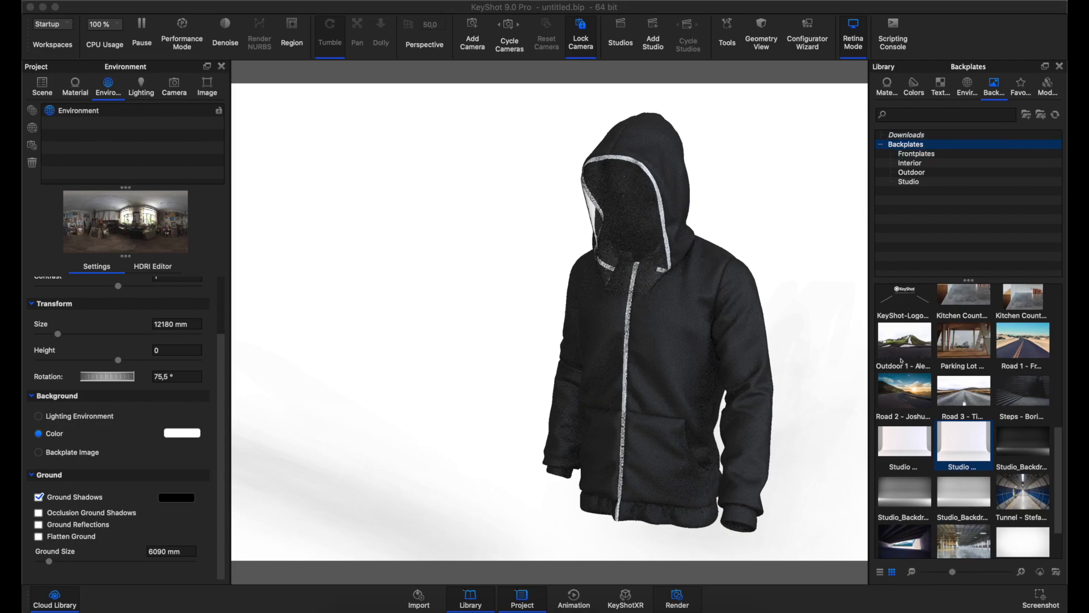
pyautogui.moveTo(874, 279); pyautogui.dragTo(1050, 560)
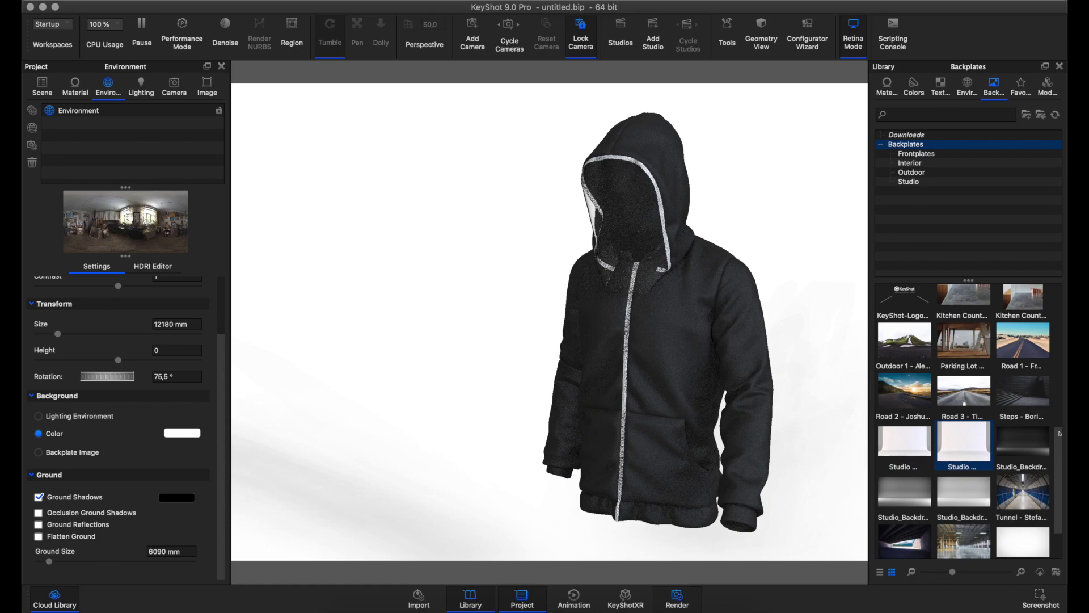
pyautogui.moveTo(1062, 457); pyautogui.dragTo(1059, 307)
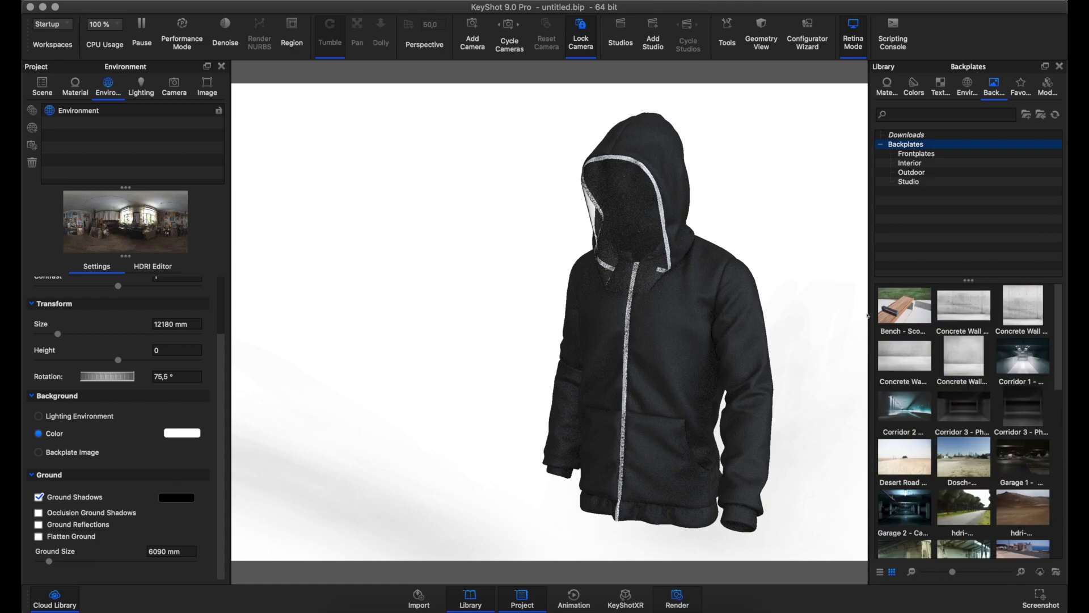
pyautogui.click(1034, 318)
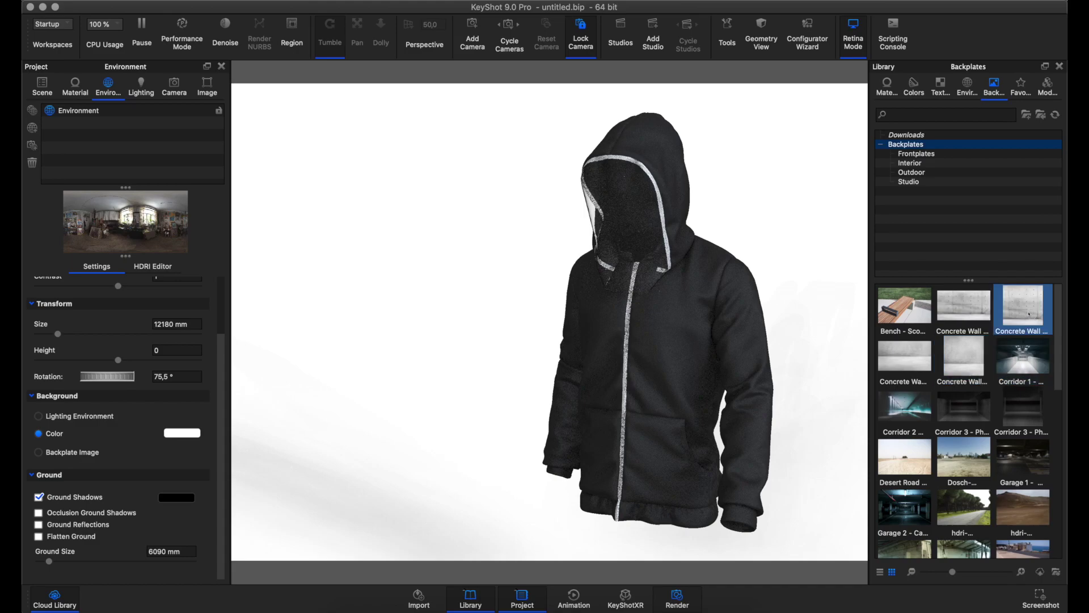
pyautogui.moveTo(1058, 361)
pyautogui.mouseDown()
pyautogui.moveTo(1058, 400)
pyautogui.moveTo(565, 311)
pyautogui.mouseUp()
pyautogui.scroll(3, 1058, 400)
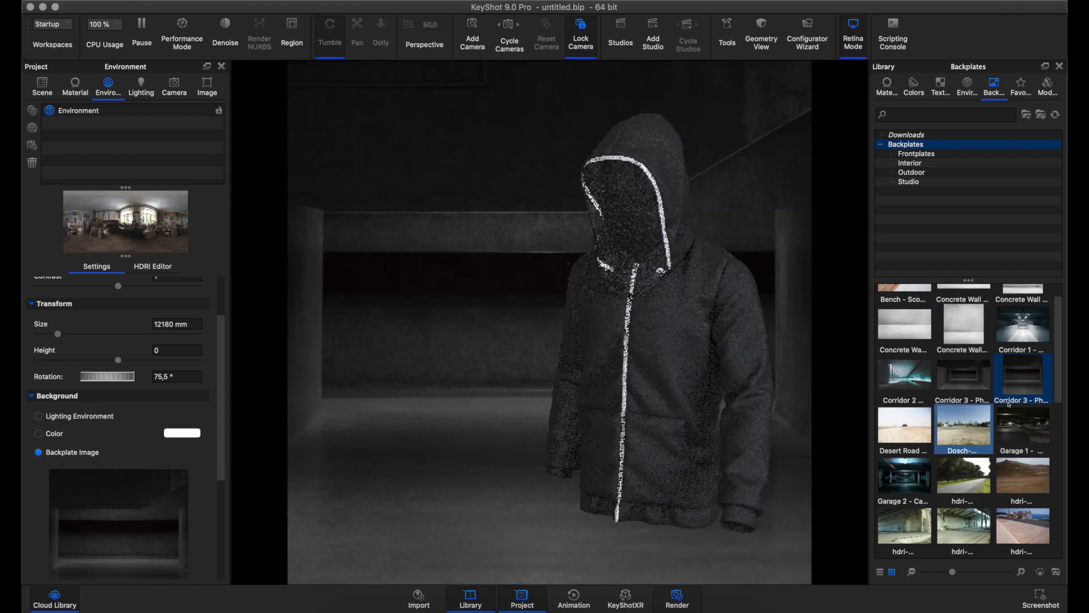
# Step: Try the Desert Road and Road 1 backplates, then settle on the white Studio backplate
pyautogui.moveTo(905, 426); pyautogui.dragTo(514, 369)
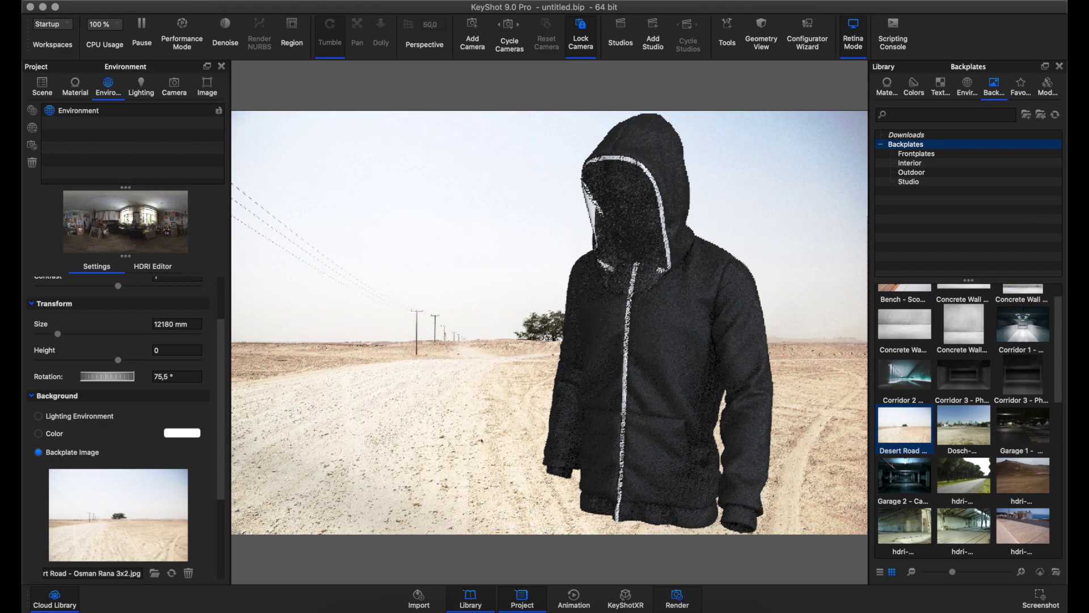
pyautogui.moveTo(1059, 358); pyautogui.dragTo(1064, 494)
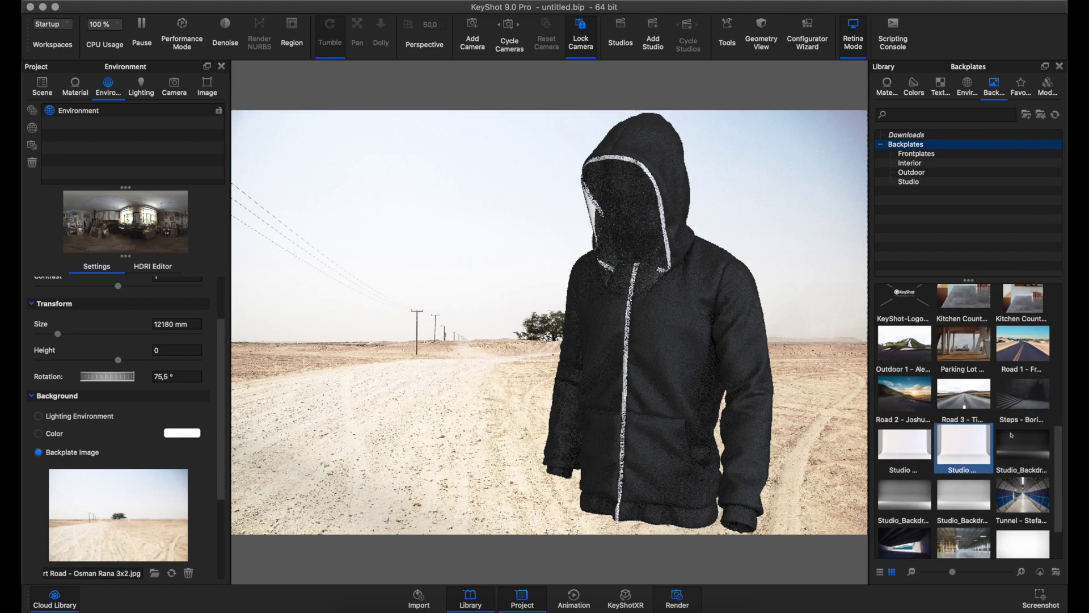
pyautogui.moveTo(1031, 356); pyautogui.dragTo(548, 345)
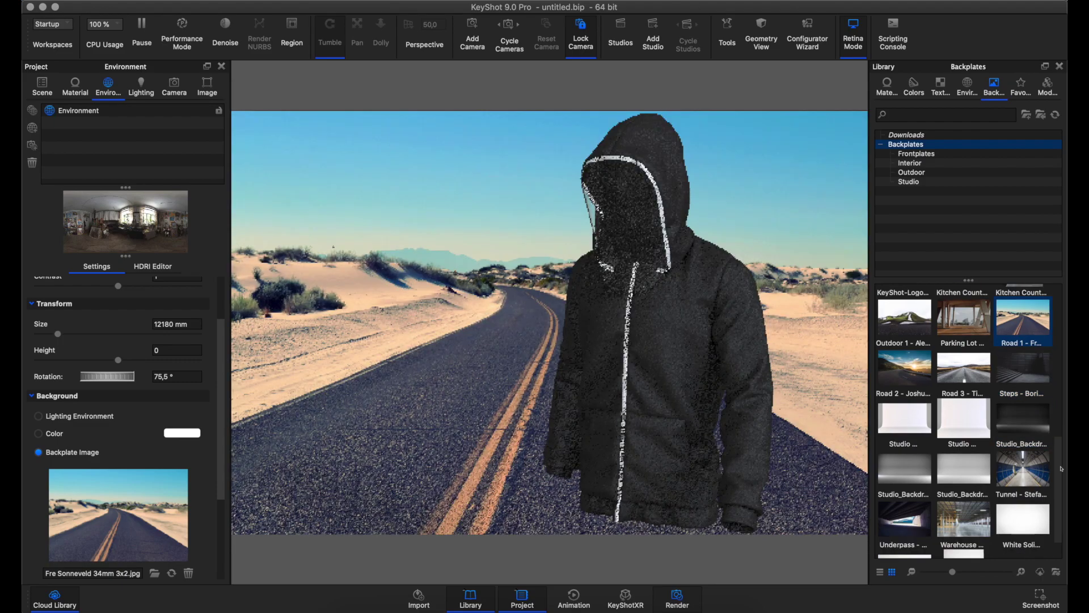
pyautogui.scroll(-3, 1051, 449)
pyautogui.moveTo(963, 386)
pyautogui.mouseDown()
pyautogui.moveTo(504, 315)
pyautogui.moveTo(517, 322)
pyautogui.mouseUp()
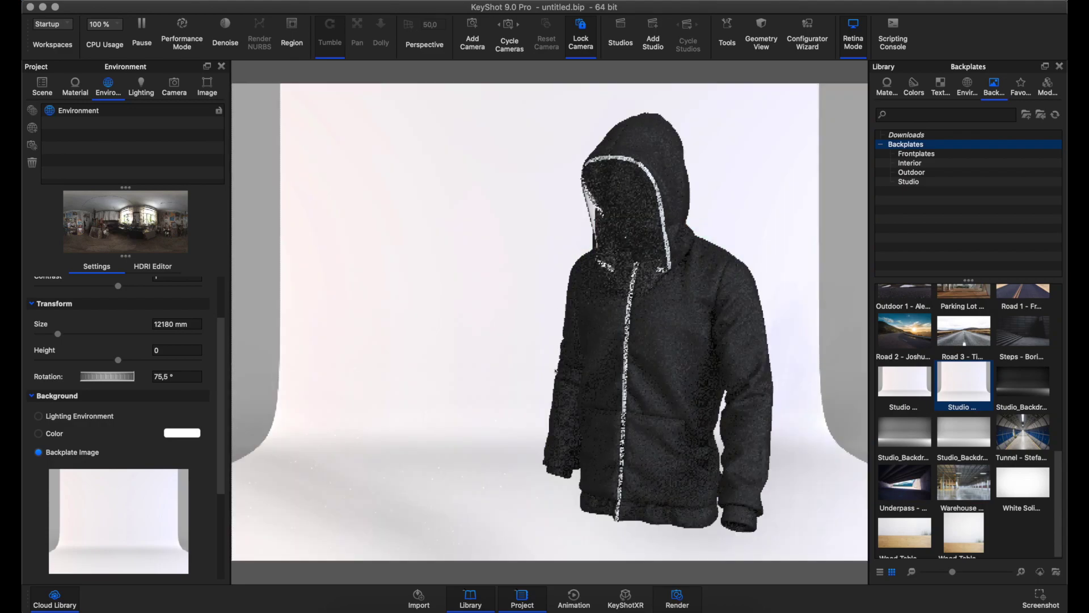
# Step: Review the black Vans windbreaker reference photo in Safari, then return to KeyShot
pyautogui.press('super+Tab')
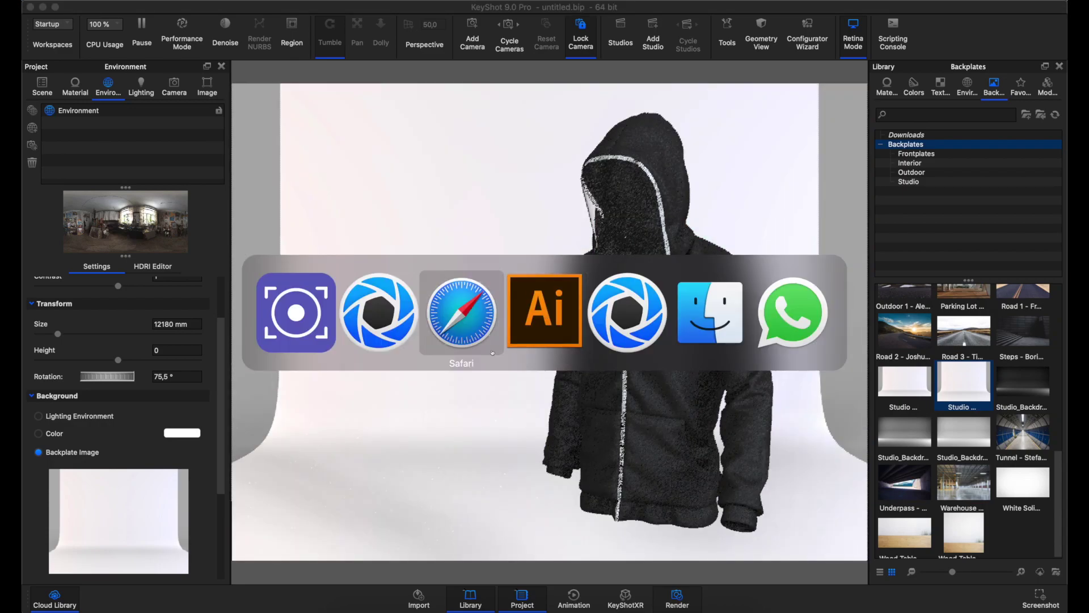
pyautogui.click(492, 353)
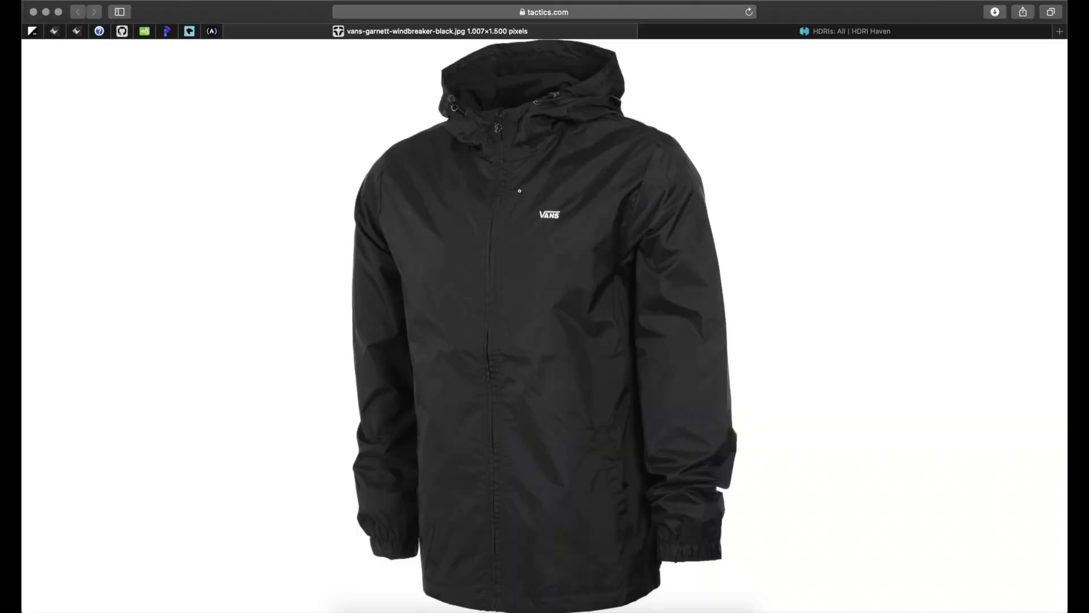
pyautogui.press('super+Tab')
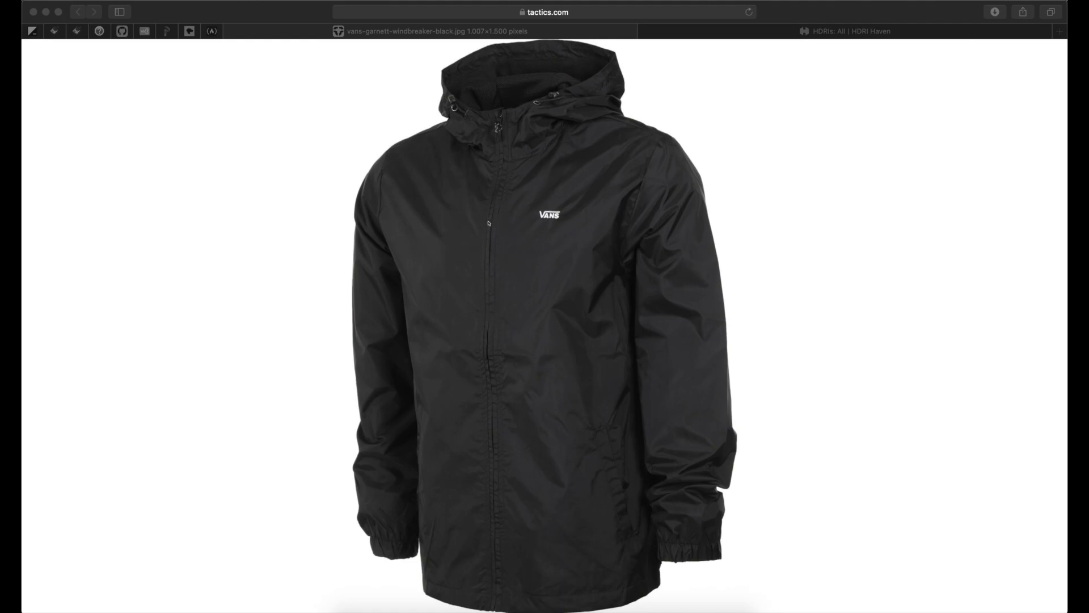
pyautogui.click(484, 226)
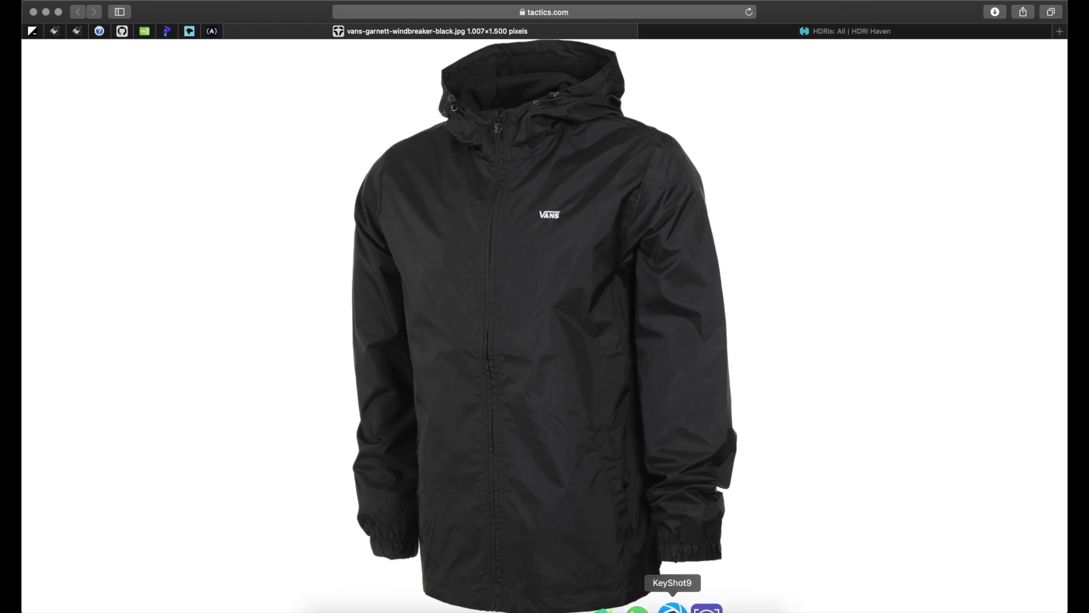
pyautogui.click(667, 607)
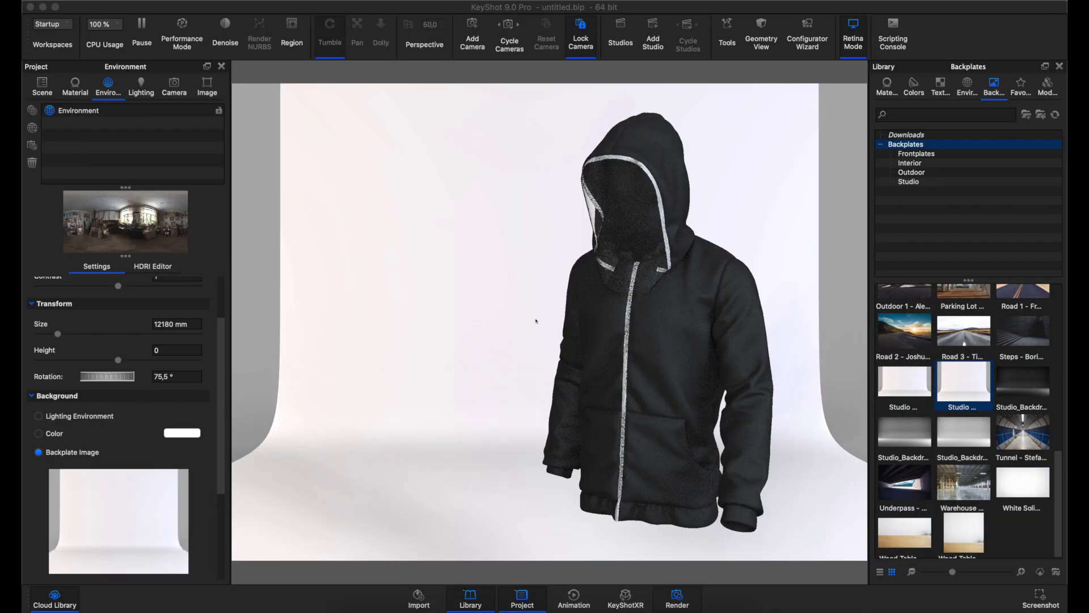
# Step: Nudge the hoodie framing slightly, save it as Camera 1, and lock Camera 1
pyautogui.click(77, 95)
pyautogui.click(172, 96)
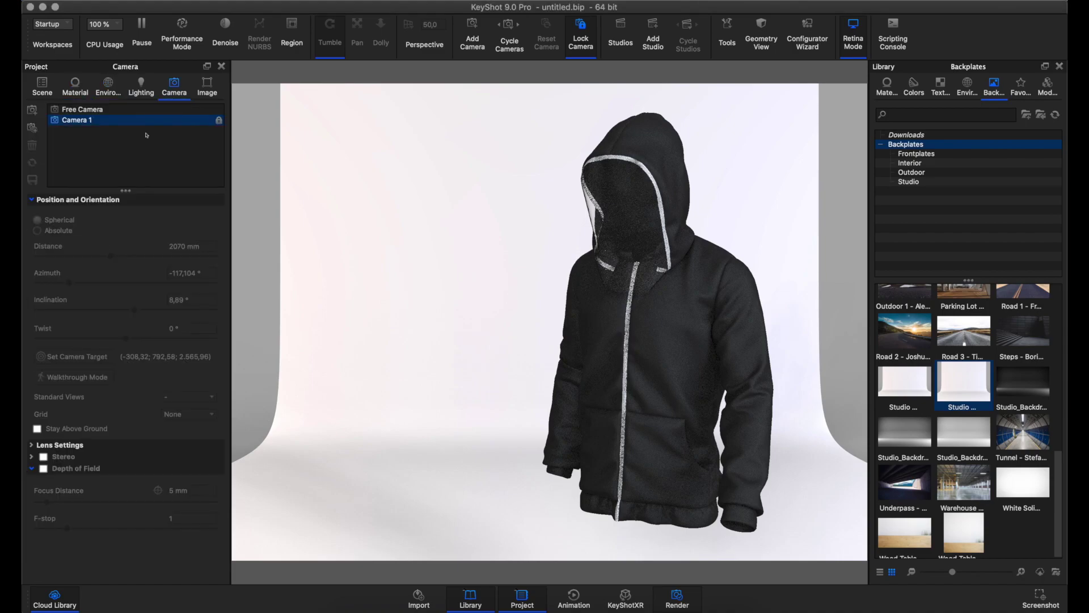
pyautogui.moveTo(746, 300); pyautogui.dragTo(695, 289, button='middle')
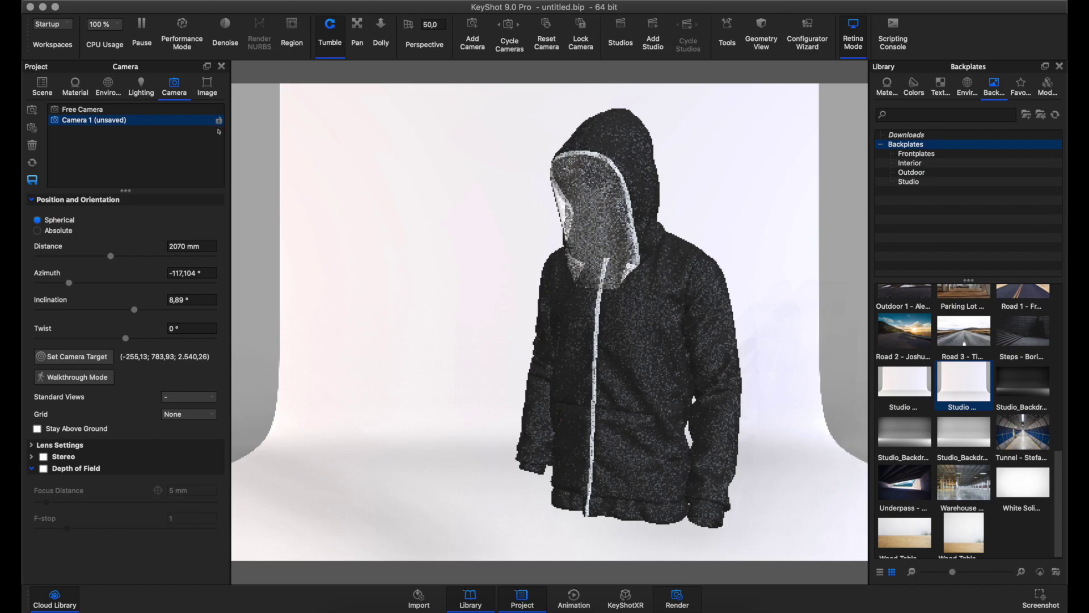
pyautogui.click(34, 182)
pyautogui.click(219, 120)
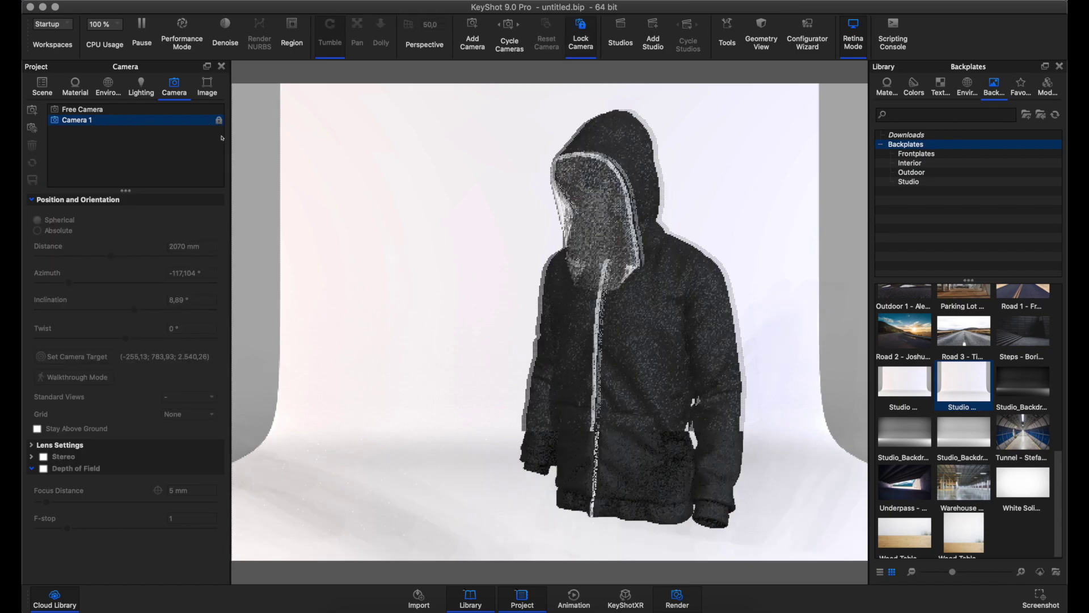
pyautogui.click(141, 88)
pyautogui.click(108, 86)
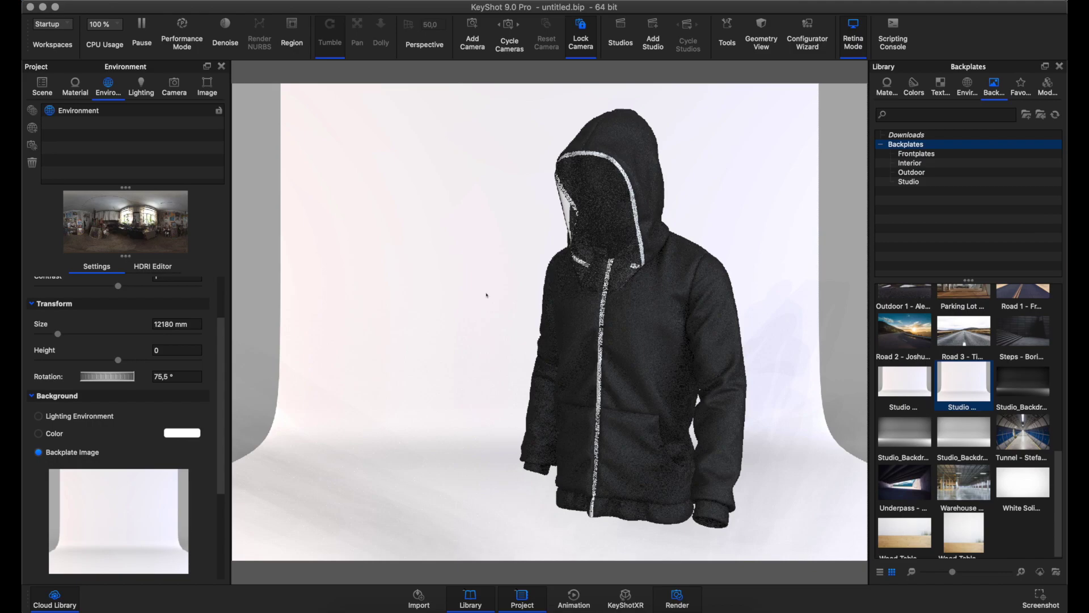
# Step: Switch the library from Colors to Materials and expand the Light category
pyautogui.click(913, 86)
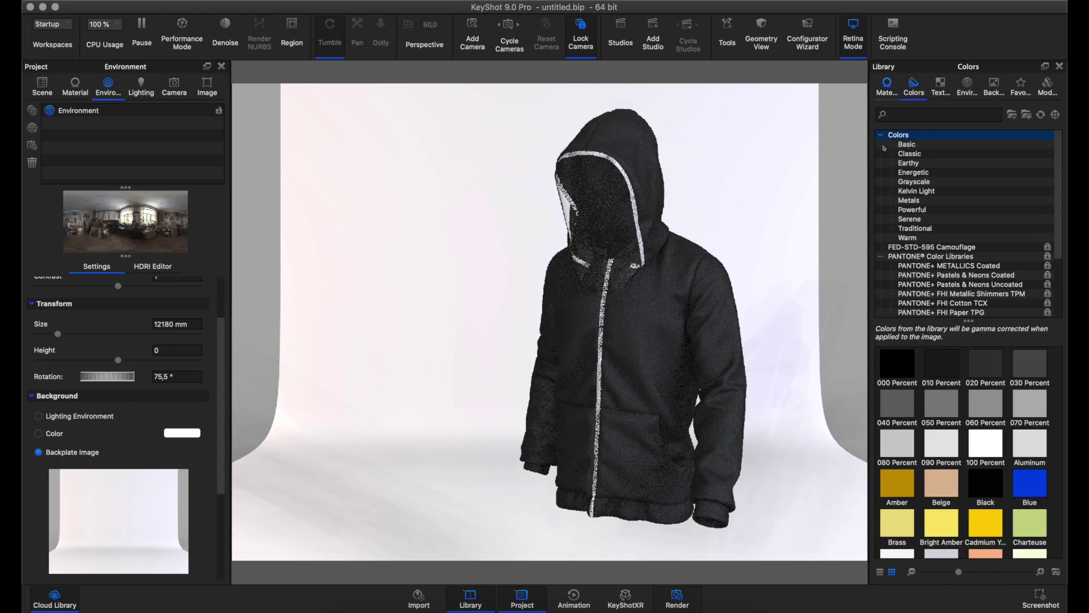
pyautogui.click(886, 87)
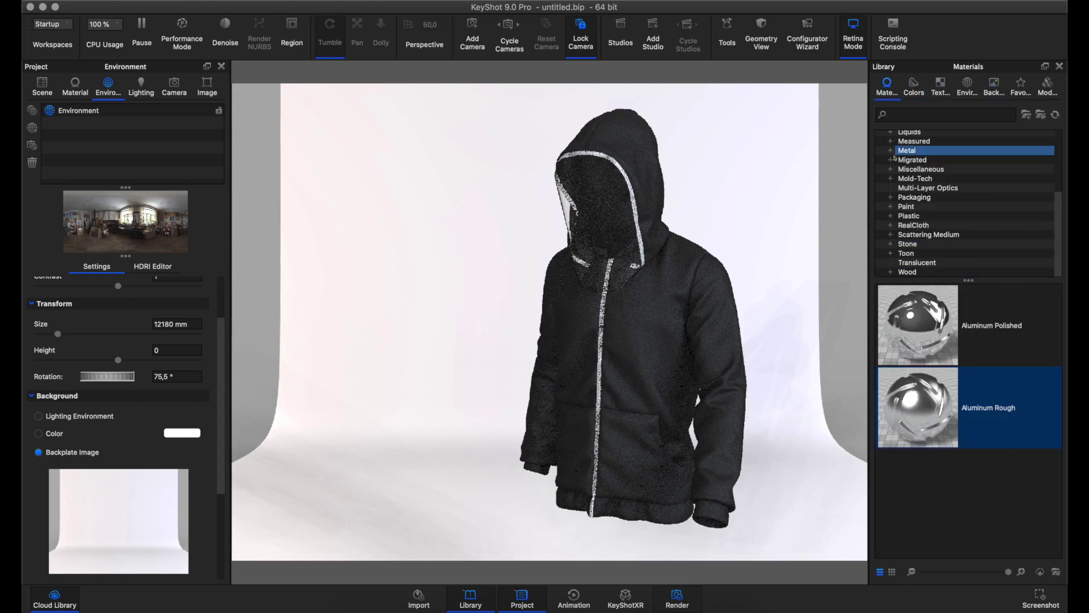
pyautogui.scroll(5, 965, 227)
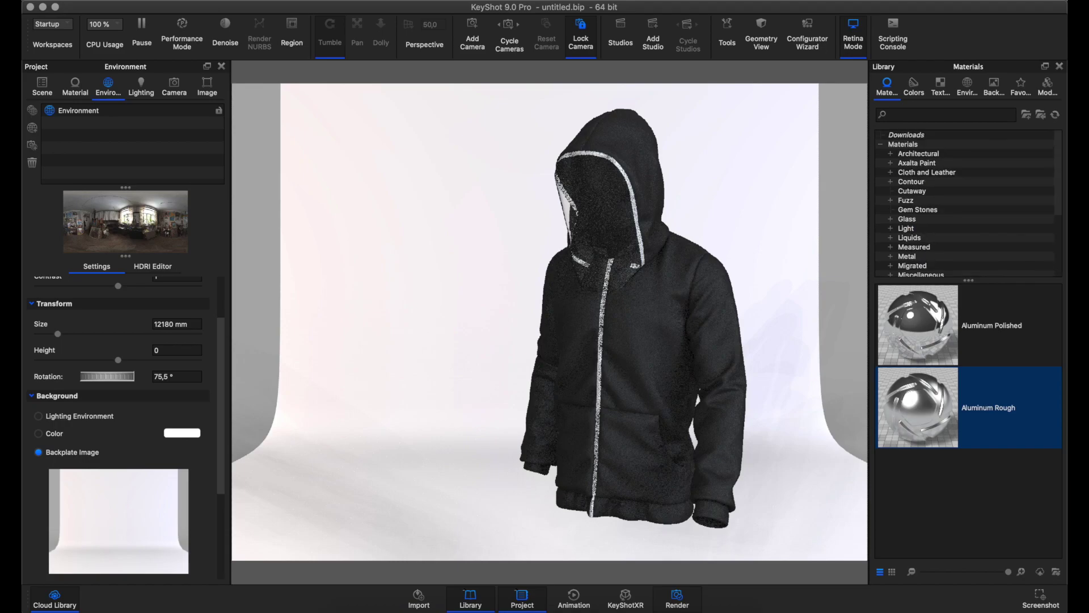
pyautogui.click(907, 257)
pyautogui.click(890, 228)
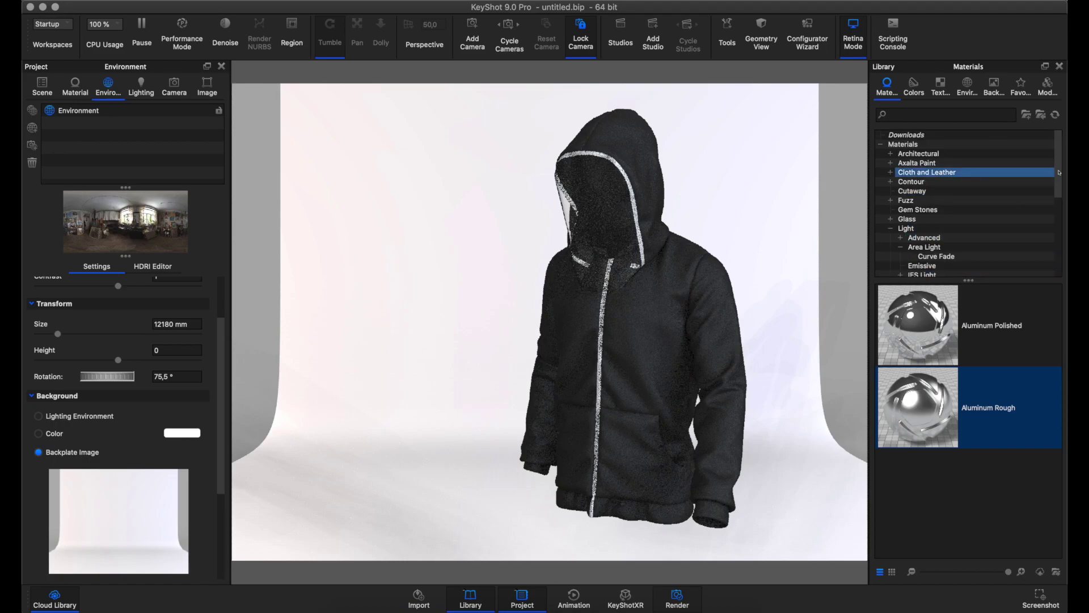
pyautogui.scroll(-1, 1059, 190)
pyautogui.scroll(-3, 1059, 191)
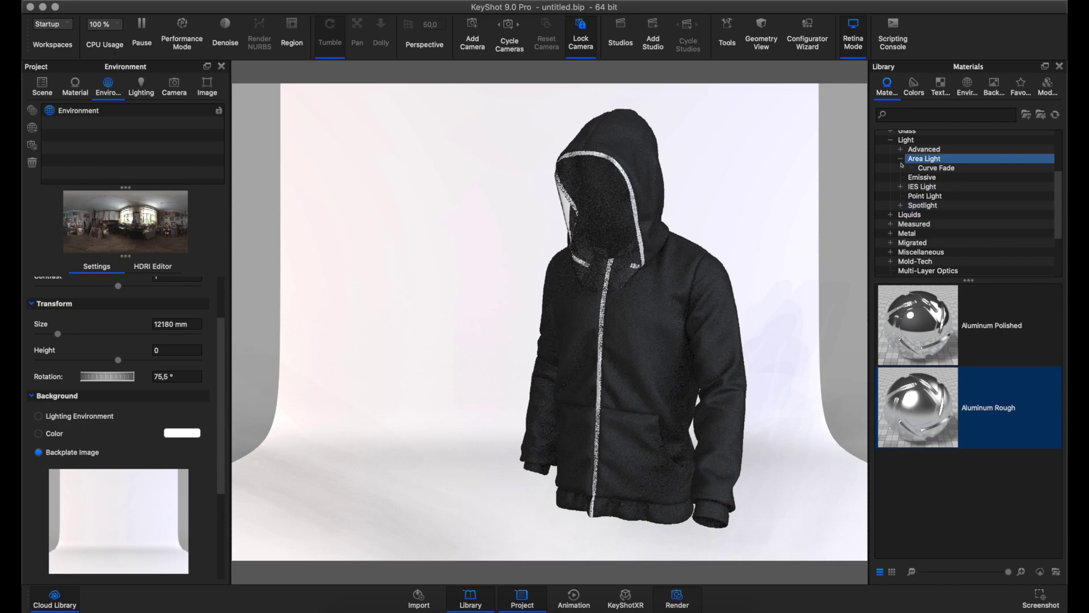
pyautogui.doubleClick(908, 159)
# Step: Step through the Area Light, Emissive, IES Light and Point Light materials
pyautogui.click(949, 167)
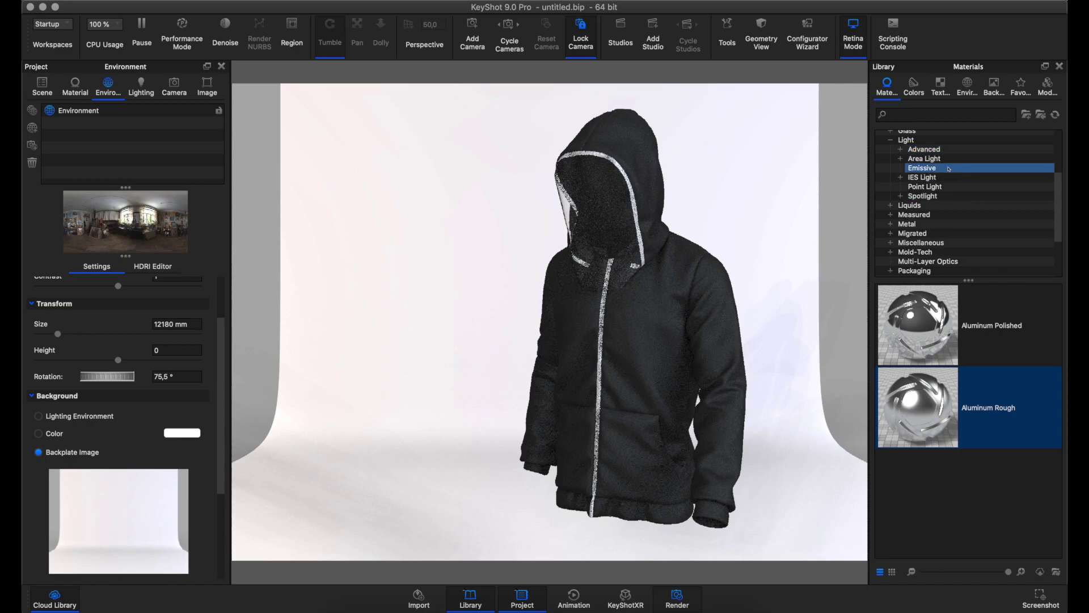
pyautogui.press('Up')
pyautogui.press('Down')
pyautogui.press('Down')
pyautogui.press('Up')
pyautogui.press('Down')
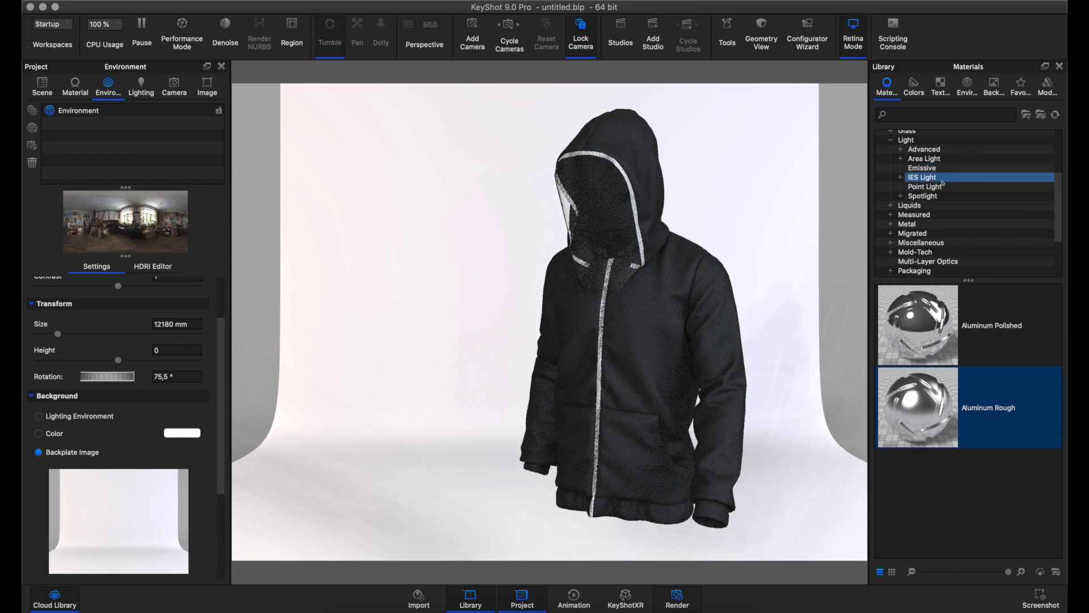
pyautogui.press('Down')
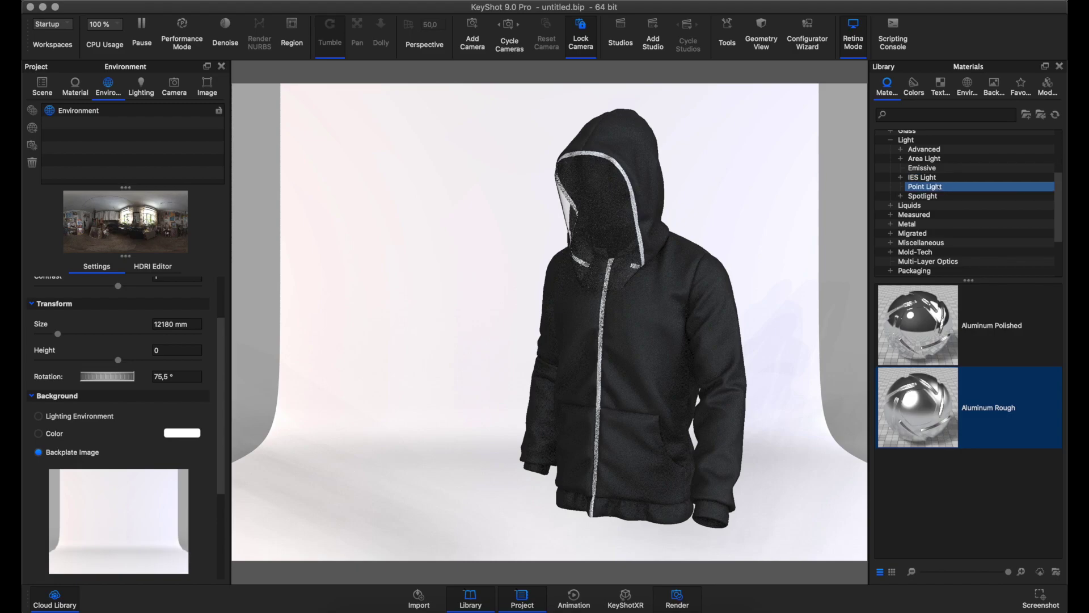
pyautogui.press('Down')
pyautogui.press('Up')
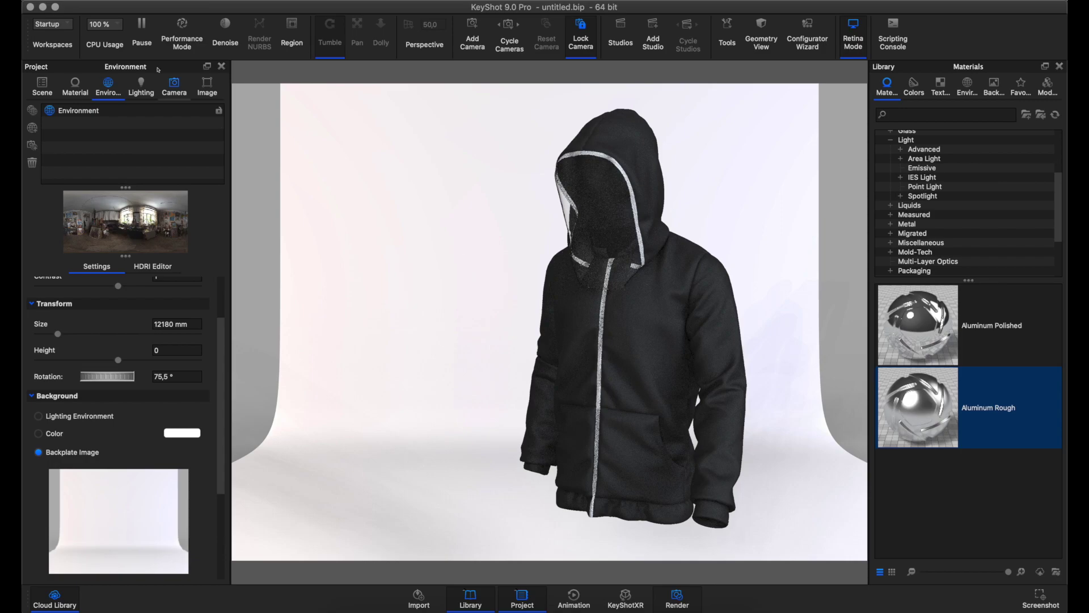
# Step: Add a Disc primitive from Edit > Add Geometry > Disc
pyautogui.click(136, 2)
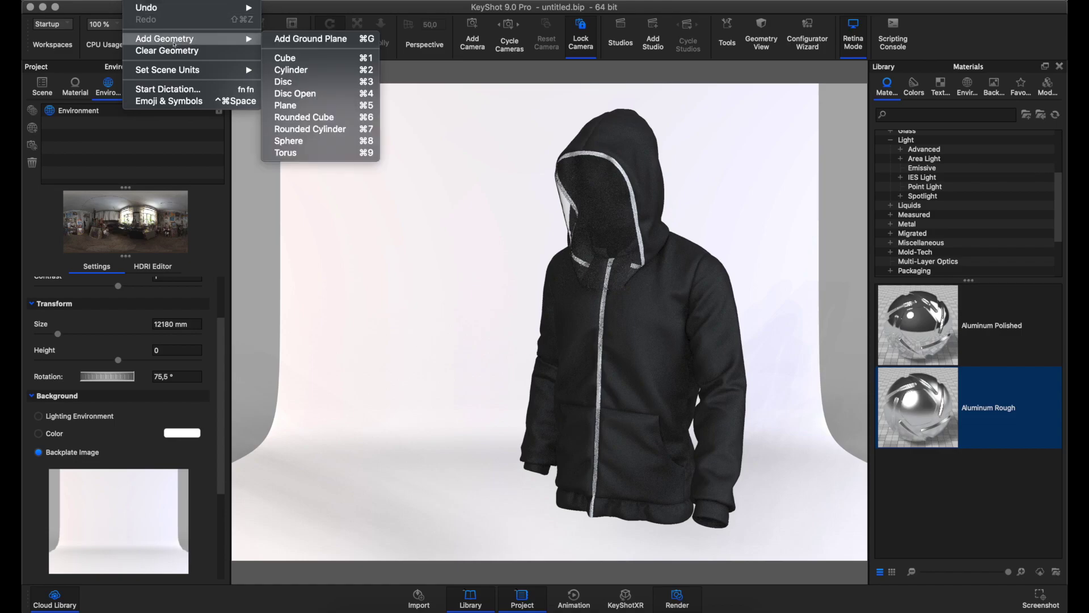
pyautogui.moveTo(165, 39)
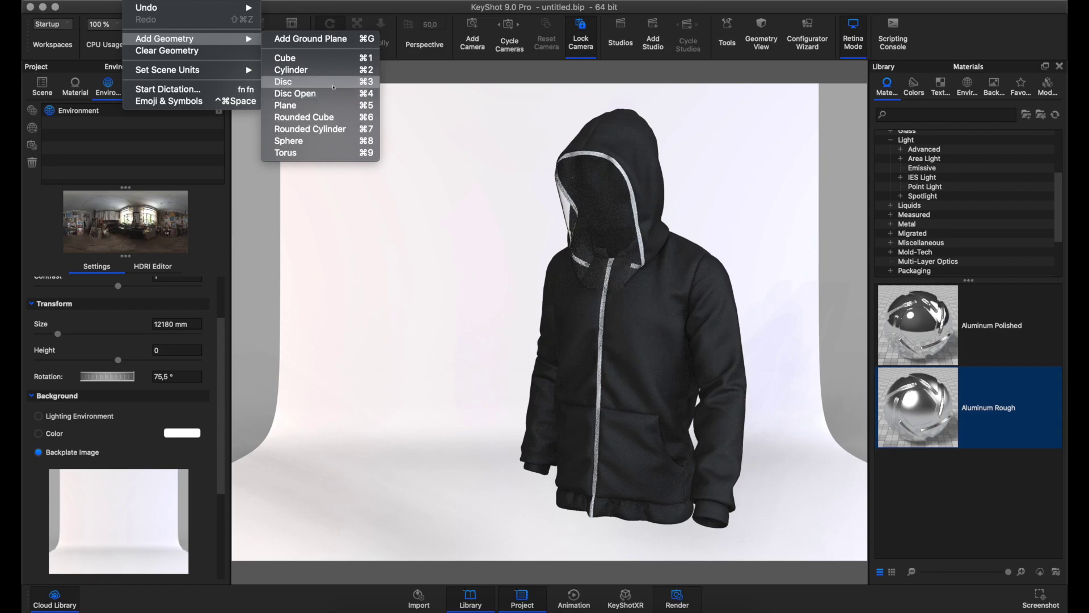
pyautogui.click(331, 87)
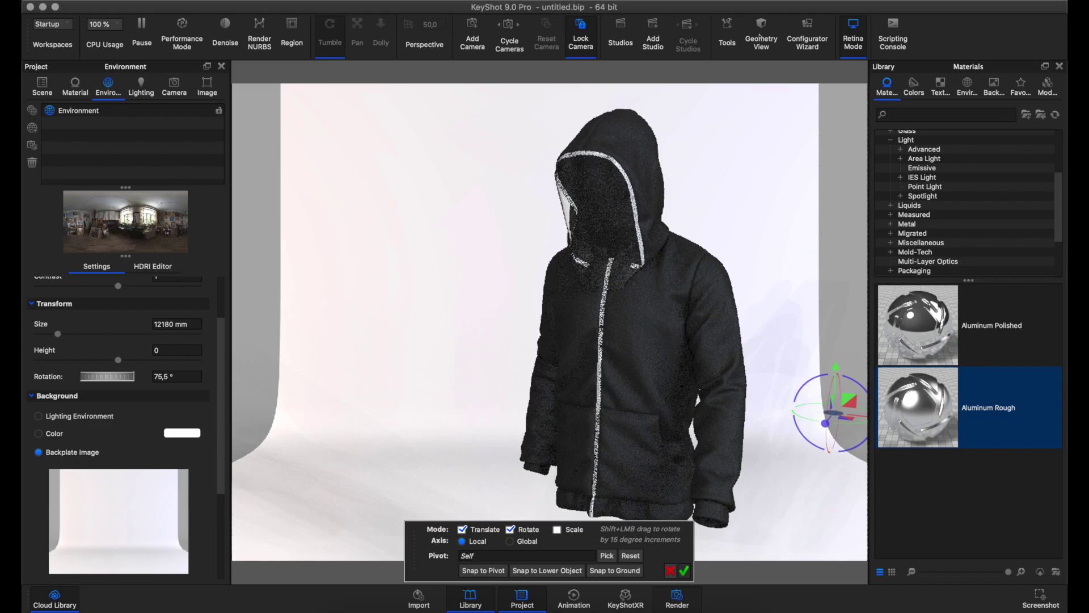
# Step: Open Geometry View, enable Performance Mode and show the Scene tree
pyautogui.click(761, 34)
pyautogui.click(182, 44)
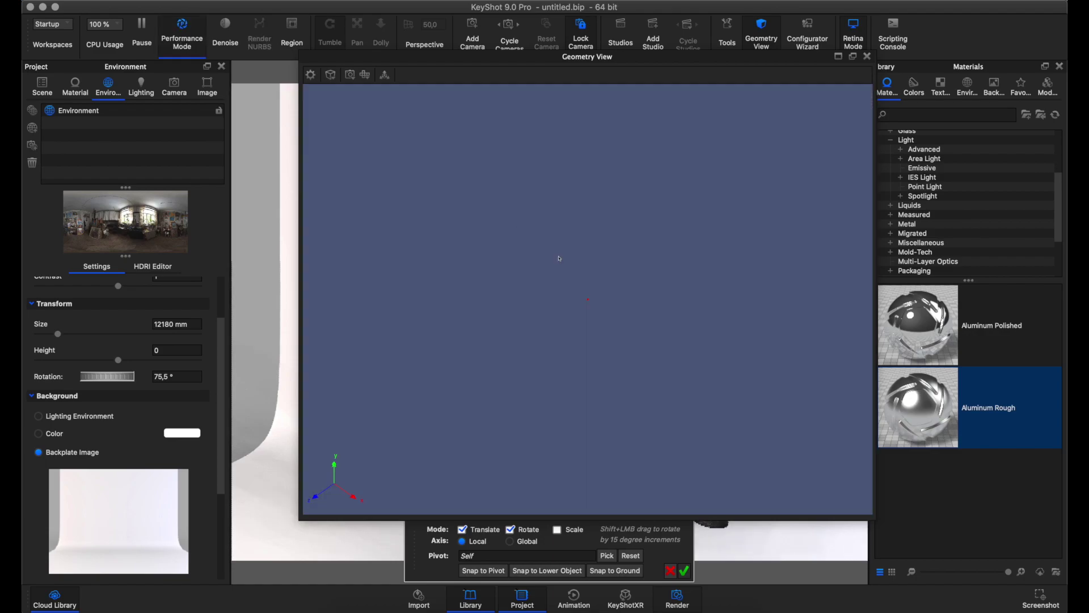
pyautogui.click(42, 91)
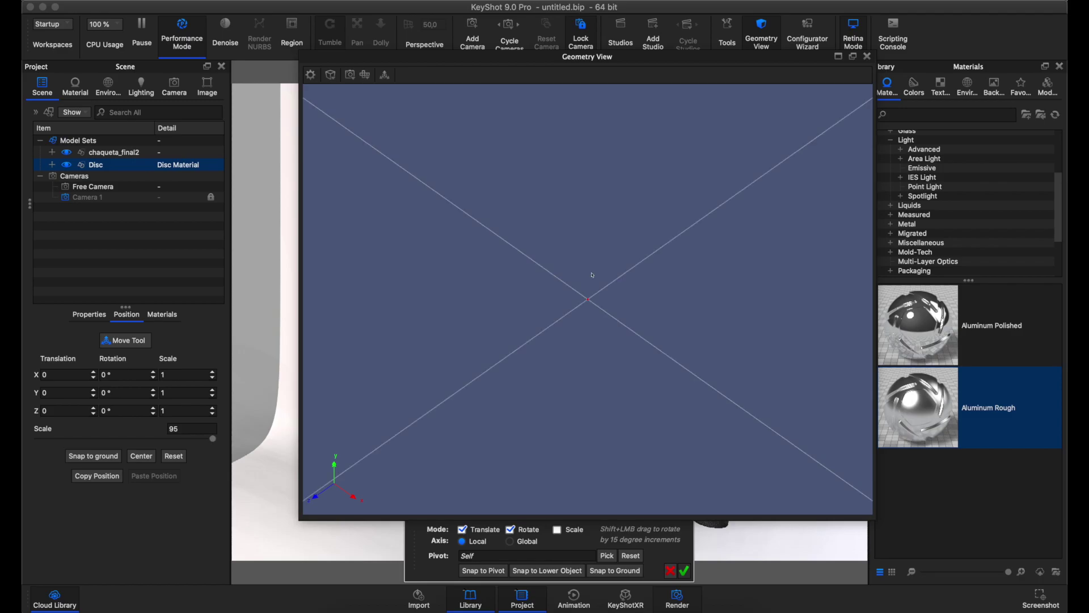
pyautogui.scroll(-5, 587, 248)
pyautogui.scroll(-3, 567, 255)
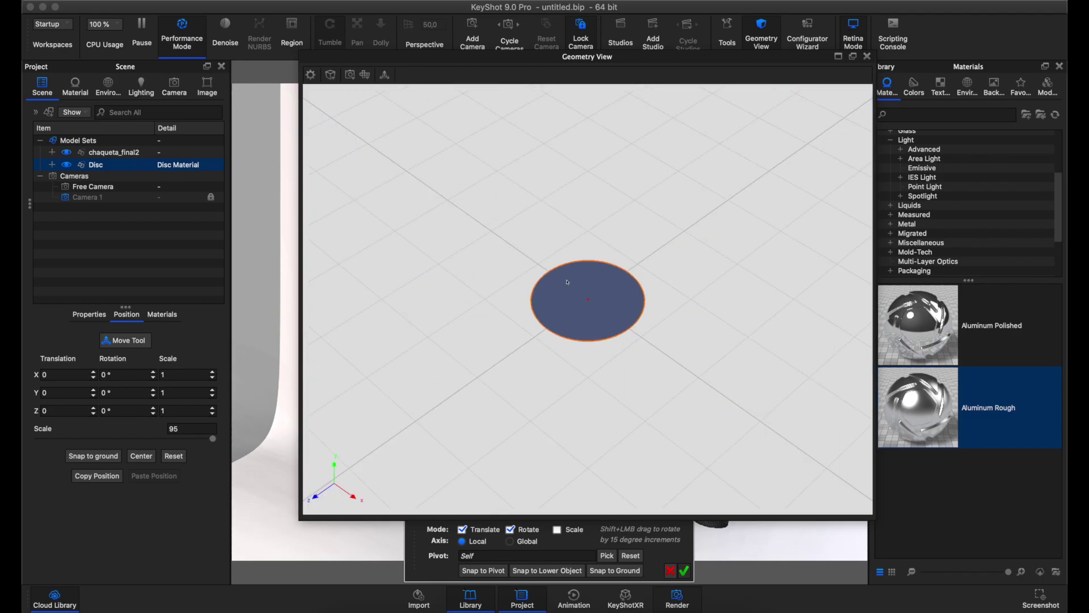
pyautogui.scroll(-3, 616, 309)
pyautogui.scroll(-3, 620, 307)
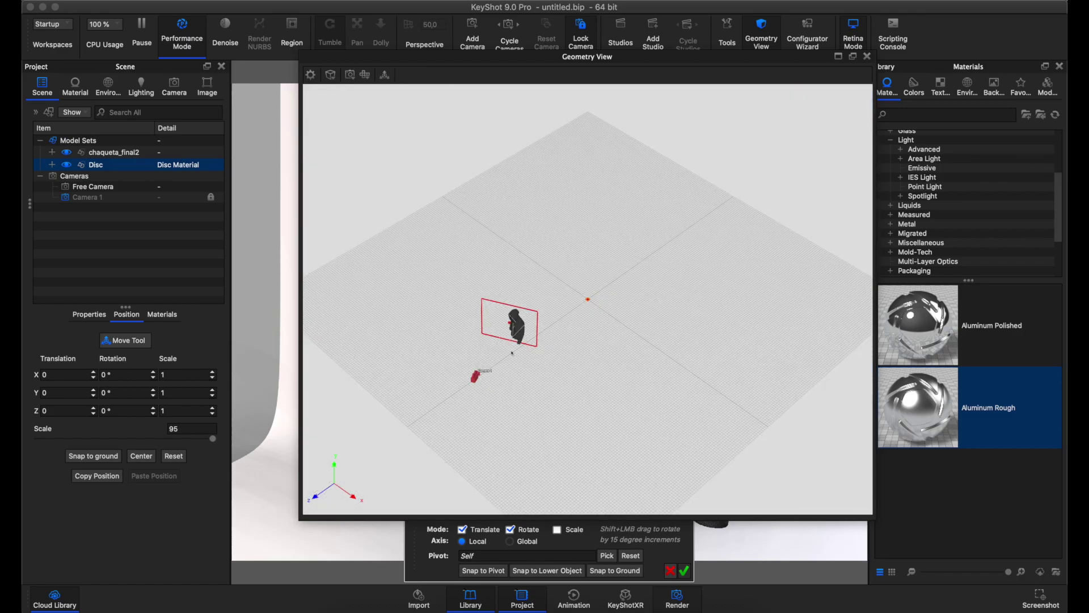
# Step: Frame the hoodie, disc and camera from overhead, then select Disc in the tree
pyautogui.moveTo(620, 307); pyautogui.dragTo(555, 314)
pyautogui.moveTo(555, 314); pyautogui.dragTo(618, 301, button='middle')
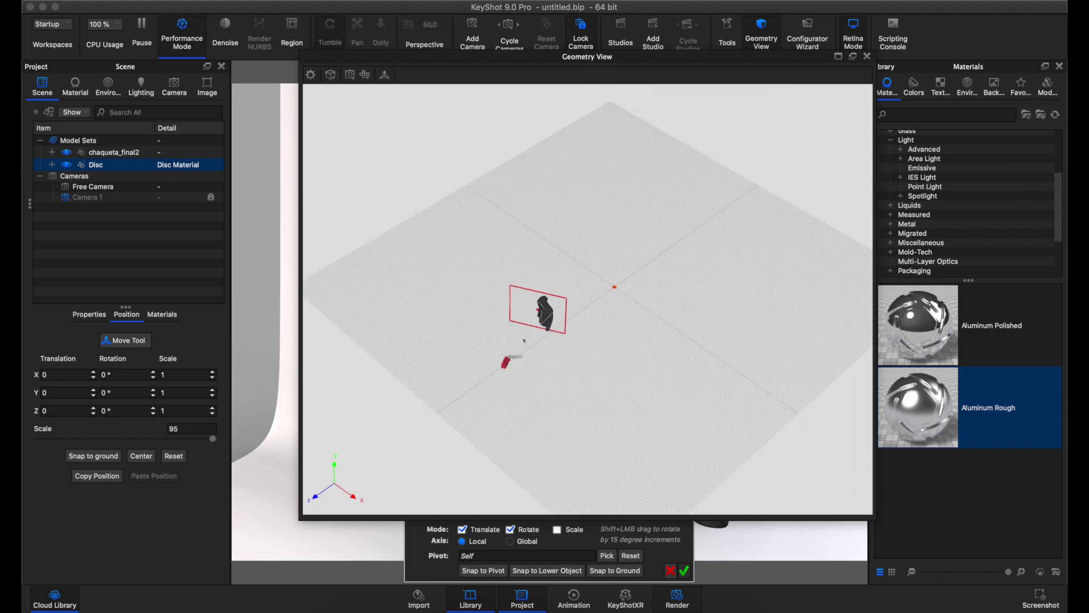
pyautogui.scroll(1, 618, 302)
pyautogui.scroll(1, 616, 292)
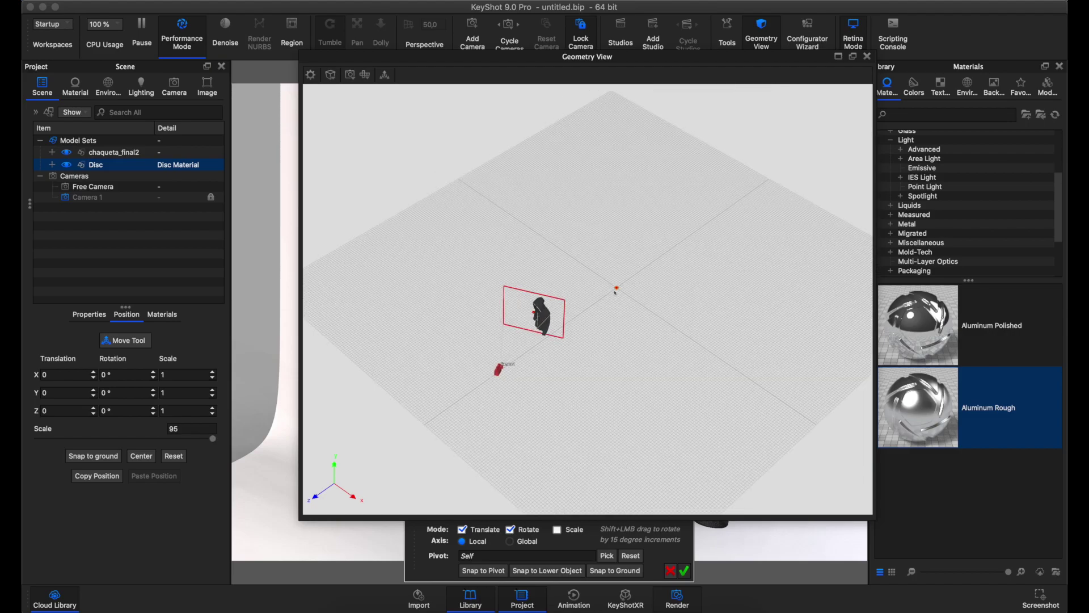
pyautogui.moveTo(631, 305); pyautogui.dragTo(644, 445)
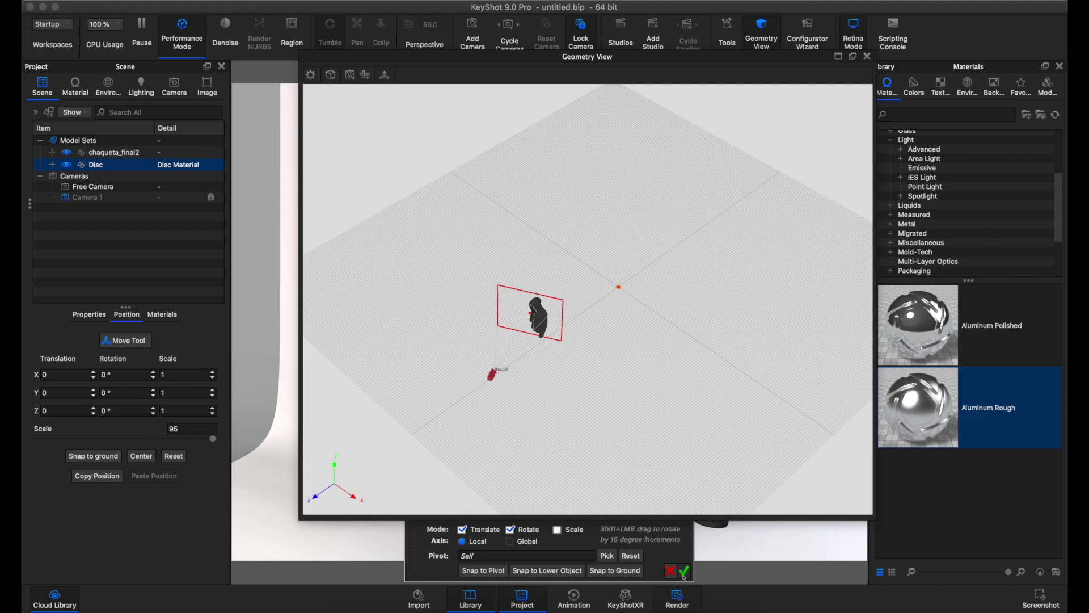
pyautogui.click(595, 276)
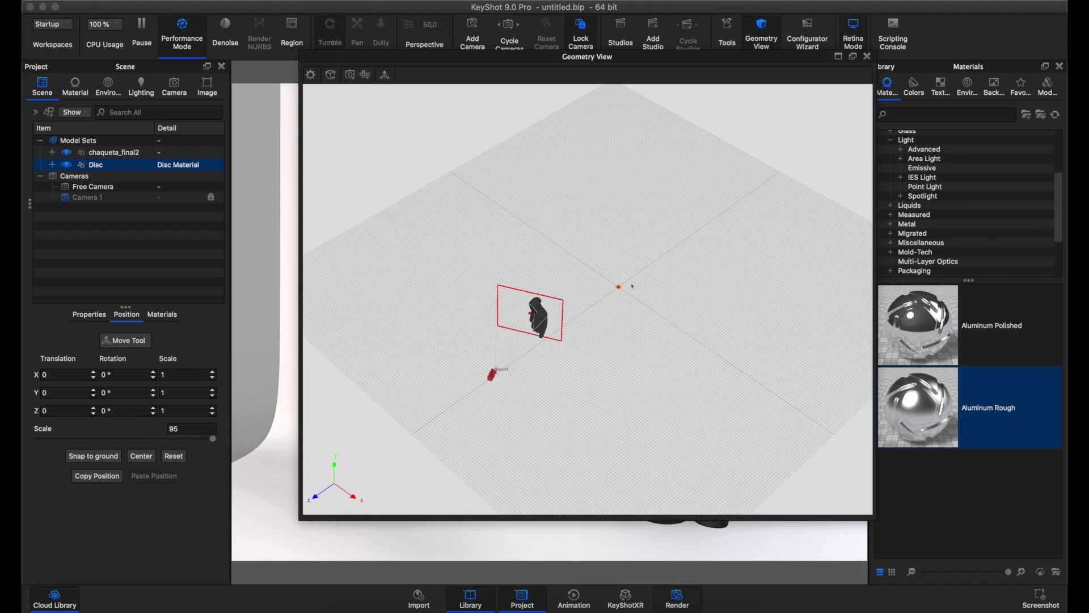
pyautogui.moveTo(626, 293); pyautogui.dragTo(620, 293)
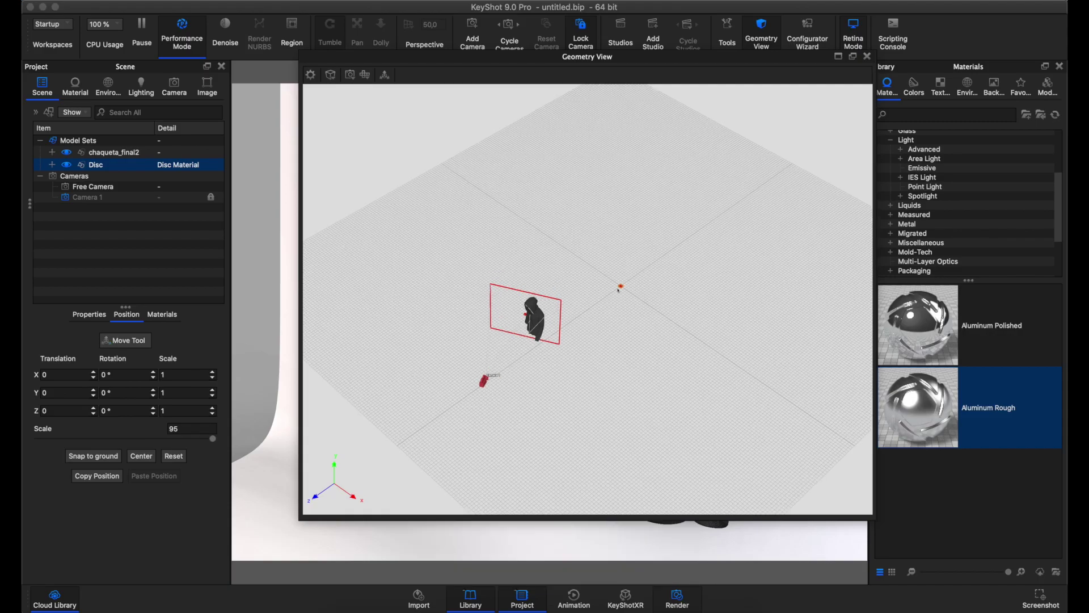
pyautogui.press('o')
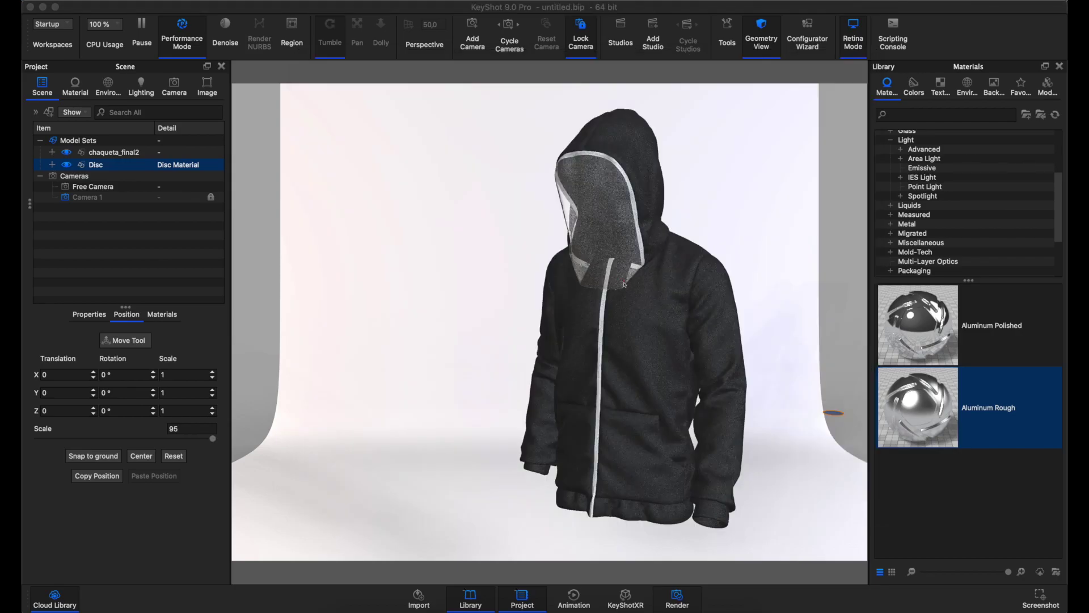
pyautogui.press('o')
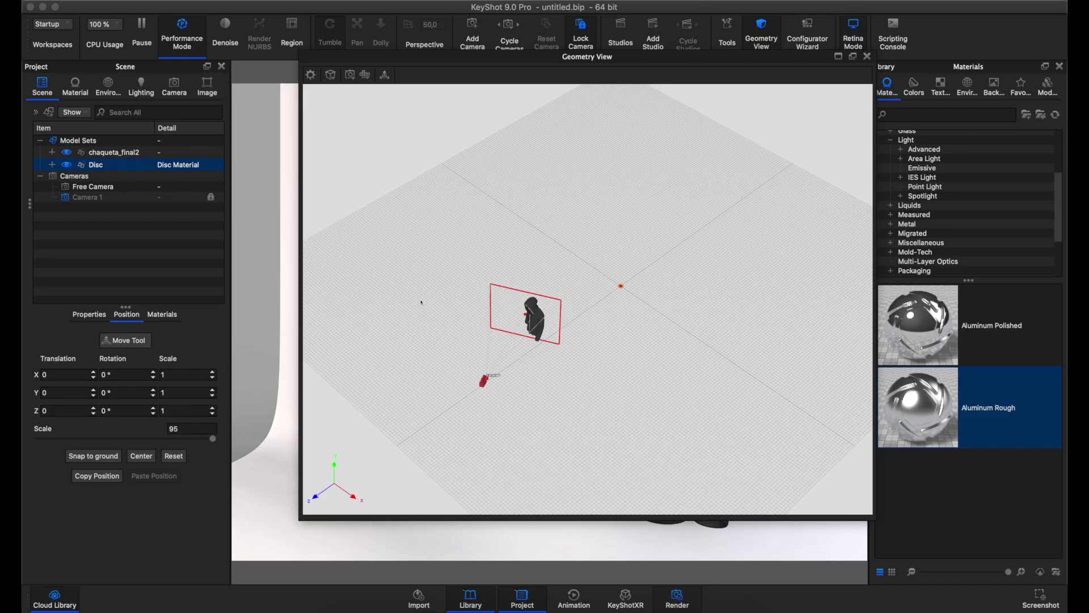
pyautogui.click(125, 152)
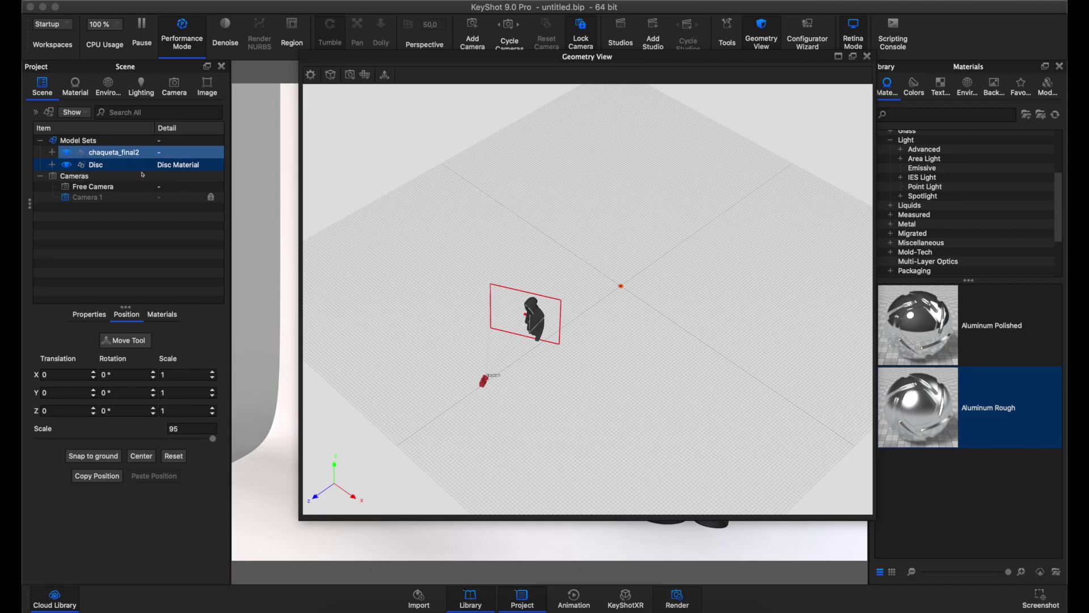
pyautogui.click(134, 175)
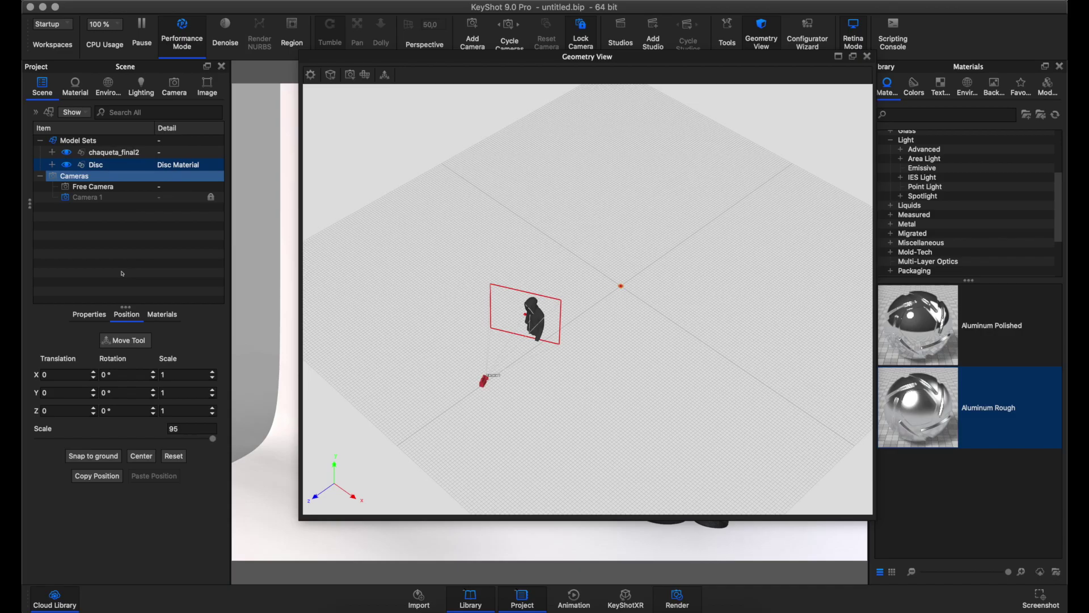
# Step: Set the disc's uniform scale to 1500, then correct it to 1200
pyautogui.click(190, 429)
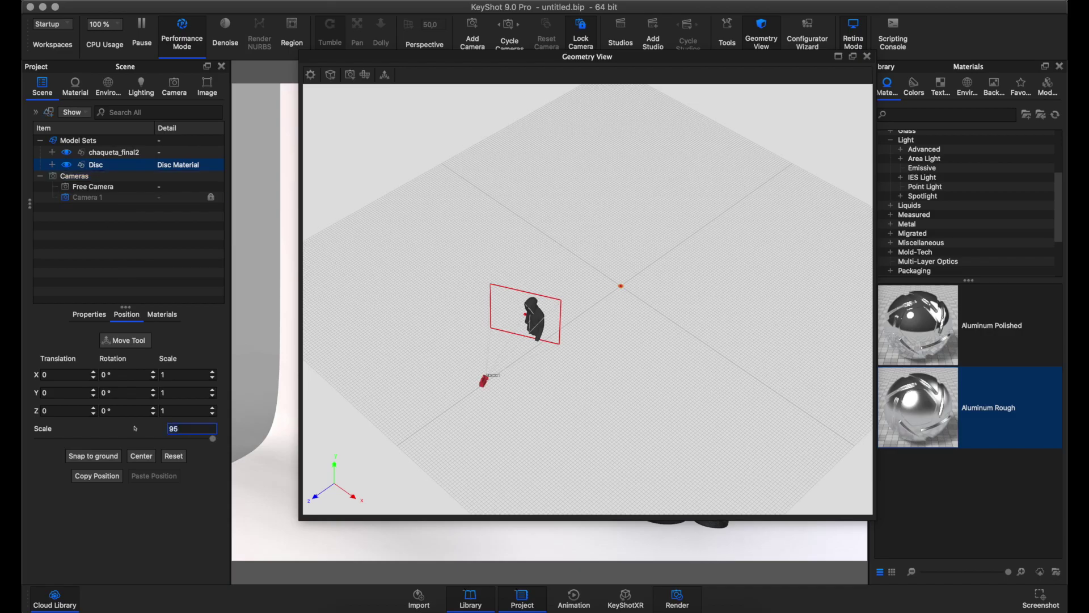
pyautogui.write('1500')
pyautogui.press('Return')
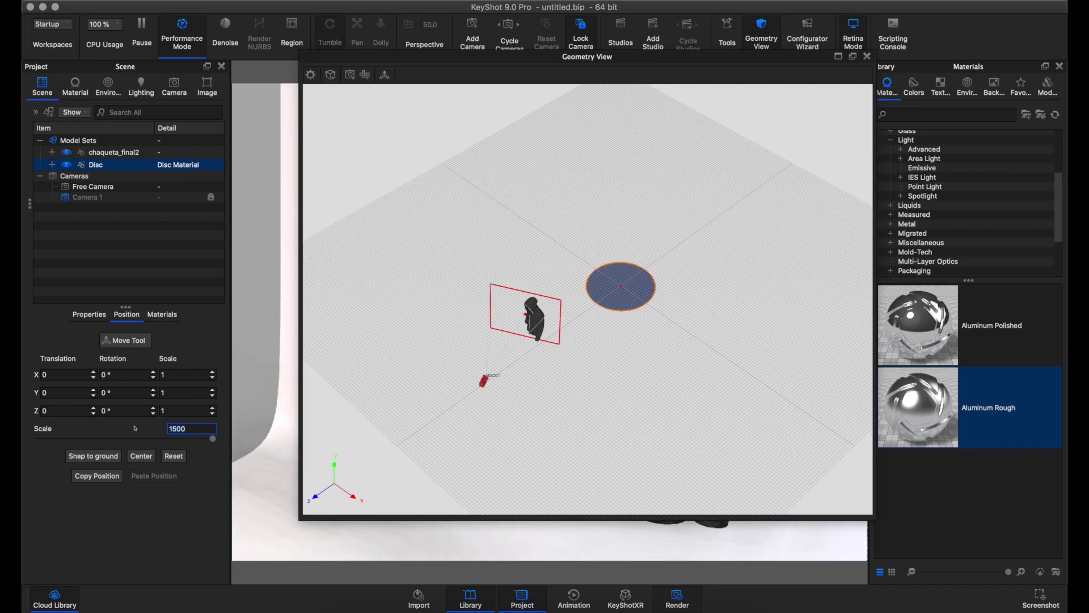
pyautogui.write('1200')
pyautogui.press('Return')
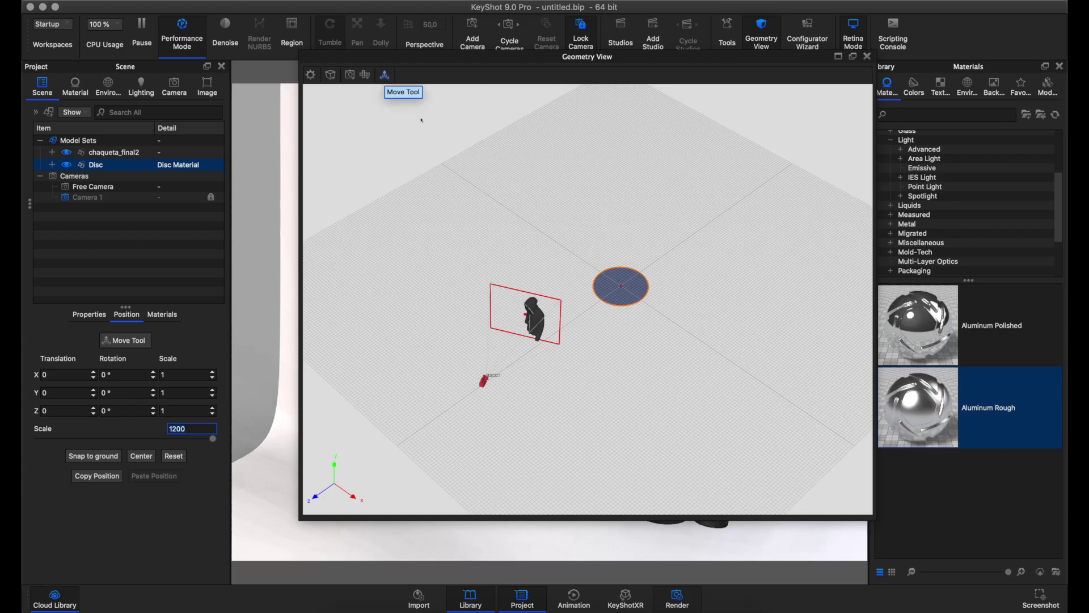
# Step: Rotate the disc 90° on the X axis with the Move Tool
pyautogui.click(386, 76)
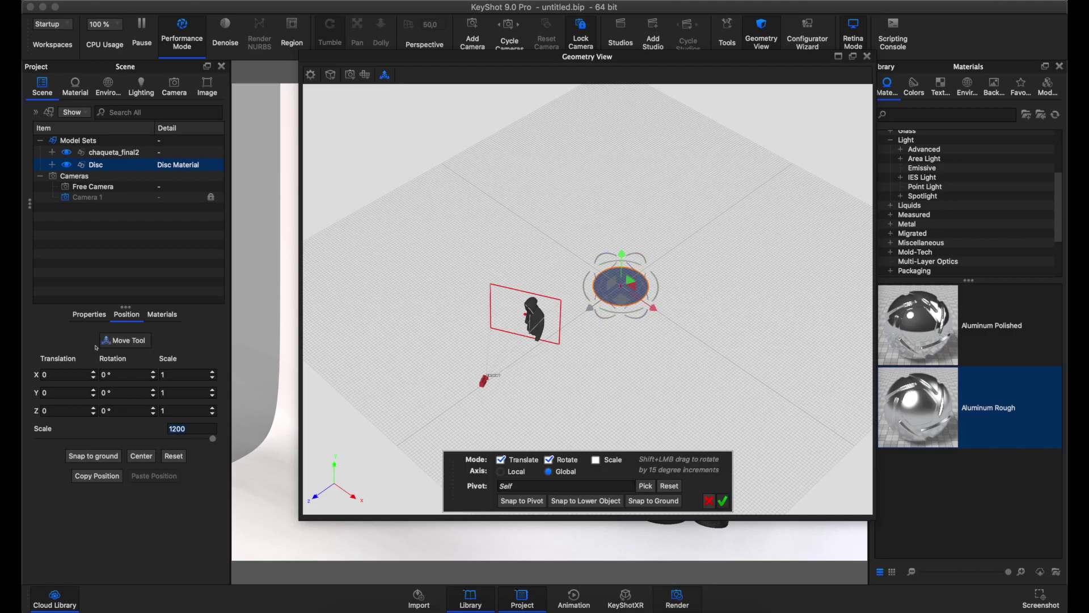
pyautogui.click(125, 345)
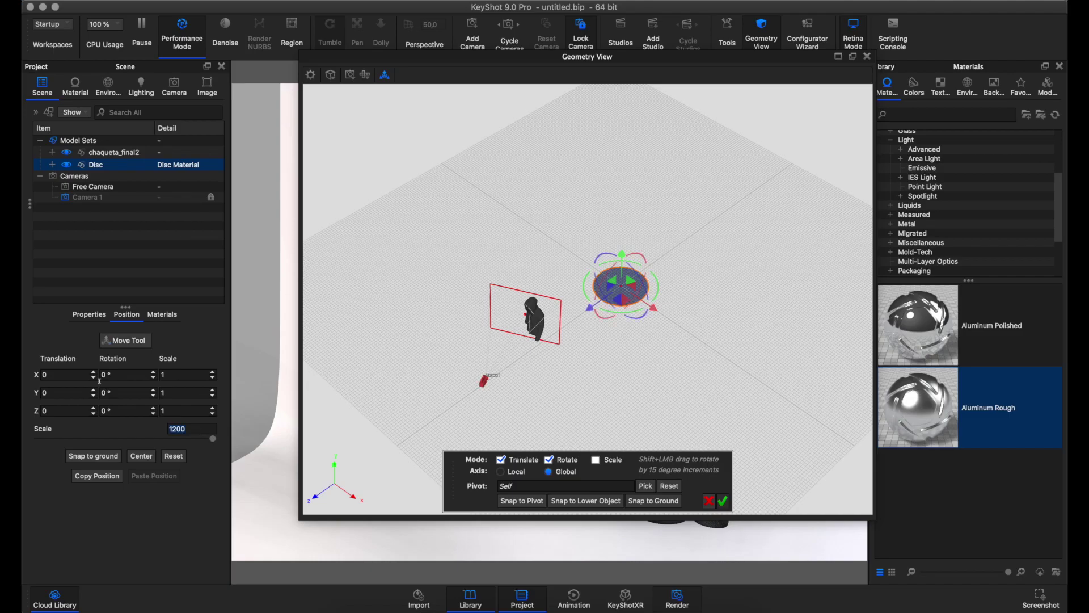
pyautogui.click(124, 376)
pyautogui.write('90')
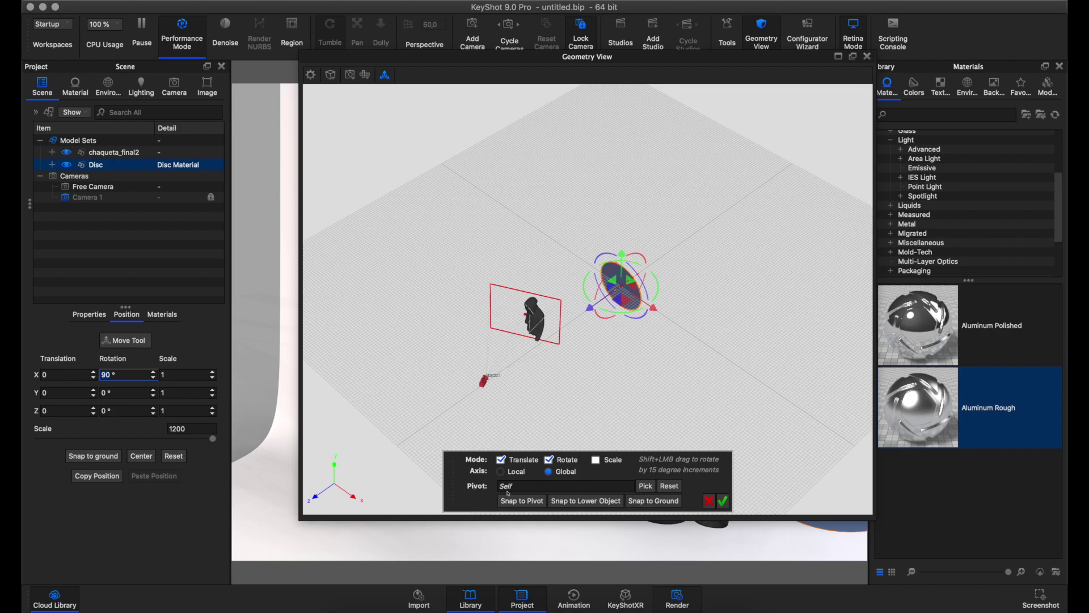
# Step: Set the Move Tool pivot to the jacket object chaqueta_final2
pyautogui.click(645, 488)
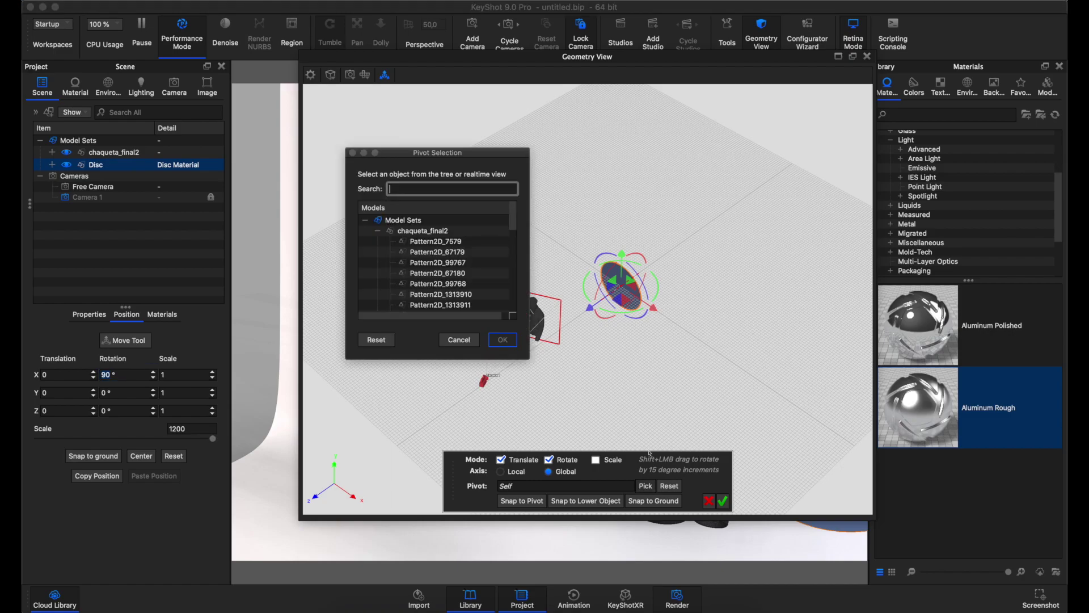
pyautogui.click(423, 231)
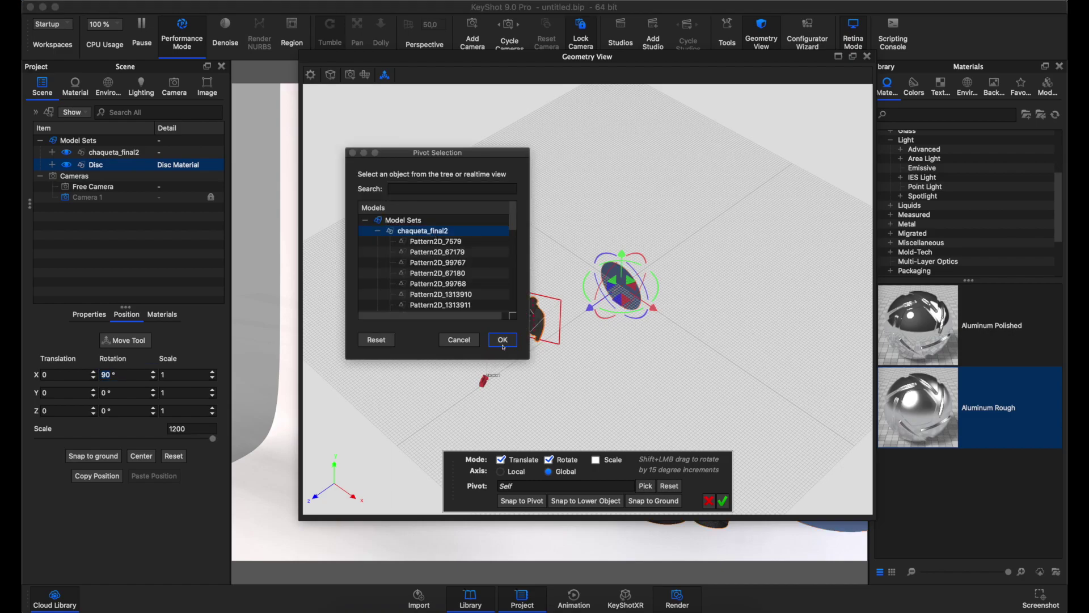
pyautogui.click(503, 340)
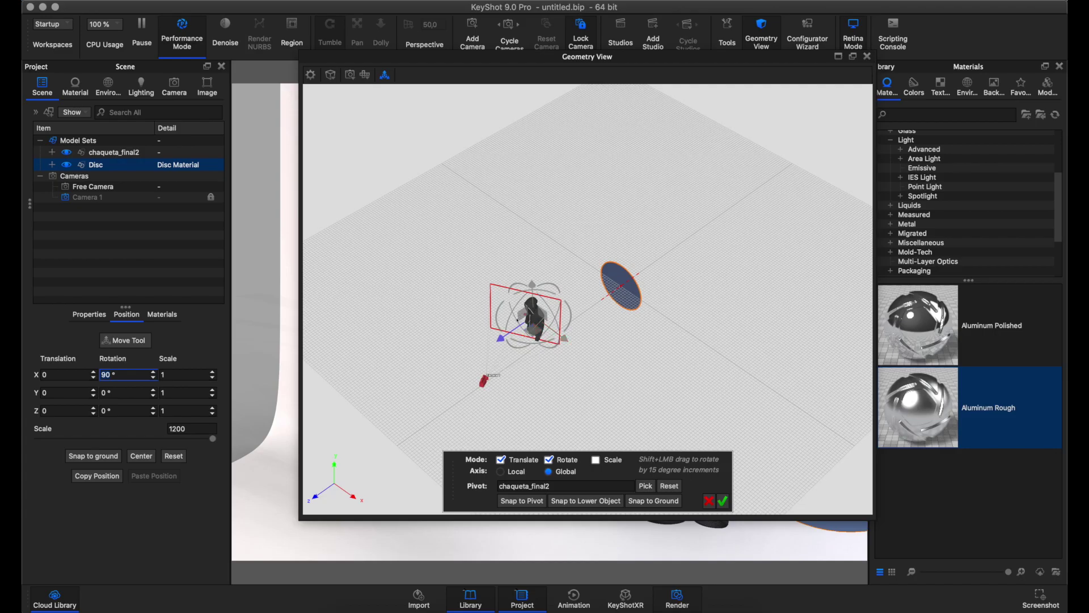
pyautogui.scroll(2, 483, 310)
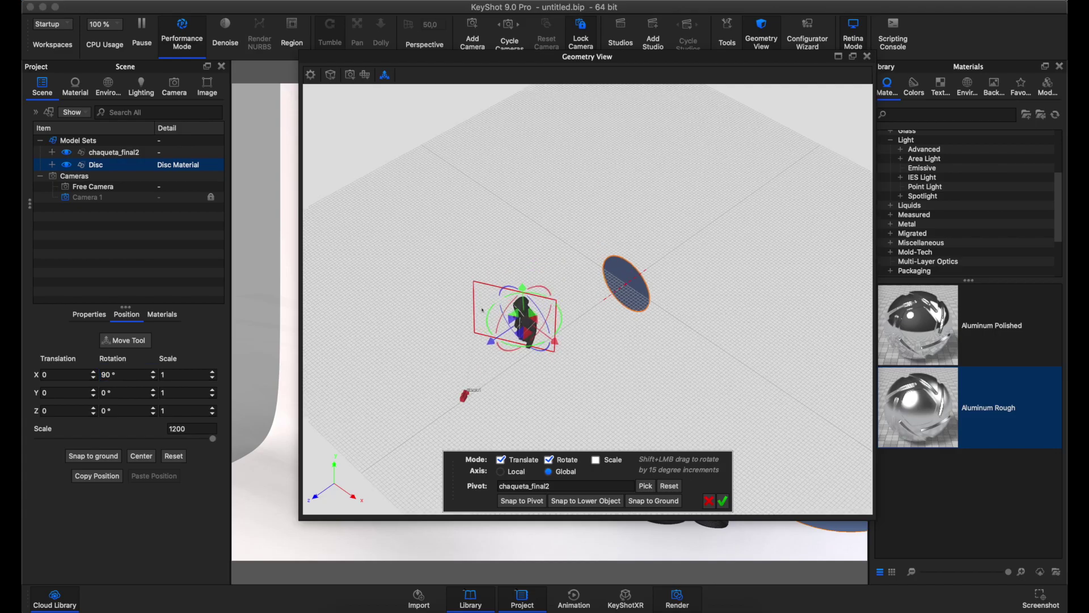
pyautogui.moveTo(620, 343); pyautogui.dragTo(648, 378)
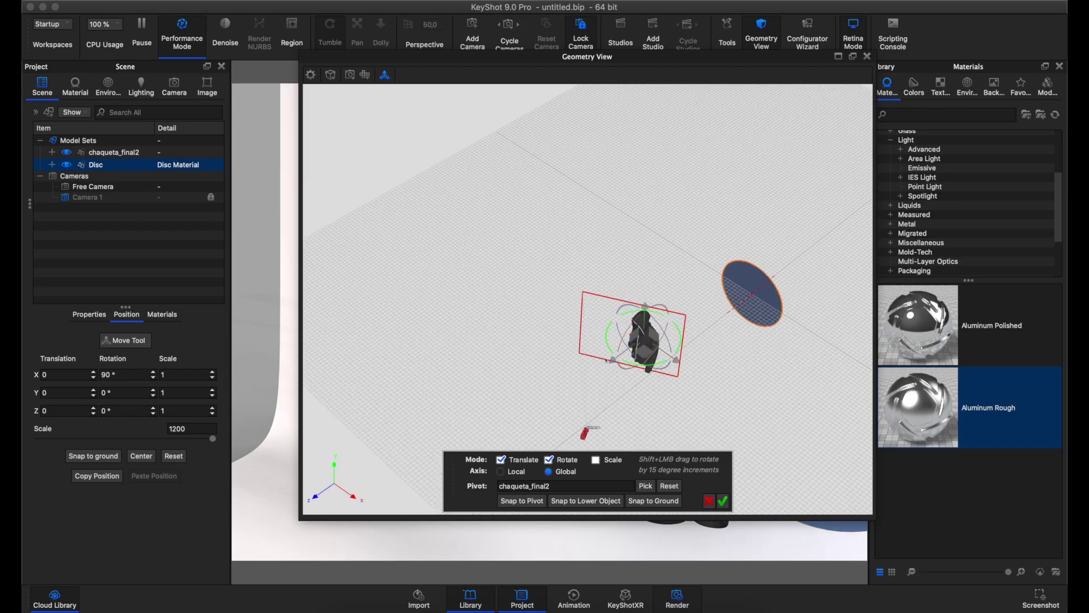
# Step: Swing the disc around the jacket to one side and accept the placement
pyautogui.moveTo(606, 359)
pyautogui.mouseDown()
pyautogui.moveTo(645, 408)
pyautogui.moveTo(688, 427)
pyautogui.moveTo(673, 427)
pyautogui.mouseUp()
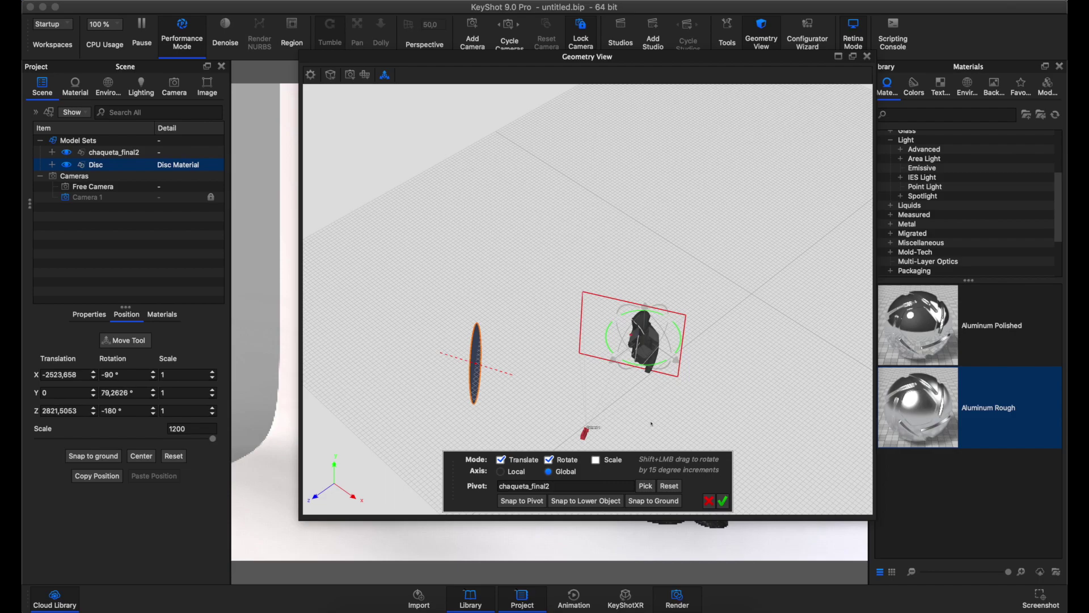
pyautogui.moveTo(652, 423)
pyautogui.mouseDown()
pyautogui.moveTo(676, 426)
pyautogui.moveTo(663, 425)
pyautogui.mouseUp()
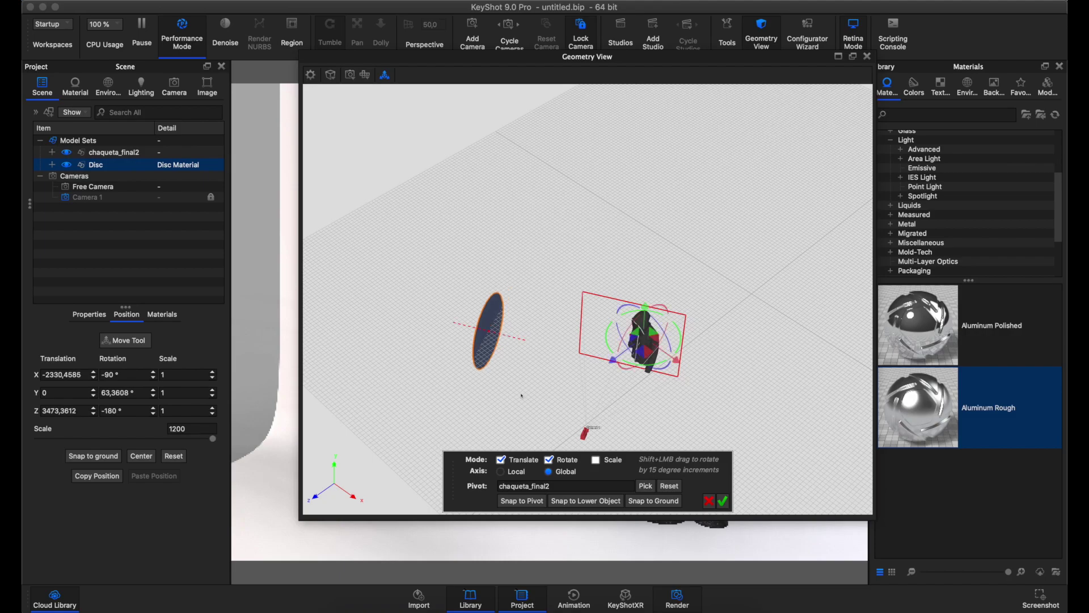
pyautogui.moveTo(561, 350); pyautogui.dragTo(706, 247)
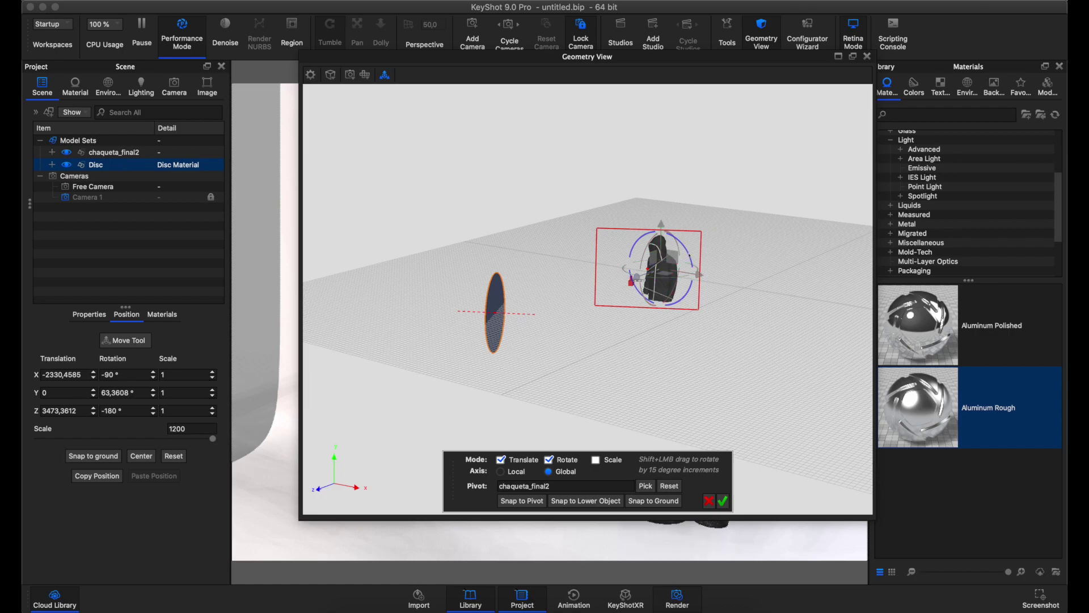
pyautogui.moveTo(692, 263)
pyautogui.mouseDown()
pyautogui.moveTo(698, 297)
pyautogui.moveTo(714, 302)
pyautogui.mouseUp()
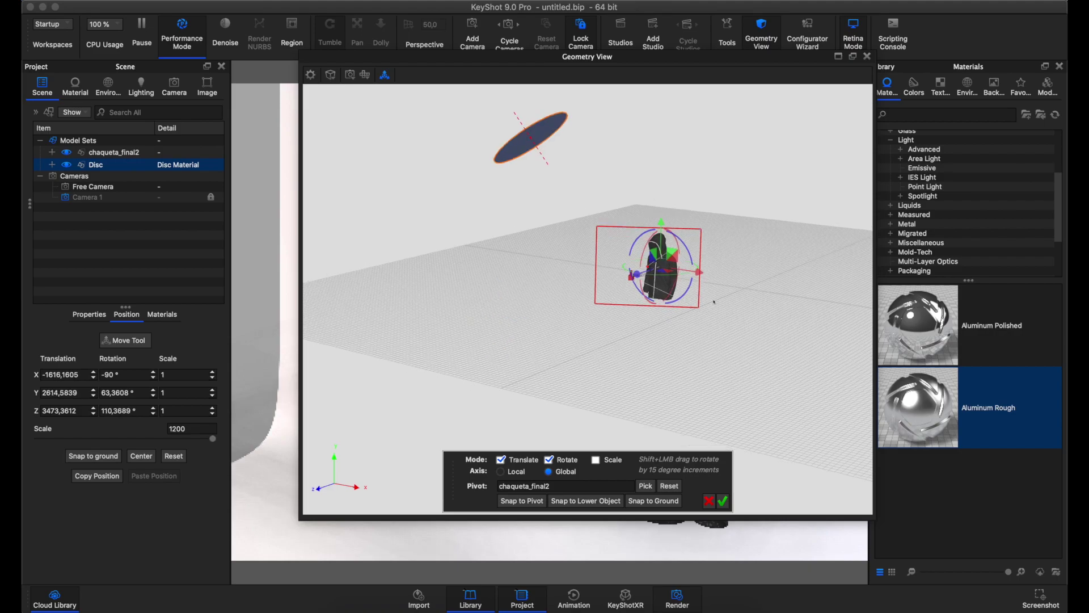
pyautogui.moveTo(748, 247)
pyautogui.mouseDown()
pyautogui.moveTo(552, 218)
pyautogui.moveTo(686, 276)
pyautogui.moveTo(698, 257)
pyautogui.moveTo(681, 239)
pyautogui.moveTo(753, 234)
pyautogui.mouseUp()
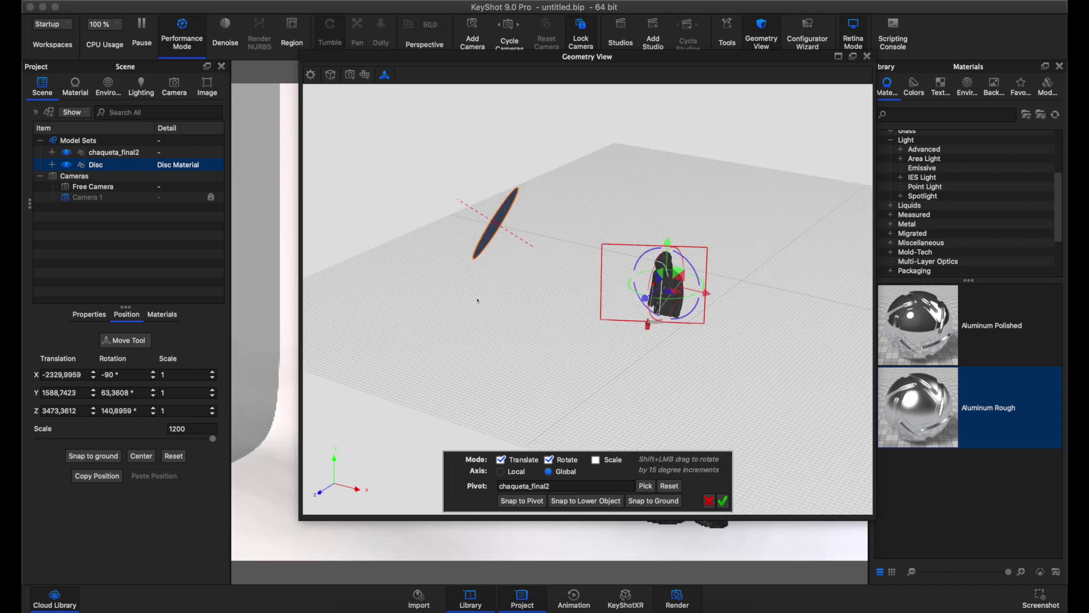
pyautogui.moveTo(474, 331); pyautogui.dragTo(684, 329)
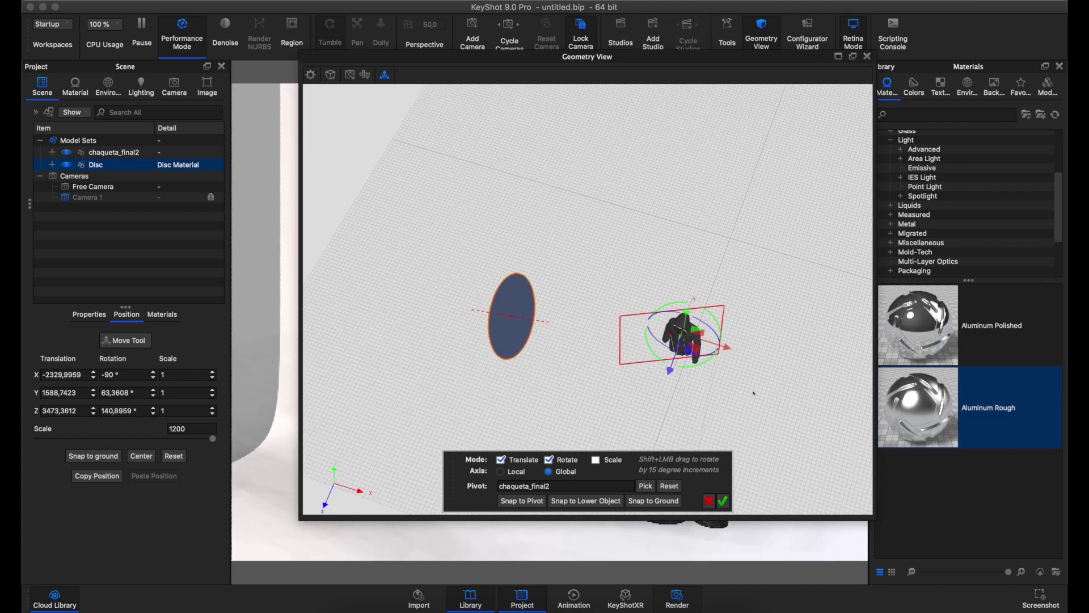
pyautogui.moveTo(683, 330); pyautogui.dragTo(632, 356, button='middle')
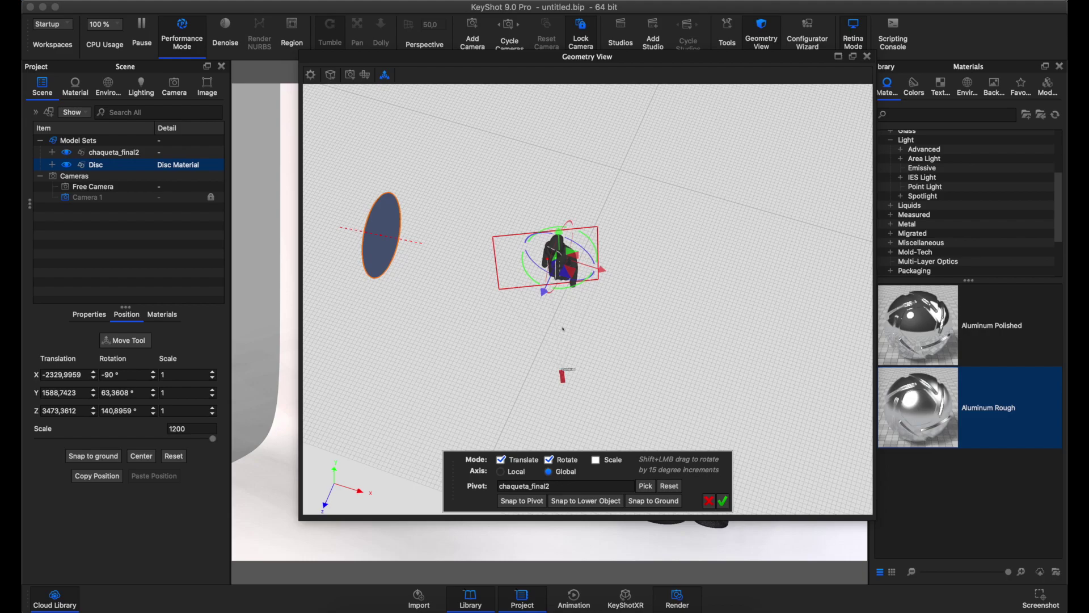
pyautogui.click(723, 501)
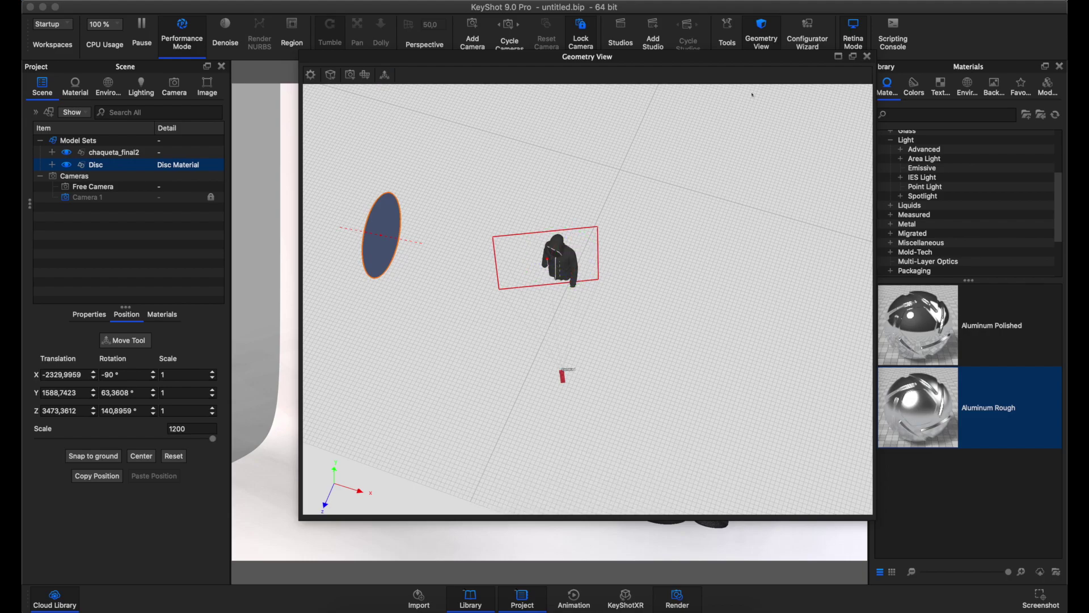
# Step: Close Geometry View, expand the Disc and open the Area Light materials
pyautogui.click(867, 57)
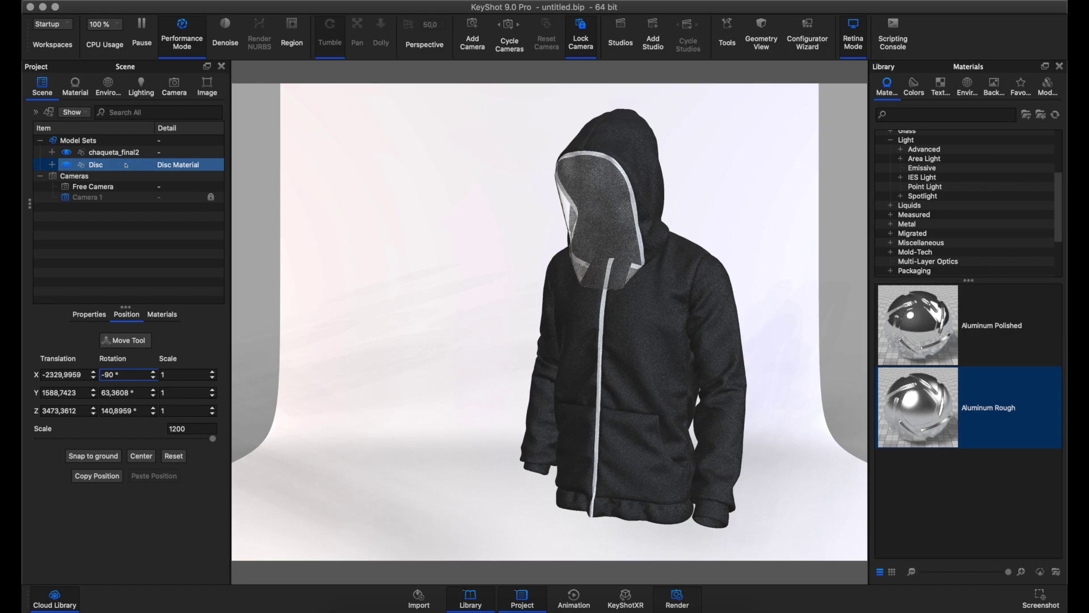
pyautogui.click(126, 165)
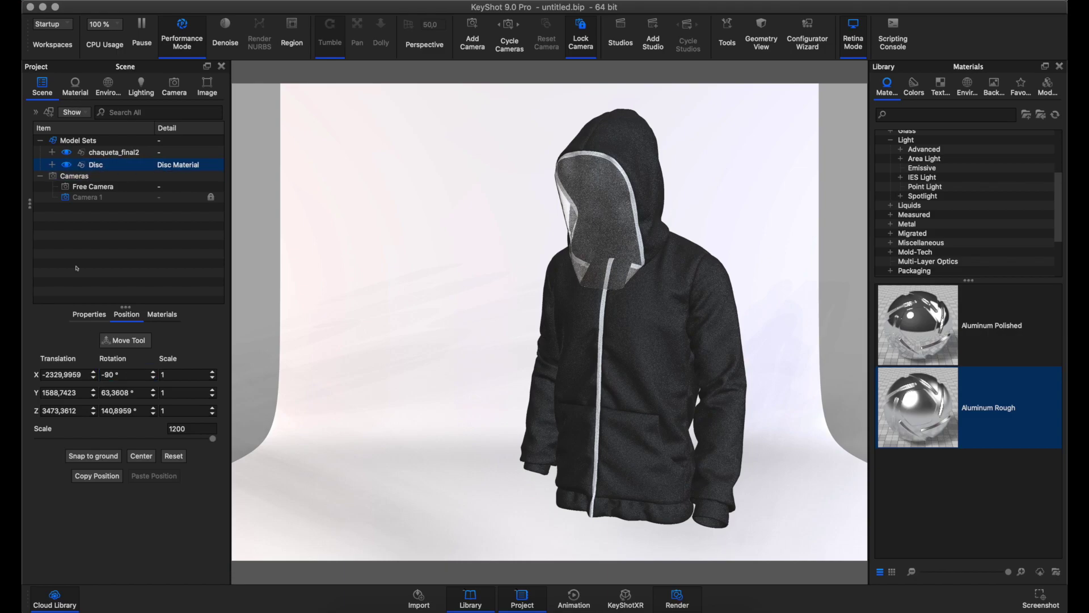
pyautogui.click(51, 165)
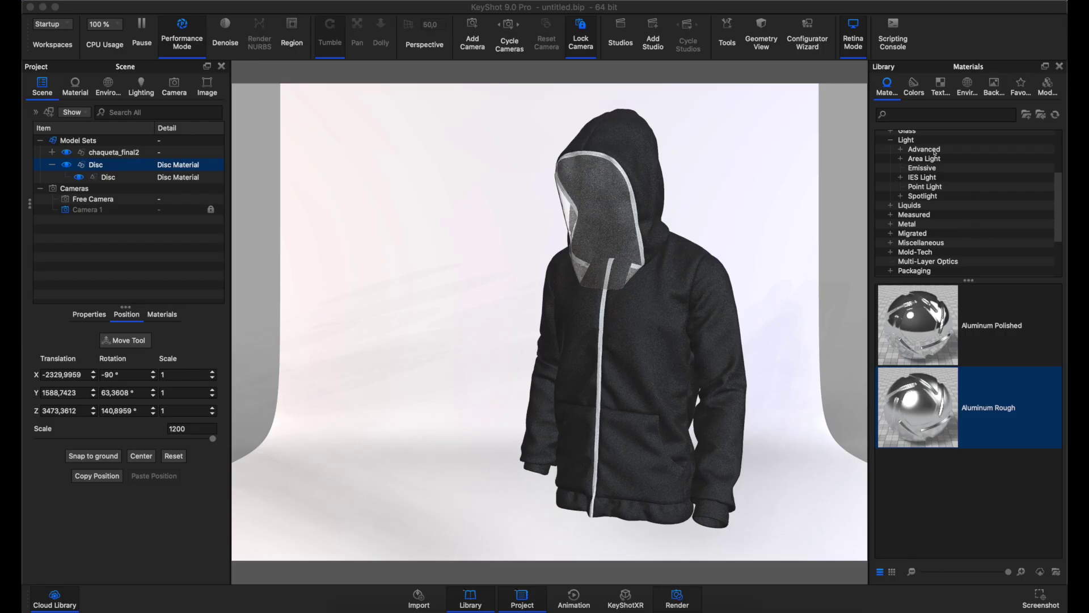
pyautogui.click(901, 159)
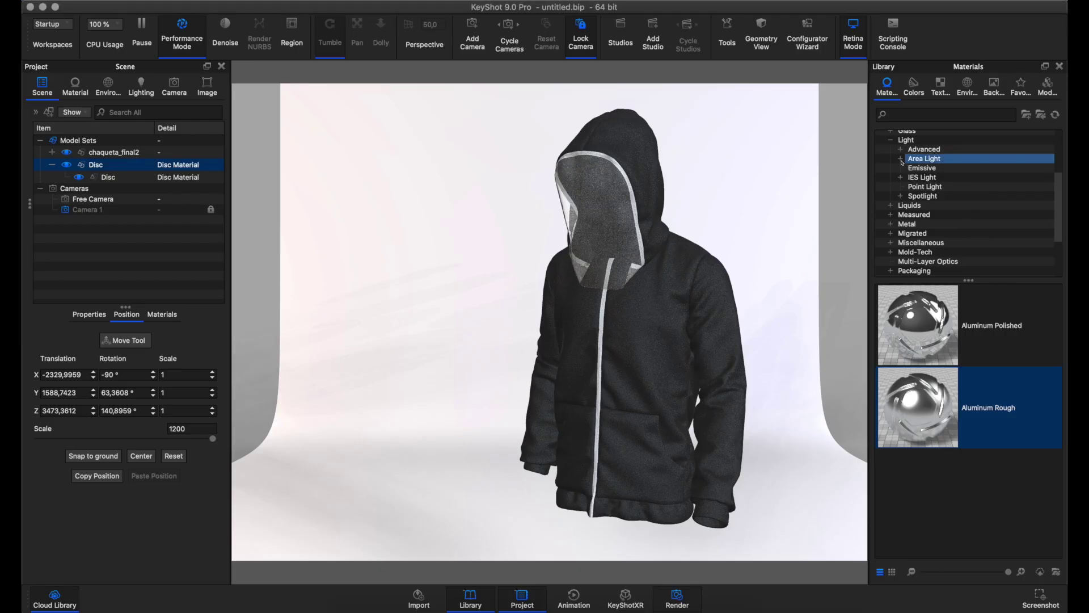
pyautogui.click(908, 177)
# Step: Drag Area Light 1200 Lumen Pulse Warm onto the Disc
pyautogui.click(922, 159)
pyautogui.click(939, 168)
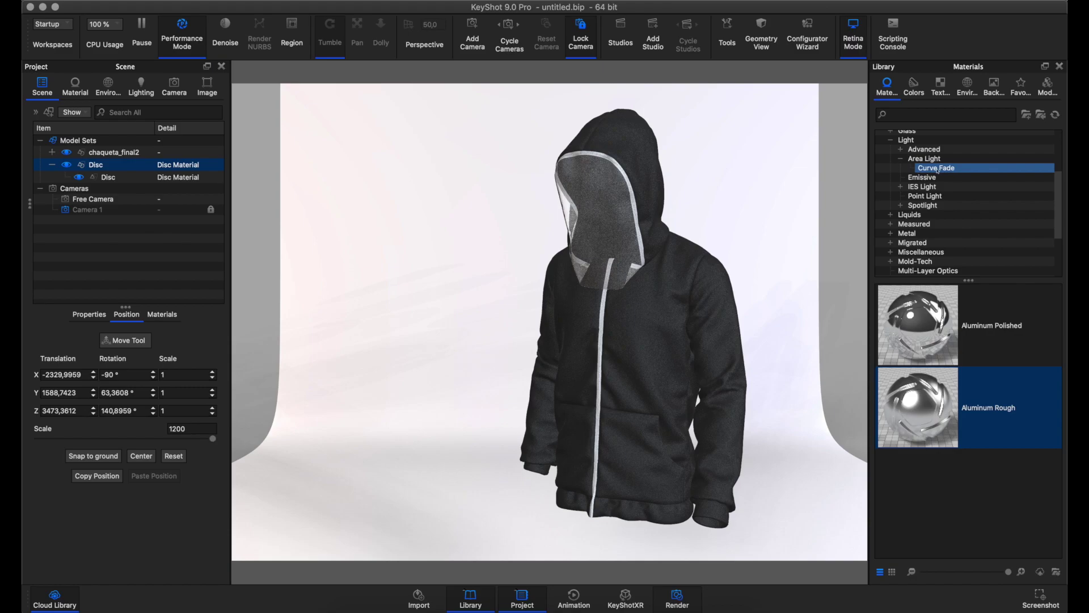
pyautogui.click(924, 159)
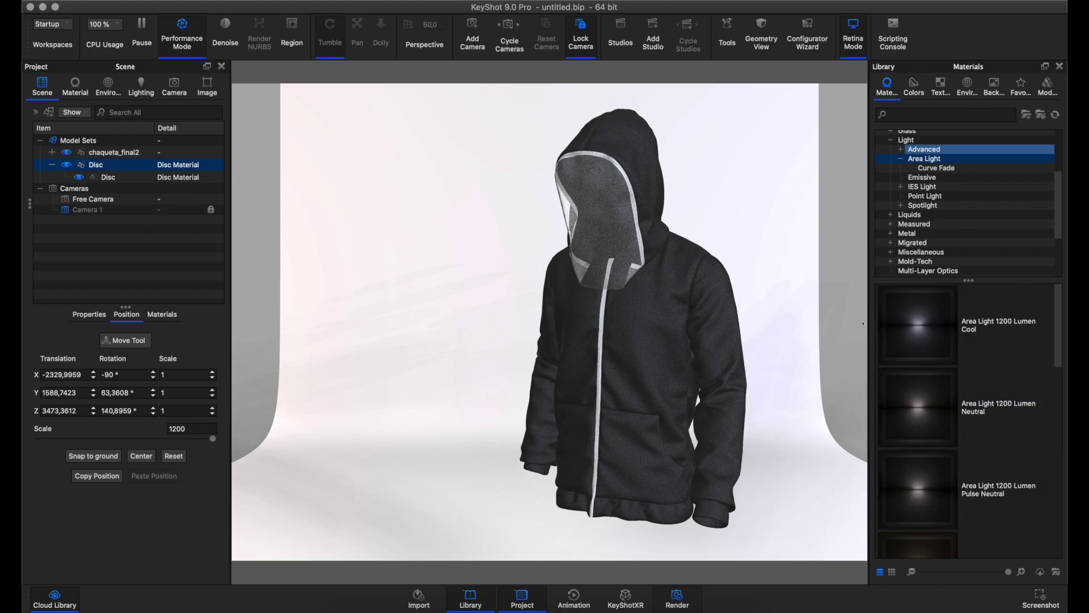
pyautogui.click(920, 355)
pyautogui.moveTo(1059, 357)
pyautogui.mouseDown()
pyautogui.moveTo(1064, 550)
pyautogui.moveTo(1065, 421)
pyautogui.mouseUp()
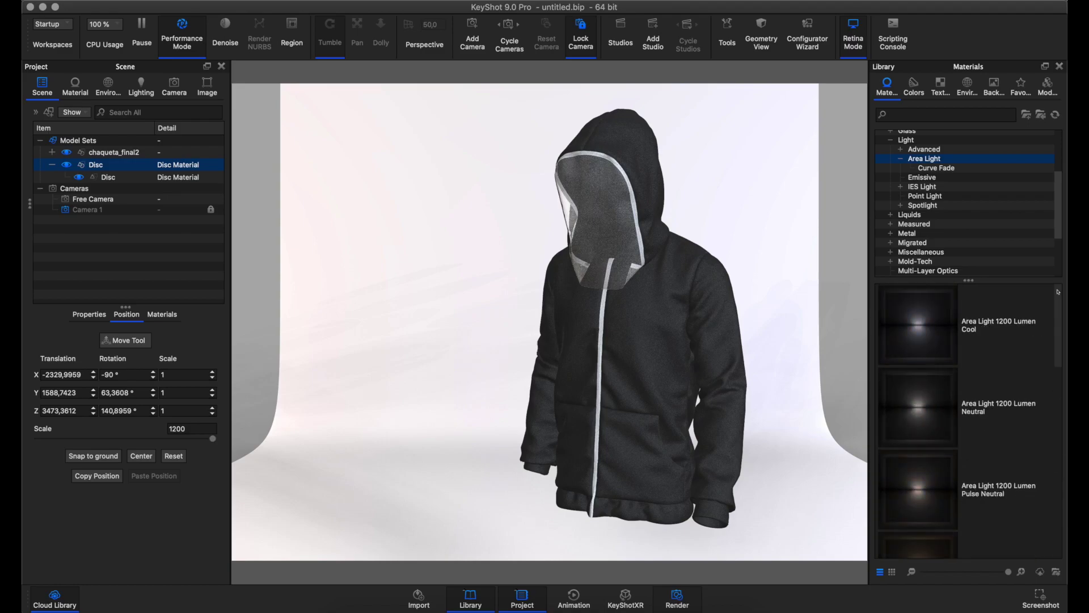
pyautogui.scroll(3, 926, 381)
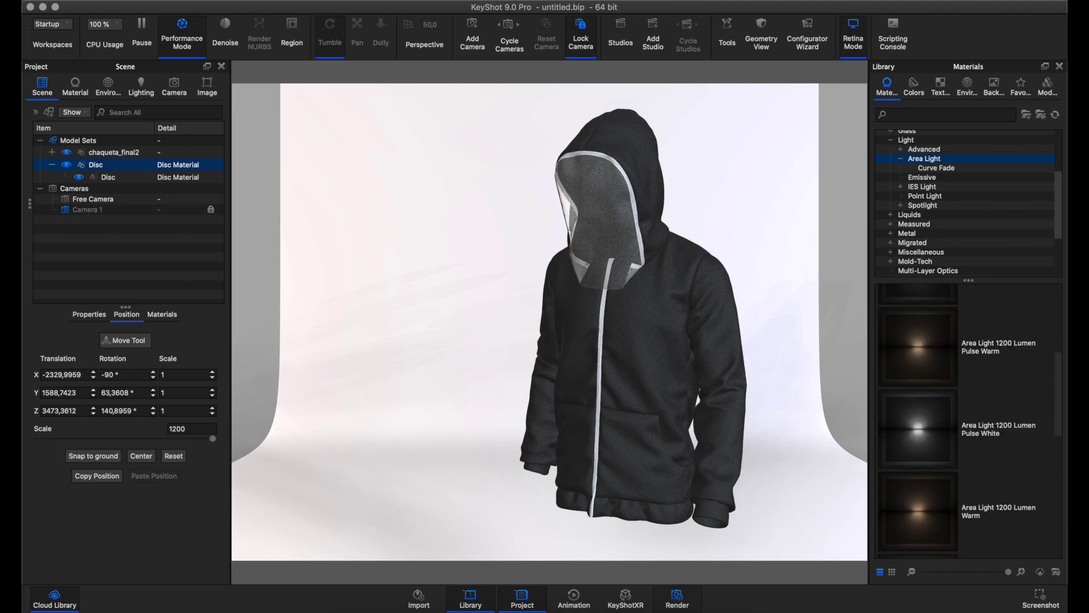
pyautogui.click(926, 382)
pyautogui.moveTo(927, 373)
pyautogui.mouseDown()
pyautogui.moveTo(135, 179)
pyautogui.moveTo(132, 166)
pyautogui.mouseUp()
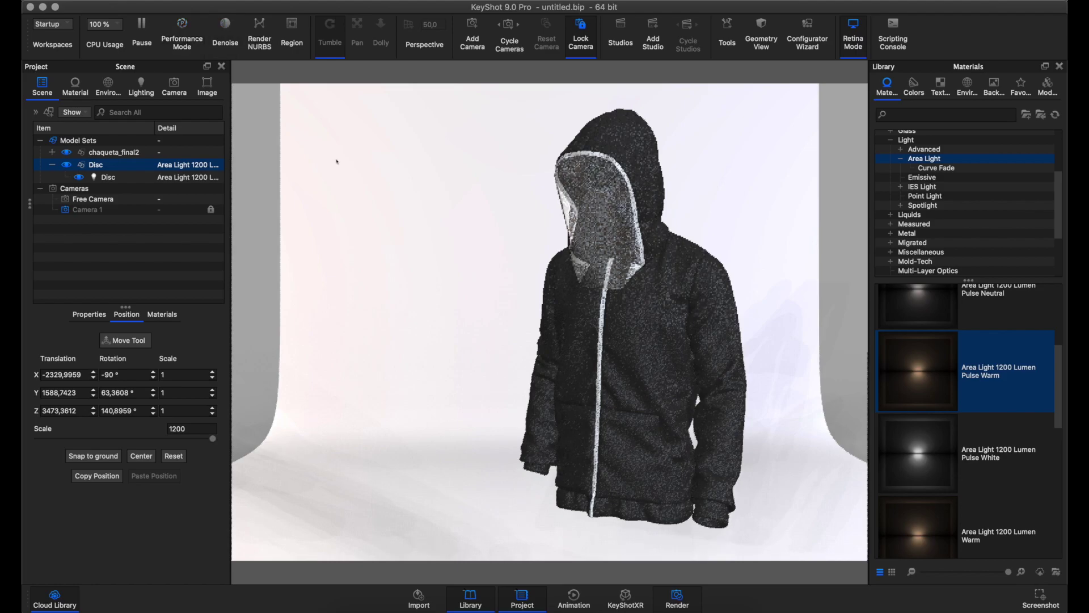
# Step: Inspect the disc light's material and toggle the disc's visibility off and on
pyautogui.click(113, 179)
pyautogui.doubleClick(138, 178)
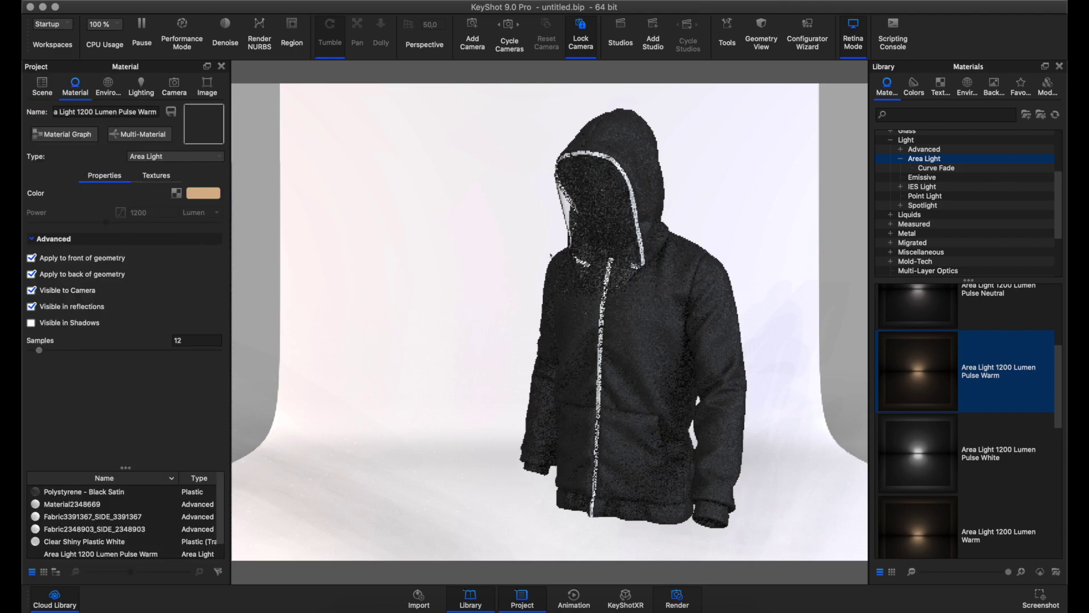
pyautogui.click(42, 85)
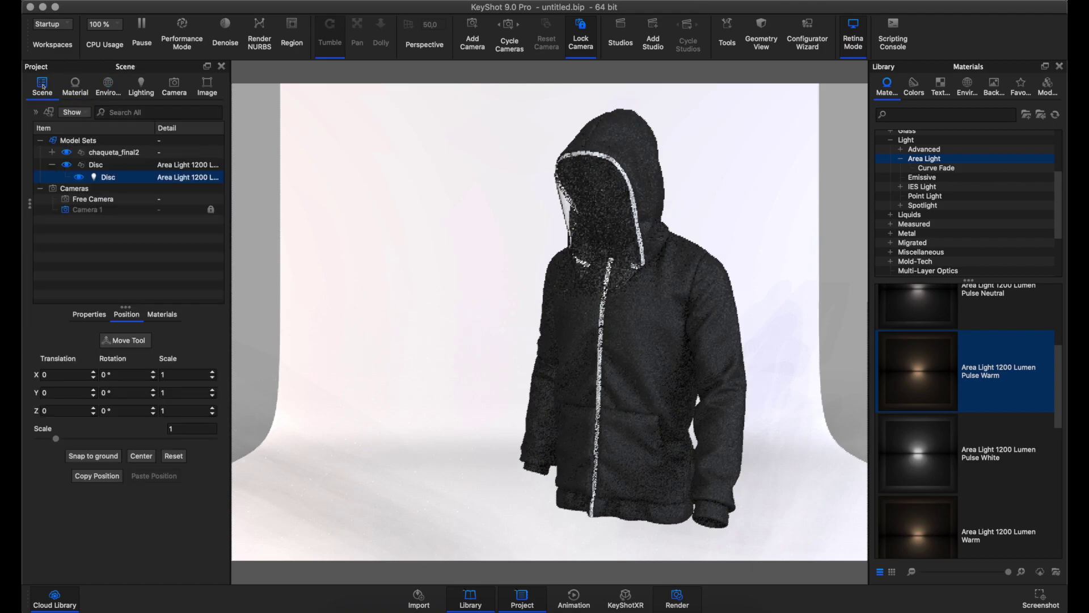
pyautogui.click(54, 165)
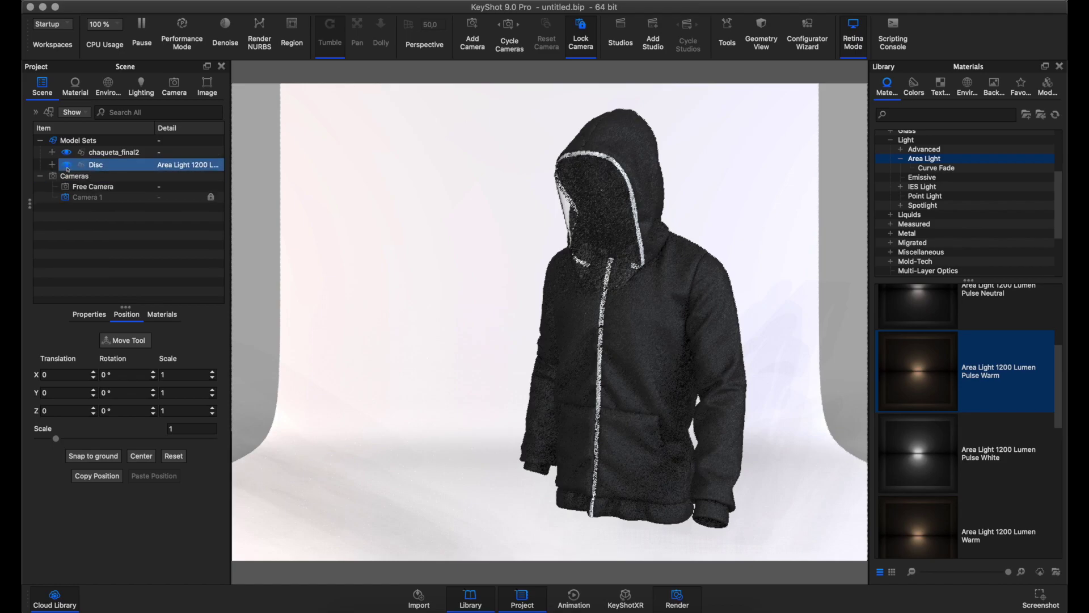
pyautogui.click(67, 168)
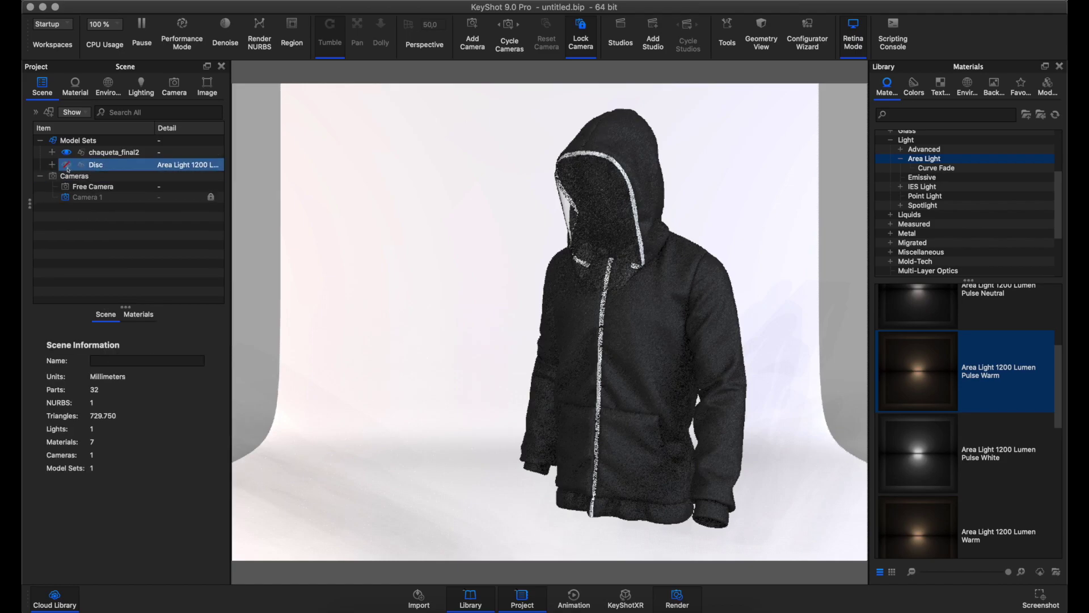
pyautogui.click(67, 168)
pyautogui.click(67, 168)
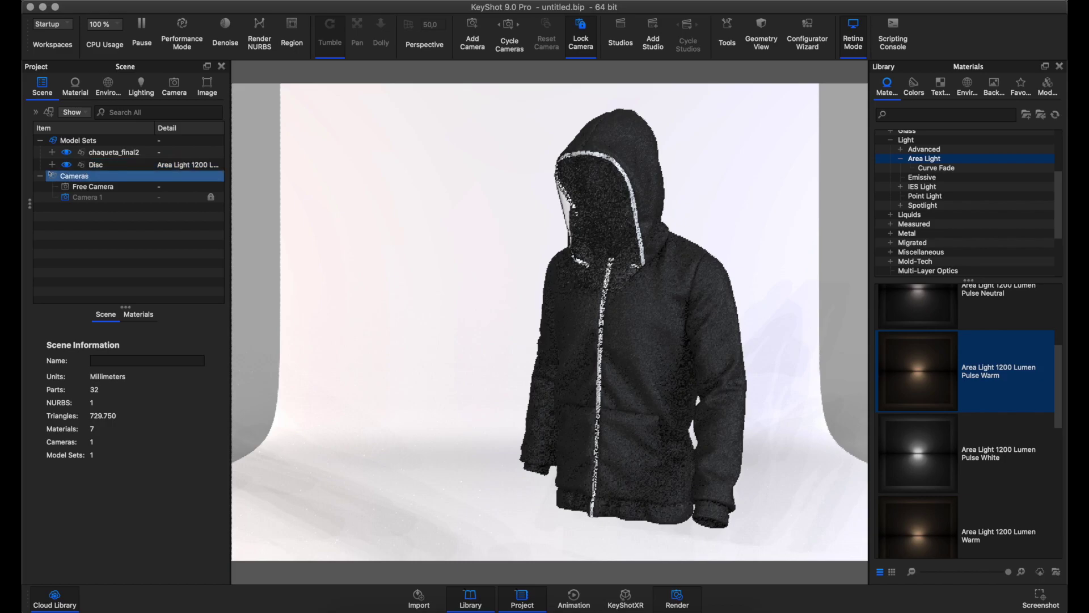
# Step: Recheck the disc light material, then apply Area Light 1200 Lumen Cool to the Disc
pyautogui.click(52, 164)
pyautogui.click(113, 177)
pyautogui.doubleClick(116, 181)
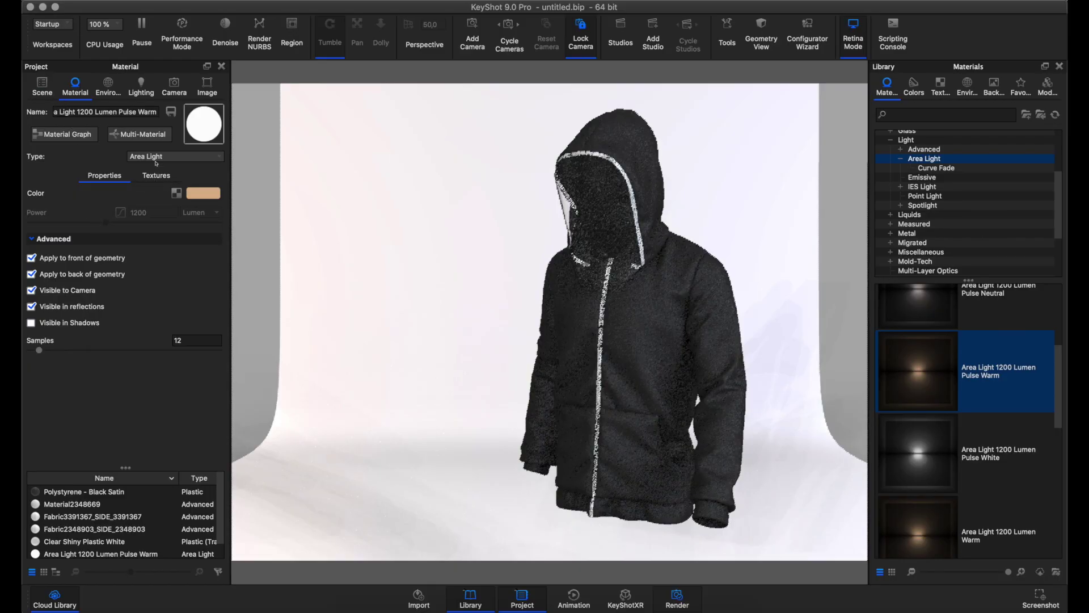
pyautogui.click(42, 86)
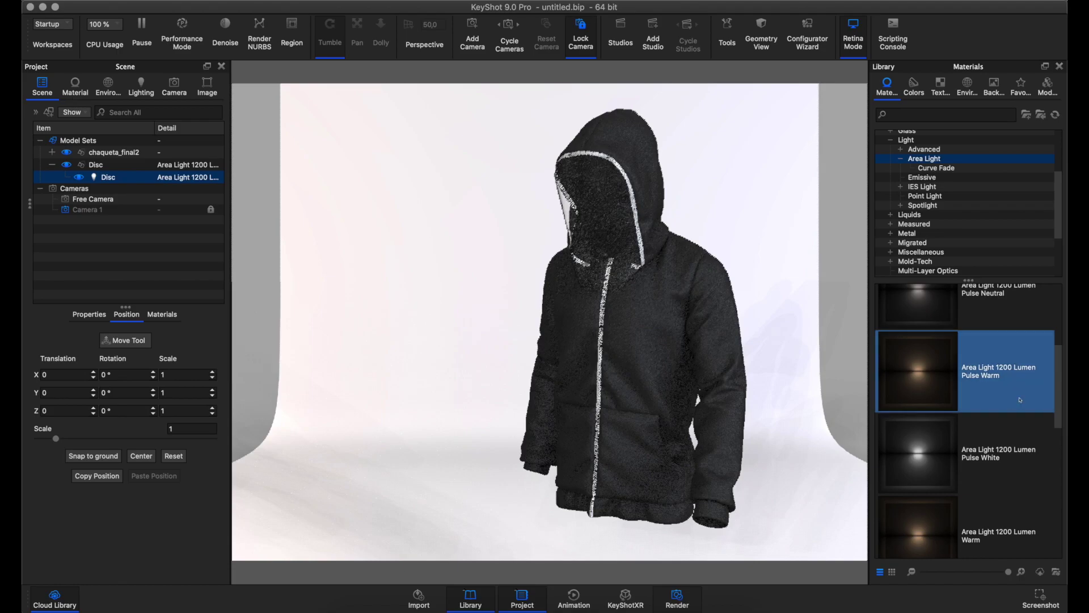
pyautogui.scroll(3, 917, 333)
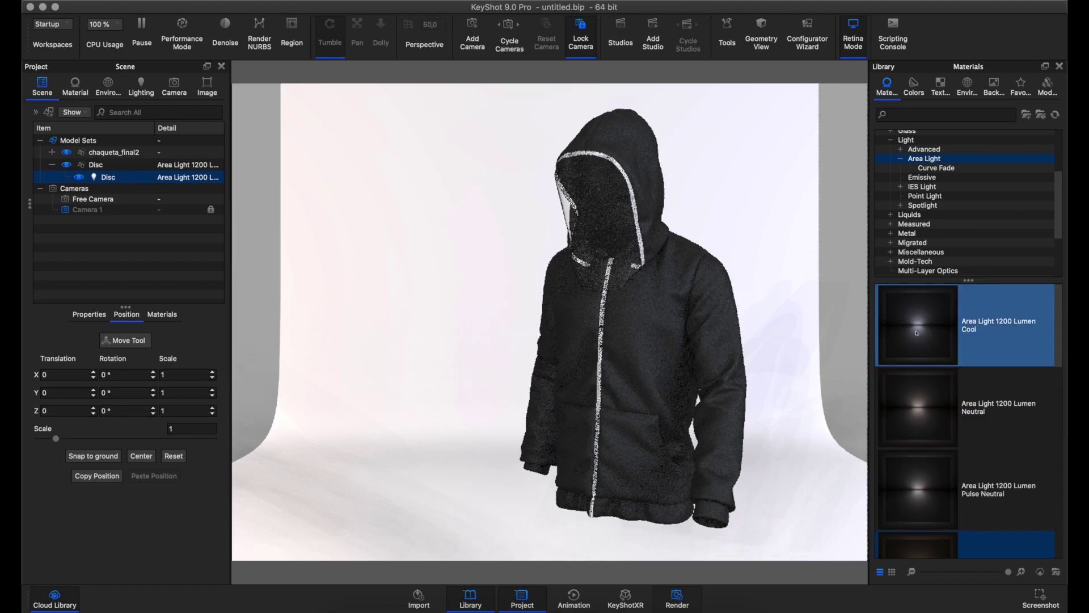
pyautogui.moveTo(917, 333); pyautogui.dragTo(131, 172)
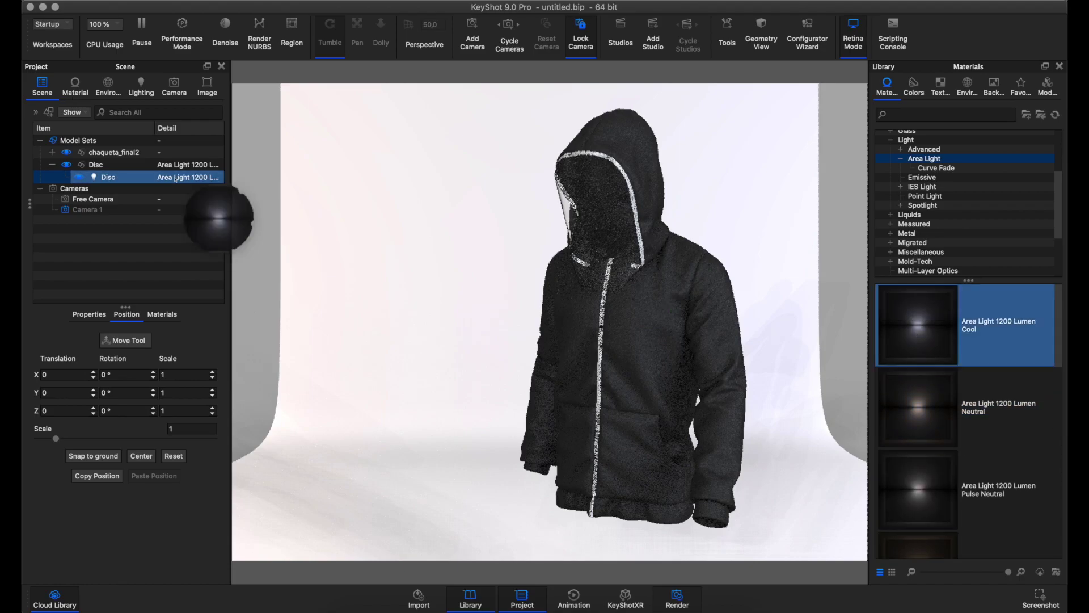
# Step: Switch the disc light's power unit from Lumen to Watt and set it to 30
pyautogui.click(131, 168)
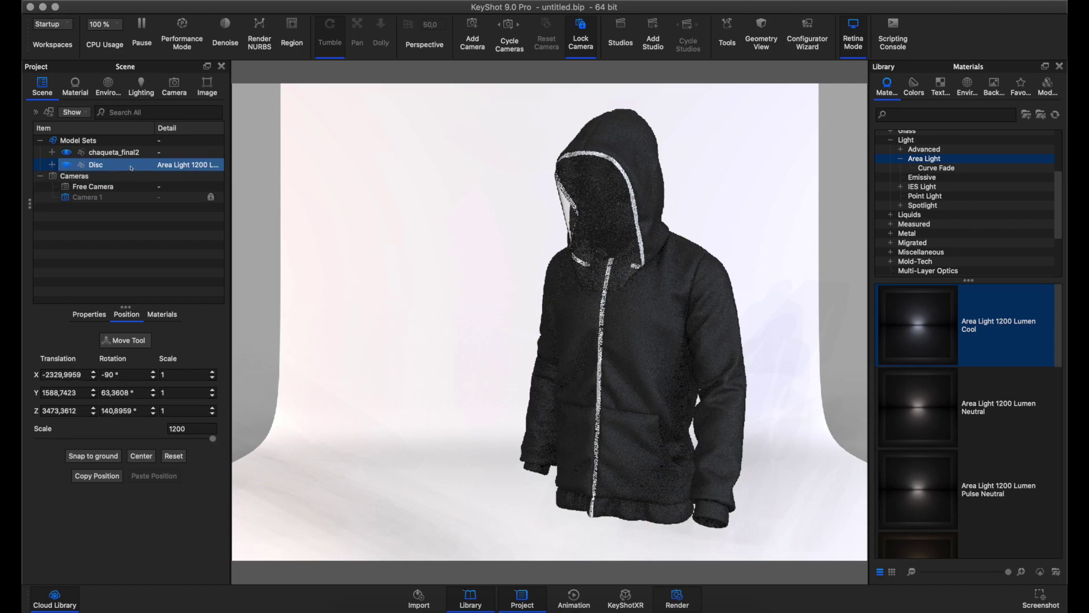
pyautogui.doubleClick(130, 169)
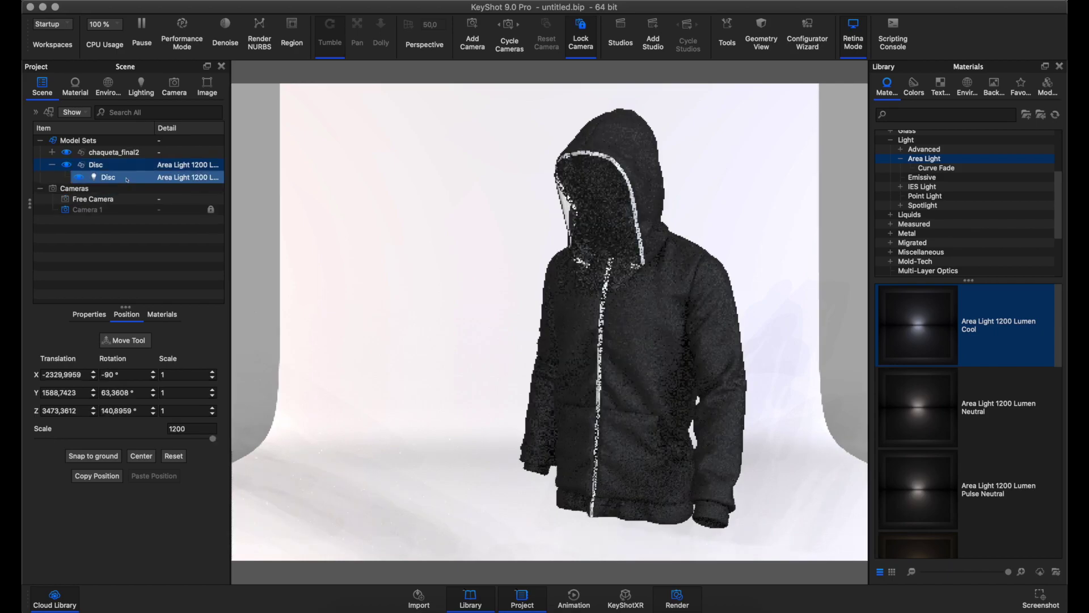
pyautogui.doubleClick(129, 176)
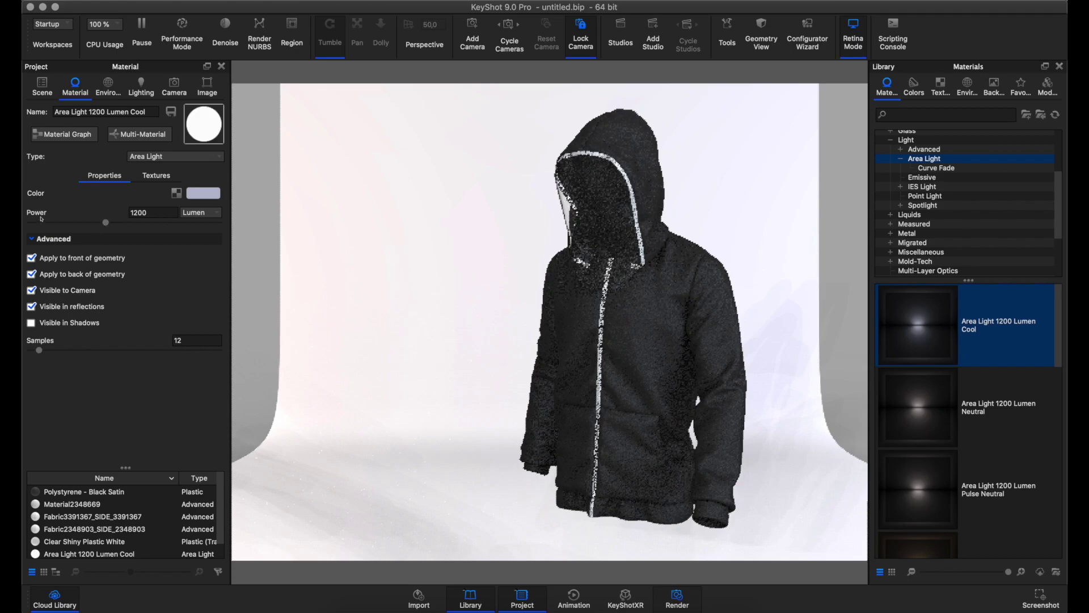
pyautogui.click(193, 214)
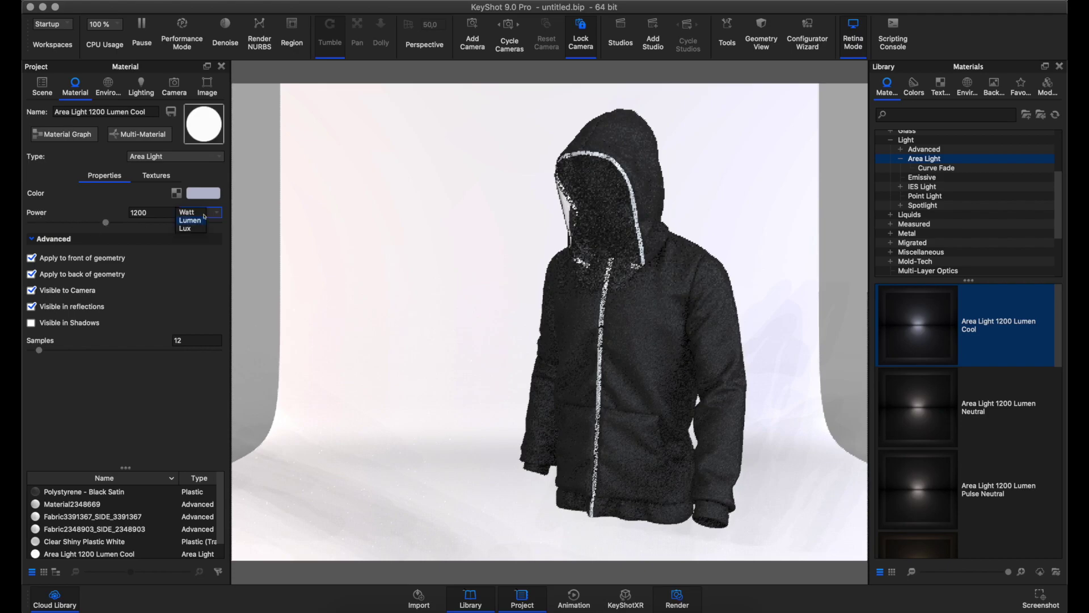
pyautogui.click(190, 213)
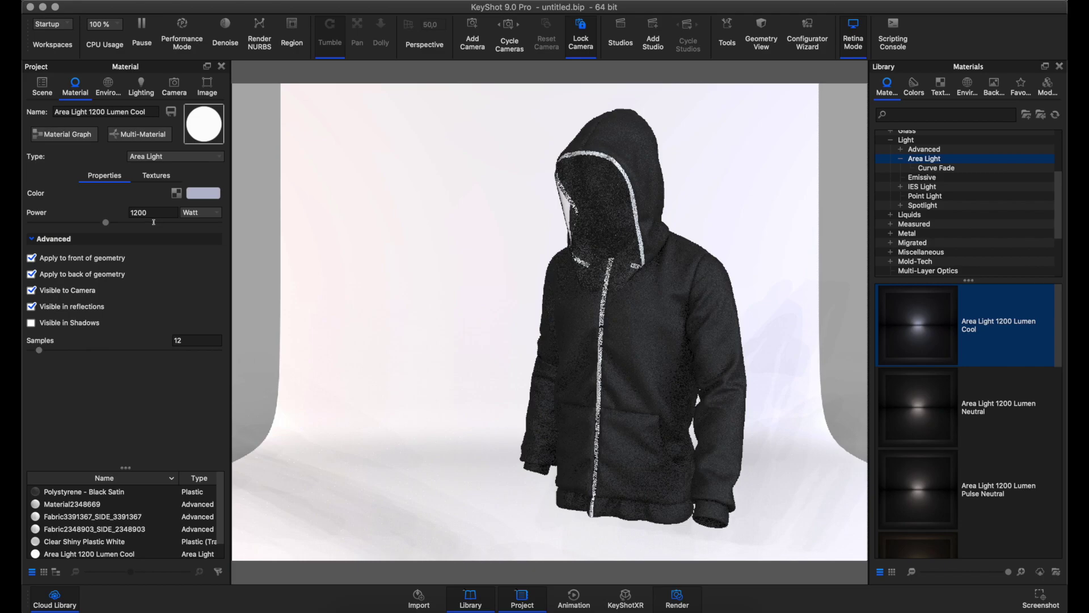
pyautogui.click(152, 213)
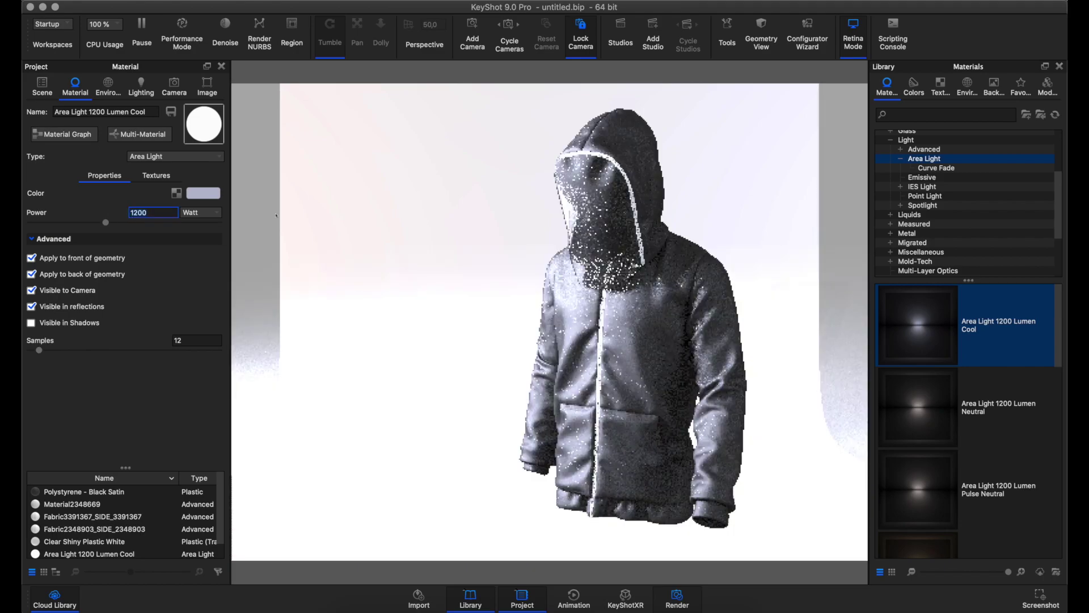
pyautogui.write('3')
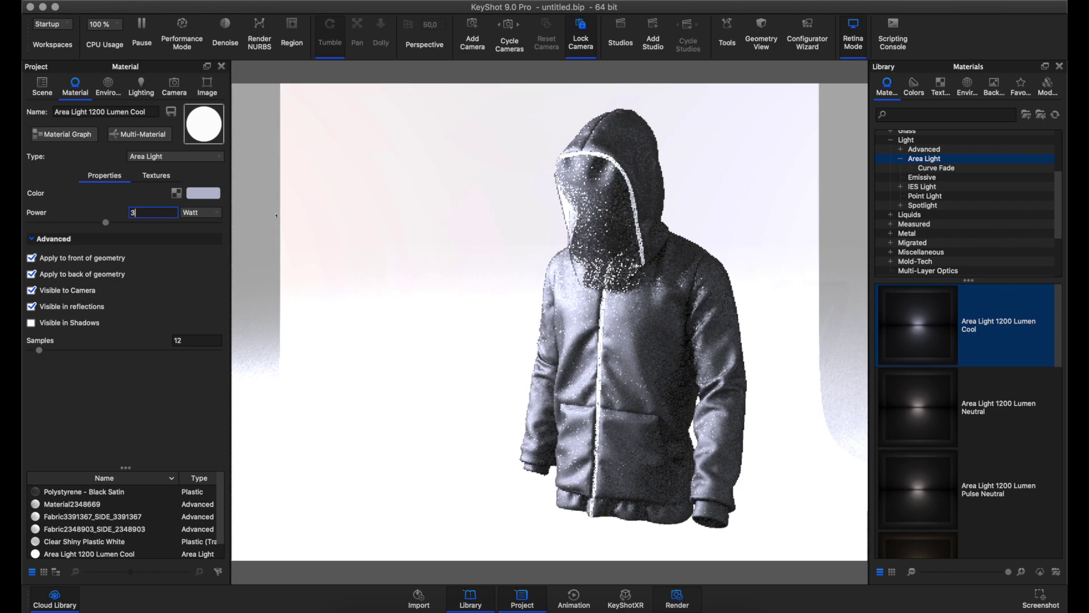
pyautogui.write('0')
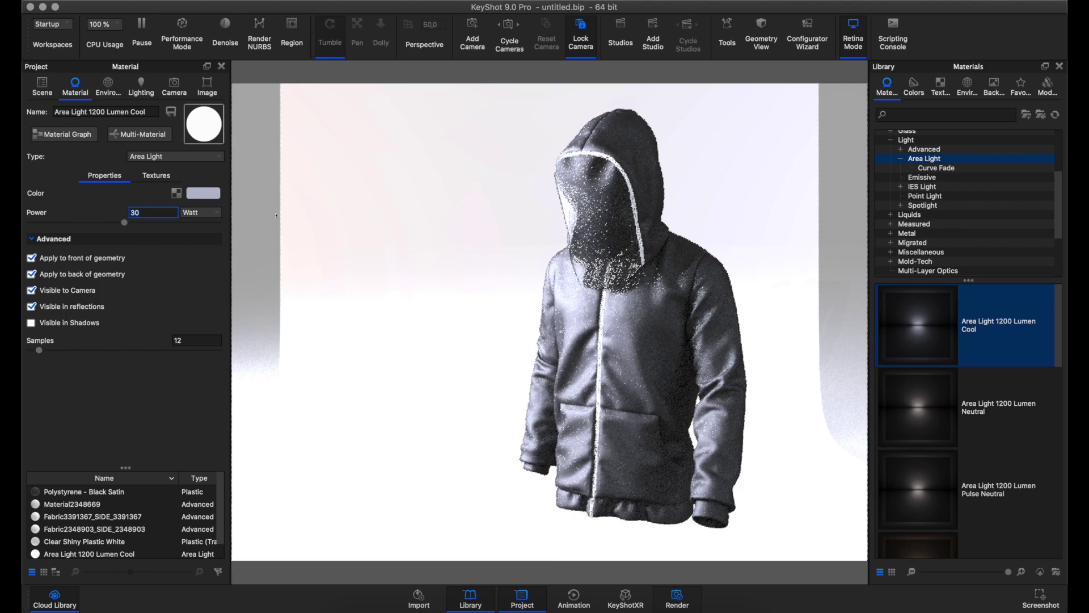
pyautogui.hotkey('alt', 'p')
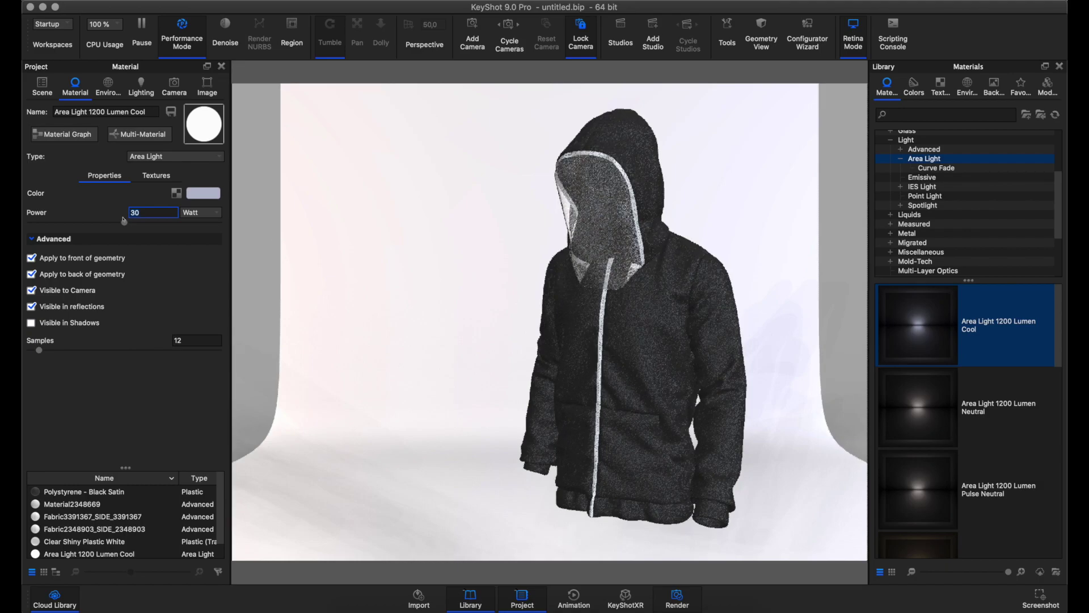
pyautogui.hotkey('alt', 'p')
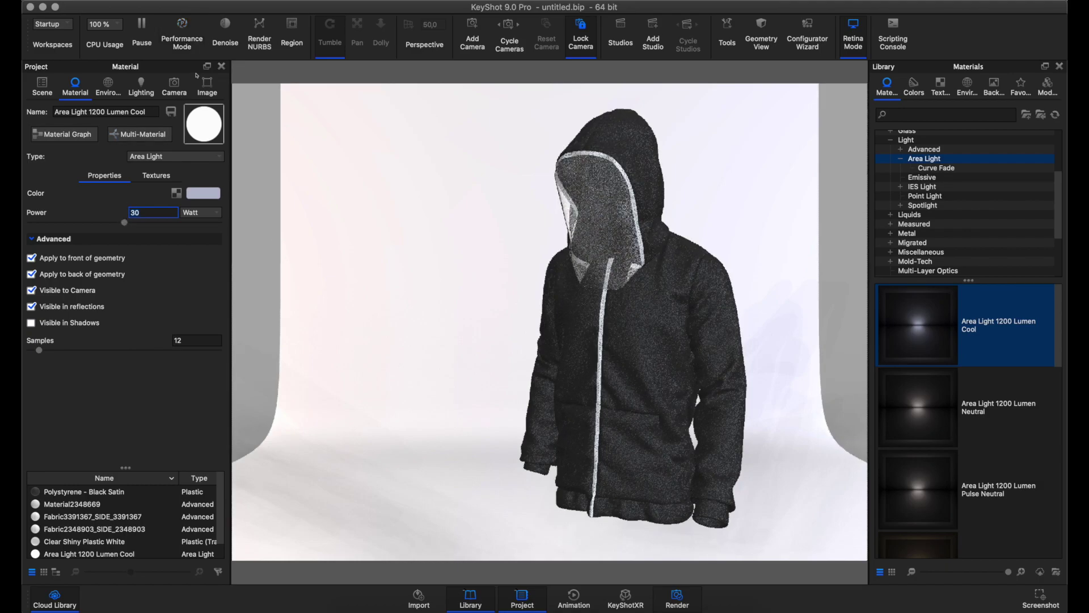
# Step: Warm the disc light's colour to about 4700 K with the Kelvin slider
pyautogui.click(203, 196)
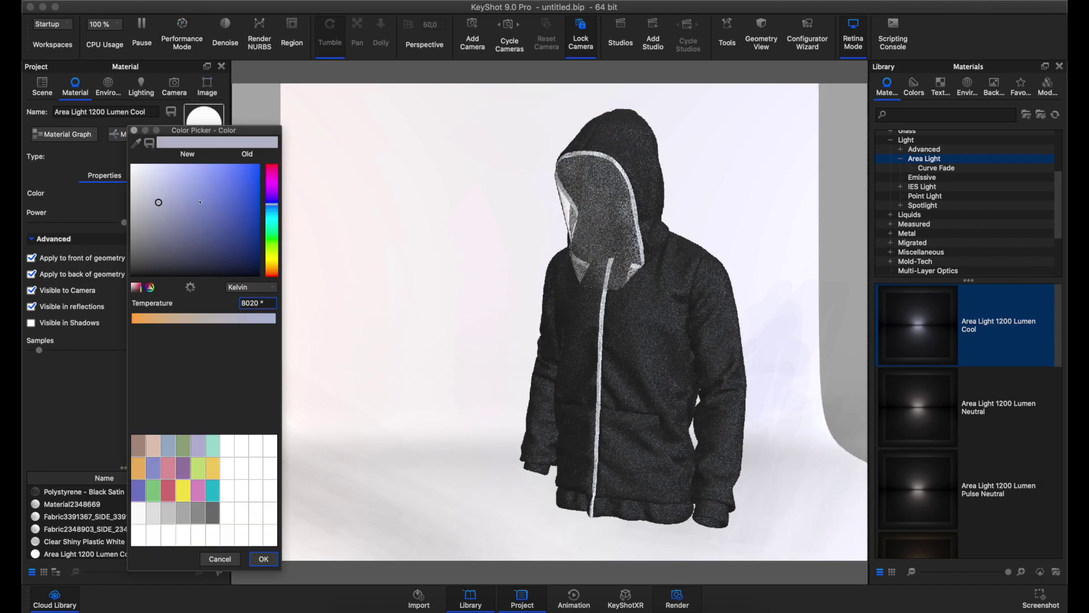
pyautogui.moveTo(228, 324); pyautogui.dragTo(186, 324)
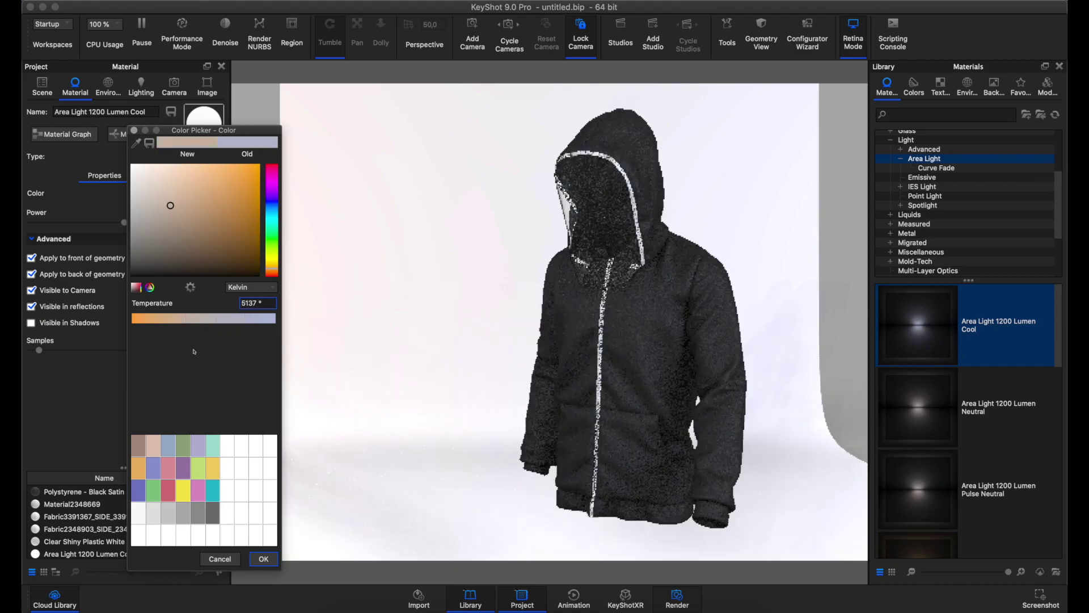
pyautogui.moveTo(176, 206); pyautogui.dragTo(191, 210)
pyautogui.click(264, 559)
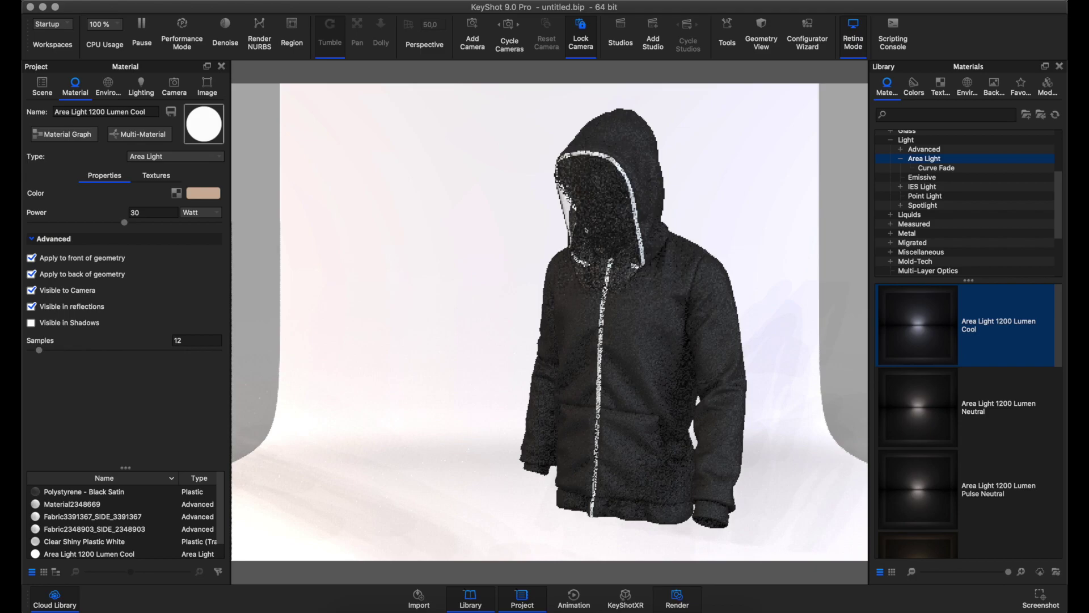
# Step: Hide and re-show the Disc light, then select it and bring up its context menu
pyautogui.click(42, 85)
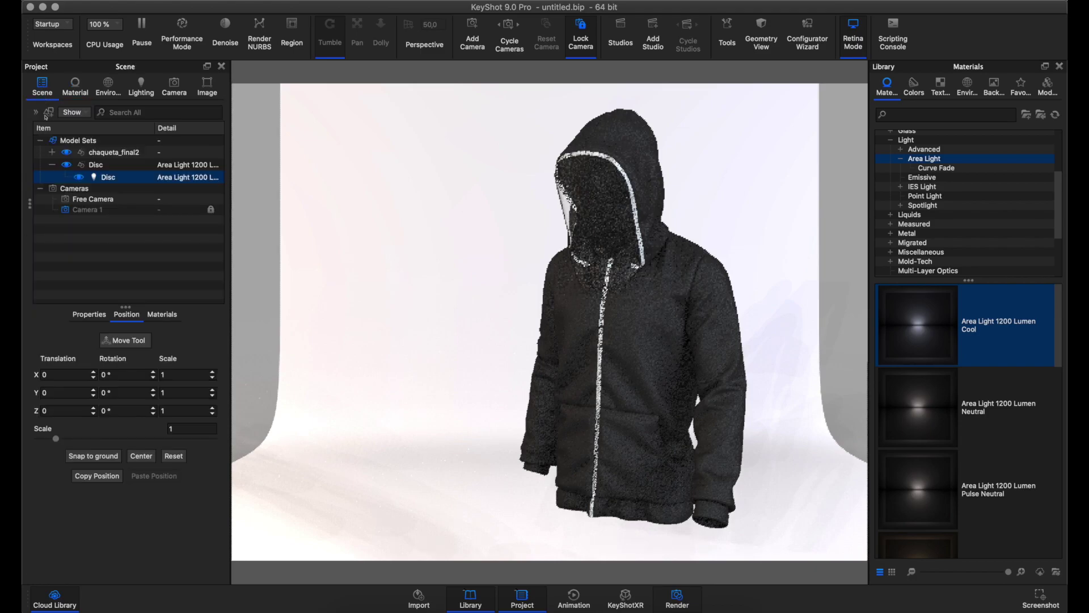
pyautogui.click(52, 165)
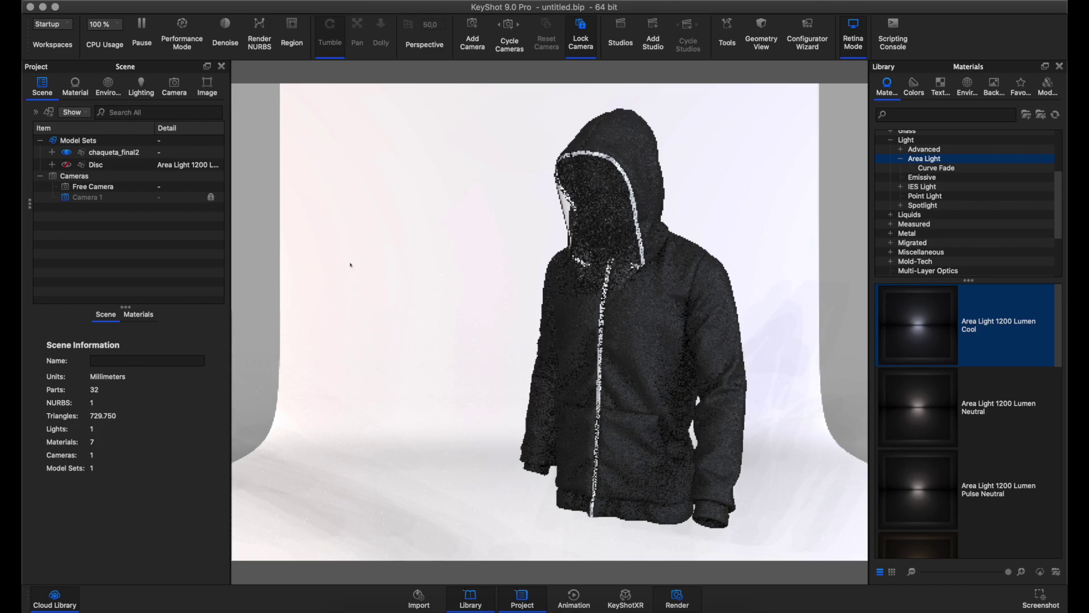
pyautogui.click(64, 176)
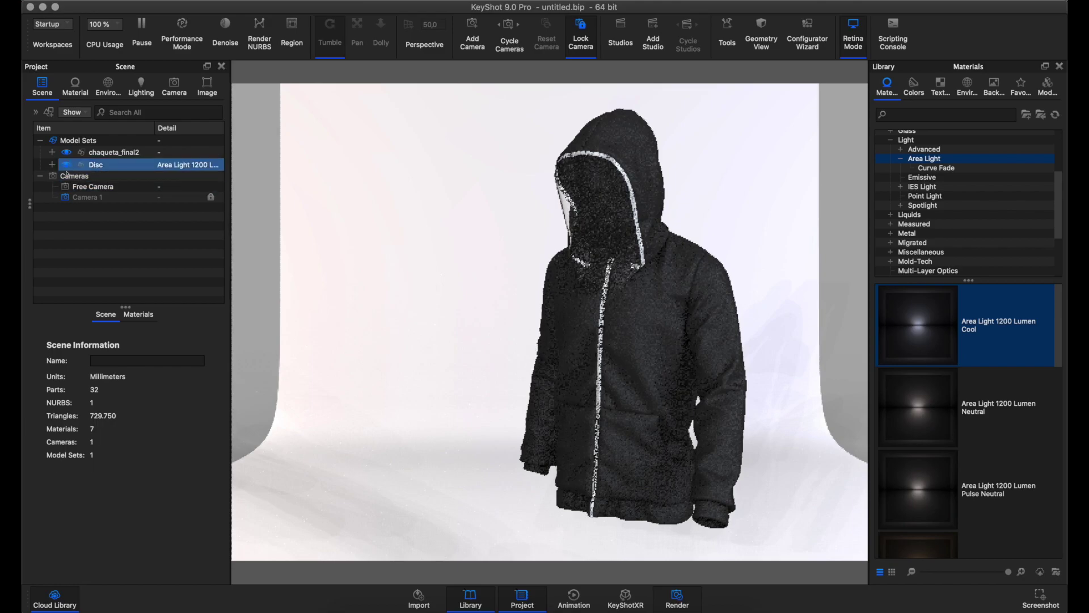
pyautogui.click(66, 176)
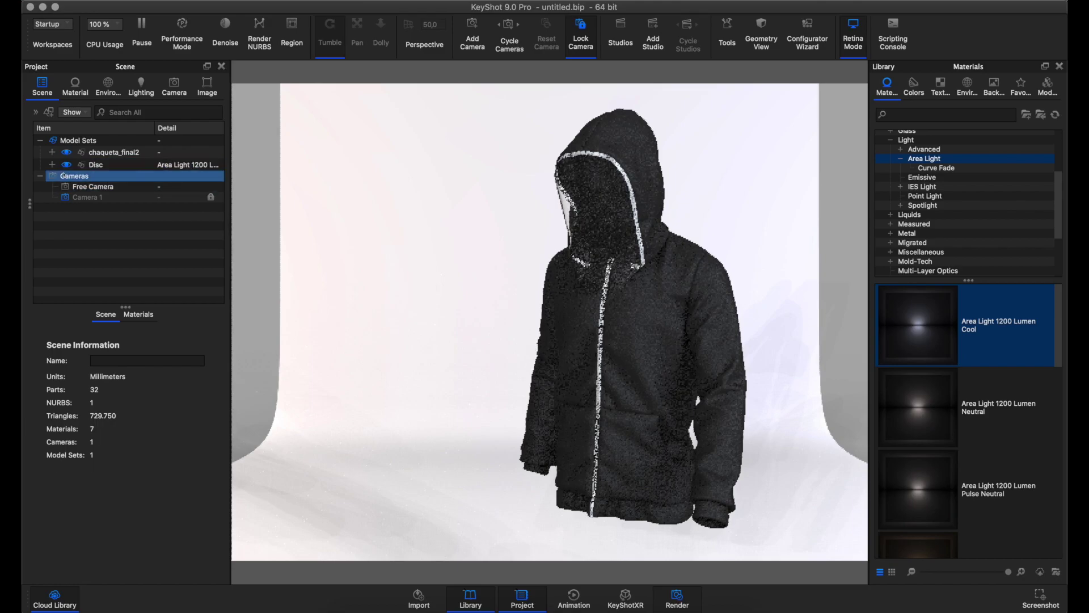
pyautogui.click(490, 316)
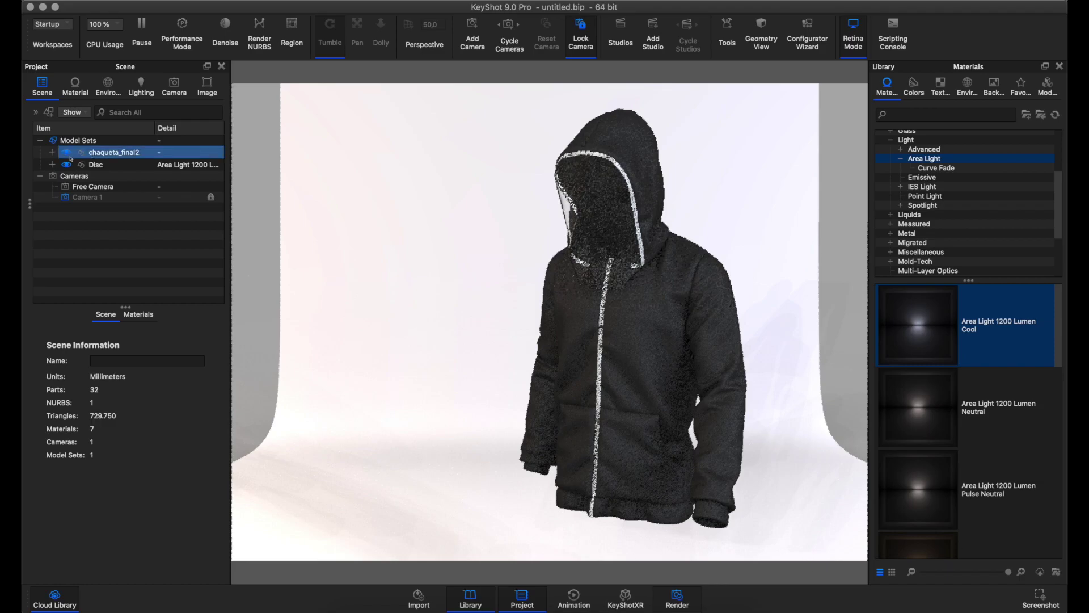
pyautogui.click(115, 168)
pyautogui.rightClick(115, 168)
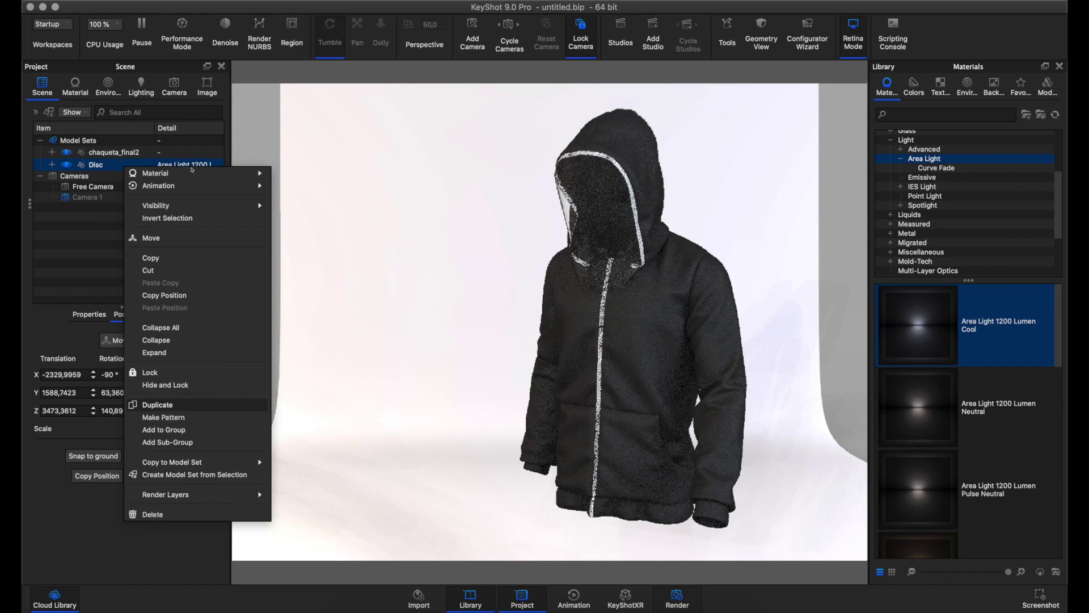
# Step: Duplicate the Disc light as Disc #1, leaving it unmoved, and show the wireframe Geometry View
pyautogui.click(157, 405)
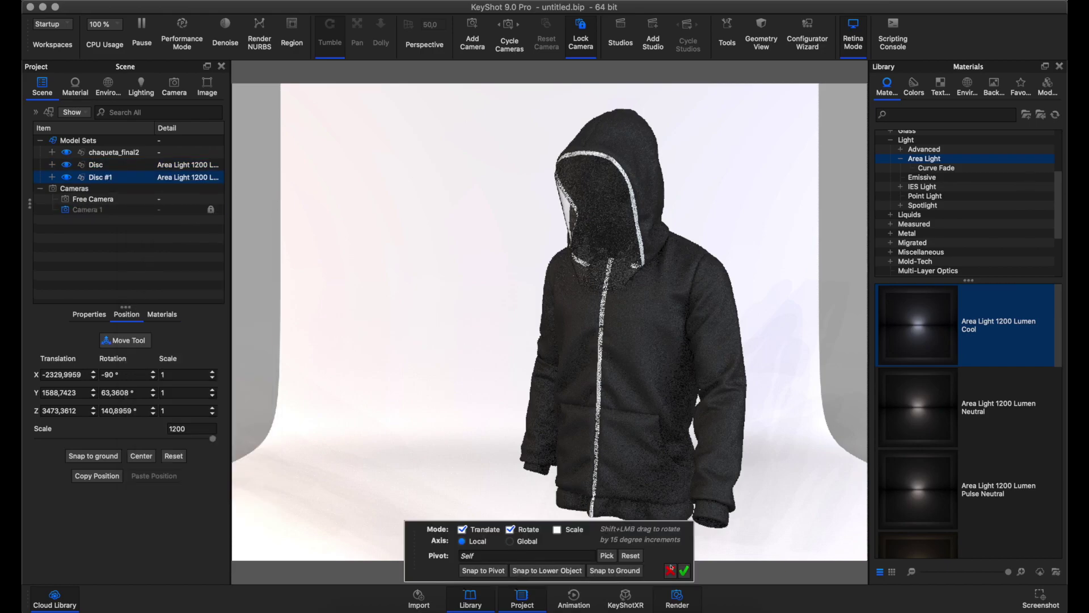
pyautogui.click(684, 570)
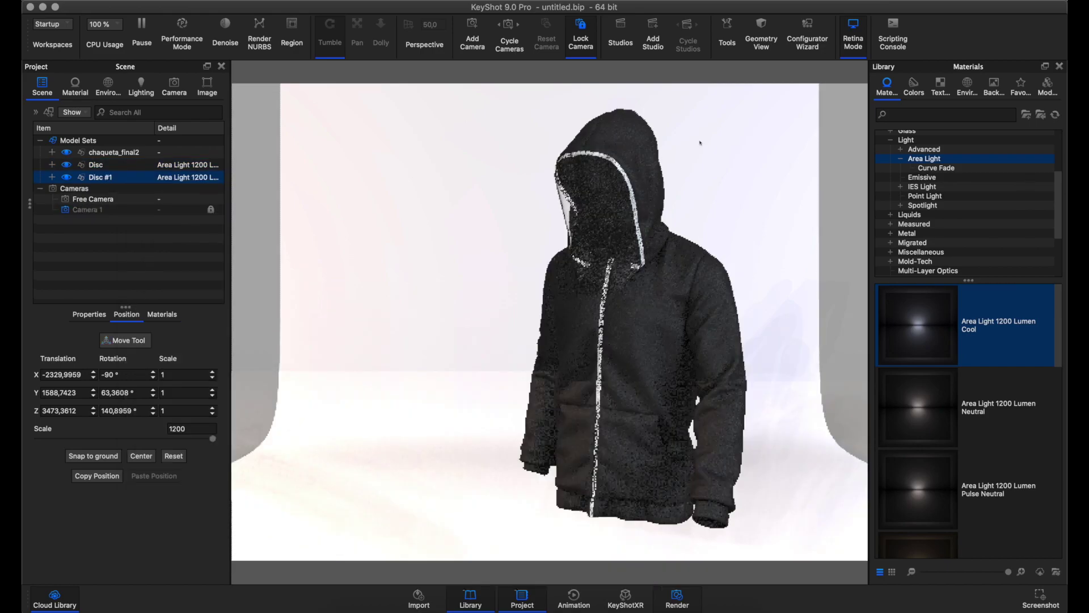
pyautogui.click(762, 28)
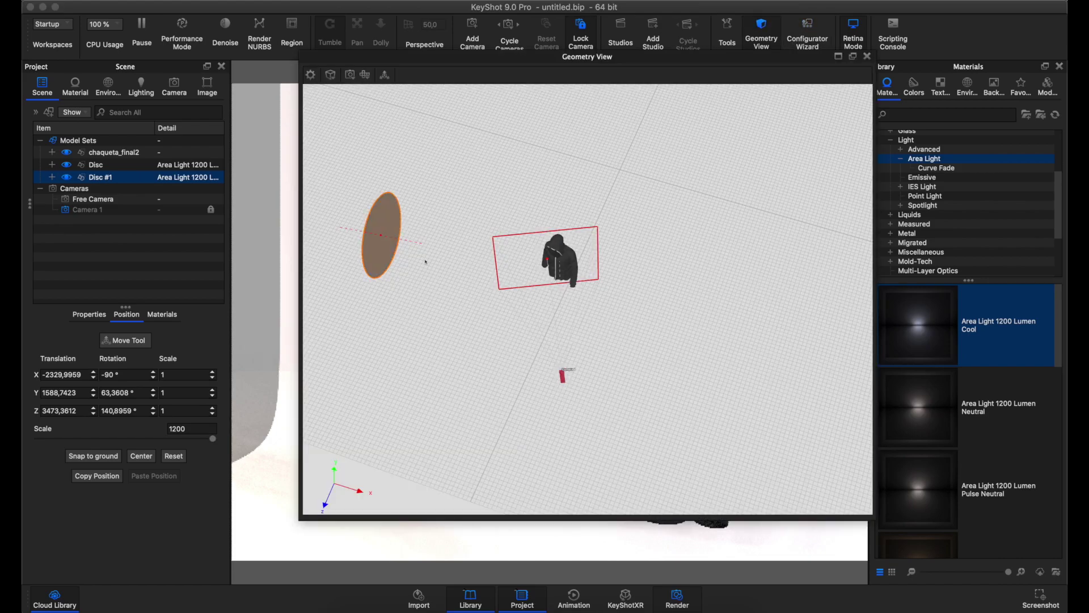
# Step: Start moving Disc #1 with the jacket set as its rotation pivot
pyautogui.click(384, 75)
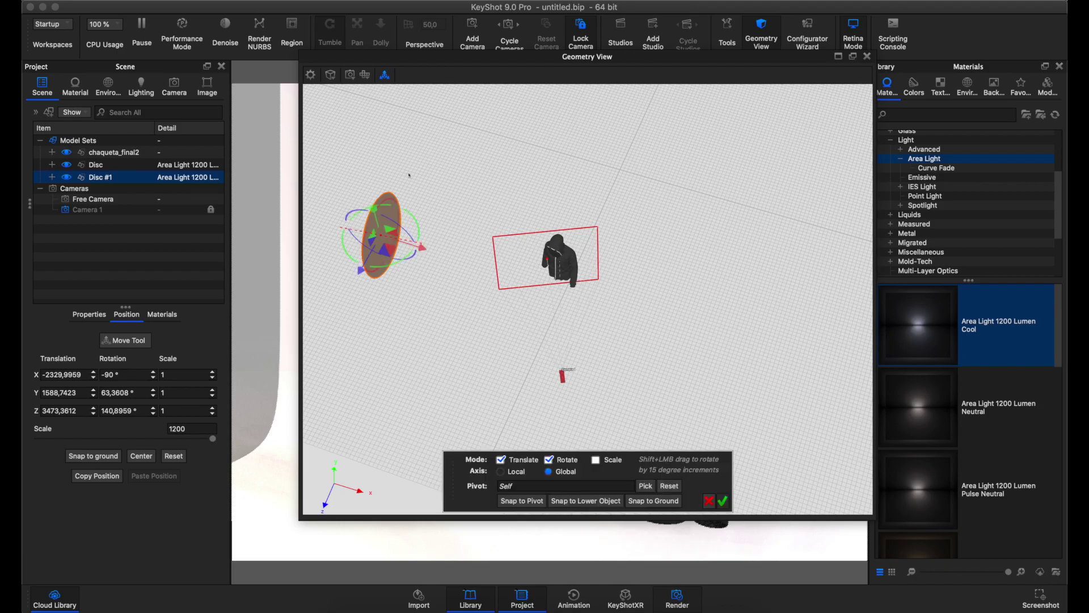
pyautogui.click(646, 487)
pyautogui.click(420, 231)
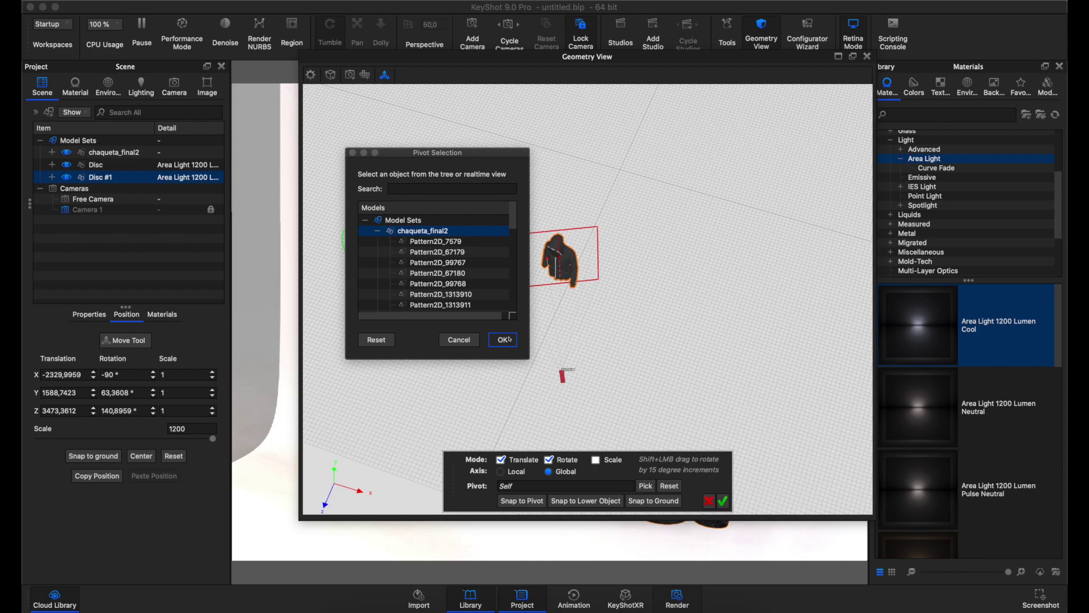
pyautogui.click(506, 340)
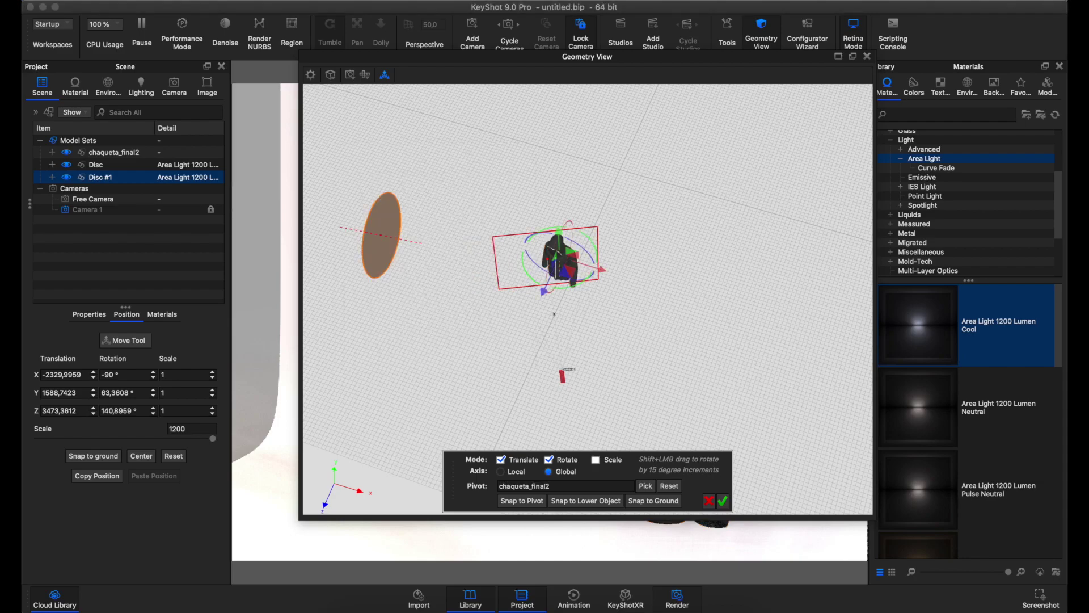
# Step: Try rotating Disc #1 around the jacket, undoing the last move
pyautogui.moveTo(671, 316)
pyautogui.mouseDown()
pyautogui.moveTo(420, 265)
pyautogui.moveTo(376, 279)
pyautogui.moveTo(611, 256)
pyautogui.moveTo(598, 234)
pyautogui.moveTo(675, 183)
pyautogui.mouseUp()
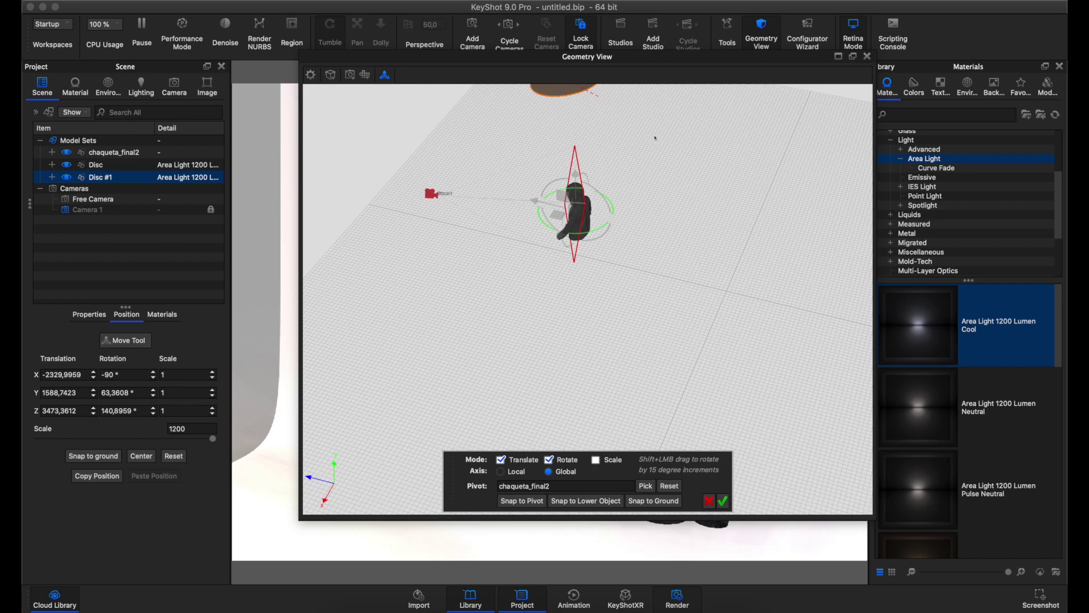
pyautogui.moveTo(655, 138); pyautogui.dragTo(644, 132)
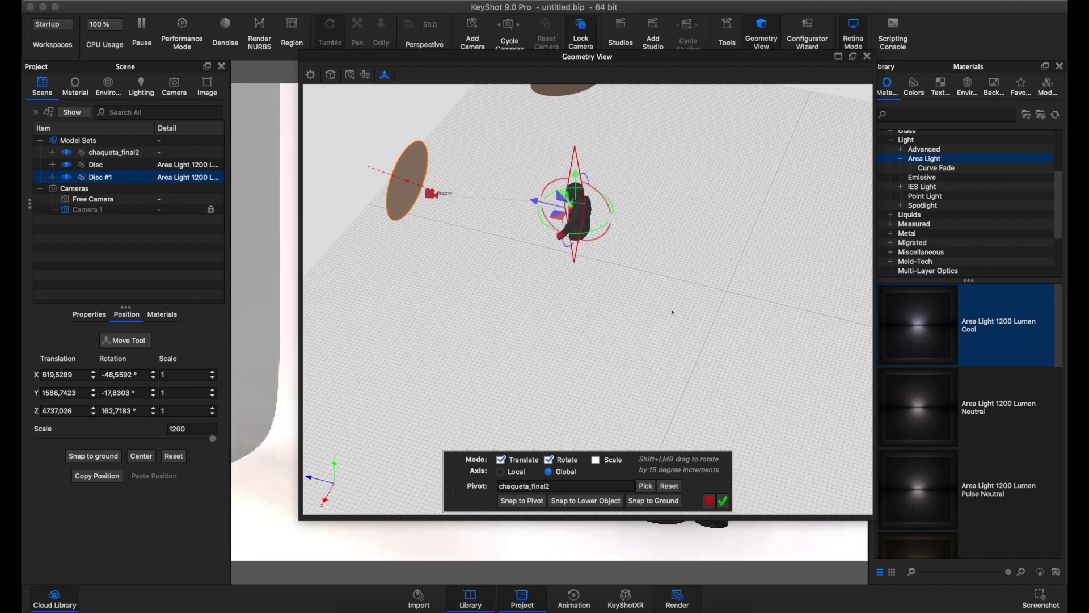
pyautogui.moveTo(677, 373); pyautogui.dragTo(660, 265)
pyautogui.scroll(-5, 638, 294)
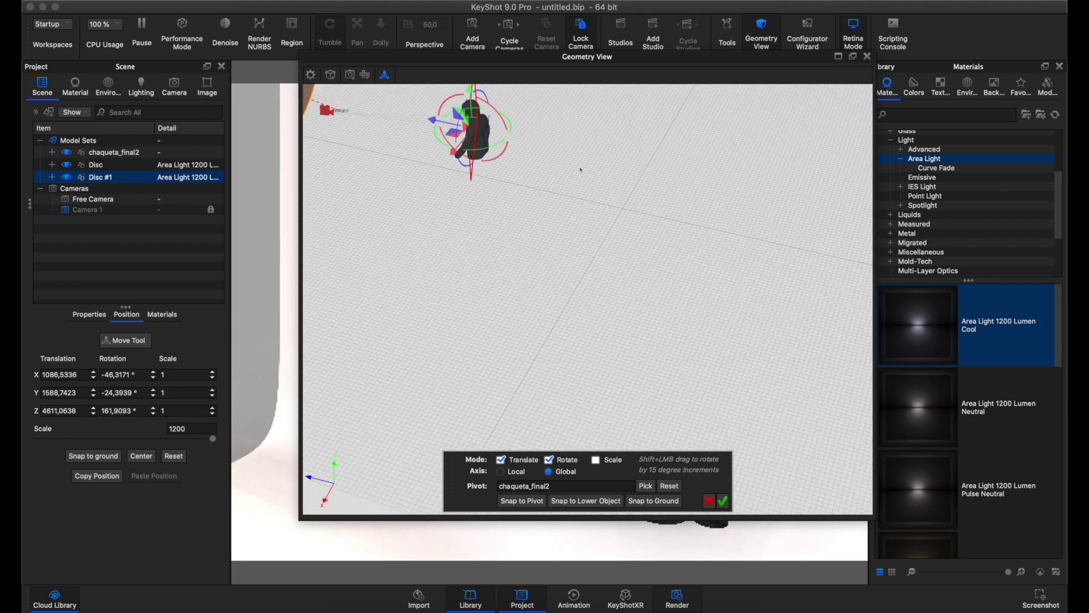
pyautogui.scroll(-4, 640, 287)
pyautogui.scroll(-3, 642, 278)
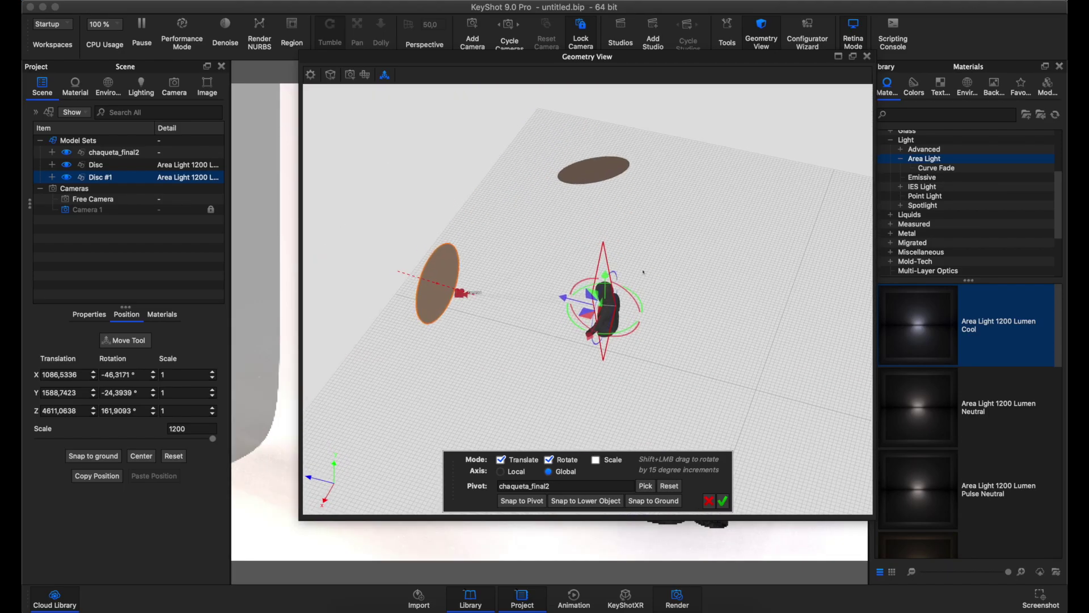
pyautogui.moveTo(643, 273); pyautogui.dragTo(516, 277)
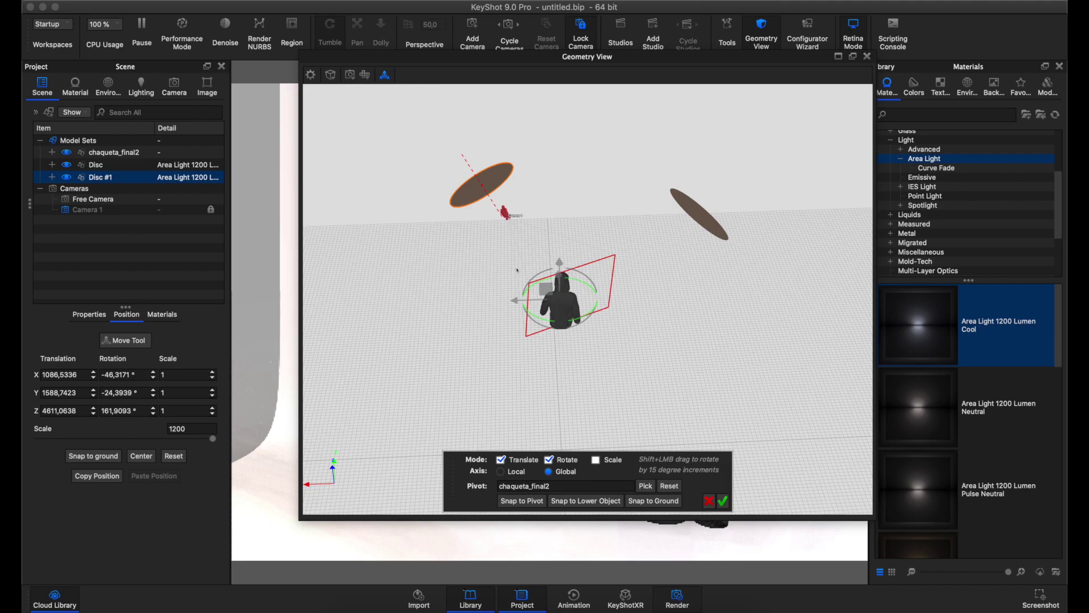
pyautogui.hotkey('ctrl', 'z')
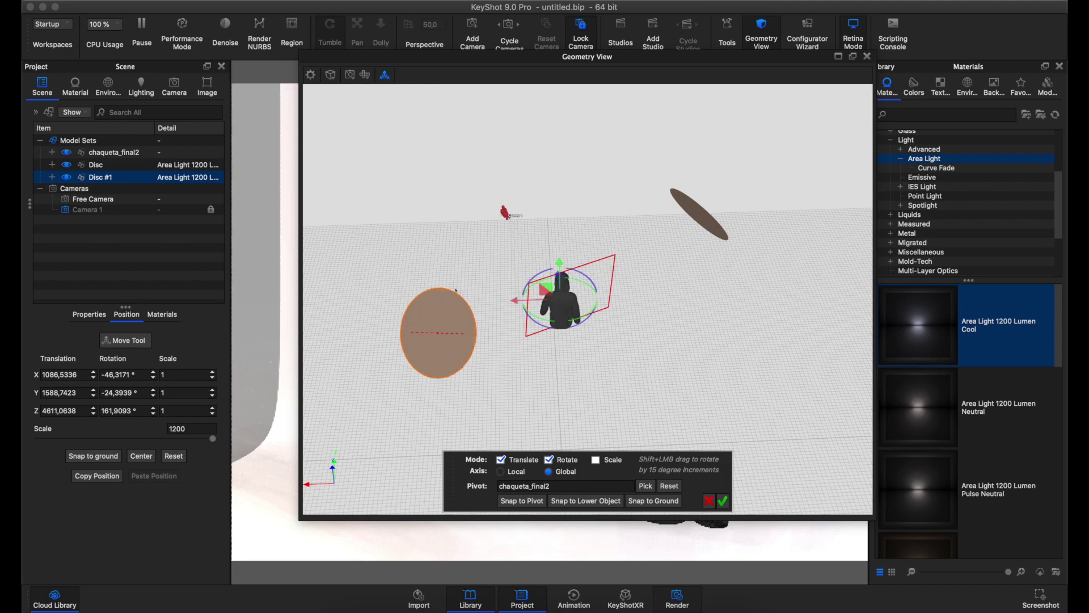
# Step: Swing Disc #1 to the hoodie's opposite side, commit the placement and leave Geometry View
pyautogui.moveTo(486, 279)
pyautogui.mouseDown()
pyautogui.moveTo(740, 290)
pyautogui.moveTo(702, 311)
pyautogui.mouseUp()
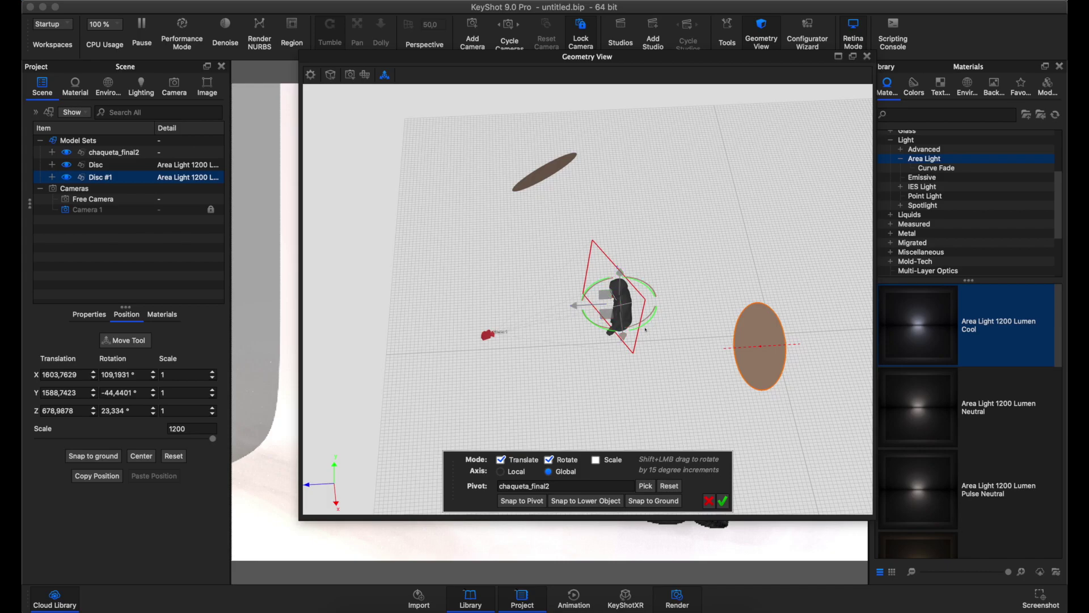
pyautogui.moveTo(616, 344); pyautogui.dragTo(596, 354)
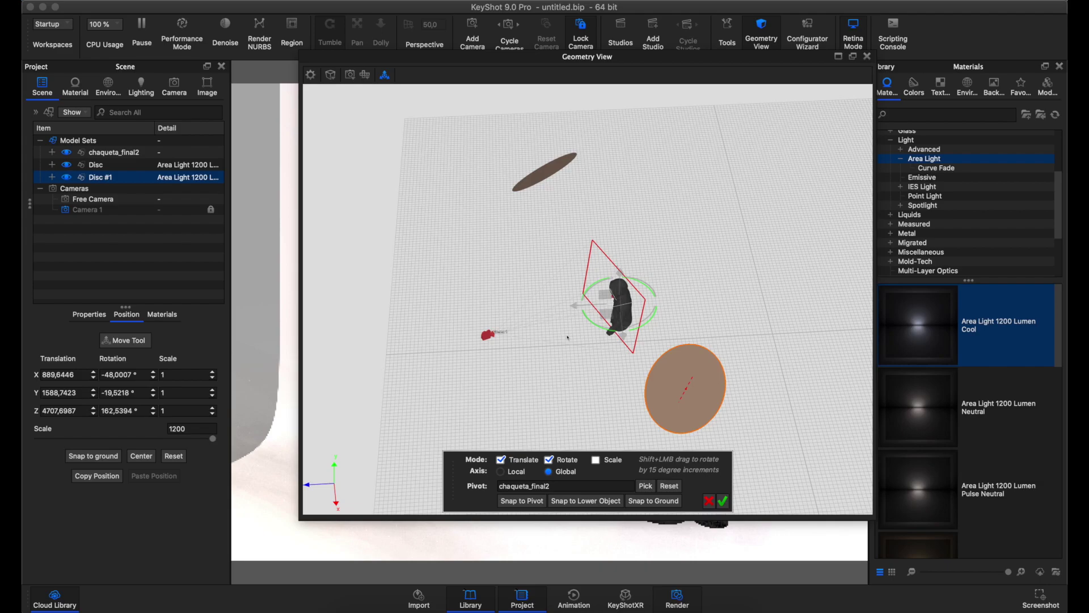
pyautogui.moveTo(588, 349); pyautogui.dragTo(537, 379)
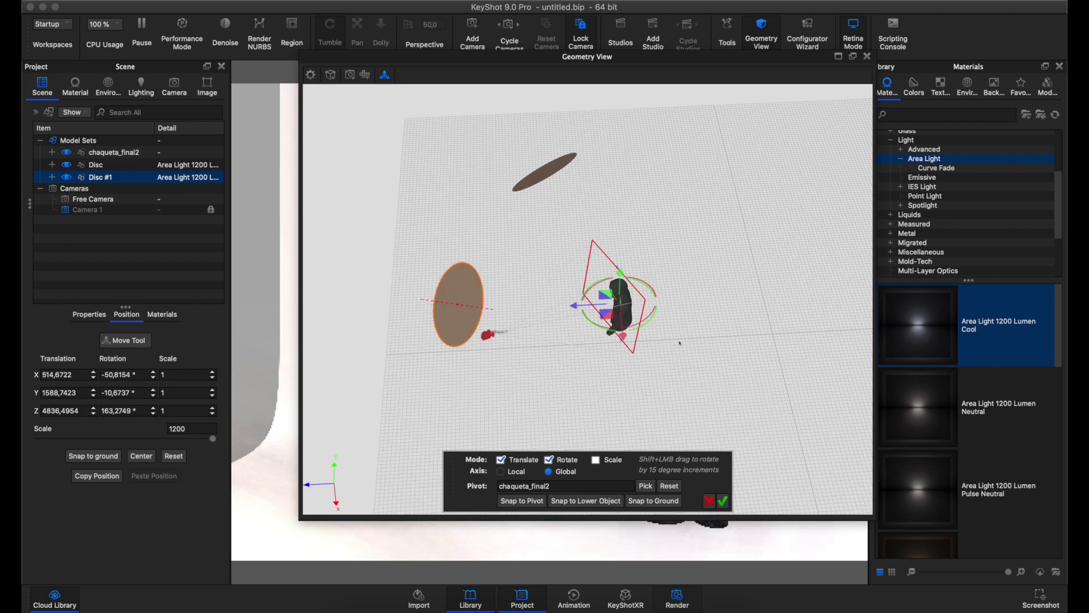
pyautogui.moveTo(691, 333)
pyautogui.mouseDown()
pyautogui.moveTo(592, 370)
pyautogui.moveTo(616, 354)
pyautogui.mouseUp()
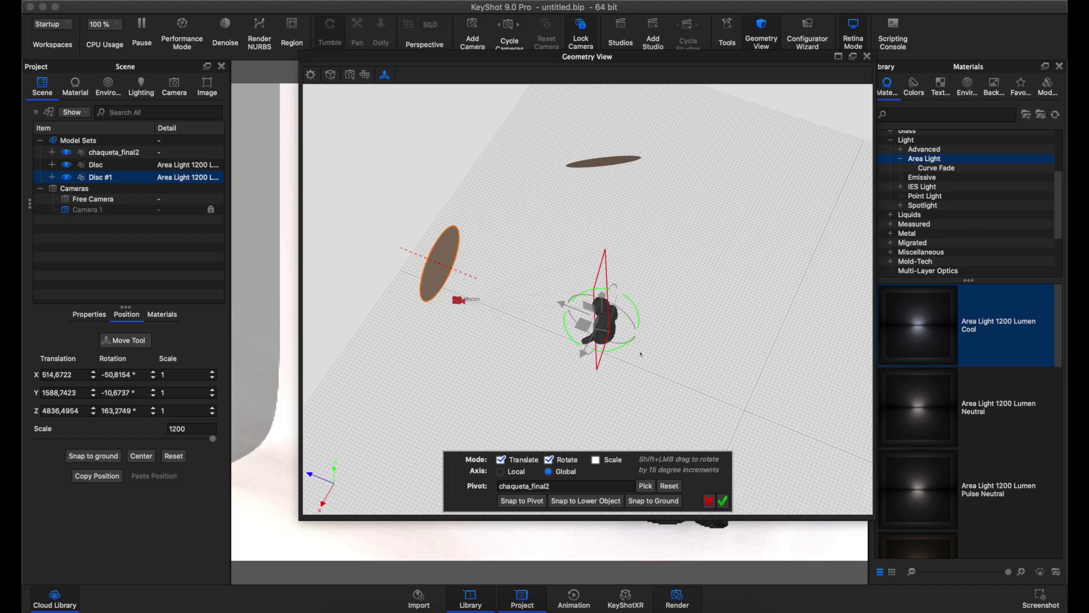
pyautogui.moveTo(641, 354); pyautogui.dragTo(612, 356)
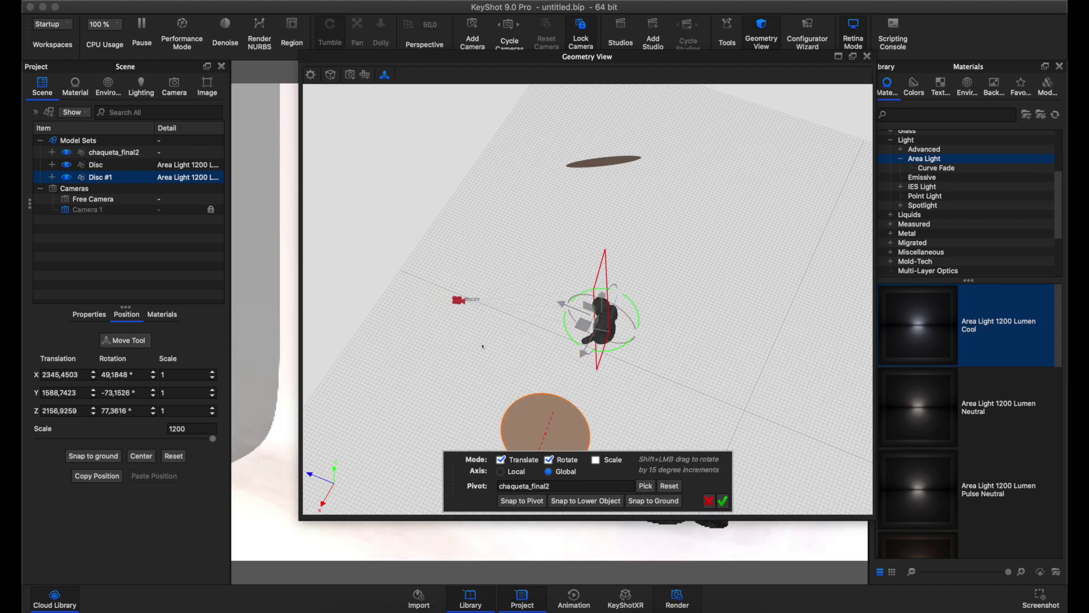
pyautogui.moveTo(483, 346)
pyautogui.mouseDown()
pyautogui.moveTo(802, 327)
pyautogui.moveTo(698, 355)
pyautogui.mouseUp()
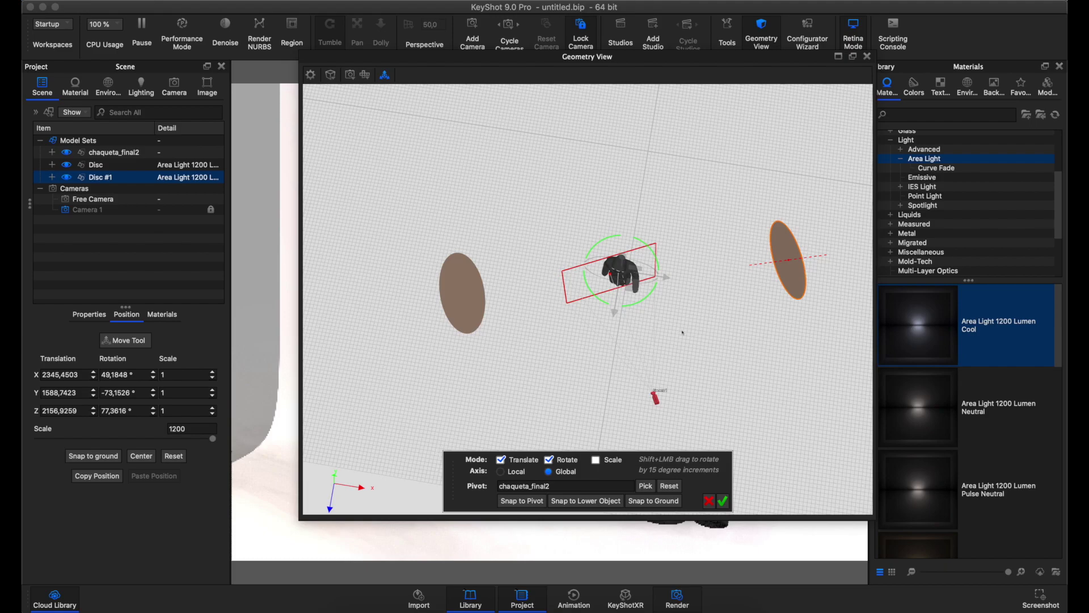
pyautogui.moveTo(653, 267); pyautogui.dragTo(656, 281)
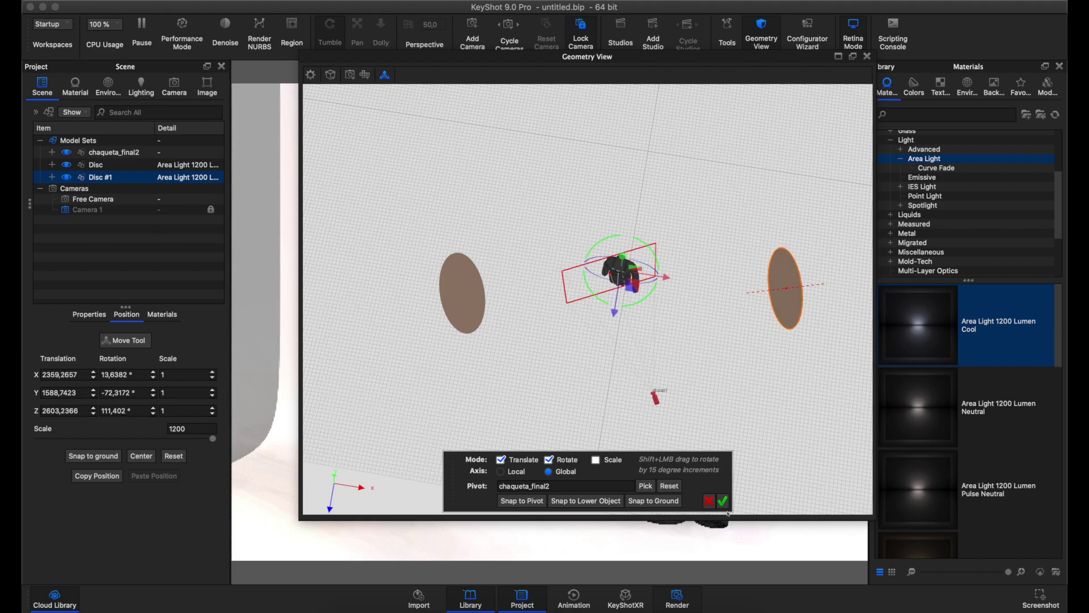
pyautogui.click(723, 500)
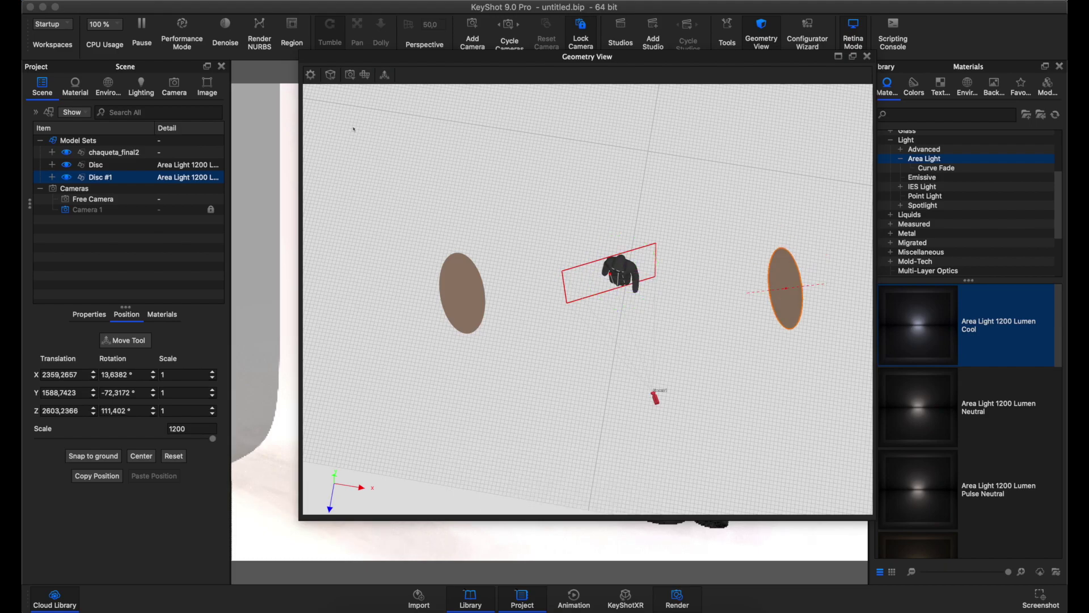
pyautogui.click(828, 136)
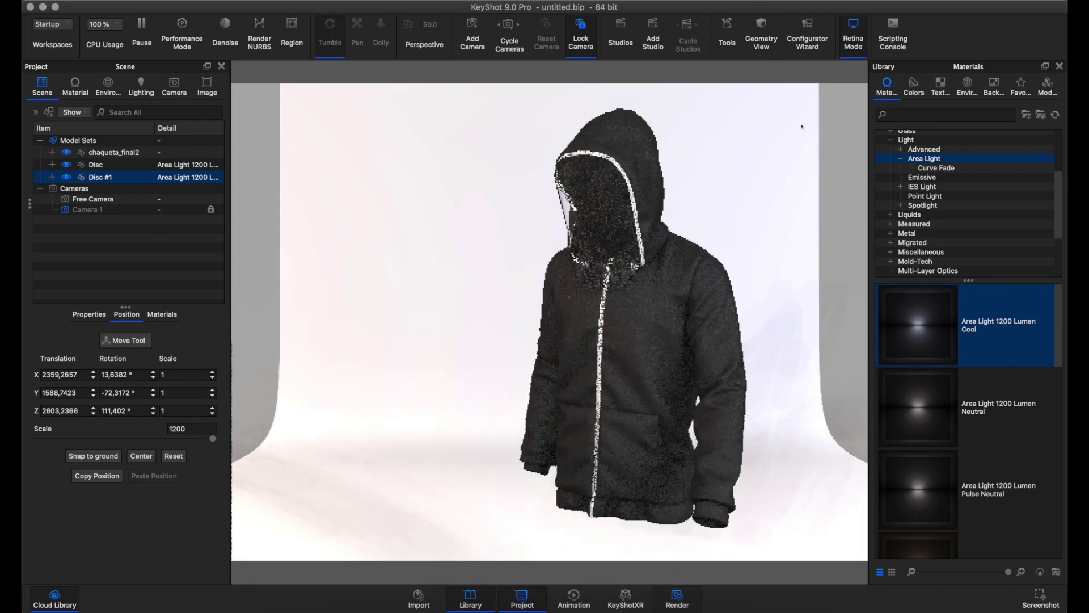
# Step: Raise Disc #1's colour temperature from 4711 K to about 9017 K for a cool bluish light
pyautogui.click(52, 177)
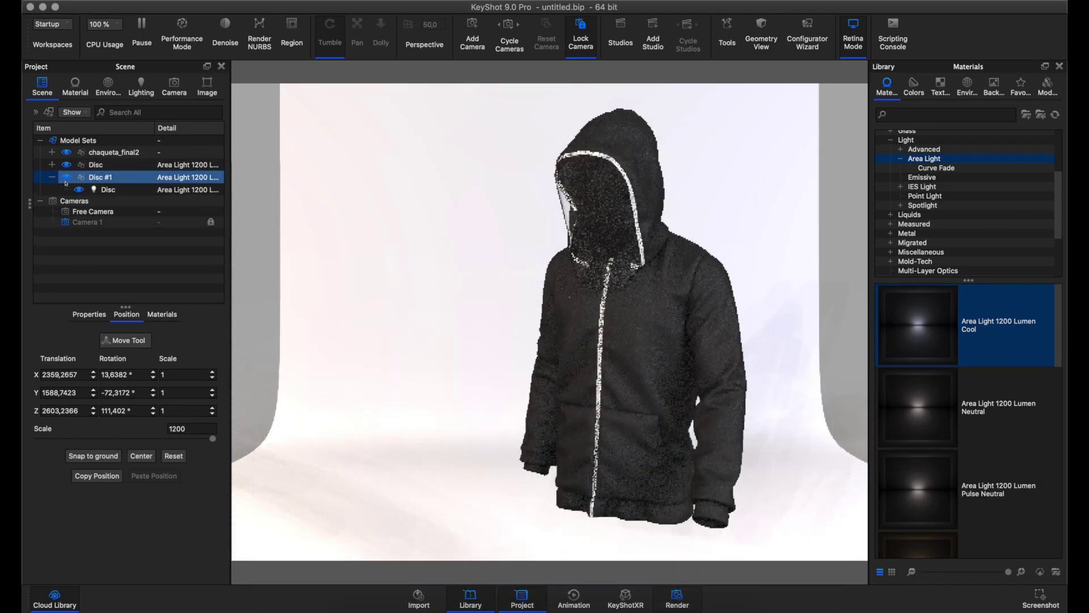
pyautogui.doubleClick(136, 188)
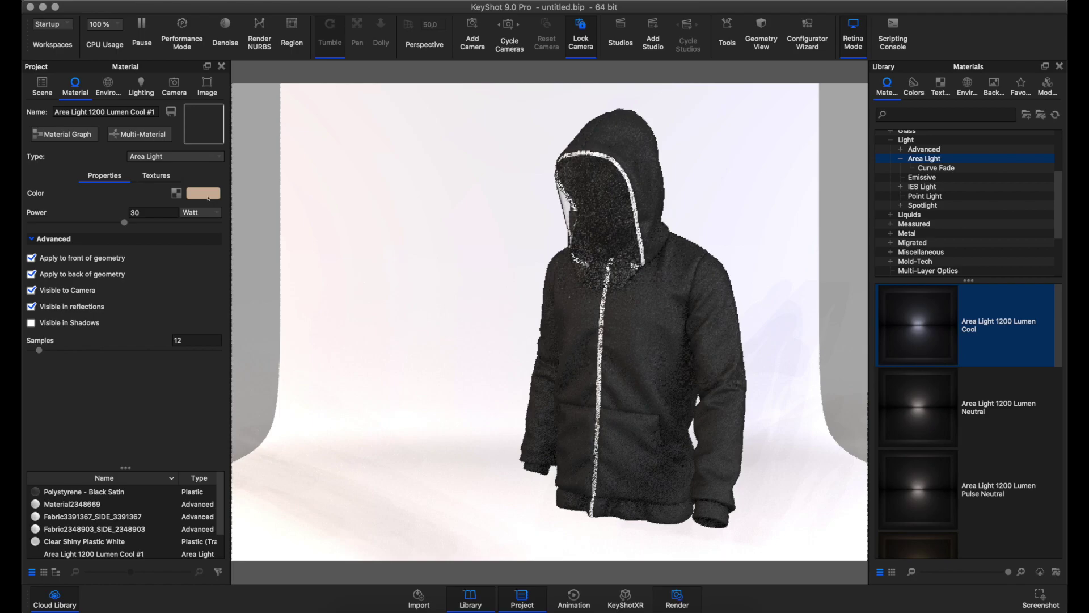
pyautogui.click(203, 193)
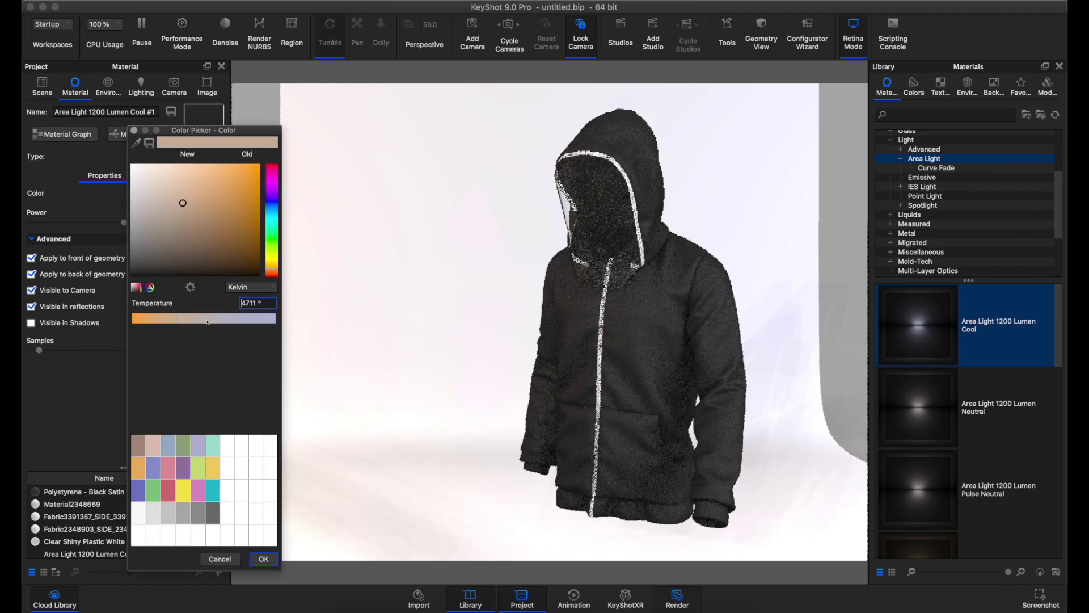
pyautogui.moveTo(238, 319); pyautogui.dragTo(241, 321)
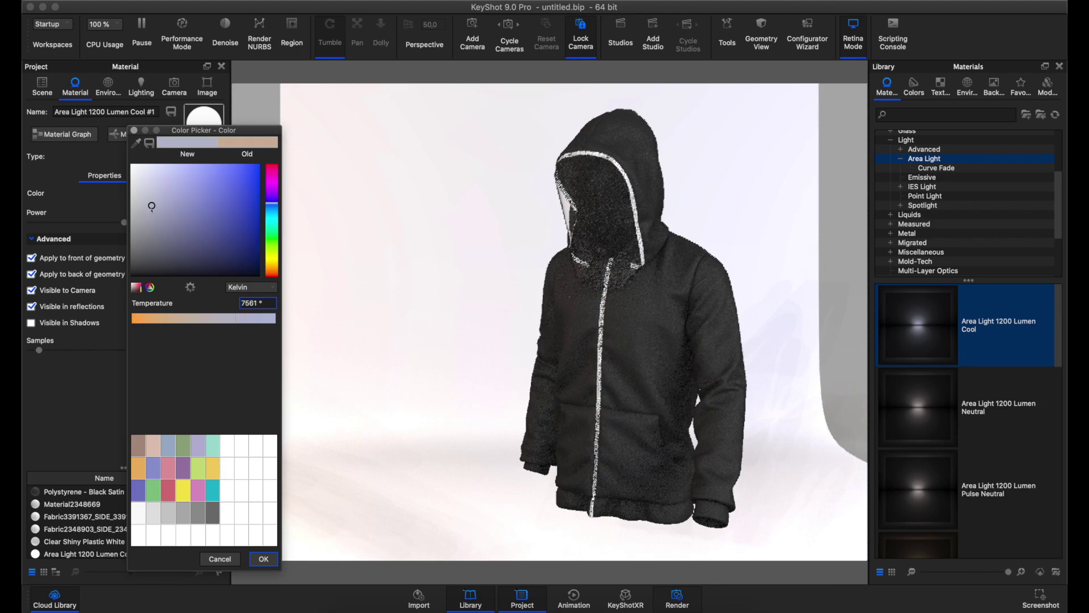
pyautogui.moveTo(152, 206); pyautogui.dragTo(167, 203)
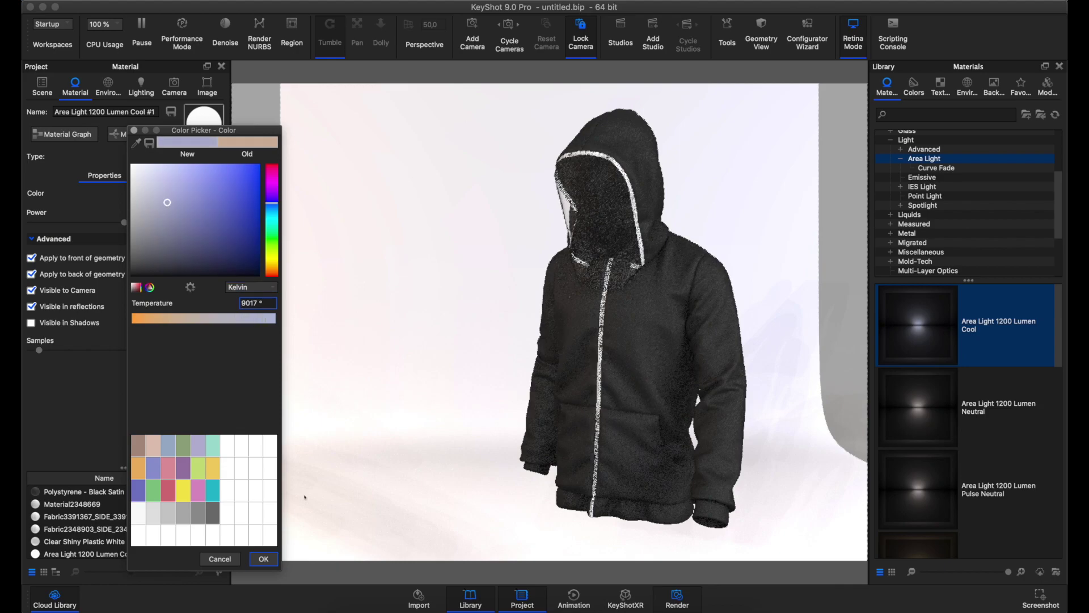
pyautogui.click(275, 561)
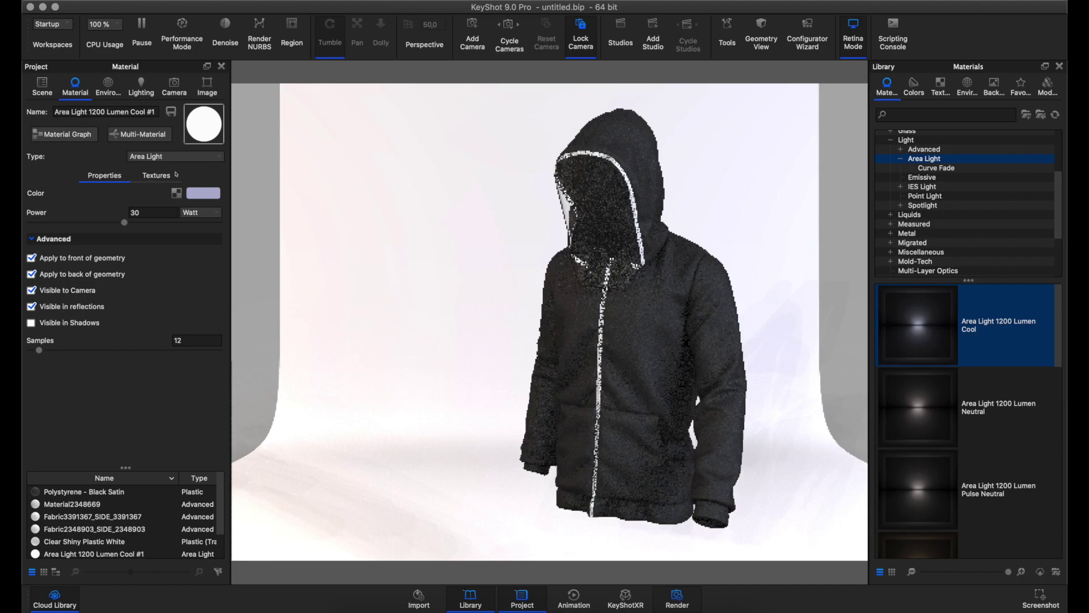
pyautogui.click(42, 86)
# Step: Show the Environment settings, briefly checking the HDRI Editor before returning to Settings
pyautogui.click(91, 177)
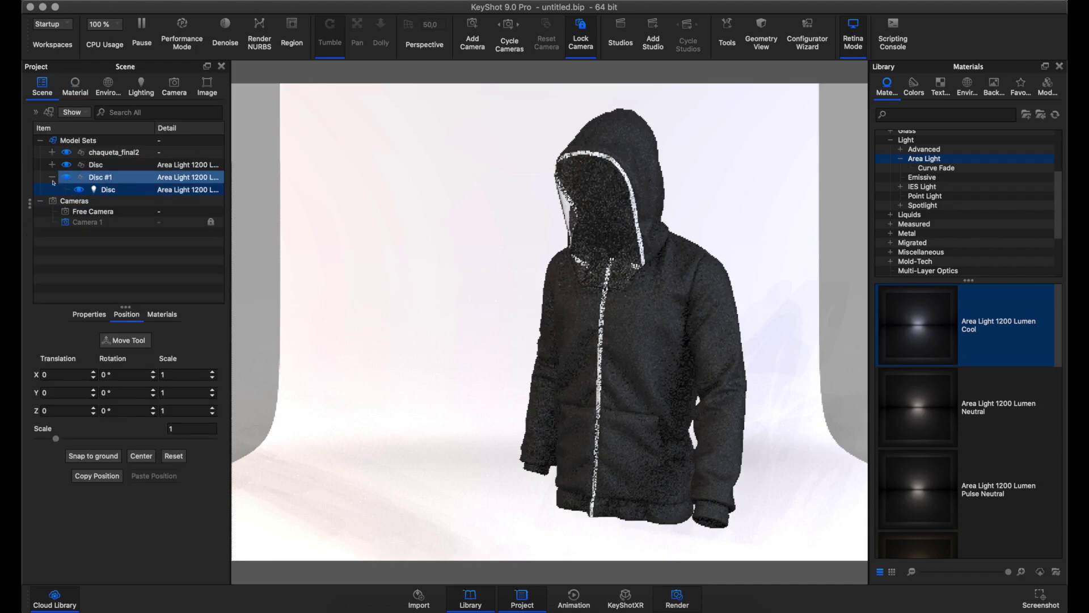
pyautogui.click(52, 177)
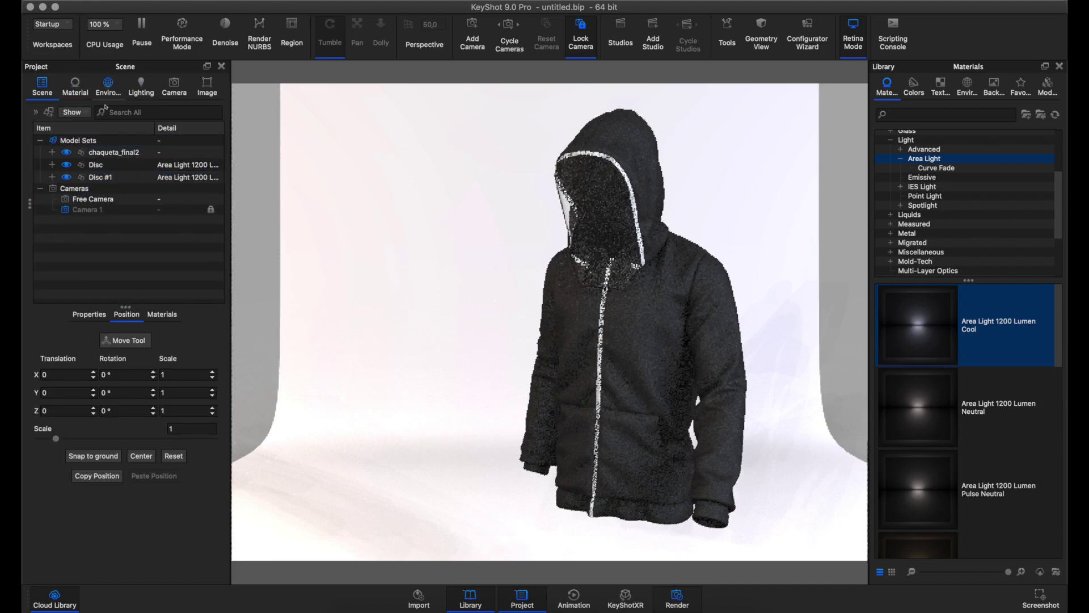
pyautogui.click(108, 86)
pyautogui.scroll(2, 222, 364)
pyautogui.scroll(1, 222, 364)
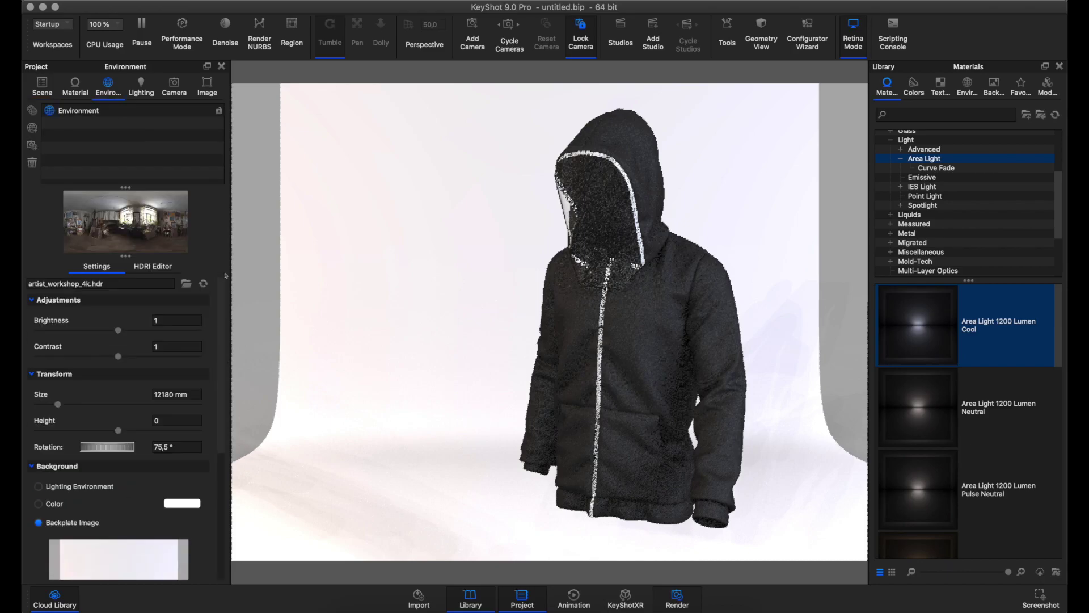
pyautogui.click(155, 269)
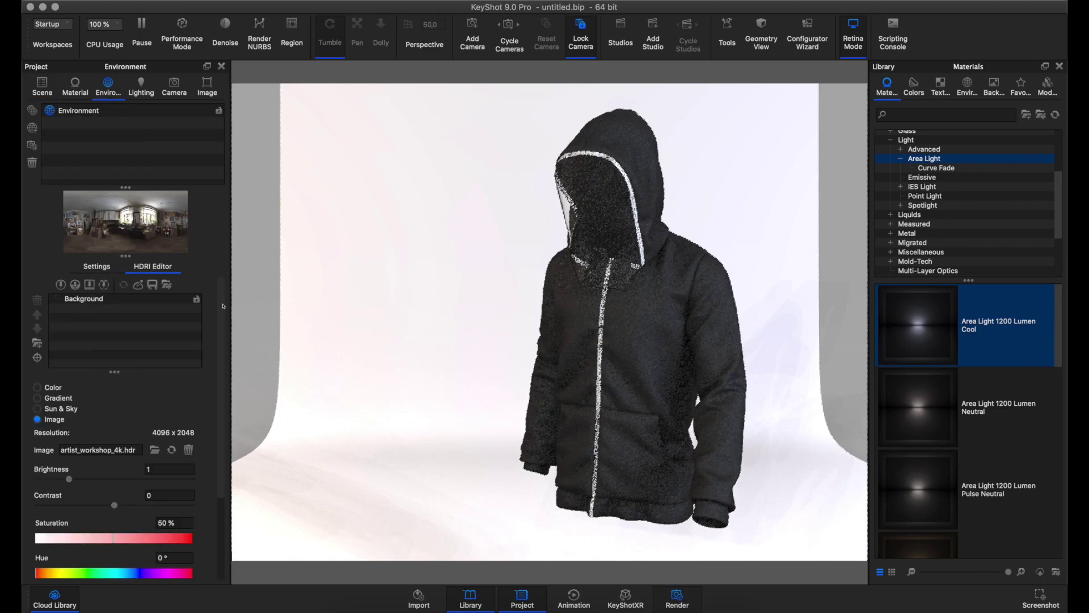
pyautogui.click(100, 267)
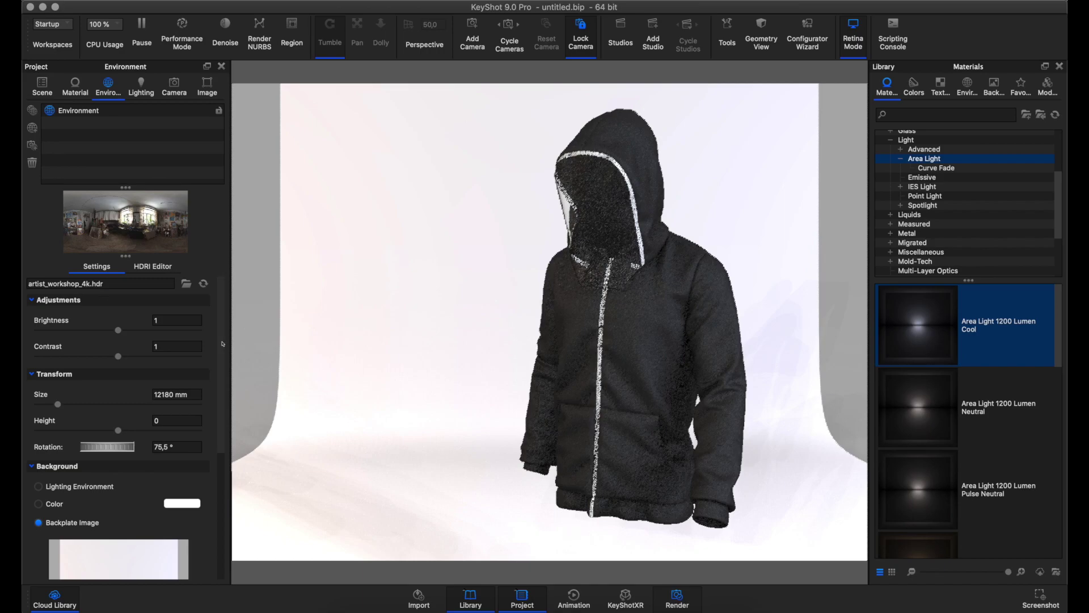
# Step: Review the Background and Ground options, confirming the workshop HDRI at 75.5° and studio backplate
pyautogui.scroll(-5, 226, 442)
pyautogui.scroll(-2, 229, 447)
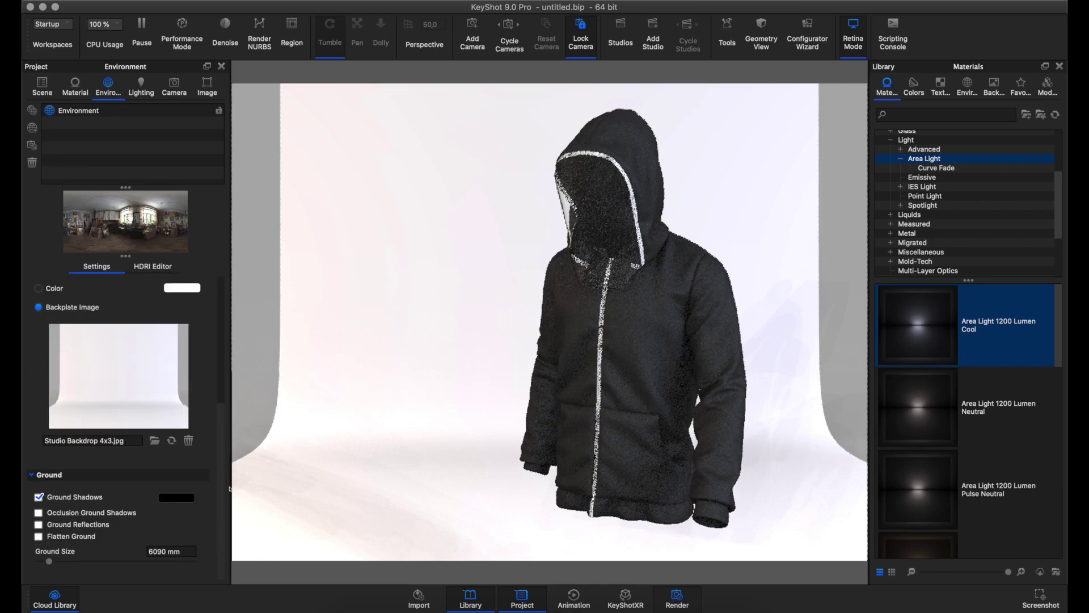
pyautogui.scroll(4, 65, 424)
pyautogui.scroll(1, 65, 424)
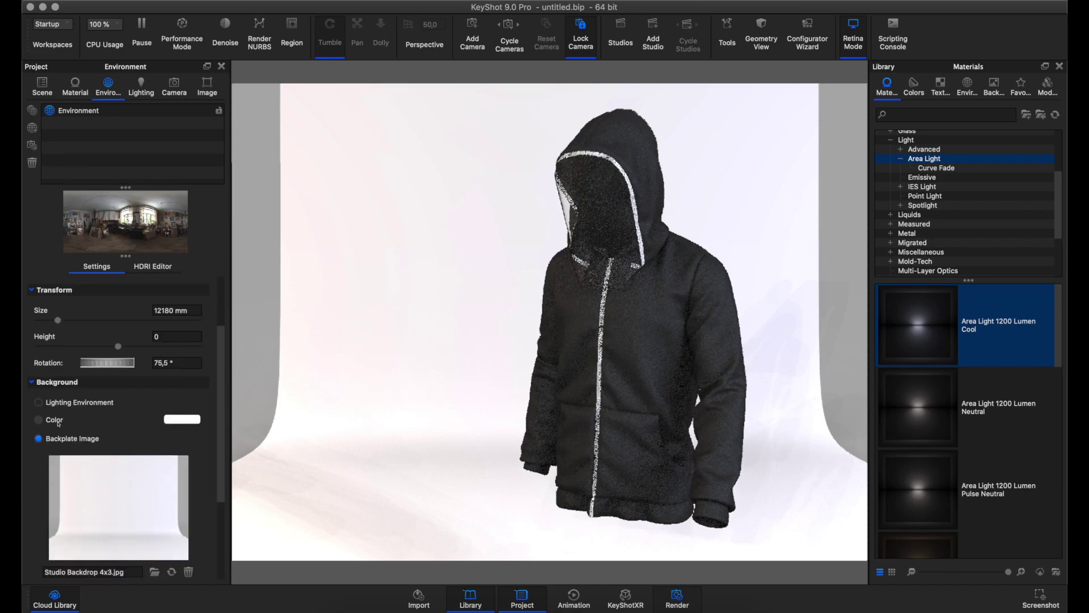
pyautogui.scroll(-1, 224, 467)
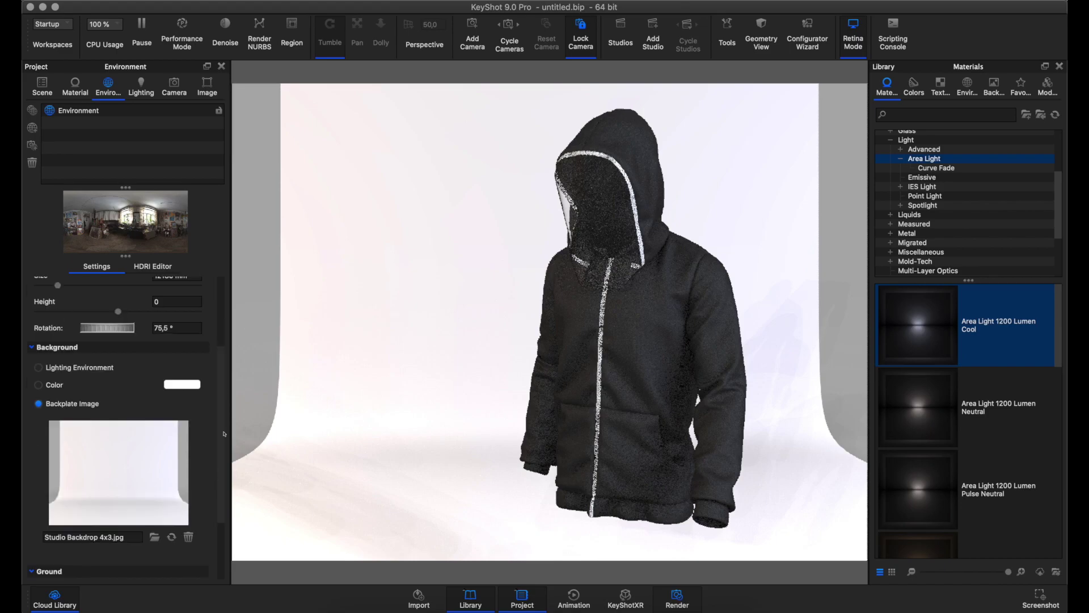
pyautogui.scroll(-3, 224, 466)
pyautogui.scroll(3, 229, 291)
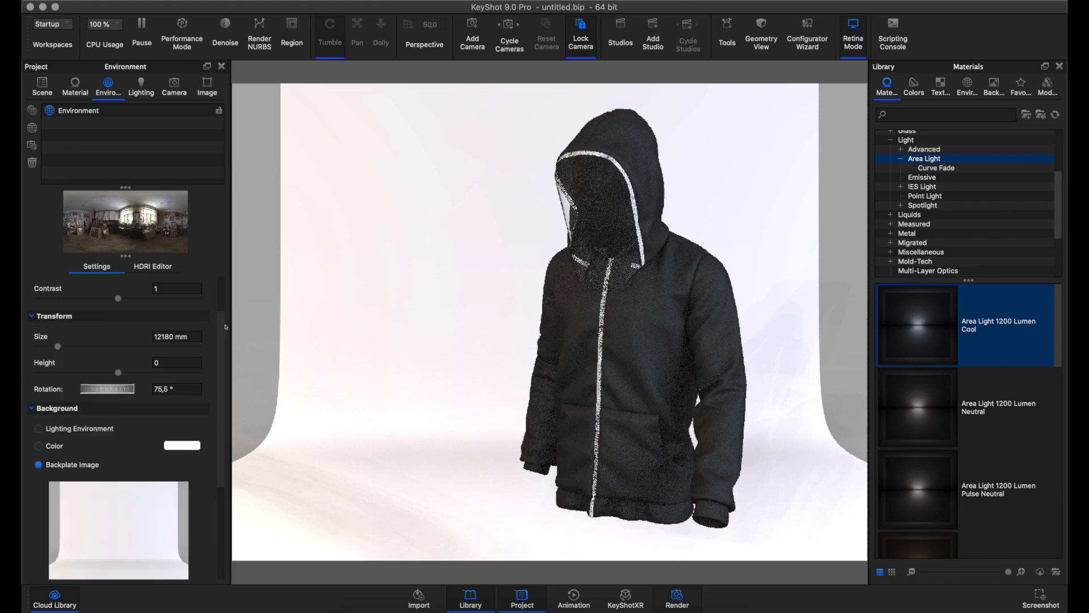
pyautogui.scroll(3, 229, 291)
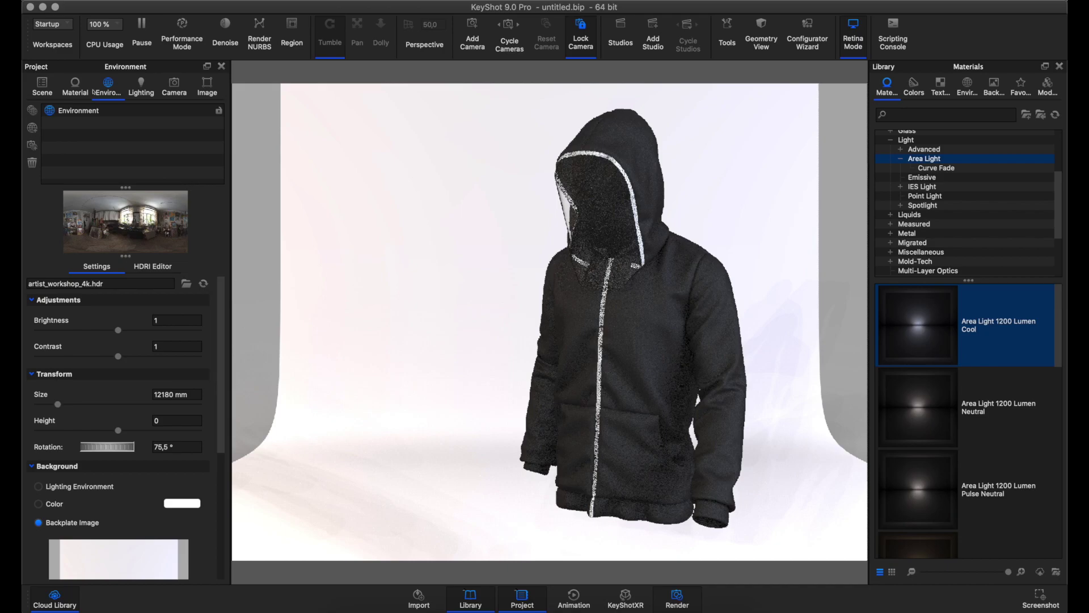
# Step: Hide both Disc and Disc #1 lights to view the hoodie lit by the HDRI alone
pyautogui.click(70, 85)
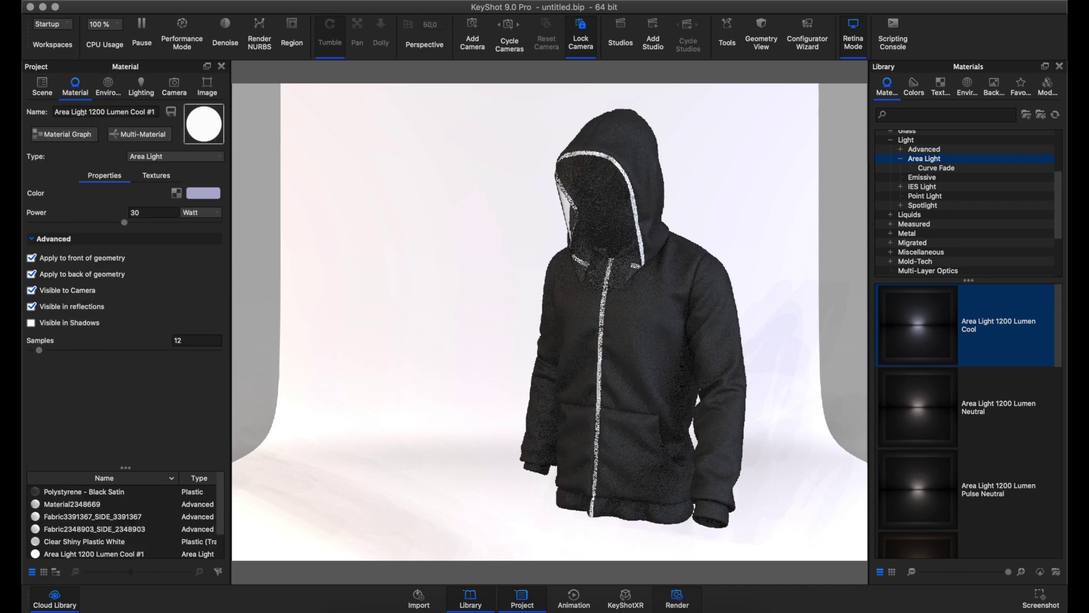
pyautogui.click(42, 85)
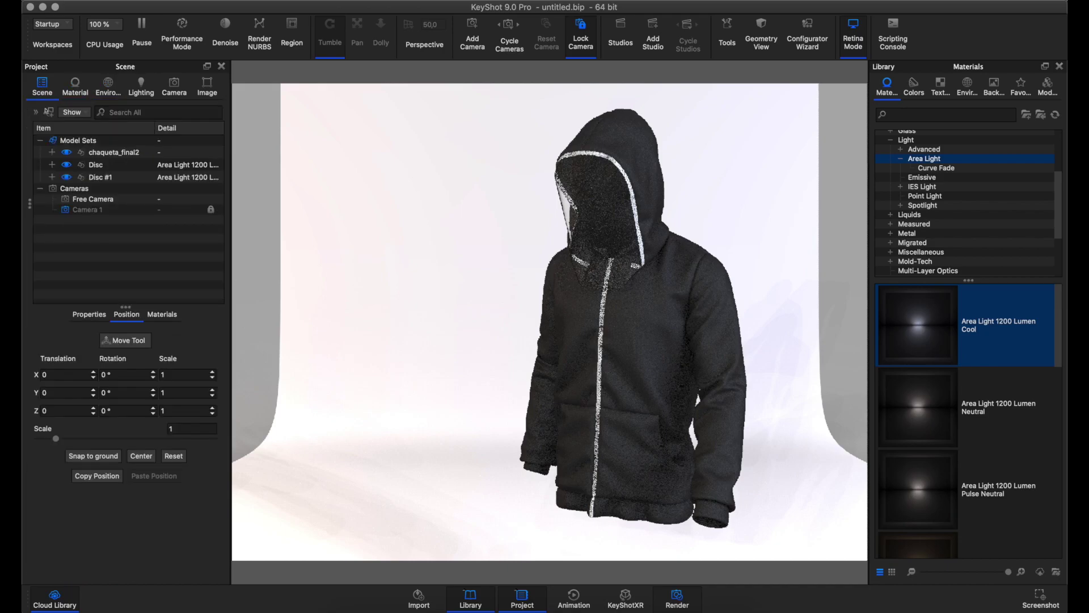
pyautogui.click(67, 164)
pyautogui.click(543, 353)
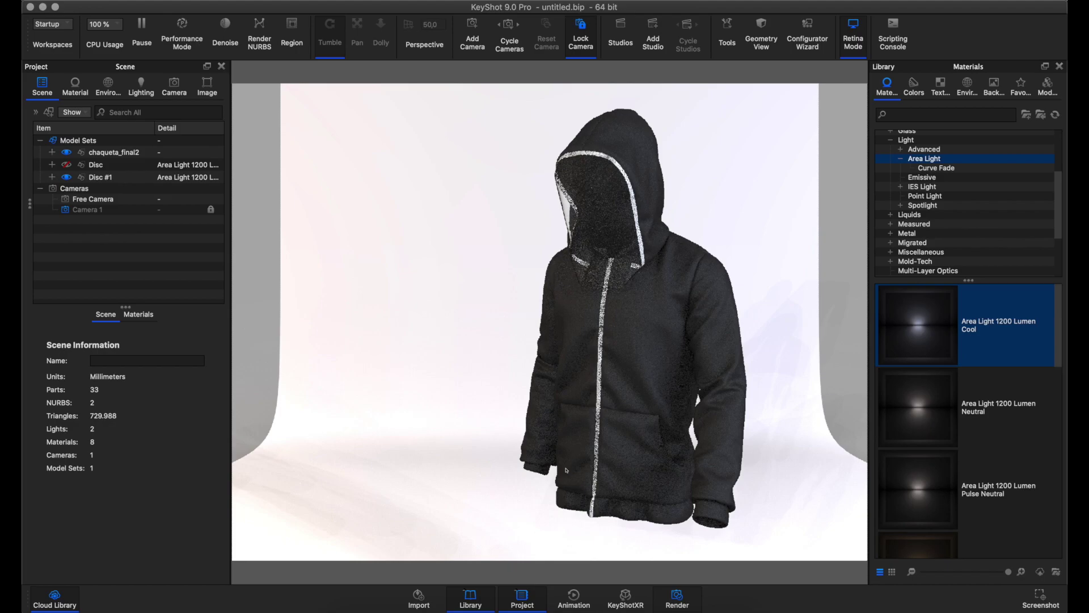
pyautogui.moveTo(565, 475); pyautogui.dragTo(594, 369)
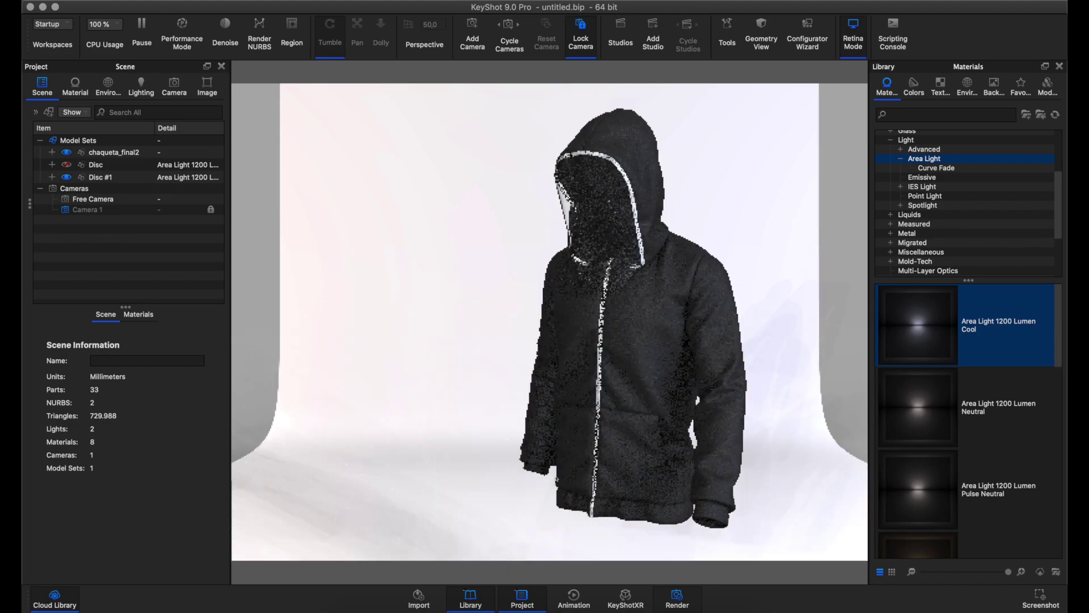
pyautogui.click(67, 177)
pyautogui.click(460, 290)
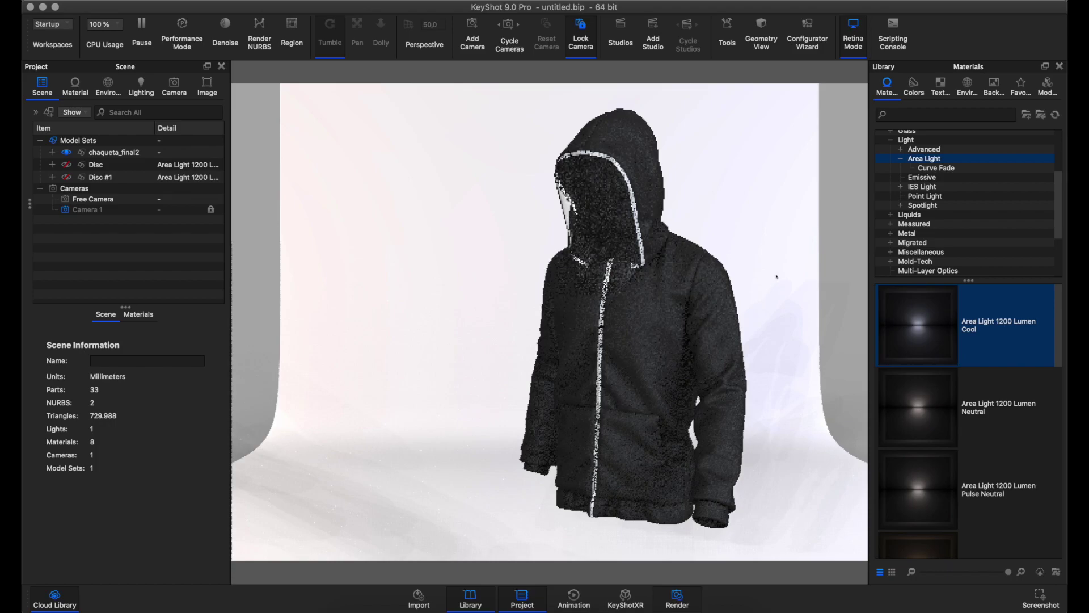
# Step: Turn both disc lights back on
pyautogui.click(127, 140)
pyautogui.click(66, 165)
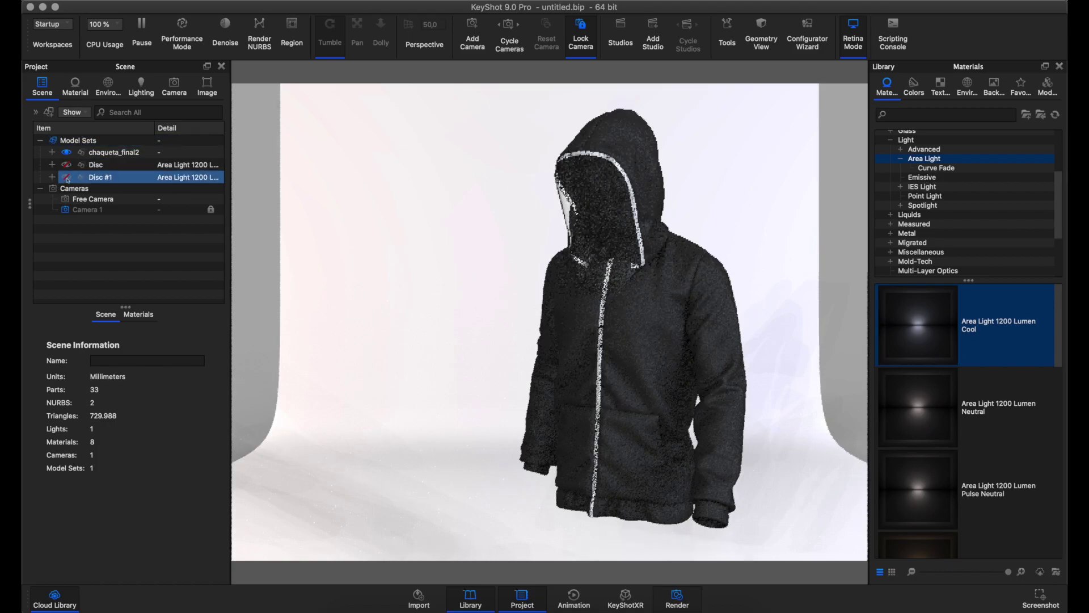
pyautogui.click(341, 166)
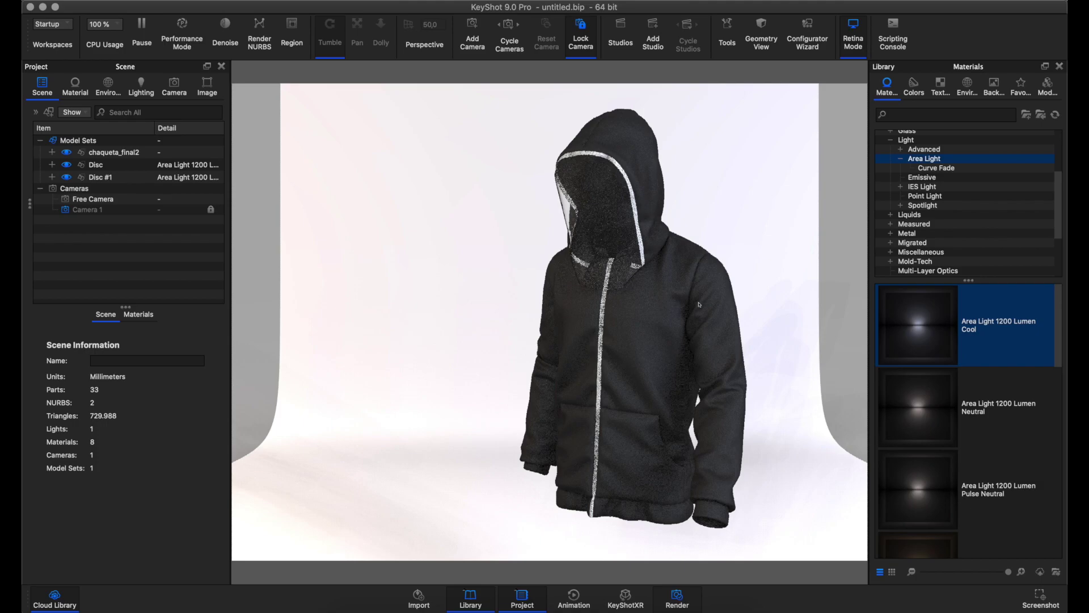
# Step: Glance at the Vans windbreaker reference in Safari, then switch back to KeyShot
pyautogui.click(425, 603)
pyautogui.press('super+Tab')
pyautogui.press('super+Tab')
pyautogui.press('super+Tab')
pyautogui.press('super+Tab')
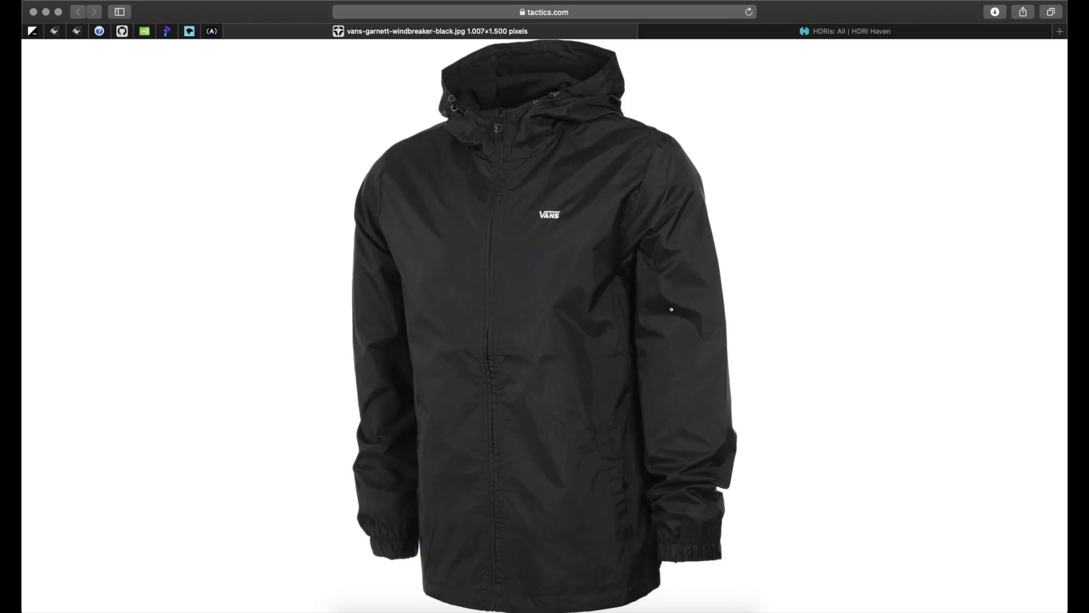
pyautogui.press('super+Tab')
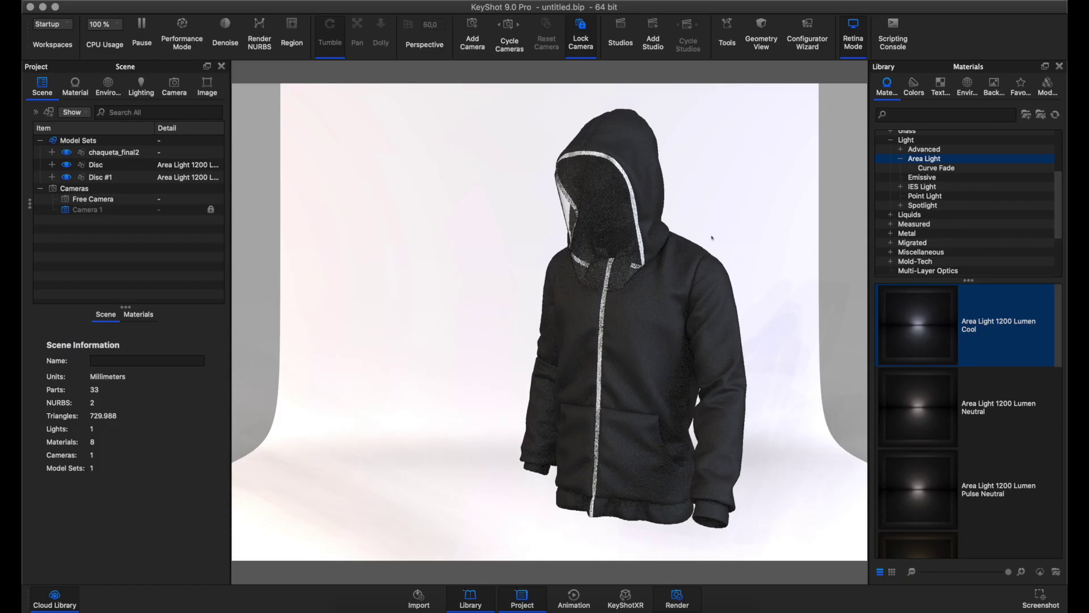
pyautogui.press('super+Tab')
pyautogui.press('super+Tab')
# Step: Set the hoodie material's roughness to 0,25 and refresh the render
pyautogui.doubleClick(665, 315)
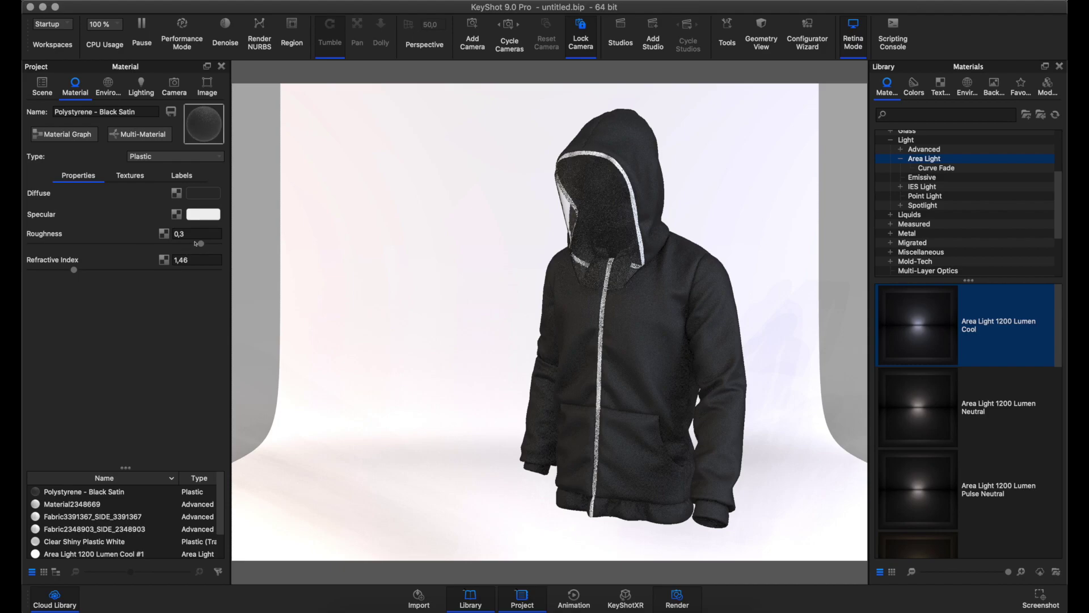
pyautogui.click(217, 238)
pyautogui.press('BackSpace')
pyautogui.write('2')
pyautogui.press('Return')
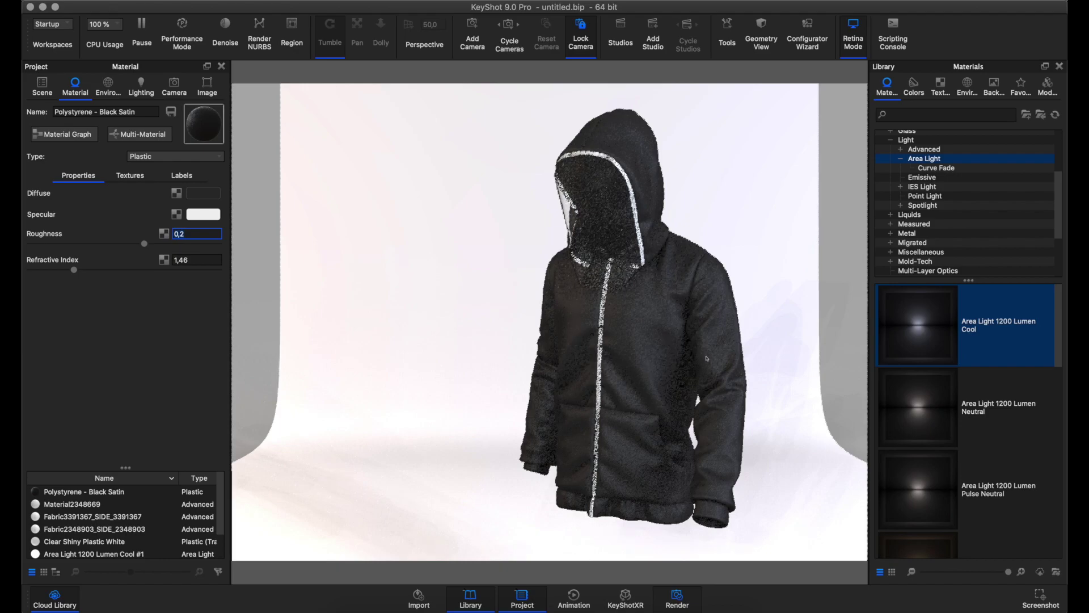
pyautogui.click(216, 240)
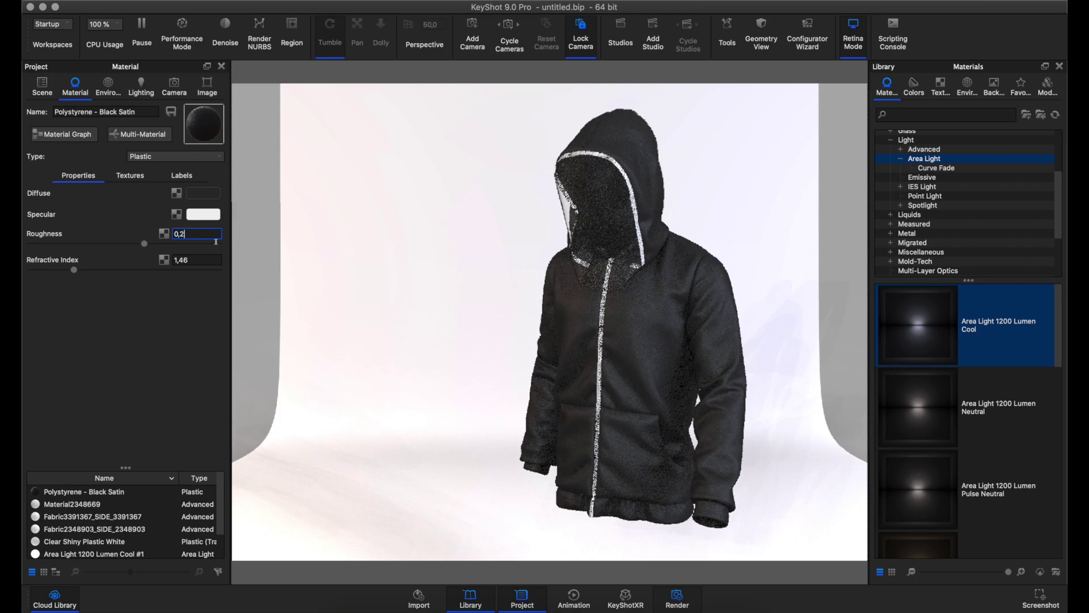
pyautogui.write('5')
pyautogui.press('Return')
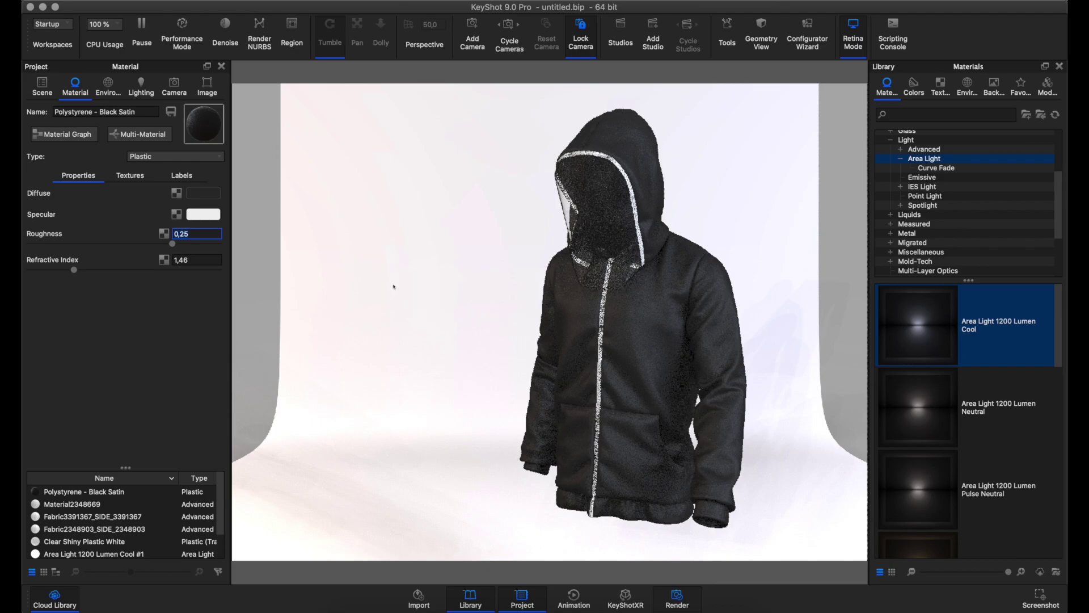
pyautogui.click(426, 290)
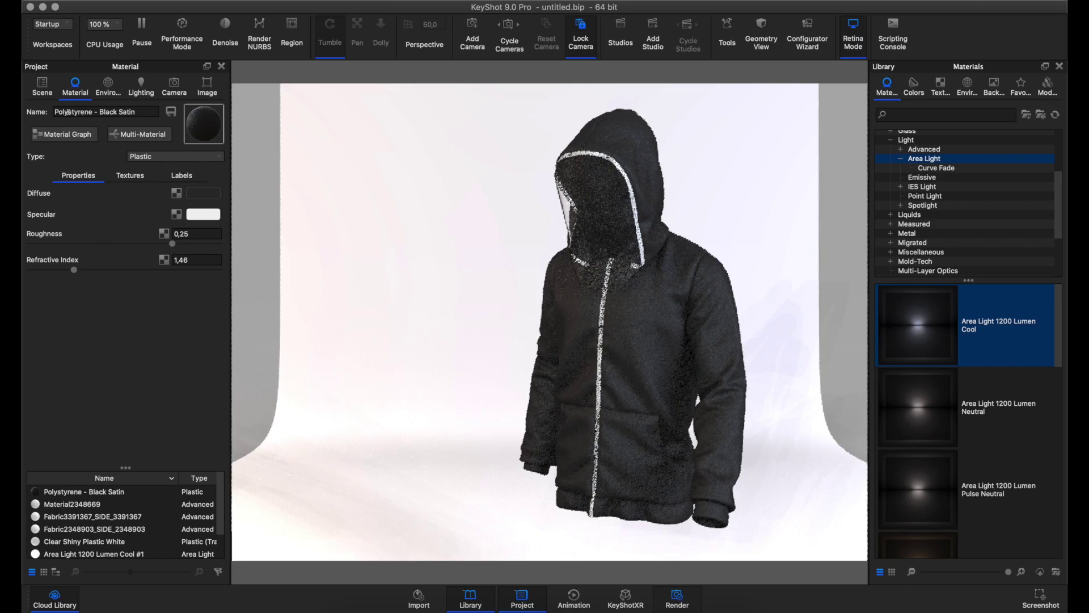
# Step: Select the disc lights in the scene tree, then return to the hoodie material
pyautogui.click(42, 86)
pyautogui.click(95, 164)
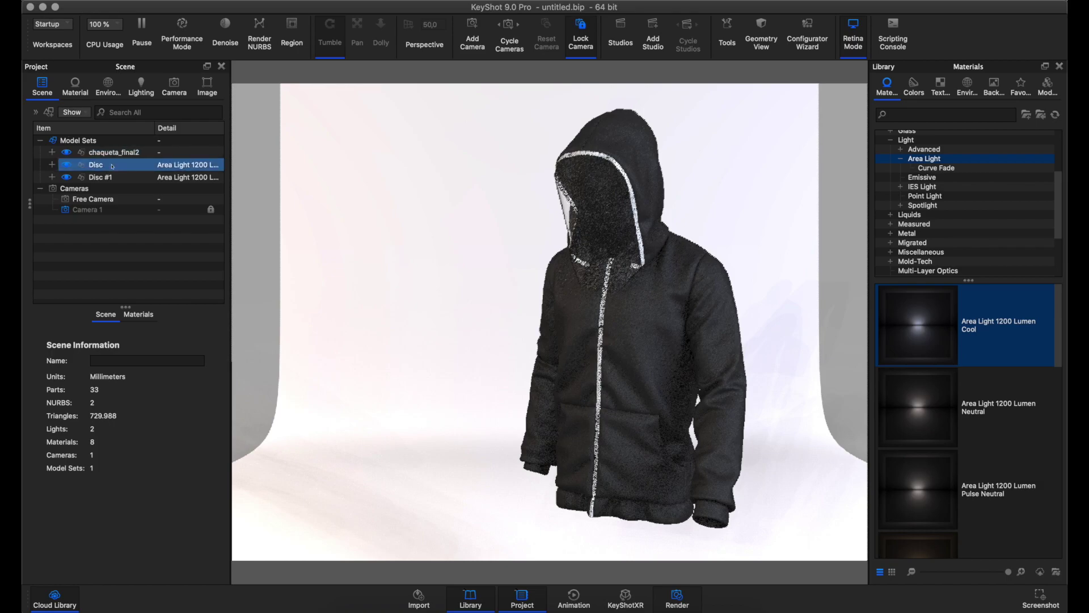
pyautogui.click(100, 177)
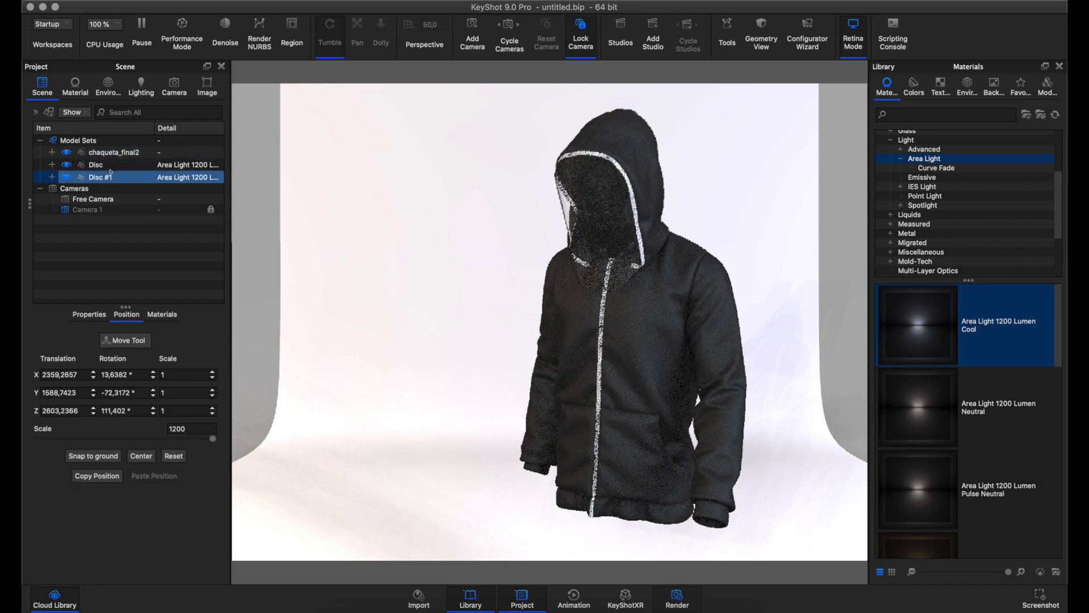
pyautogui.click(75, 86)
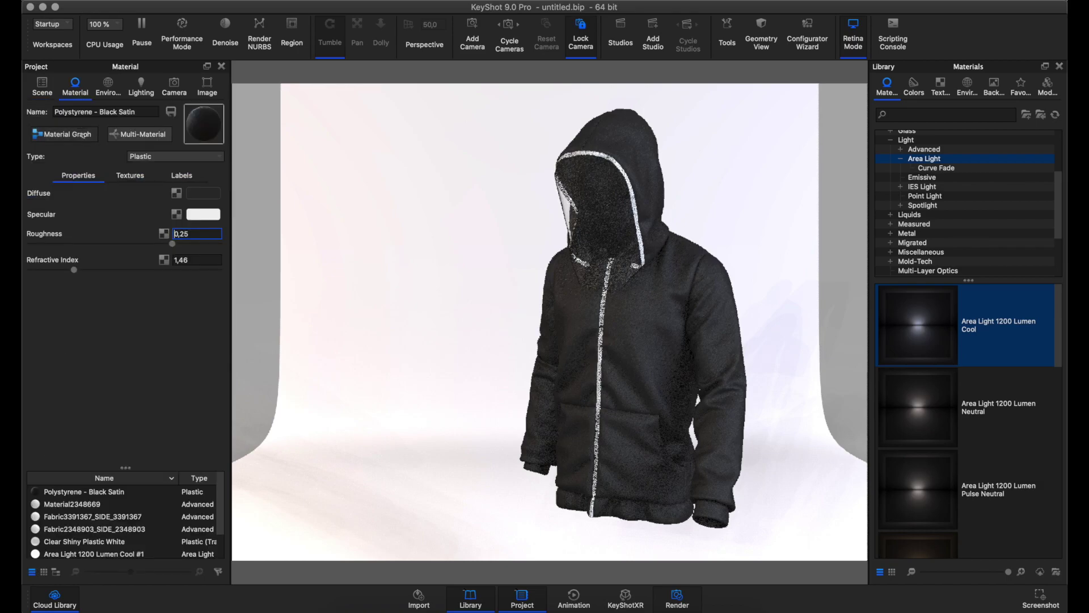
# Step: Lower the workshop HDRI saturation to 40 % in the HDRI Editor
pyautogui.click(107, 86)
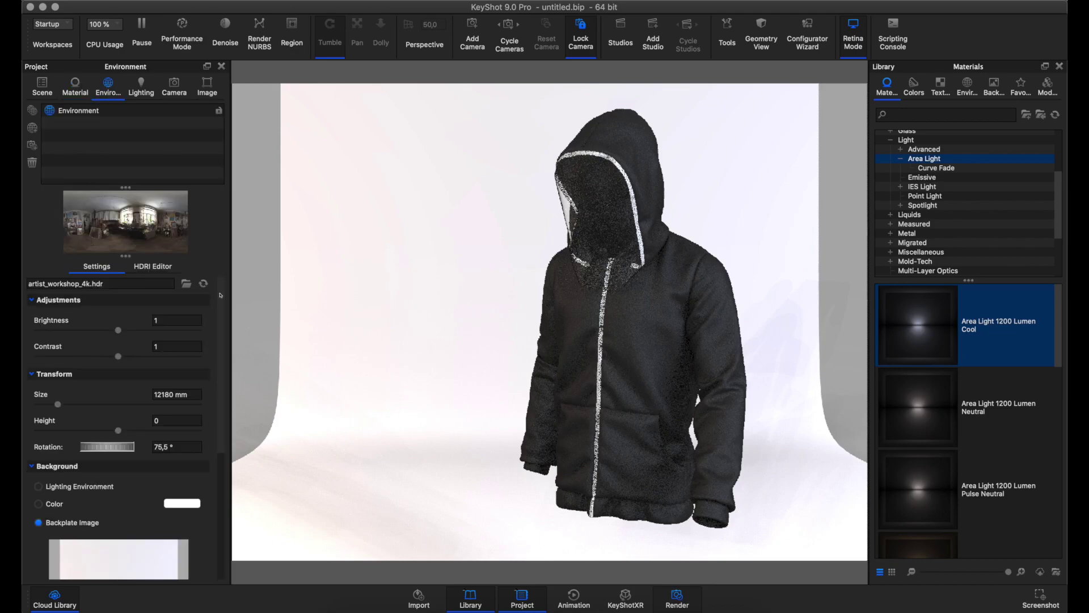
pyautogui.click(153, 266)
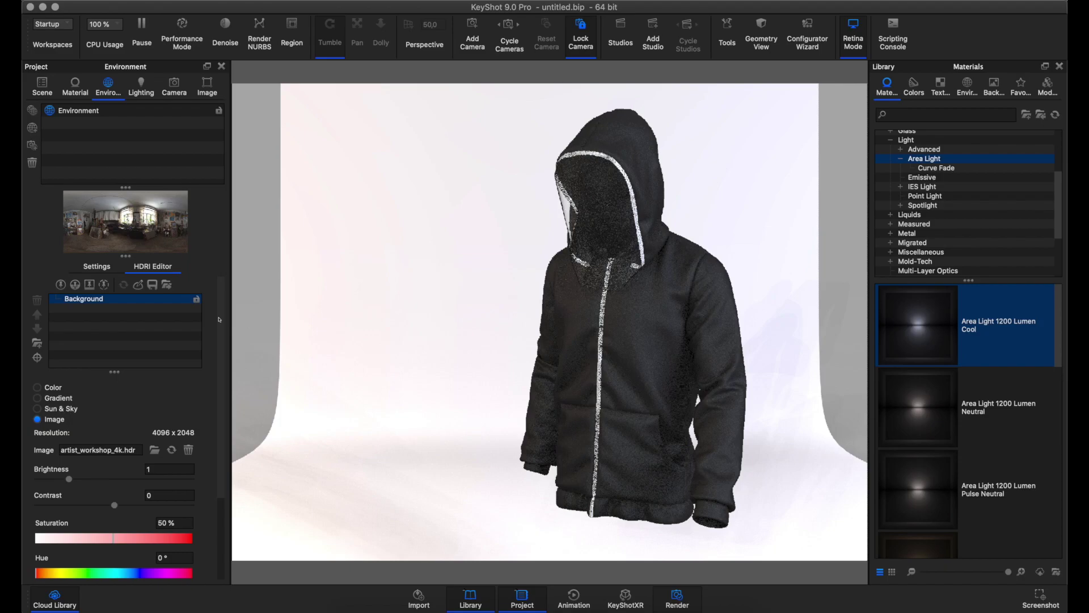
pyautogui.scroll(-3, 170, 397)
pyautogui.moveTo(113, 478); pyautogui.dragTo(97, 478)
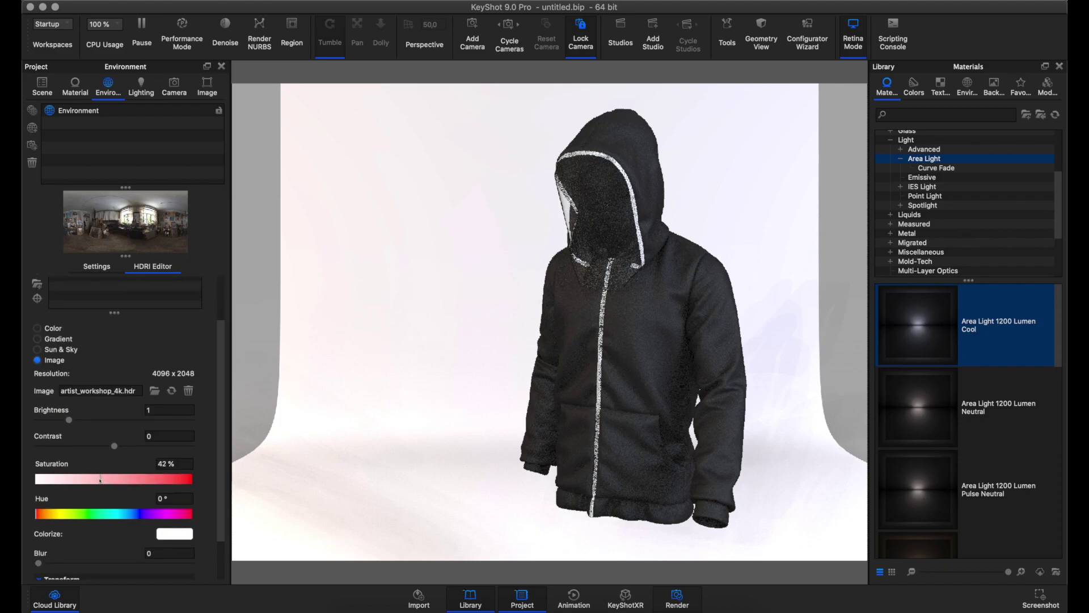
pyautogui.scroll(-2, 170, 391)
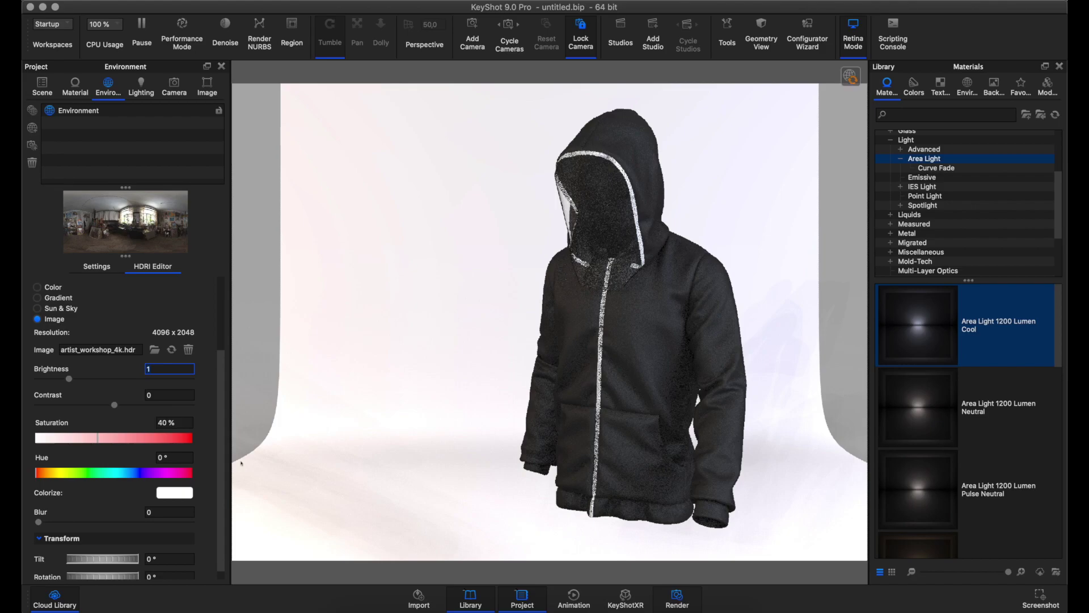
# Step: Set the environment brightness to 0,7
pyautogui.write('0,8')
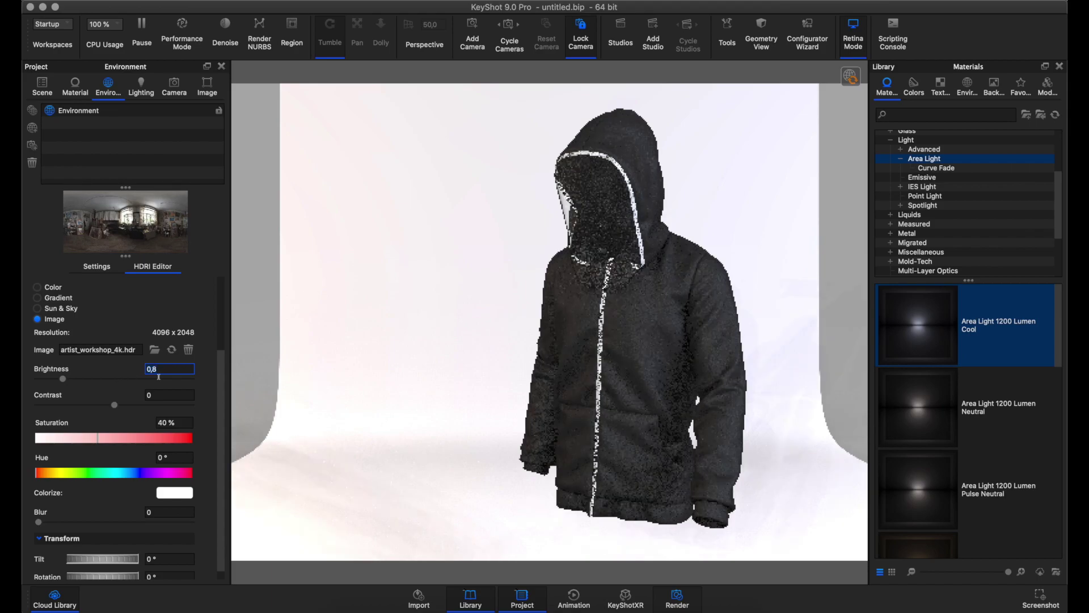
pyautogui.write('0,5')
pyautogui.press('Return')
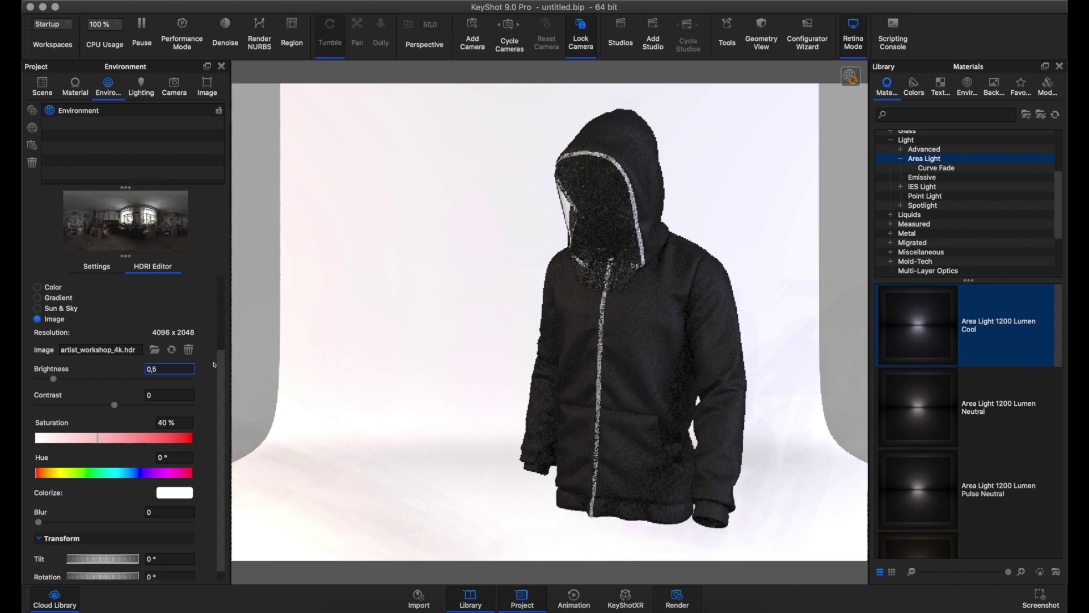
pyautogui.press('BackSpace')
pyautogui.write('7')
pyautogui.press('Return')
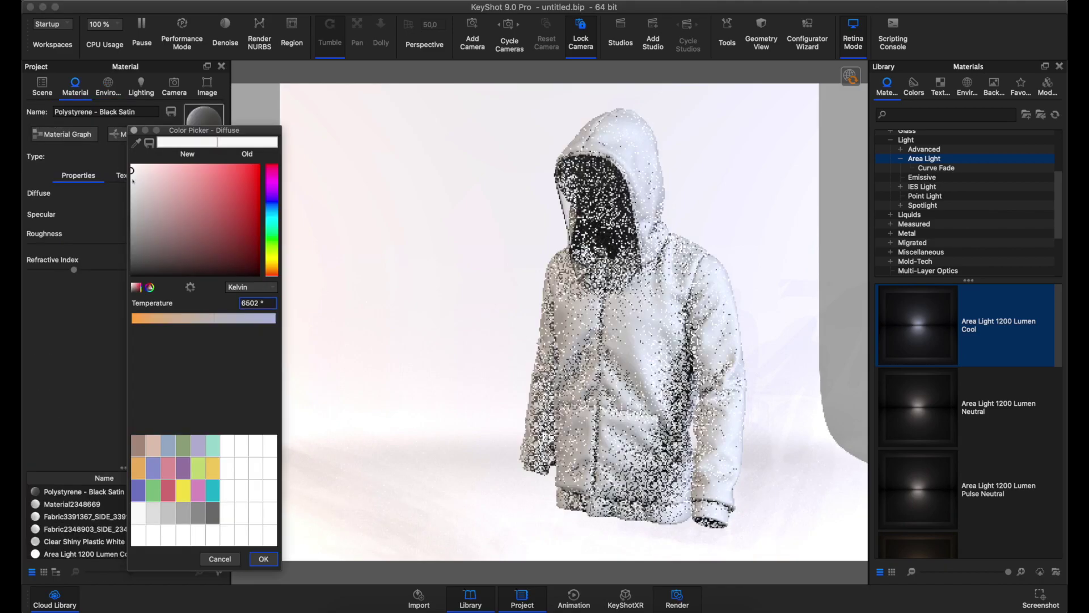
# Step: Give the hoodie a near-white diffuse colour and accept it
pyautogui.moveTo(132, 166); pyautogui.dragTo(132, 167)
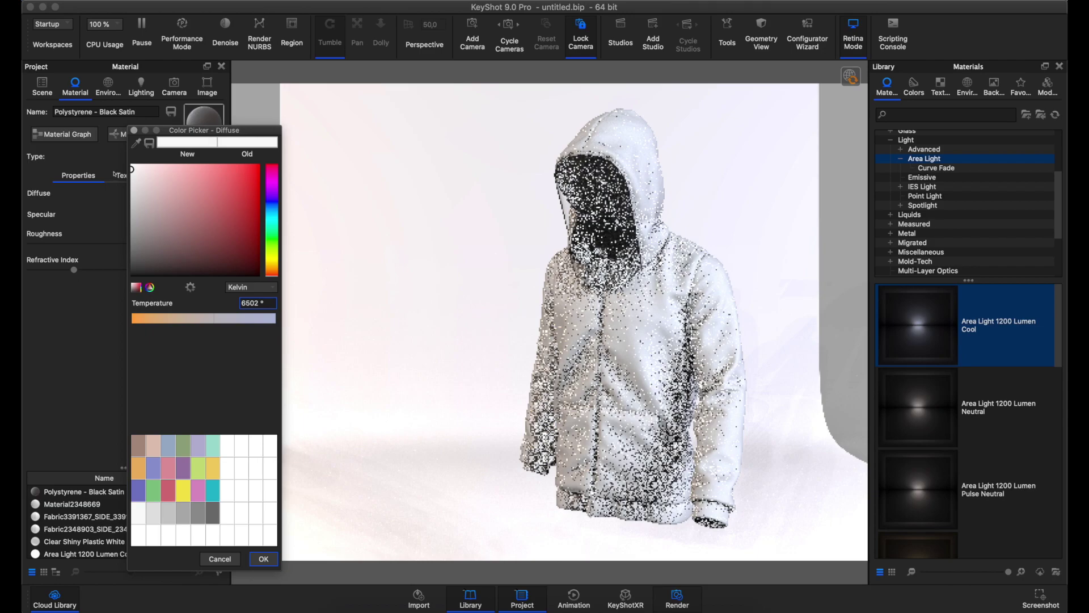
pyautogui.moveTo(132, 169); pyautogui.dragTo(132, 171)
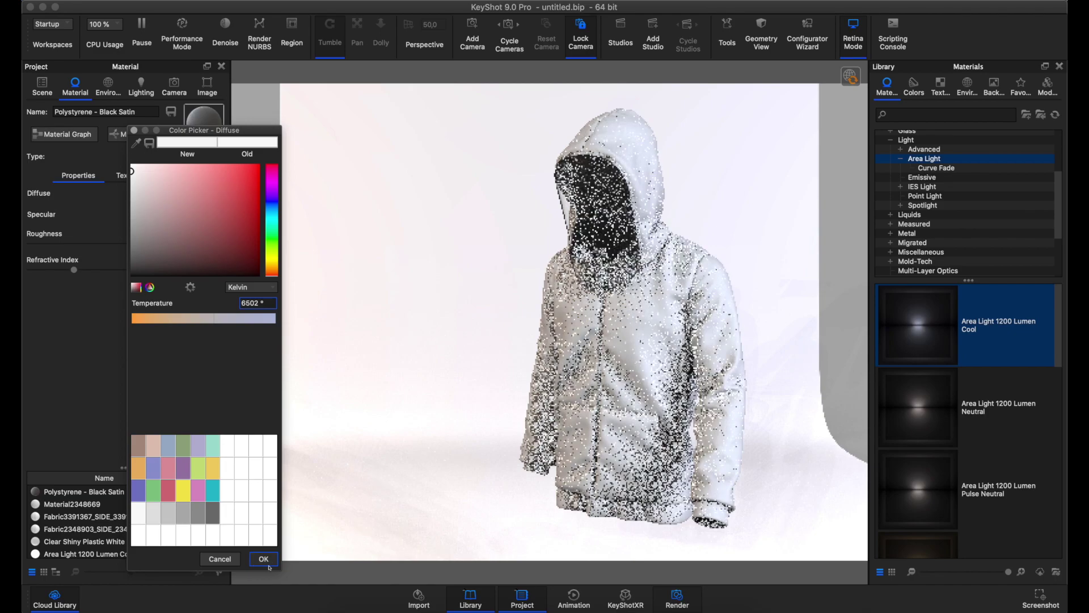
pyautogui.click(262, 558)
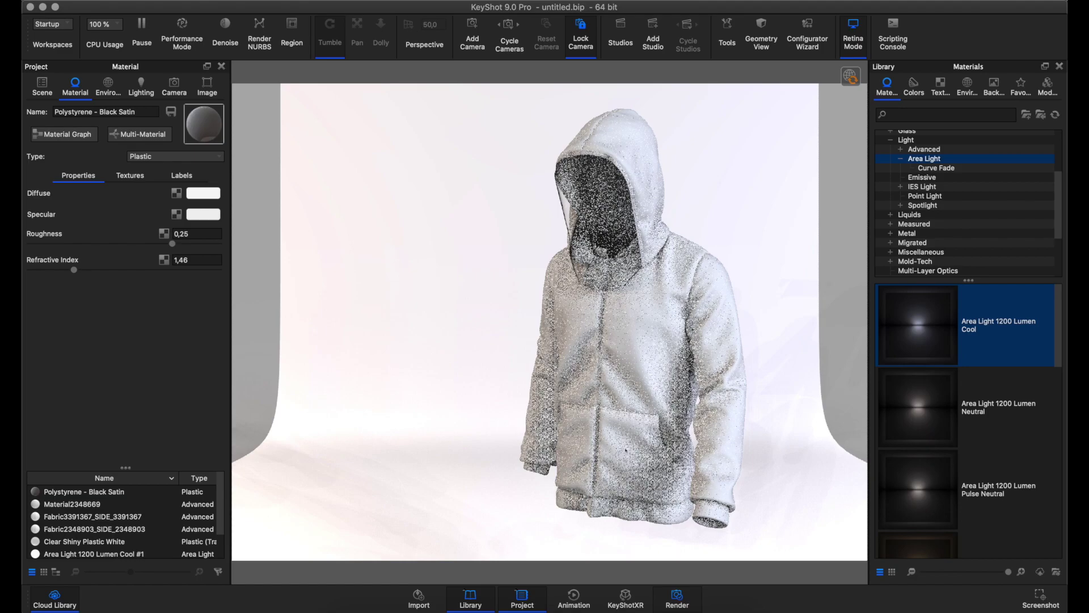
pyautogui.click(42, 86)
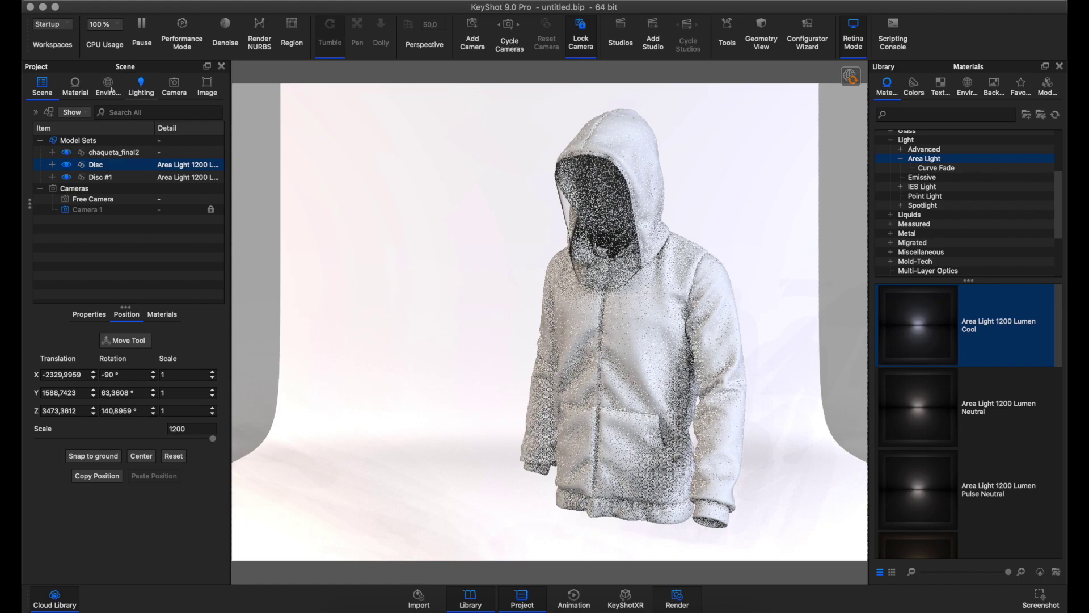
# Step: Show the Downloads materials and drag Polystyrene - Black Satin toward the hoodie
pyautogui.click(96, 90)
pyautogui.click(75, 86)
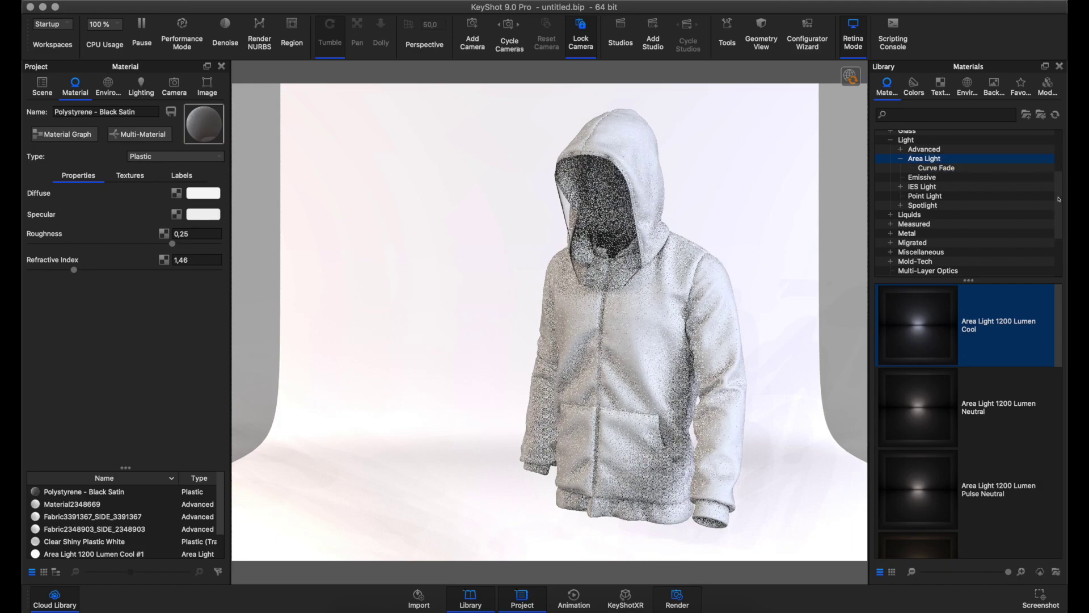
pyautogui.scroll(3, 908, 170)
pyautogui.click(906, 135)
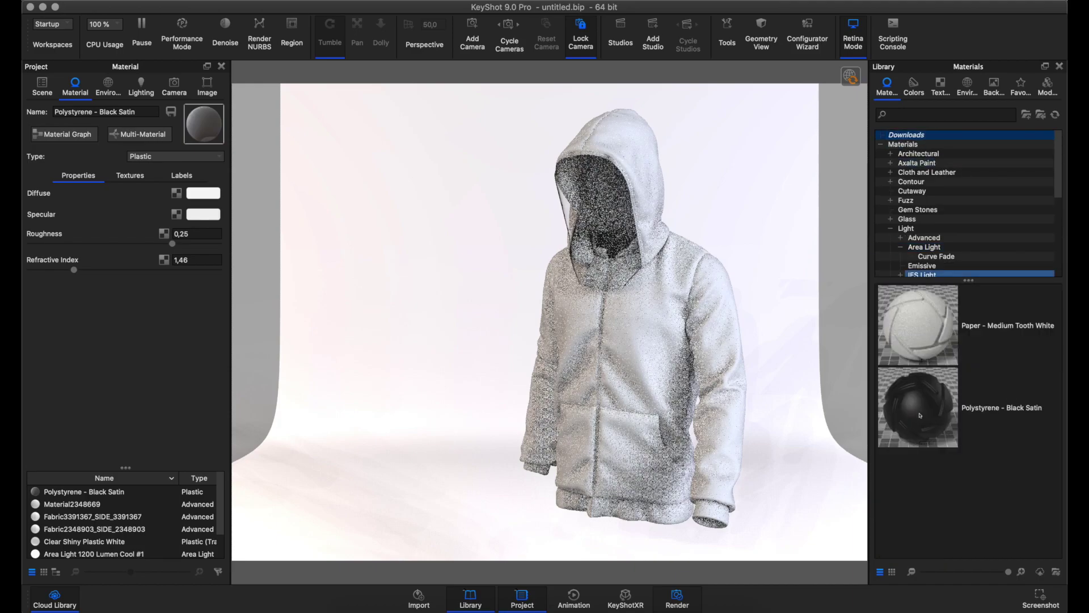
pyautogui.moveTo(918, 408); pyautogui.dragTo(631, 456)
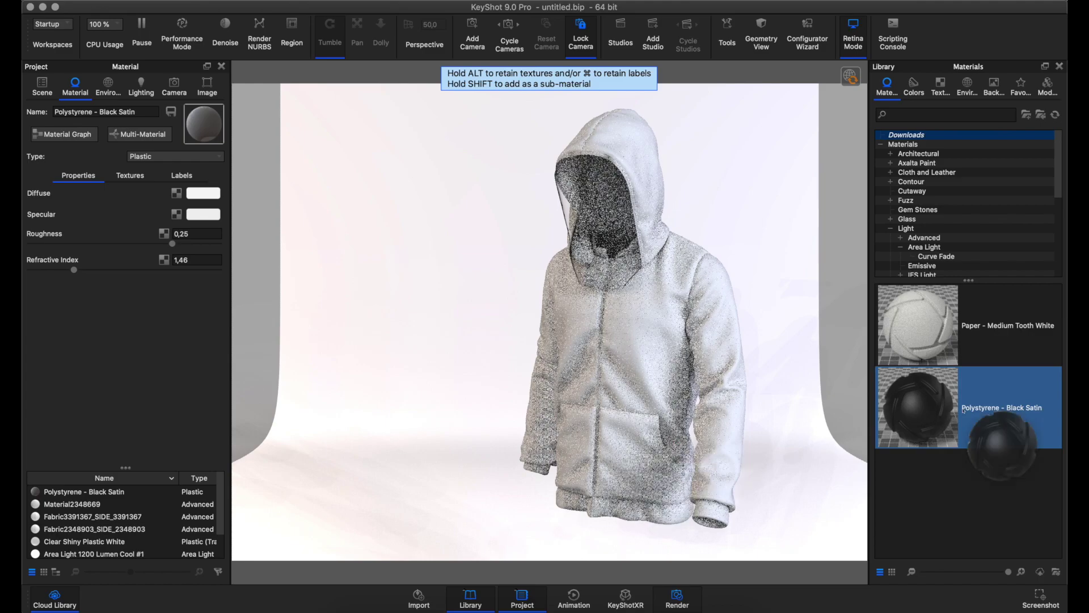
pyautogui.moveTo(631, 456); pyautogui.dragTo(921, 412)
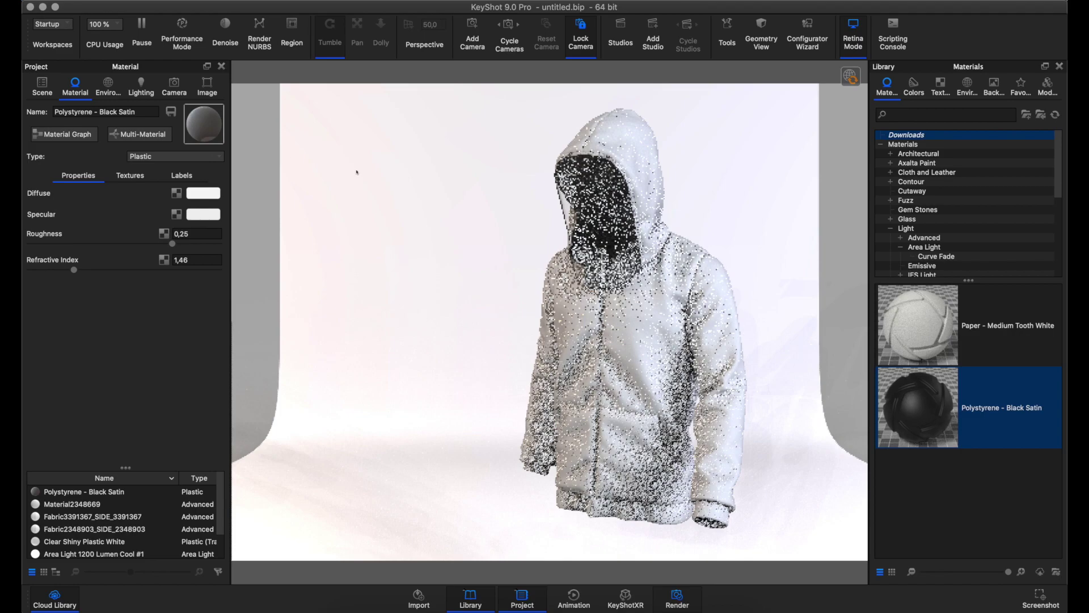
# Step: Expand the jacket model in the Scene tree and select its first pattern piece
pyautogui.click(42, 87)
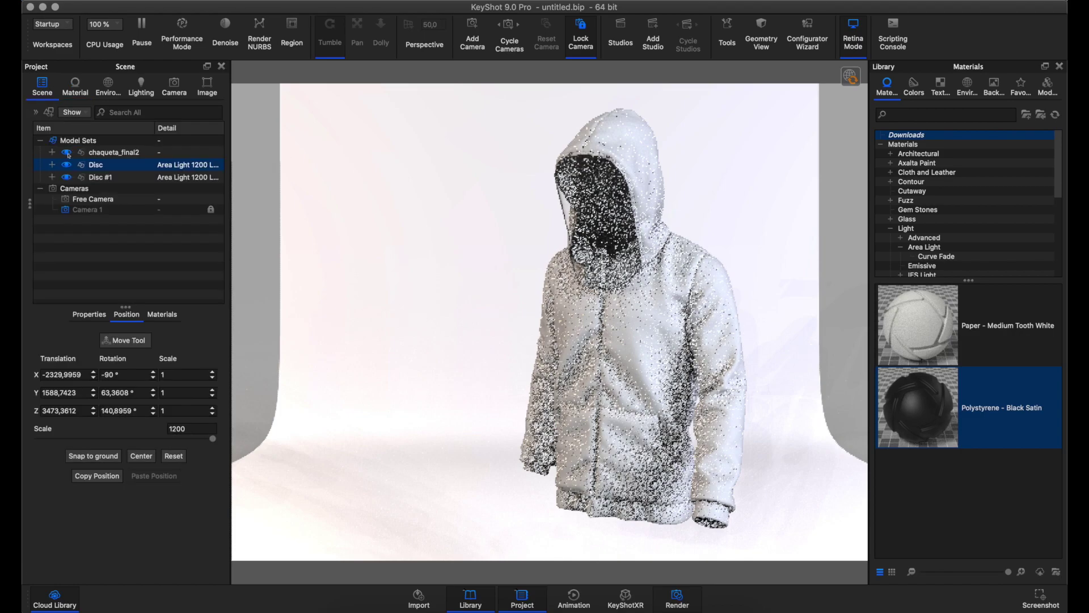
pyautogui.click(96, 165)
pyautogui.click(52, 153)
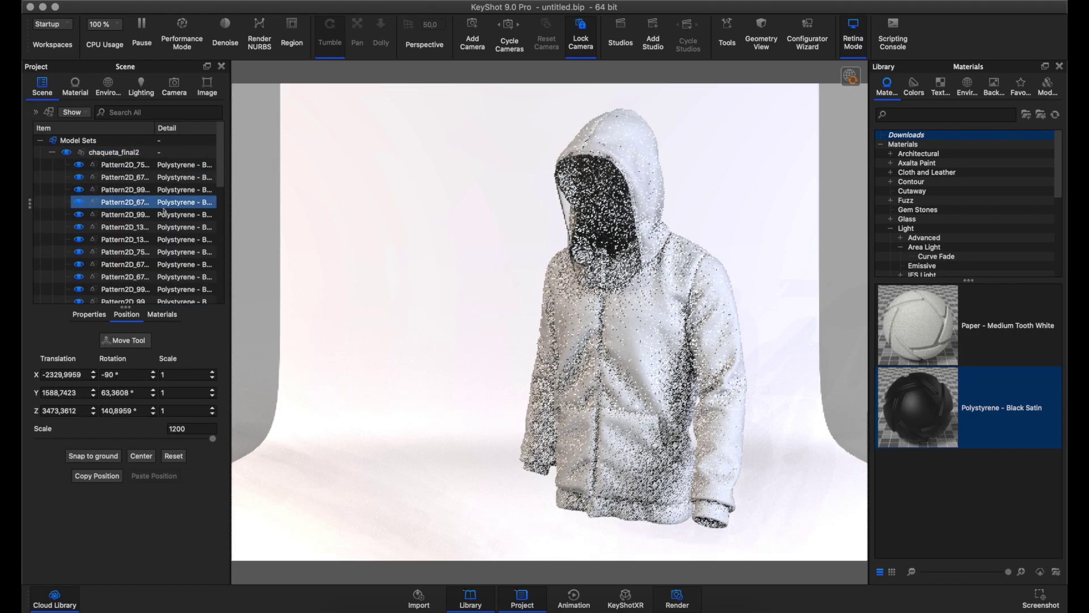
pyautogui.click(124, 164)
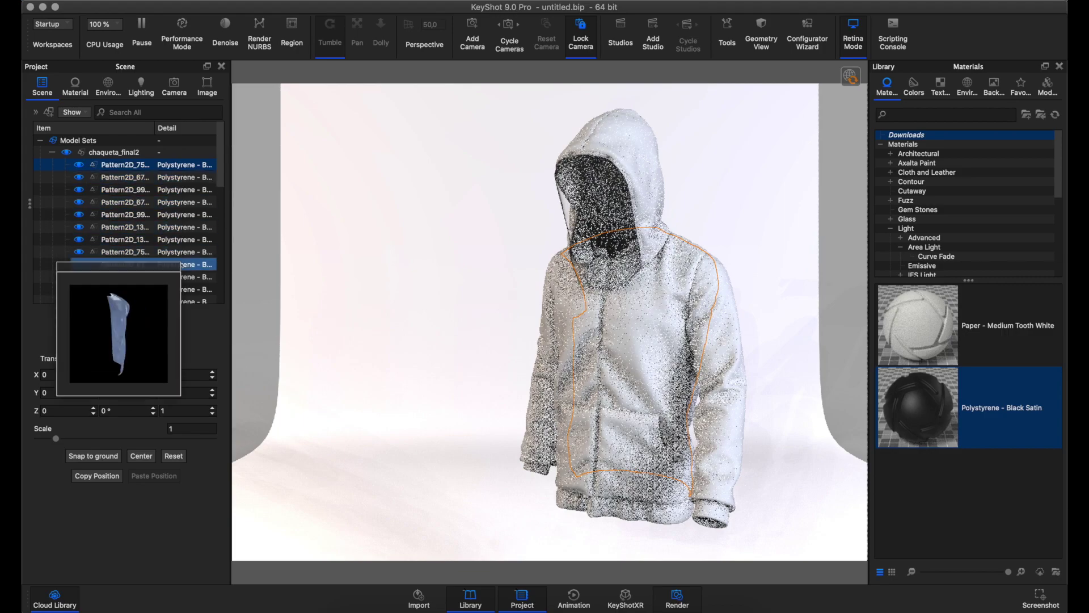
pyautogui.moveTo(143, 300)
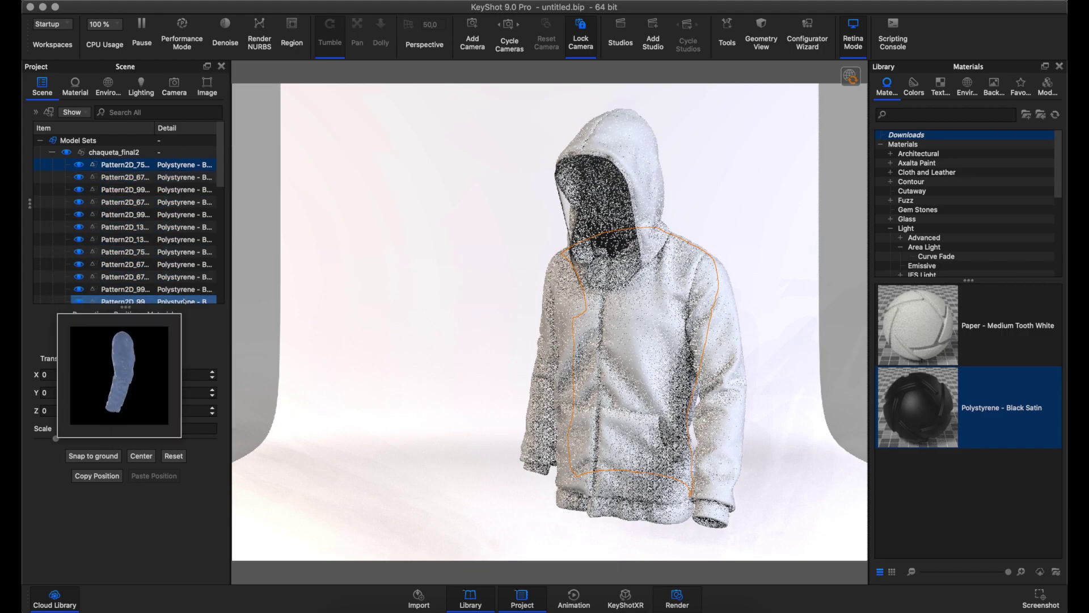
# Step: Select the four front pocket pieces and apply Polystyrene - Black Satin to them
pyautogui.scroll(-3, 170, 187)
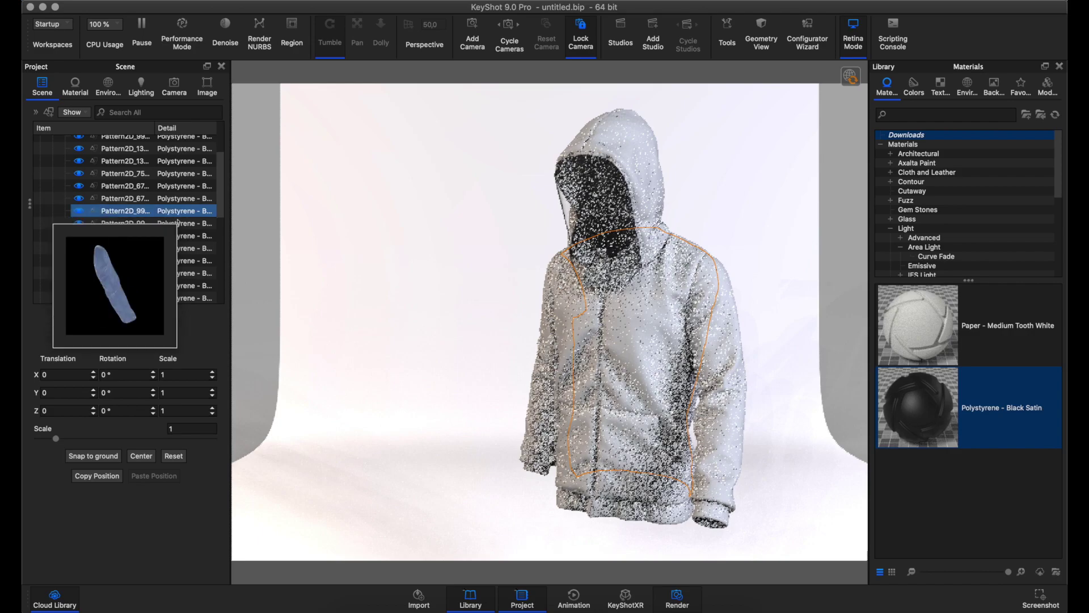
pyautogui.click(180, 265)
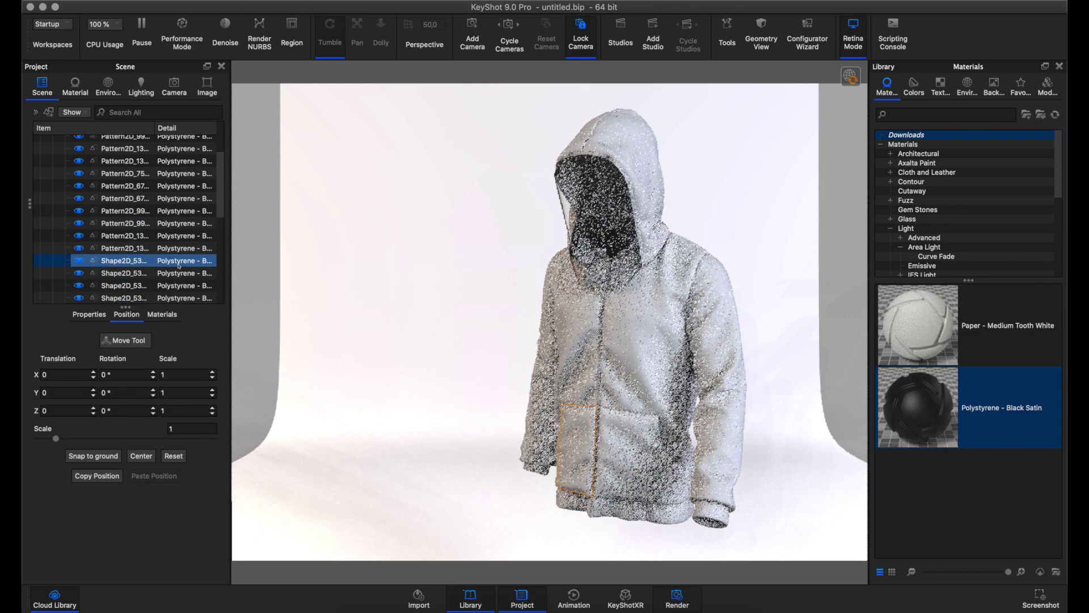
pyautogui.scroll(-3, 179, 255)
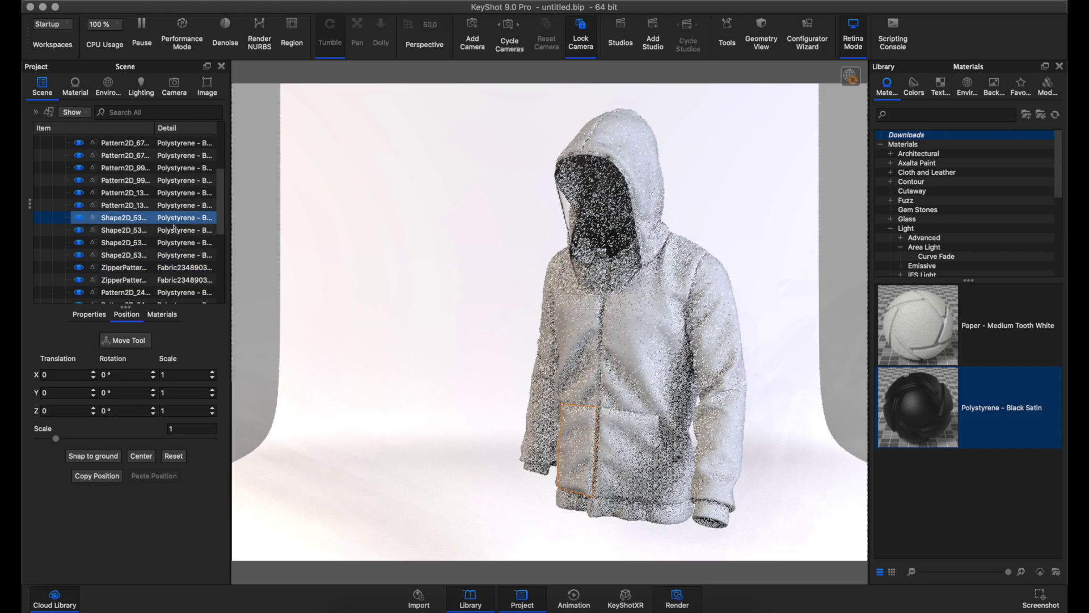
pyautogui.moveTo(143, 254)
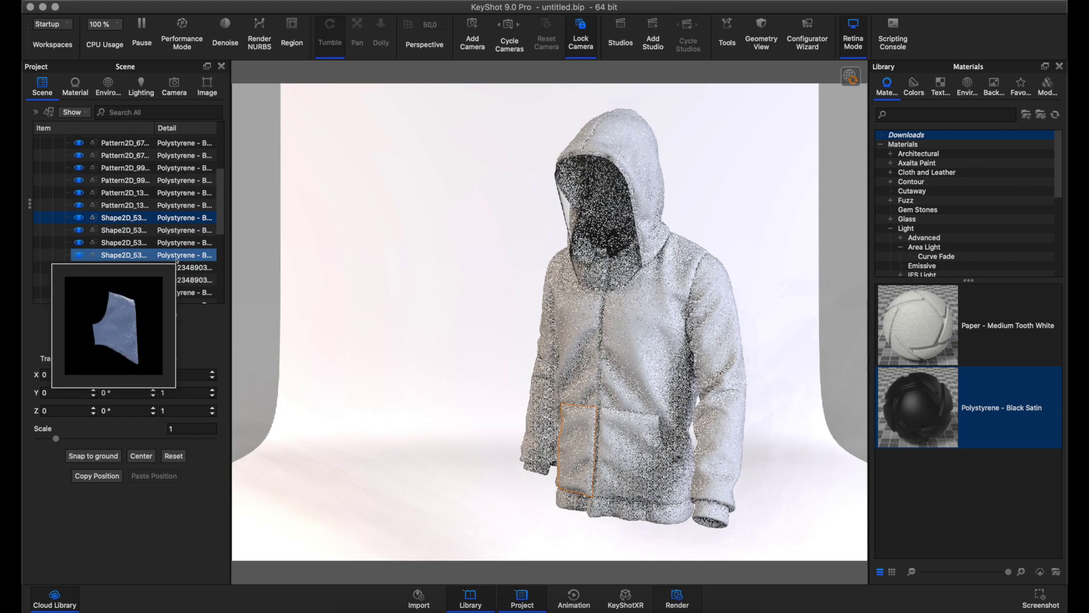
pyautogui.keyDown('shift'); pyautogui.click(177, 255); pyautogui.keyUp('shift')
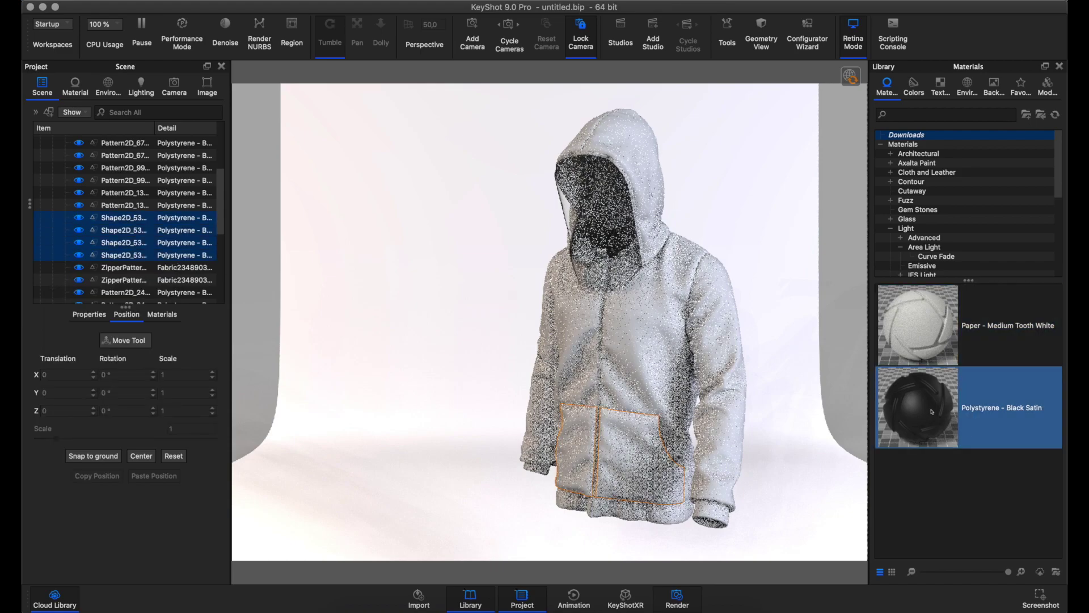
pyautogui.moveTo(932, 412)
pyautogui.mouseDown()
pyautogui.moveTo(182, 237)
pyautogui.moveTo(185, 227)
pyautogui.mouseUp()
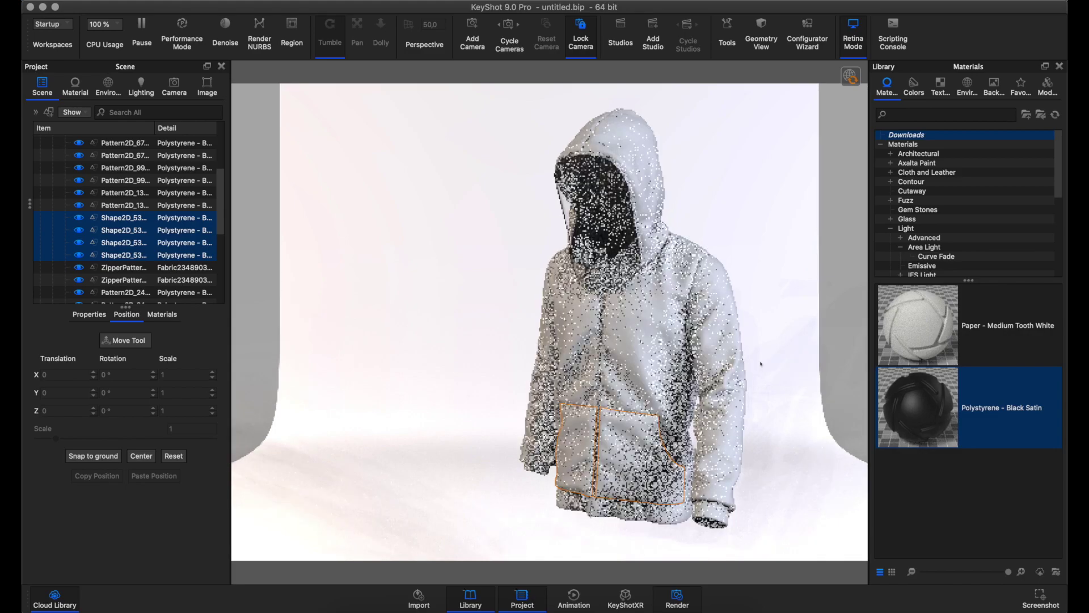
pyautogui.moveTo(918, 407)
pyautogui.mouseDown()
pyautogui.moveTo(184, 235)
pyautogui.moveTo(912, 414)
pyautogui.moveTo(189, 241)
pyautogui.mouseUp()
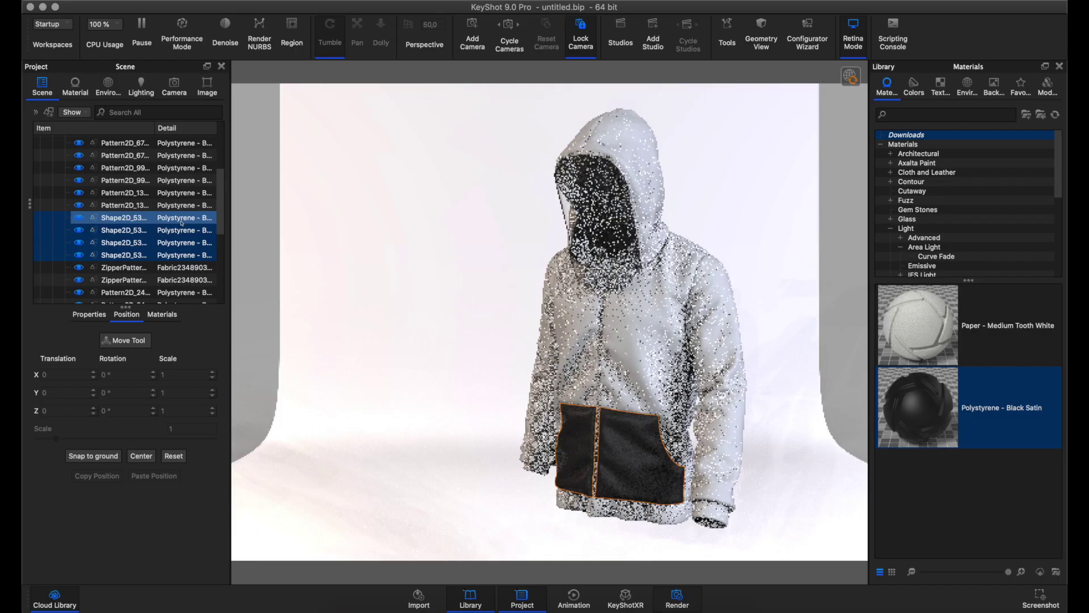
# Step: Open Polystyrene - Black Satin #3 for editing and confirm a white Diffuse colour
pyautogui.click(75, 86)
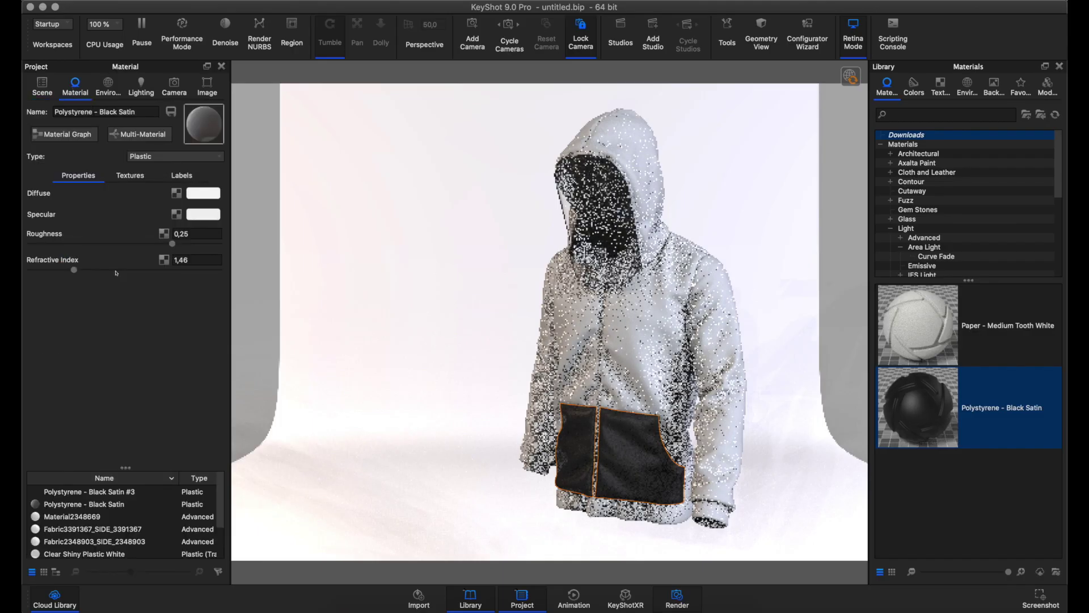
pyautogui.click(208, 505)
pyautogui.scroll(-3, 113, 517)
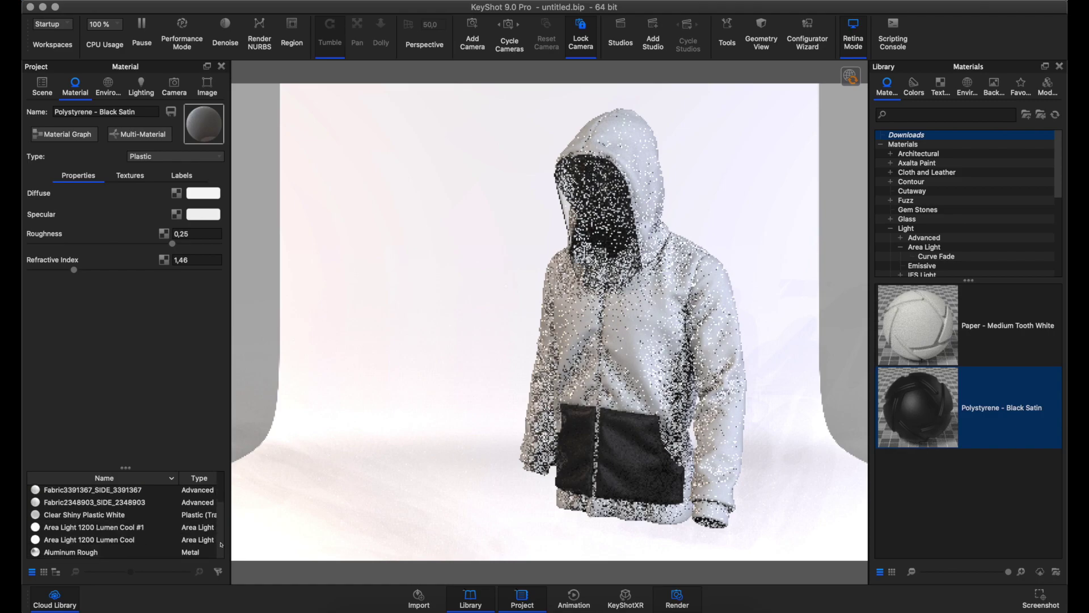
pyautogui.scroll(3, 113, 516)
pyautogui.click(73, 492)
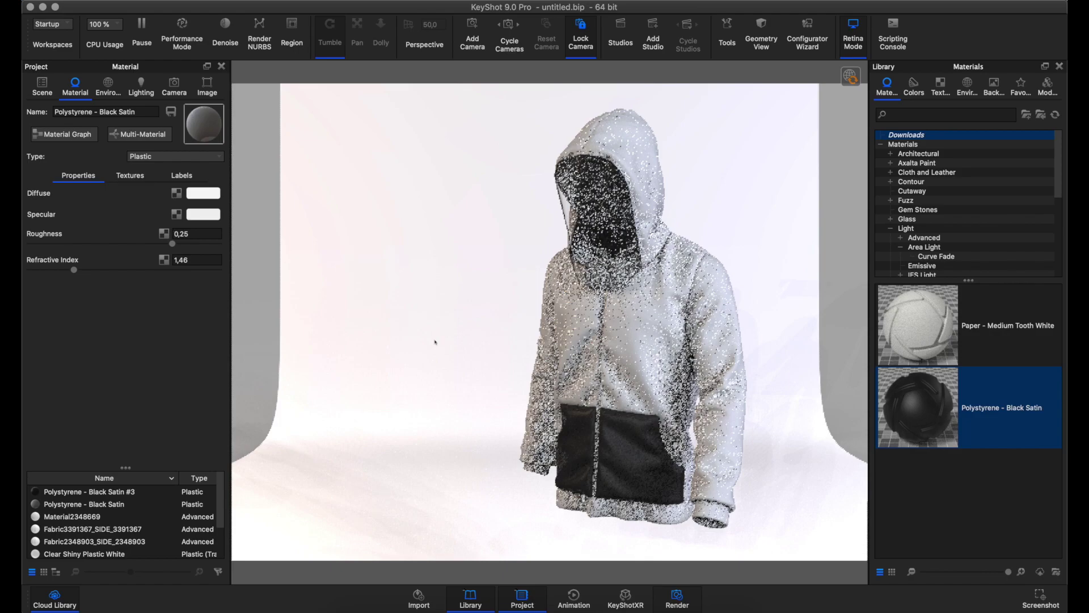
pyautogui.doubleClick(634, 457)
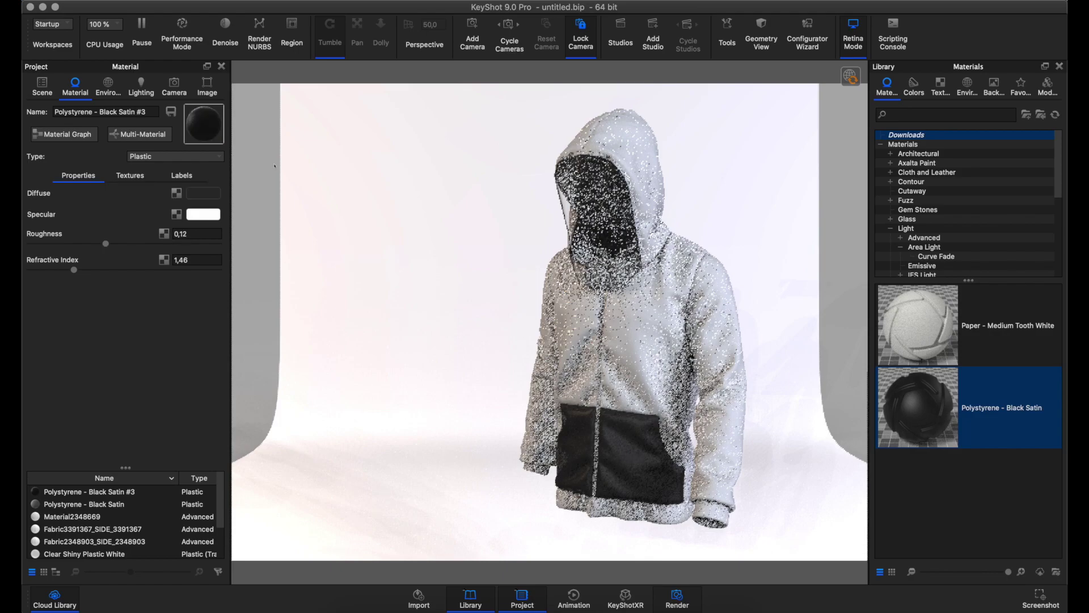
pyautogui.click(203, 193)
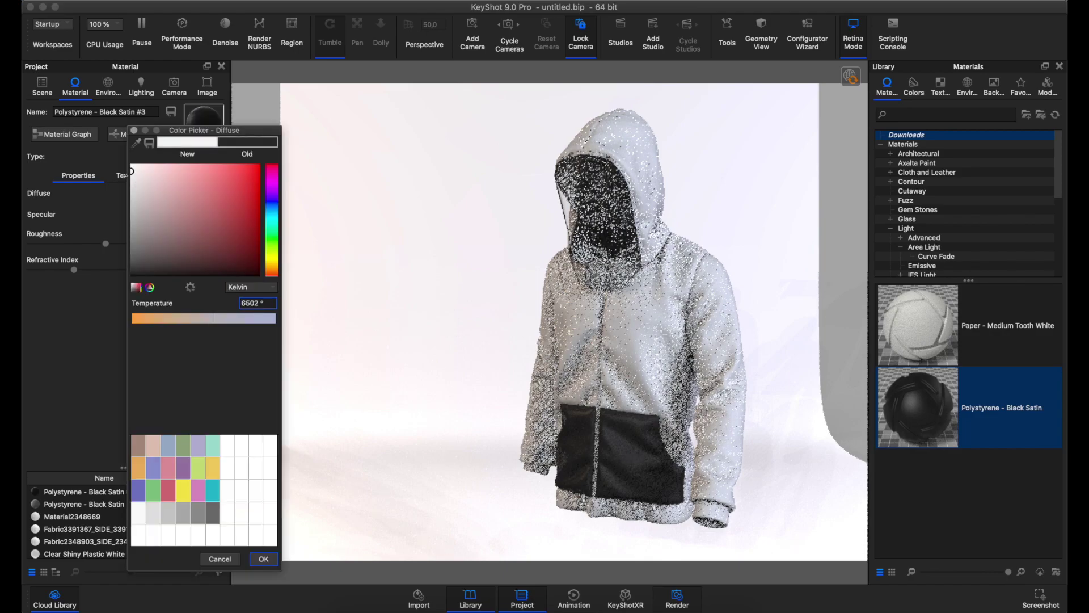
pyautogui.click(263, 559)
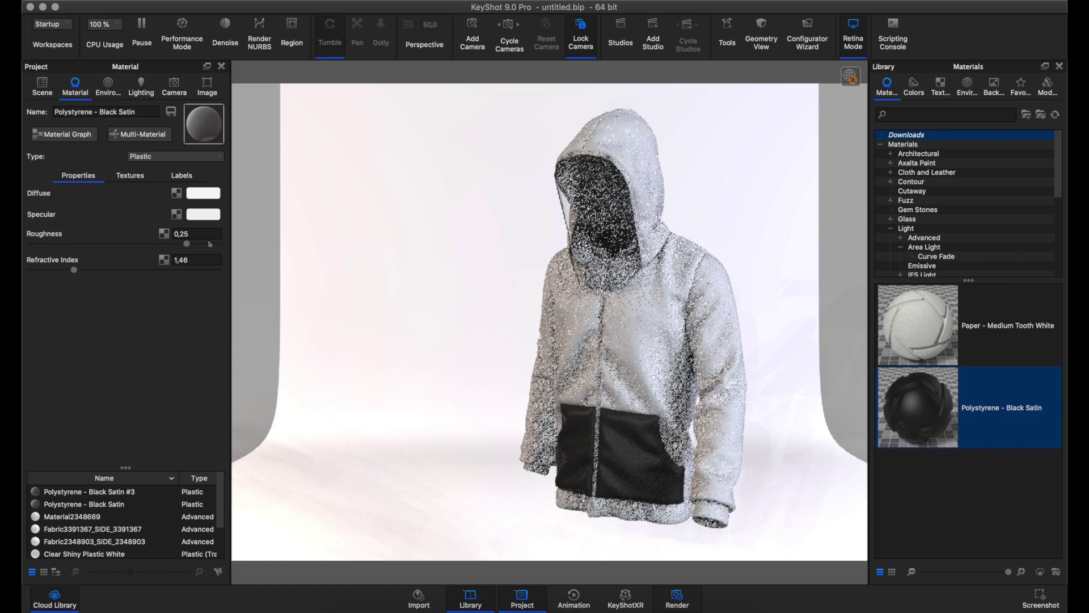
# Step: Set the Diffuse colour temperature to 6500 K, dismiss the colour group prompt, keep white
pyautogui.click(195, 193)
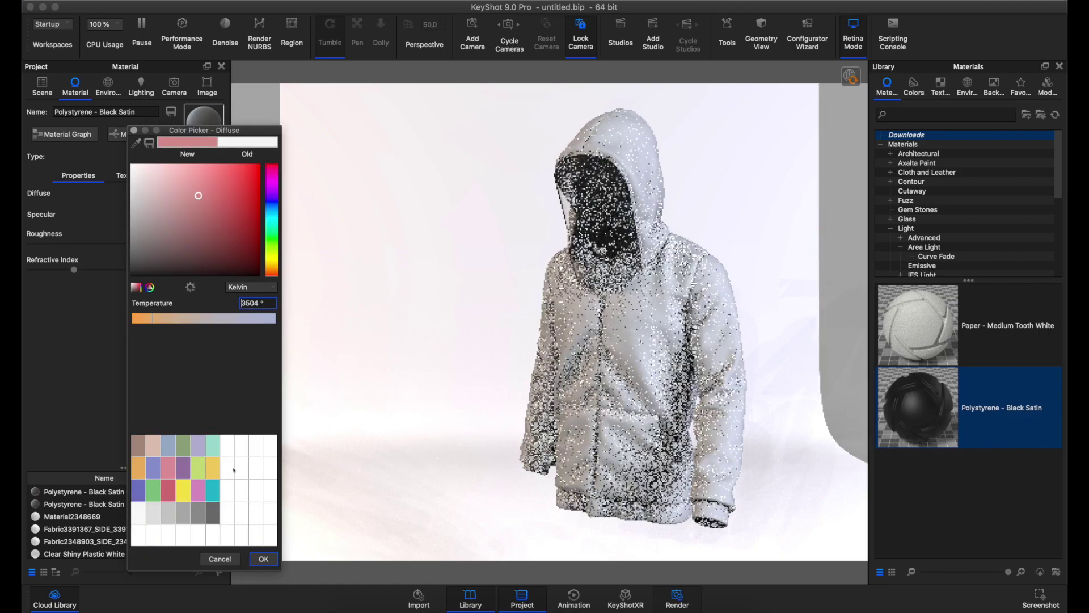
pyautogui.write('6500')
pyautogui.press('Return')
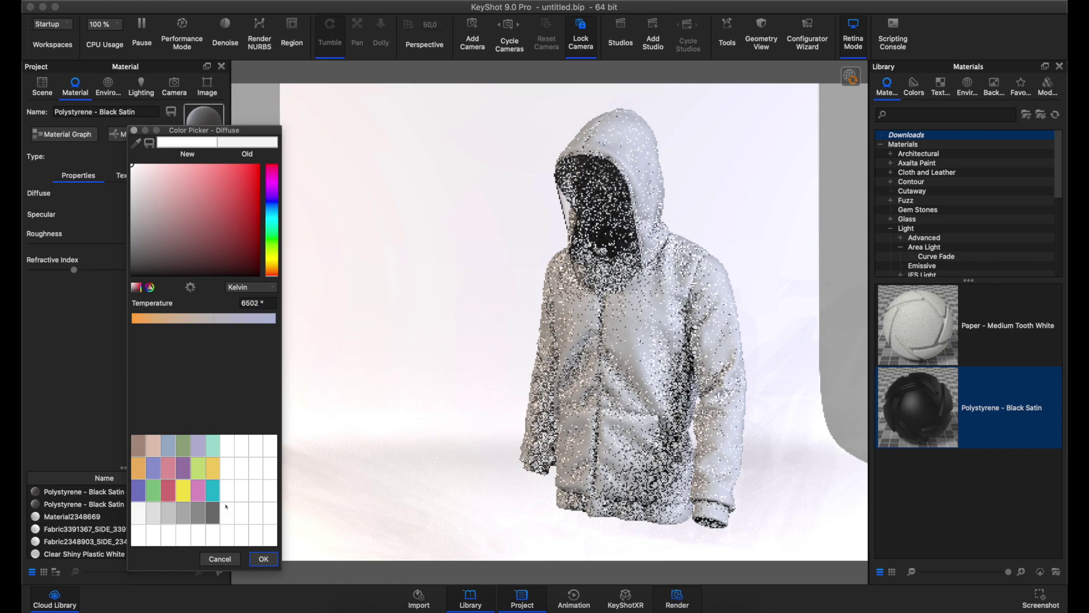
pyautogui.click(149, 142)
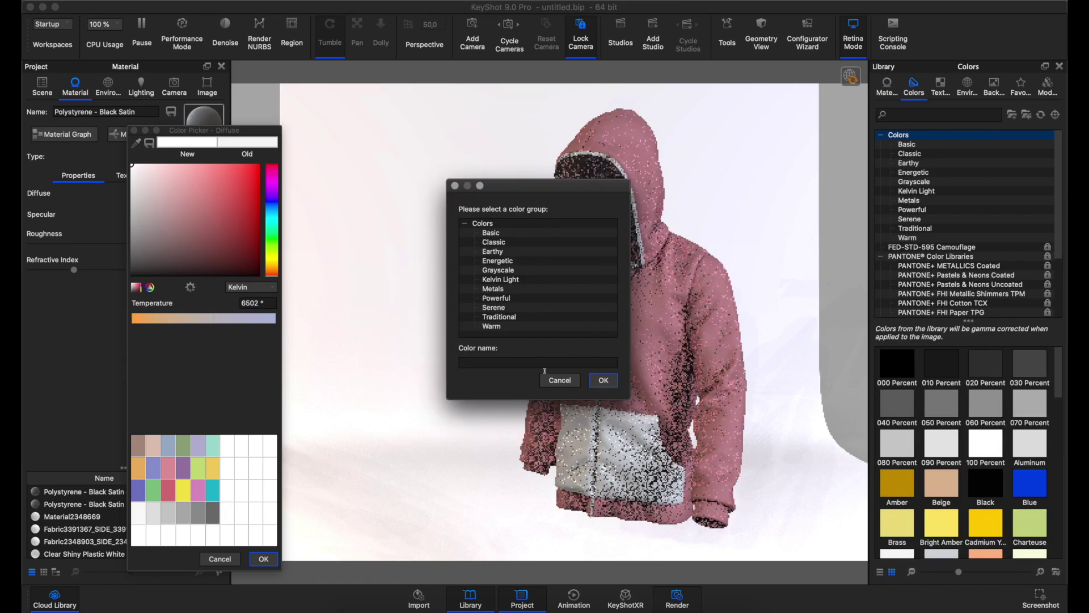
pyautogui.click(559, 381)
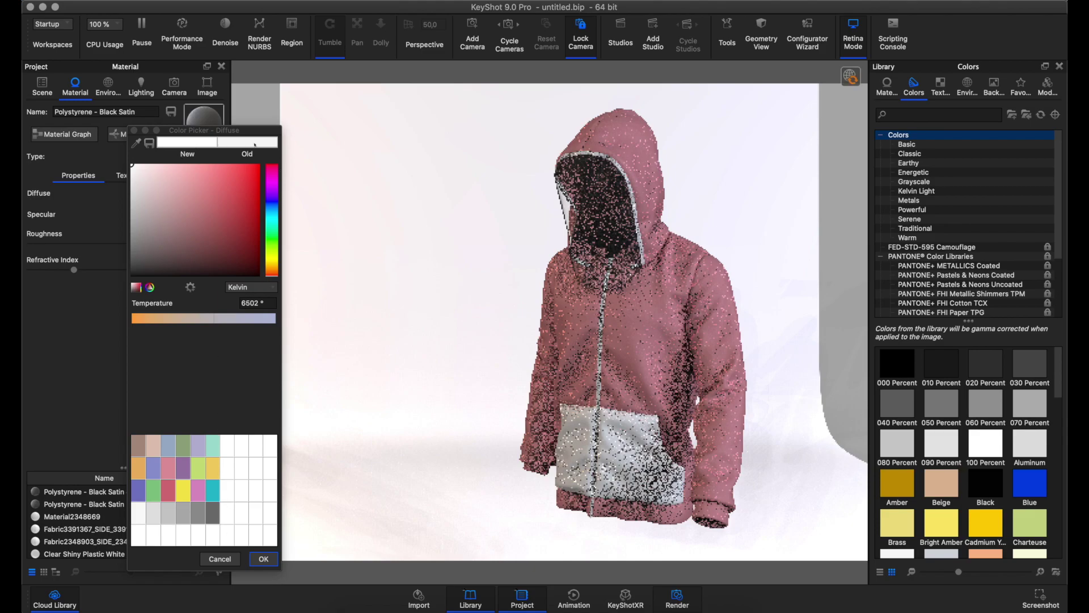
pyautogui.click(201, 145)
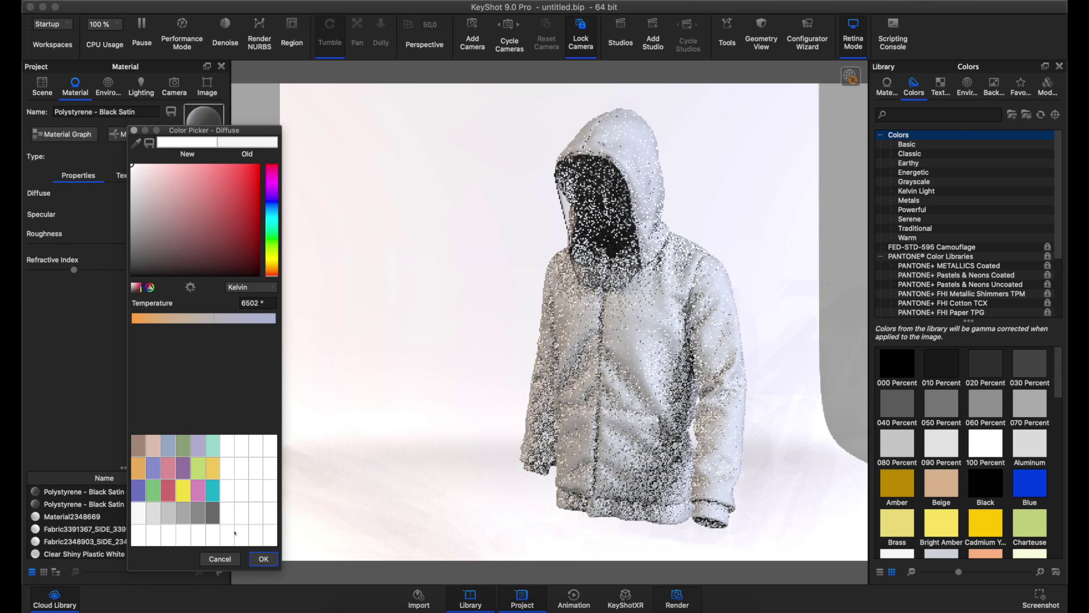
pyautogui.click(264, 559)
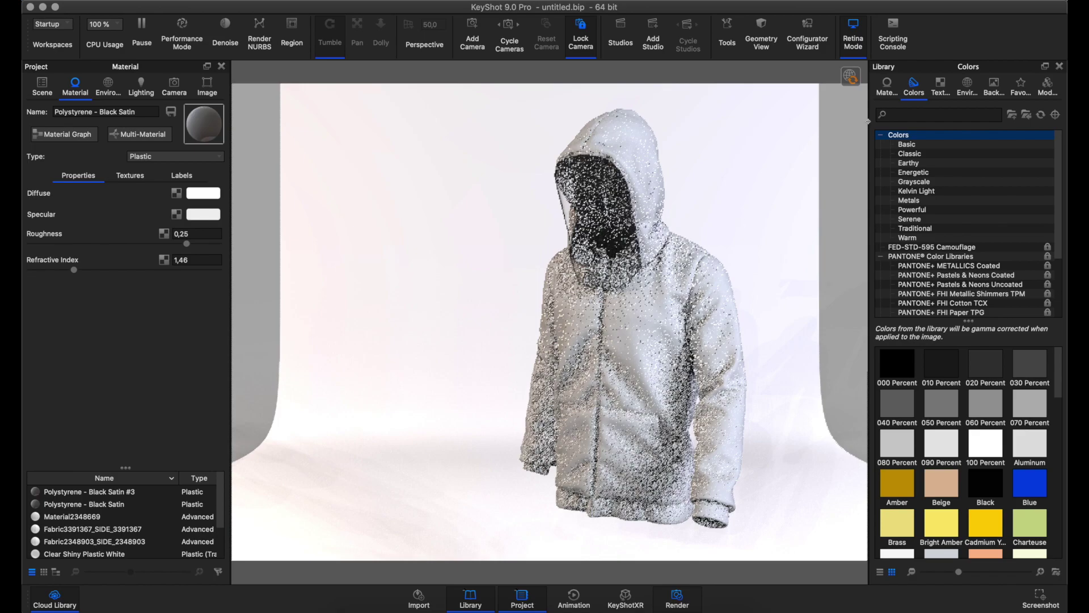
# Step: Try red for the #3 Diffuse colour, then set it back to pure white
pyautogui.click(887, 85)
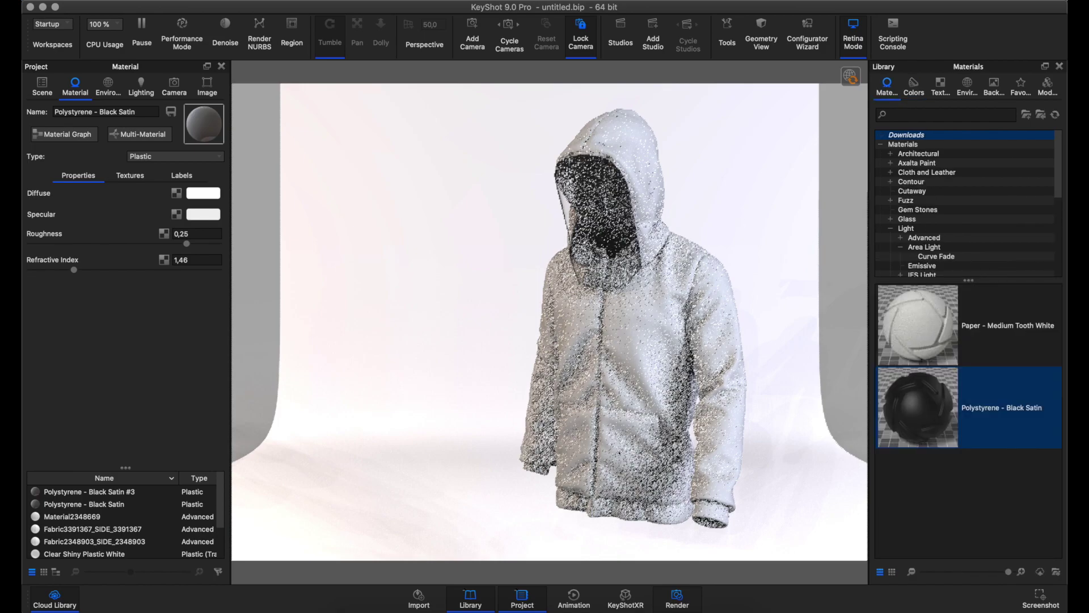
pyautogui.click(211, 198)
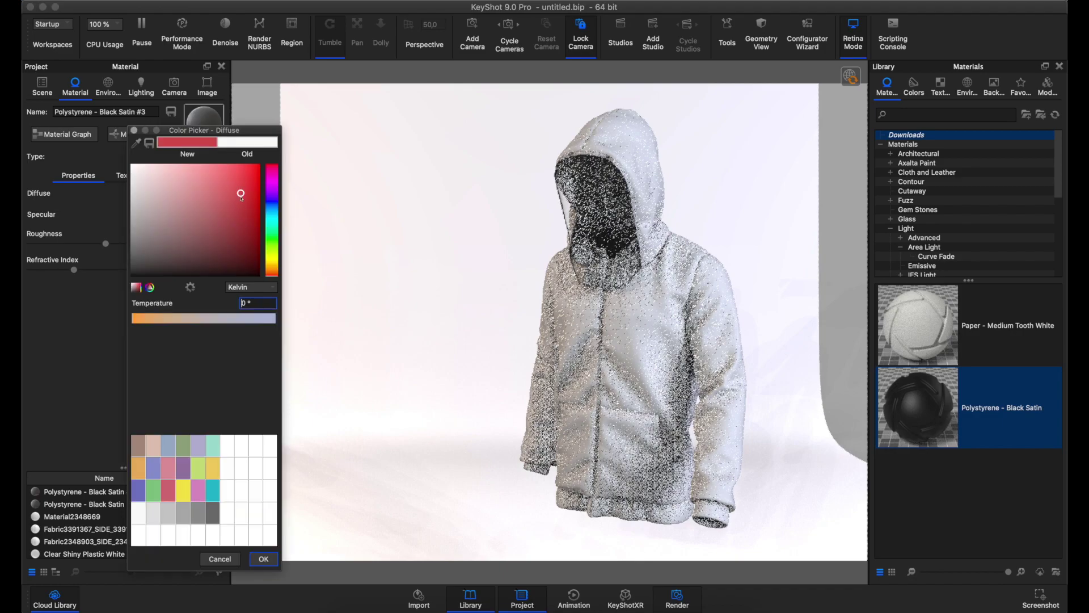
pyautogui.click(272, 556)
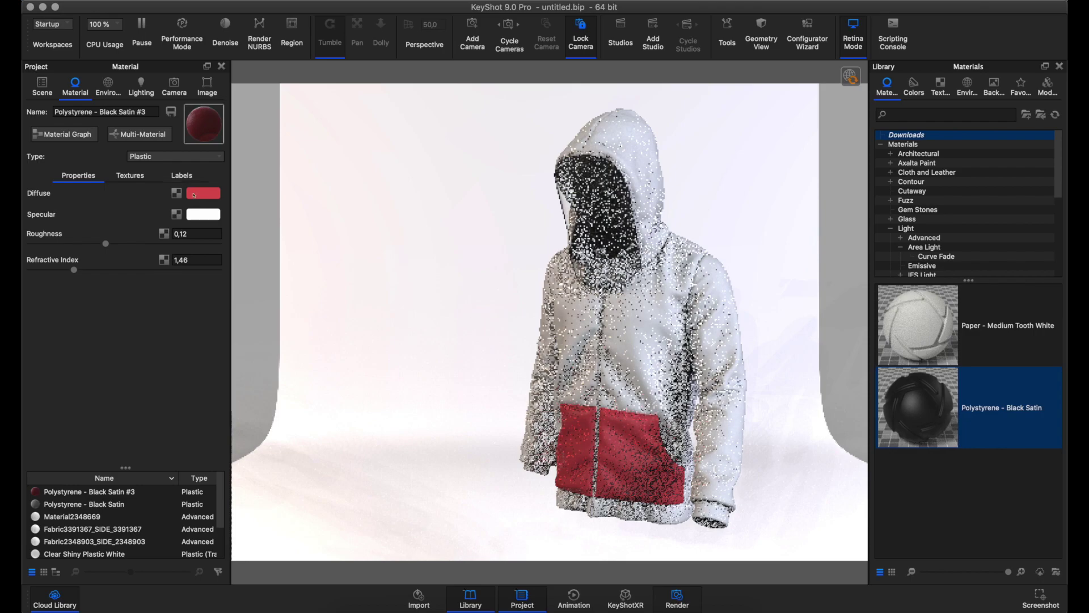
pyautogui.click(194, 196)
pyautogui.click(136, 220)
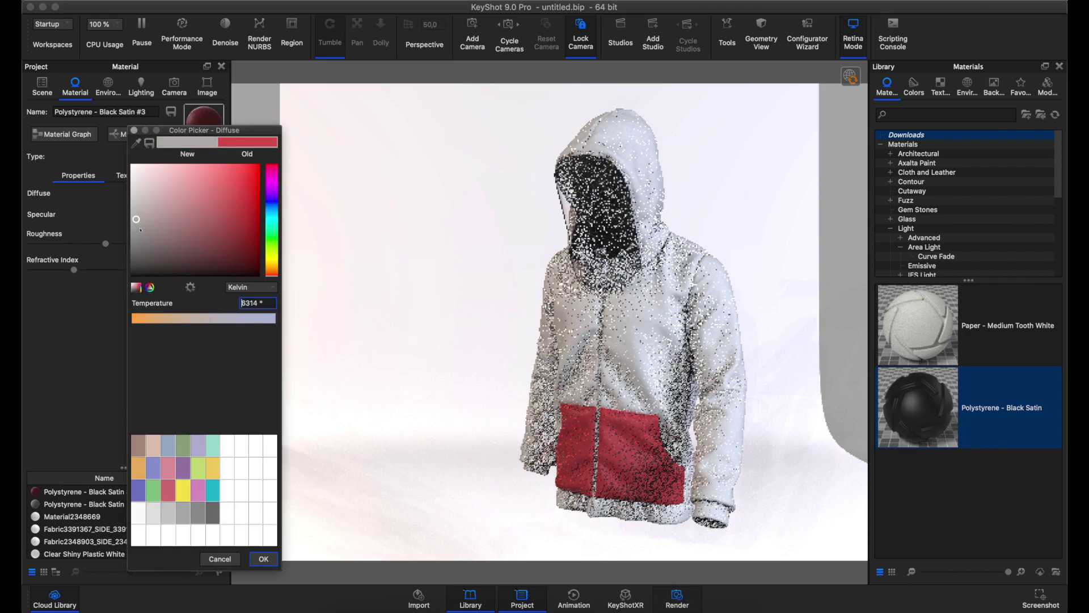
pyautogui.click(230, 520)
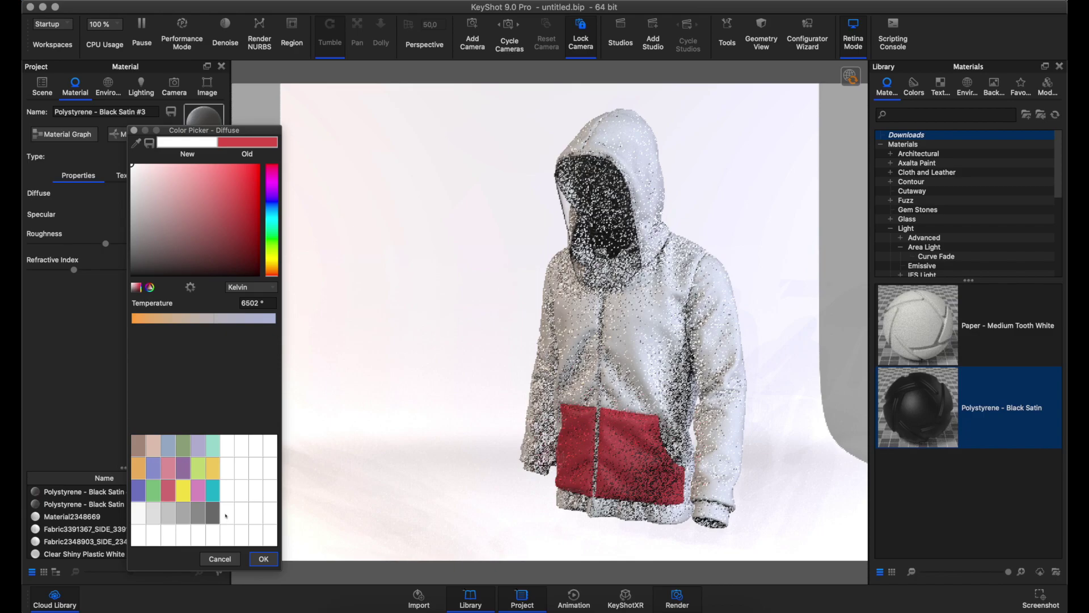
pyautogui.click(263, 558)
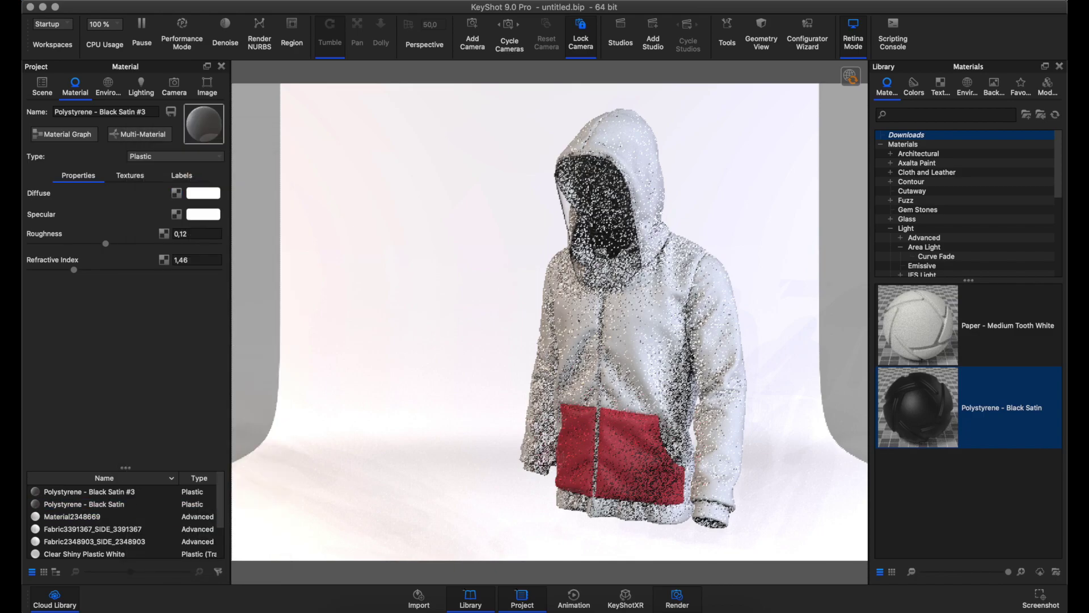
# Step: Set the Black Satin #3 material's Roughness to 0,25
pyautogui.click(618, 454)
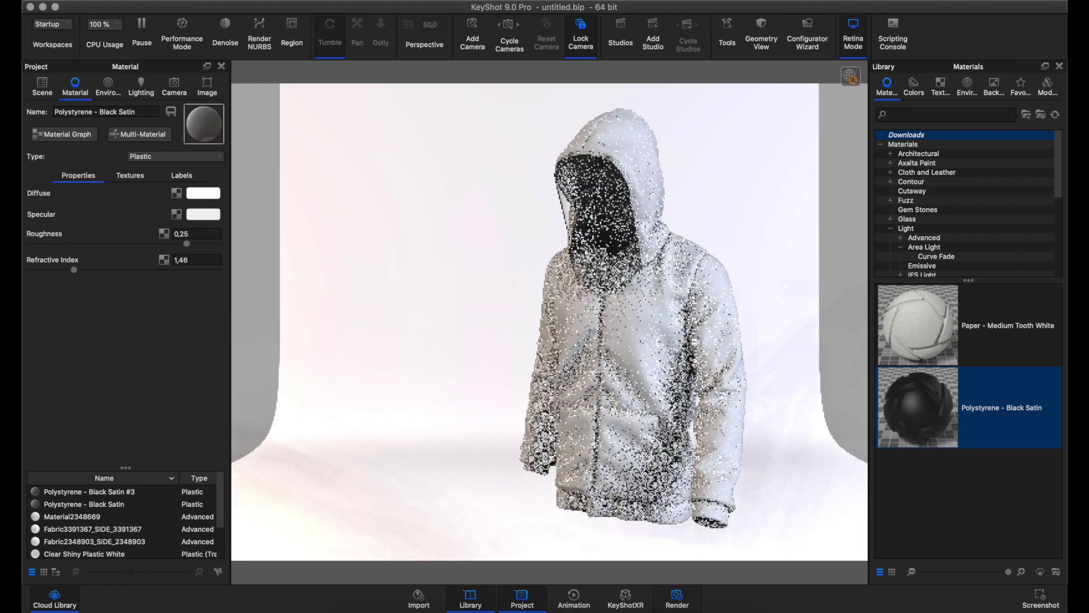
pyautogui.click(197, 233)
pyautogui.press('BackSpace')
pyautogui.press('BackSpace')
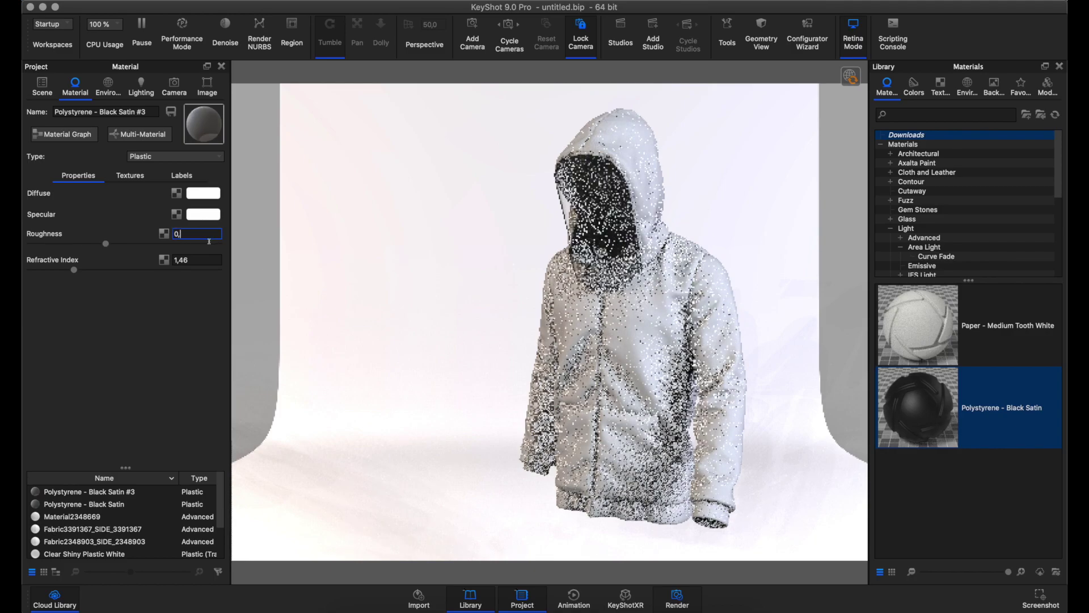
pyautogui.write('25')
pyautogui.press('Return')
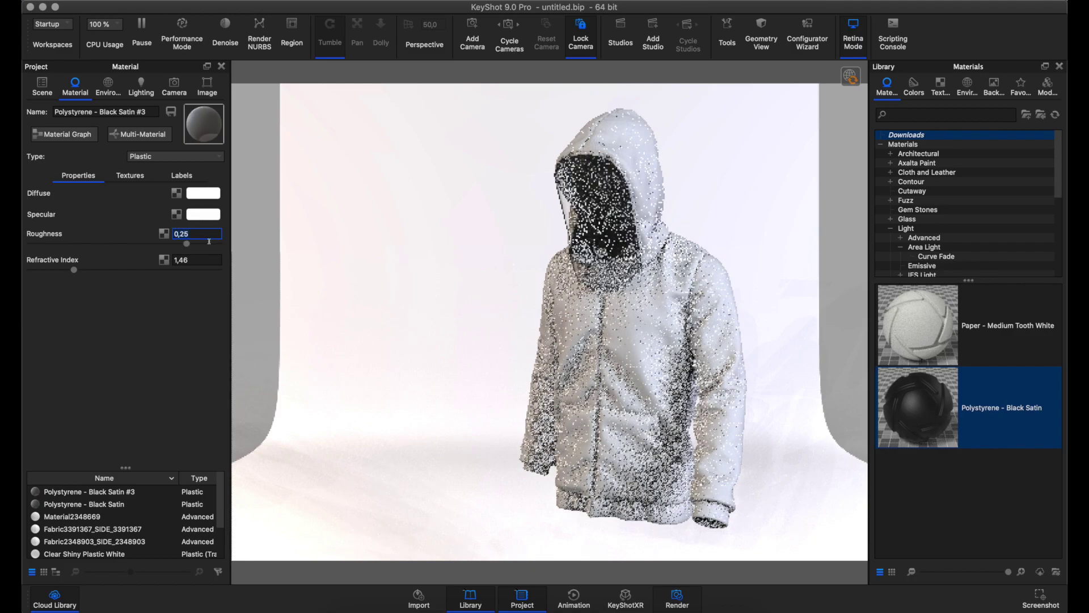
pyautogui.click(482, 281)
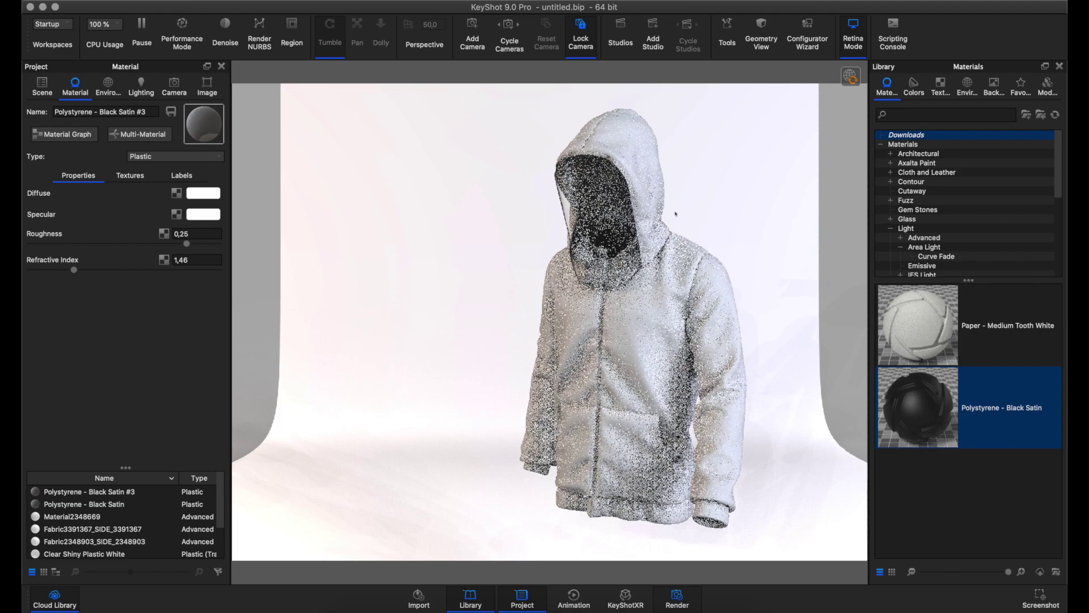
# Step: Enable Render Layers, All Render Passes and Add to PSD for the 16-bit PSD render
pyautogui.click(679, 597)
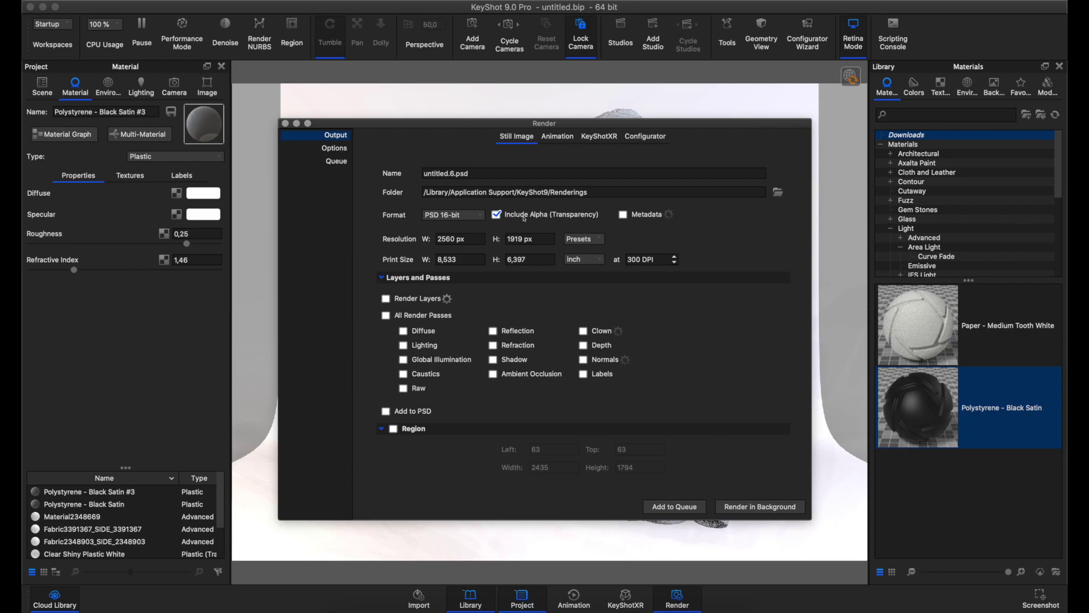
pyautogui.click(496, 214)
pyautogui.click(386, 299)
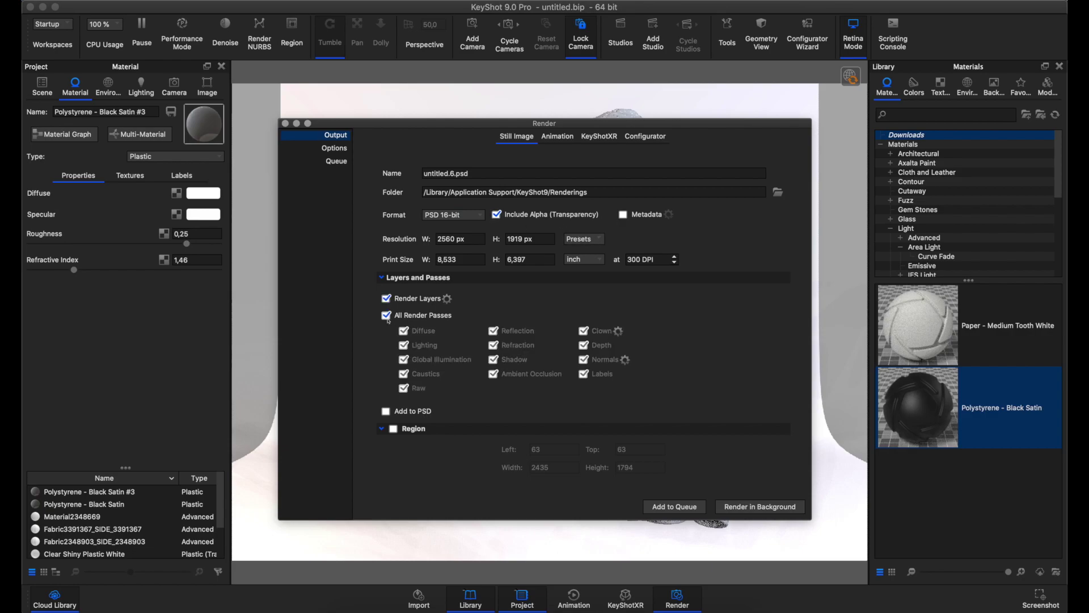
pyautogui.click(386, 411)
pyautogui.click(334, 148)
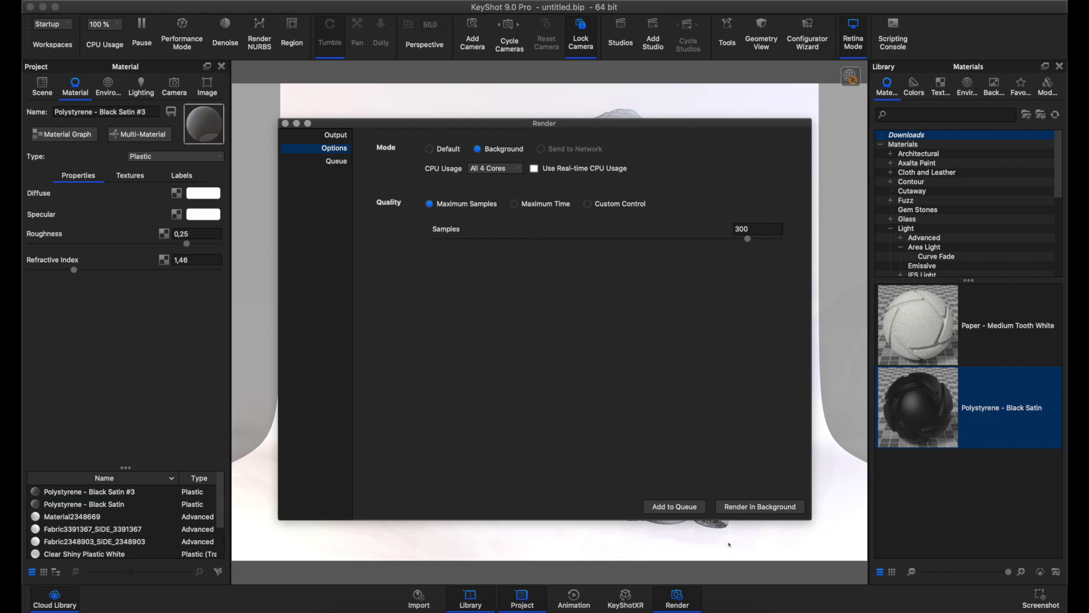
# Step: Inspect the in-progress jacket render at 1:1 around the hood, then fit it in the window
pyautogui.click(717, 607)
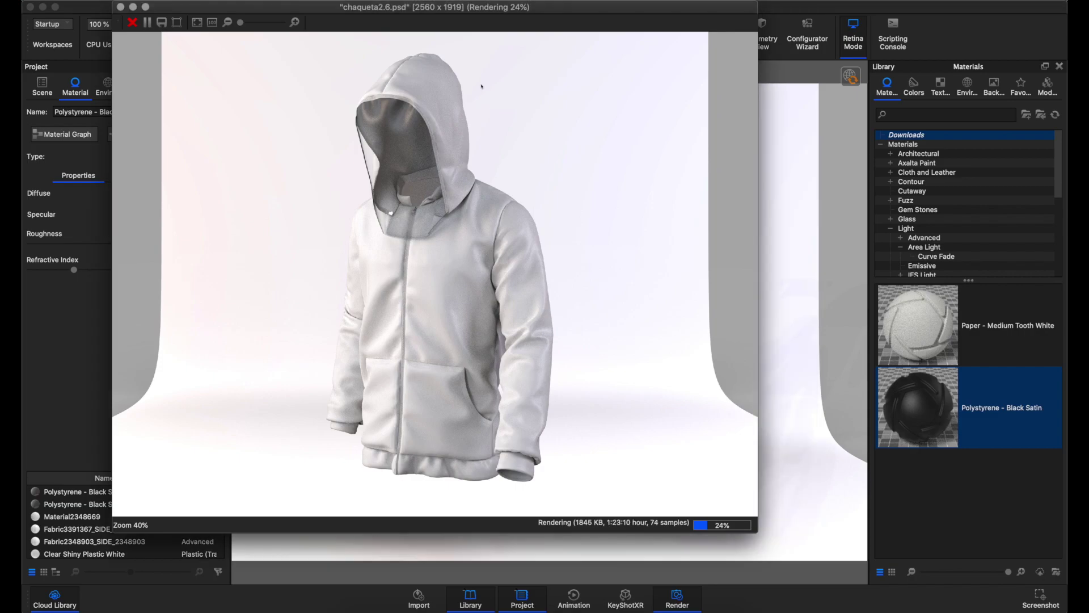
pyautogui.moveTo(374, 7); pyautogui.dragTo(386, 21)
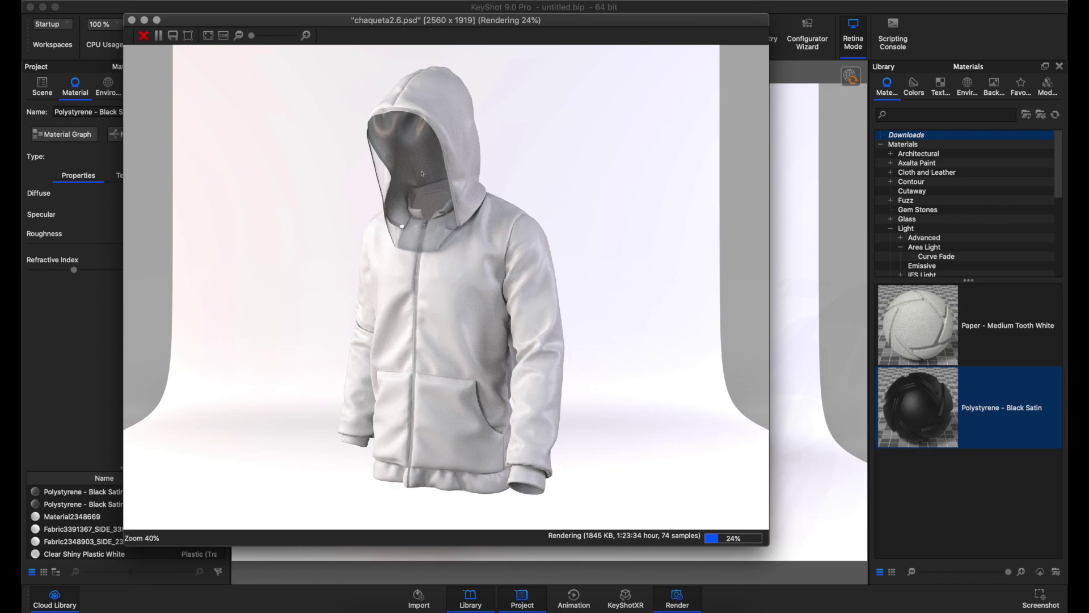
pyautogui.click(224, 35)
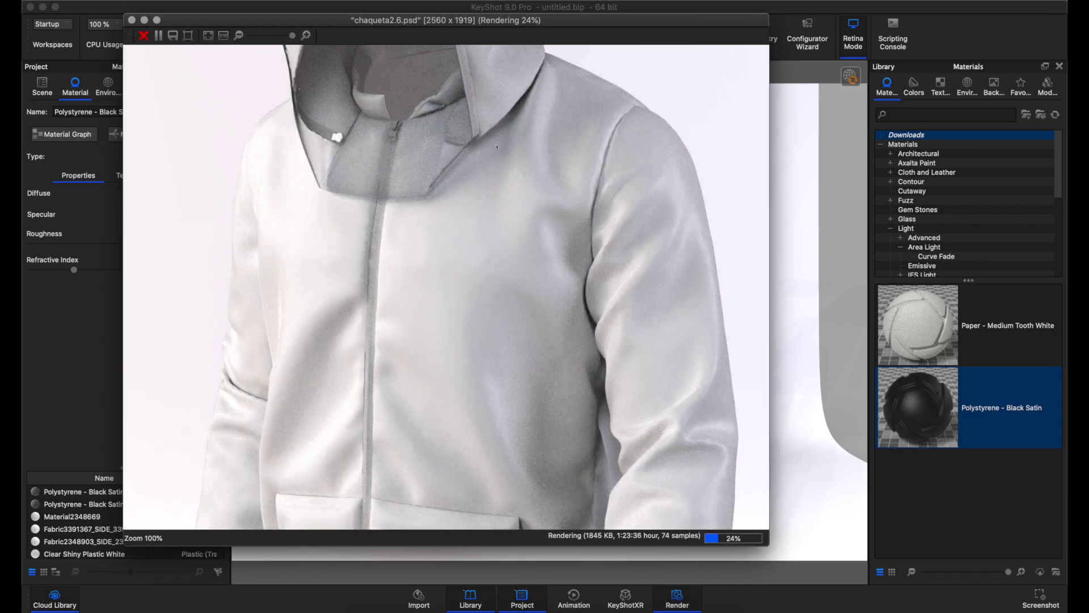
pyautogui.scroll(3, 496, 147)
pyautogui.scroll(3, 466, 175)
pyautogui.scroll(3, 431, 210)
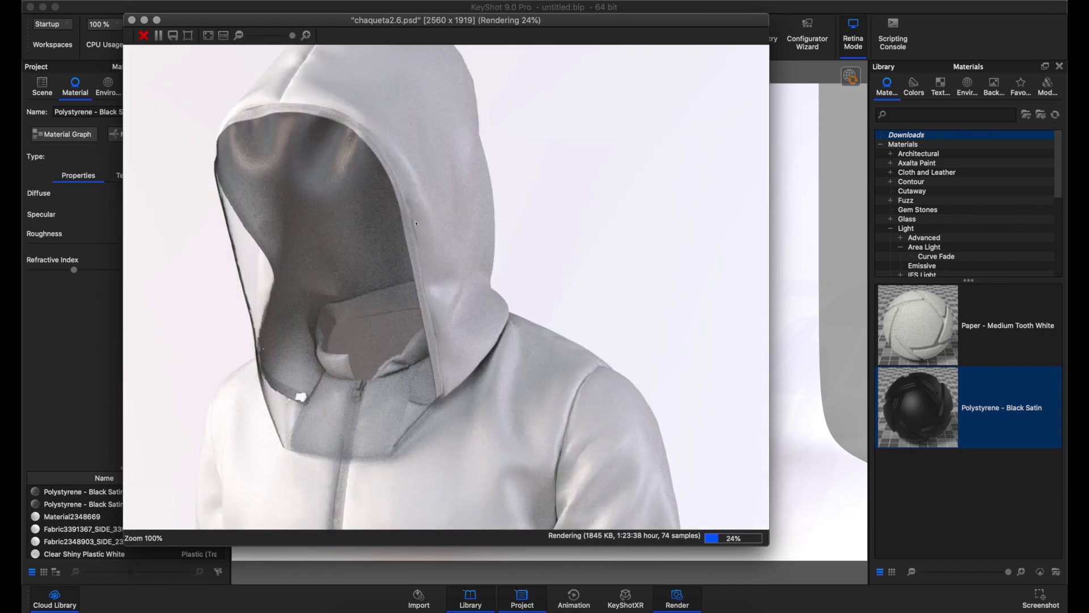
pyautogui.moveTo(416, 223); pyautogui.dragTo(480, 292)
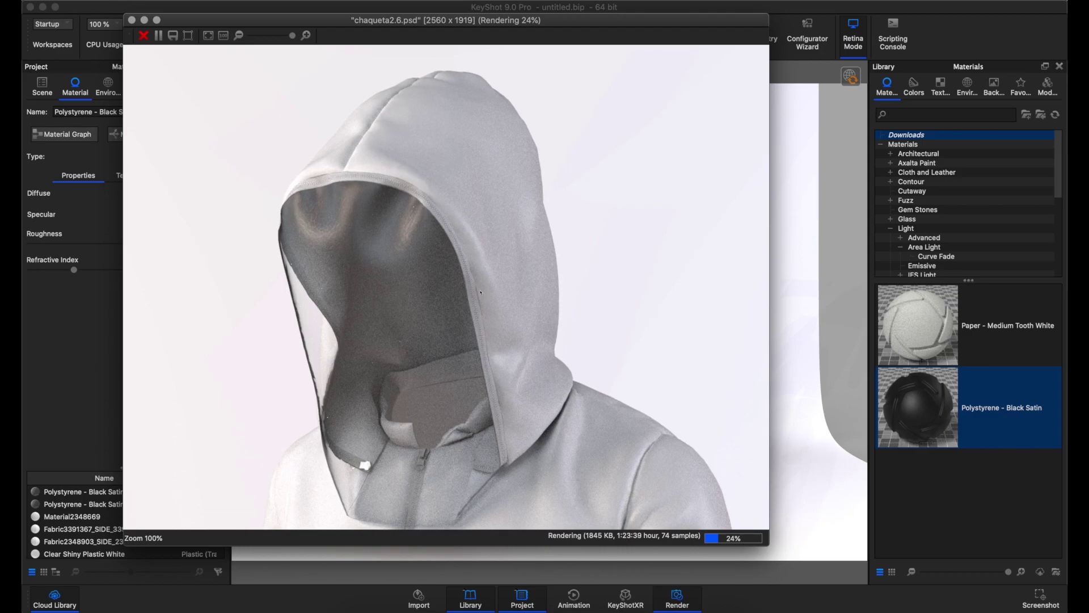
pyautogui.moveTo(474, 349)
pyautogui.mouseDown()
pyautogui.moveTo(485, 302)
pyautogui.moveTo(476, 289)
pyautogui.mouseUp()
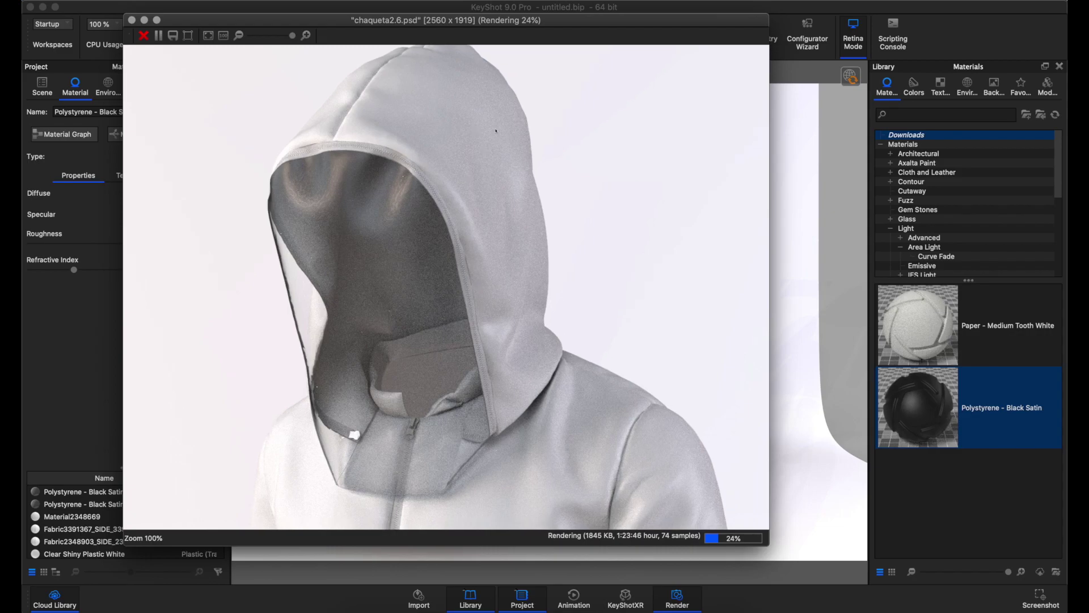
pyautogui.scroll(-3, 513, 303)
pyautogui.scroll(-4, 513, 304)
pyautogui.scroll(-3, 513, 304)
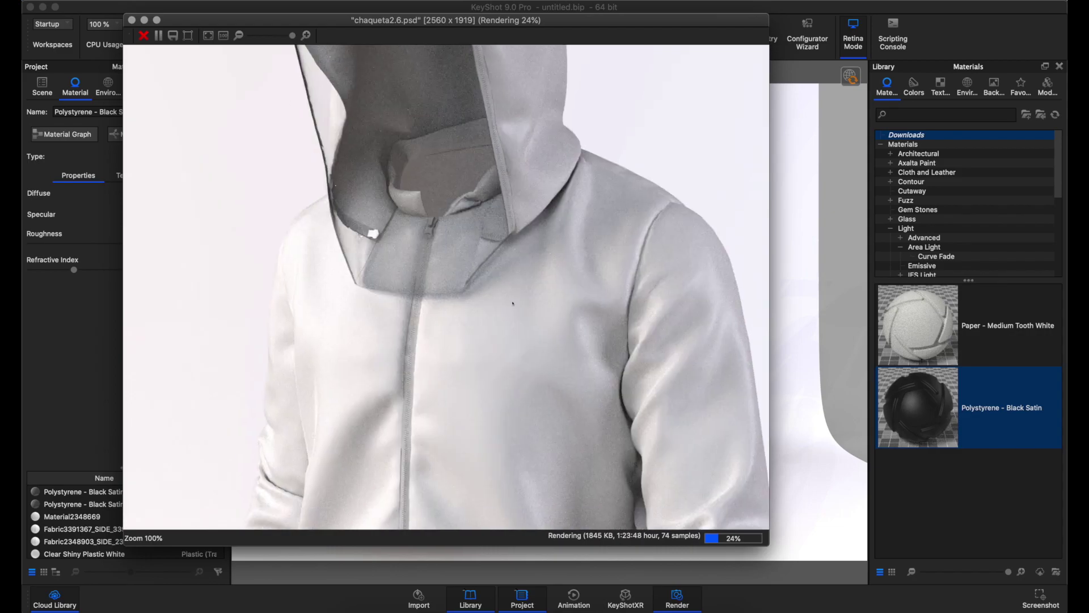
pyautogui.scroll(3, 513, 304)
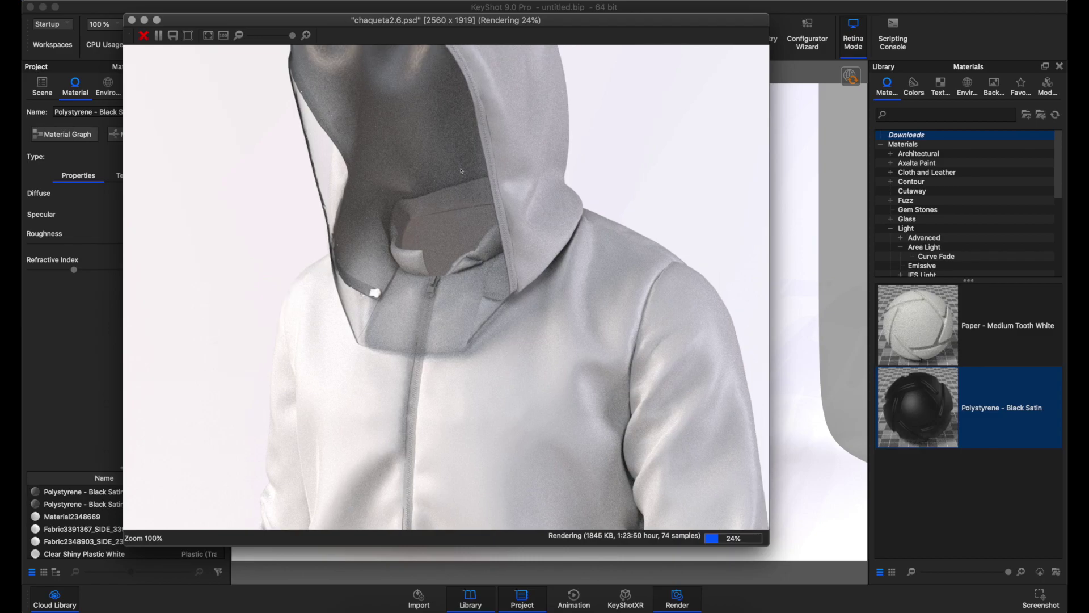
pyautogui.click(208, 36)
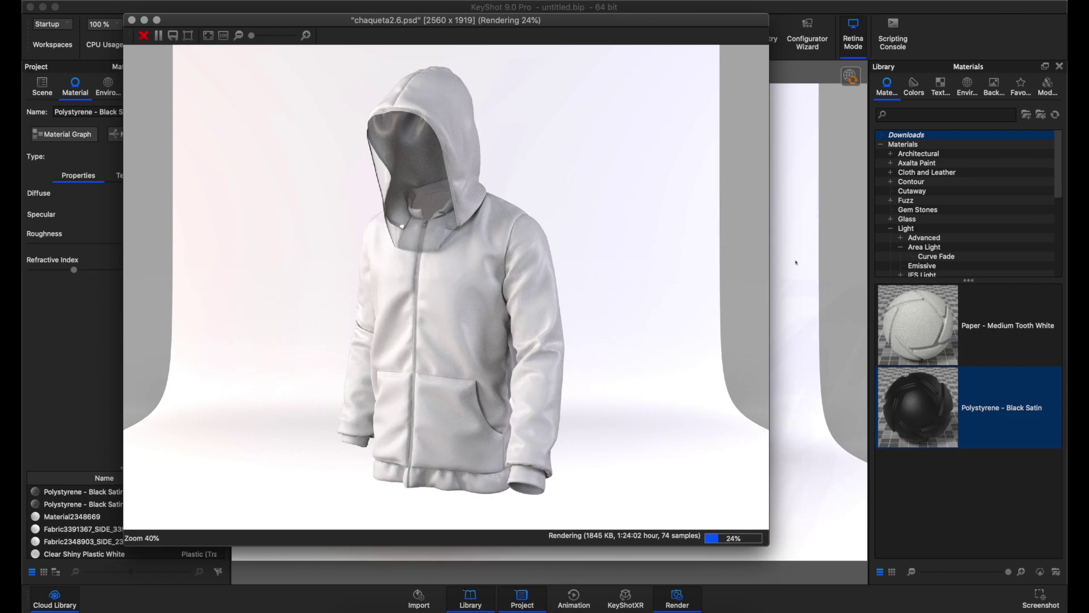
# Step: Leave the render settings and open chaqueta2.6.psd from the jacket folder
pyautogui.hotkey('ctrl', 'p')
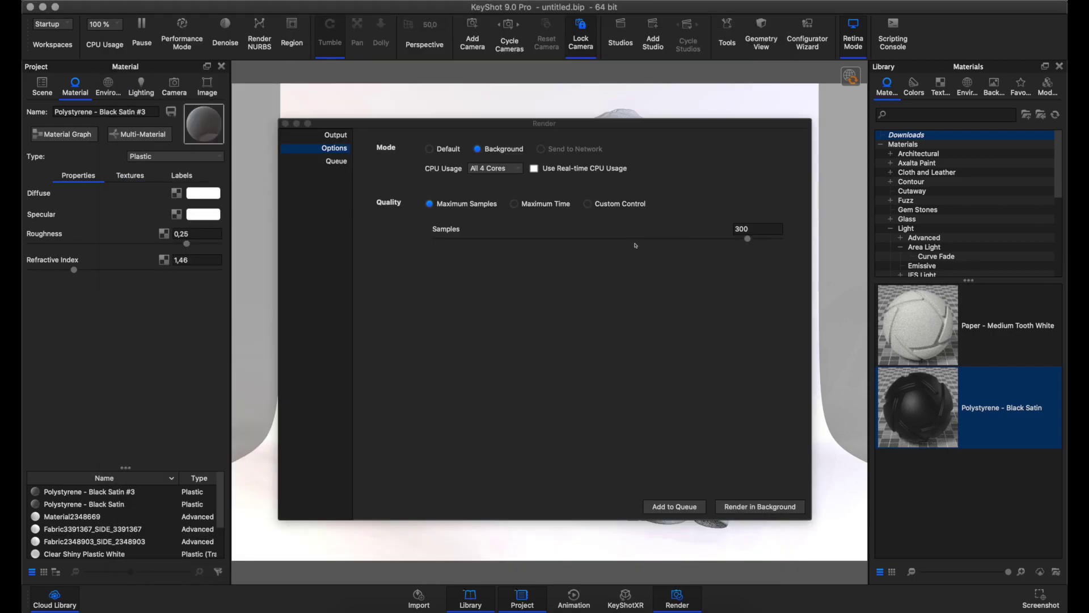
pyautogui.press('Escape')
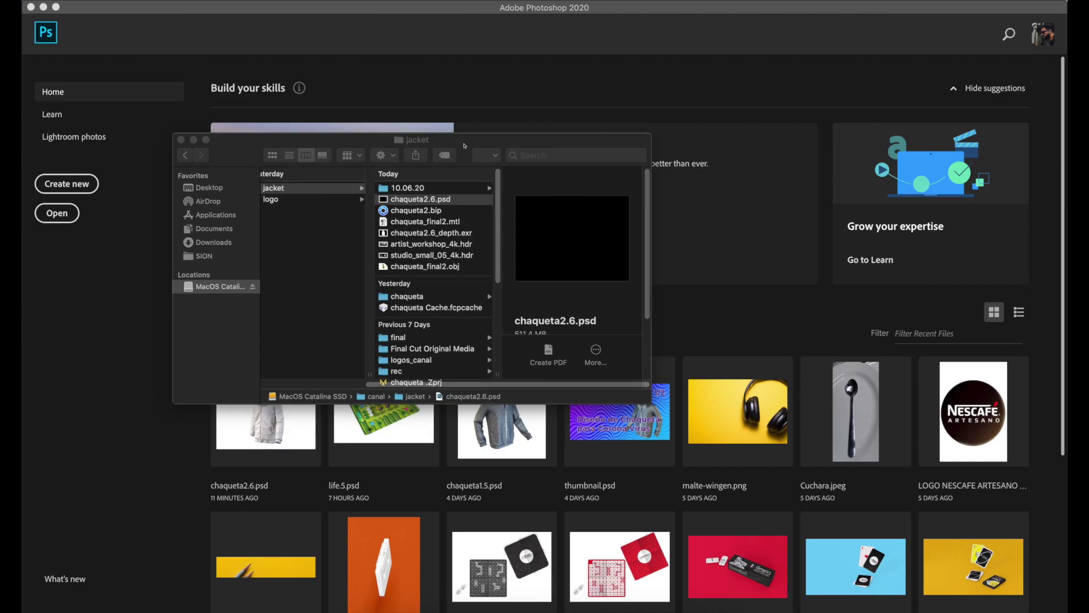
pyautogui.moveTo(462, 148); pyautogui.dragTo(523, 133)
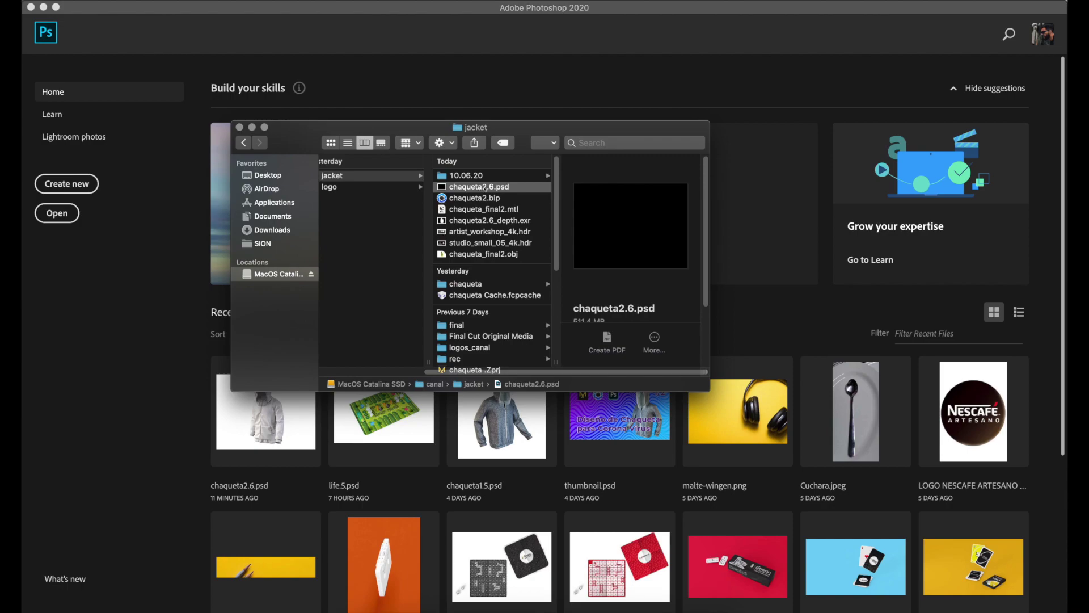
pyautogui.doubleClick(493, 190)
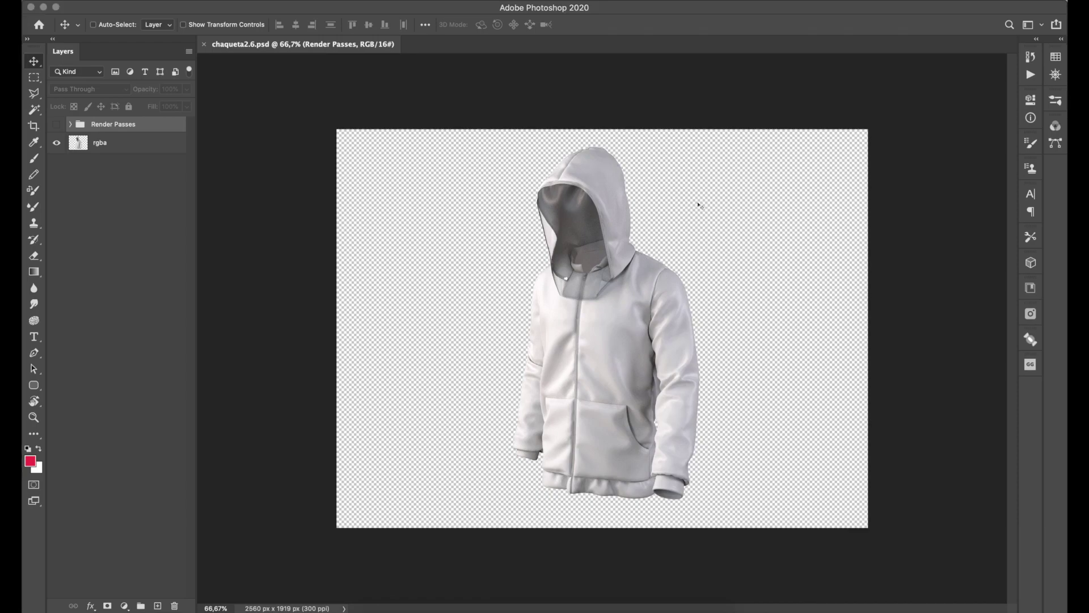
pyautogui.press('z')
pyautogui.click(665, 255)
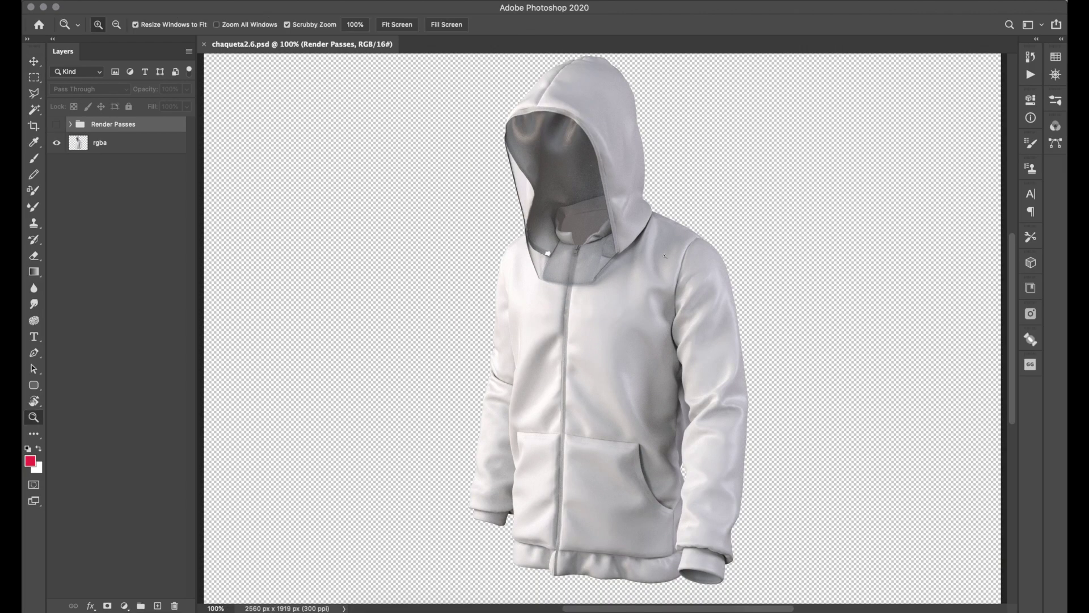
pyautogui.moveTo(664, 256); pyautogui.dragTo(726, 315)
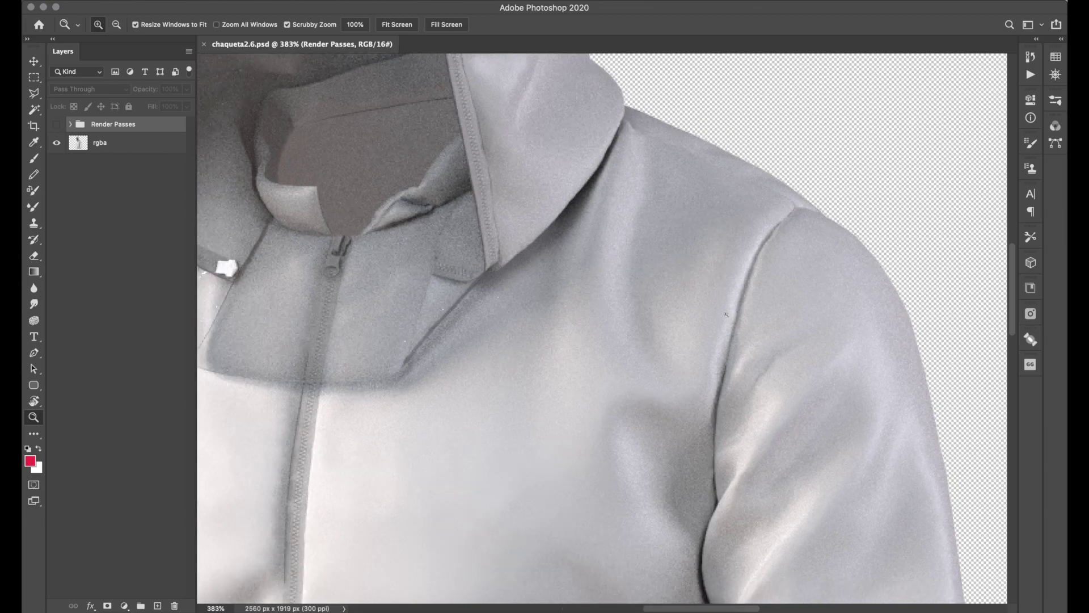
pyautogui.press('super+0')
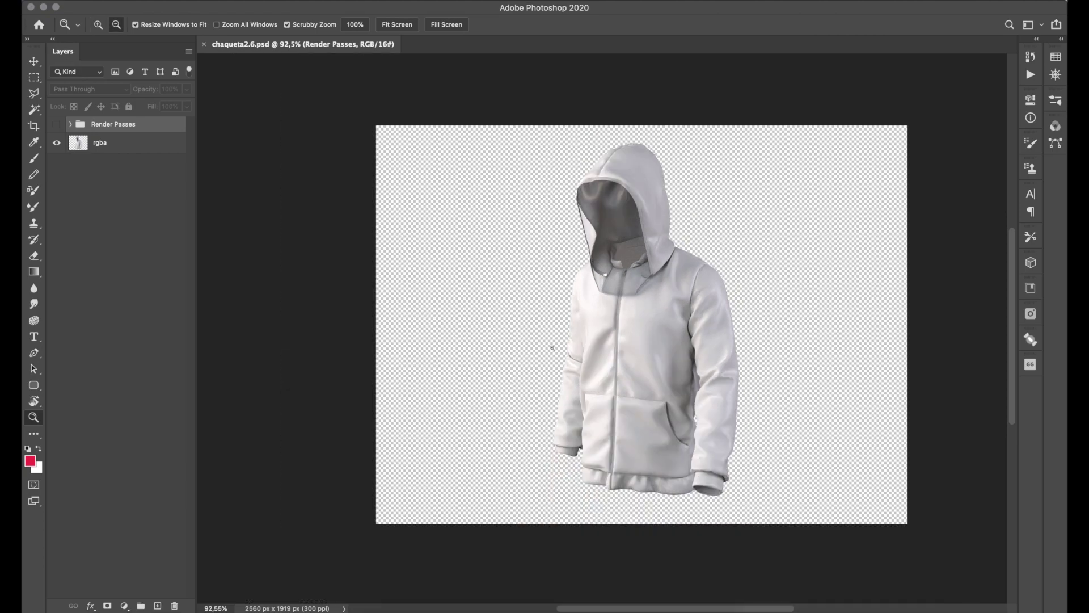
pyautogui.keyDown('alt'); pyautogui.click(551, 348); pyautogui.keyUp('alt')
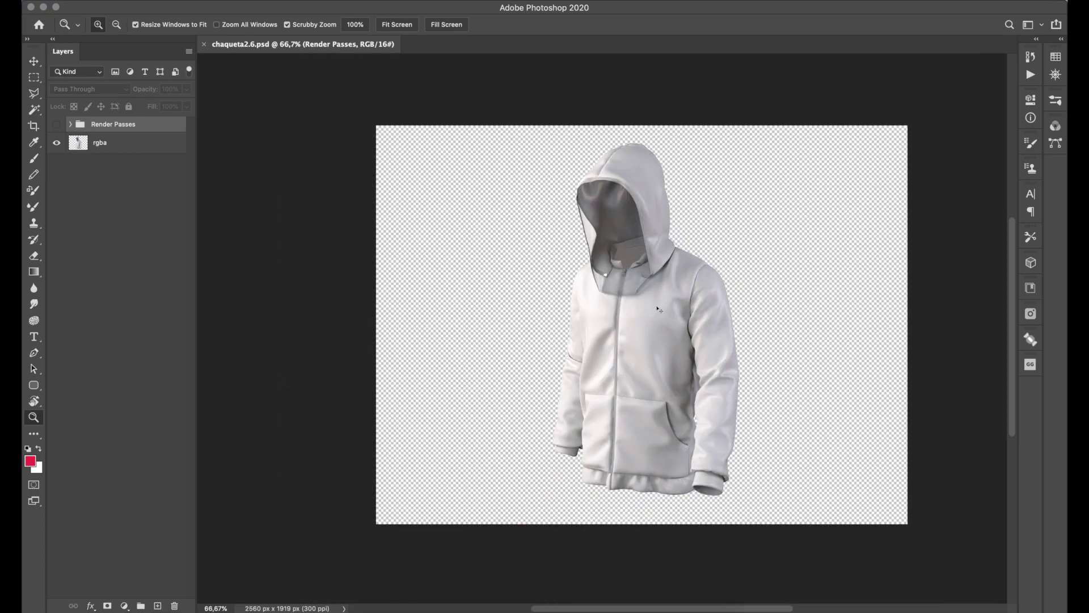
pyautogui.press('super+0')
pyautogui.press('v')
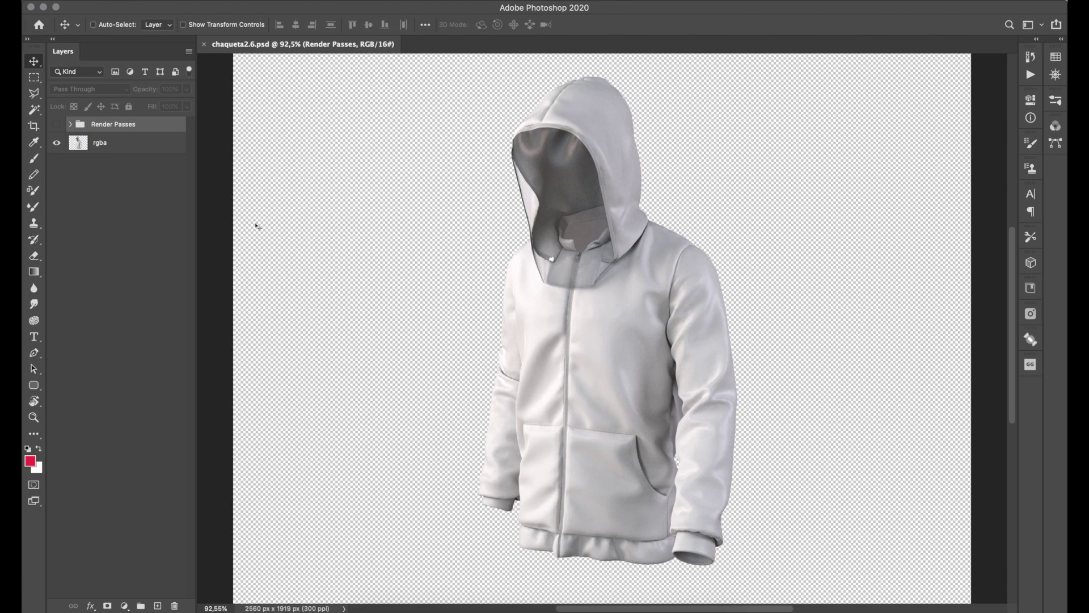
pyautogui.hotkey('alt', '[')
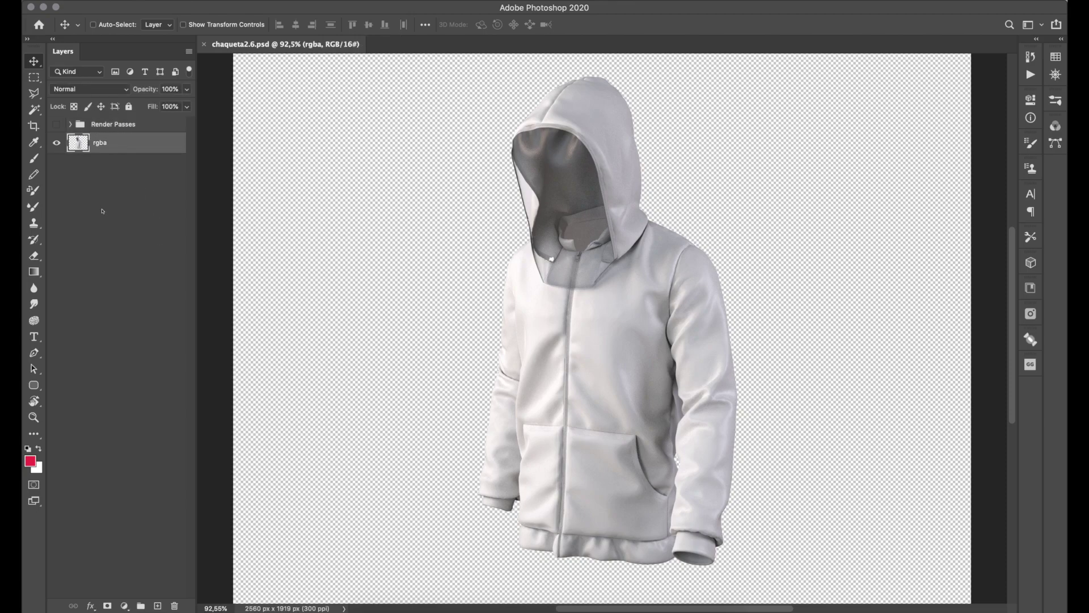
# Step: Rename the rgba layer to 'fondo'
pyautogui.doubleClick(105, 145)
pyautogui.write('fondo')
pyautogui.press('Return')
# Step: Add a layer mask from transparency on fondo, then delete it without applying
pyautogui.click(254, 7)
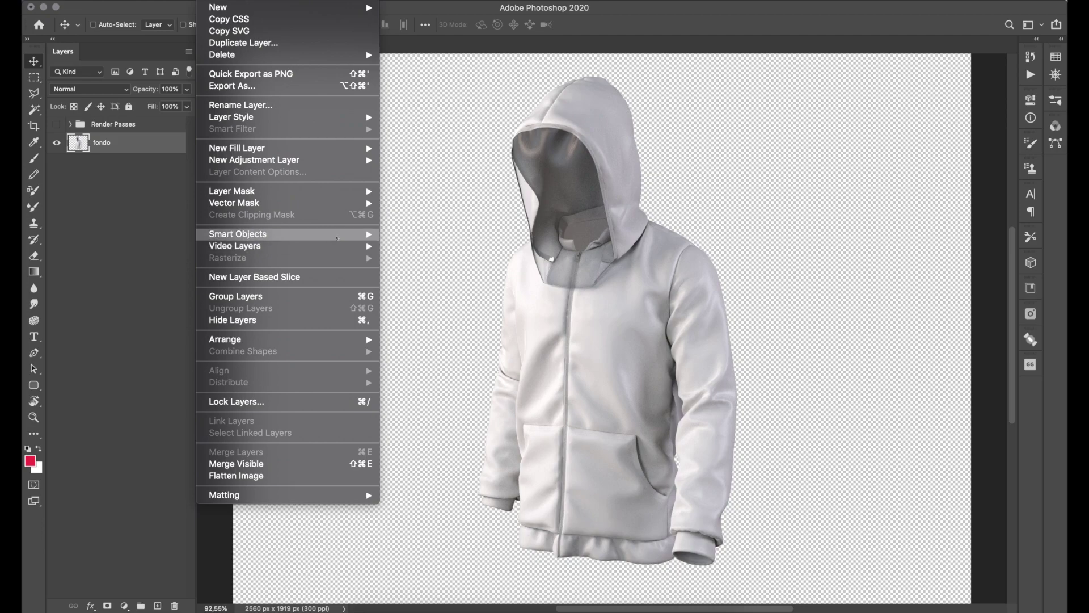
pyautogui.moveTo(231, 191)
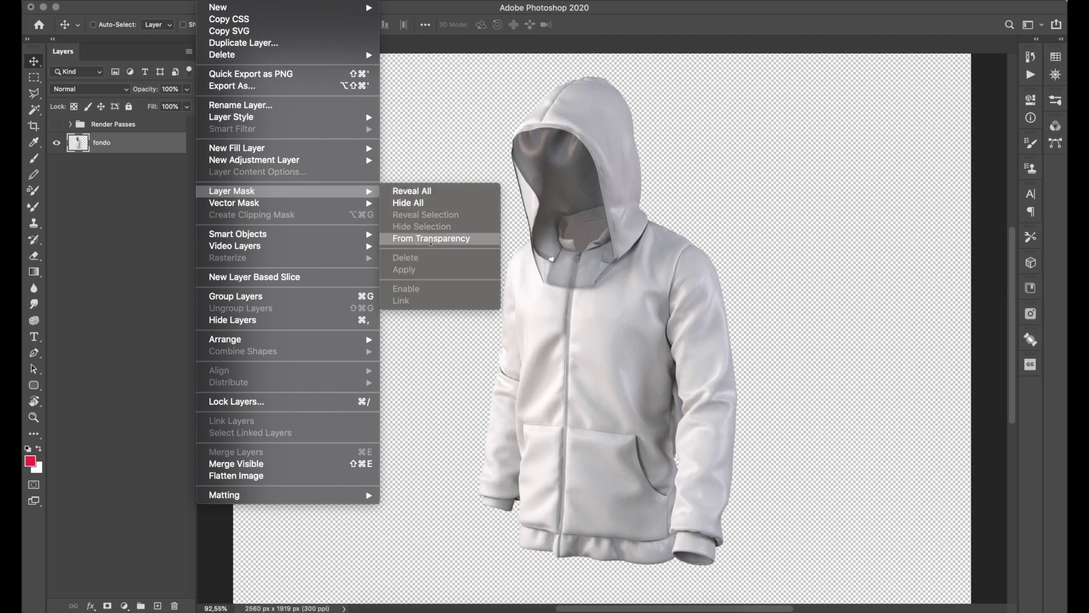
pyautogui.click(431, 243)
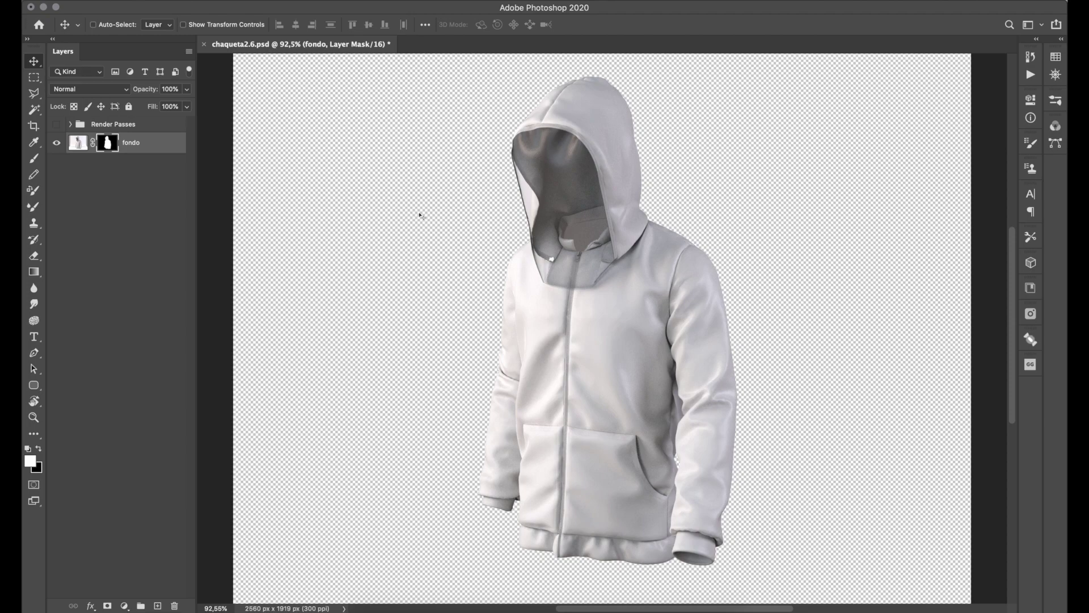
pyautogui.moveTo(114, 150); pyautogui.dragTo(175, 606)
pyautogui.click(502, 207)
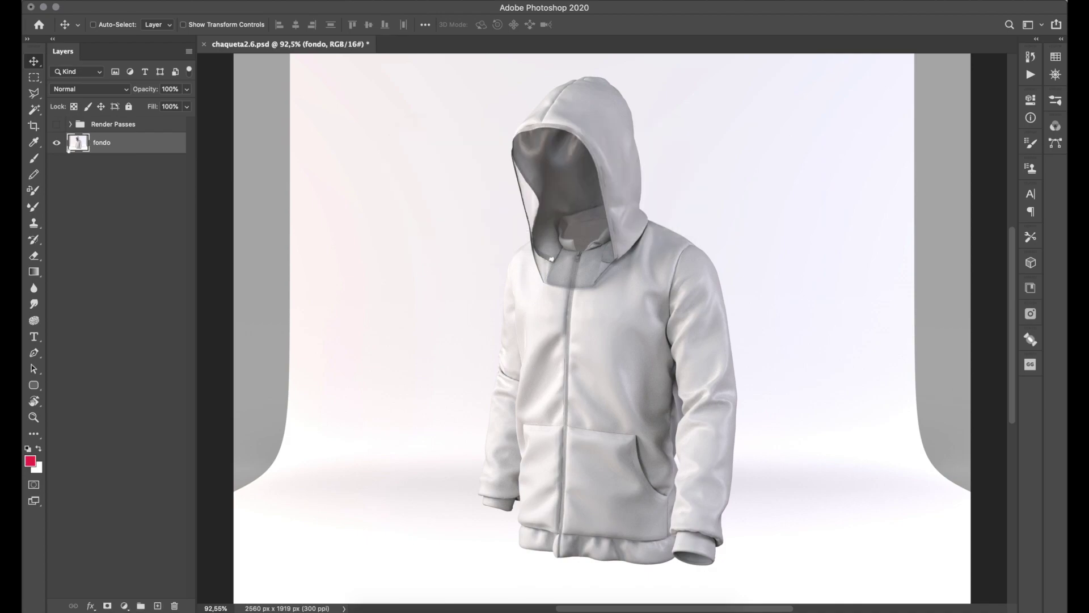
# Step: Expand the Render Passes group and make it visible to show the clown ID pass
pyautogui.click(70, 123)
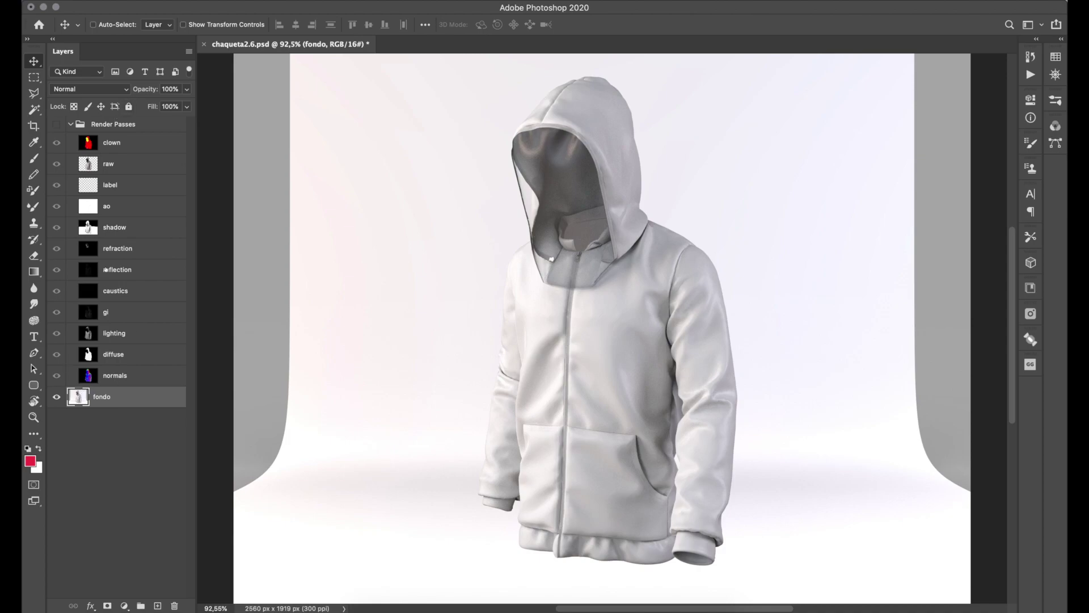
pyautogui.click(70, 124)
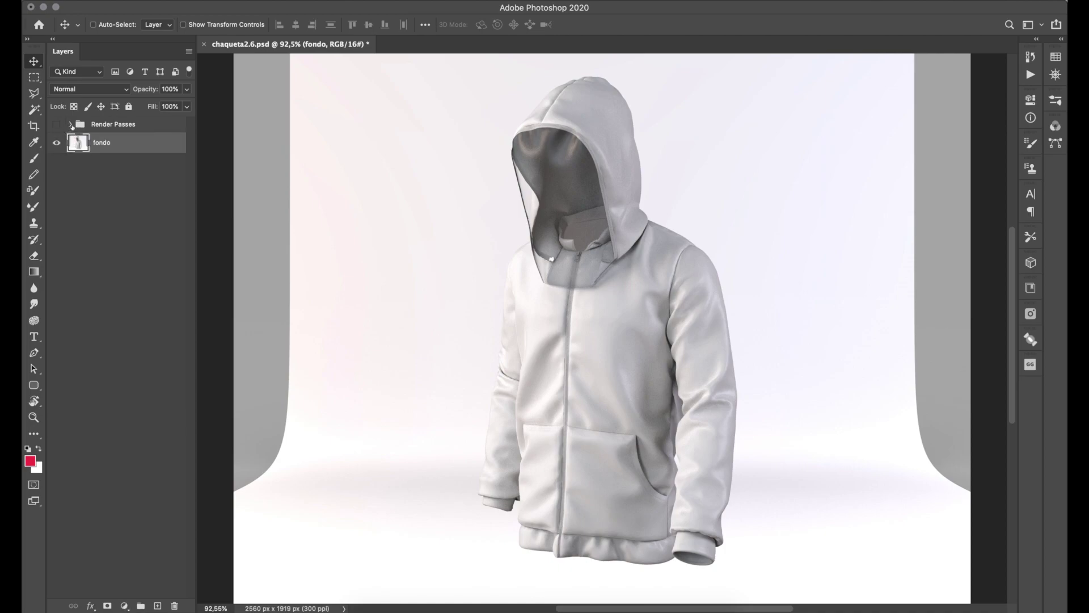
pyautogui.click(70, 124)
pyautogui.click(70, 124)
pyautogui.click(70, 124)
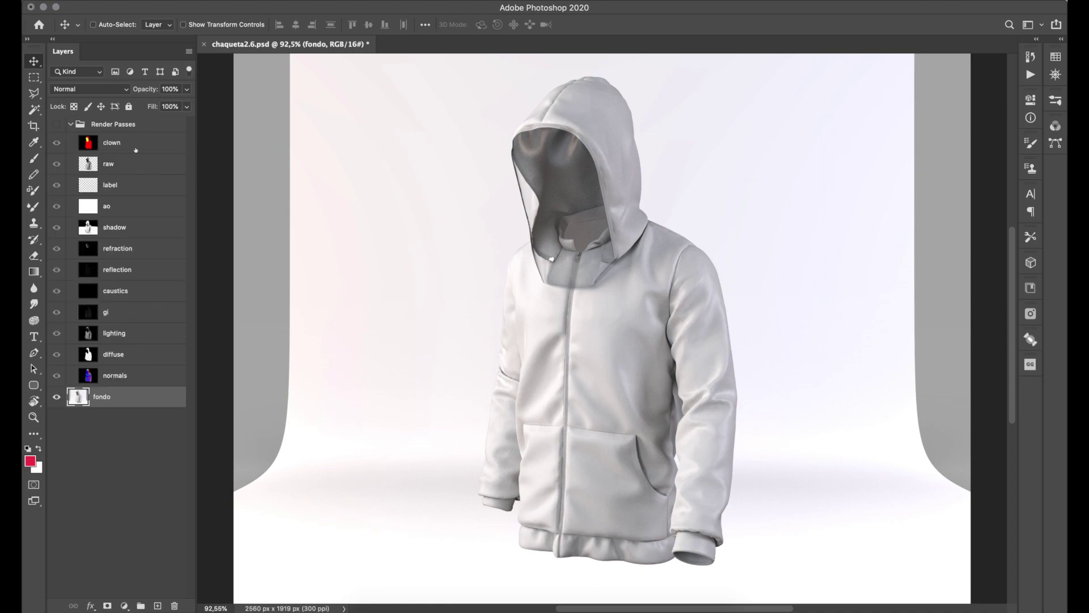
pyautogui.click(57, 124)
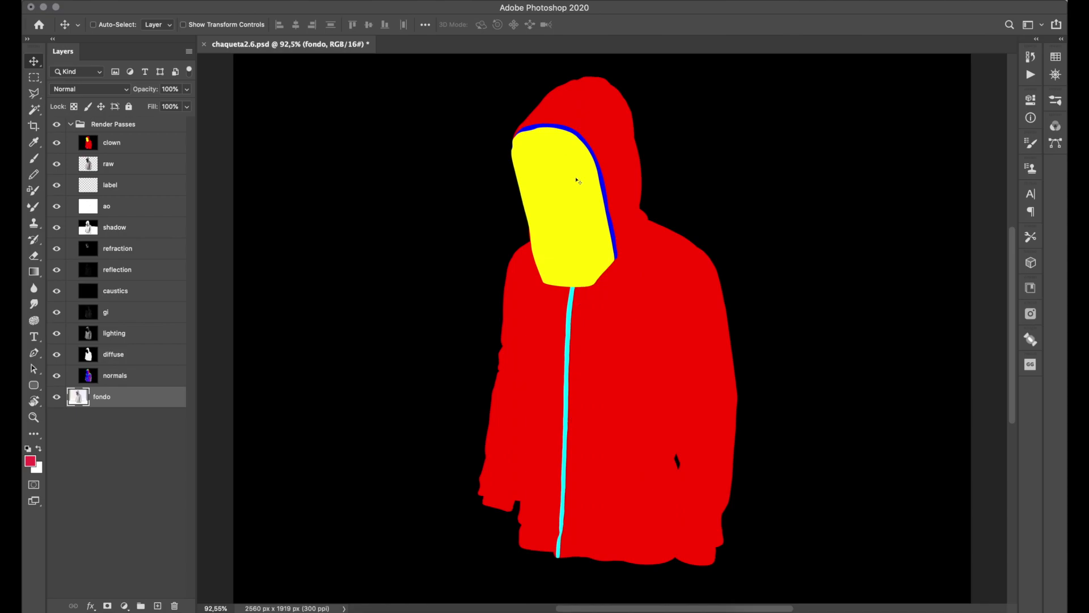
pyautogui.click(106, 146)
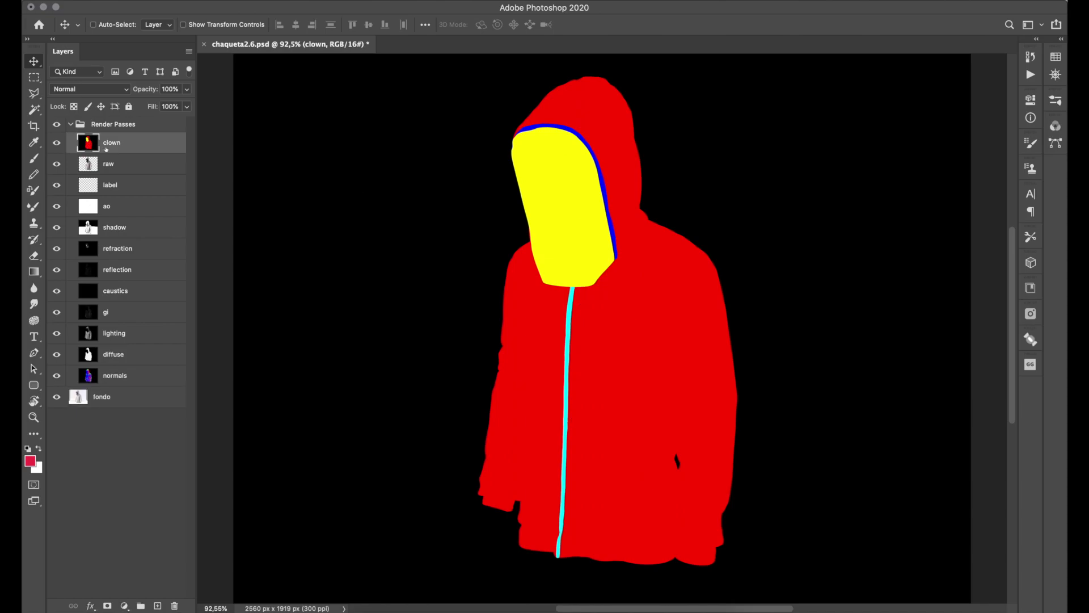
pyautogui.click(36, 116)
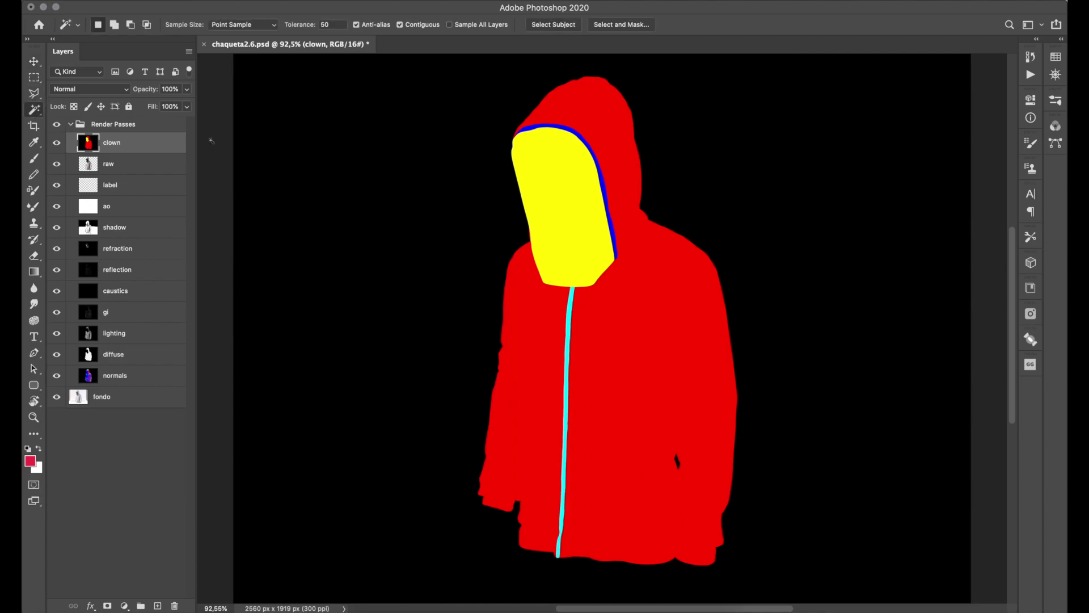
pyautogui.click(667, 329)
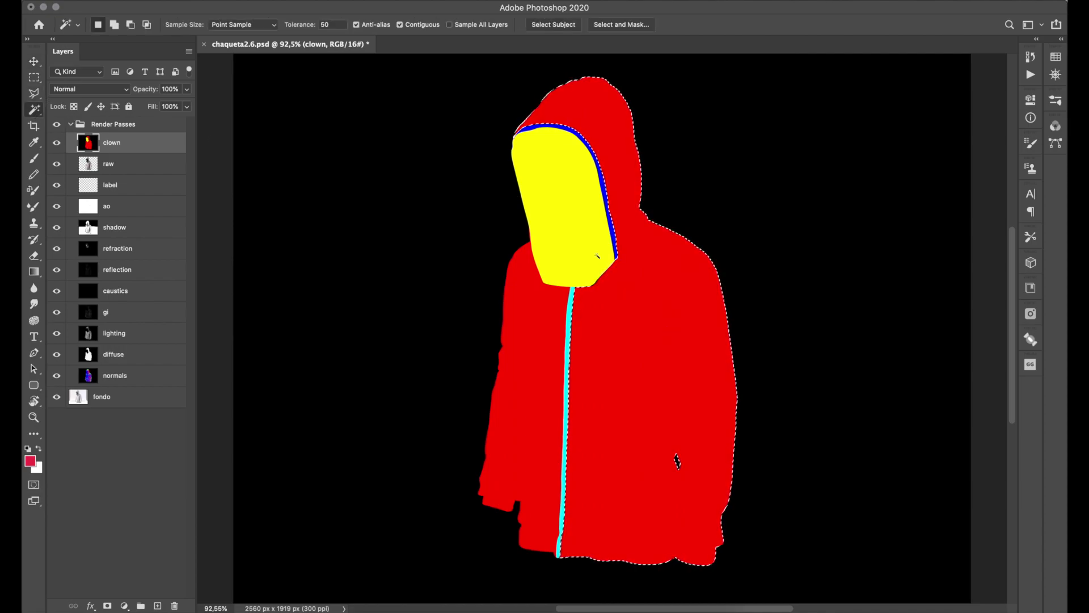
pyautogui.click(616, 231)
pyautogui.click(605, 196)
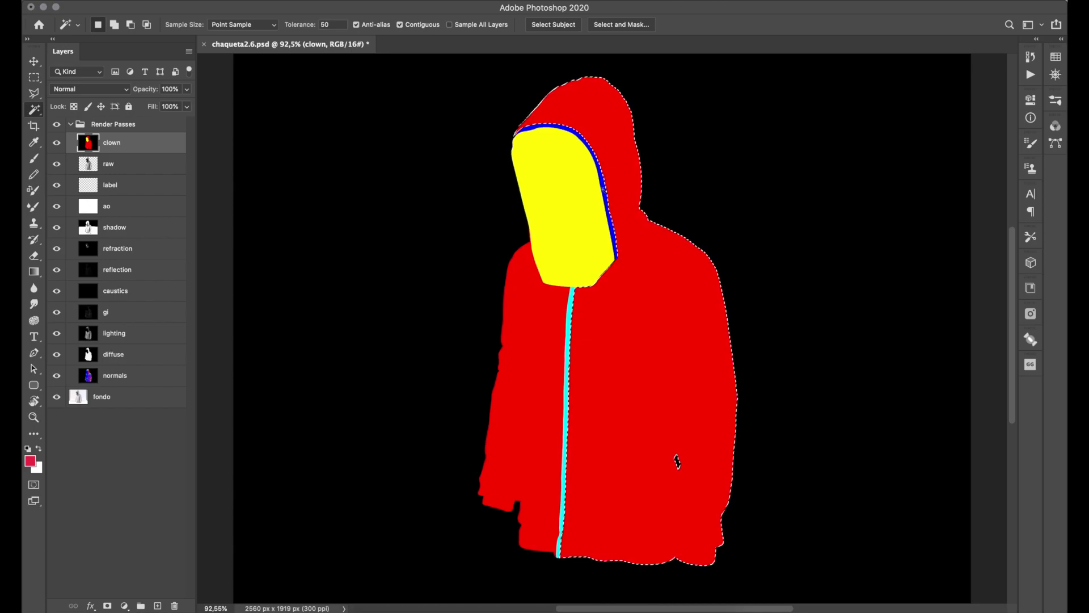
pyautogui.hotkey('ctrl', 'd')
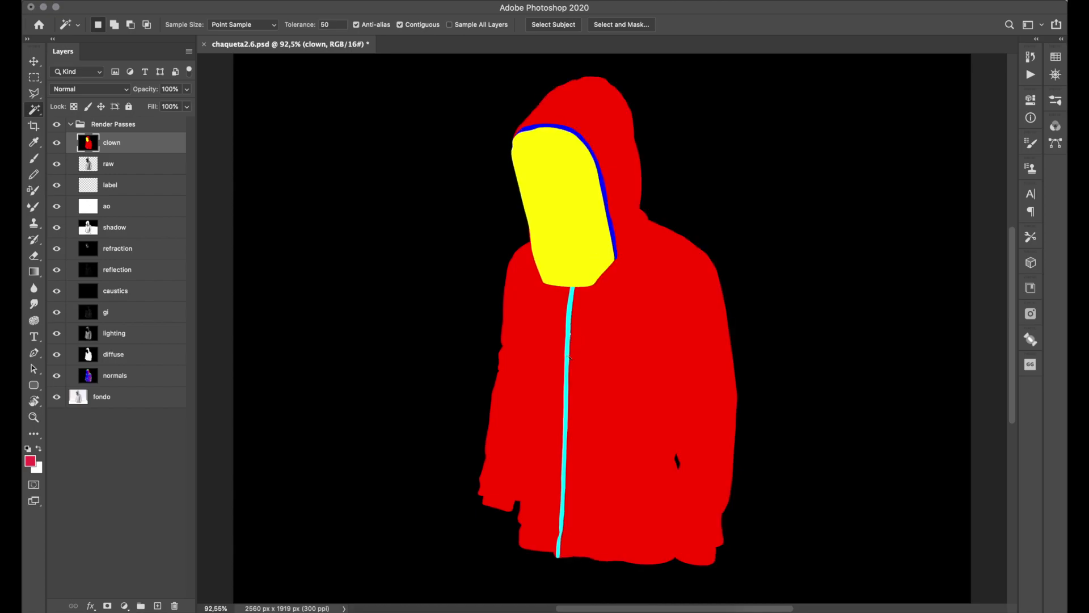
pyautogui.click(569, 356)
pyautogui.hotkey('ctrl', 'd')
# Step: Hide the clown and raw passes and delete the label pass layer
pyautogui.click(57, 142)
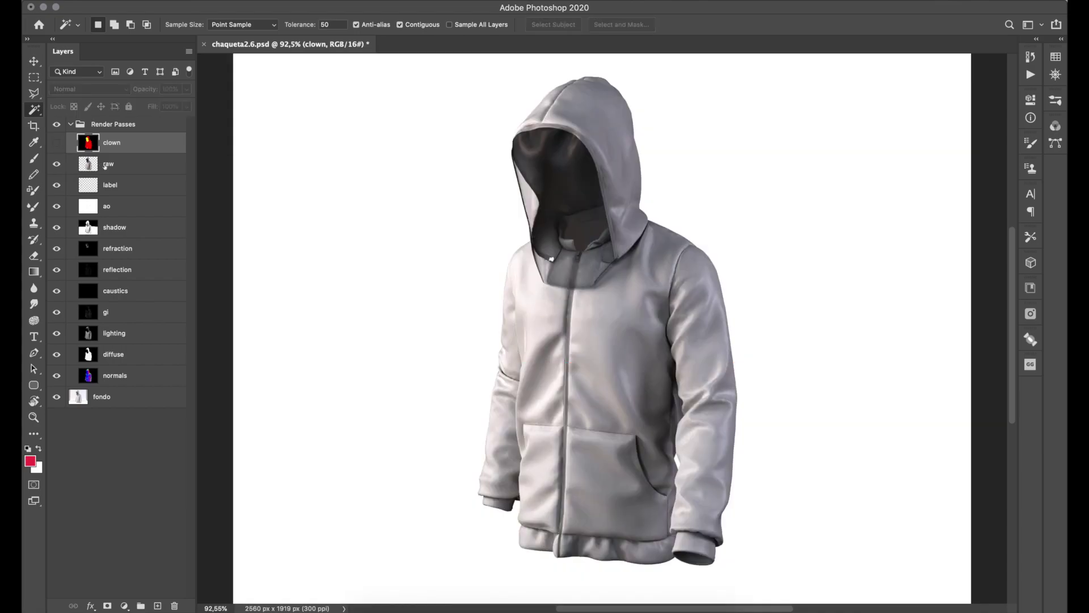
pyautogui.click(108, 164)
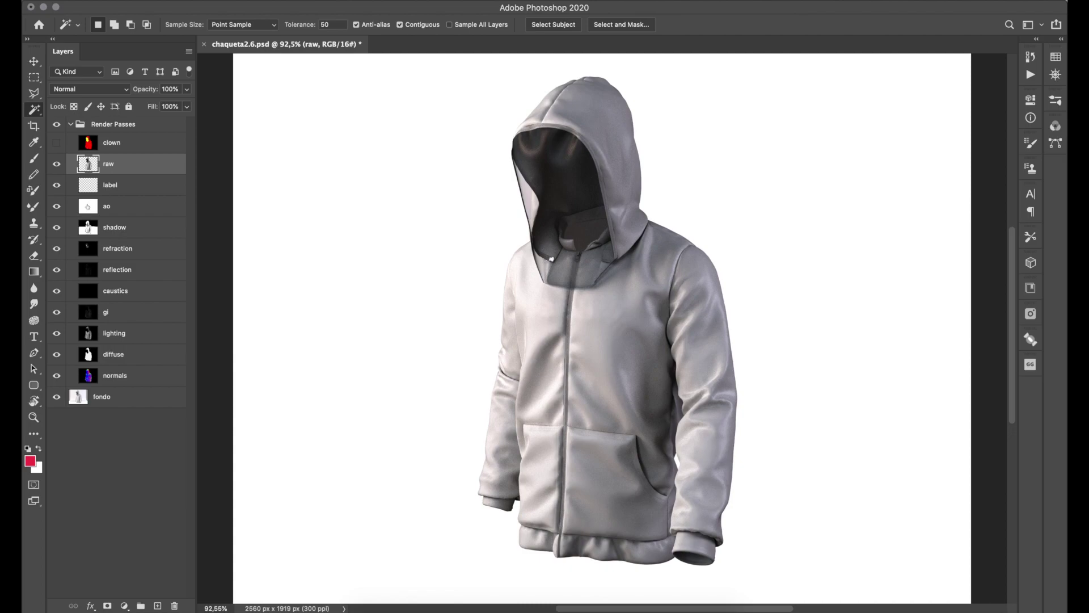
pyautogui.click(57, 164)
pyautogui.click(134, 187)
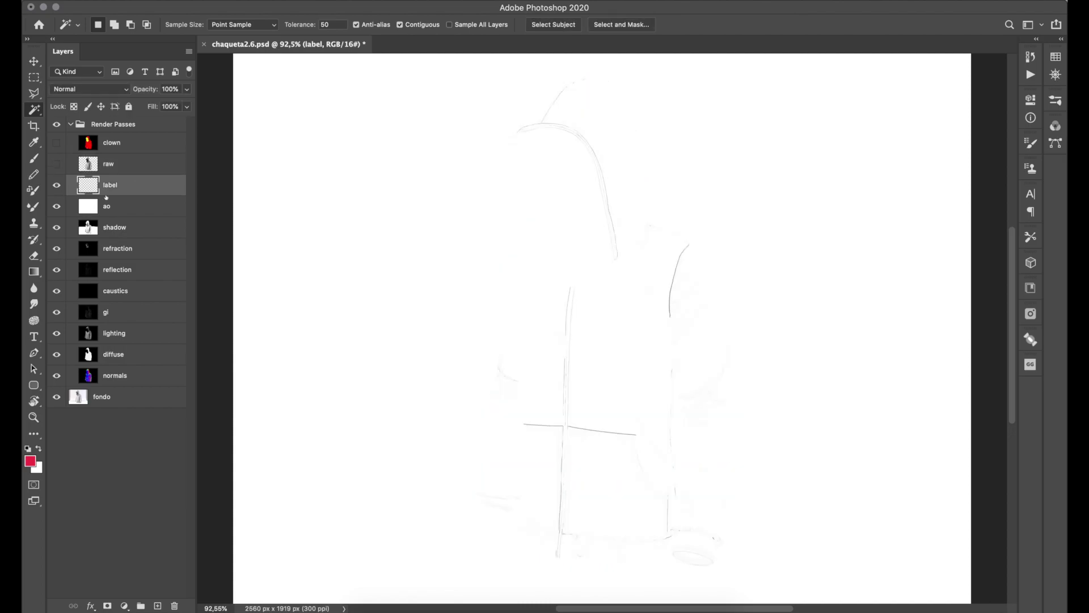
pyautogui.press('Delete')
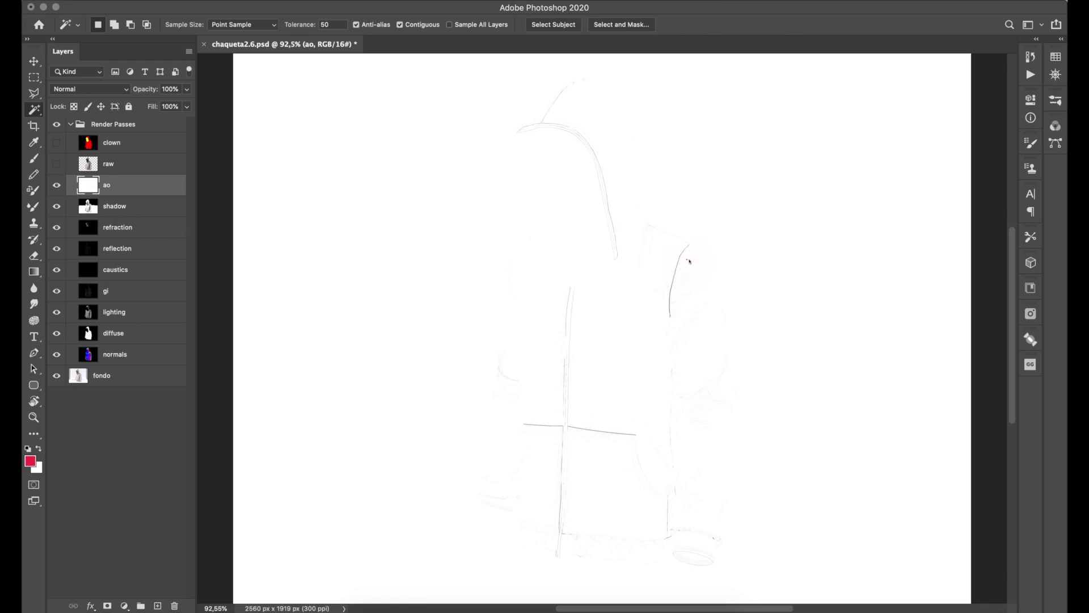
pyautogui.moveTo(691, 238); pyautogui.dragTo(671, 279)
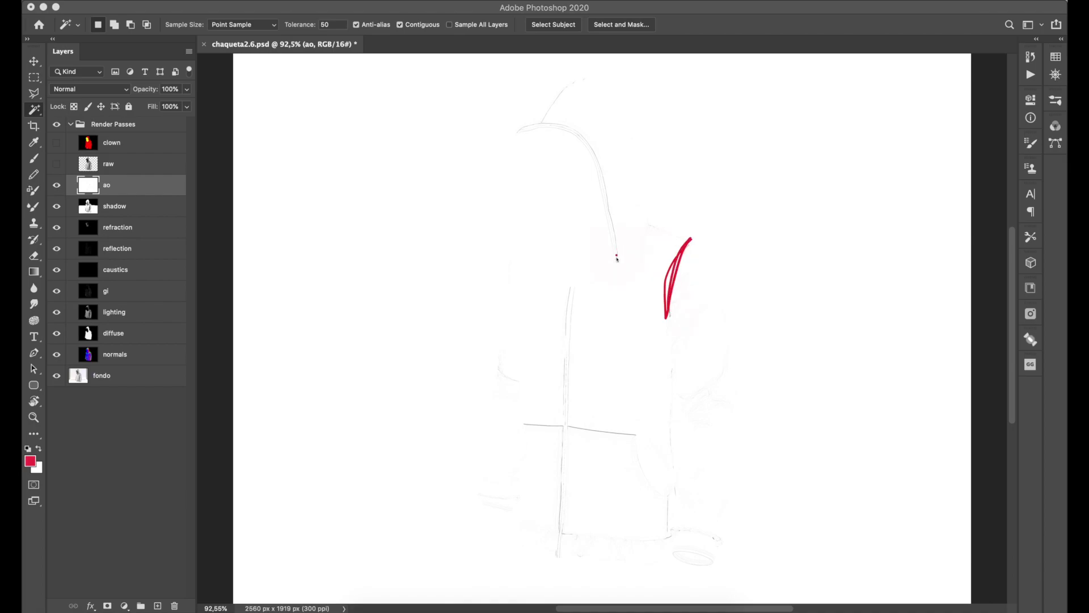
pyautogui.moveTo(617, 258)
pyautogui.mouseDown()
pyautogui.moveTo(592, 146)
pyautogui.moveTo(517, 126)
pyautogui.mouseUp()
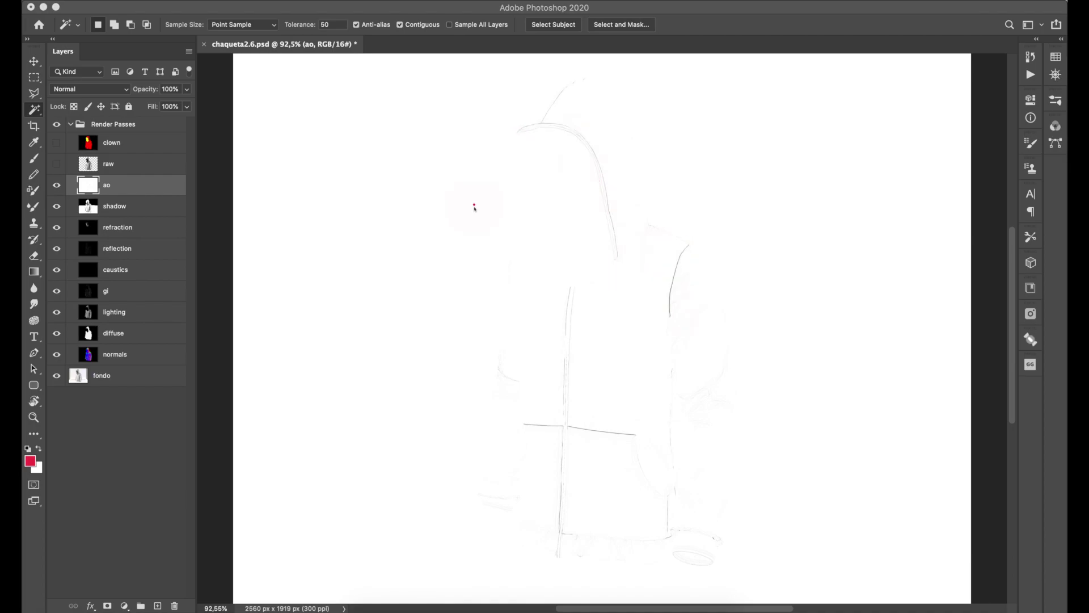
# Step: Hide the ao, shadow, refraction and reflection passes, and delete the empty caustics layer
pyautogui.click(56, 187)
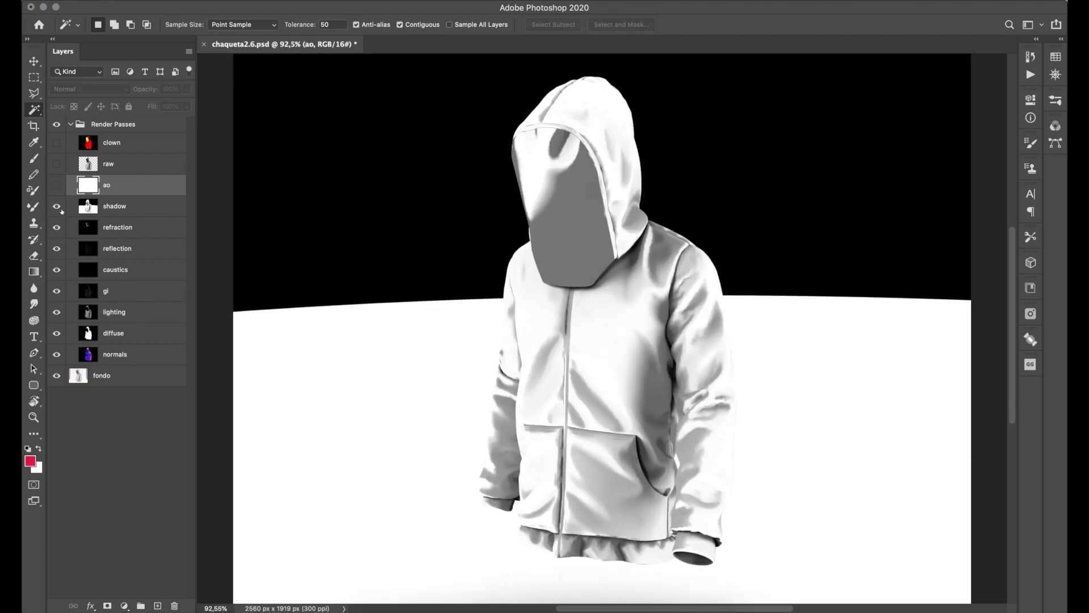
pyautogui.click(57, 206)
pyautogui.click(56, 227)
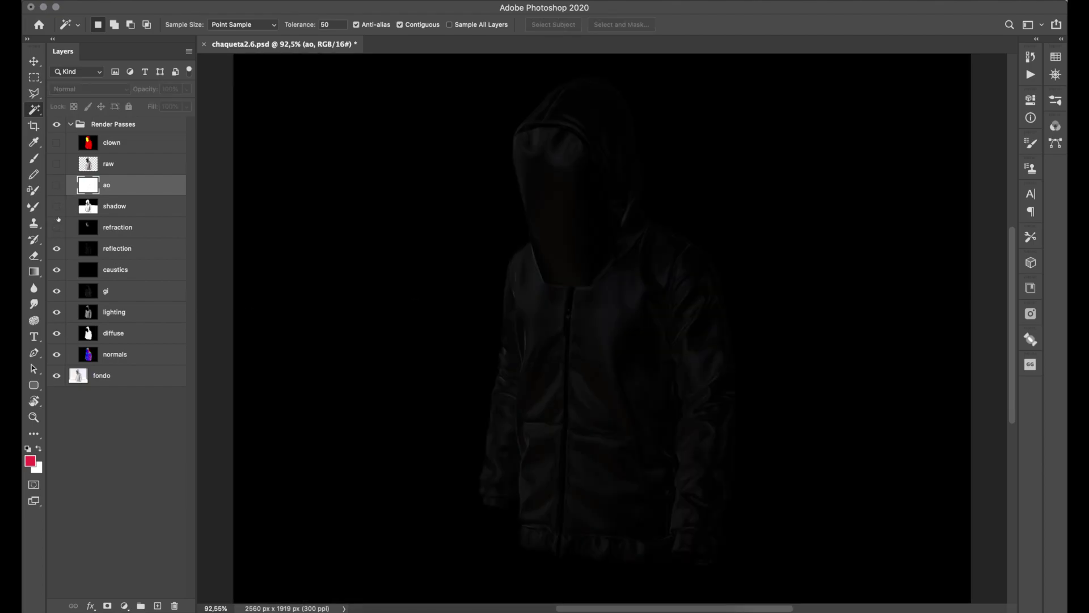
pyautogui.click(57, 227)
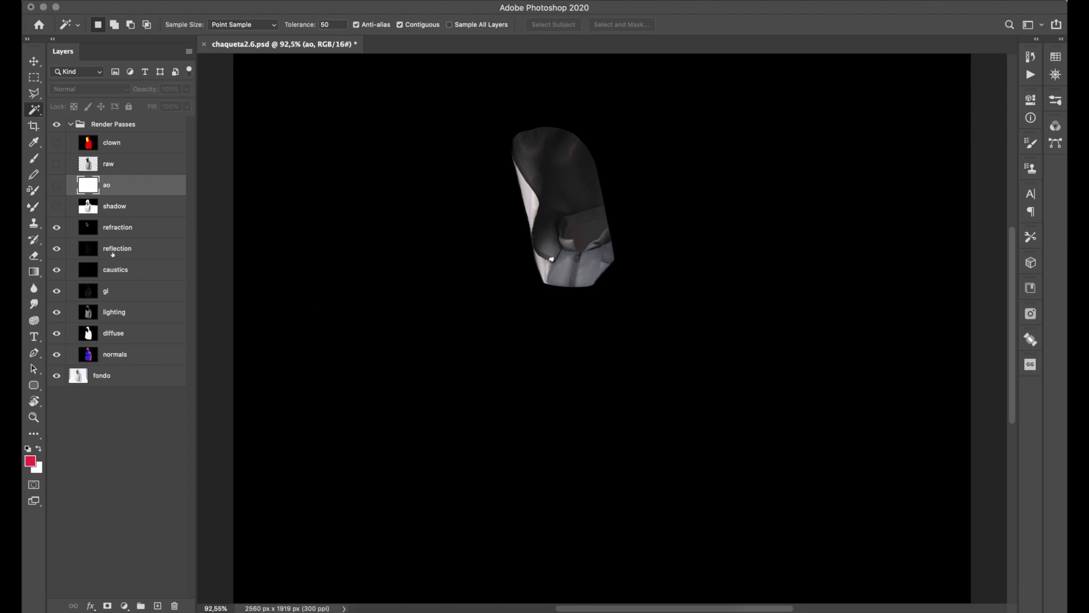
pyautogui.click(57, 229)
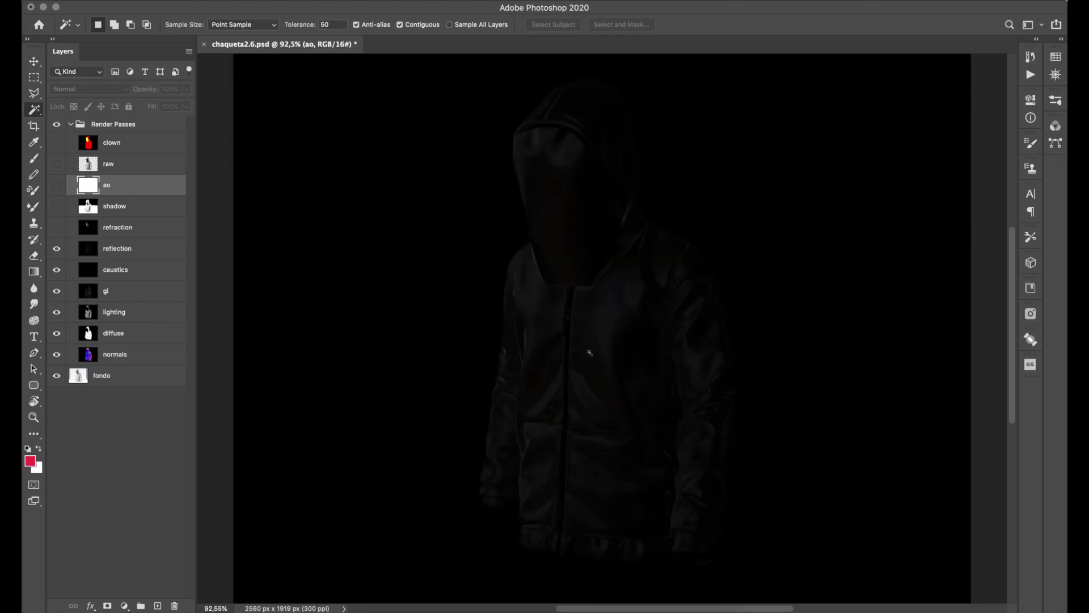
pyautogui.click(57, 249)
pyautogui.click(125, 271)
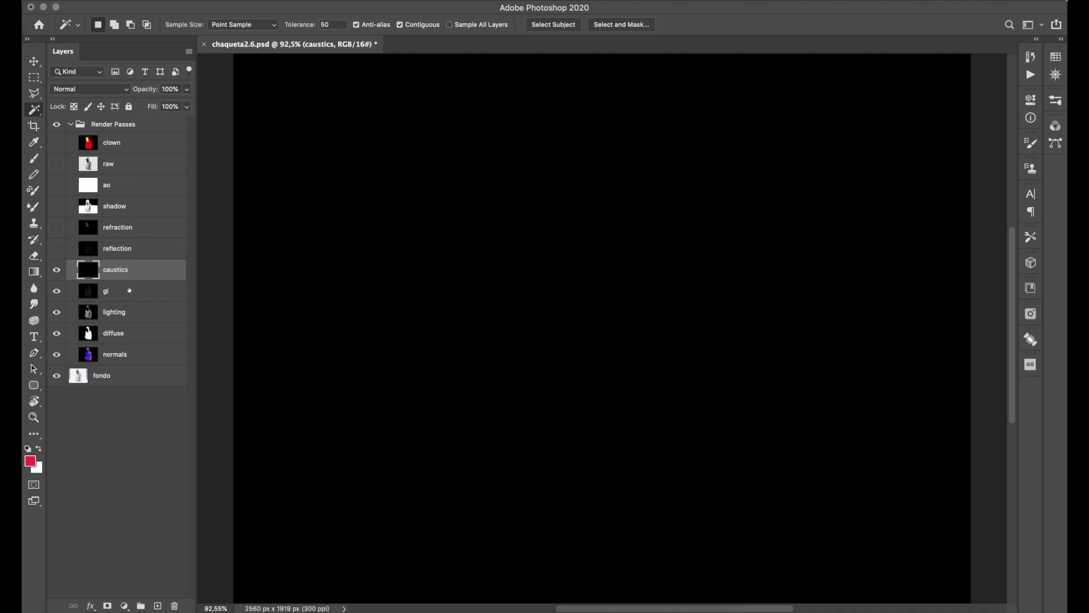
pyautogui.press('Delete')
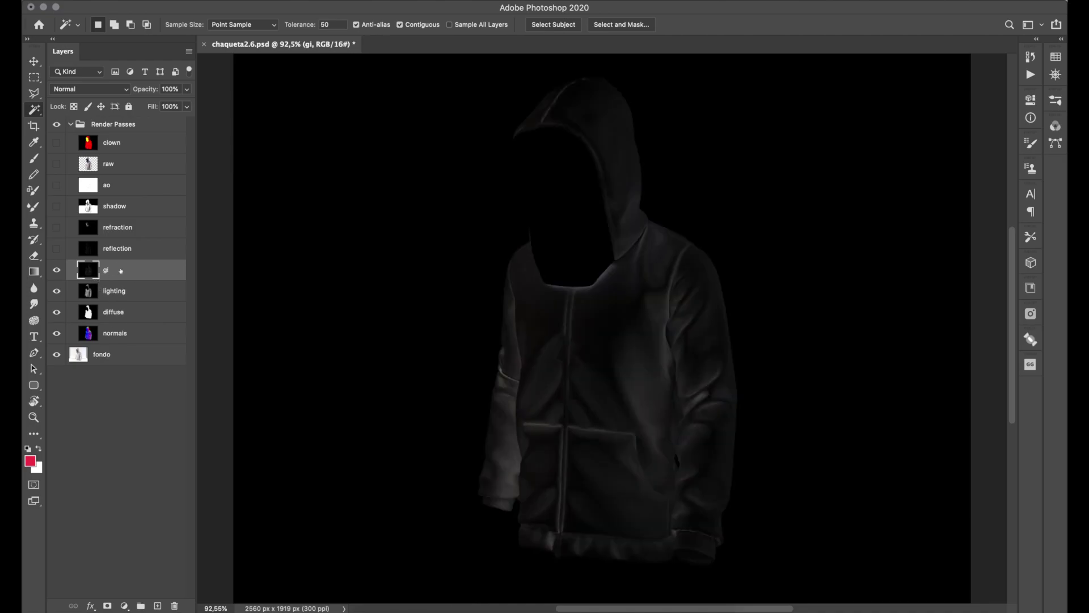
# Step: Hide the gi, lighting, diffuse and normals passes, restore all passes, then hide the group
pyautogui.click(57, 270)
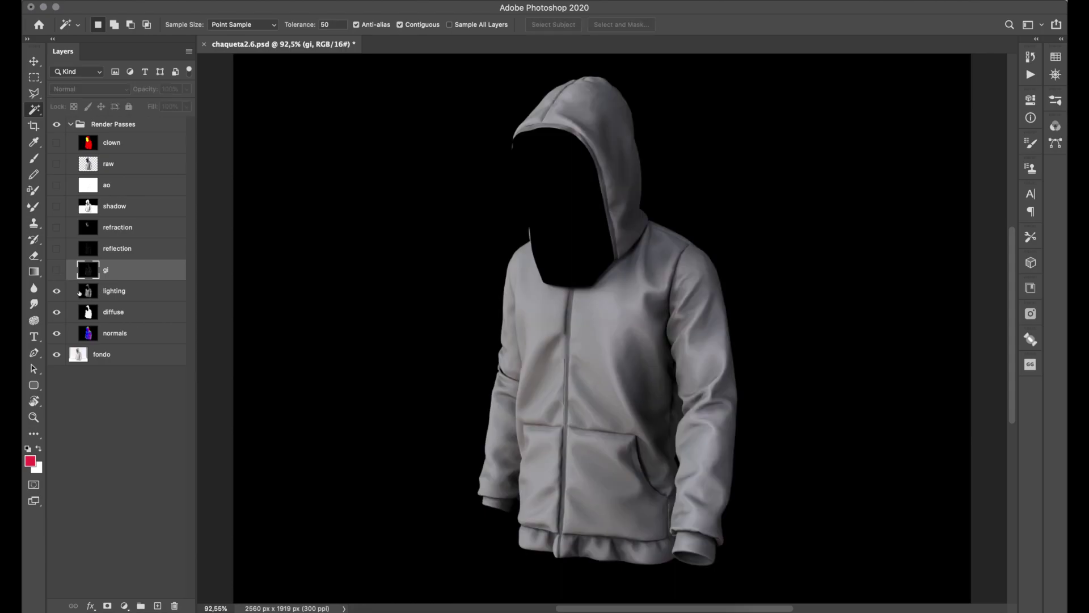
pyautogui.click(57, 291)
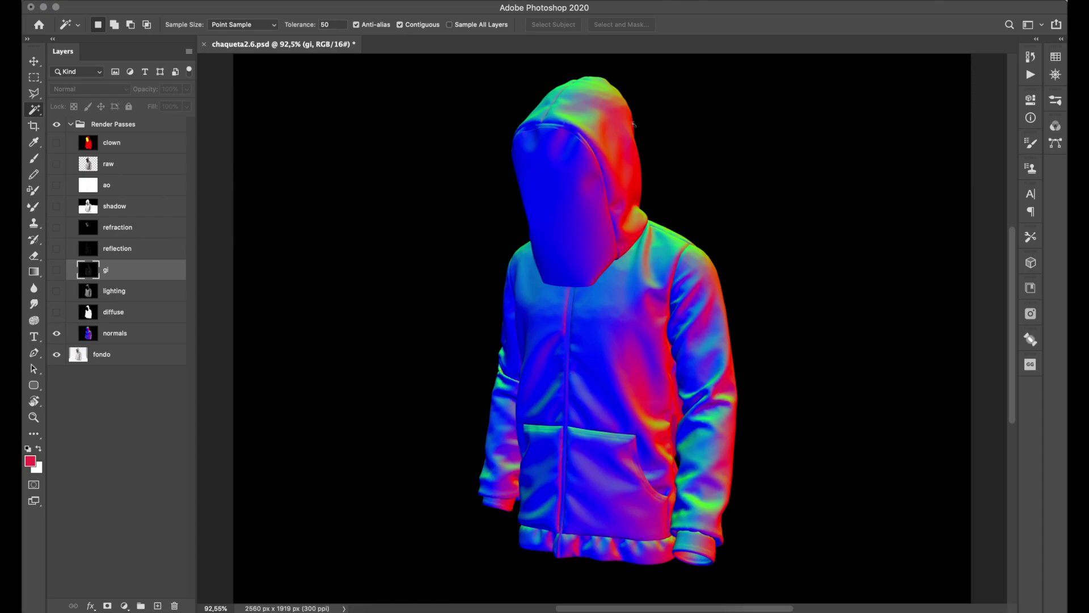
pyautogui.click(57, 333)
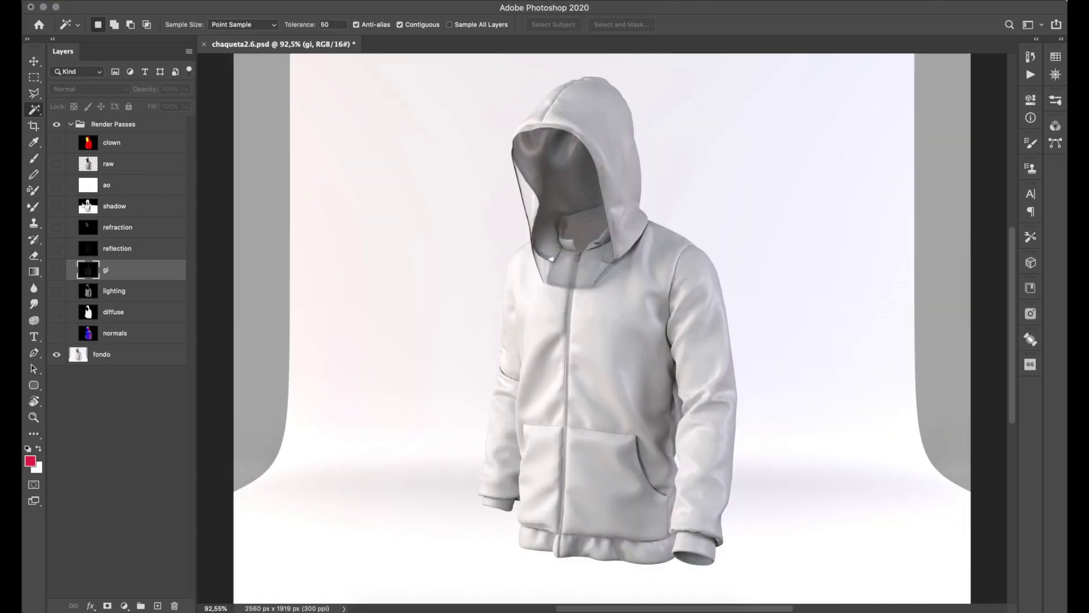
pyautogui.click(57, 124)
pyautogui.click(56, 124)
pyautogui.moveTo(57, 142); pyautogui.dragTo(57, 185)
pyautogui.moveTo(56, 333); pyautogui.dragTo(64, 232)
pyautogui.click(57, 205)
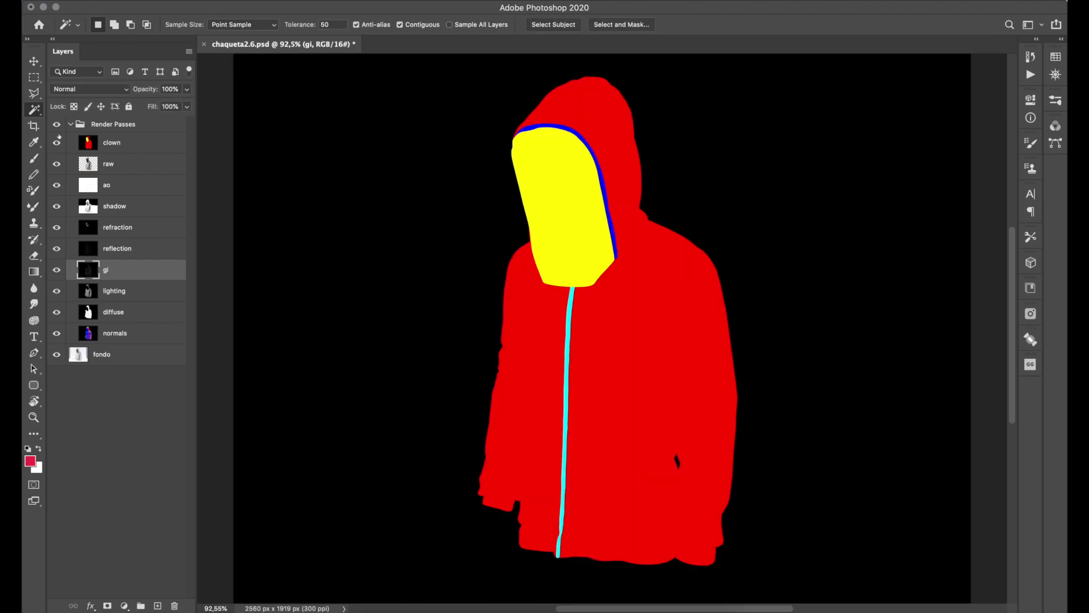
pyautogui.click(56, 124)
# Step: Duplicate the fondo layer
pyautogui.click(75, 124)
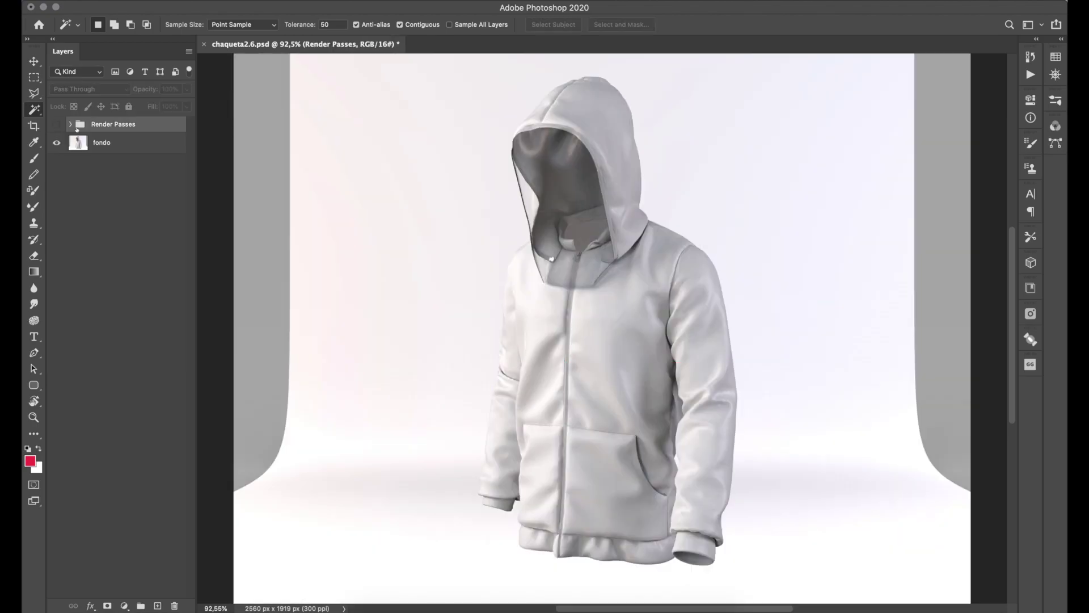
pyautogui.click(111, 143)
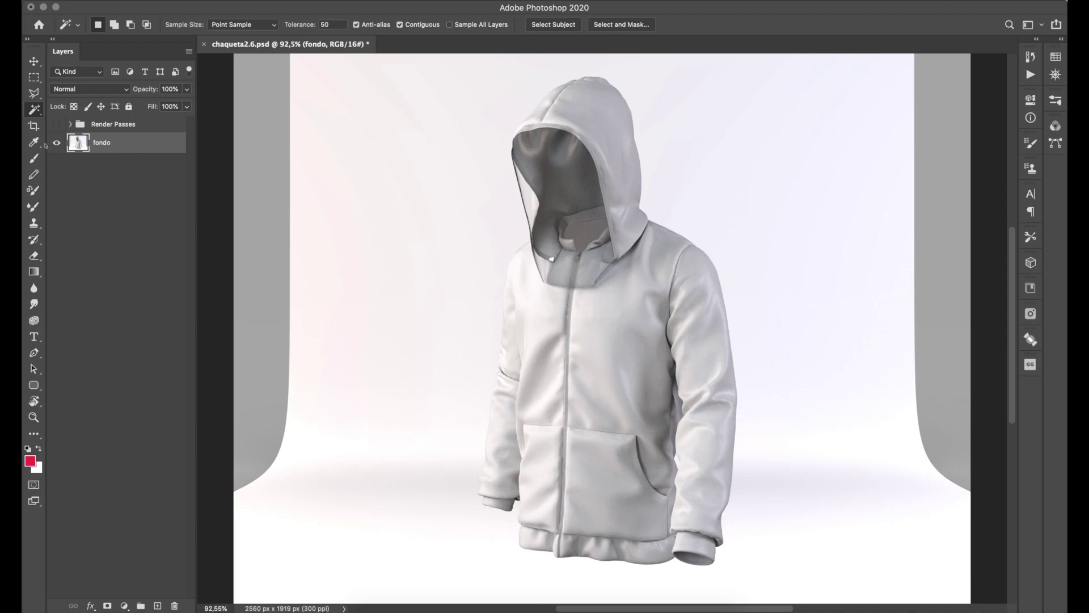
pyautogui.press('super+j')
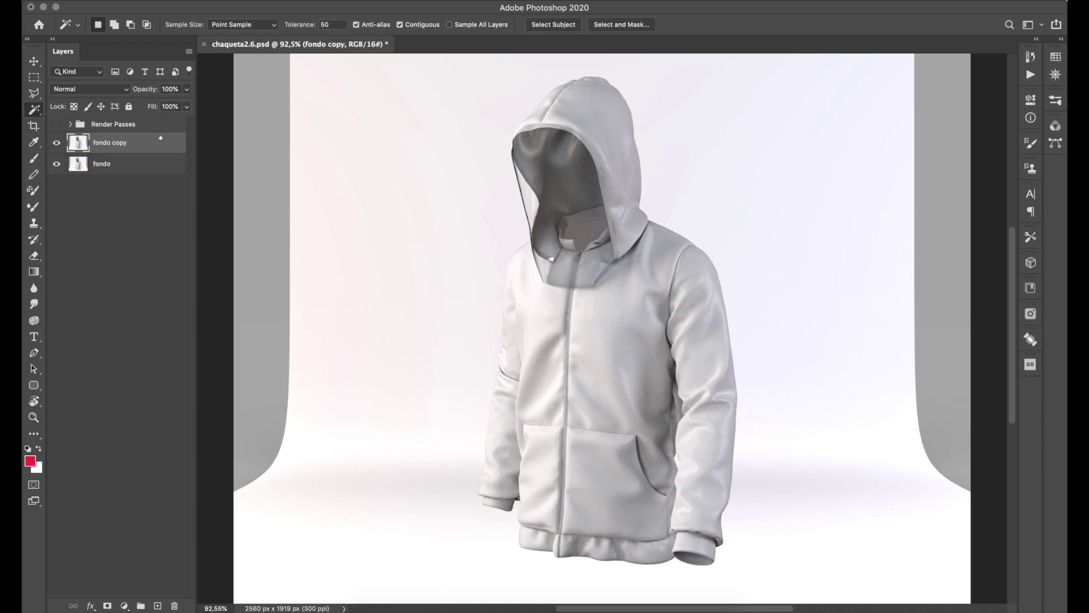
# Step: Select the jacket by magic-wanding the clown pass's black background and inverting the selection
pyautogui.click(69, 125)
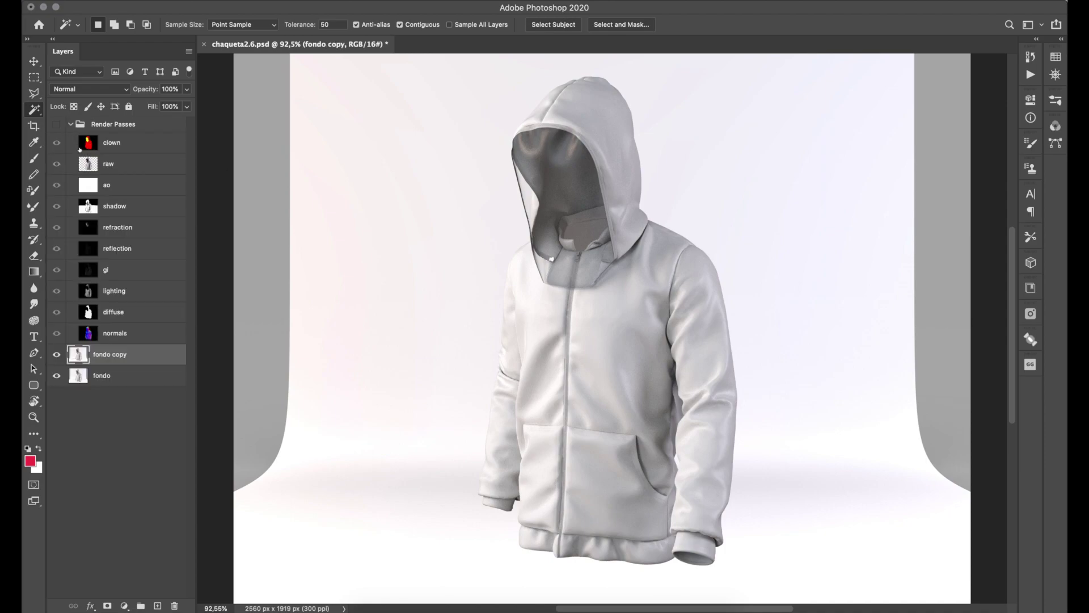
pyautogui.click(56, 125)
pyautogui.click(124, 149)
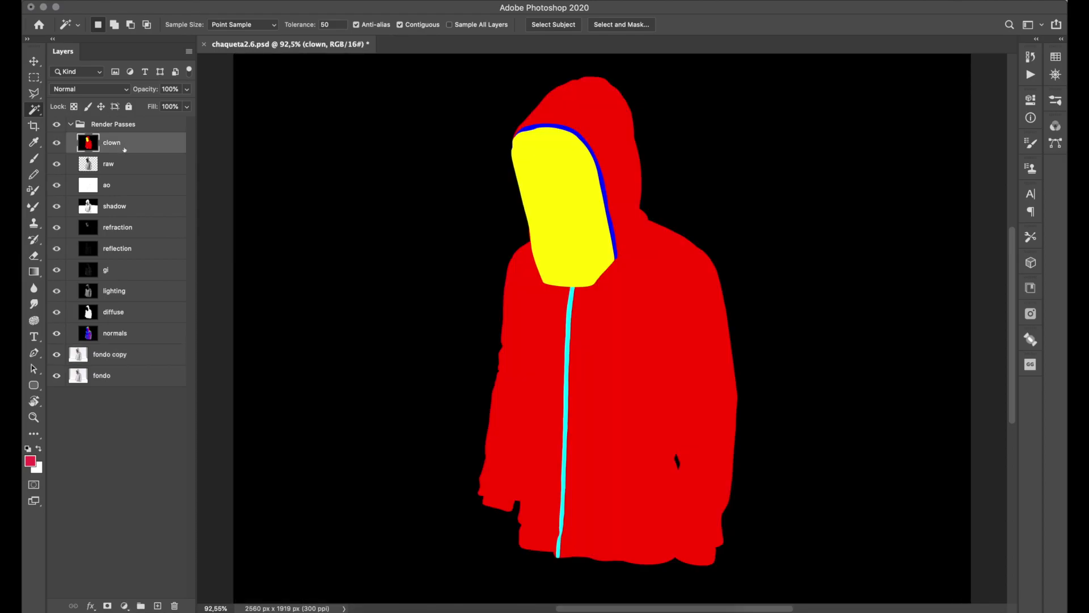
pyautogui.click(460, 227)
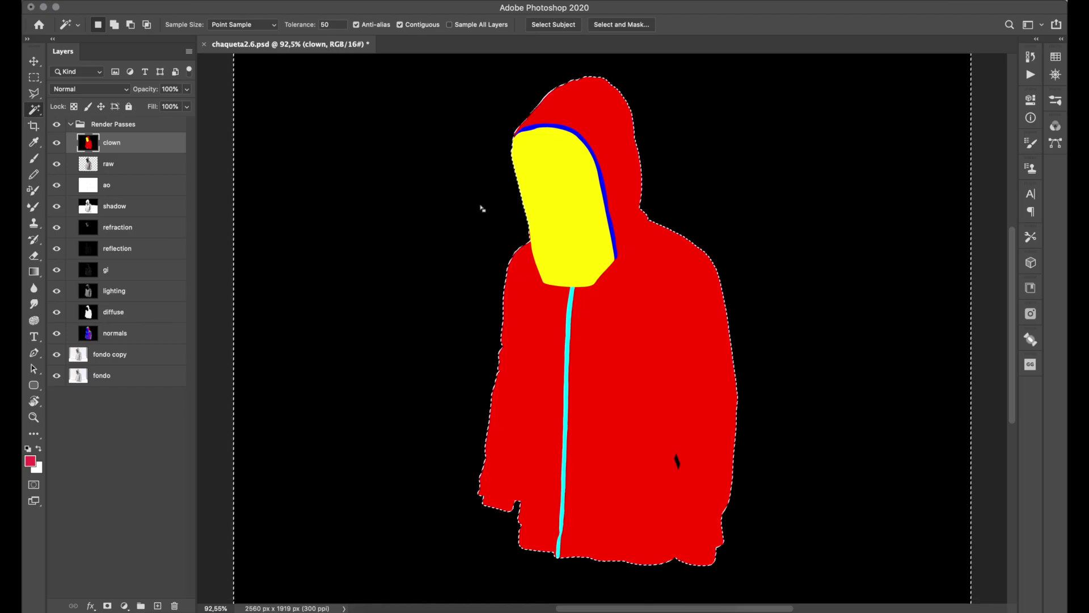
pyautogui.hotkey('ctrl', 'shift', 'i')
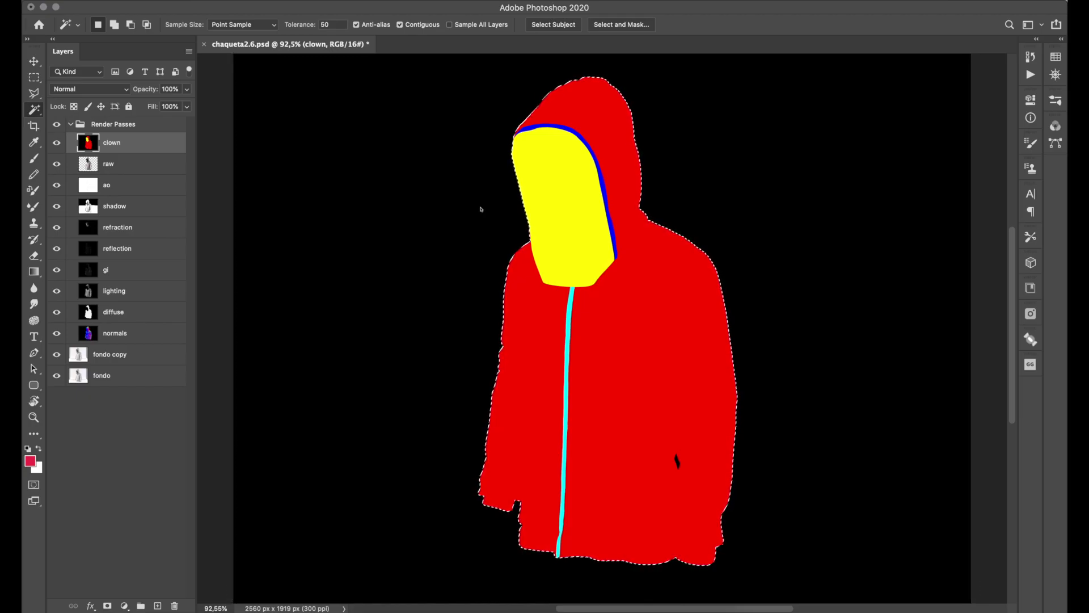
# Step: Feather the jacket selection by 0,3 pixels
pyautogui.click(278, 2)
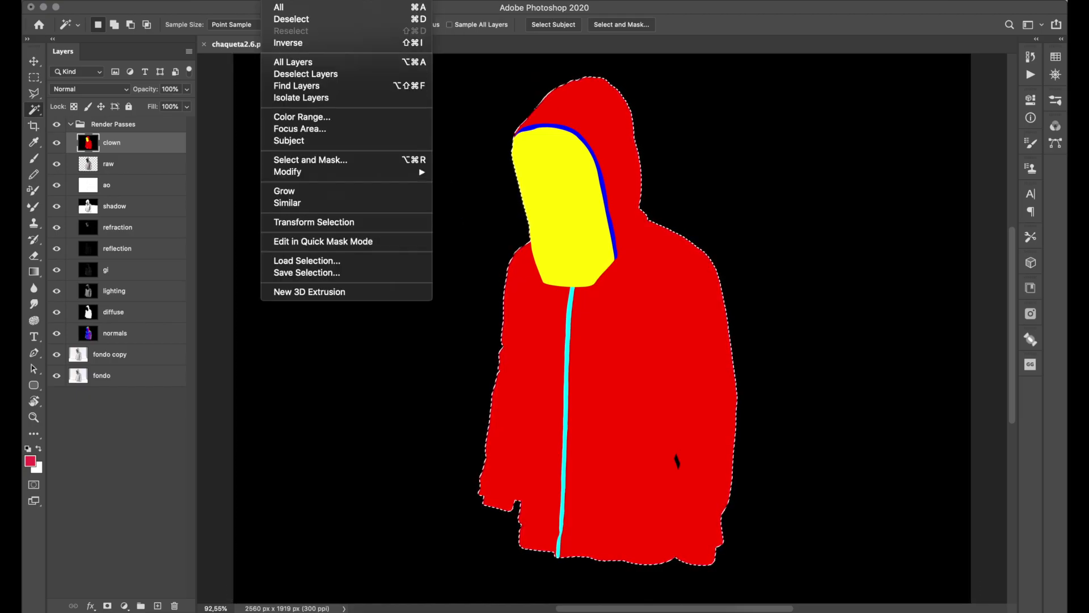
pyautogui.moveTo(288, 171)
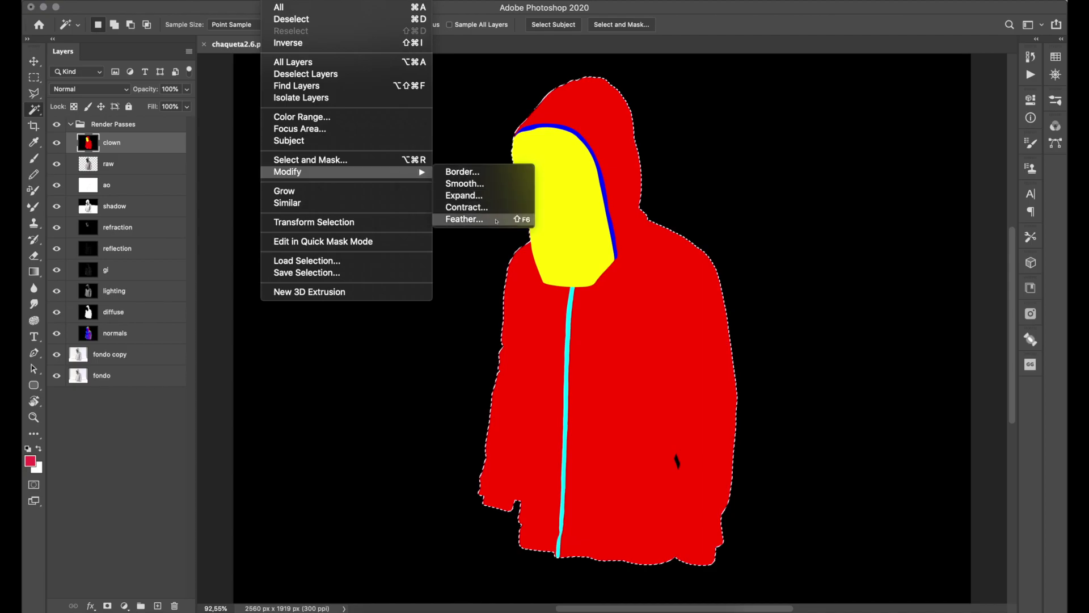
pyautogui.click(476, 219)
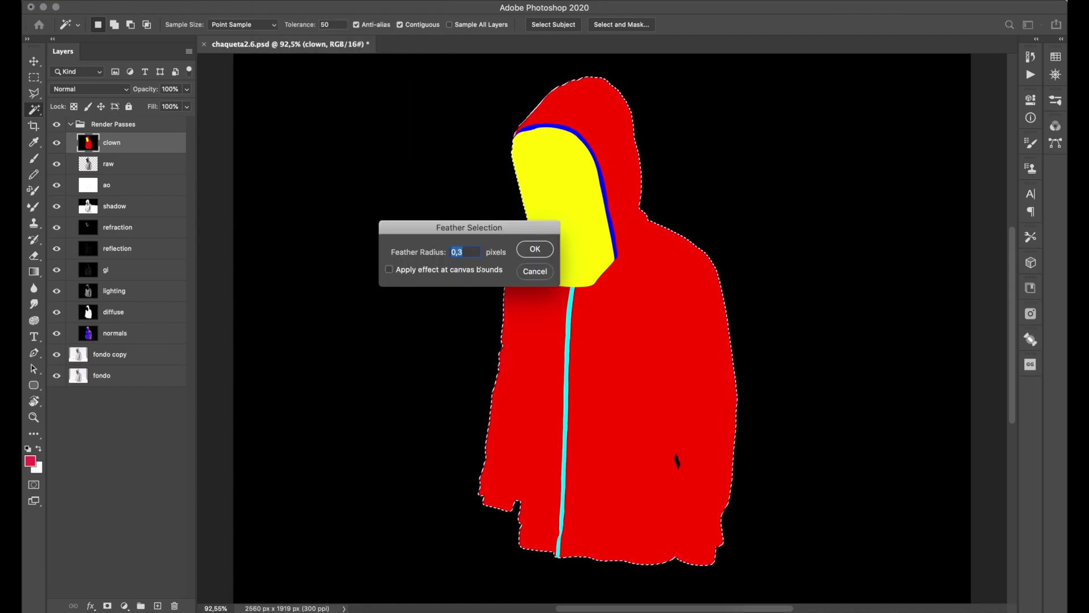
pyautogui.moveTo(501, 232); pyautogui.dragTo(412, 189)
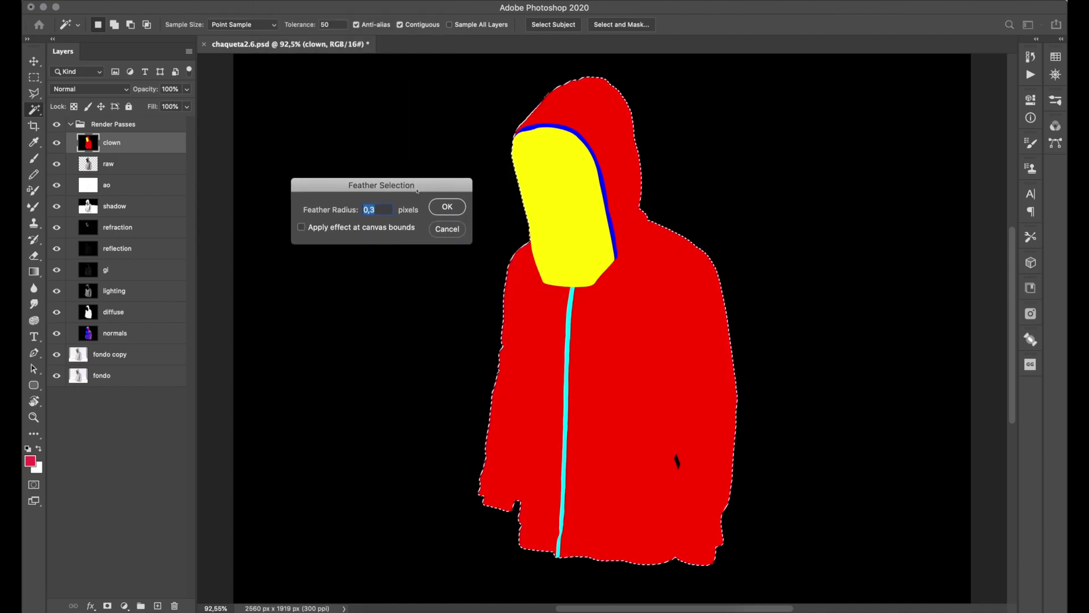
pyautogui.click(452, 209)
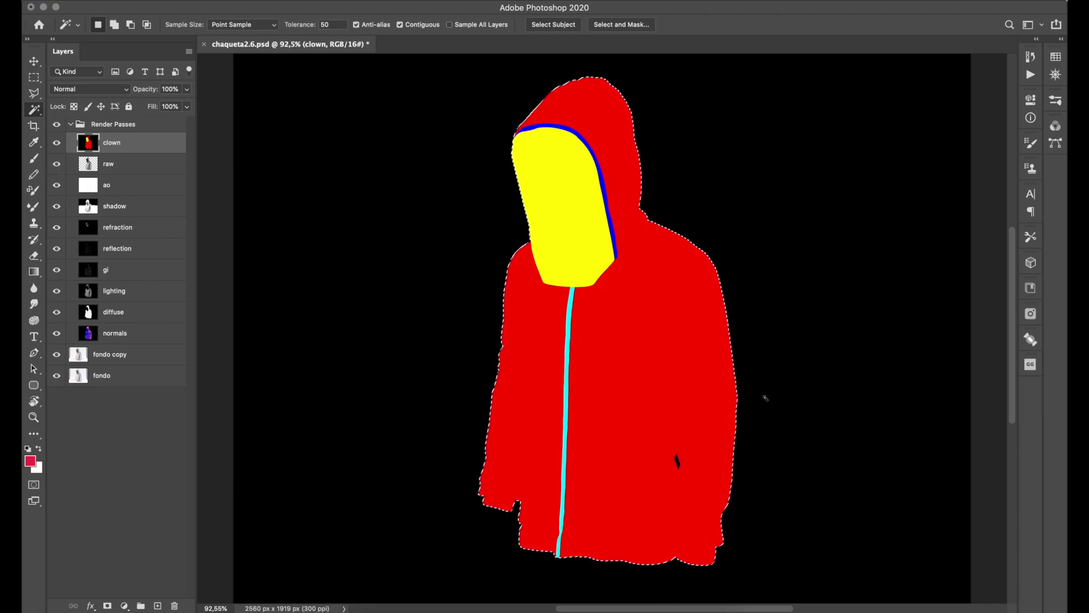
# Step: Zoom into the jacket's lower front and remove the small black diamond from the selection
pyautogui.hotkey('ctrl', 'd')
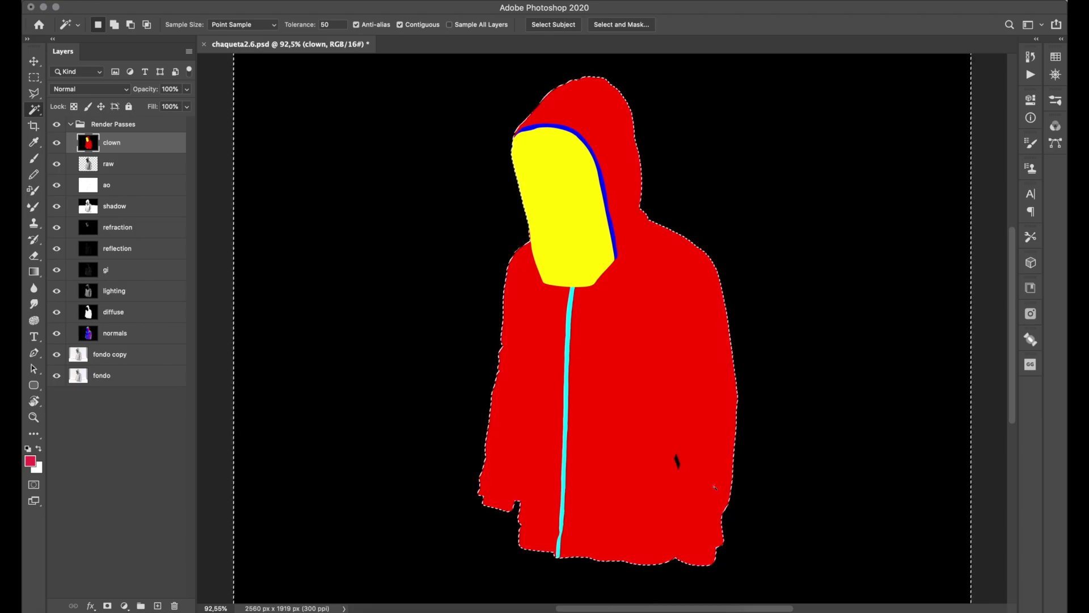
pyautogui.press('z')
pyautogui.click(684, 483)
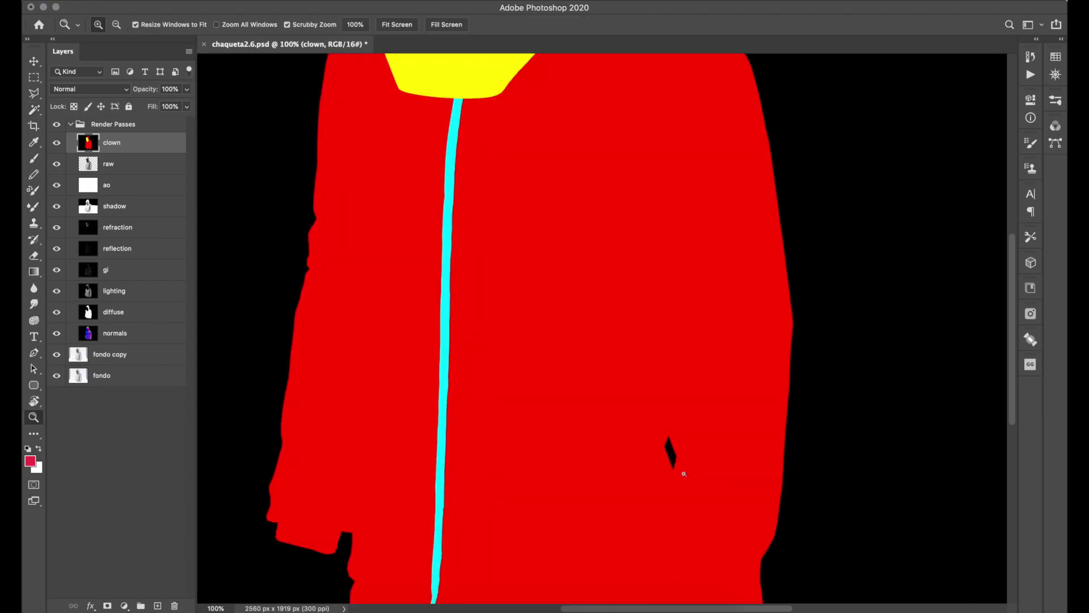
pyautogui.press('v')
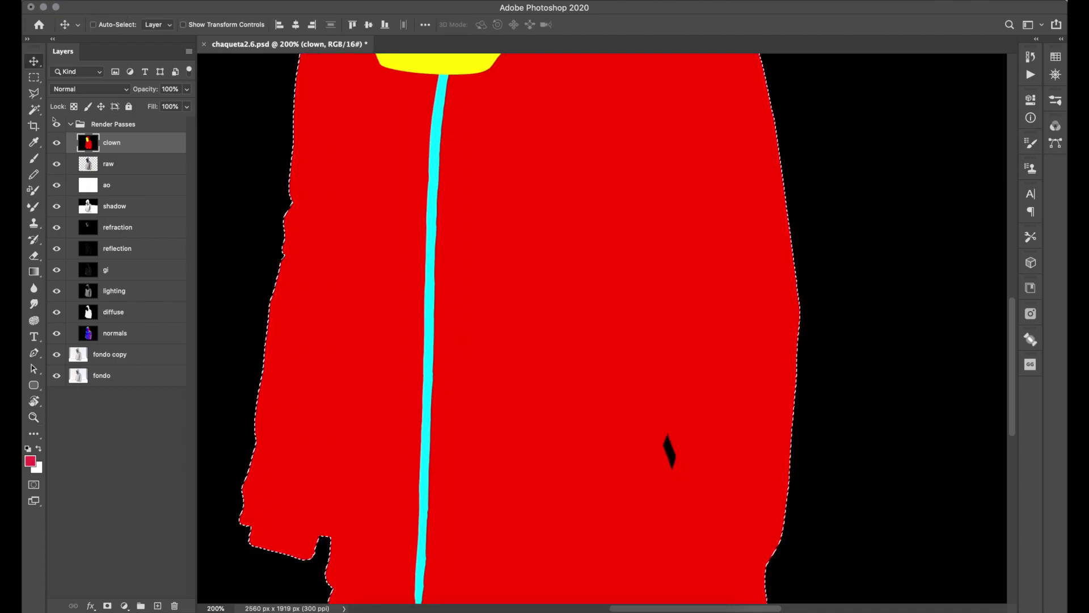
pyautogui.press('w')
pyautogui.keyDown('alt'); pyautogui.click(669, 451); pyautogui.keyUp('alt')
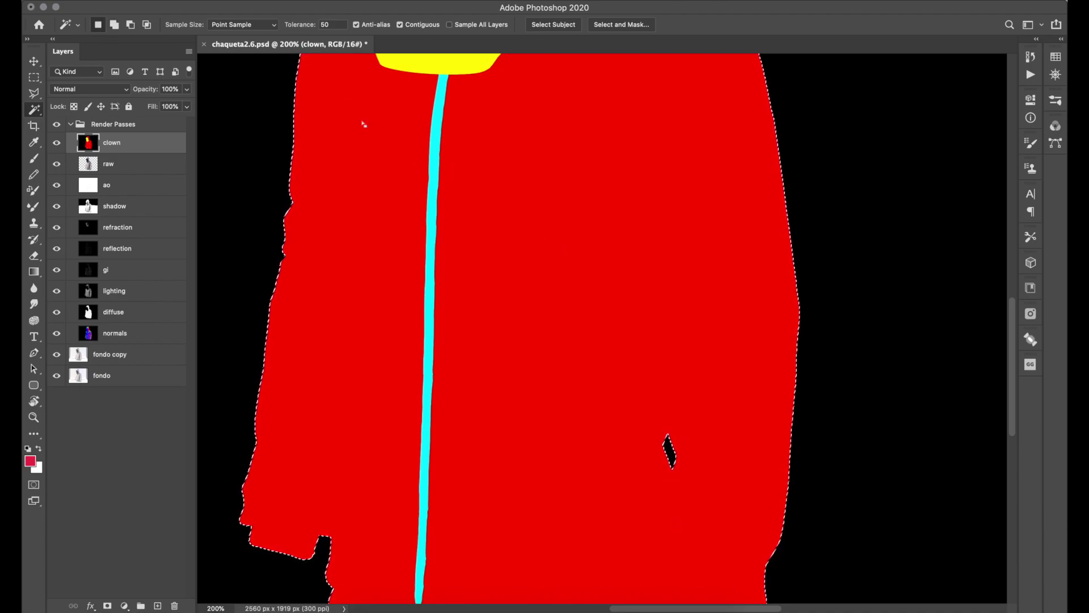
# Step: Re-apply the 0,3-pixel feather to the selection and zoom out to the whole hoodie
pyautogui.click(322, 2)
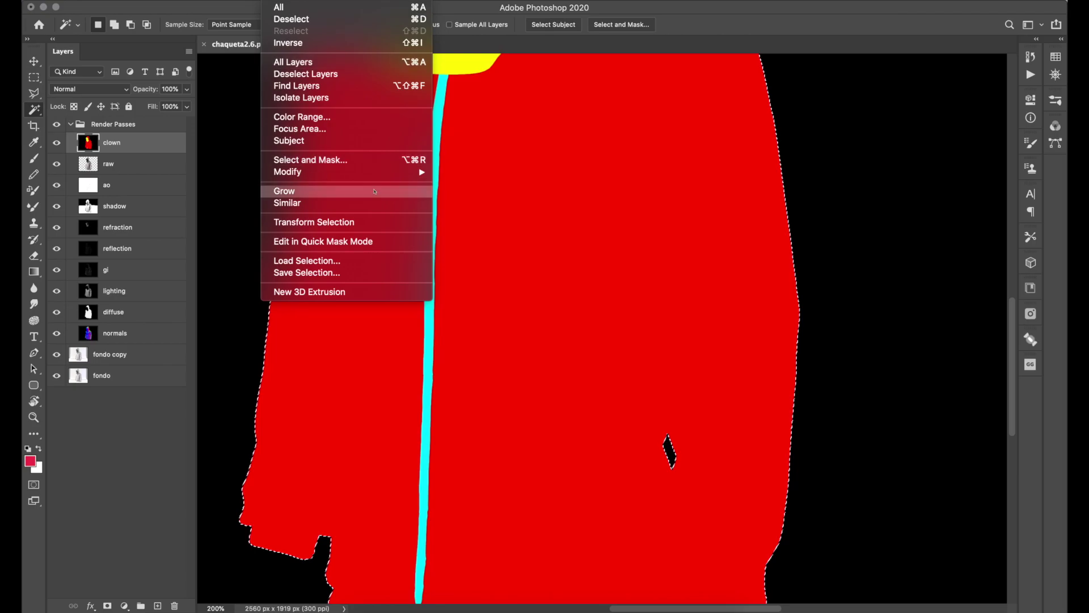
pyautogui.click(505, 221)
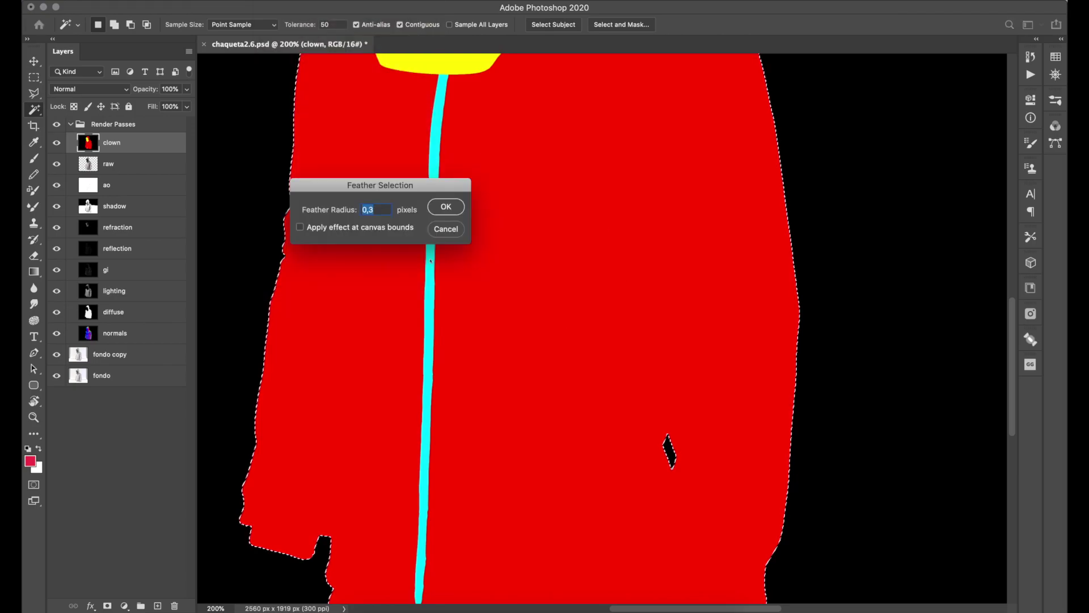
pyautogui.click(446, 206)
pyautogui.scroll(5, 463, 201)
pyautogui.hscroll(-3, 463, 201)
pyautogui.keyDown('alt'); pyautogui.scroll(-5, 463, 200); pyautogui.keyUp('alt')
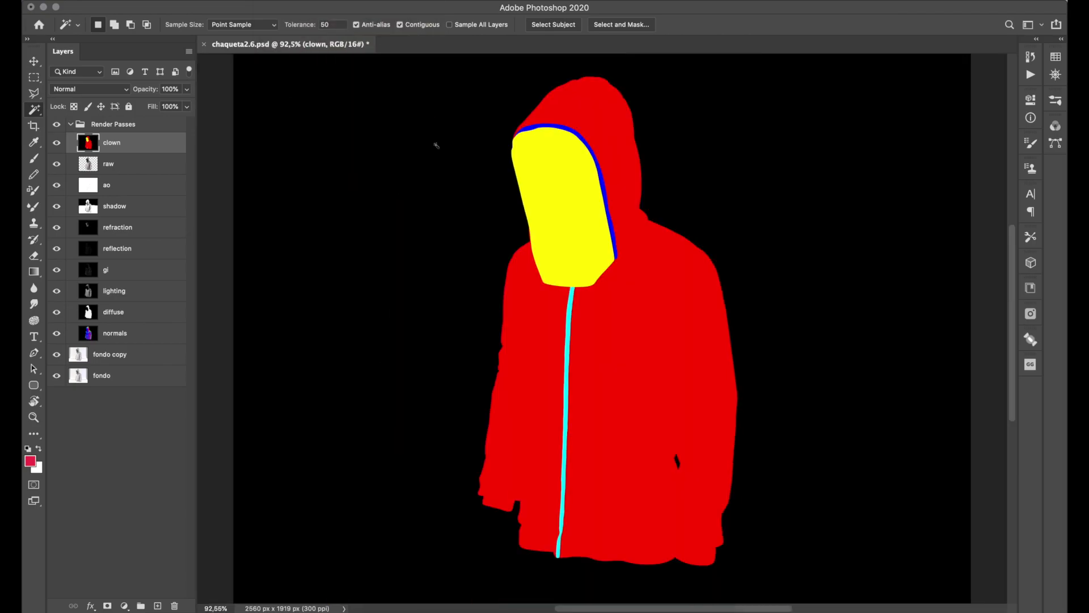
# Step: Mask fondo copy to the jacket selection, hiding Render Passes and fondo to show it on transparency
pyautogui.click(119, 356)
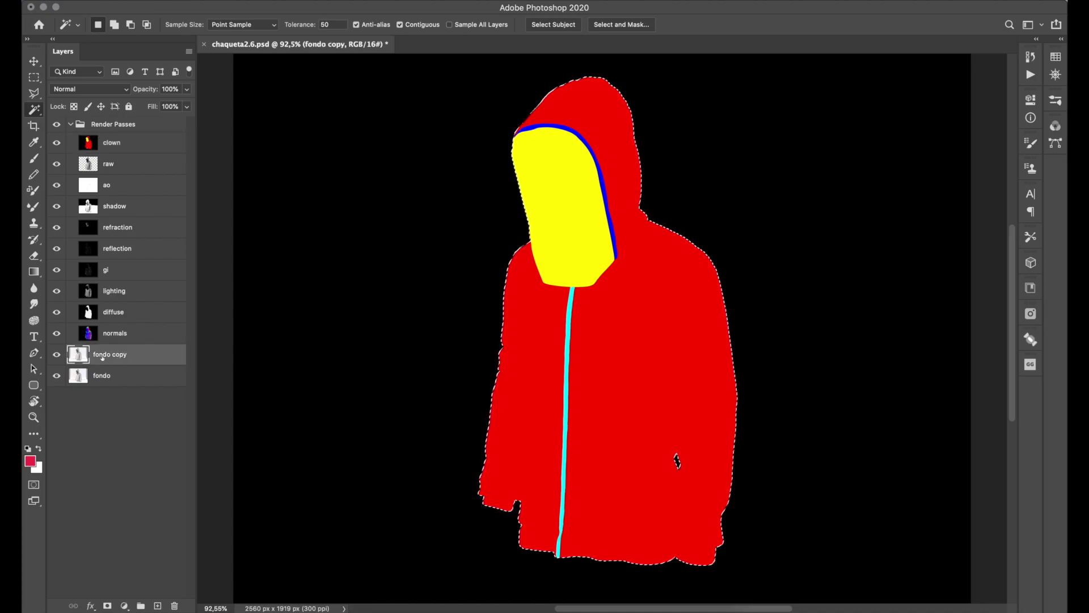
pyautogui.click(107, 605)
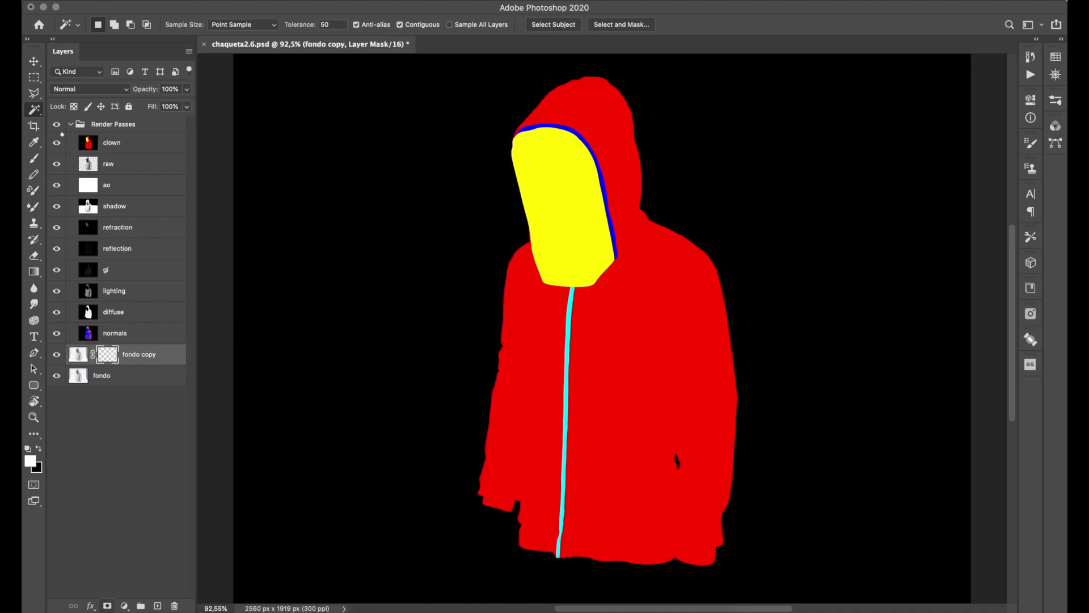
pyautogui.click(57, 124)
pyautogui.click(56, 375)
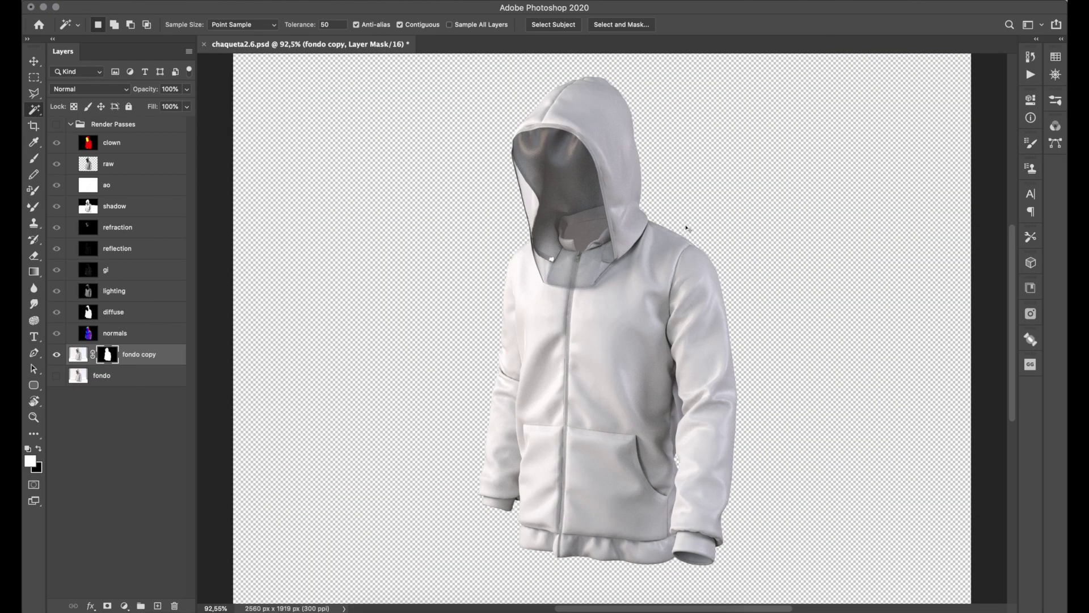
pyautogui.press('z')
pyautogui.keyDown('alt'); pyautogui.click(570, 293); pyautogui.keyUp('alt')
pyautogui.click(570, 293)
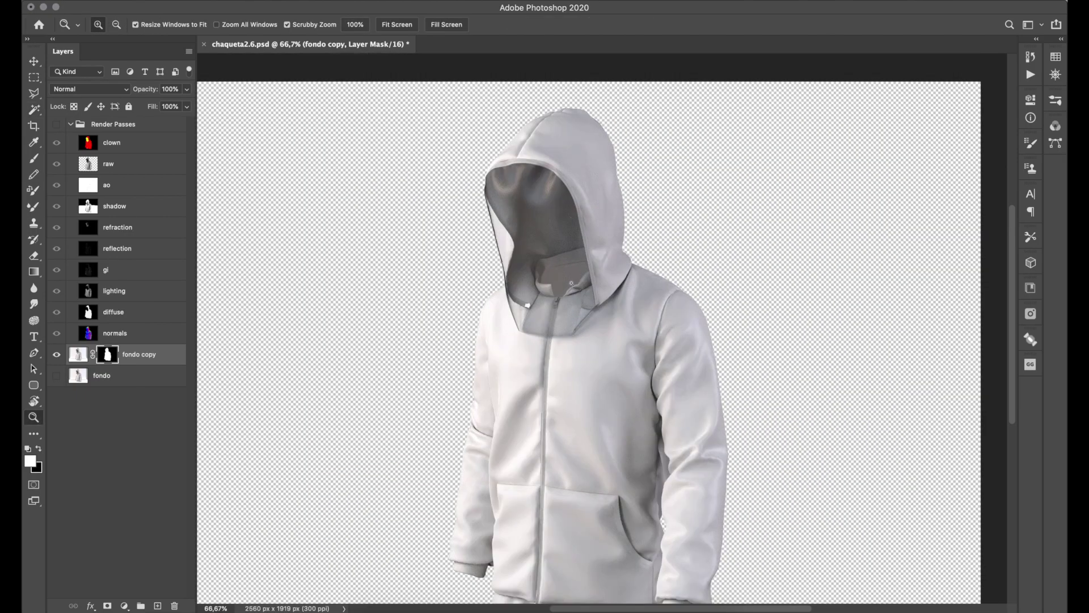
pyautogui.moveTo(622, 311); pyautogui.dragTo(601, 311)
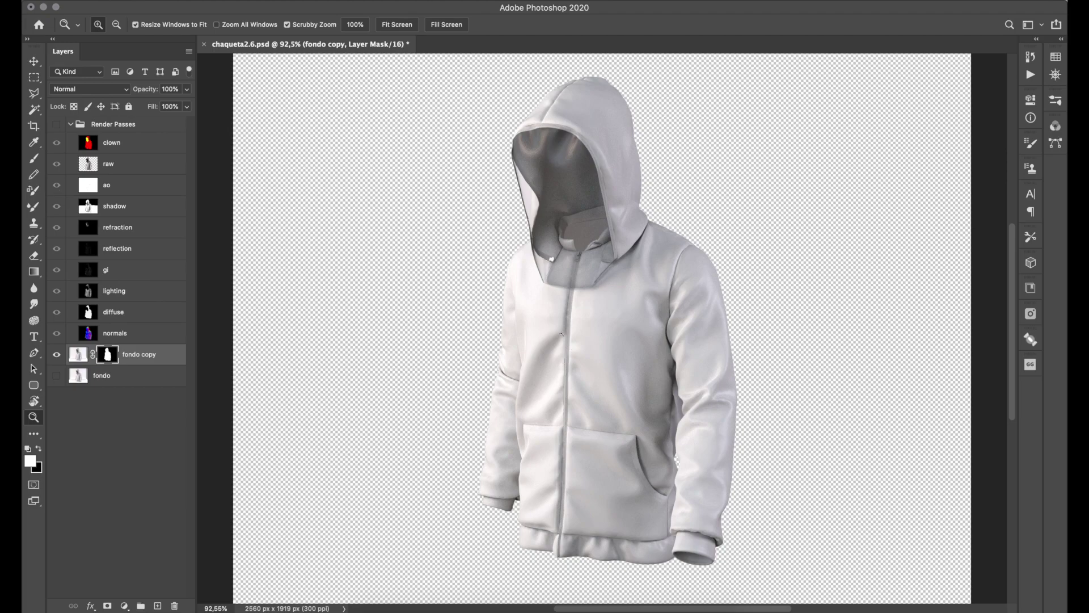
pyautogui.click(91, 380)
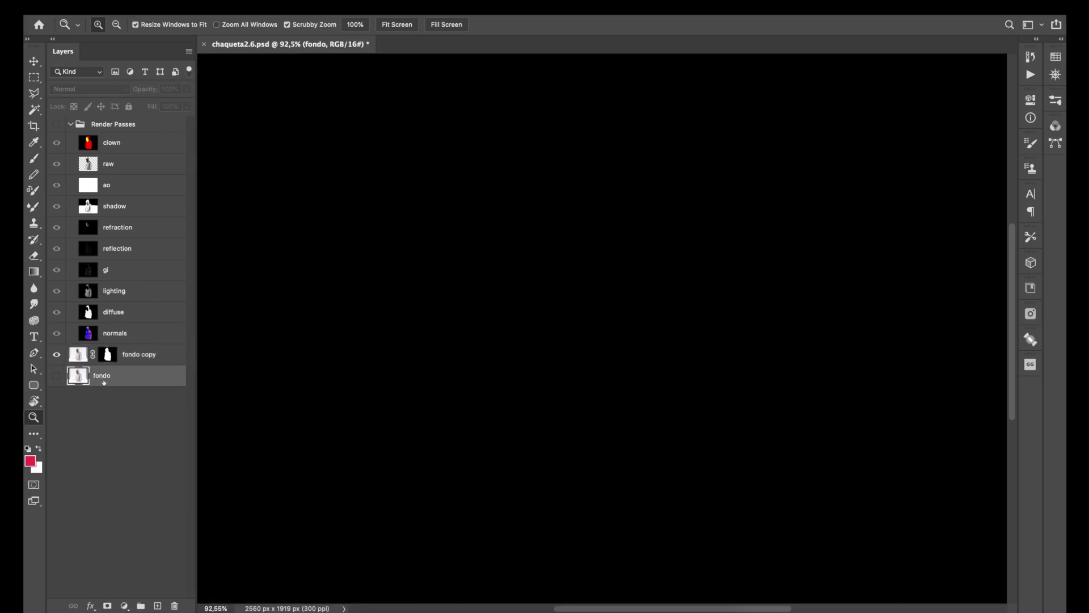
# Step: Add a Gradient Fill layer using the dark blue preset from the Blues folder
pyautogui.click(124, 606)
pyautogui.click(145, 379)
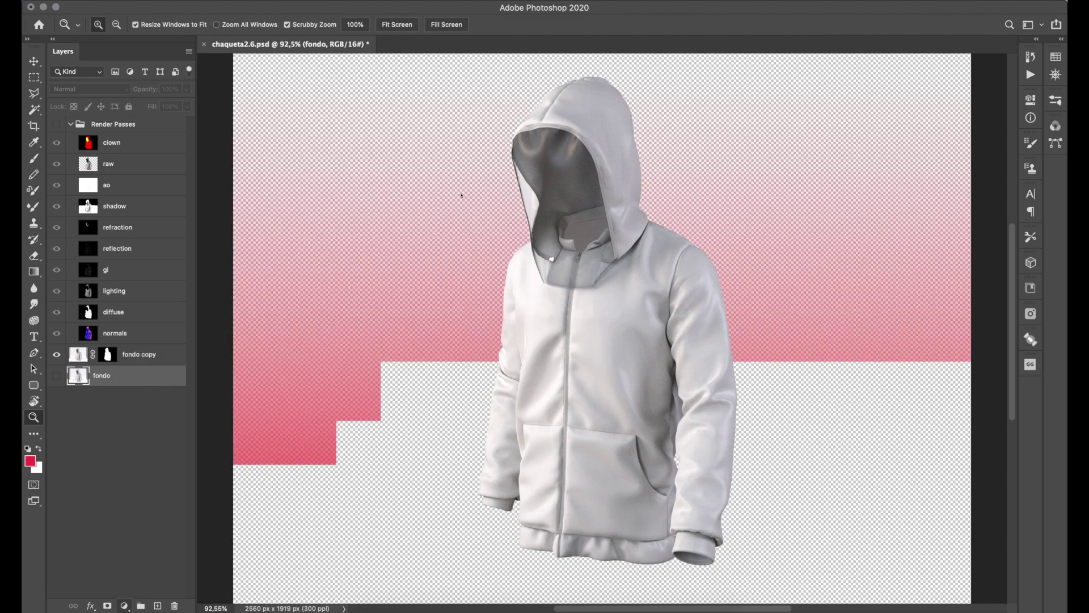
pyautogui.click(245, 172)
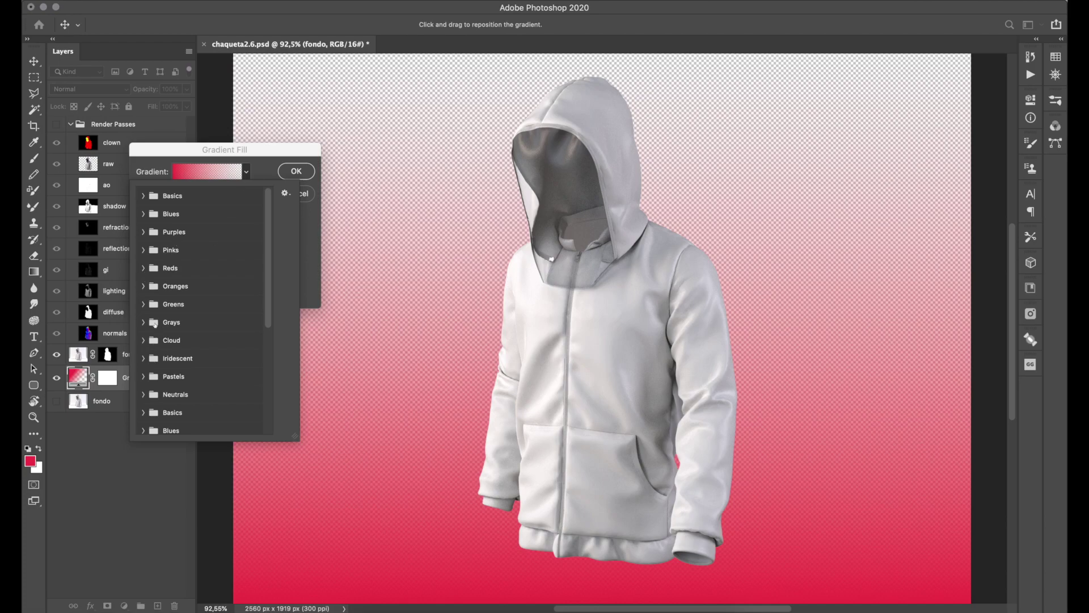
pyautogui.click(145, 323)
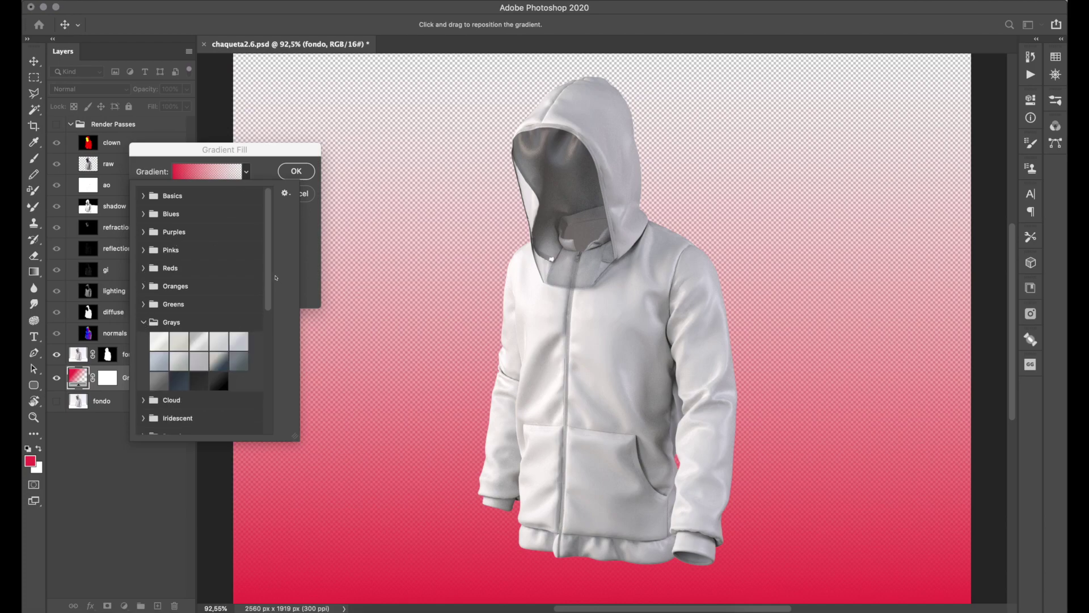
pyautogui.scroll(-5, 199, 307)
pyautogui.scroll(-2, 170, 306)
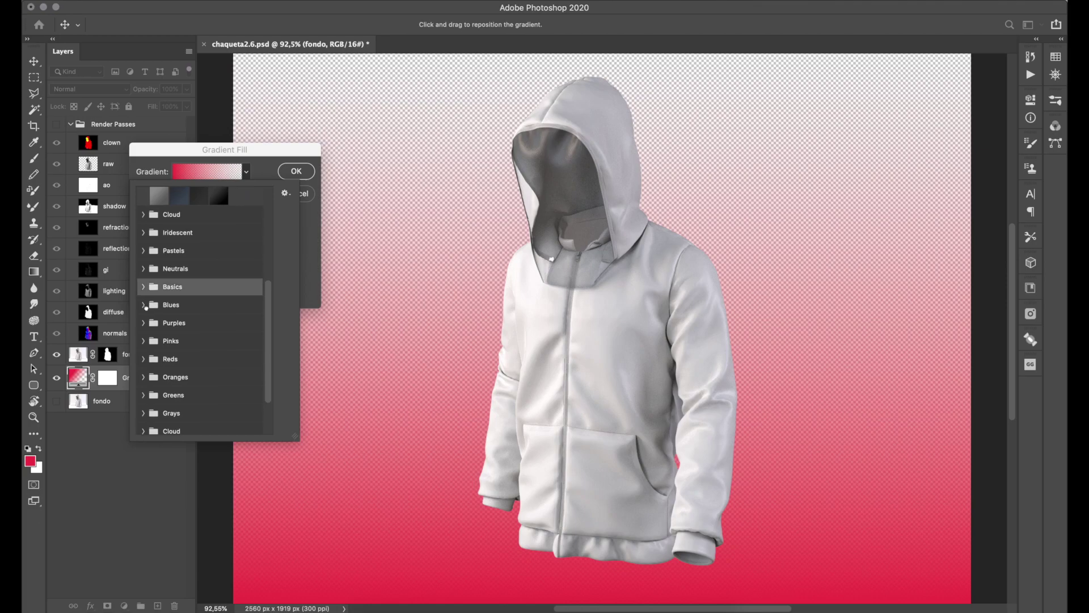
pyautogui.click(144, 305)
pyautogui.click(238, 427)
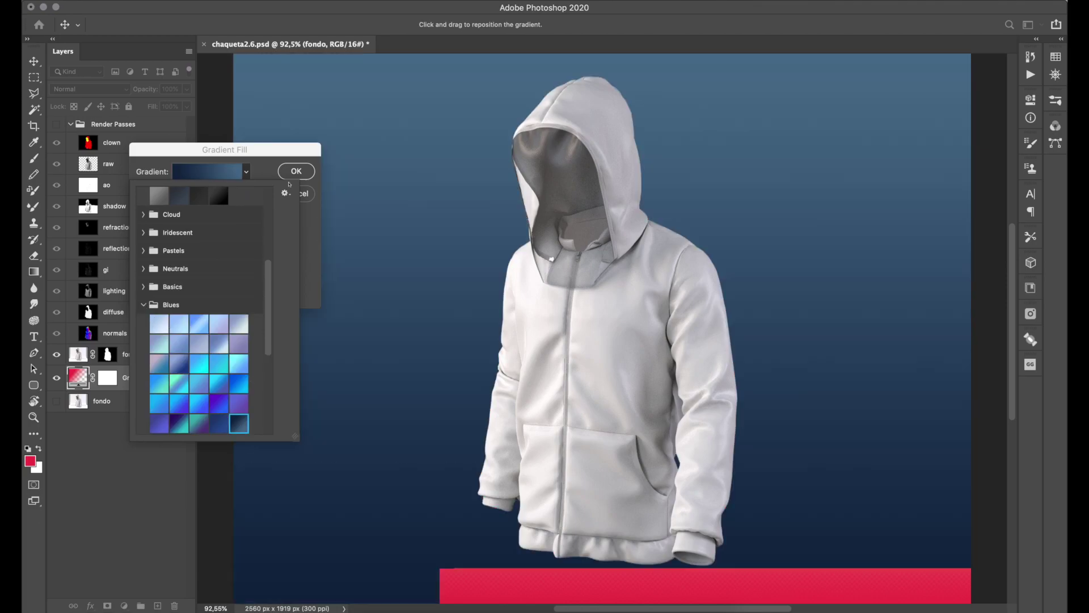
pyautogui.click(301, 183)
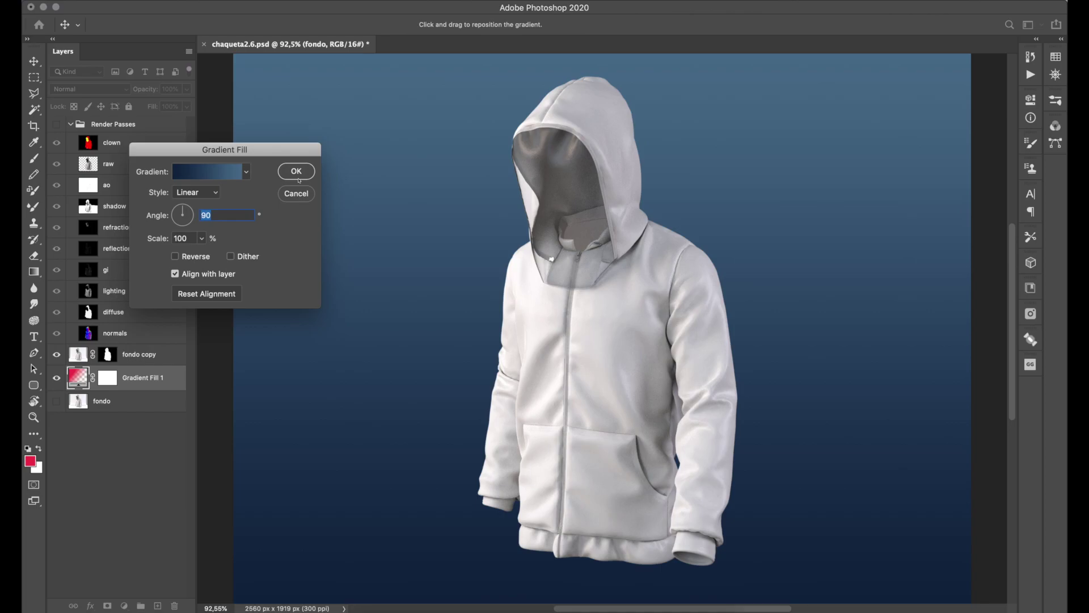
pyautogui.click(296, 172)
# Step: Test-shift the fondo copy hoodie rightward, undo the move, and hide Gradient Fill 1
pyautogui.press('z')
pyautogui.click(287, 173)
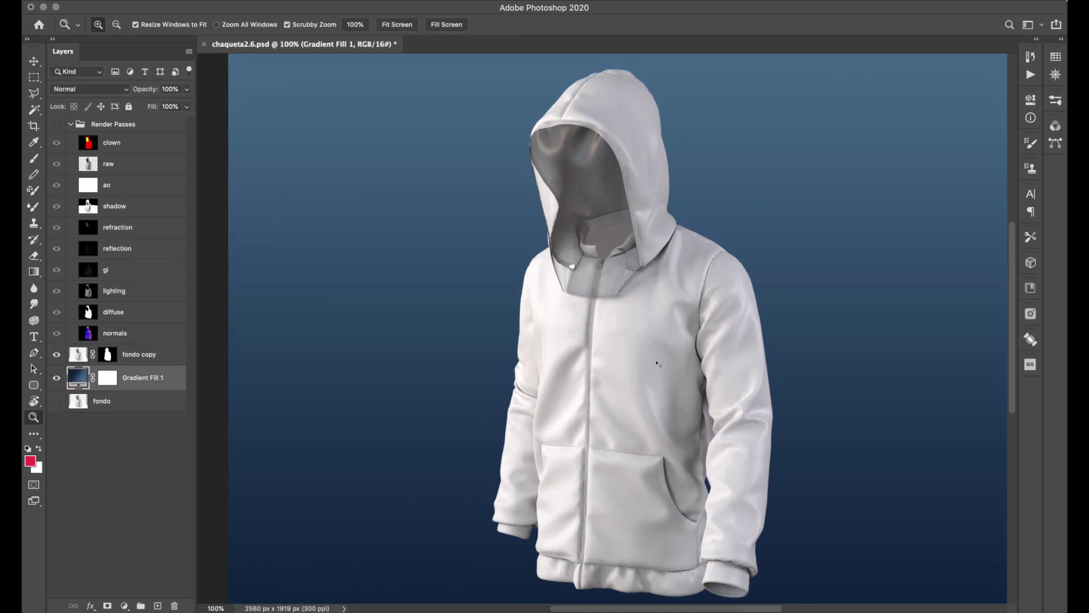
pyautogui.keyDown('alt'); pyautogui.click(626, 307); pyautogui.keyUp('alt')
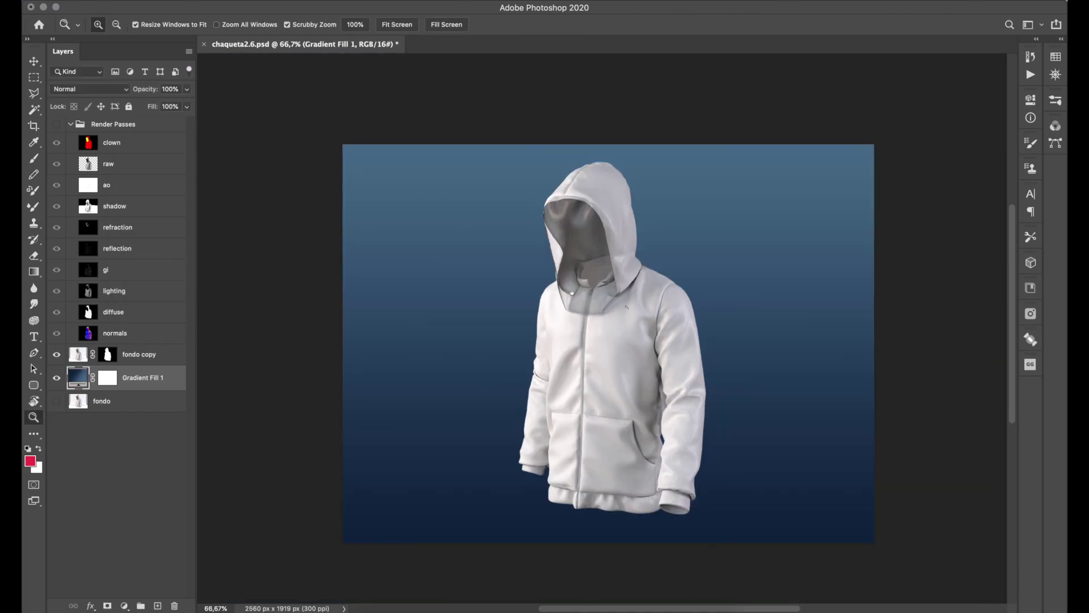
pyautogui.click(626, 307)
pyautogui.moveTo(629, 309); pyautogui.dragTo(327, 290)
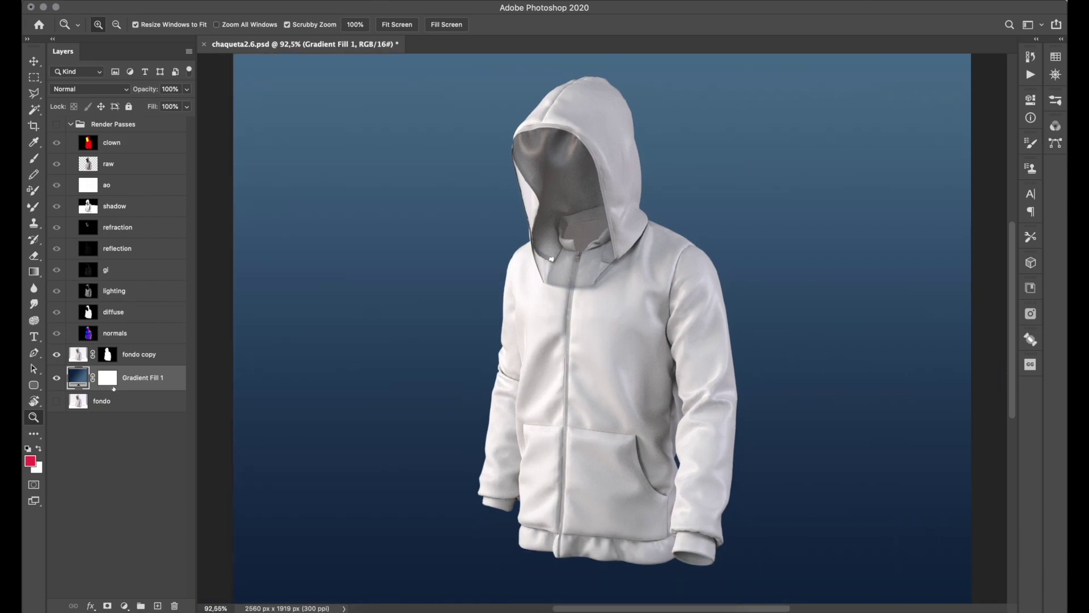
pyautogui.press('v')
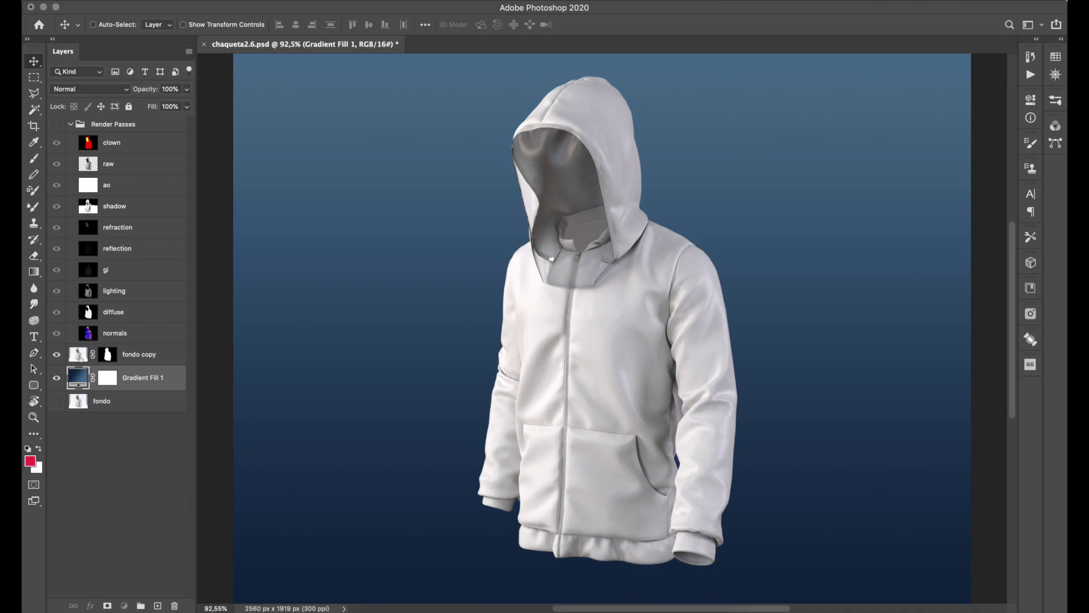
pyautogui.click(90, 357)
pyautogui.moveTo(722, 326); pyautogui.dragTo(752, 385)
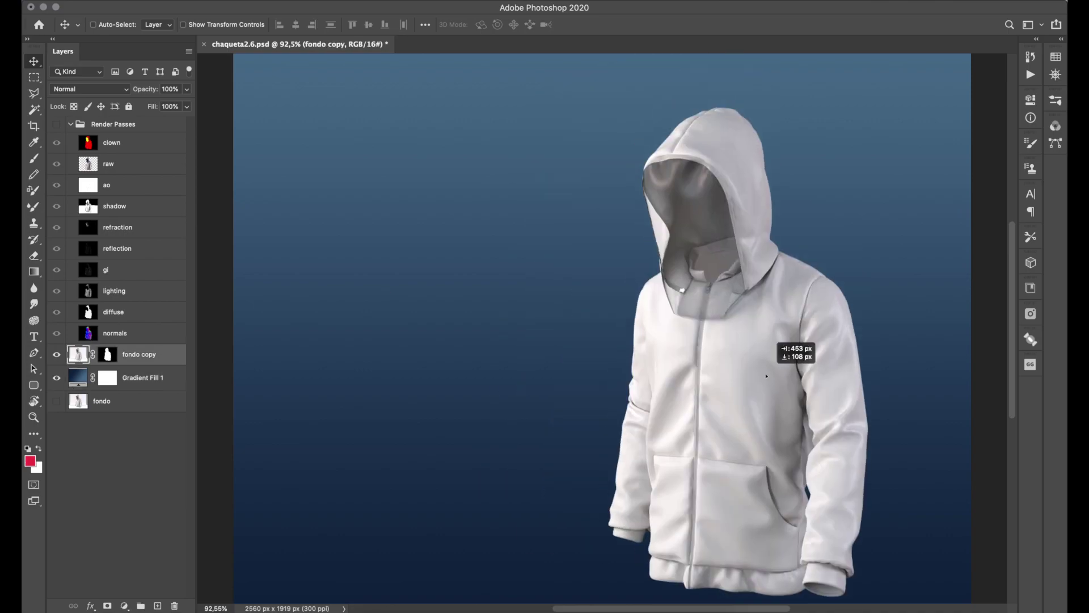
pyautogui.hotkey('ctrl', 'z')
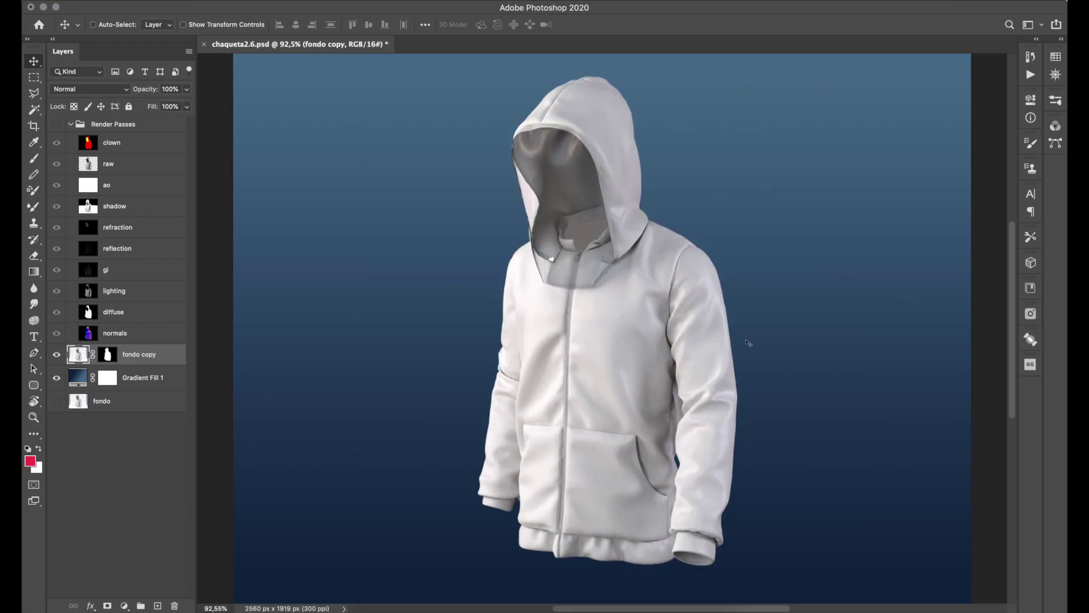
pyautogui.click(57, 377)
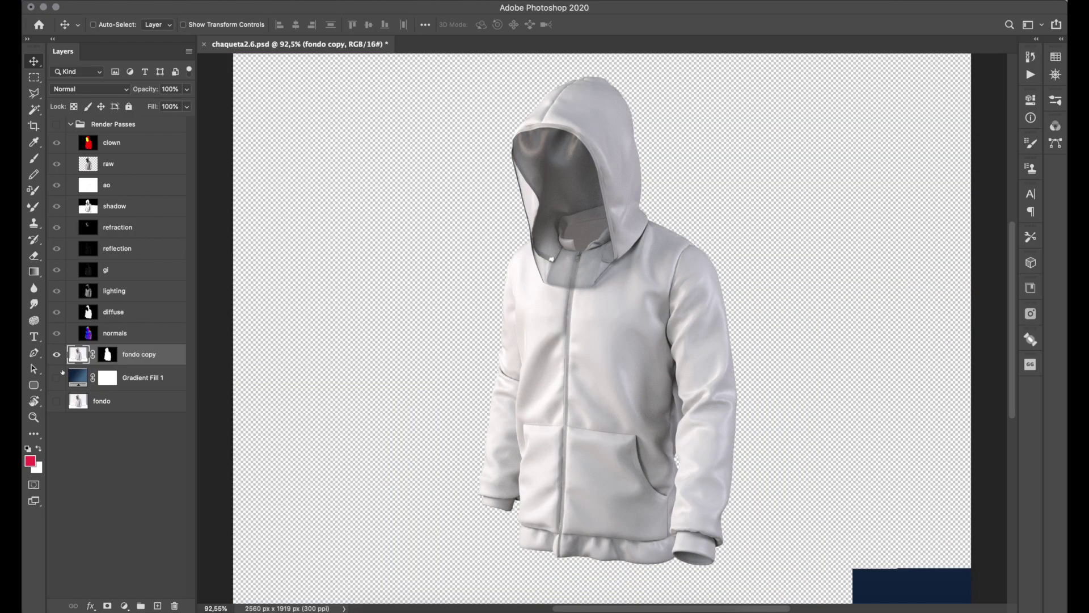
# Step: Show fondo again, move the gi pass above fondo copy, and set it to Color Dodge
pyautogui.click(56, 401)
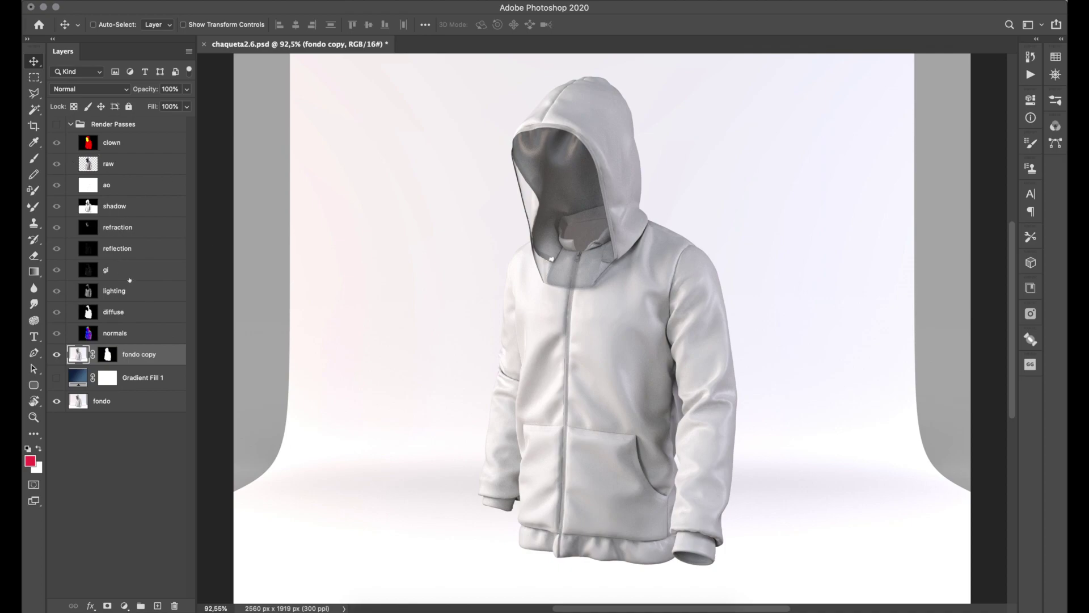
pyautogui.moveTo(131, 353); pyautogui.dragTo(123, 342)
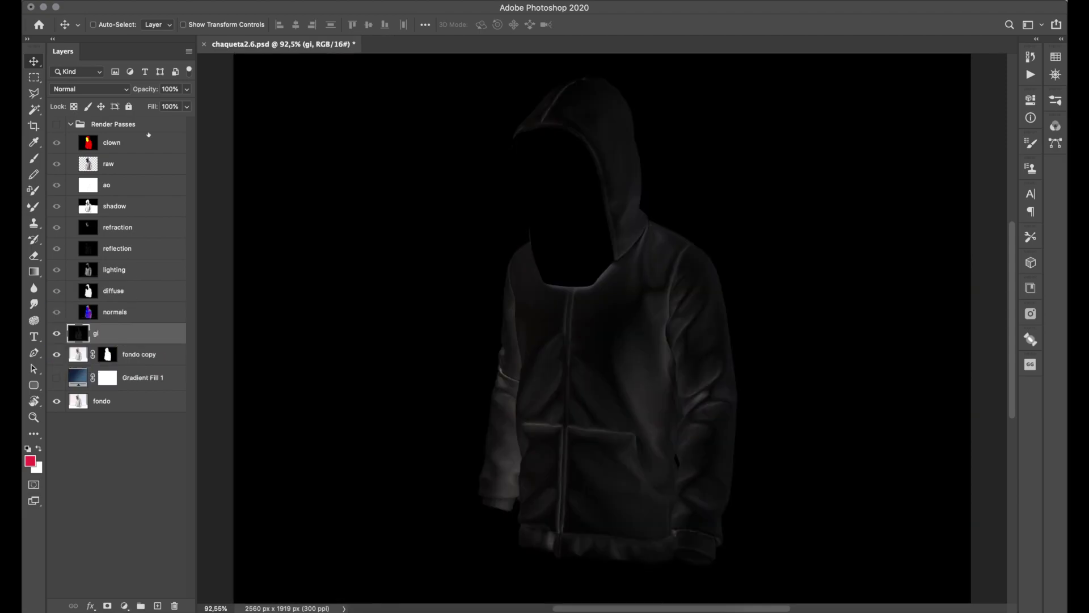
pyautogui.click(112, 89)
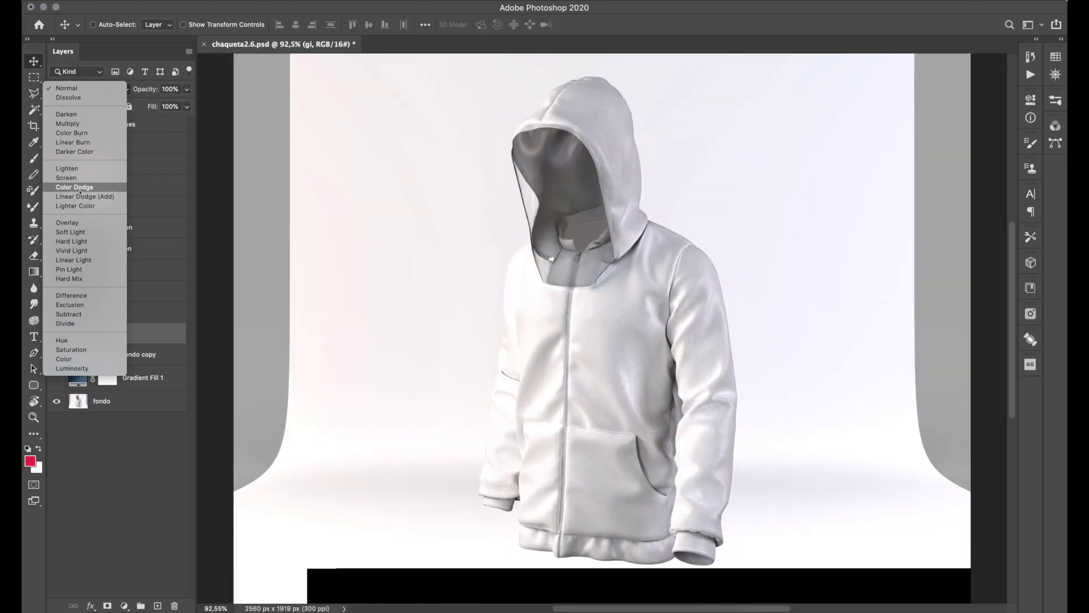
pyautogui.click(77, 187)
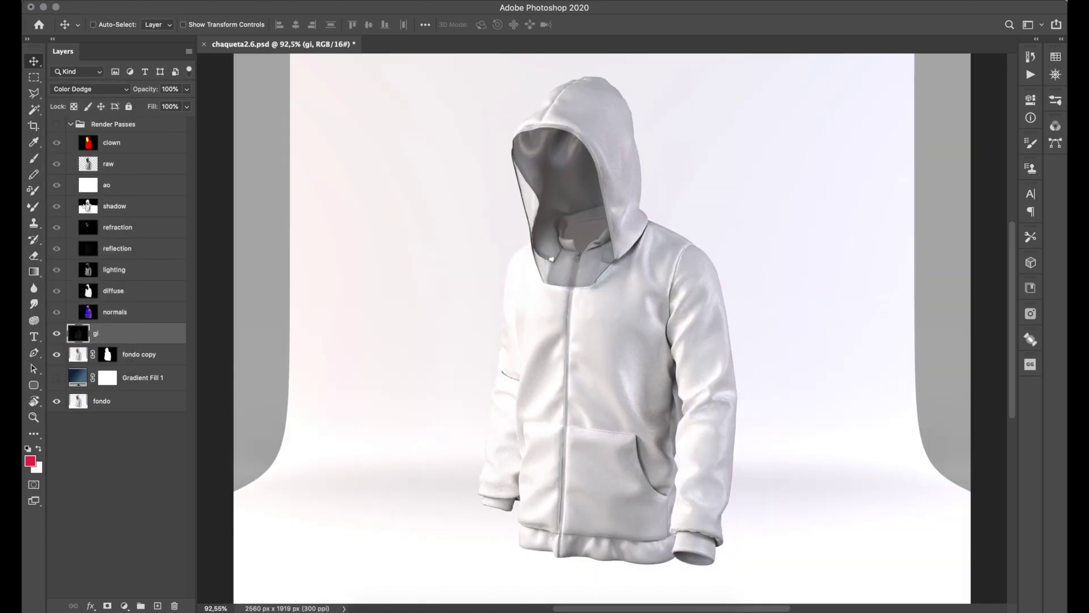
# Step: Add a Levels adjustment clipped to the gi pass and set gi back to Normal blending
pyautogui.click(125, 605)
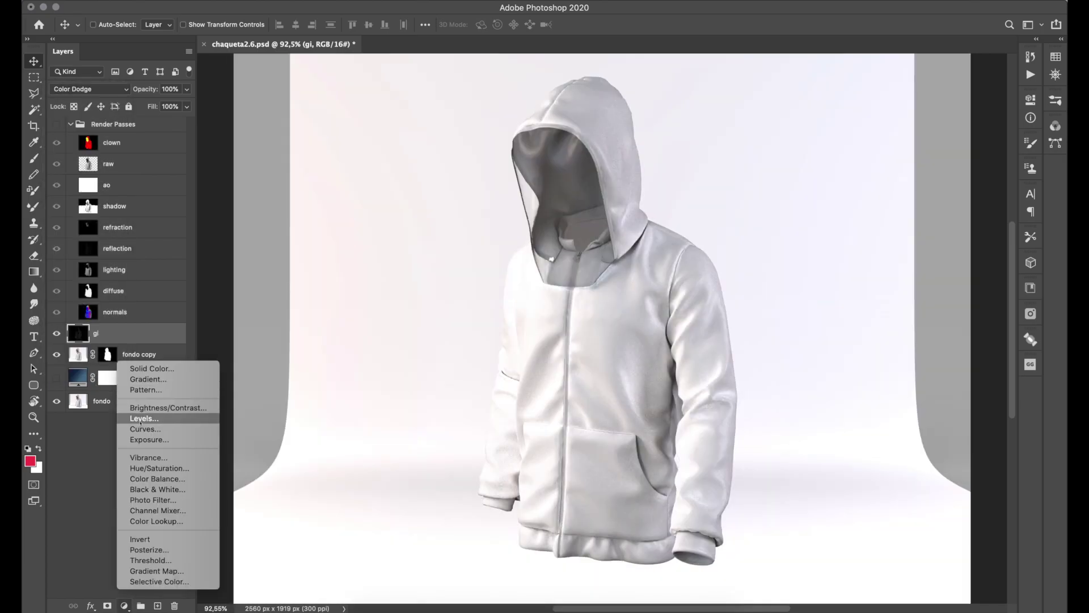
pyautogui.click(141, 419)
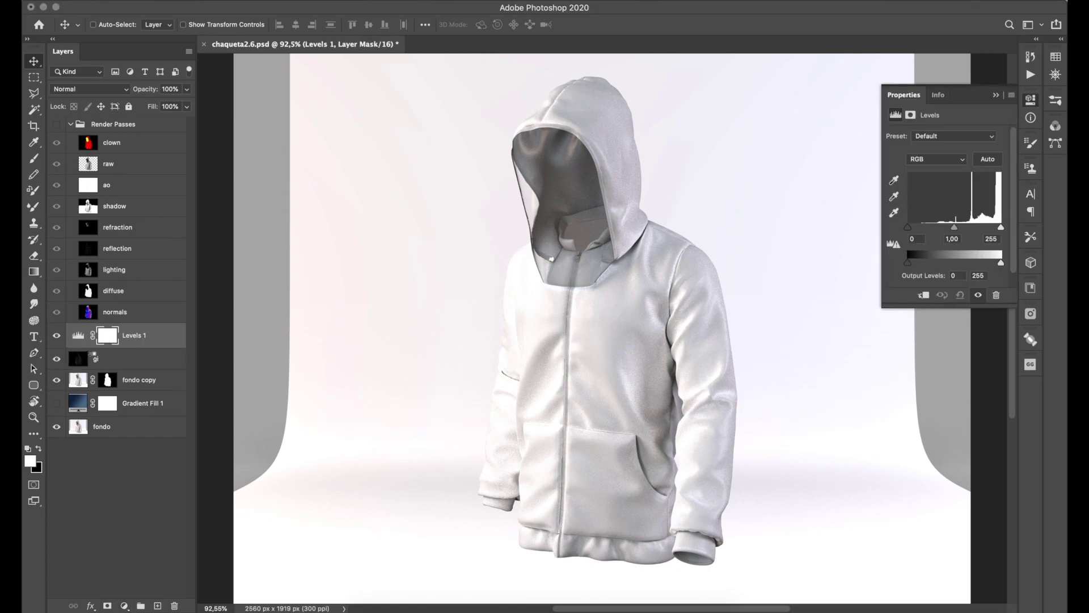
pyautogui.hotkey('ctrl', 'alt', 'g')
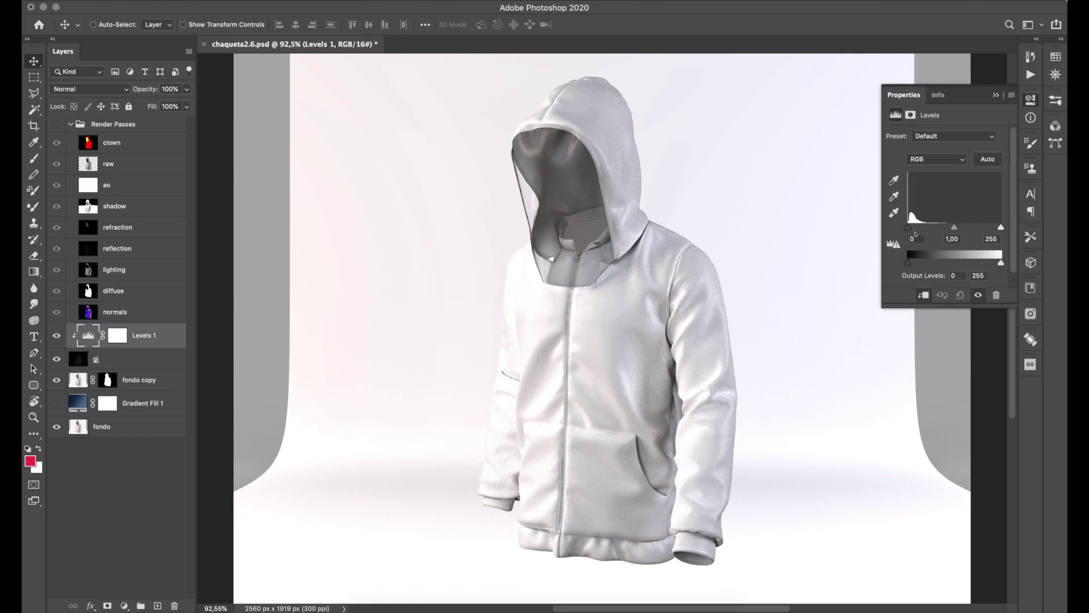
pyautogui.moveTo(915, 232)
pyautogui.mouseDown()
pyautogui.moveTo(959, 232)
pyautogui.moveTo(945, 236)
pyautogui.mouseUp()
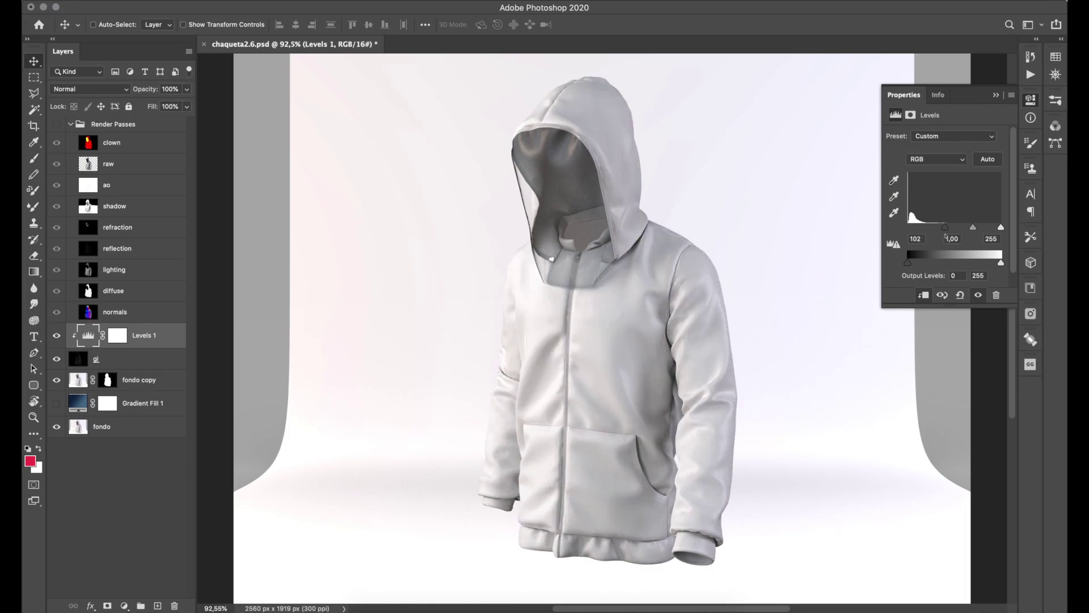
pyautogui.click(131, 357)
pyautogui.click(89, 89)
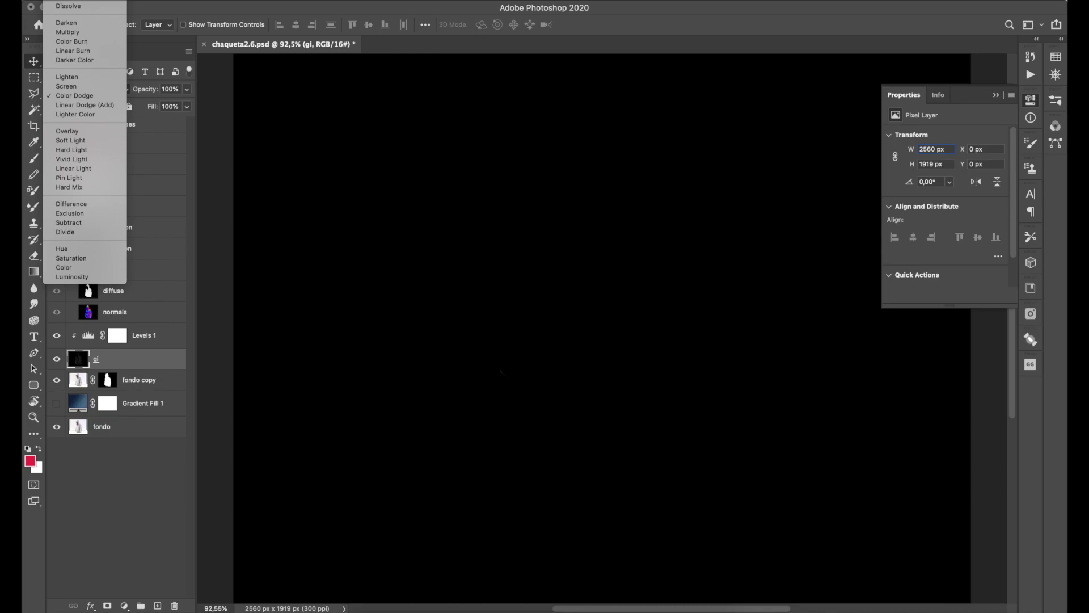
pyautogui.click(69, 4)
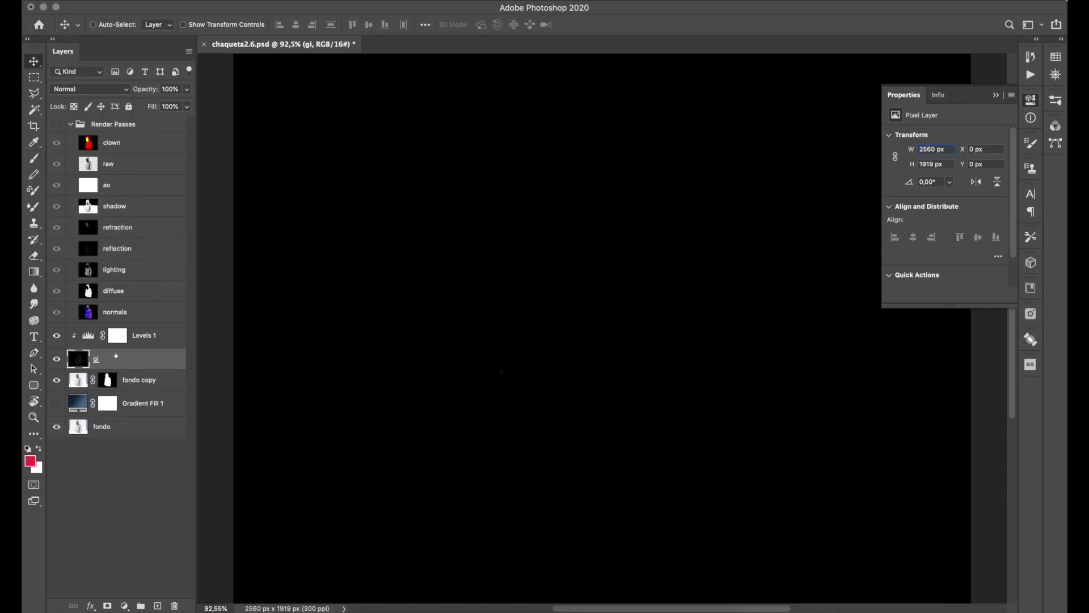
# Step: Adjust the Levels sliders, restoring the full input range and raising the gi midtones
pyautogui.click(90, 340)
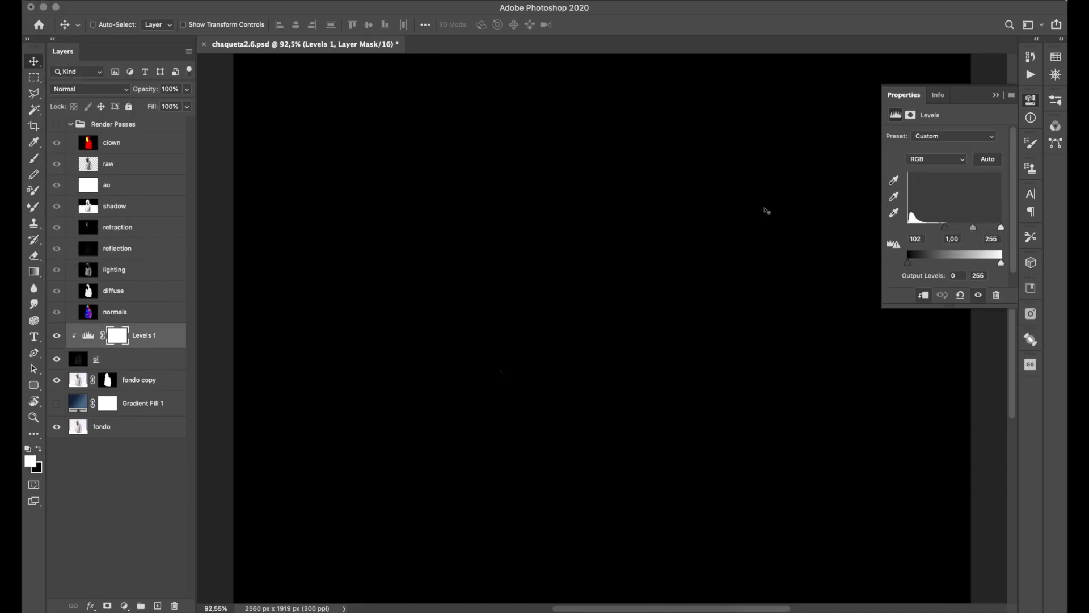
pyautogui.moveTo(944, 227); pyautogui.dragTo(928, 230)
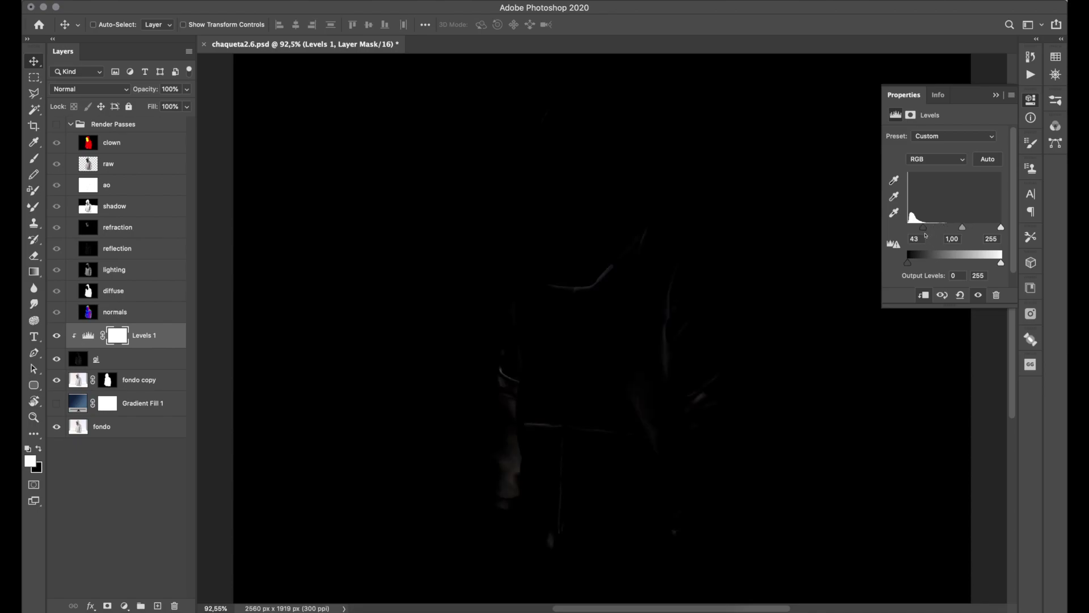
pyautogui.moveTo(1001, 228); pyautogui.dragTo(908, 227)
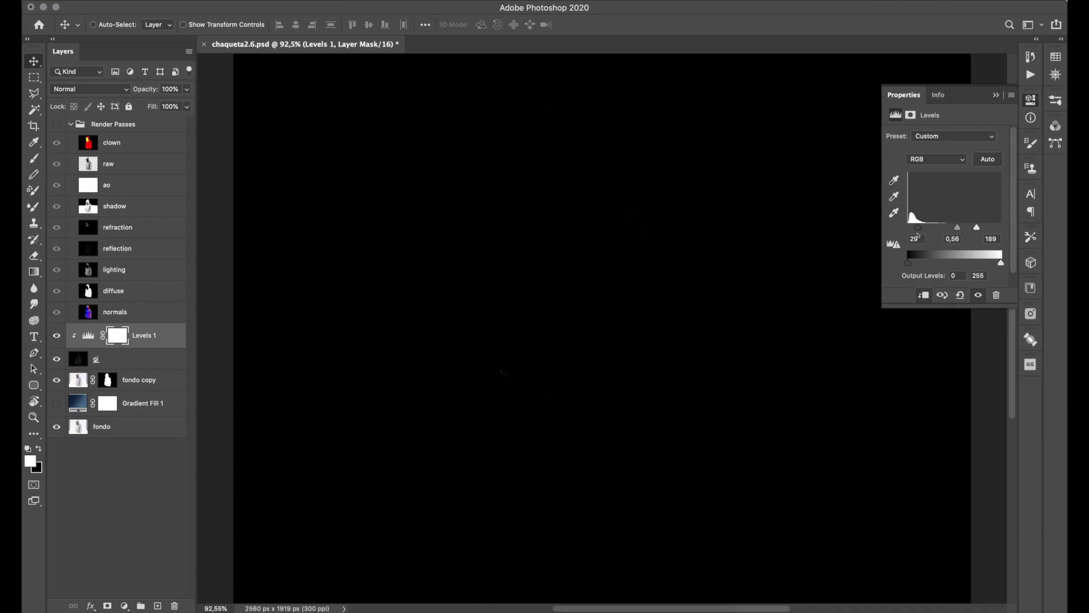
pyautogui.moveTo(977, 227); pyautogui.dragTo(1046, 229)
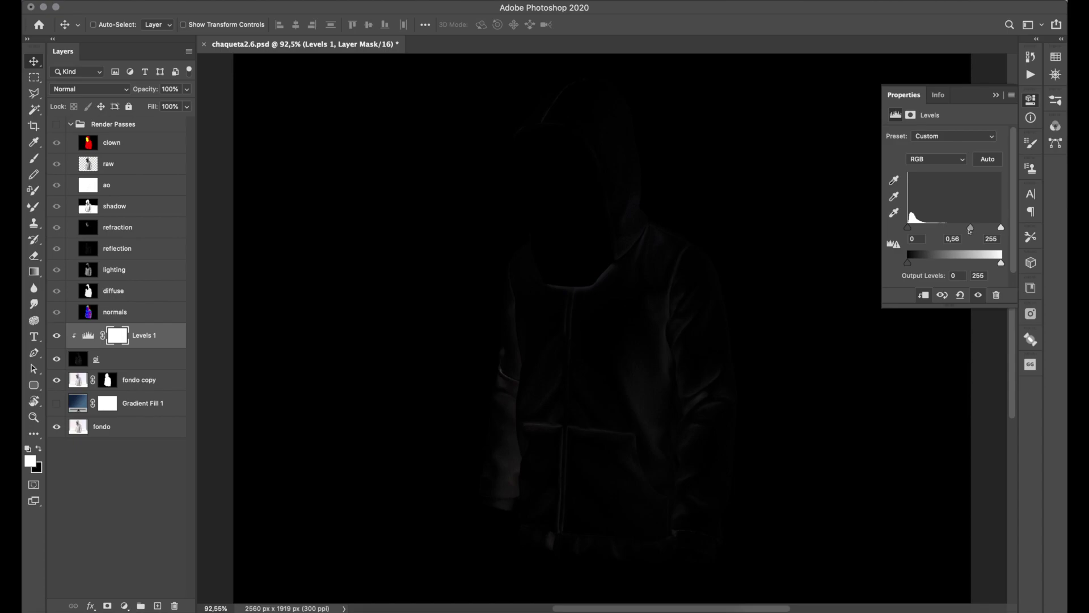
pyautogui.moveTo(970, 228); pyautogui.dragTo(950, 231)
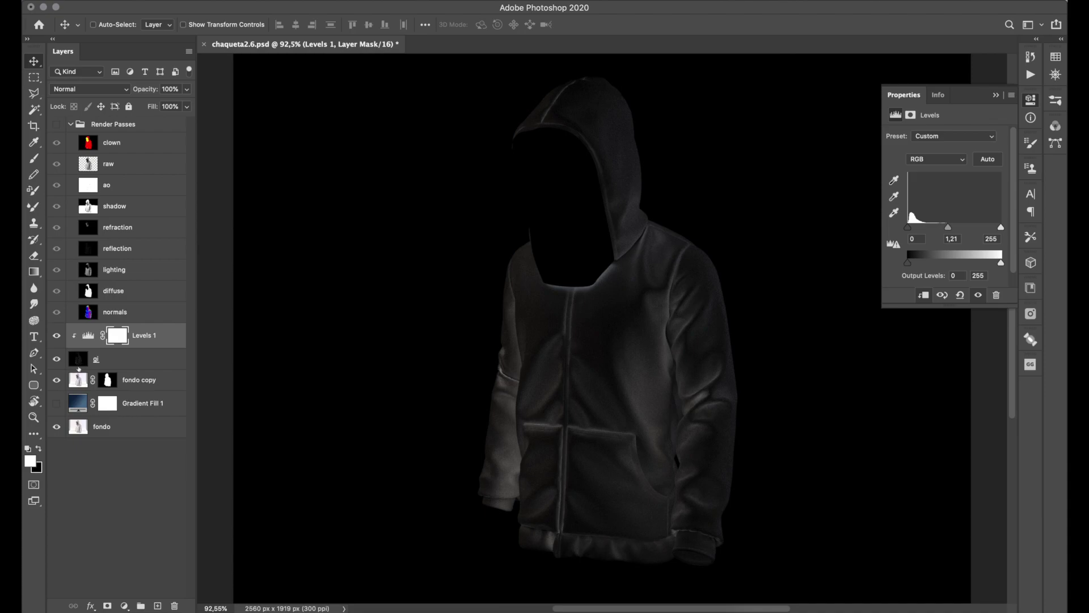
# Step: Set the gi pass to Color Dodge blending and toggle it to compare
pyautogui.click(85, 359)
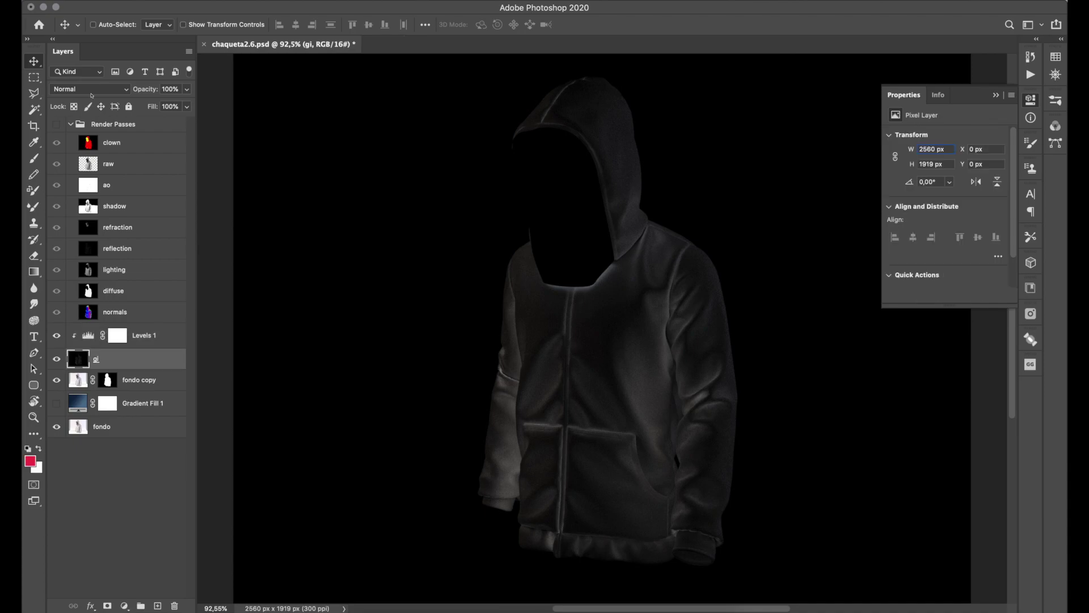
pyautogui.click(88, 89)
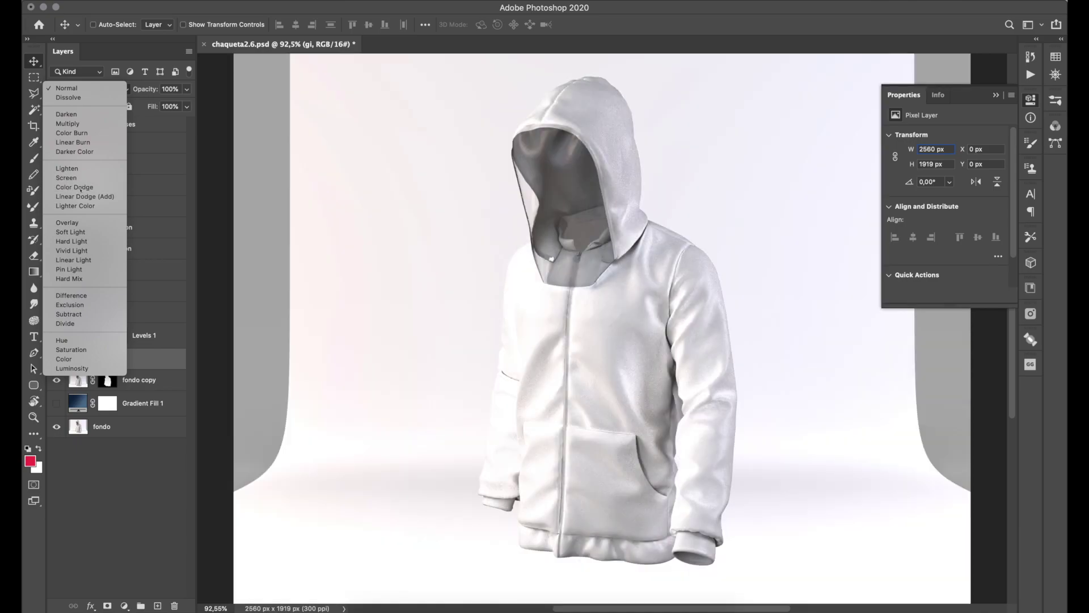
pyautogui.click(80, 189)
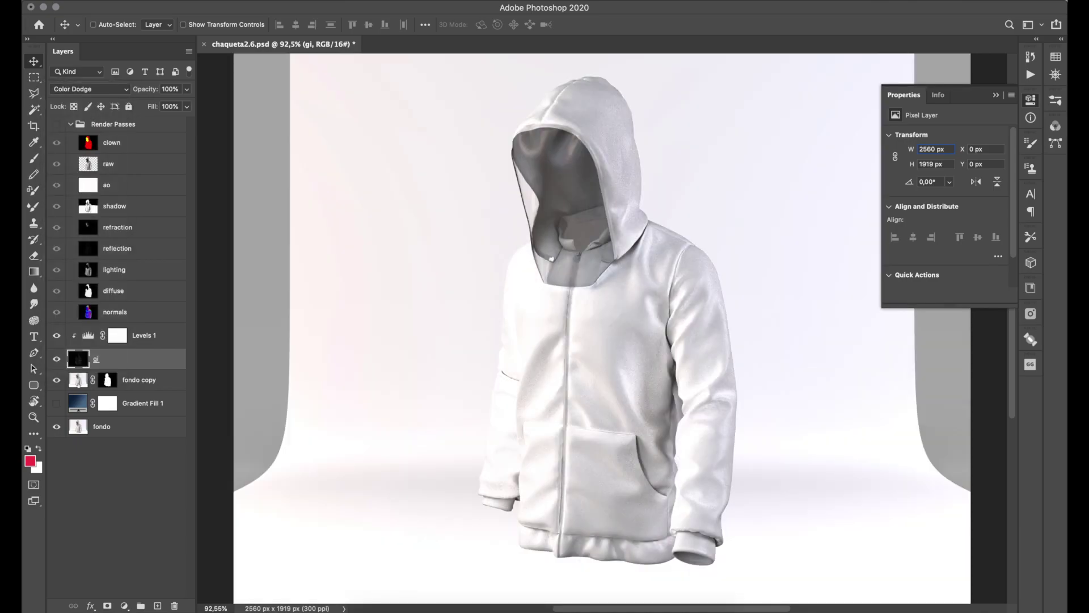
pyautogui.click(56, 358)
pyautogui.click(56, 358)
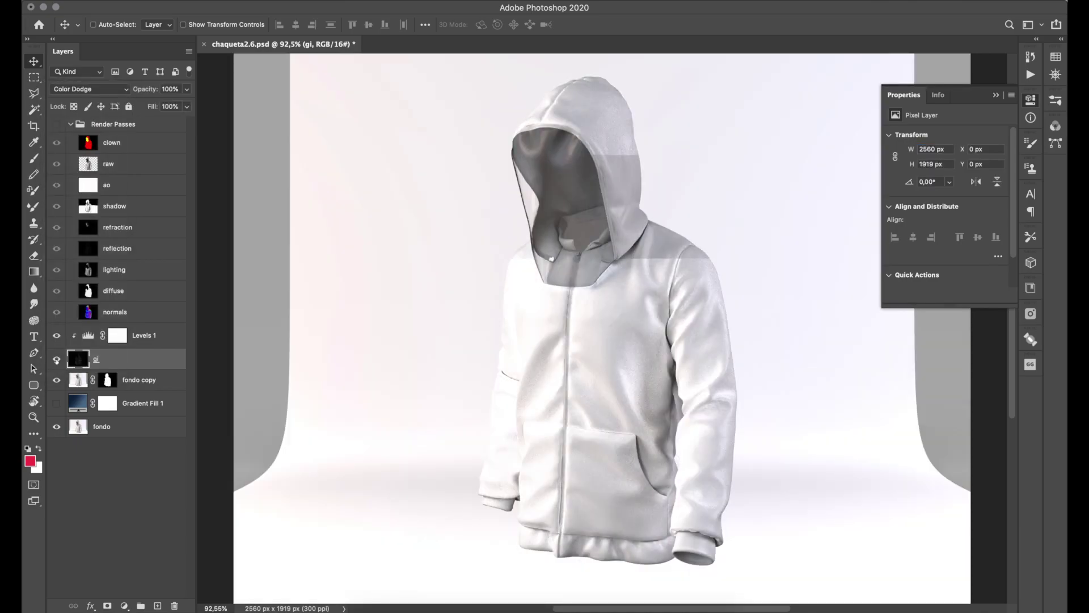
# Step: Darken the Levels 1 midtones on gi, then move the reflection pass above Levels 1
pyautogui.click(118, 335)
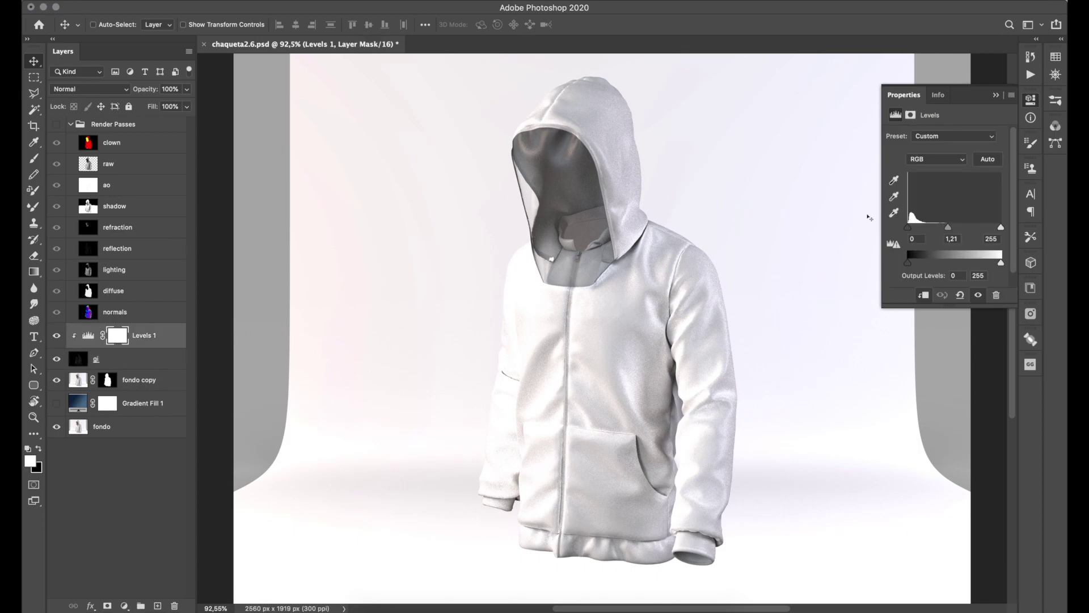
pyautogui.moveTo(948, 227); pyautogui.dragTo(969, 227)
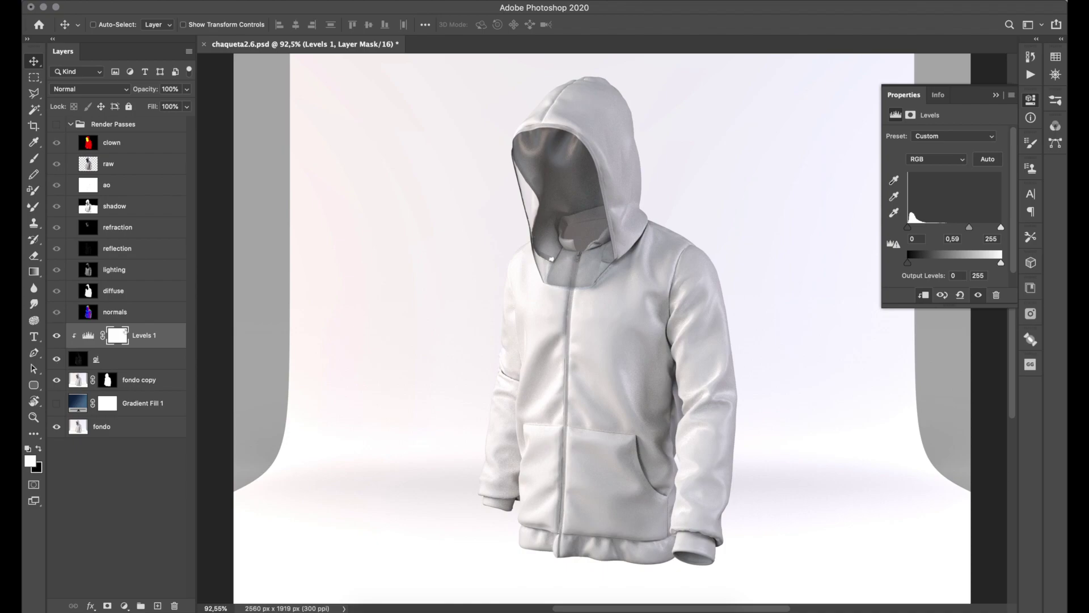
pyautogui.moveTo(969, 231); pyautogui.dragTo(973, 231)
pyautogui.click(57, 336)
pyautogui.click(57, 336)
pyautogui.moveTo(118, 255); pyautogui.dragTo(114, 336)
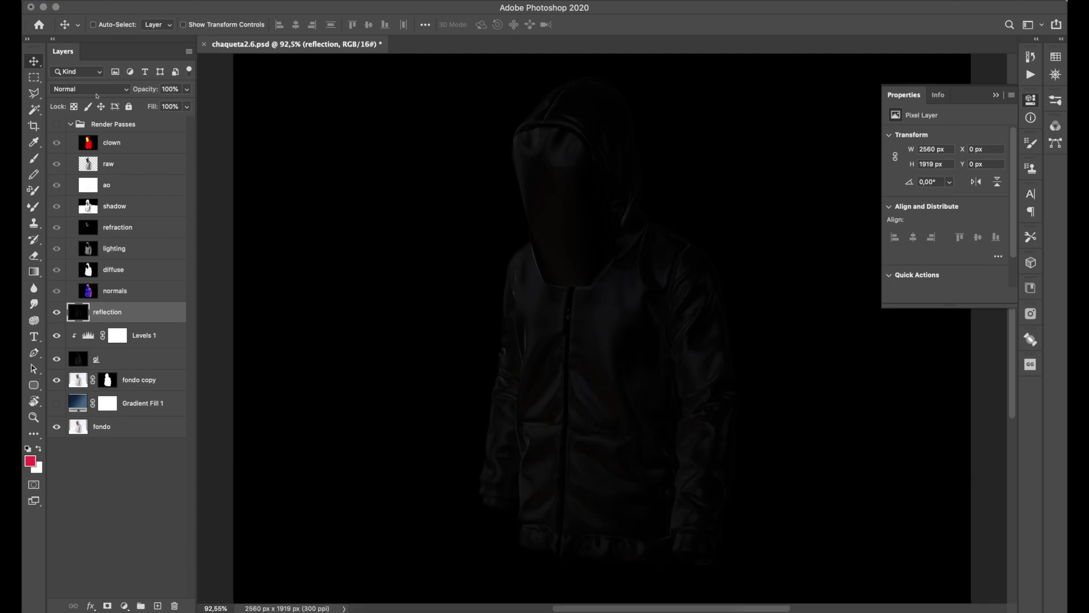
# Step: Set the reflection pass to Screen blending and toggle it on and off to compare
pyautogui.click(97, 92)
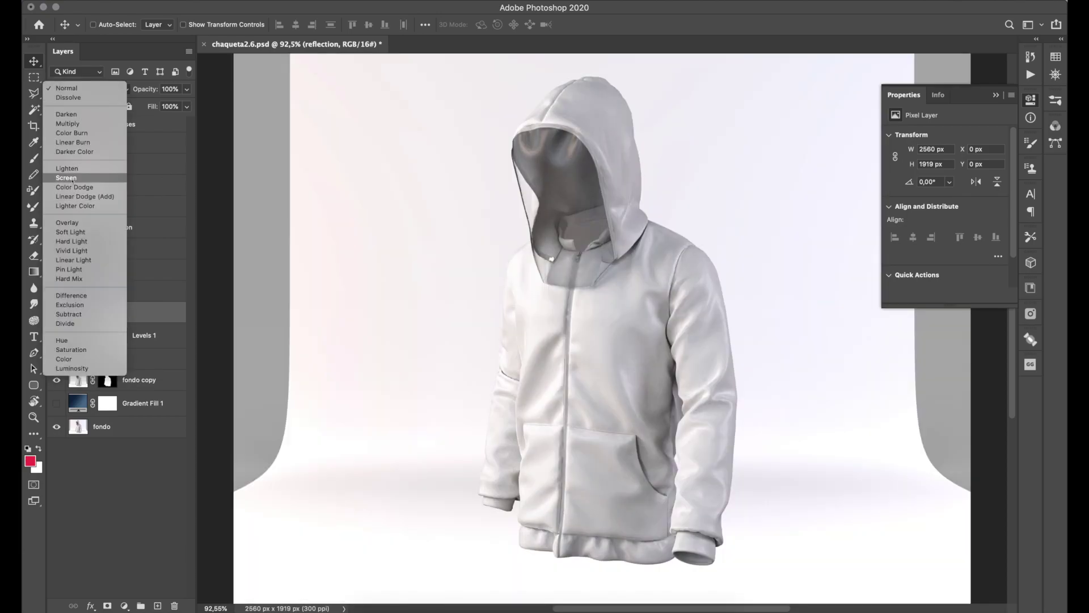
pyautogui.click(73, 178)
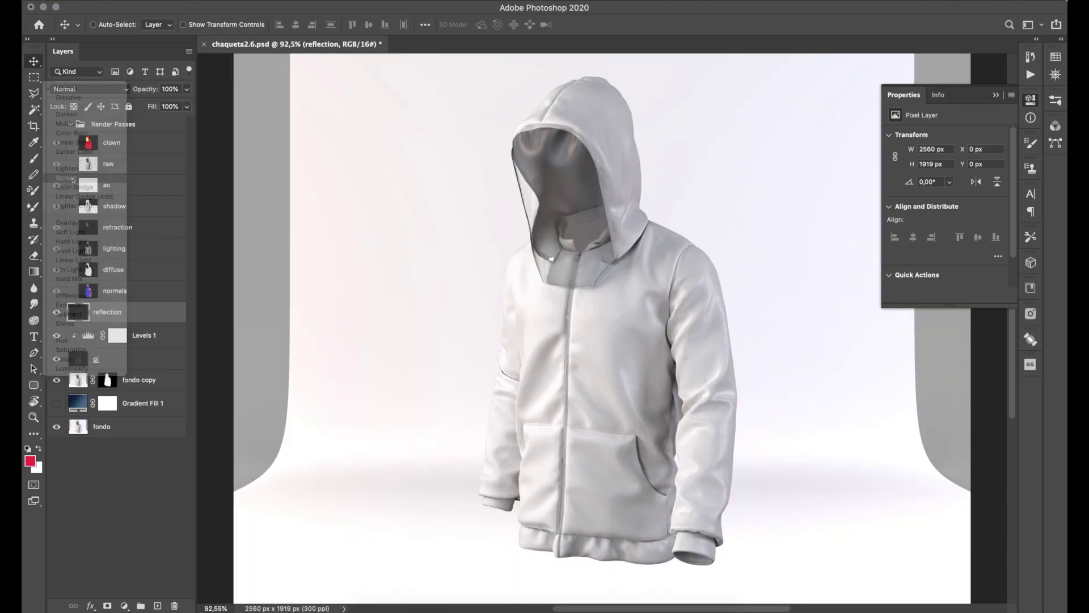
pyautogui.click(57, 312)
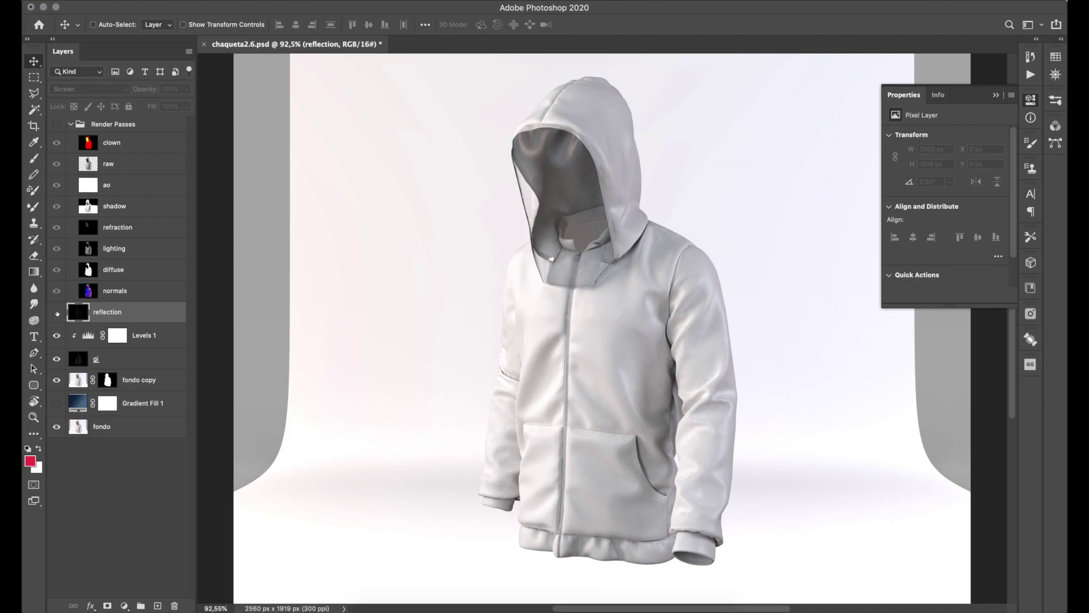
pyautogui.click(57, 312)
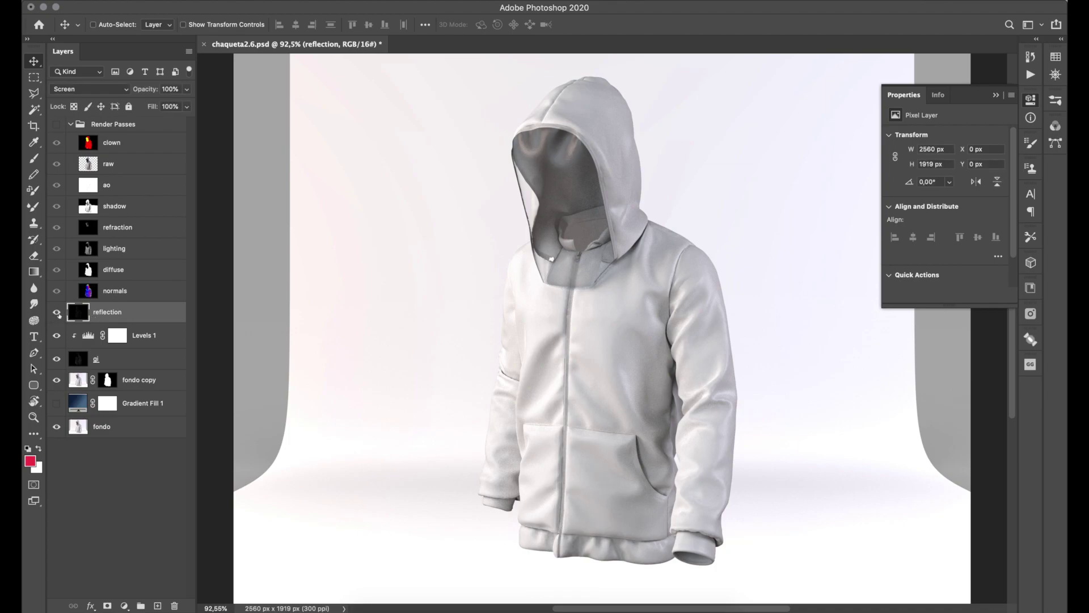
pyautogui.click(57, 313)
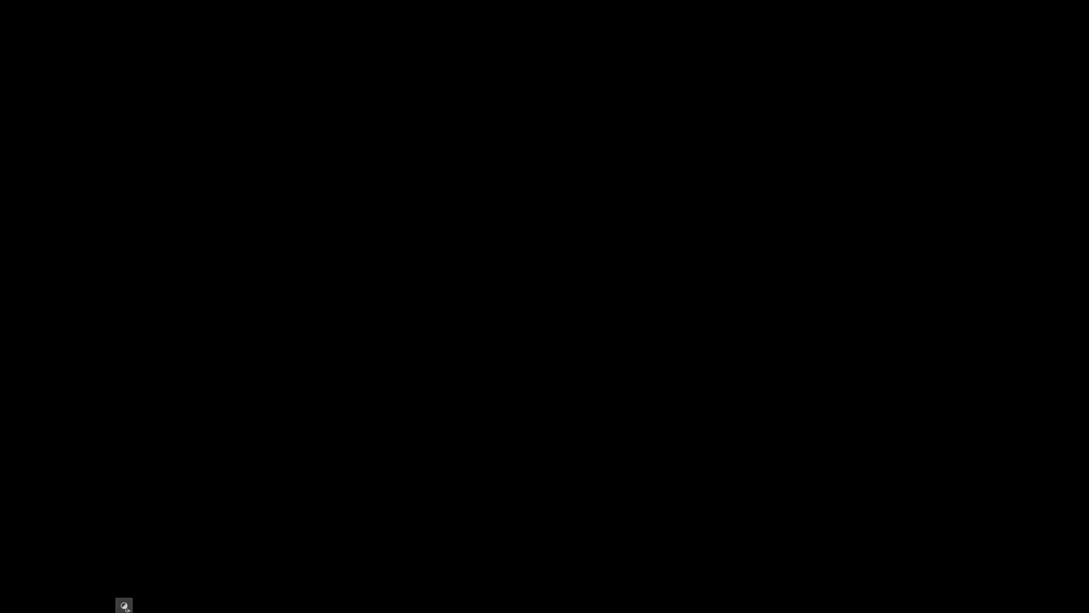
pyautogui.click(124, 605)
# Step: Add Levels 2 clipped to reflection with white point 236, then move ao above it
pyautogui.click(95, 314)
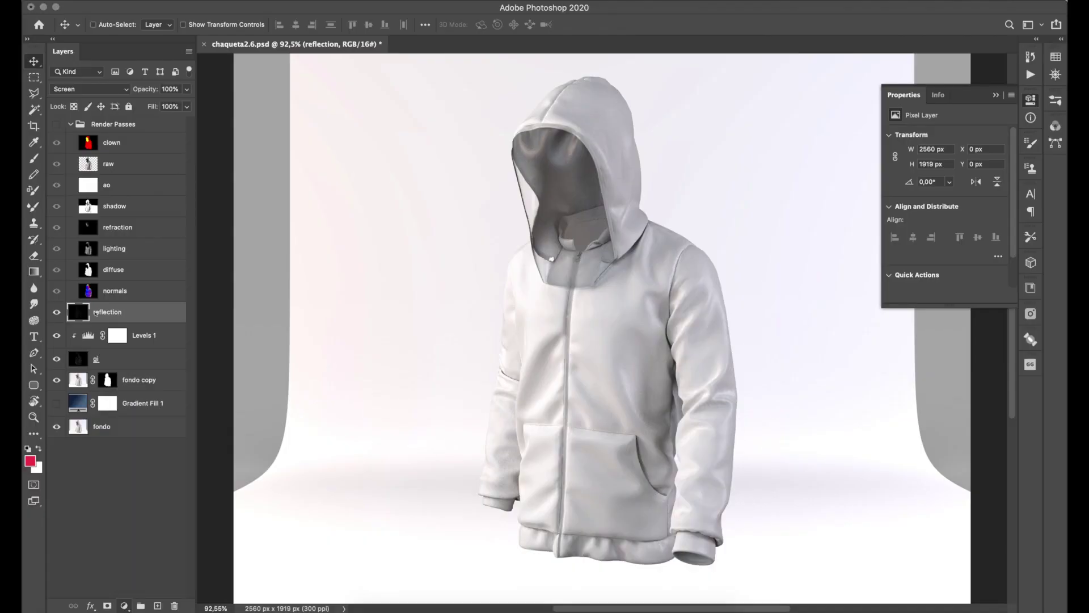
pyautogui.keyDown('alt'); pyautogui.click(90, 326); pyautogui.keyUp('alt')
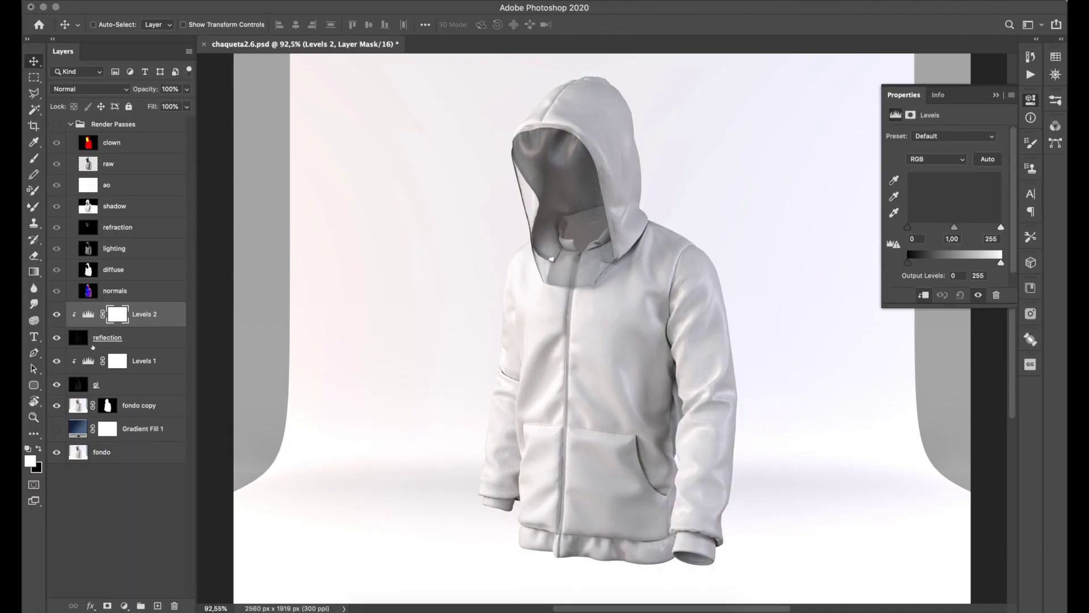
pyautogui.moveTo(1002, 227)
pyautogui.mouseDown()
pyautogui.moveTo(990, 228)
pyautogui.moveTo(1001, 227)
pyautogui.mouseUp()
pyautogui.moveTo(907, 228); pyautogui.dragTo(944, 232)
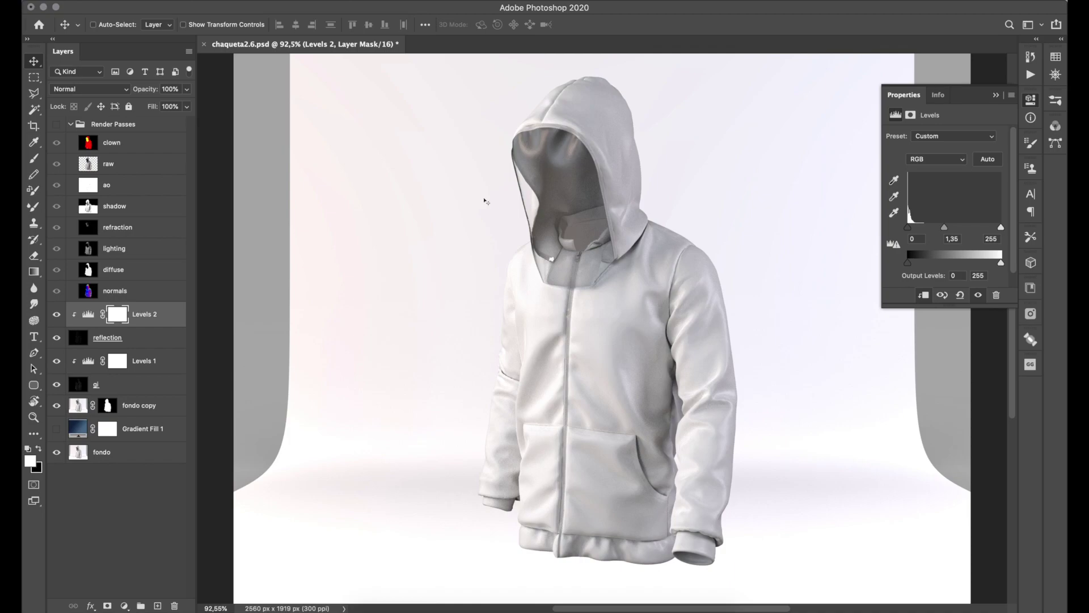
pyautogui.moveTo(1001, 228); pyautogui.dragTo(994, 228)
pyautogui.click(57, 339)
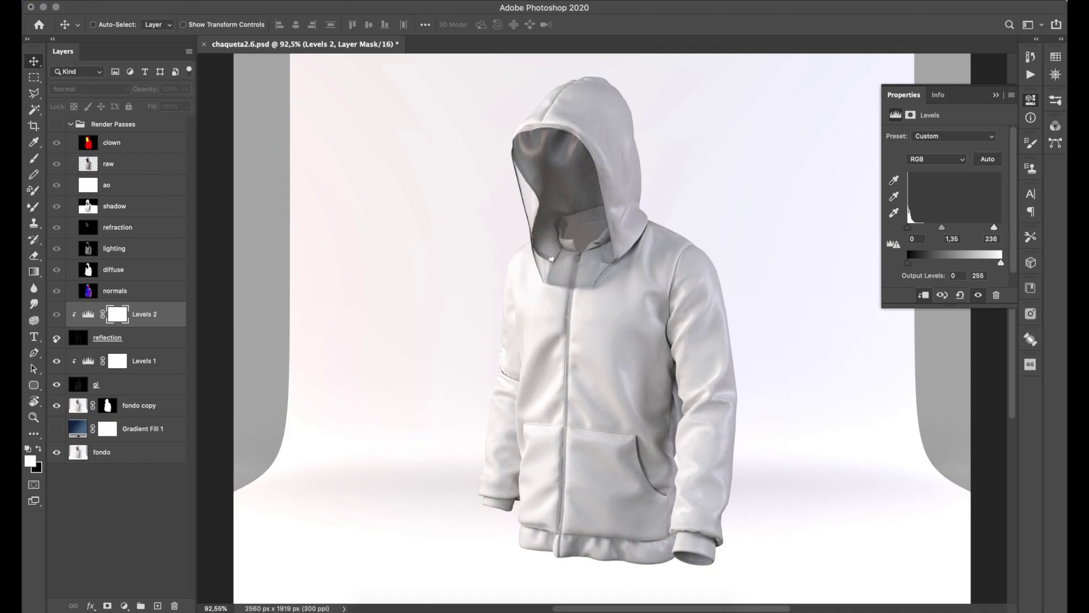
pyautogui.click(56, 339)
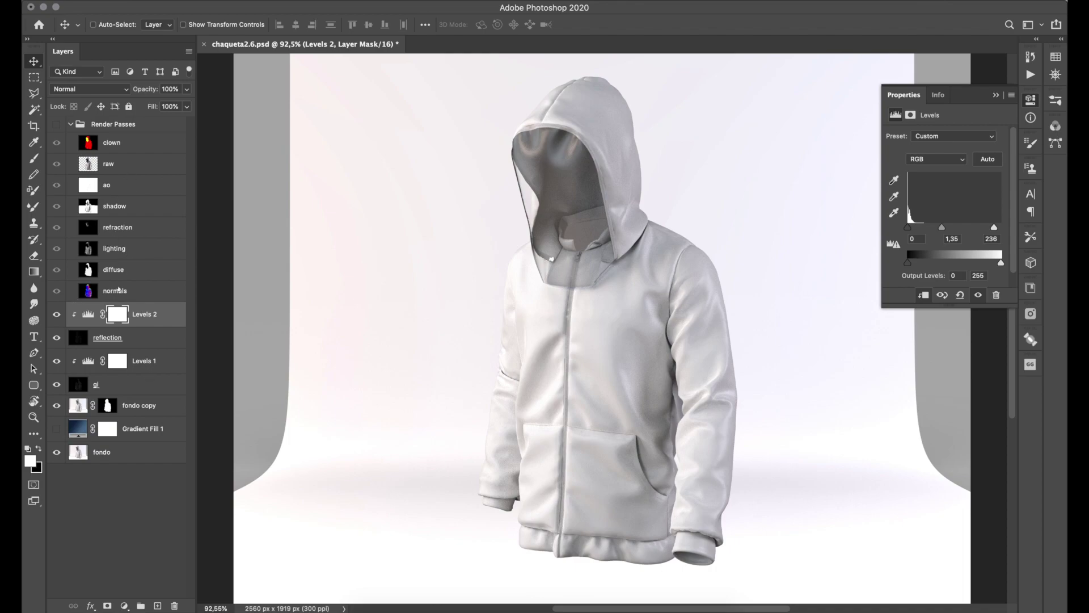
pyautogui.moveTo(117, 190); pyautogui.dragTo(117, 306)
# Step: Set the ao pass to Multiply blending at 50% opacity
pyautogui.click(119, 89)
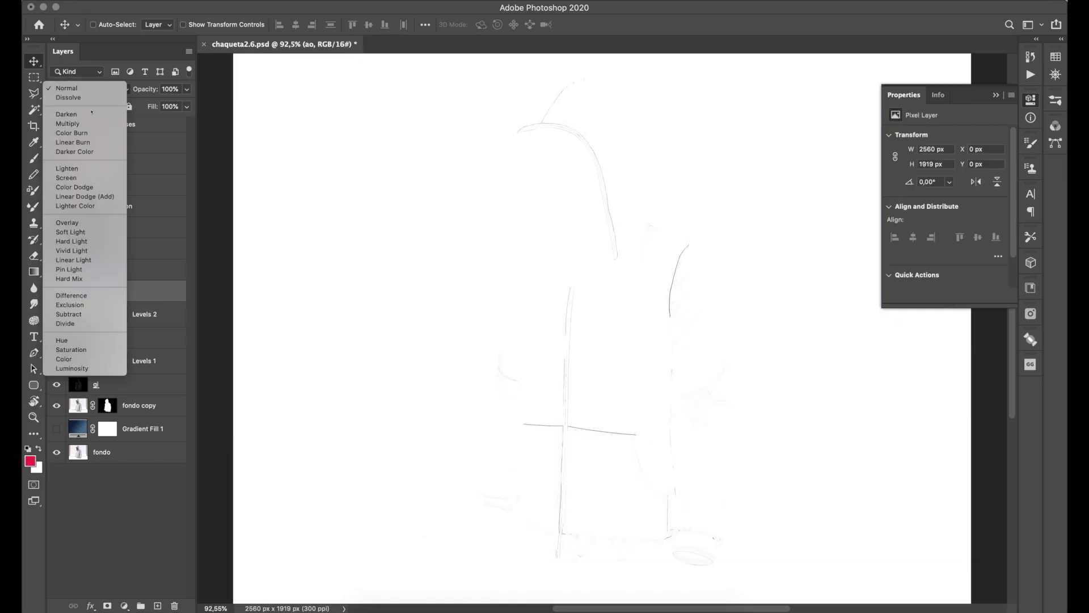
pyautogui.click(79, 129)
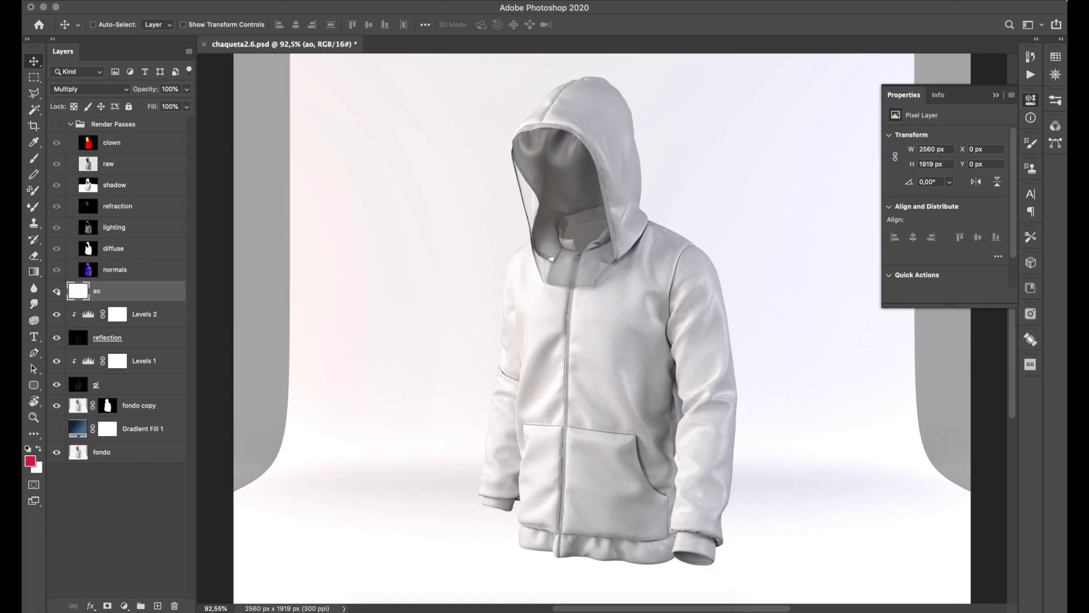
pyautogui.click(57, 292)
pyautogui.click(56, 292)
pyautogui.click(56, 292)
pyautogui.click(175, 94)
pyautogui.write('50')
pyautogui.press('Return')
# Step: Collapse Render Passes and rename the new layer group 'render', checking its contents
pyautogui.click(70, 124)
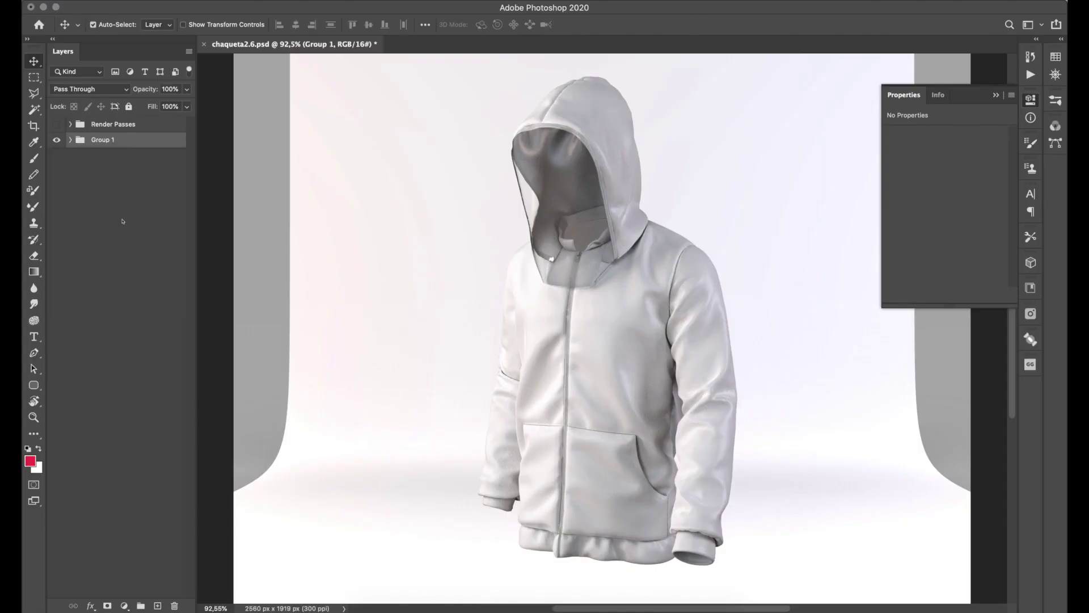
pyautogui.doubleClick(105, 140)
pyautogui.write('render')
pyautogui.press('Return')
pyautogui.click(70, 140)
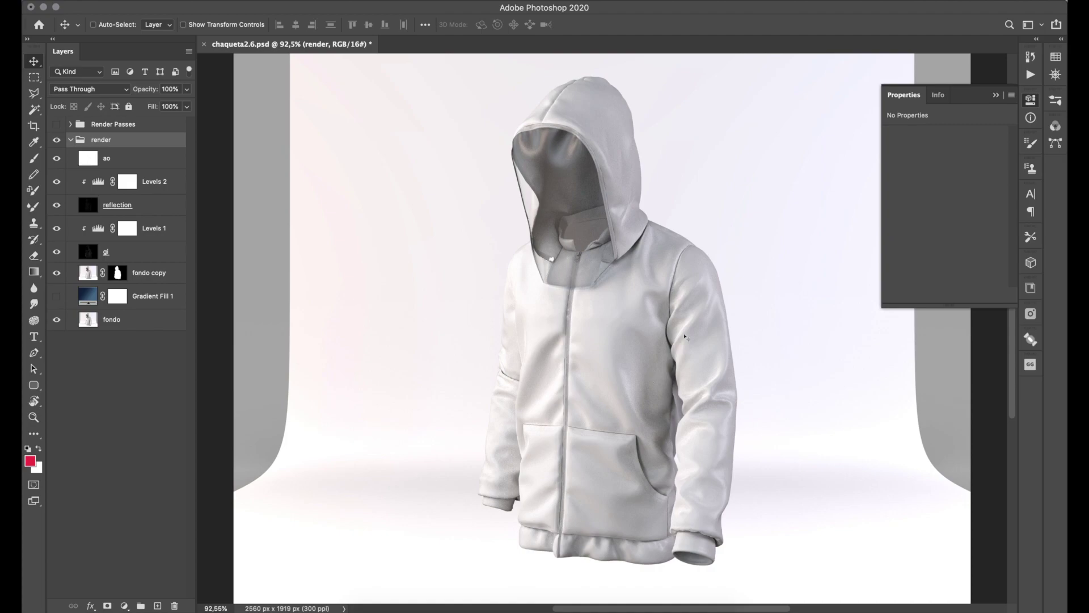
pyautogui.click(75, 142)
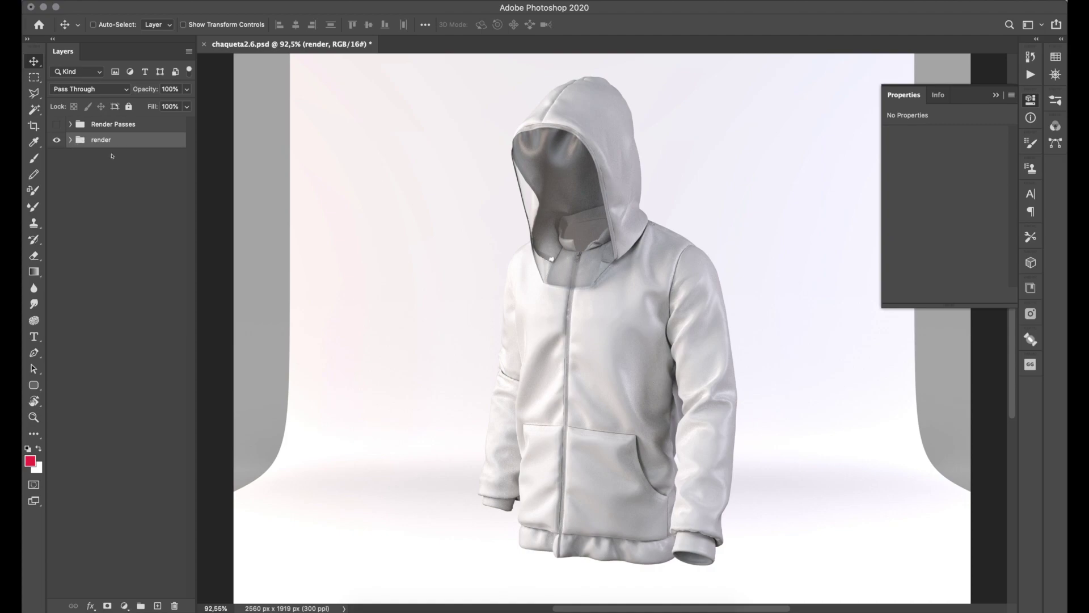
pyautogui.click(124, 606)
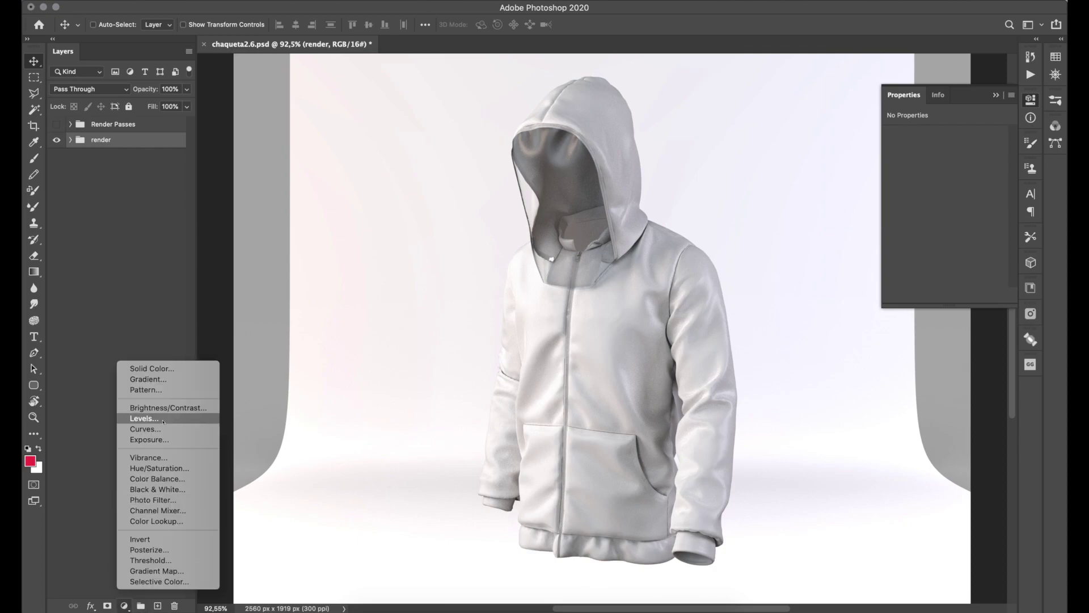
# Step: Add a red Solid Color fill, reuse the fondo copy mask on it, and set Linear Burn
pyautogui.click(164, 369)
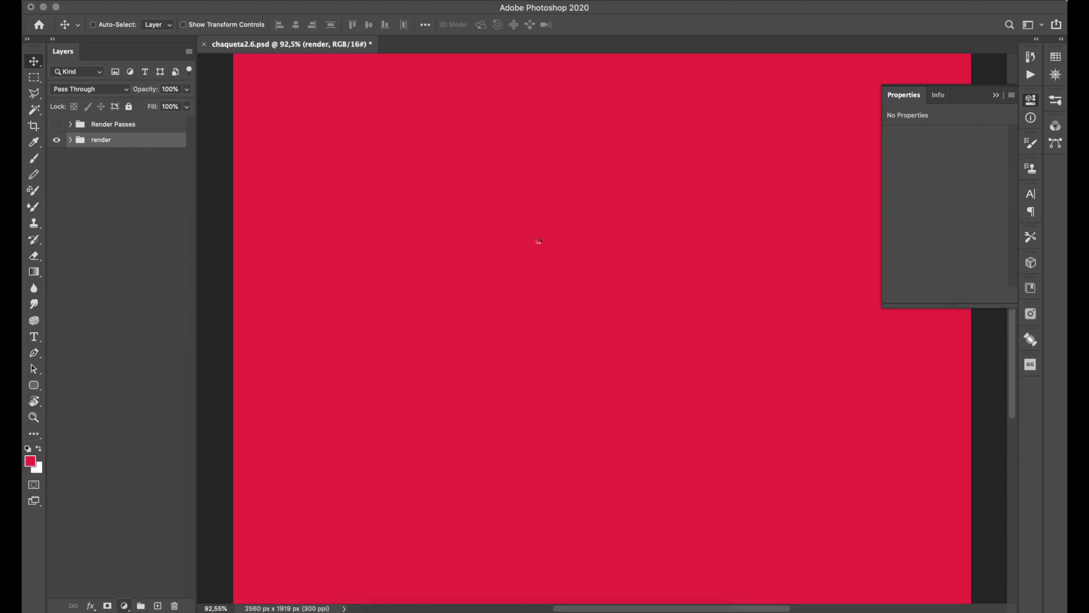
pyautogui.click(423, 282)
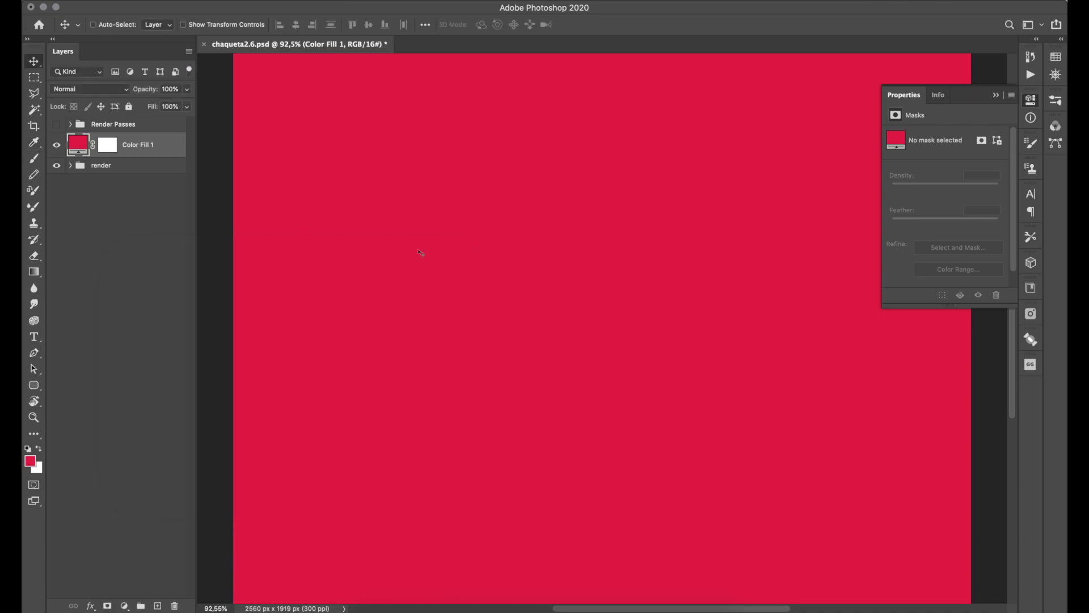
pyautogui.click(69, 124)
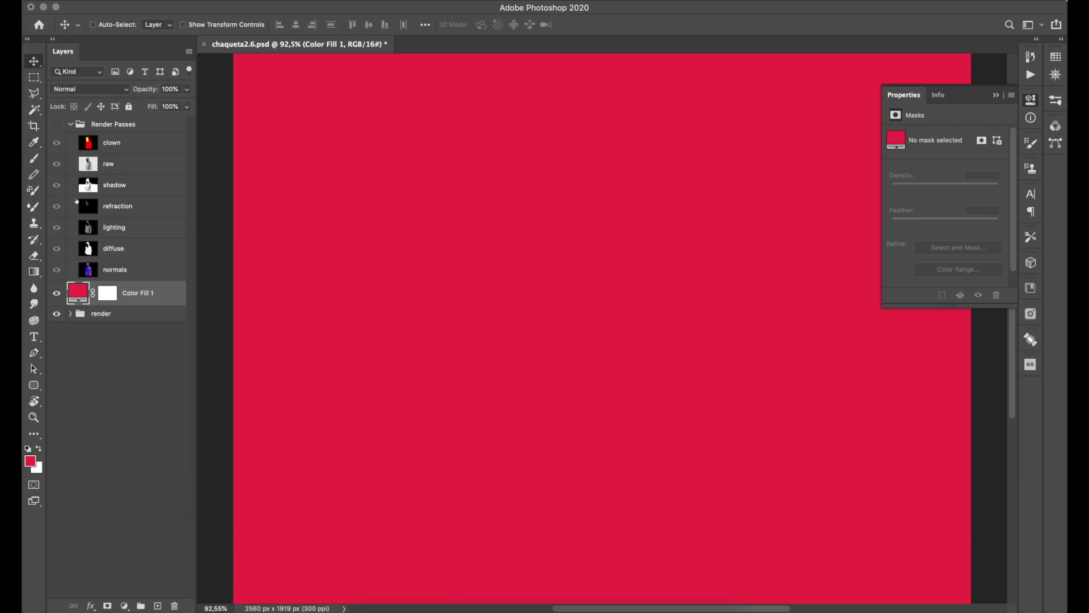
pyautogui.click(71, 313)
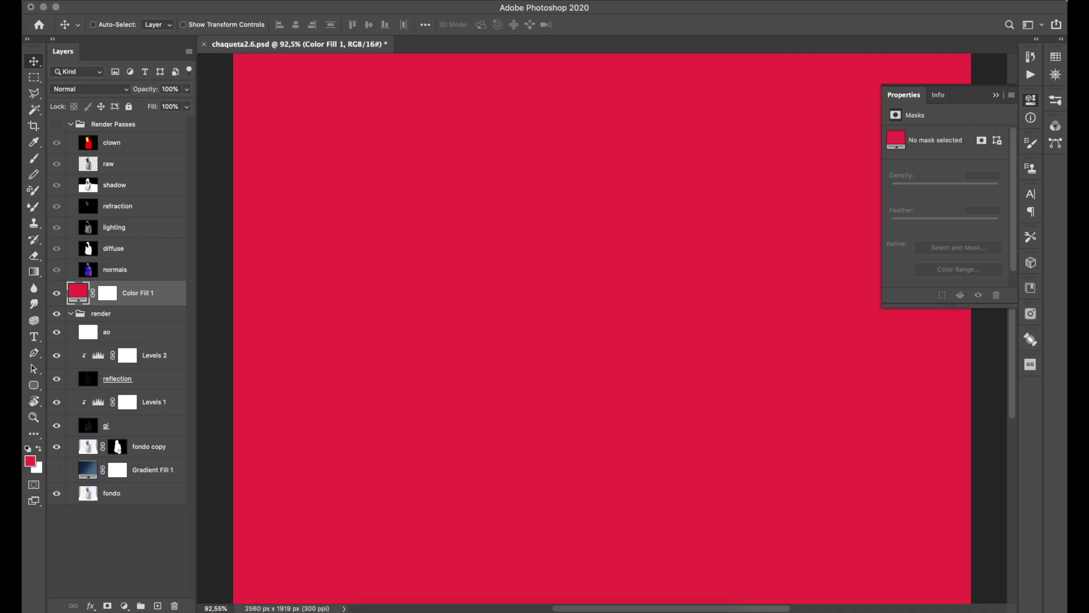
pyautogui.keyDown('alt'); pyautogui.moveTo(118, 446); pyautogui.dragTo(111, 294); pyautogui.keyUp('alt')
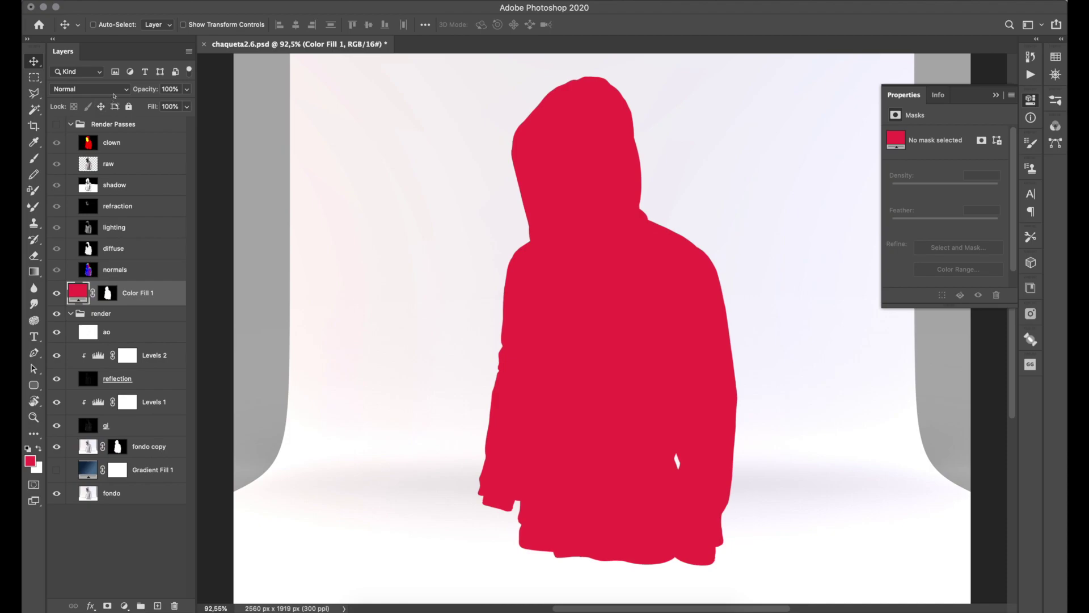
pyautogui.click(90, 89)
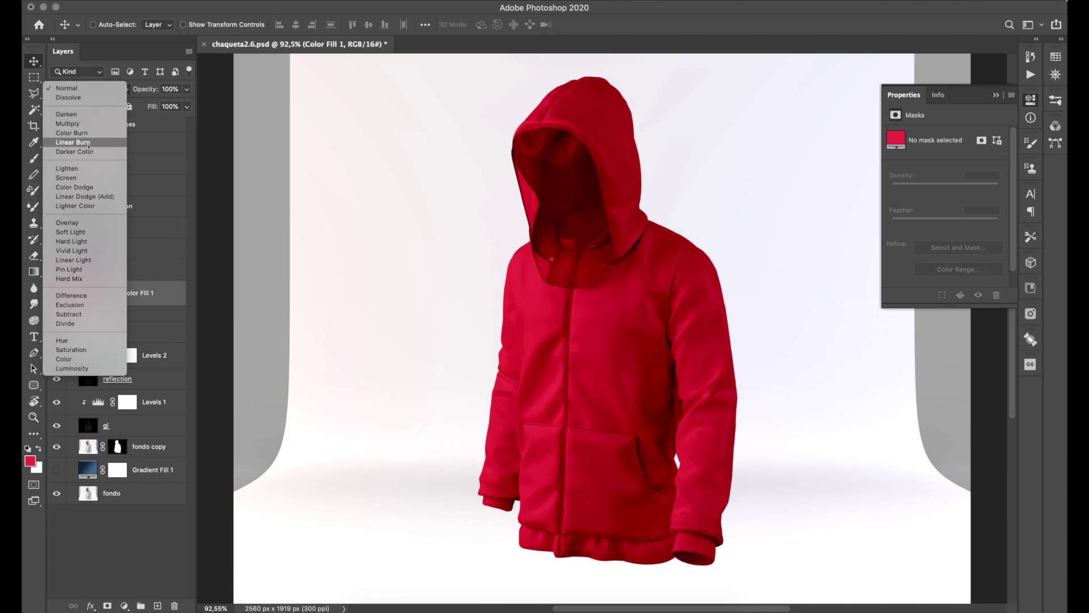
pyautogui.click(88, 143)
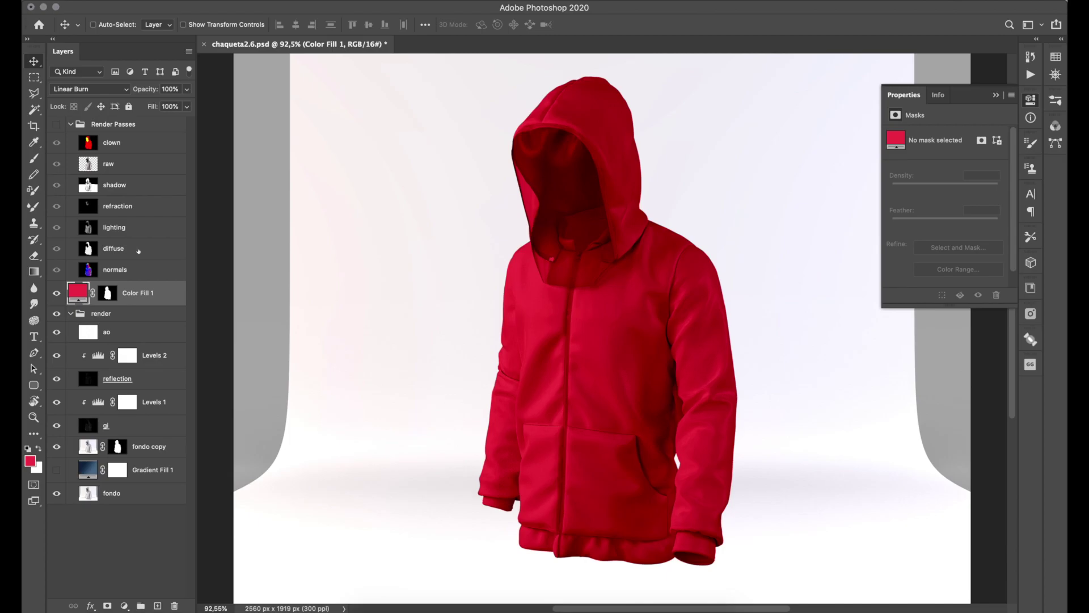
# Step: Magic Wand the face, hood rim and zipper on the clown pass, try clearing them from the fill mask, then undo
pyautogui.click(89, 142)
pyautogui.click(56, 124)
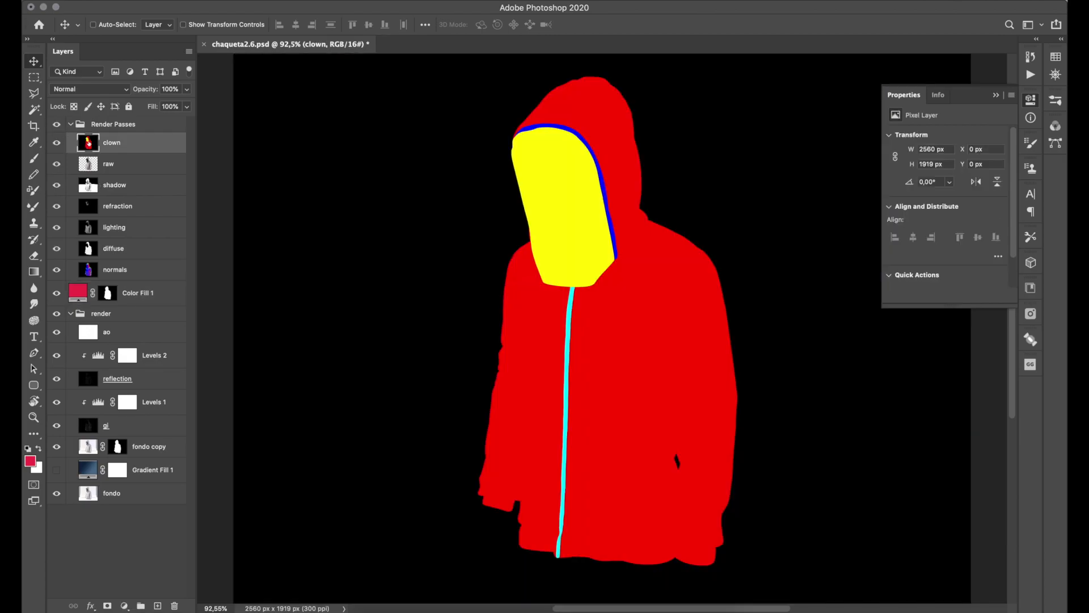
pyautogui.click(34, 109)
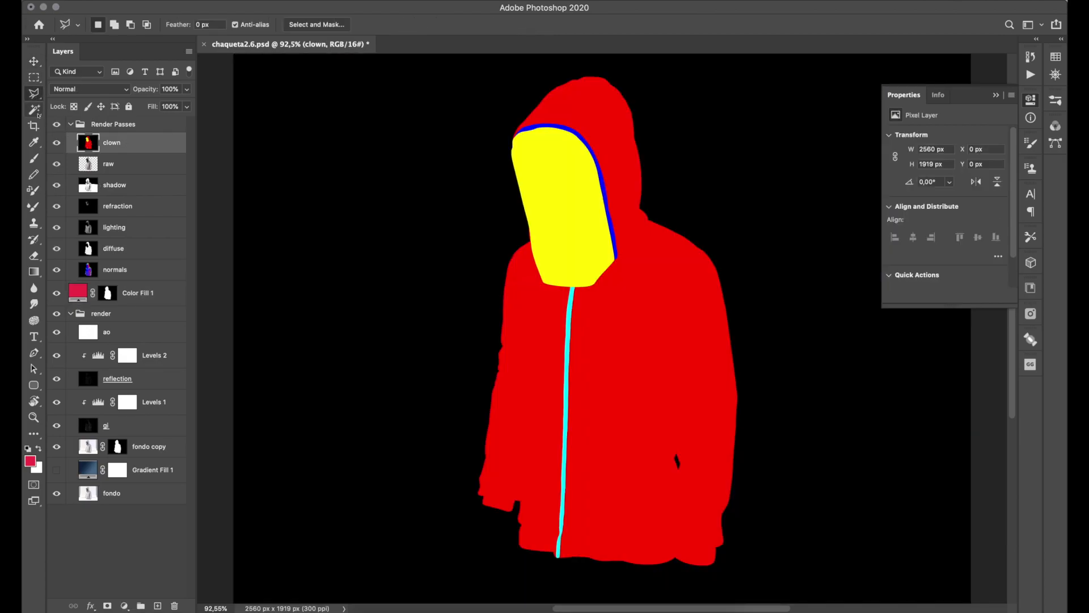
pyautogui.click(587, 201)
pyautogui.keyDown('shift'); pyautogui.click(603, 187); pyautogui.keyUp('shift')
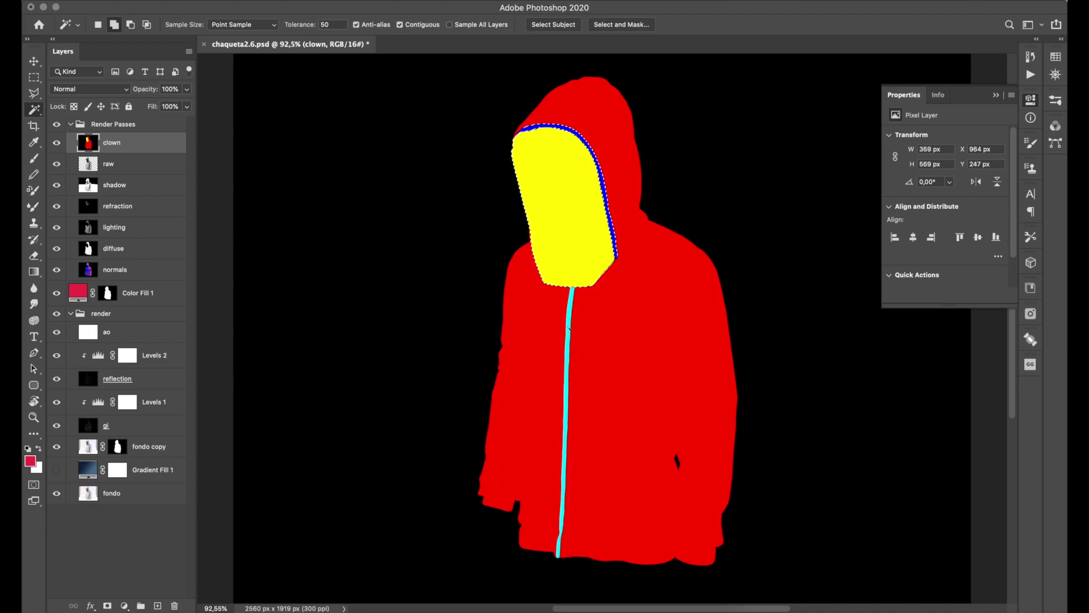
pyautogui.keyDown('shift'); pyautogui.click(570, 355); pyautogui.keyUp('shift')
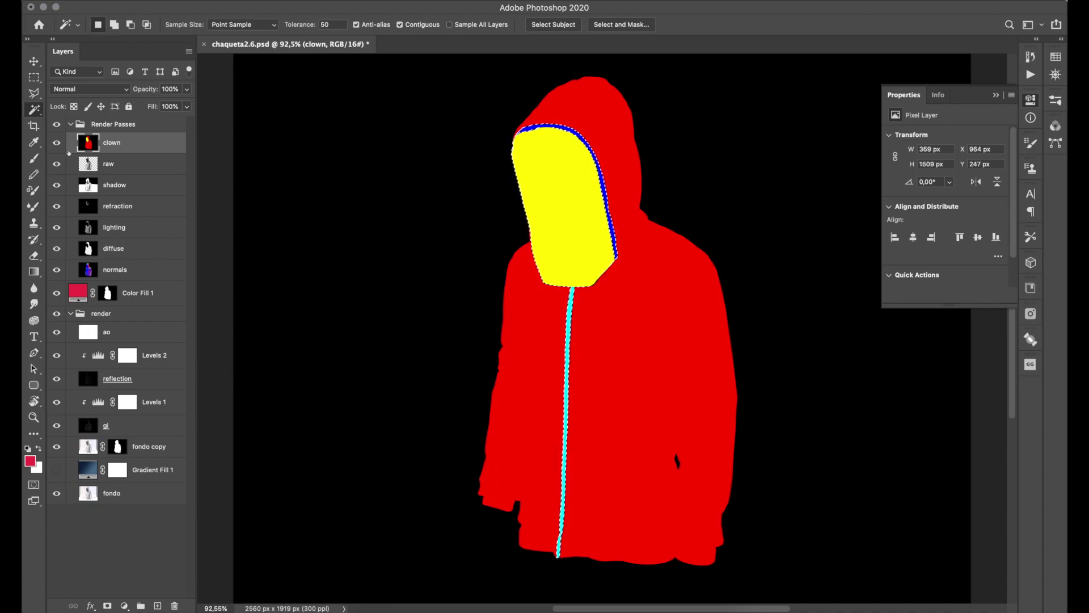
pyautogui.click(57, 124)
pyautogui.click(108, 293)
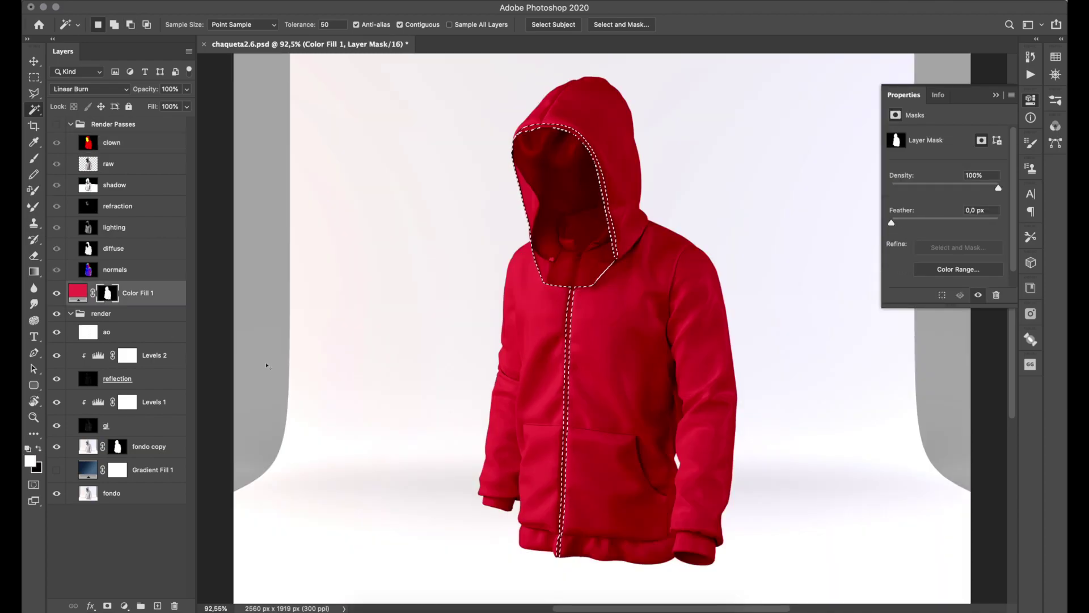
pyautogui.press('BackSpace')
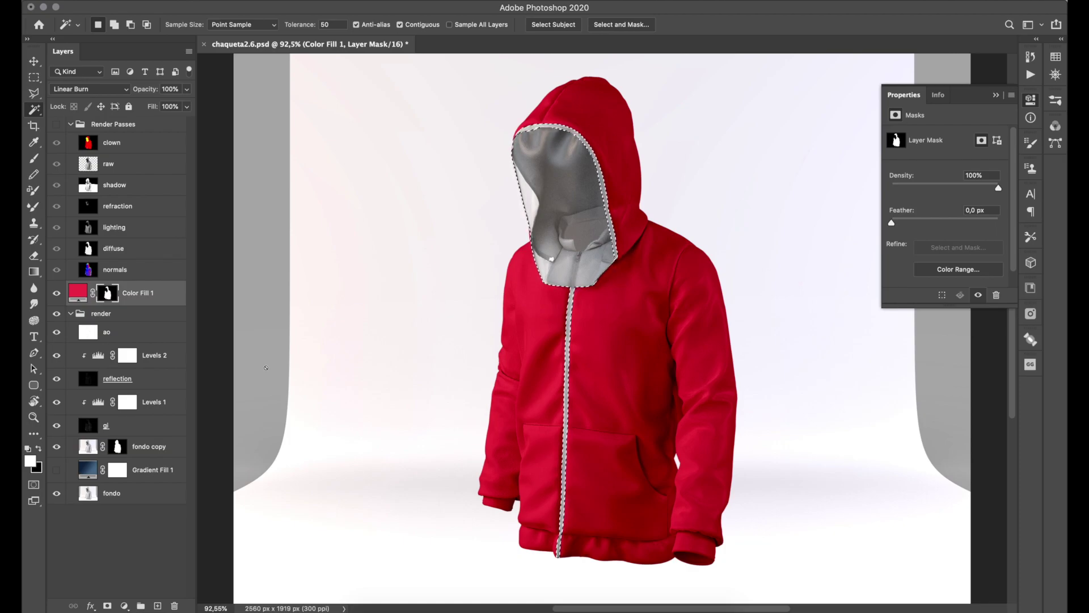
pyautogui.hotkey('ctrl', 'z')
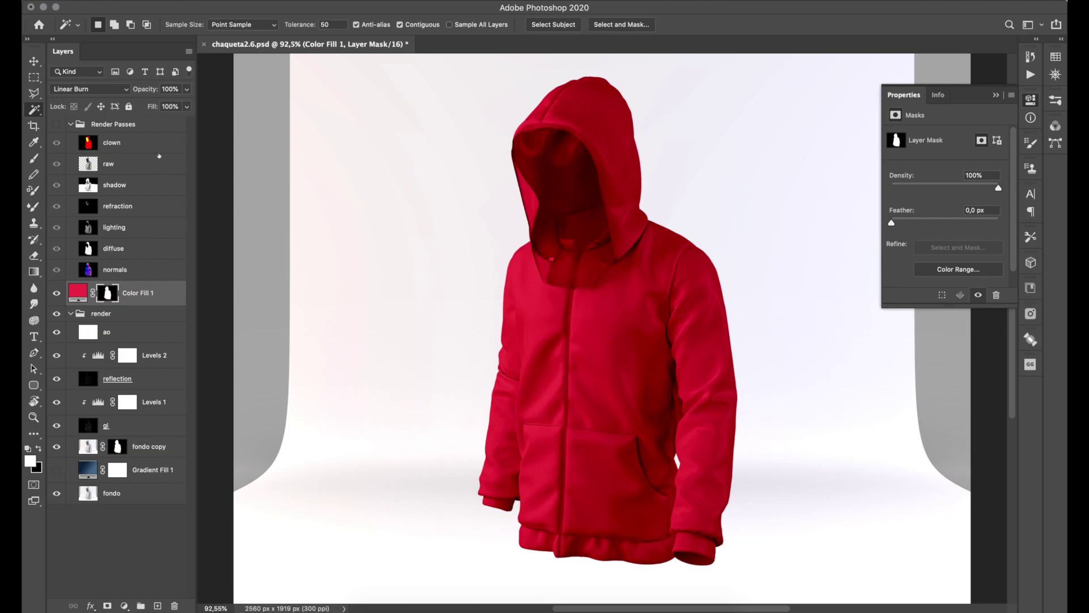
# Step: Reselect only the hood rim and zipper, check the Color Fill 1 mask, and save
pyautogui.click(56, 124)
pyautogui.click(136, 143)
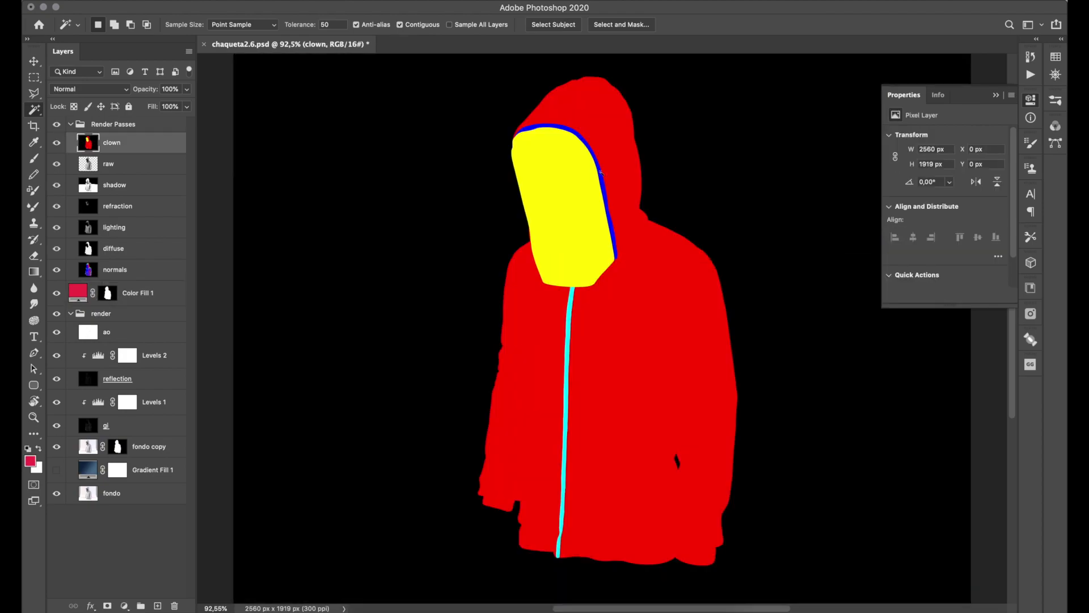
pyautogui.click(602, 179)
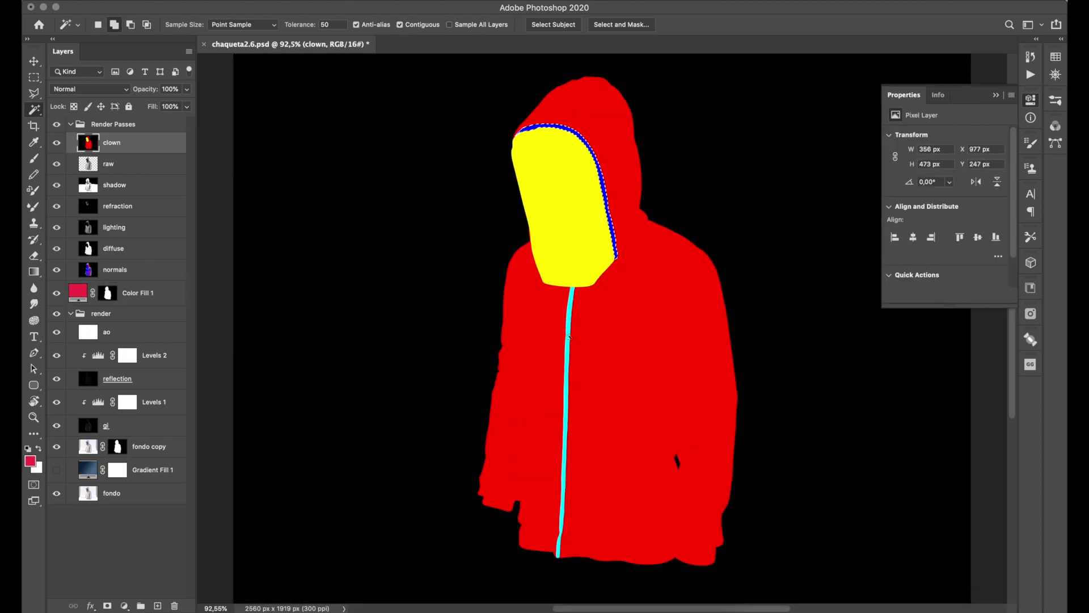
pyautogui.keyDown('shift'); pyautogui.click(569, 337); pyautogui.keyUp('shift')
pyautogui.click(56, 123)
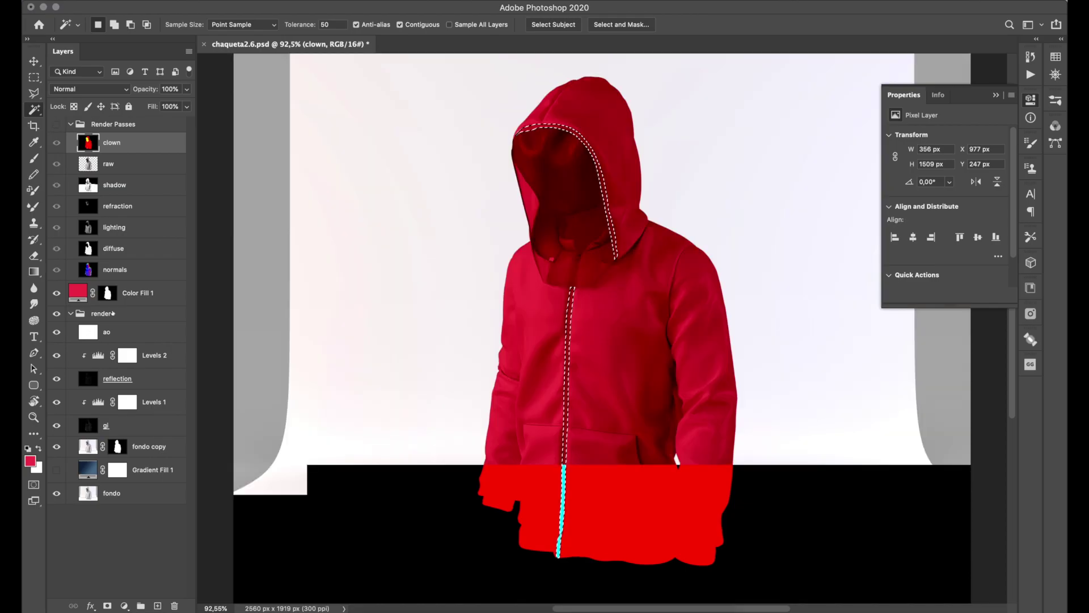
pyautogui.click(111, 294)
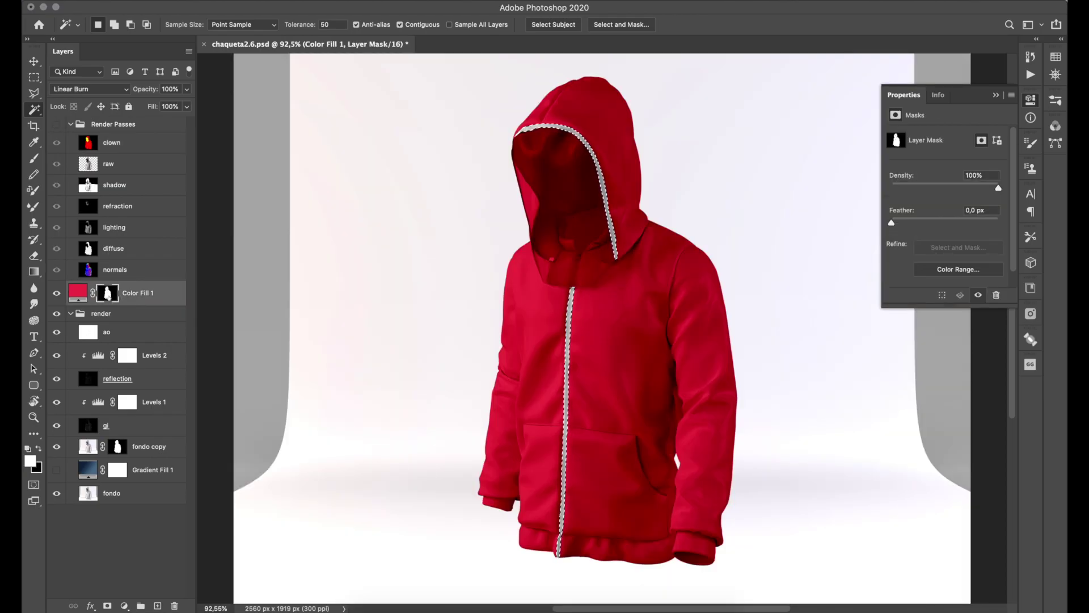
pyautogui.keyDown('shift'); pyautogui.click(108, 294); pyautogui.keyUp('shift')
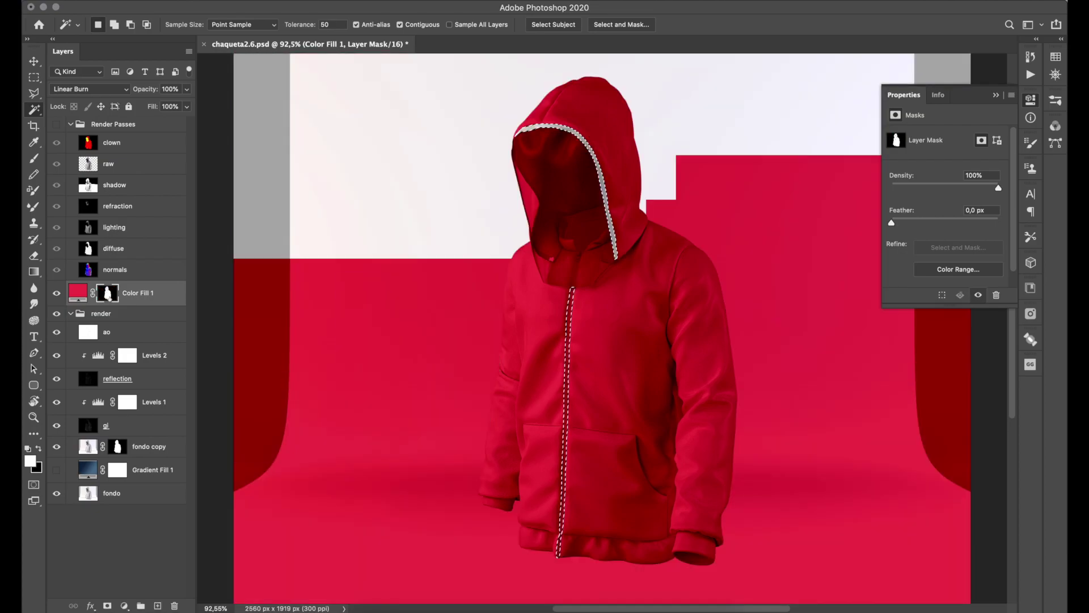
pyautogui.keyDown('alt'); pyautogui.click(107, 294); pyautogui.keyUp('alt')
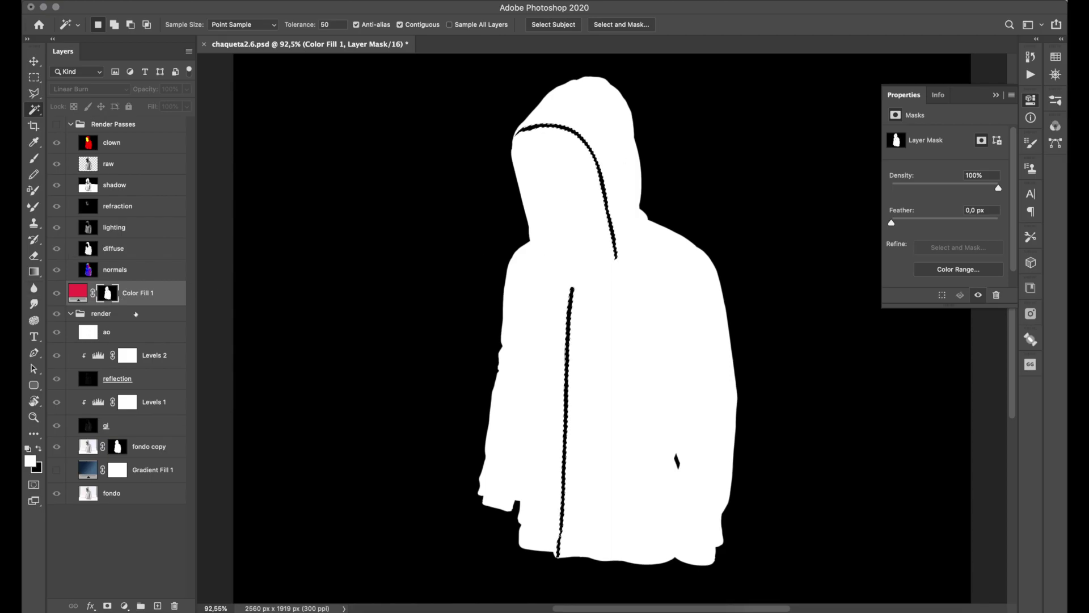
pyautogui.moveTo(103, 301); pyautogui.dragTo(111, 298)
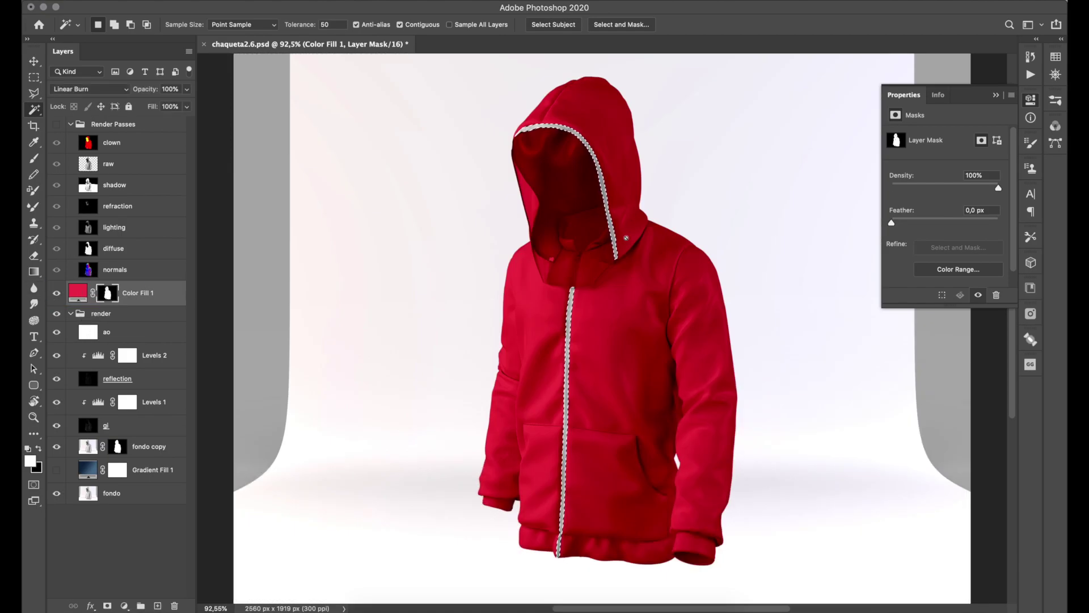
pyautogui.hotkey('ctrl', 's')
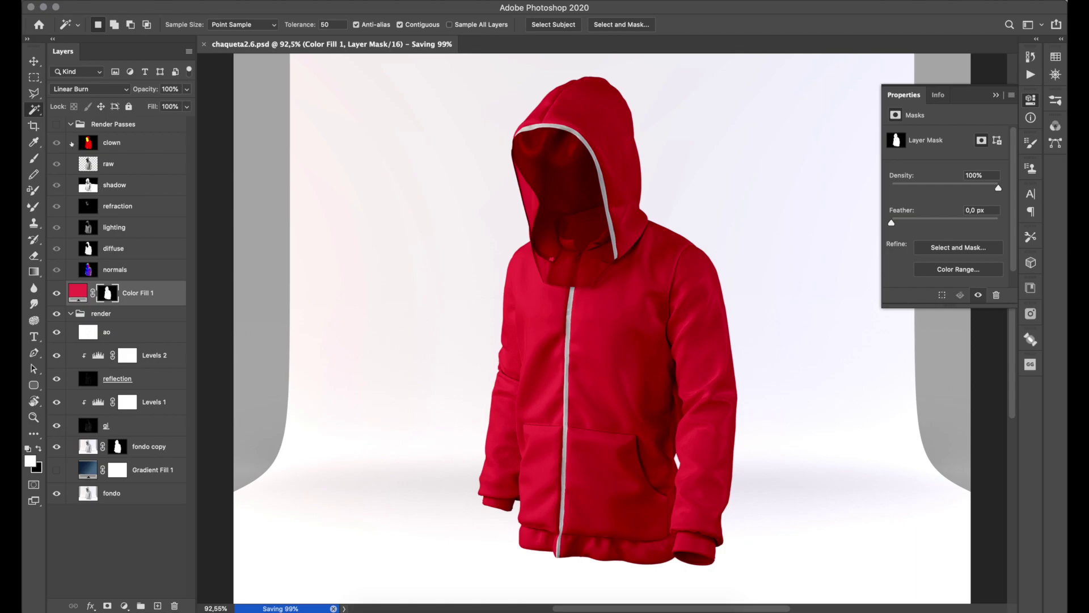
# Step: Magic Wand the yellow hood interior on the clown pass and target the Color Fill 1 mask
pyautogui.click(56, 124)
pyautogui.click(56, 142)
pyautogui.click(89, 145)
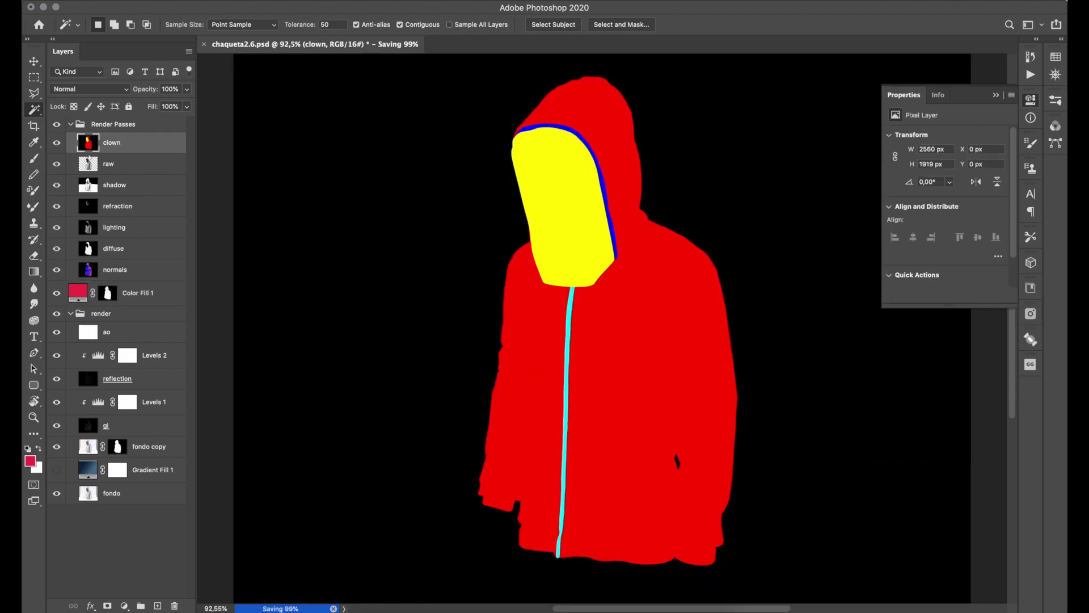
pyautogui.click(570, 218)
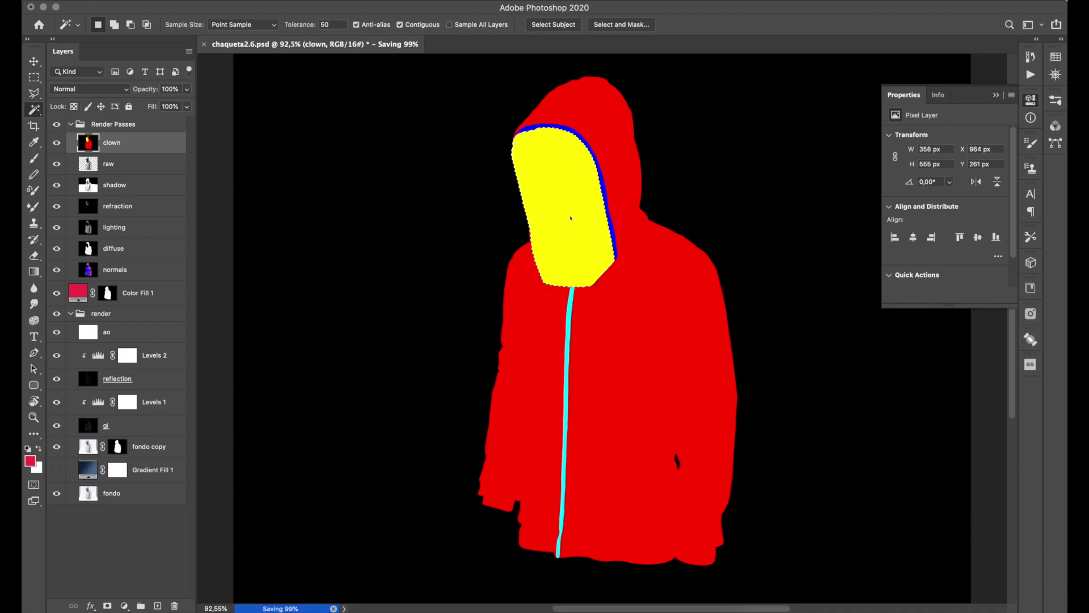
pyautogui.click(56, 123)
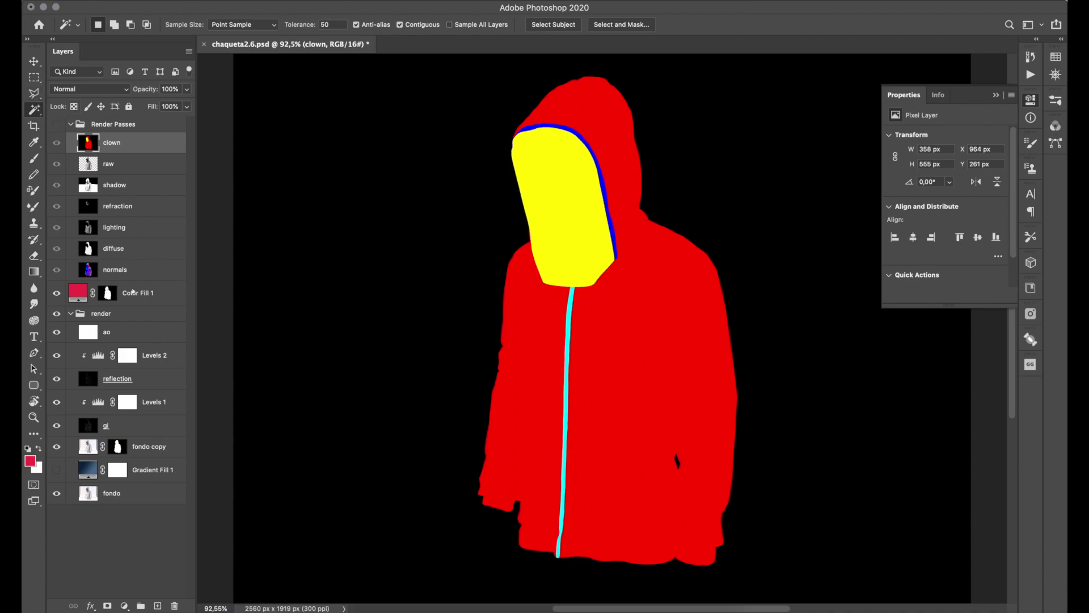
pyautogui.click(107, 293)
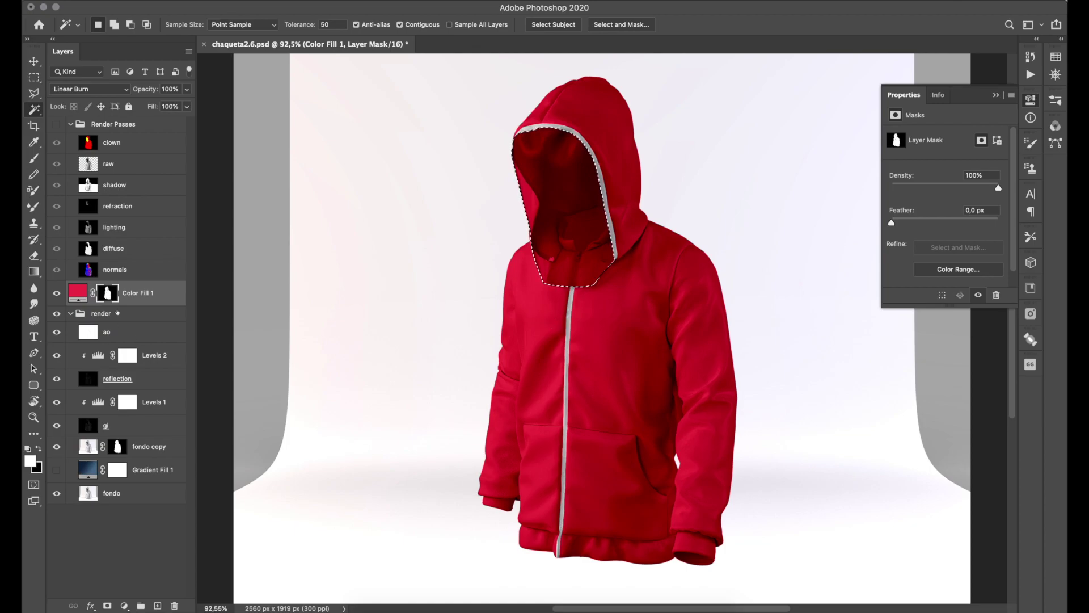
pyautogui.keyDown('alt'); pyautogui.click(108, 292); pyautogui.keyUp('alt')
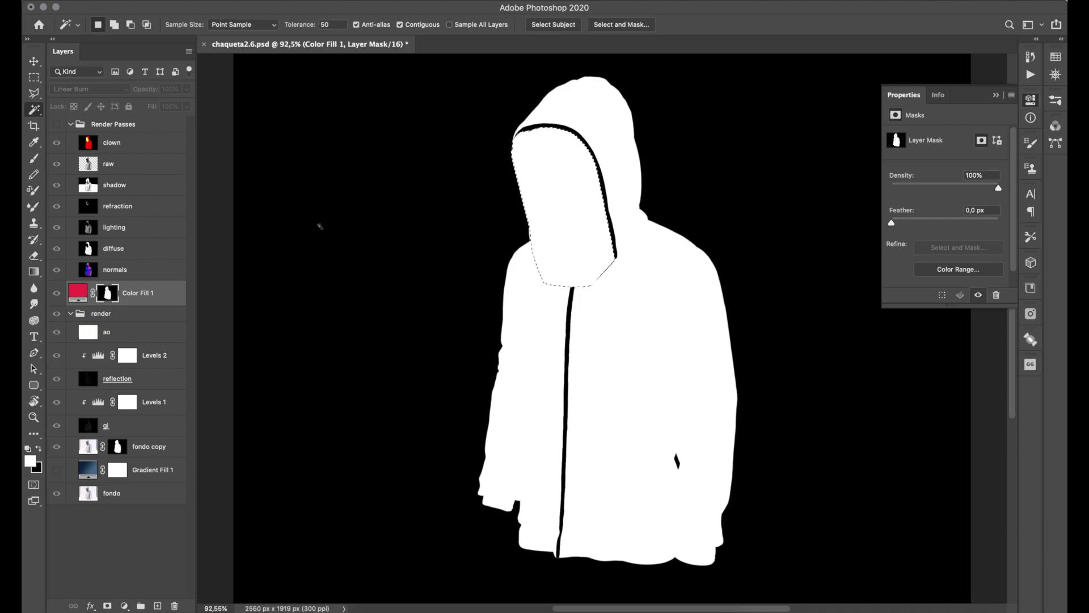
pyautogui.keyDown('alt'); pyautogui.click(114, 300); pyautogui.keyUp('alt')
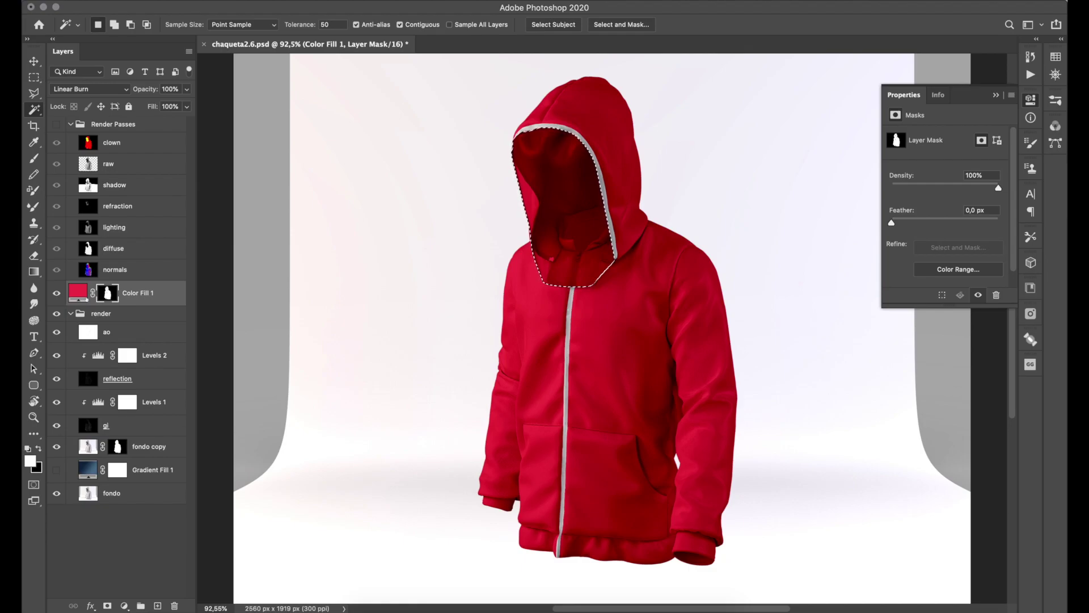
pyautogui.click(30, 461)
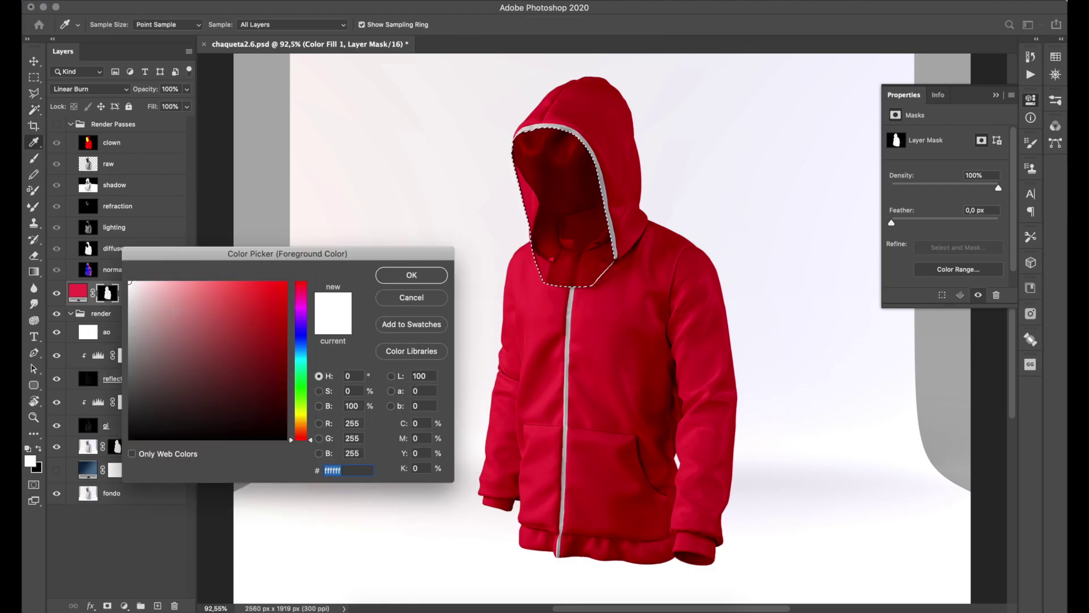
# Step: Fill the hood selection on the Color Fill 1 mask with a mid grey, checking the mask view
pyautogui.moveTo(130, 307); pyautogui.dragTo(129, 341)
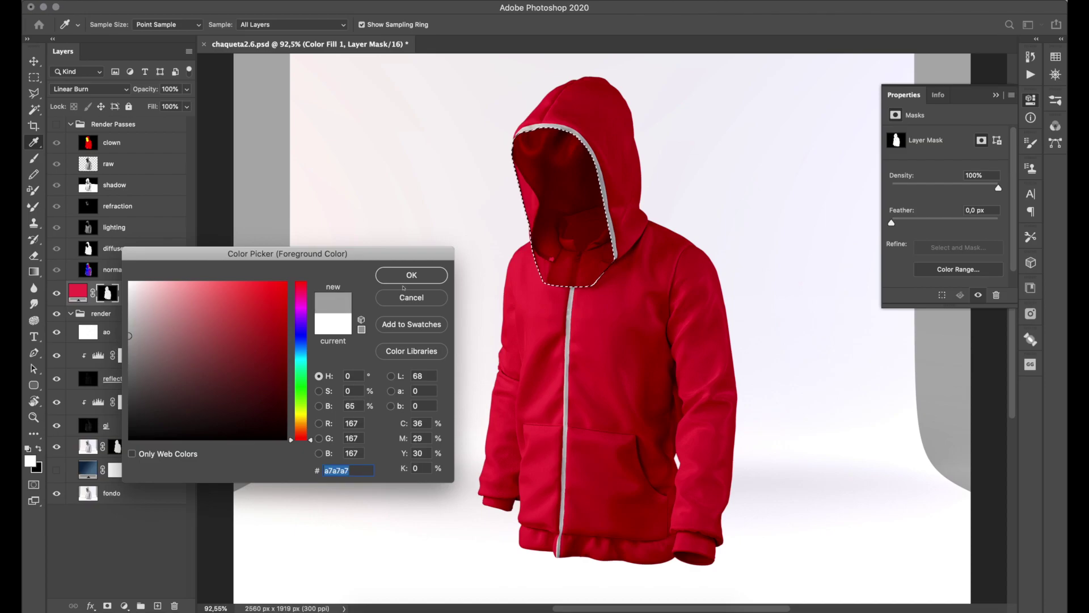
pyautogui.click(412, 275)
pyautogui.hotkey('alt', 'BackSpace')
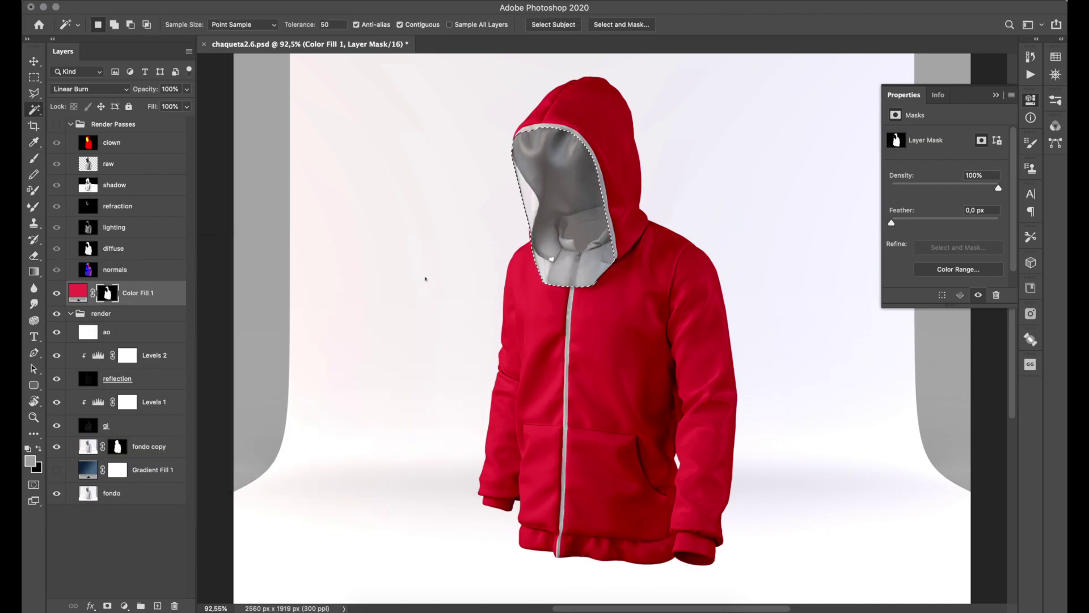
pyautogui.hotkey('alt', 'BackSpace')
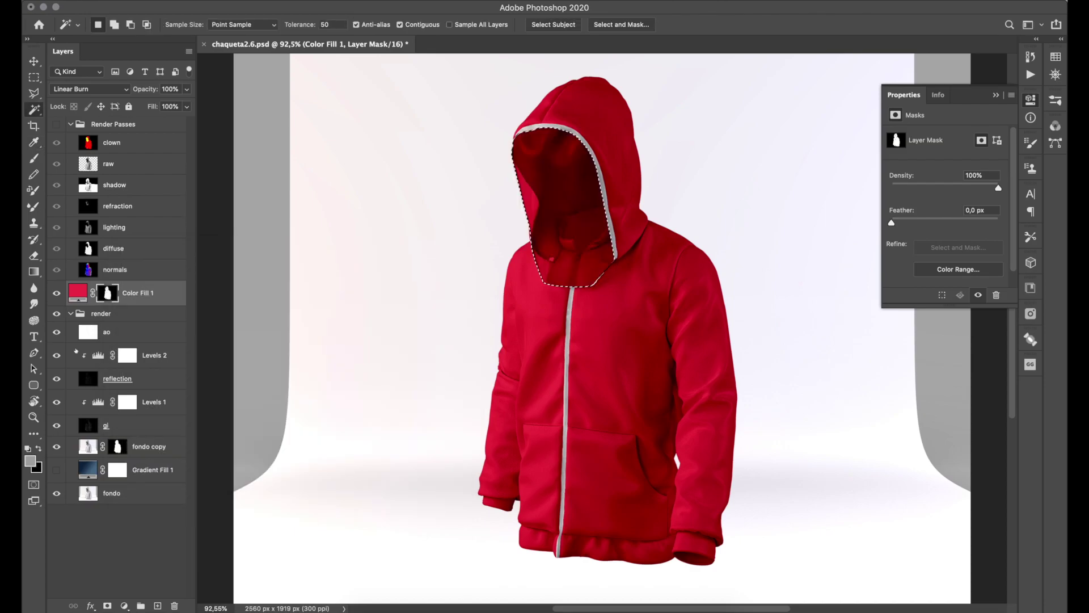
pyautogui.hotkey('alt', 'BackSpace')
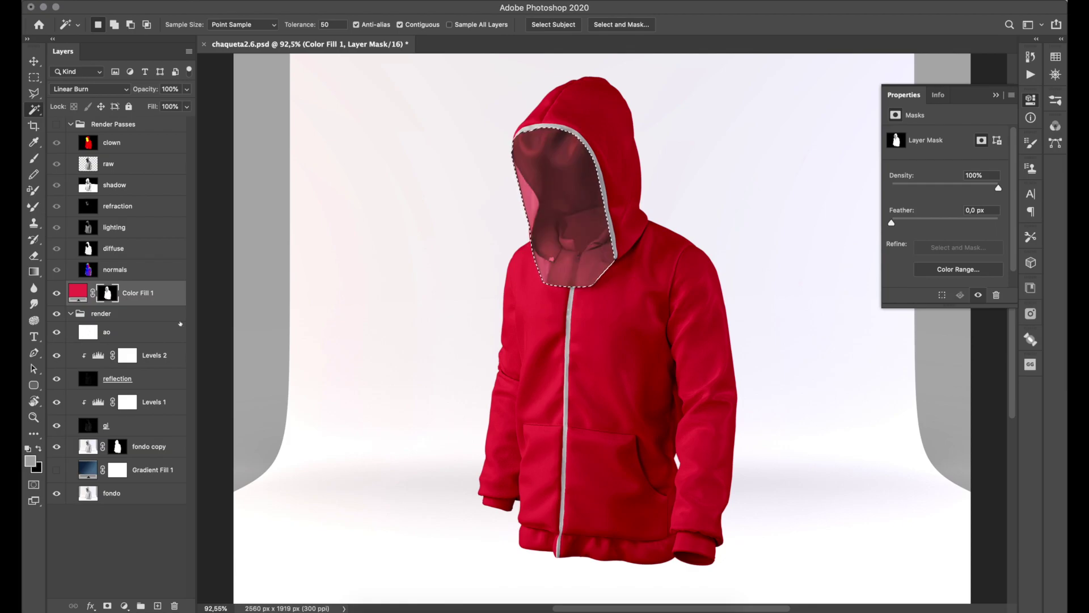
pyautogui.keyDown('alt'); pyautogui.click(108, 292); pyautogui.keyUp('alt')
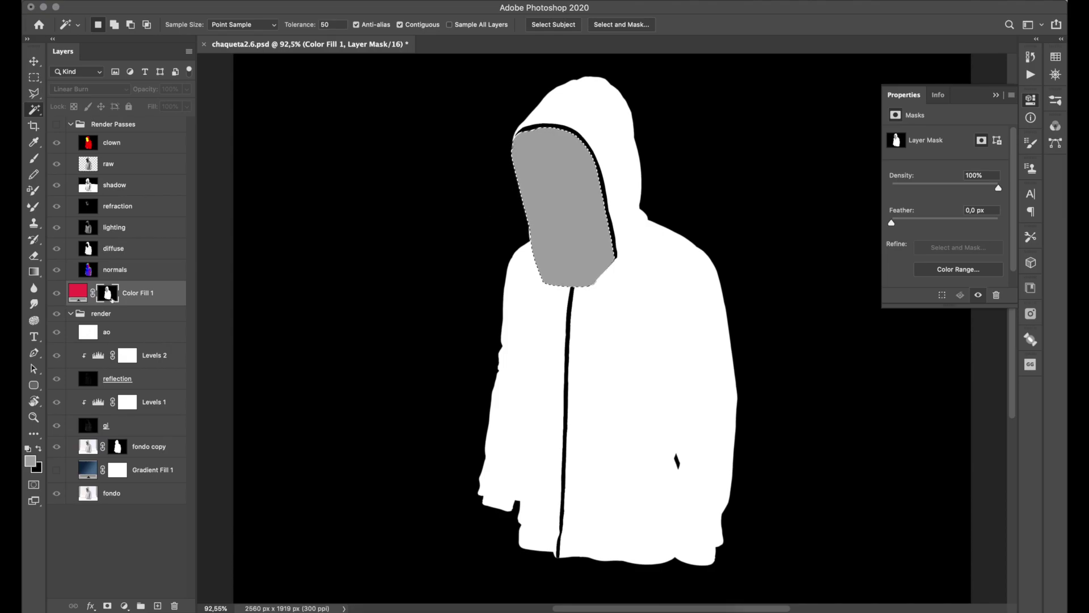
pyautogui.keyDown('alt'); pyautogui.click(107, 292); pyautogui.keyUp('alt')
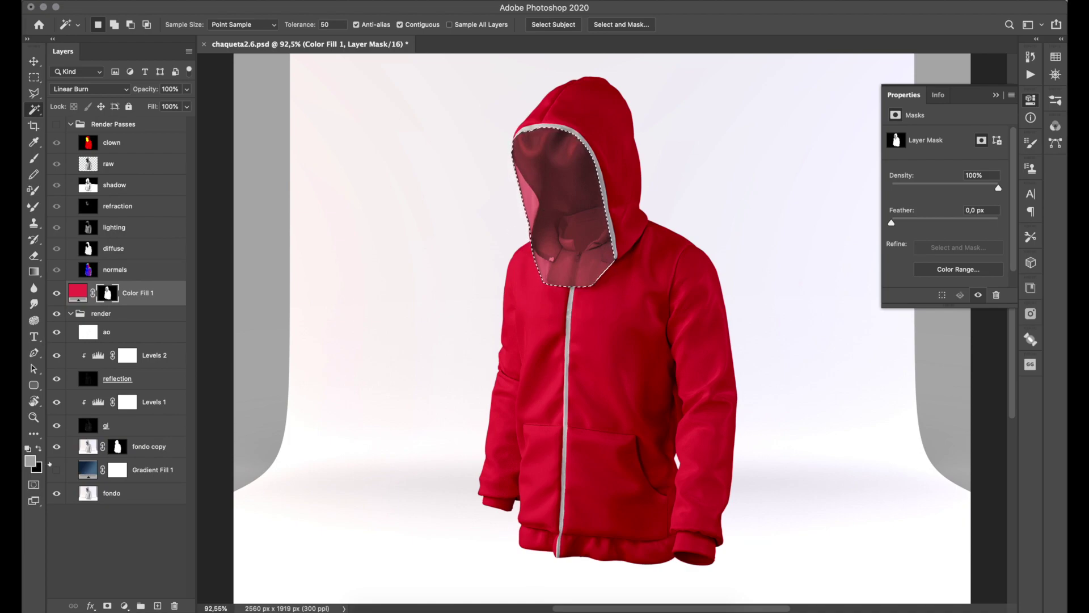
# Step: Set the foreground to 808080, refill the hood lining on the mask, and deselect
pyautogui.click(31, 461)
pyautogui.write('808080')
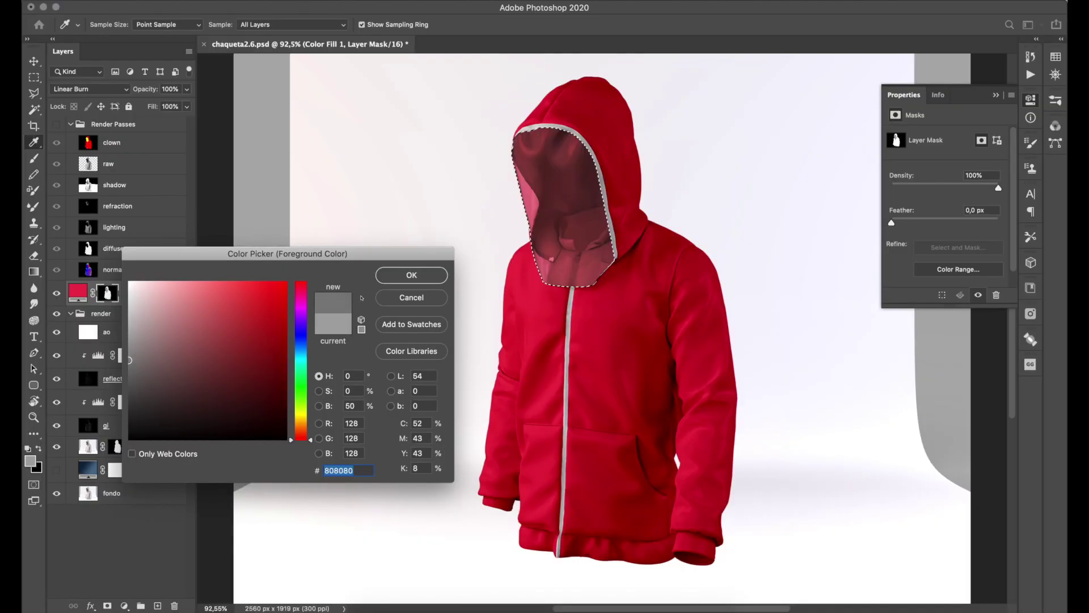
pyautogui.click(410, 275)
pyautogui.press('w')
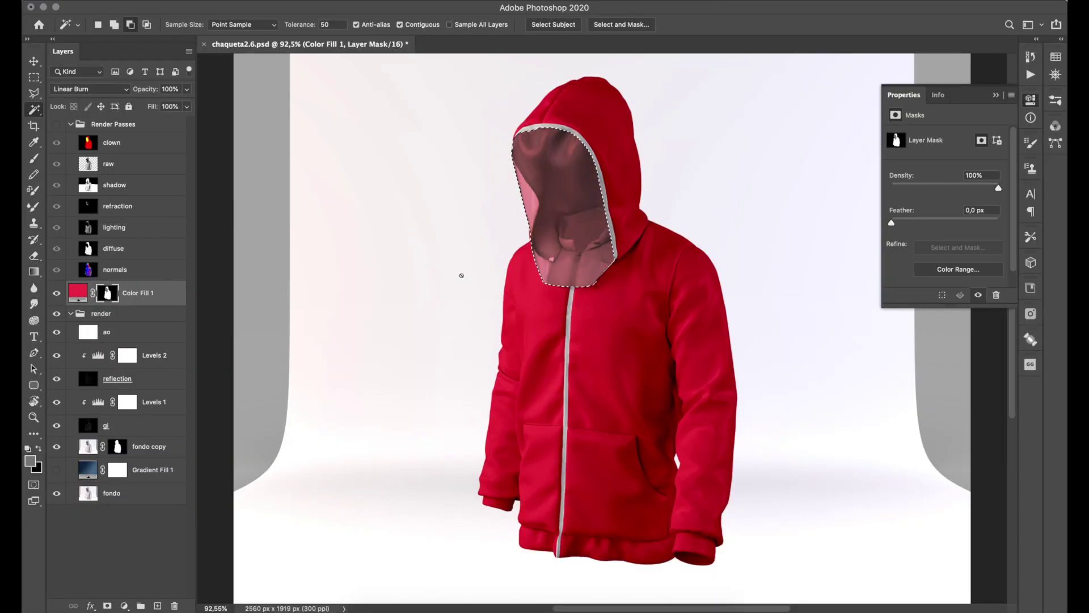
pyautogui.press('alt')
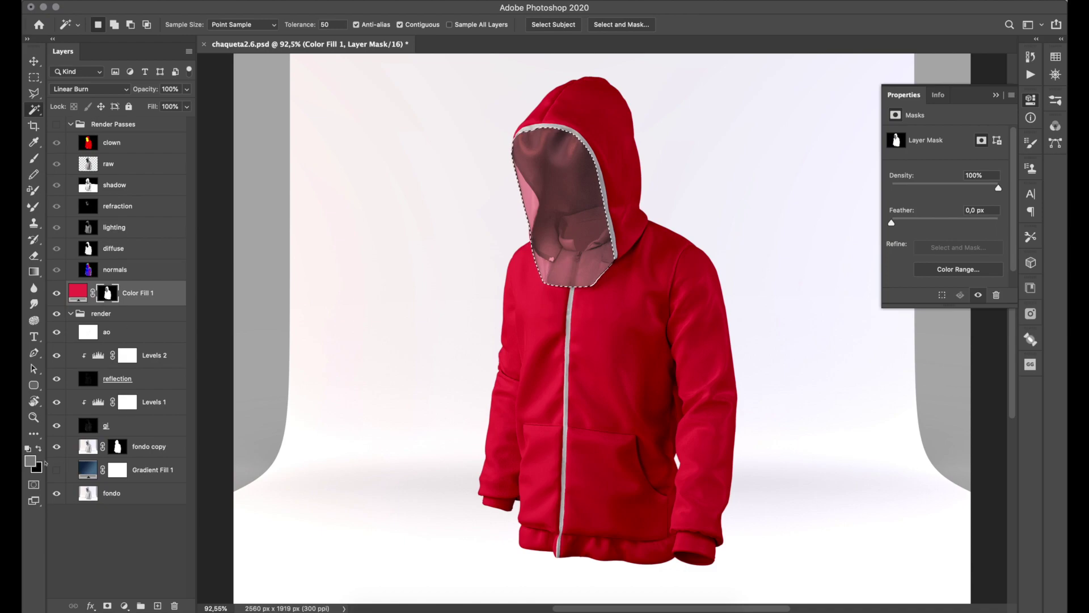
pyautogui.hotkey('alt', 'BackSpace')
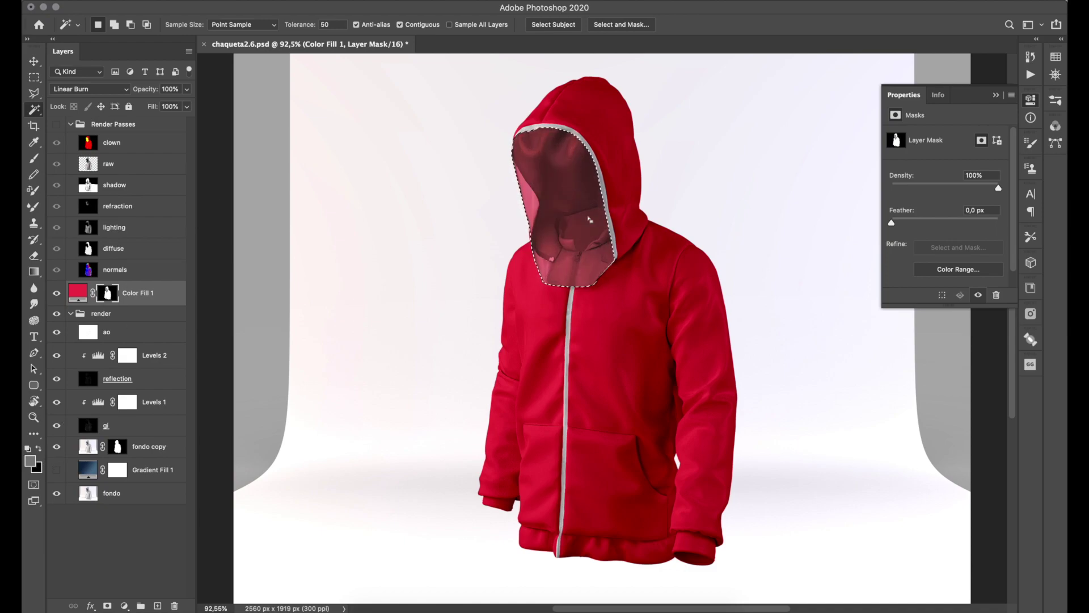
pyautogui.hotkey('ctrl', 'd')
# Step: Zoom into the hood and trace a closed Pen path around the pink left inner edge
pyautogui.press('z')
pyautogui.moveTo(507, 168); pyautogui.dragTo(516, 141)
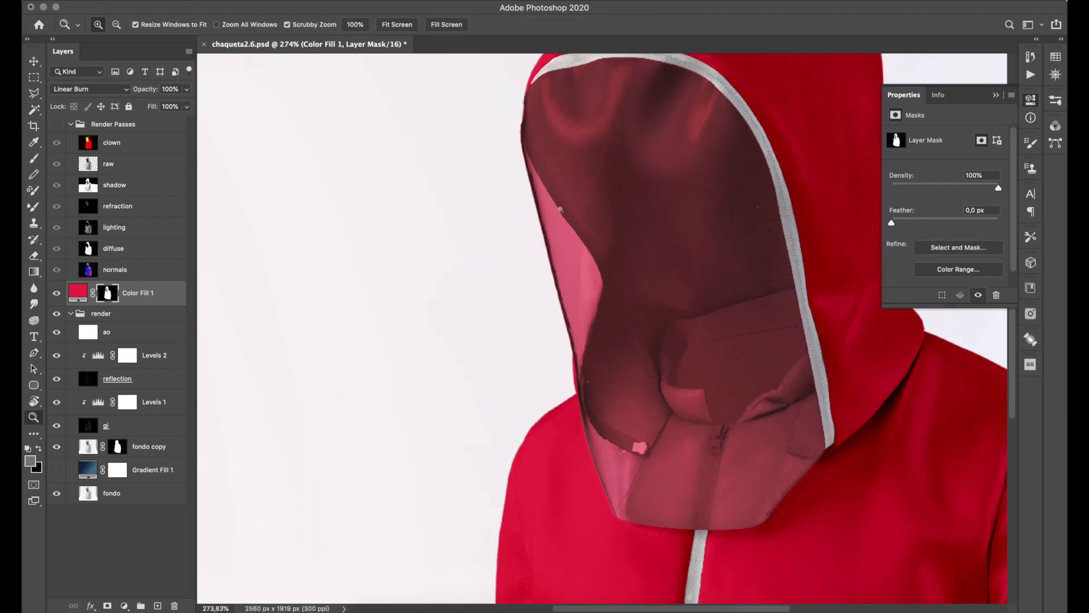
pyautogui.press('p')
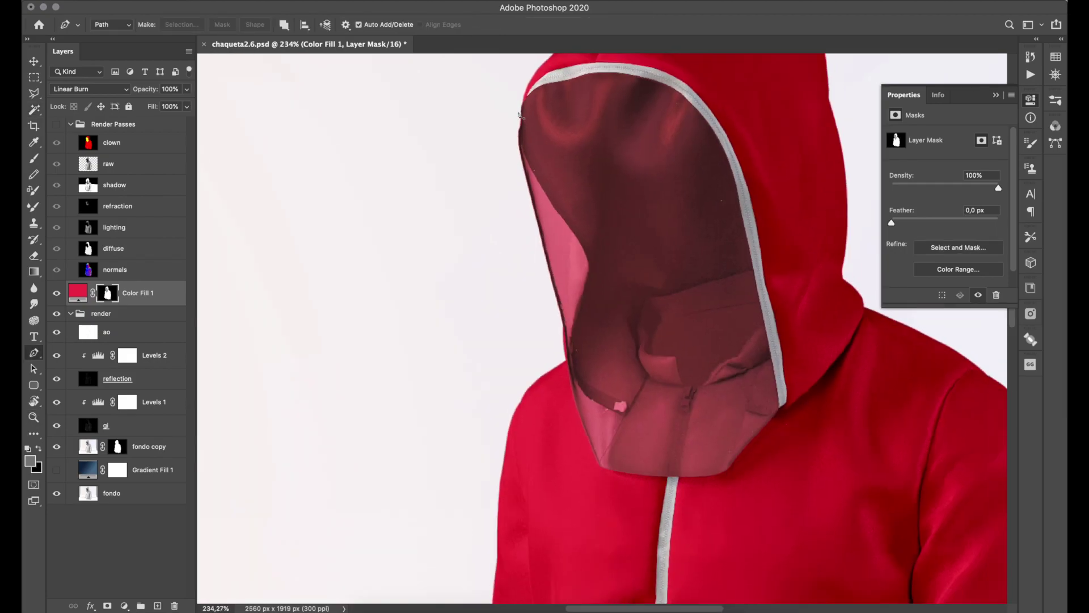
pyautogui.click(518, 110)
pyautogui.click(518, 142)
pyautogui.click(529, 163)
pyautogui.moveTo(542, 184); pyautogui.dragTo(542, 186)
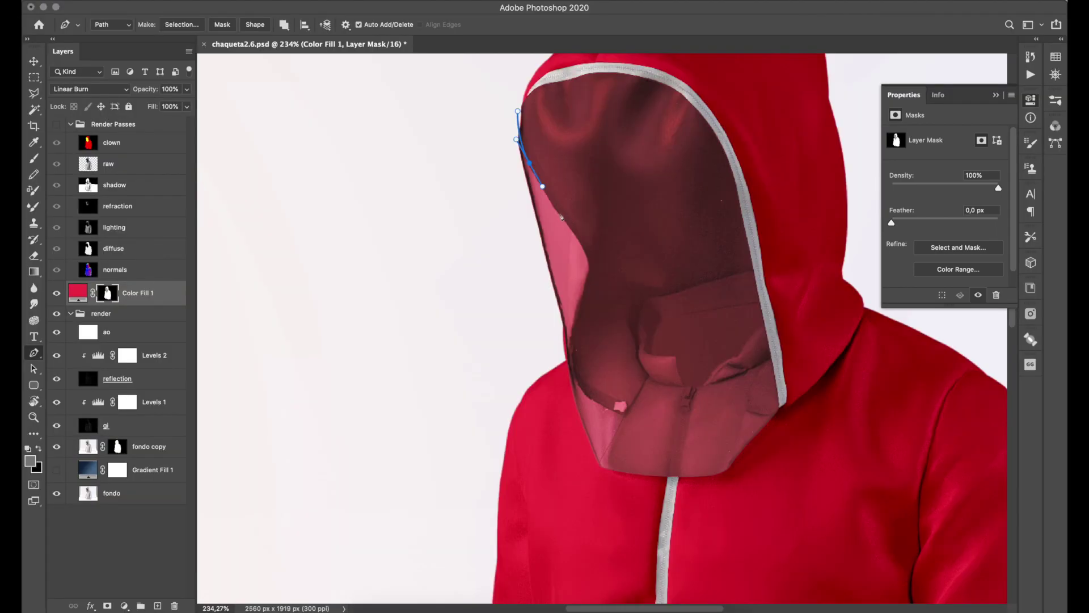
pyautogui.moveTo(556, 213); pyautogui.dragTo(563, 217)
pyautogui.moveTo(589, 262); pyautogui.dragTo(587, 276)
pyautogui.moveTo(559, 361); pyautogui.dragTo(538, 367)
pyautogui.click(511, 284)
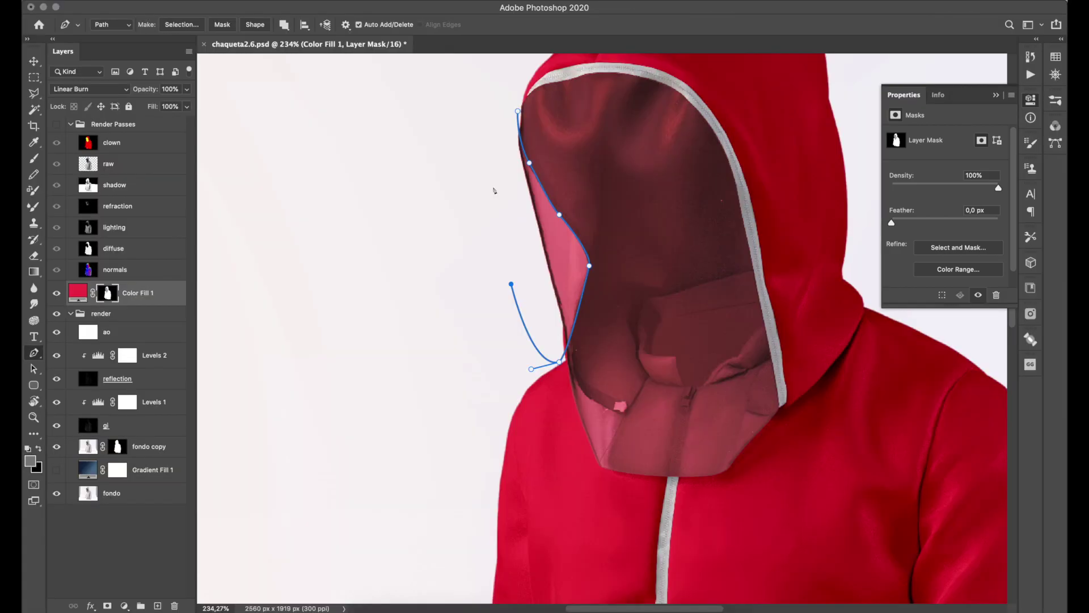
pyautogui.click(493, 176)
pyautogui.click(517, 111)
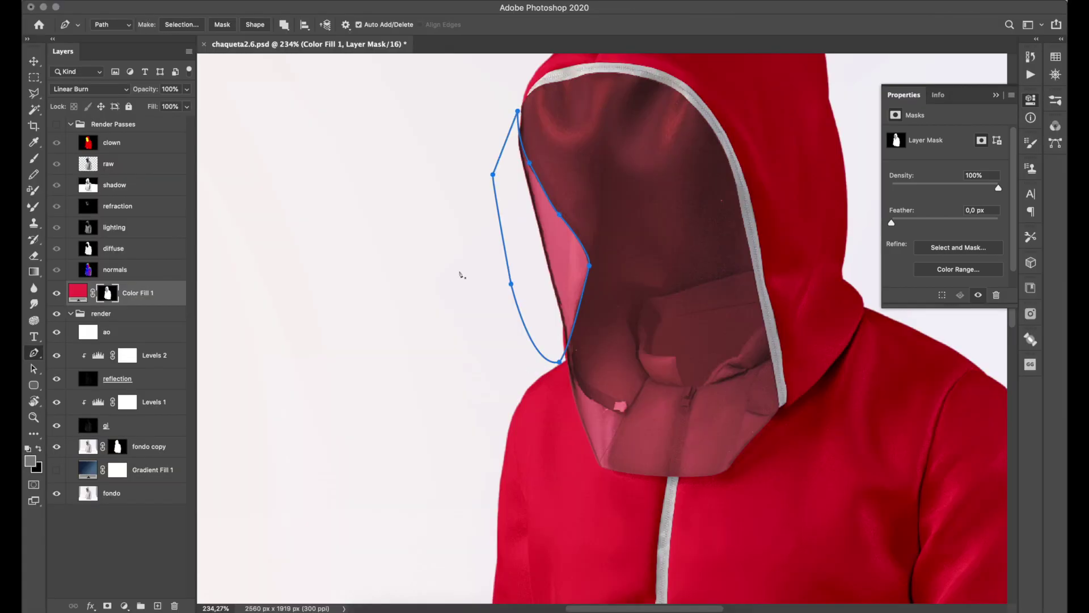
# Step: Load the Work Path as a selection, fill it black on the fill mask, and deselect
pyautogui.press('v')
pyautogui.click(1055, 125)
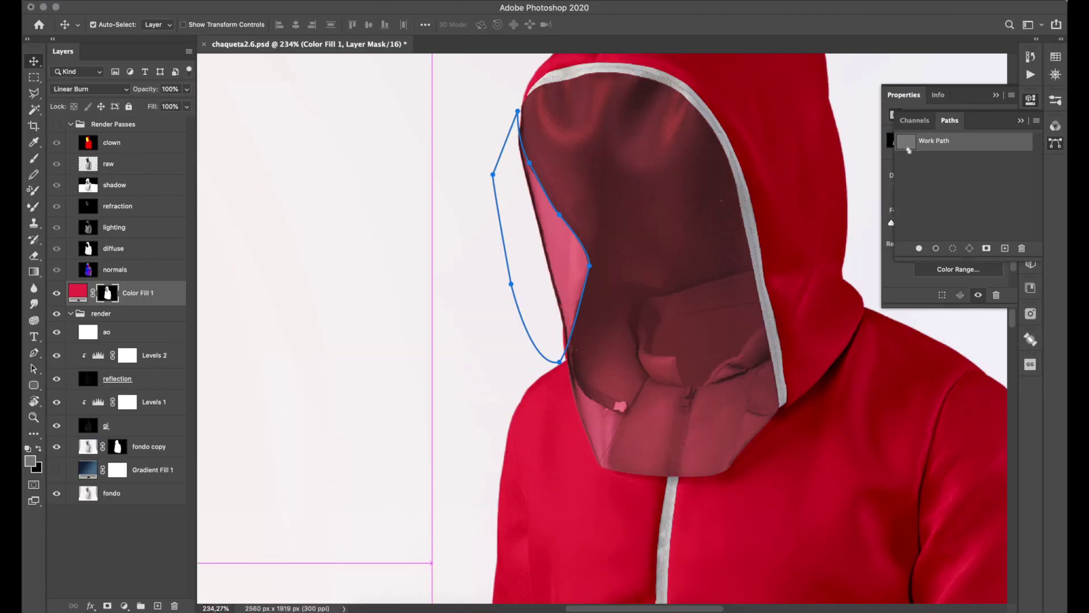
pyautogui.keyDown('ctrl'); pyautogui.click(907, 143); pyautogui.keyUp('ctrl')
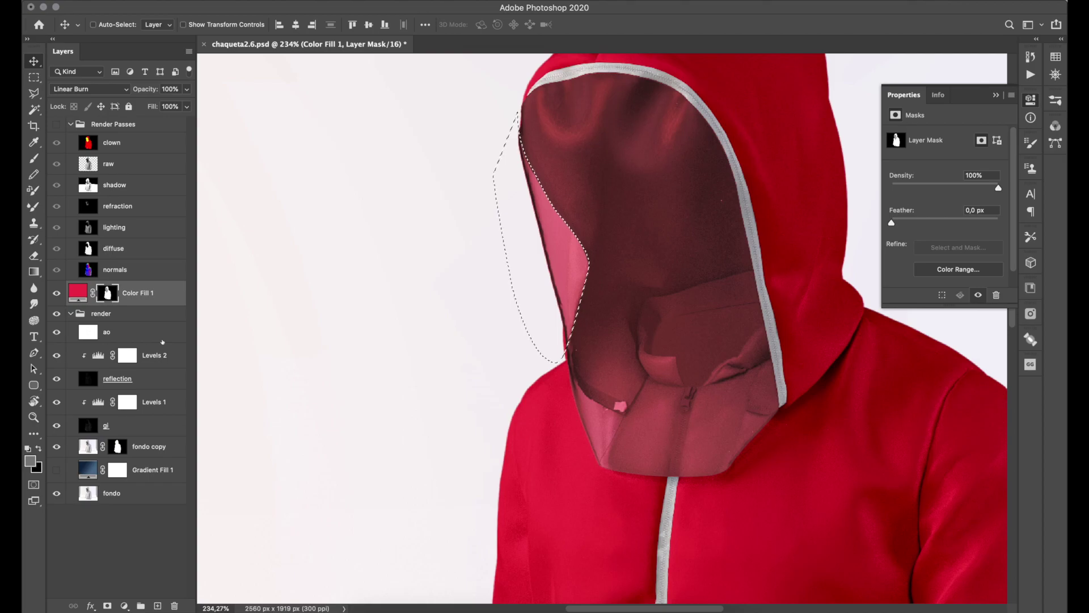
pyautogui.hotkey('ctrl', 'BackSpace')
pyautogui.hotkey('ctrl', 'd')
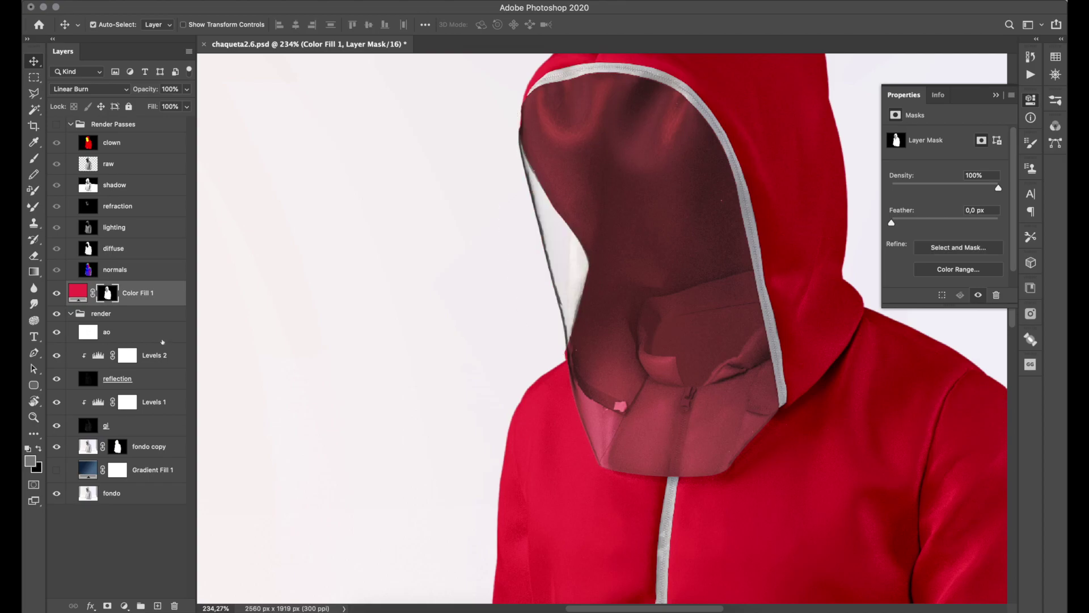
# Step: Fit the jacket on screen, then zoom back in on the hood opening
pyautogui.hotkey('ctrl', '0')
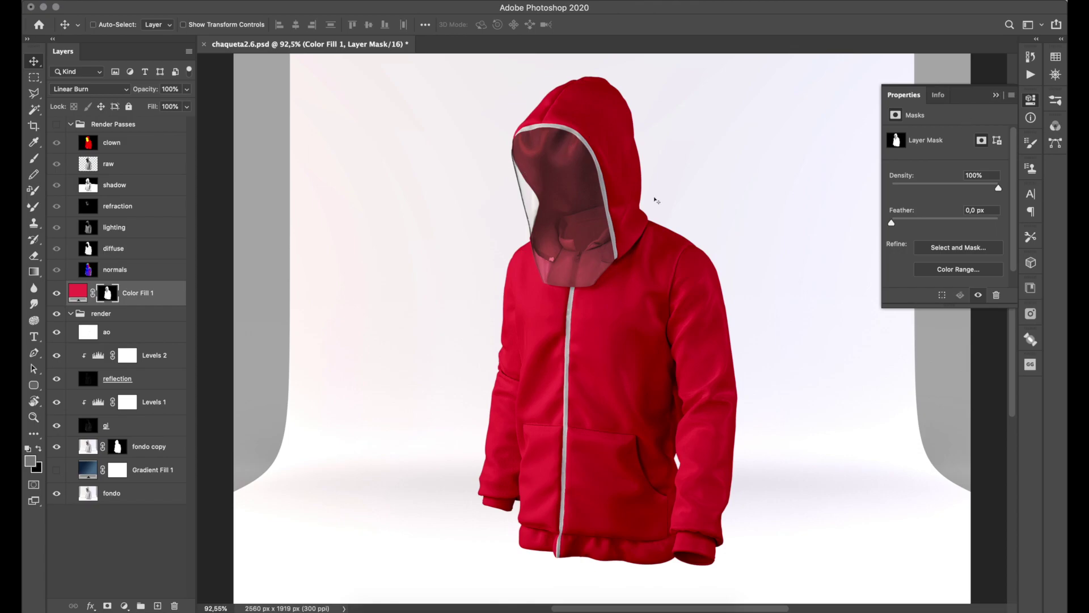
pyautogui.press('z')
pyautogui.click(532, 195)
pyautogui.moveTo(551, 228); pyautogui.dragTo(573, 272)
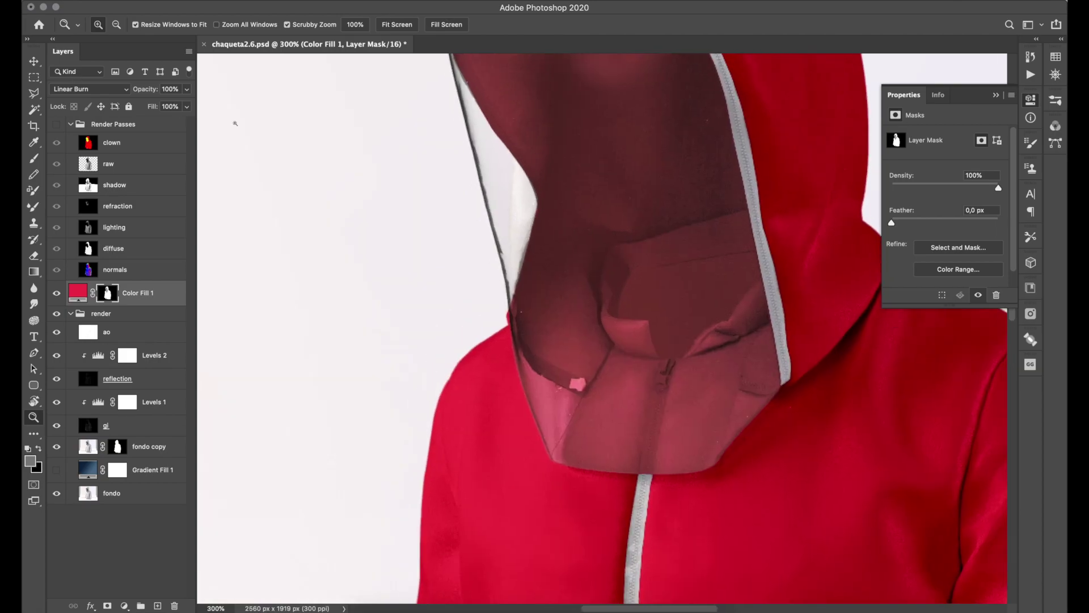
# Step: Draw a pen path around the pale patch inside the hood and load it as a selection
pyautogui.press('p')
pyautogui.click(516, 148)
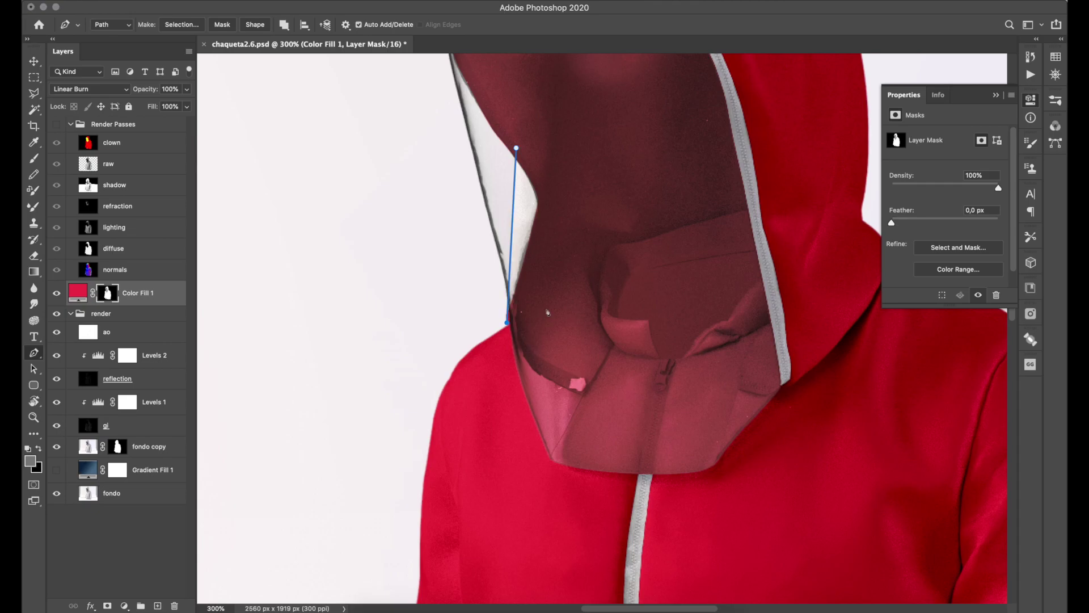
pyautogui.click(584, 191)
pyautogui.click(528, 147)
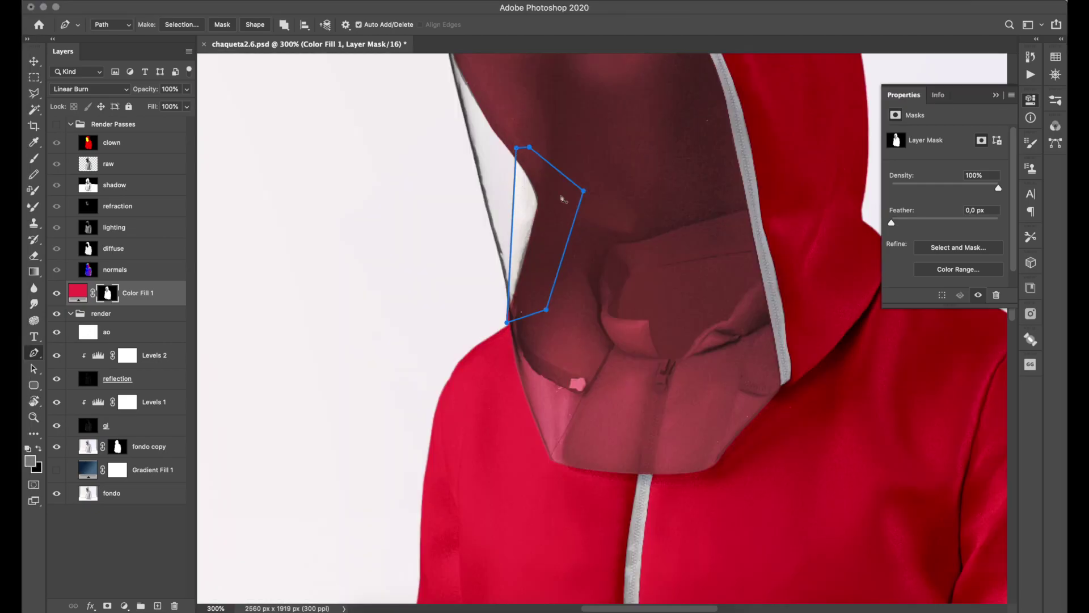
pyautogui.click(1055, 142)
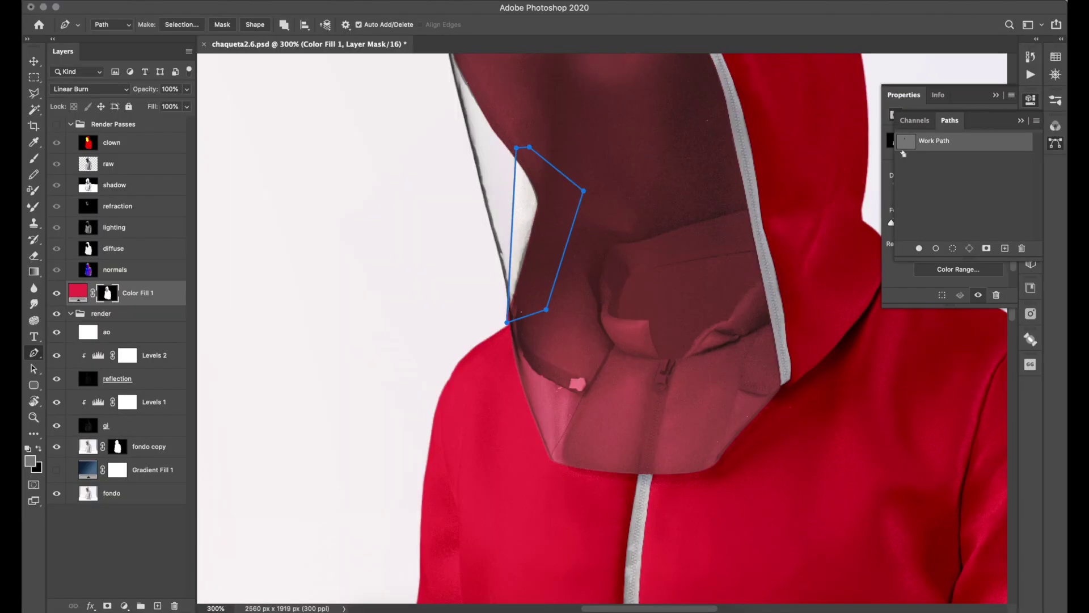
pyautogui.keyDown('ctrl'); pyautogui.click(907, 150); pyautogui.keyUp('ctrl')
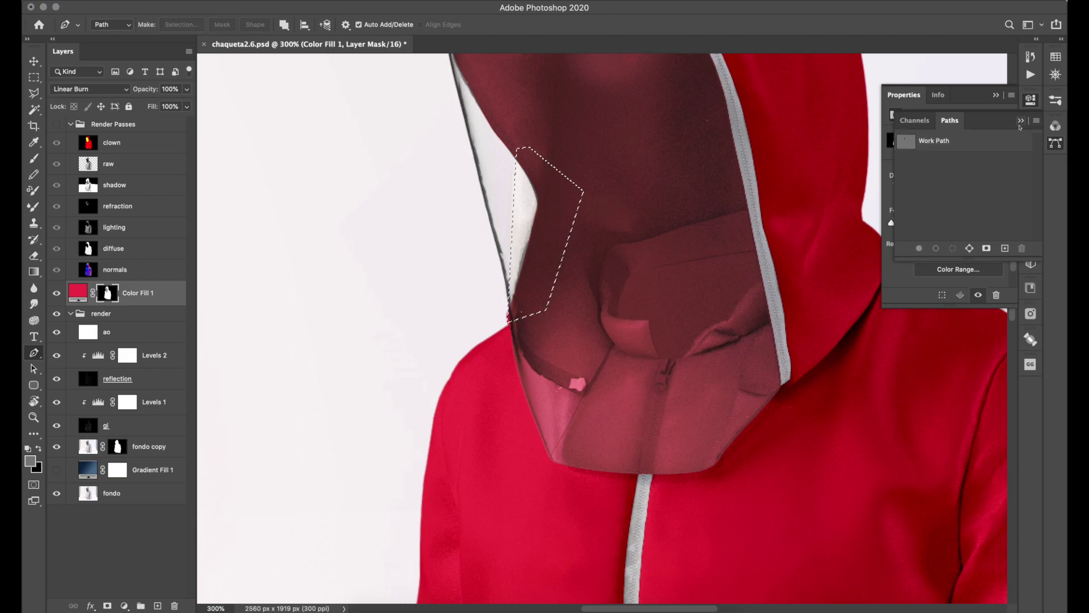
pyautogui.click(1021, 126)
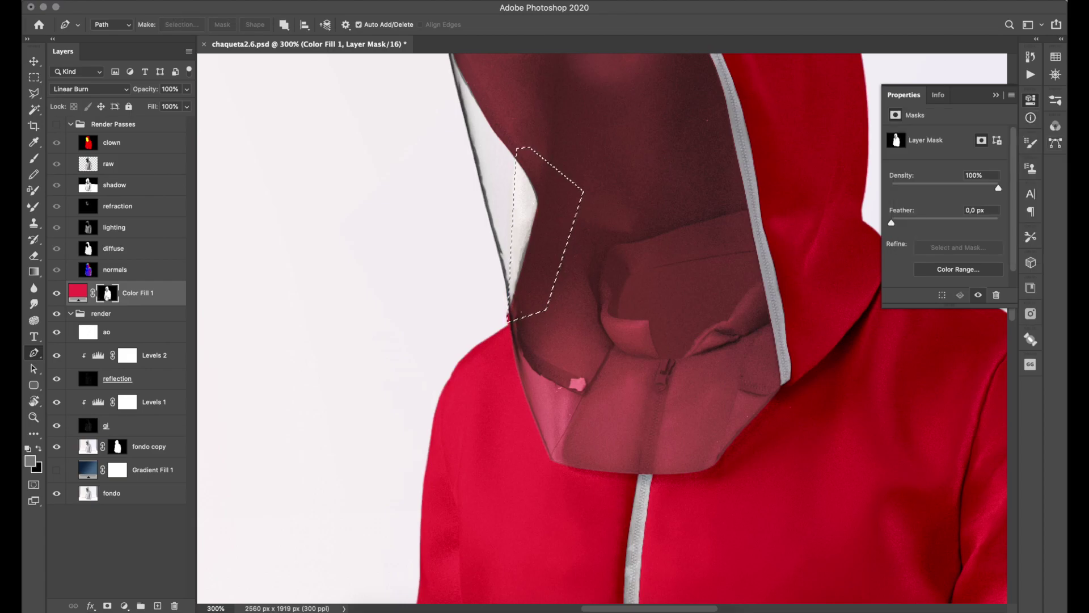
# Step: Fill the selected patch on the colour fill mask with the lining's sampled grey
pyautogui.keyDown('alt'); pyautogui.click(108, 293); pyautogui.keyUp('alt')
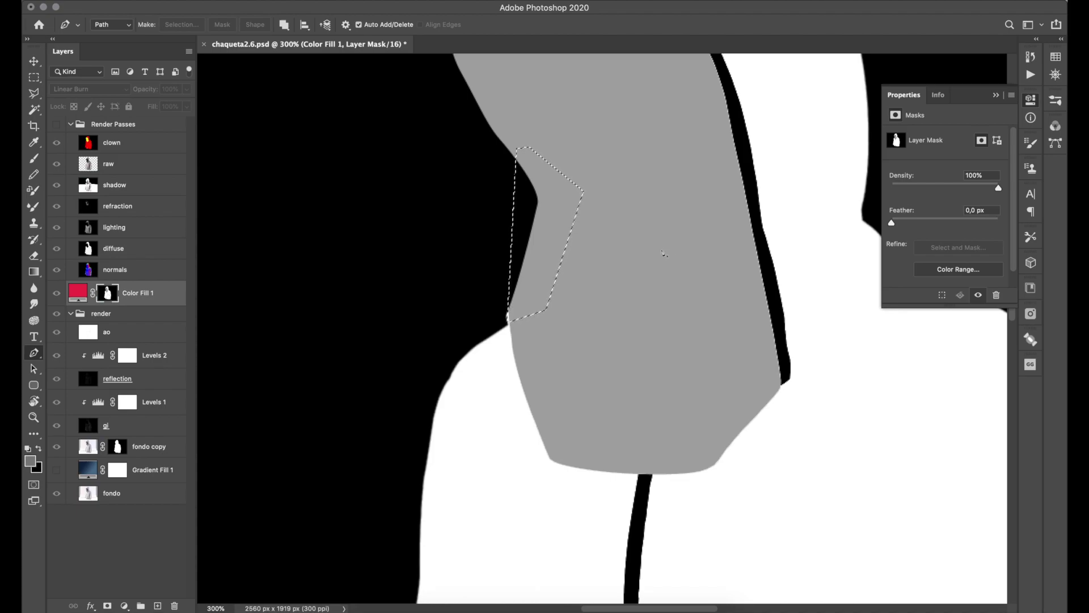
pyautogui.press('v')
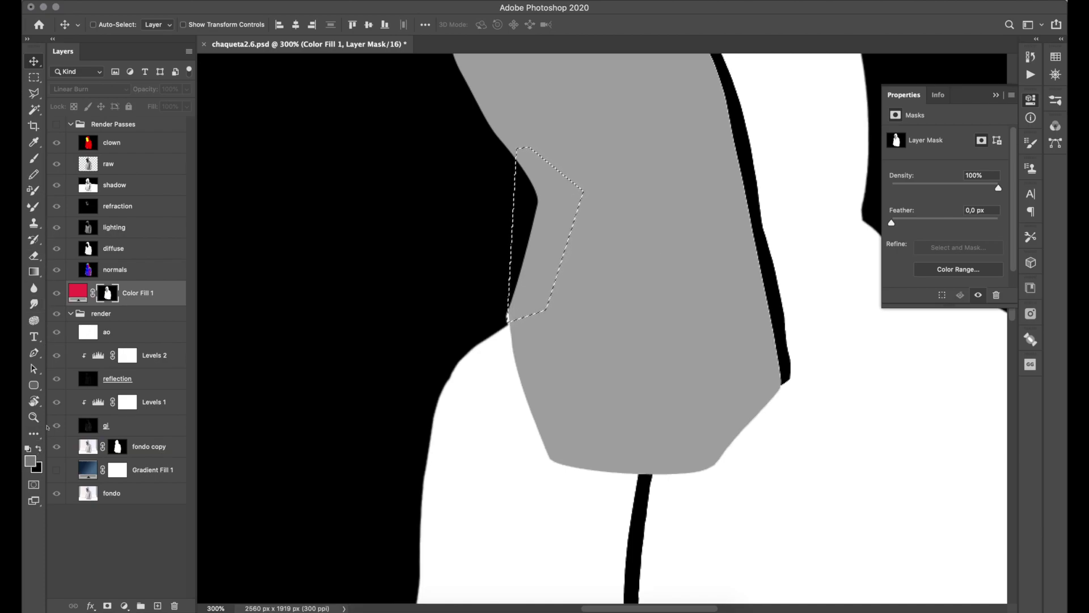
pyautogui.press('i')
pyautogui.click(630, 247)
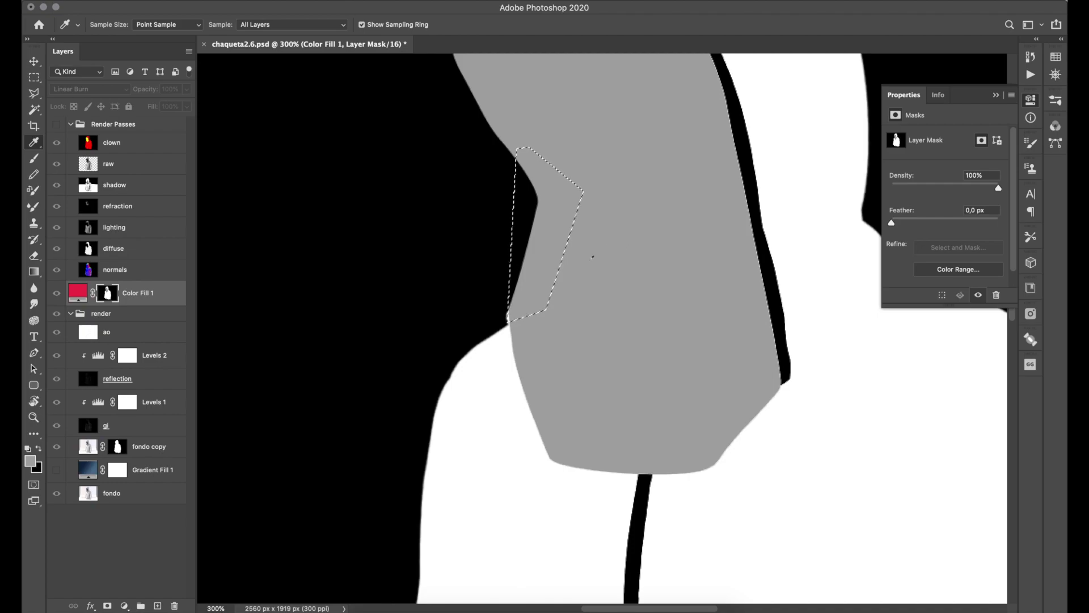
pyautogui.hotkey('alt', 'BackSpace')
pyautogui.hotkey('ctrl', 'd')
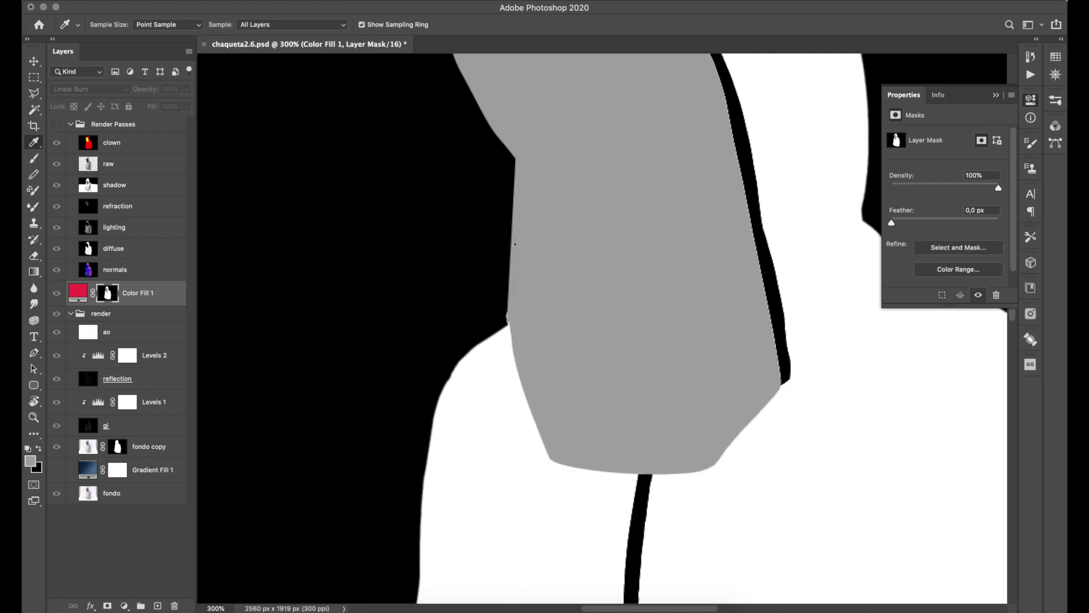
# Step: Return to the full-colour image, fit the jacket on screen, and collapse the mask properties
pyautogui.keyDown('alt'); pyautogui.click(108, 293); pyautogui.keyUp('alt')
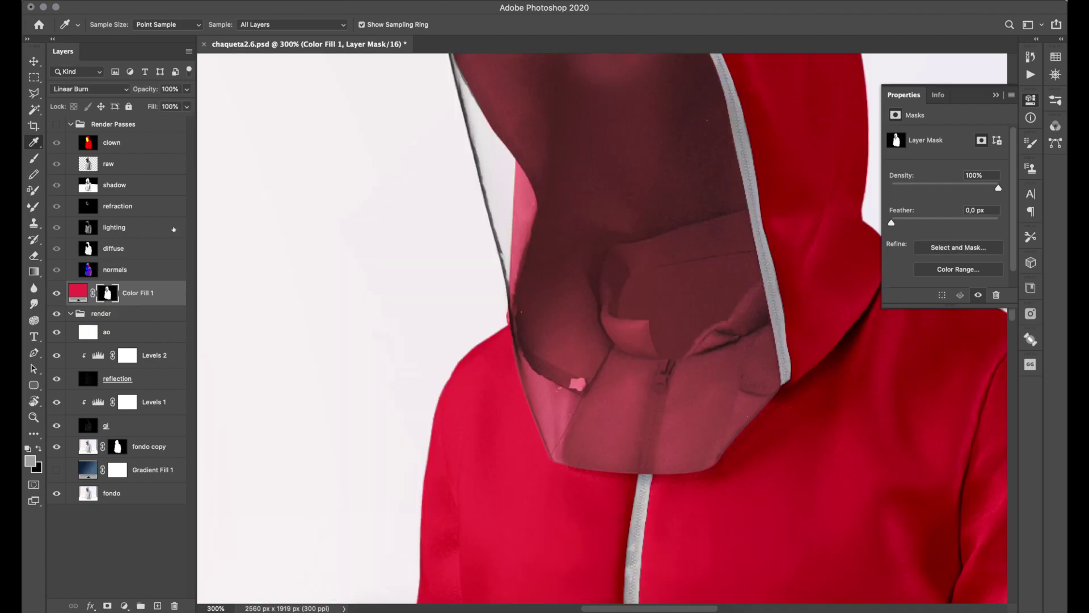
pyautogui.press('z')
pyautogui.hotkey('ctrl', '0')
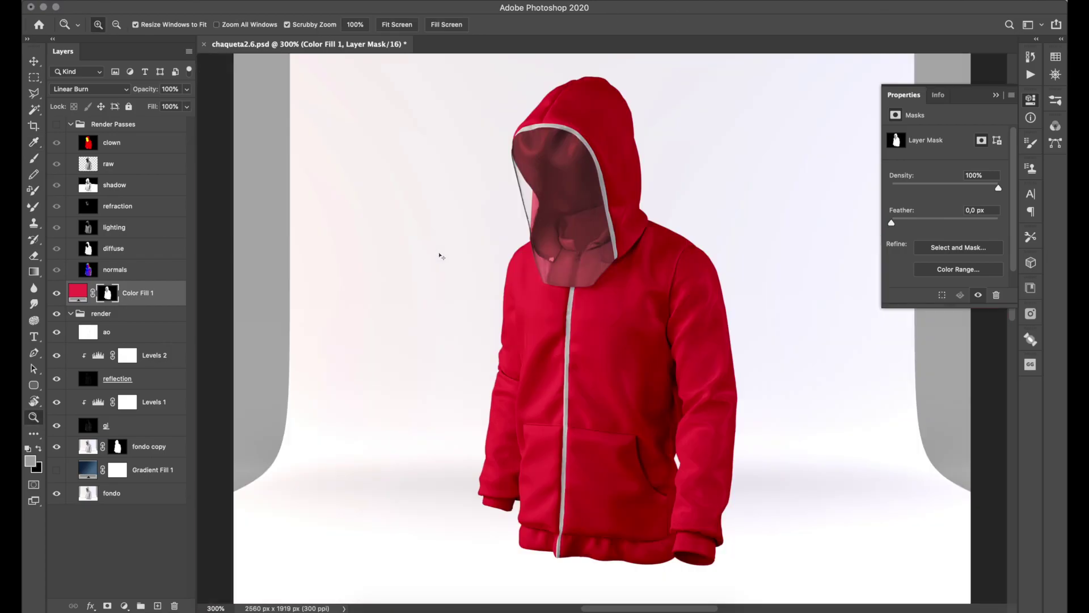
pyautogui.click(995, 95)
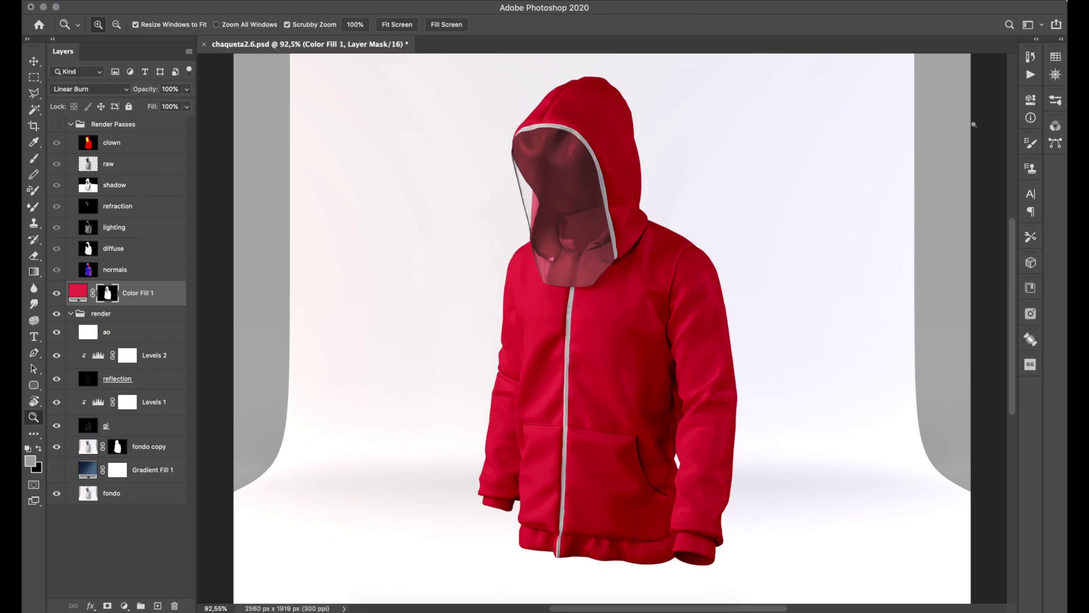
# Step: Change the Color Fill 1 layer colour to green, hex 7aaa46
pyautogui.press('v')
pyautogui.click(86, 293)
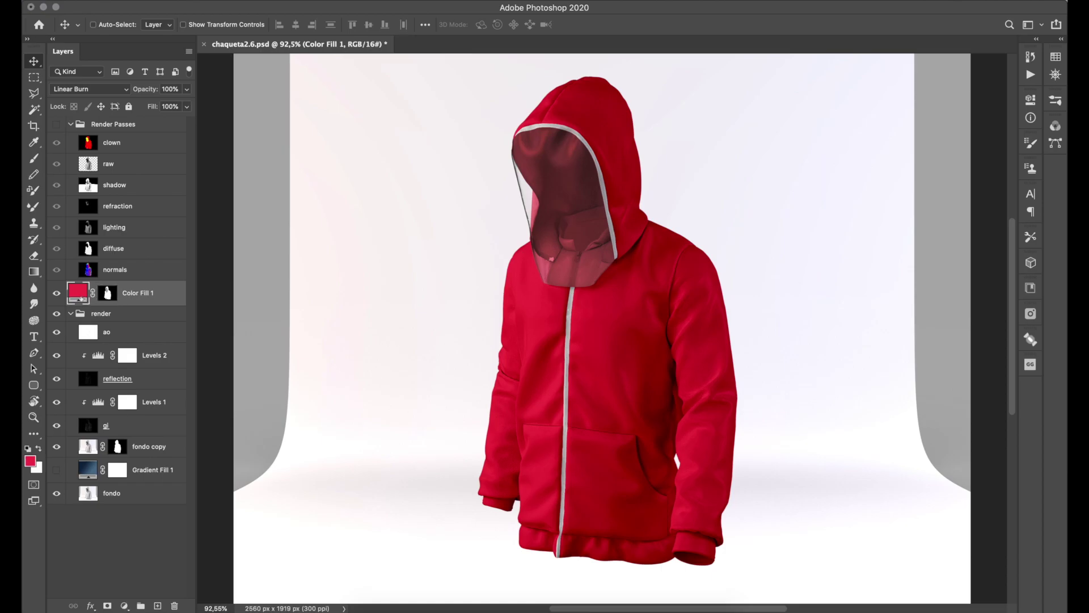
pyautogui.doubleClick(79, 293)
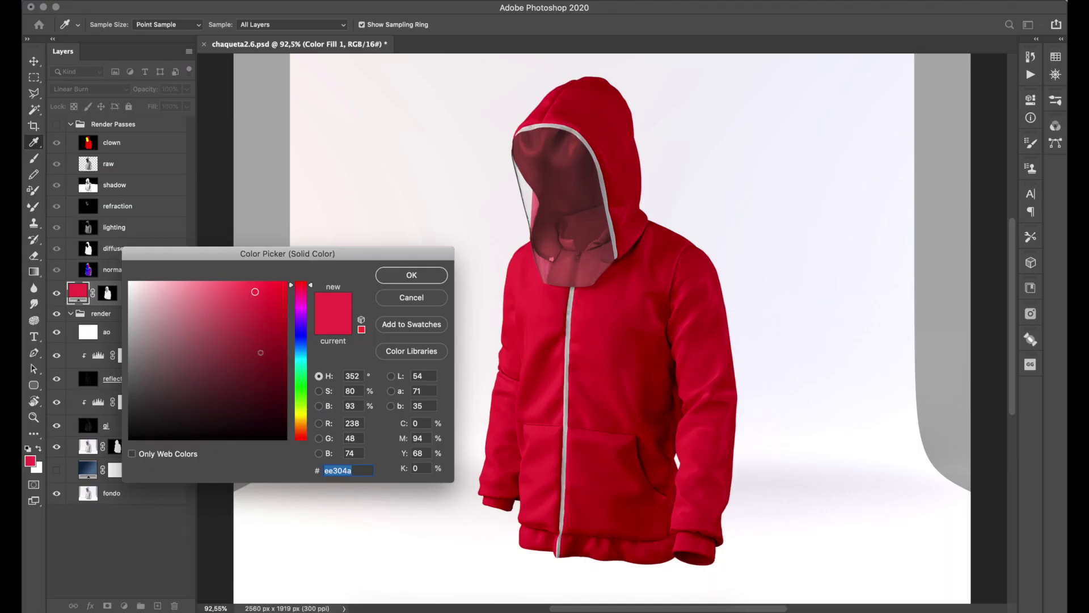
pyautogui.click(285, 360)
pyautogui.click(221, 334)
pyautogui.click(300, 401)
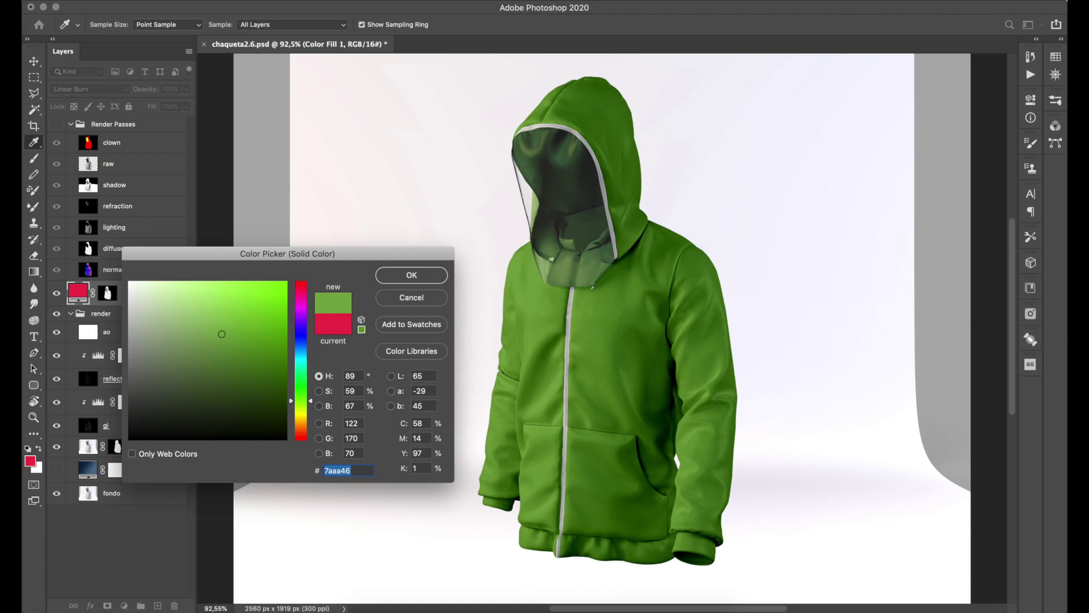
pyautogui.click(428, 278)
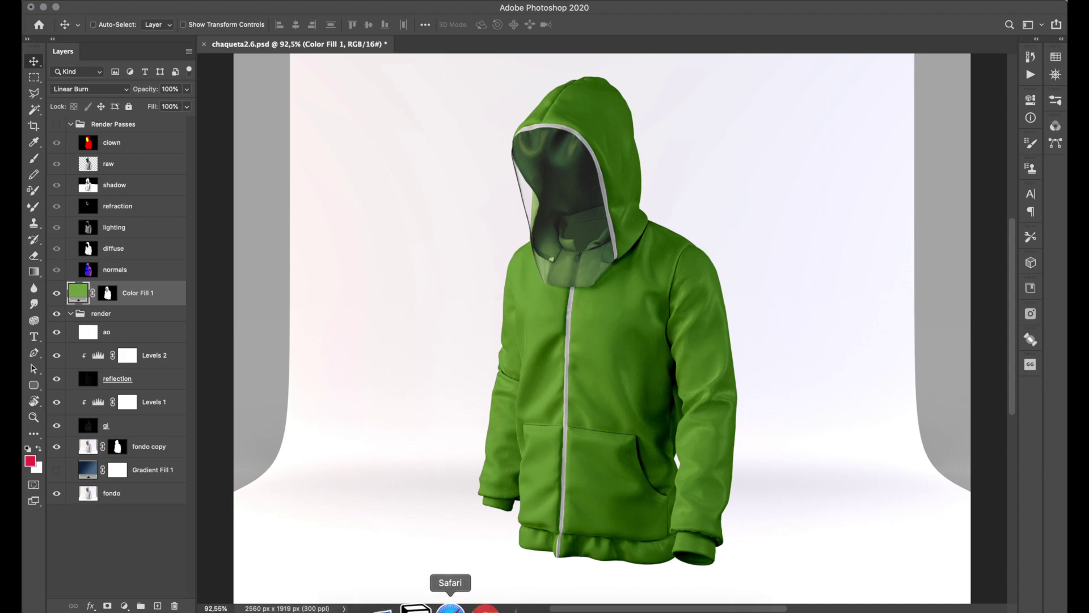
# Step: Search Google Images for 'camouflage' in a new browser tab
pyautogui.click(451, 608)
pyautogui.press('super+t')
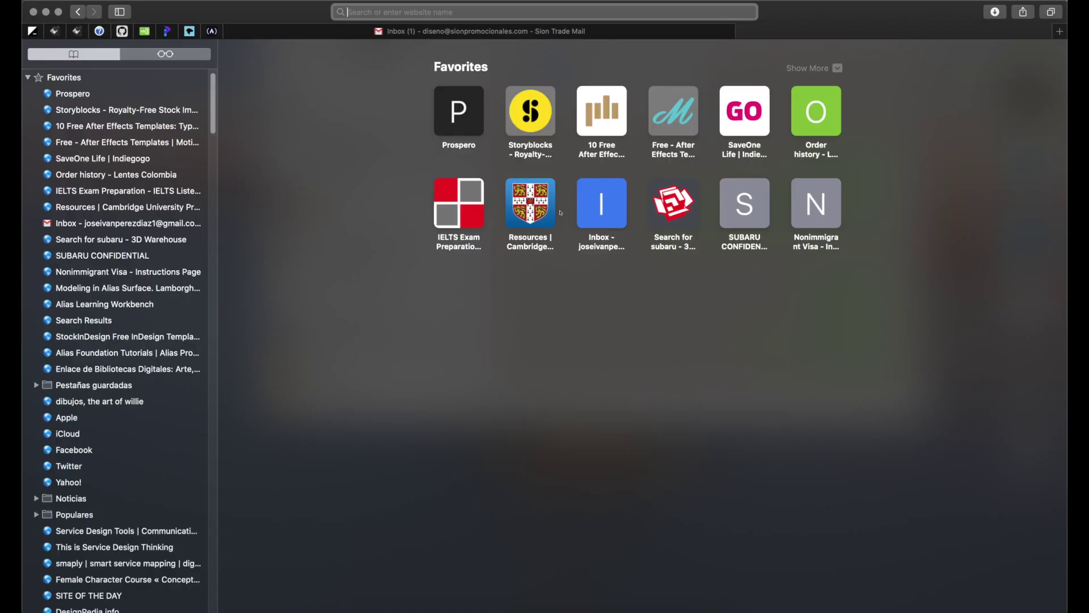
pyautogui.write('t')
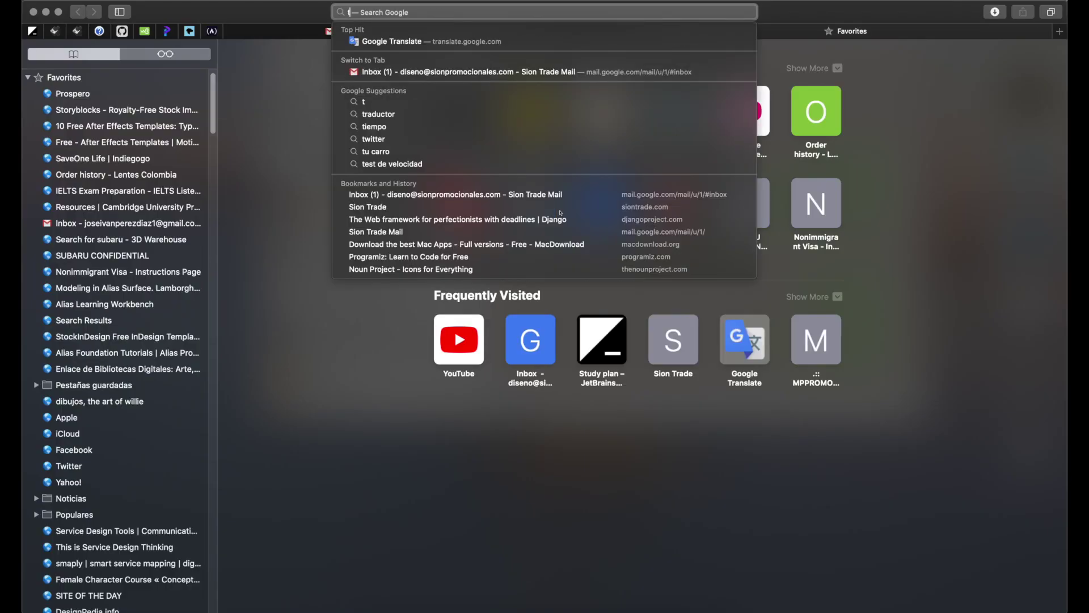
pyautogui.press('BackSpace')
pyautogui.write('ca')
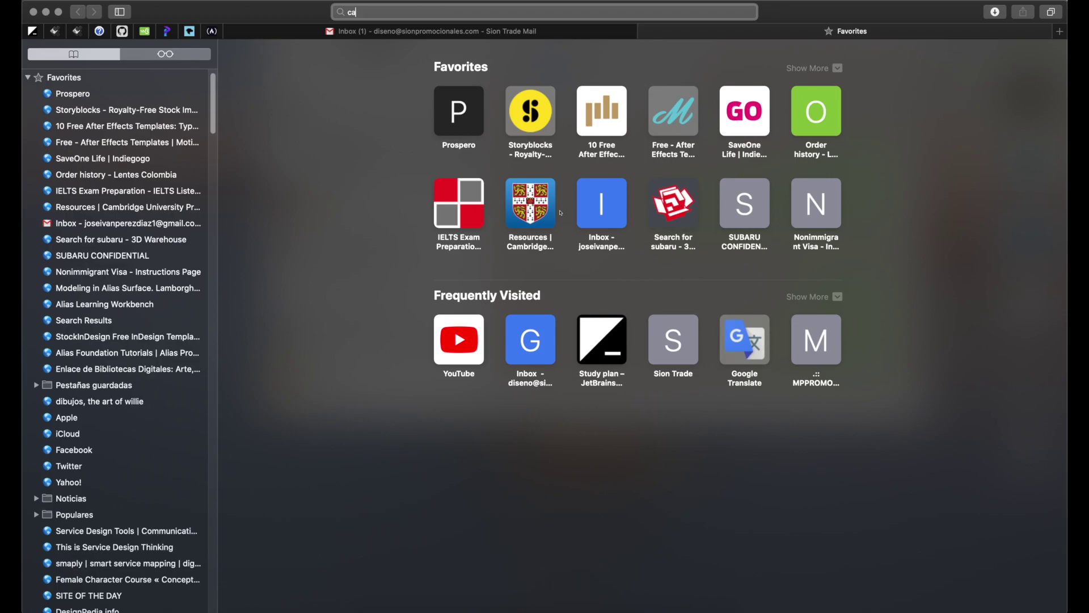
pyautogui.write('mo')
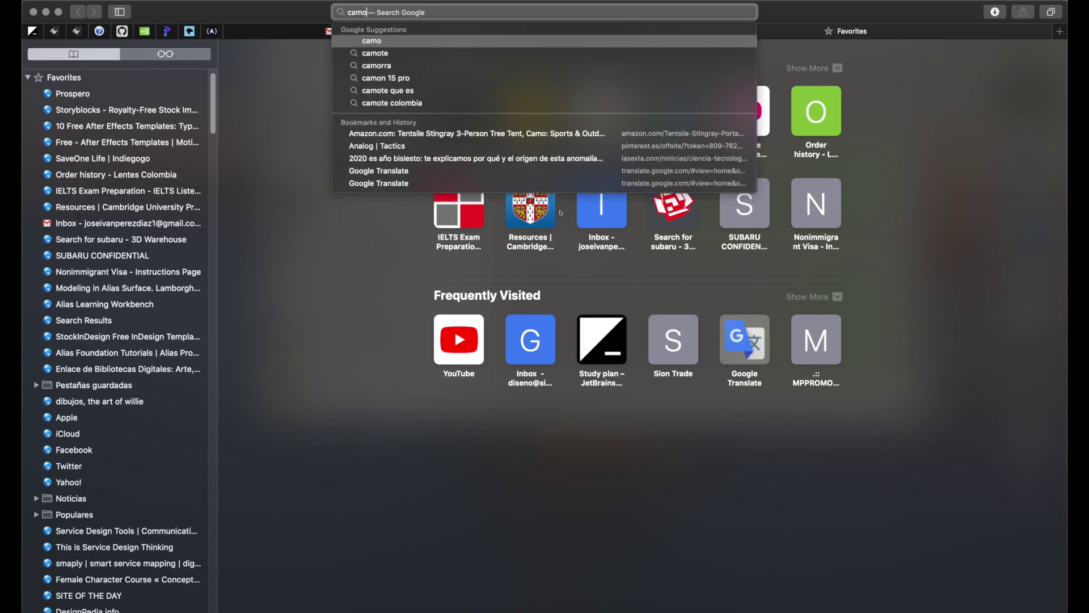
pyautogui.write('uf')
pyautogui.press('Down')
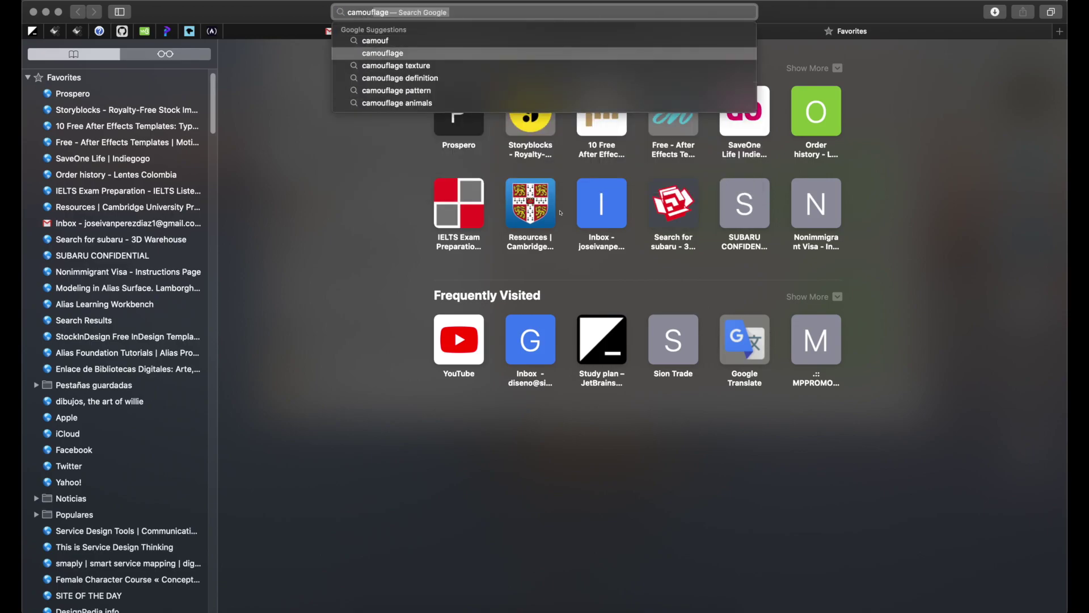
pyautogui.press('Return')
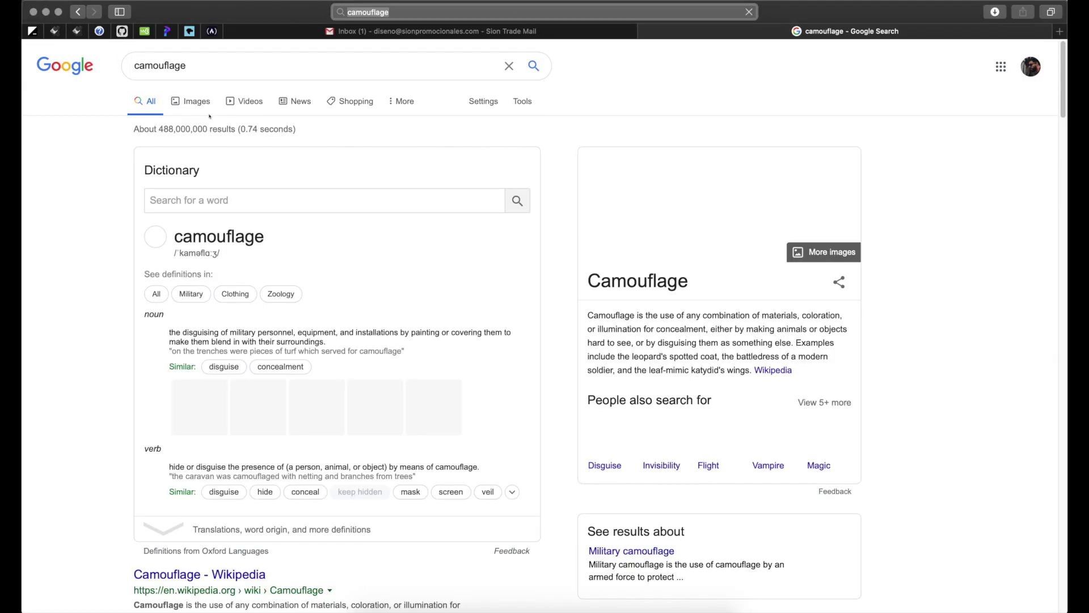
pyautogui.click(195, 106)
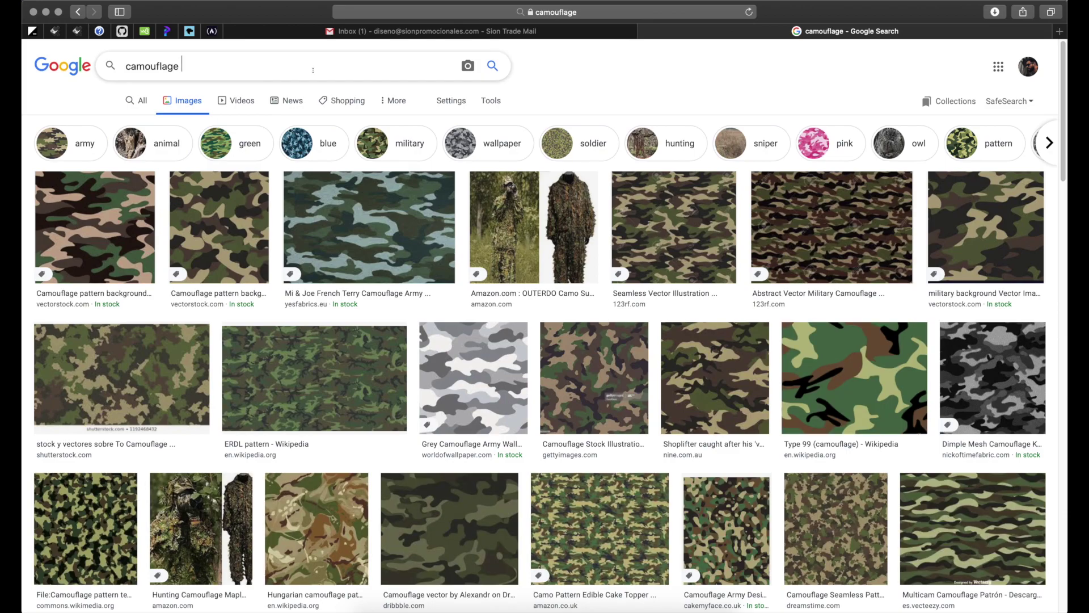
# Step: Refine the query to 'camouflage texture' and open Advanced image search
pyautogui.click(252, 72)
pyautogui.write('texture')
pyautogui.press('Return')
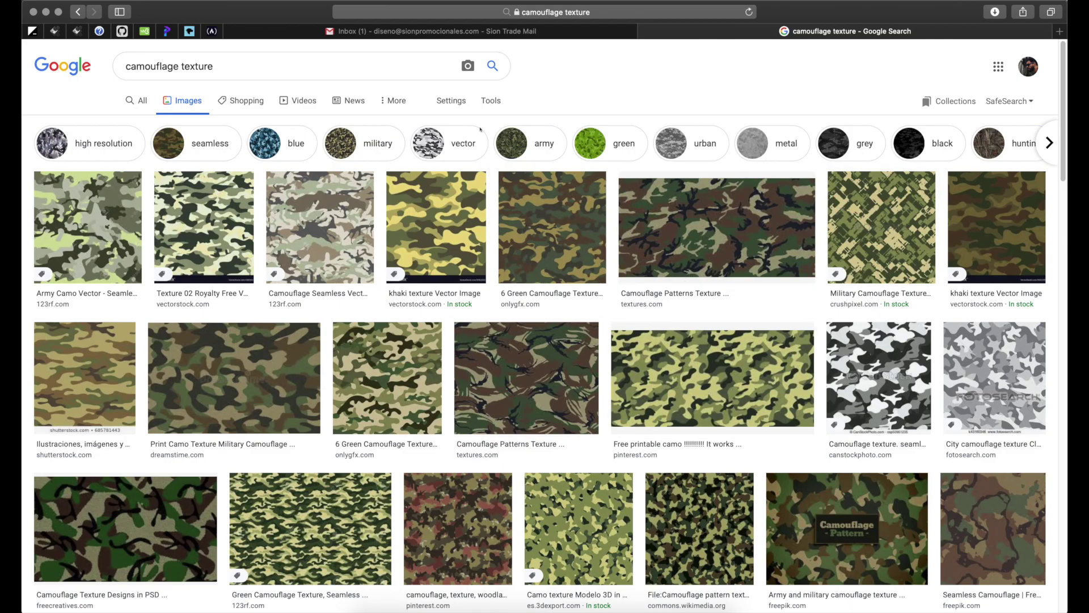
pyautogui.click(462, 109)
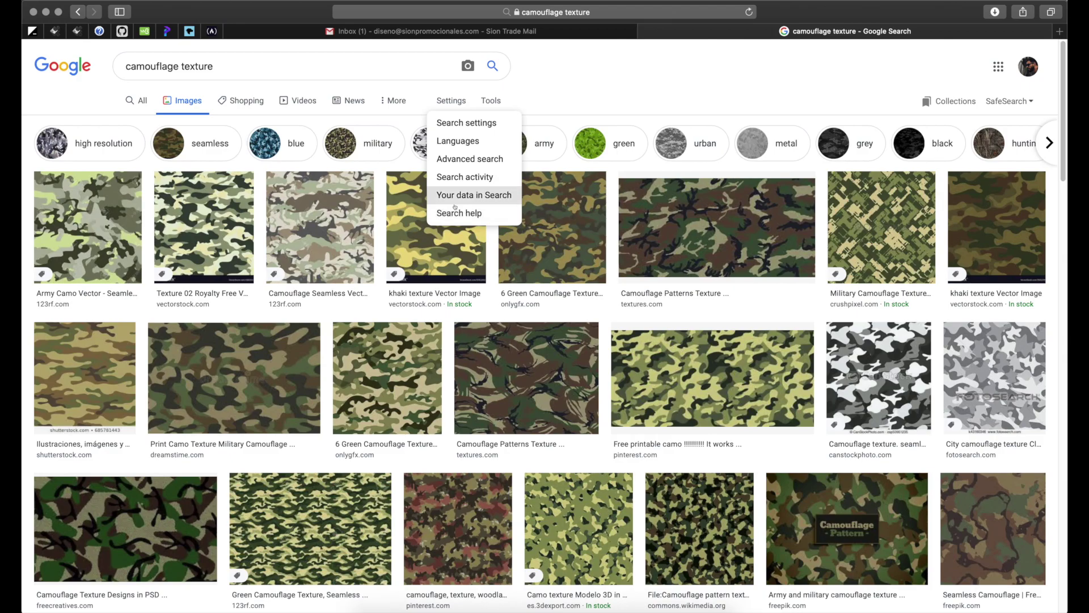
pyautogui.click(469, 158)
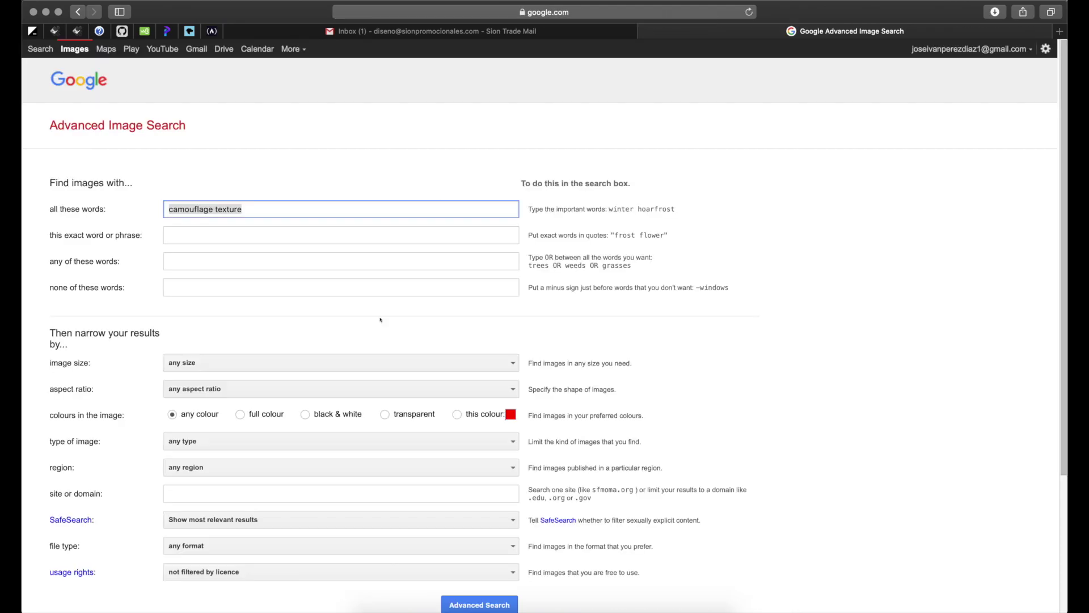
# Step: Limit the image size to 'Larger than 2 MP' and run the advanced search
pyautogui.scroll(-1, 380, 319)
pyautogui.click(227, 325)
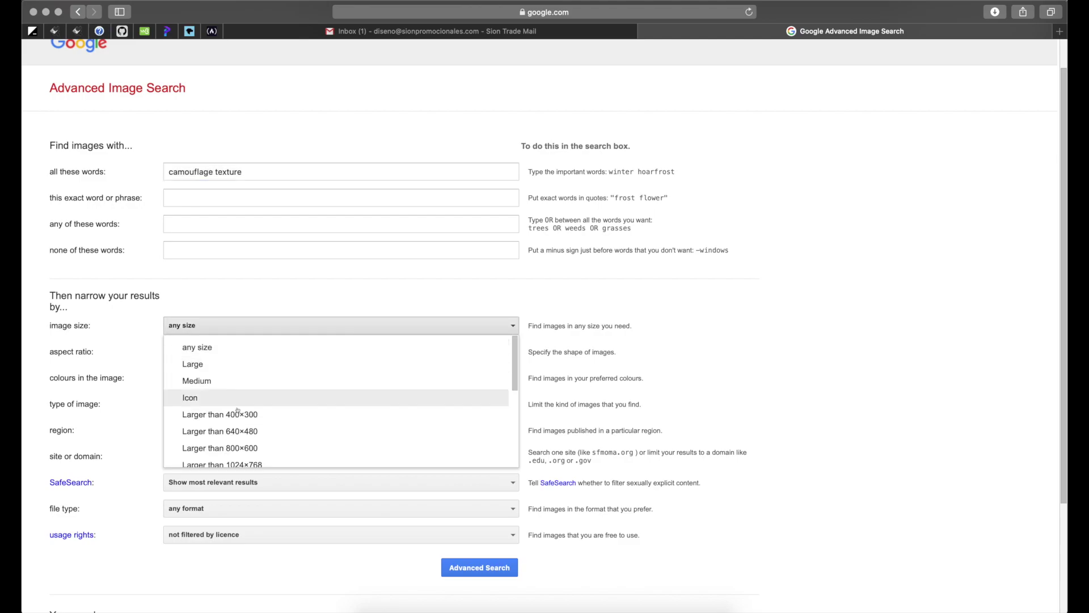
pyautogui.scroll(-1, 245, 416)
pyautogui.click(255, 448)
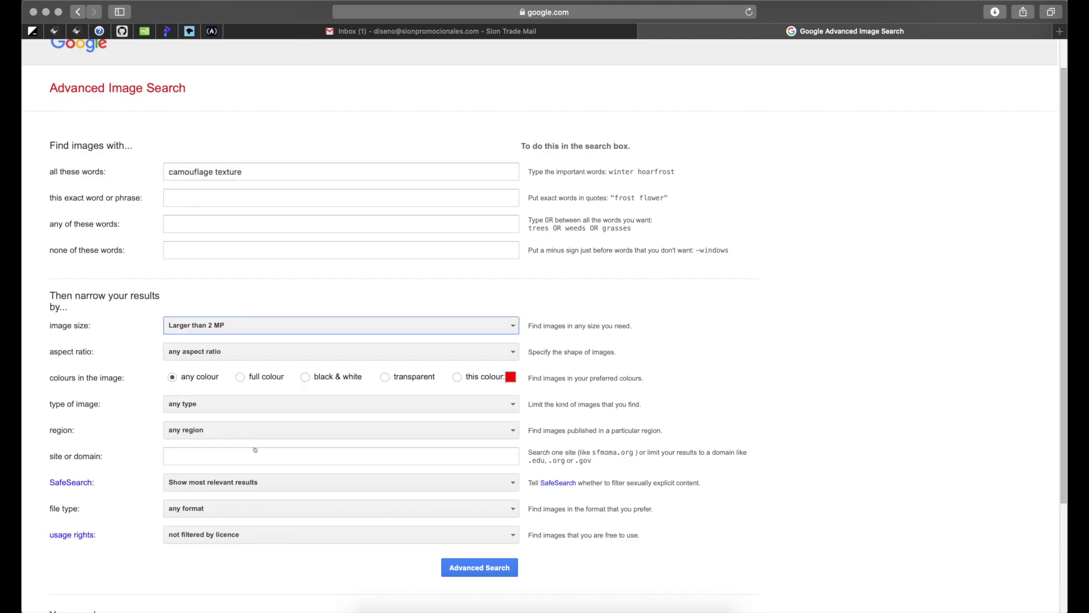
pyautogui.click(493, 571)
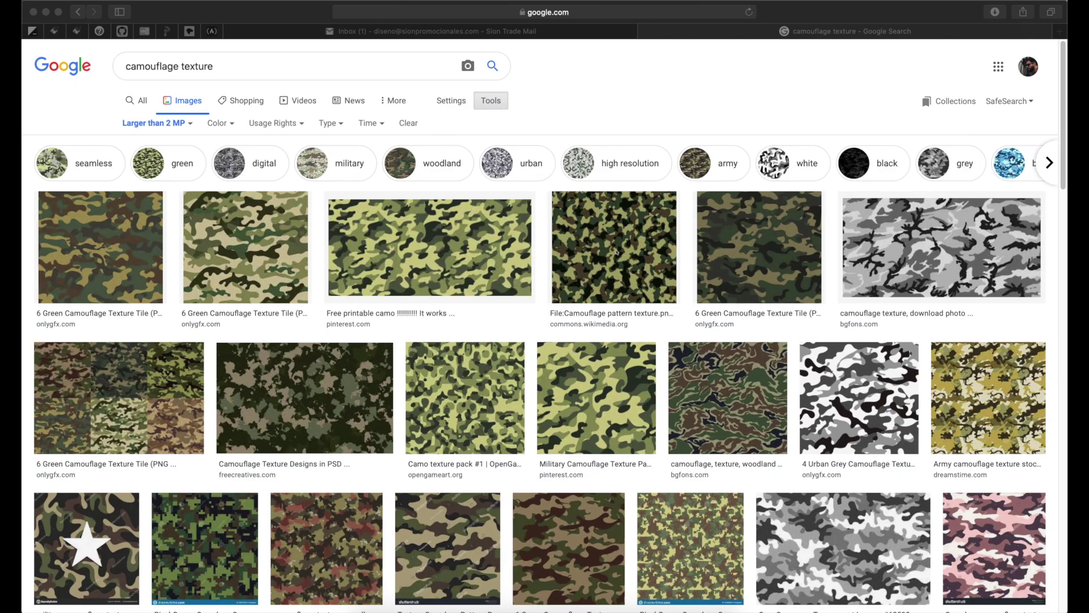
# Step: Preview the Wikimedia camouflage pattern texture from the results
pyautogui.scroll(-3, 434, 364)
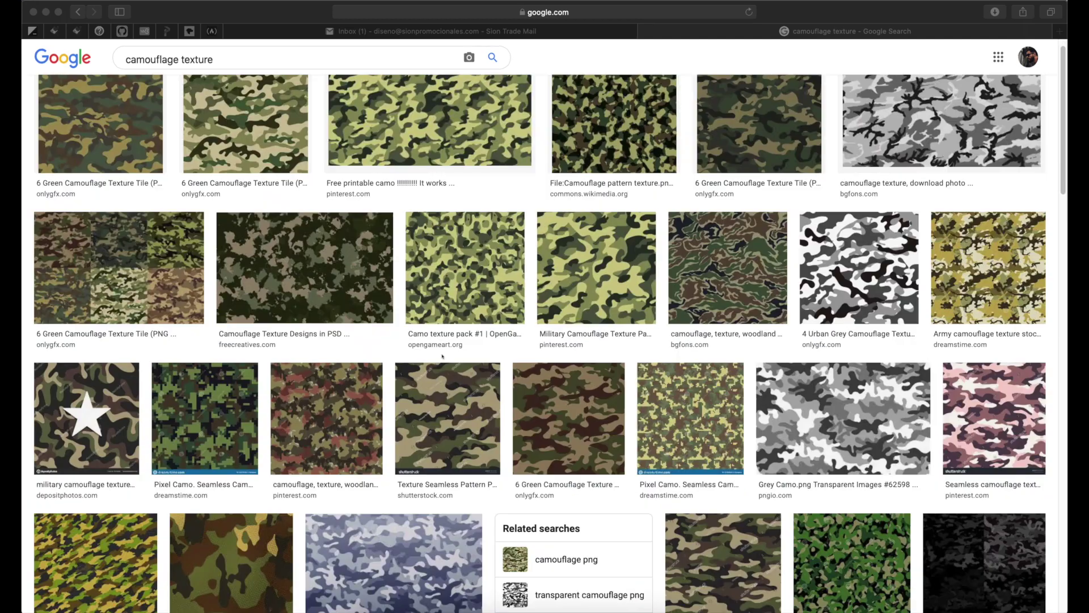
pyautogui.scroll(3, 441, 356)
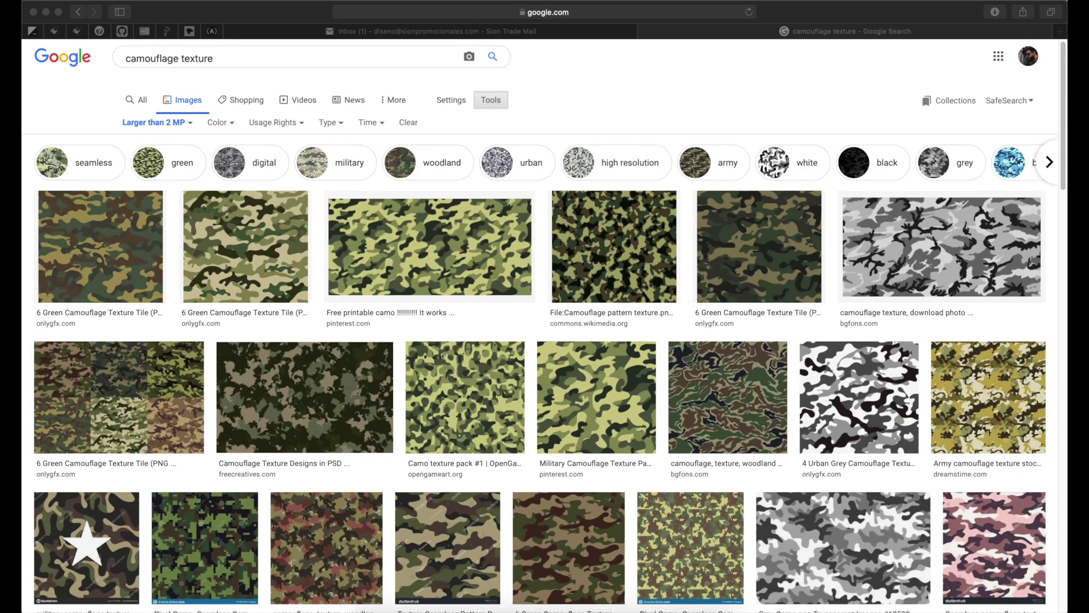
pyautogui.scroll(-1, 454, 340)
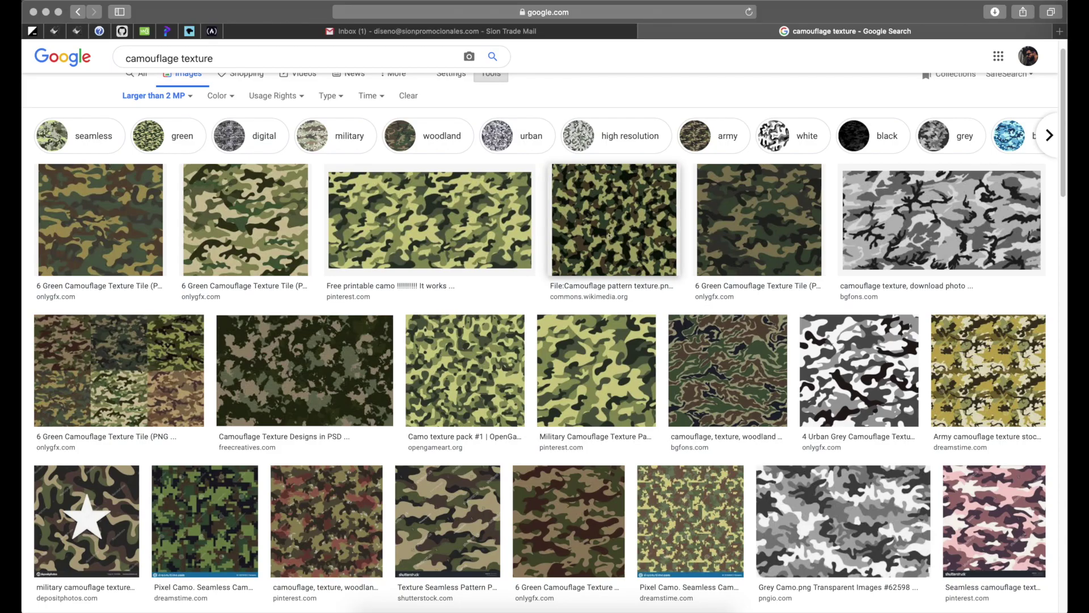
pyautogui.click(598, 237)
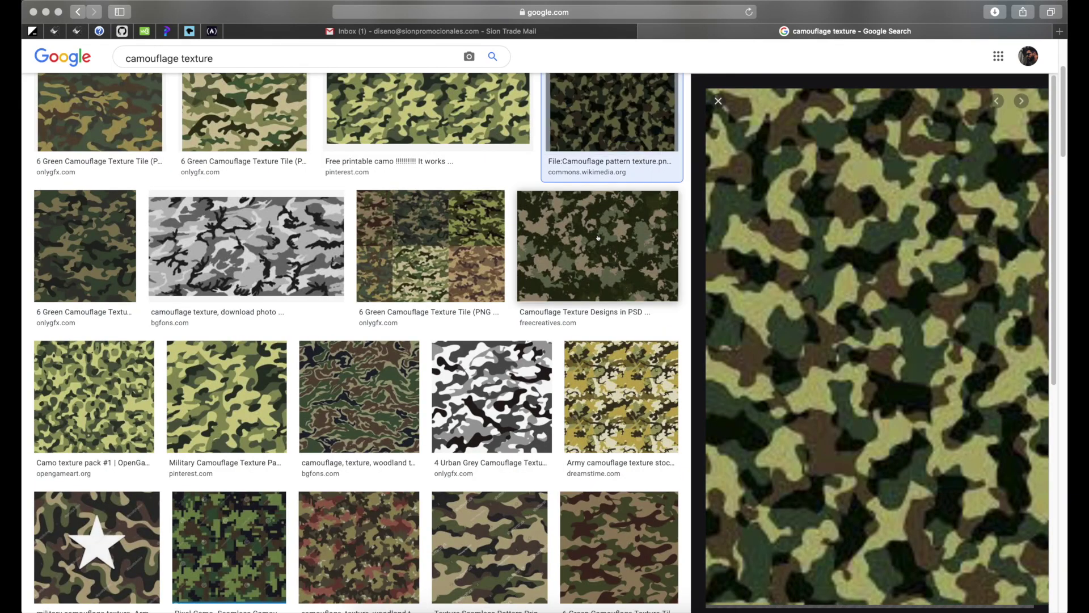
pyautogui.scroll(-1, 652, 239)
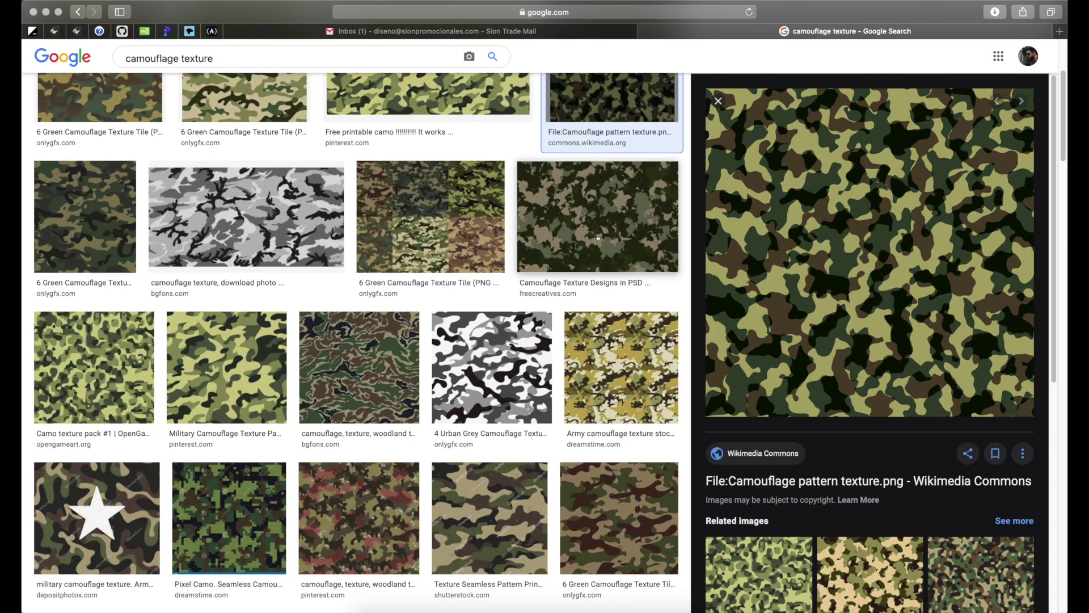
# Step: Copy the 2000 × 2000 Wikimedia camouflage image from the preview
pyautogui.rightClick(863, 242)
pyautogui.click(843, 257)
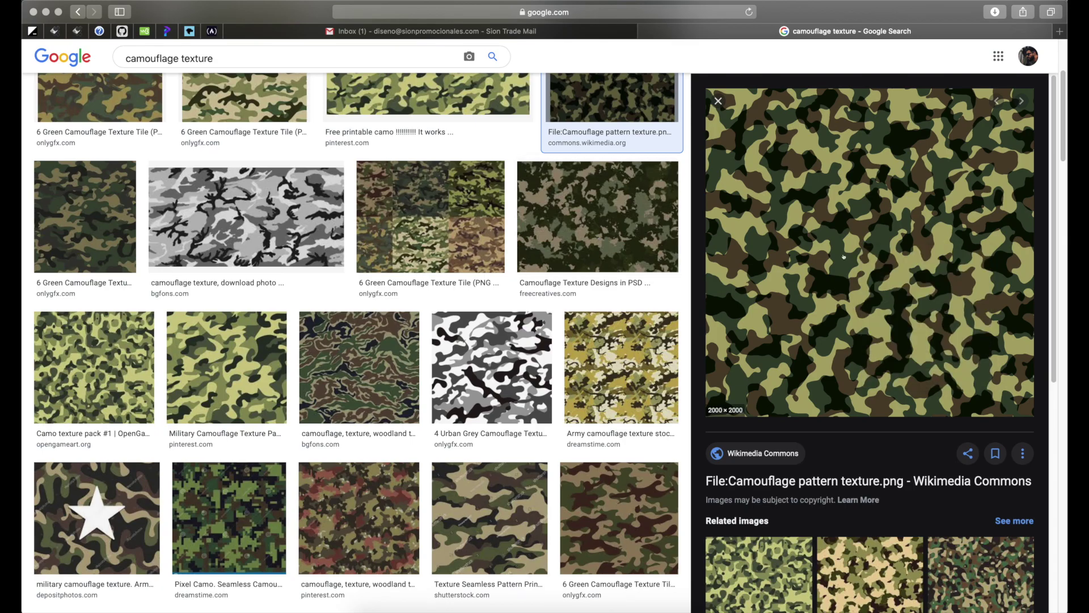
pyautogui.rightClick(857, 250)
pyautogui.click(824, 334)
pyautogui.rightClick(837, 290)
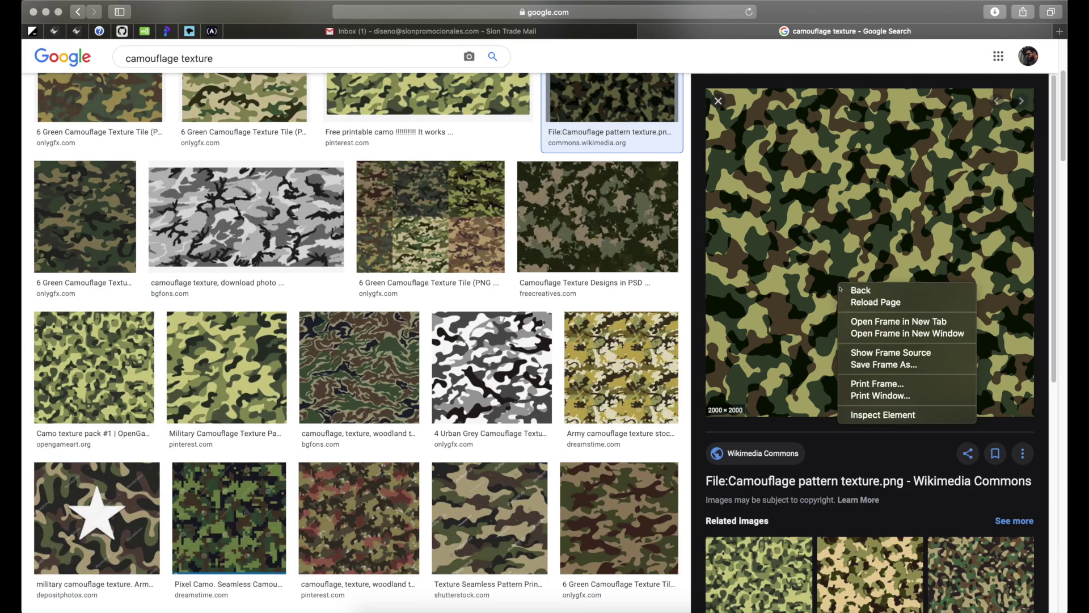
pyautogui.click(813, 250)
pyautogui.rightClick(813, 250)
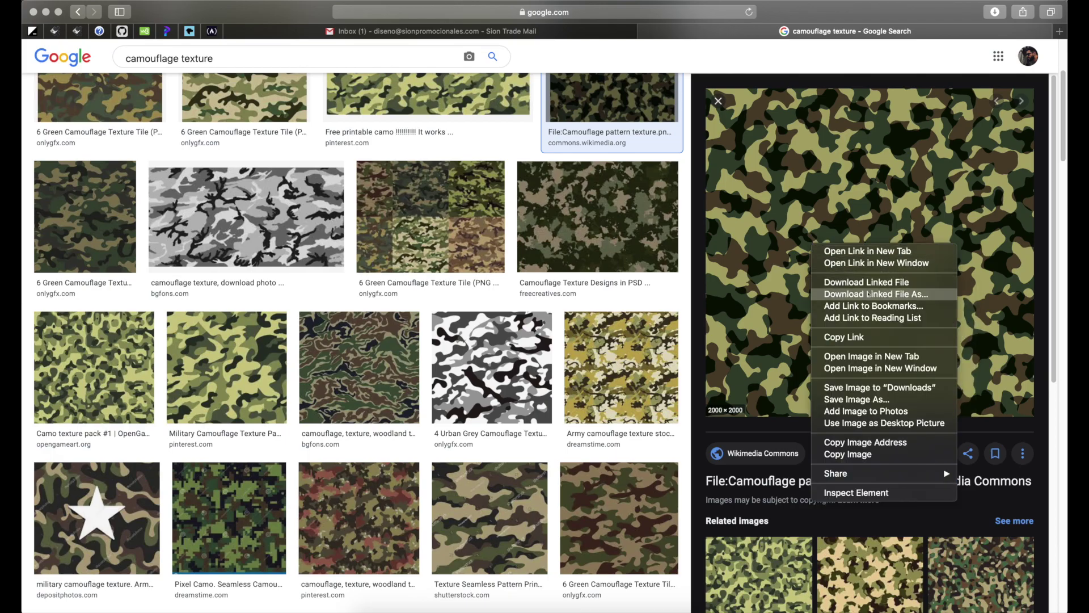
pyautogui.click(846, 455)
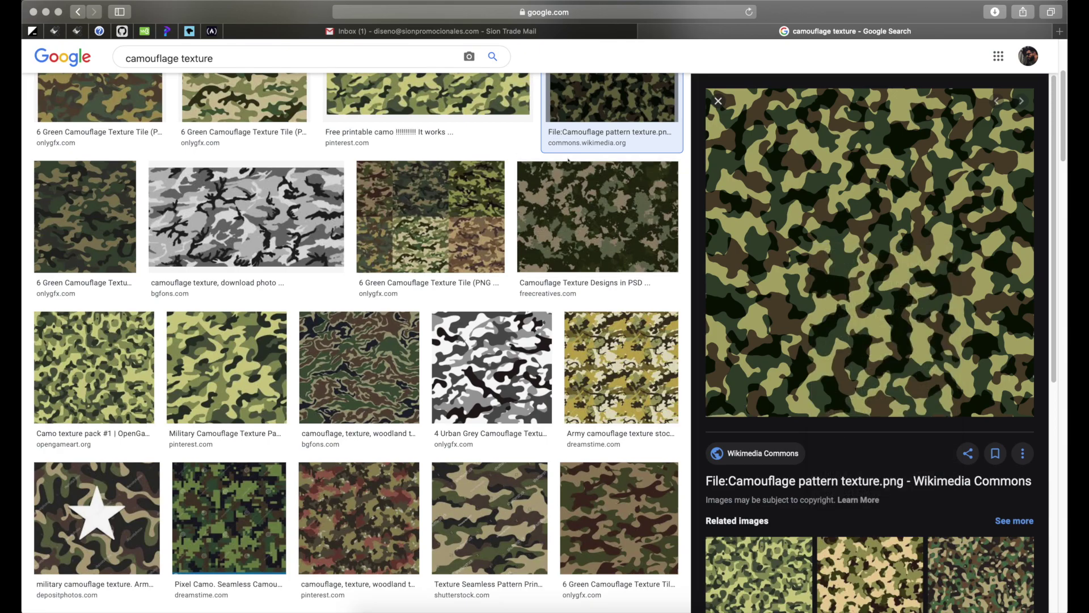
# Step: Paste the camouflage texture into the green hoodie document as a new layer
pyautogui.click(529, 607)
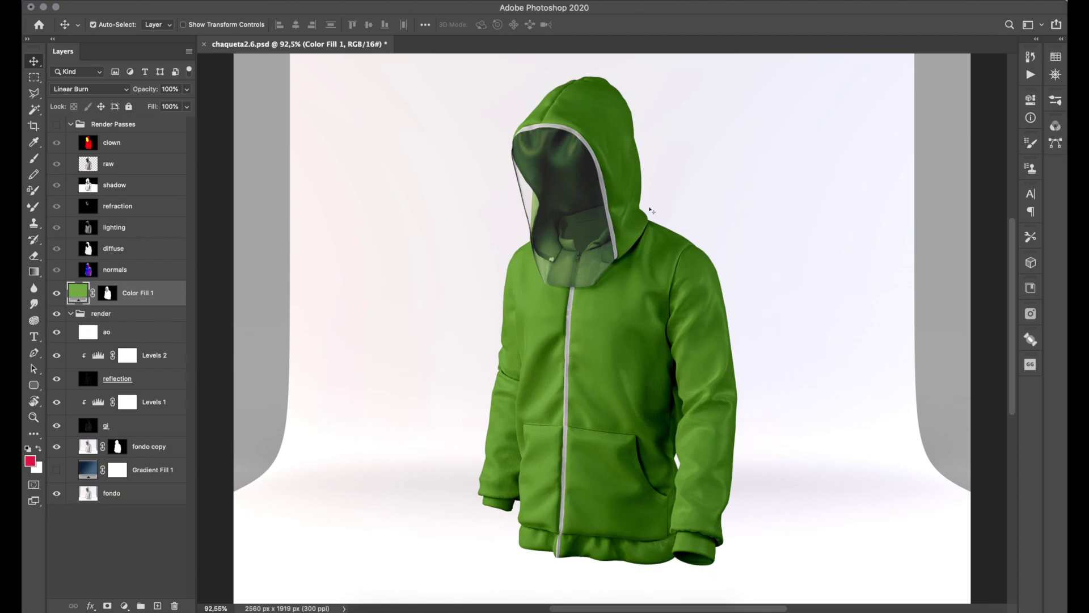
pyautogui.hotkey('ctrl', 'v')
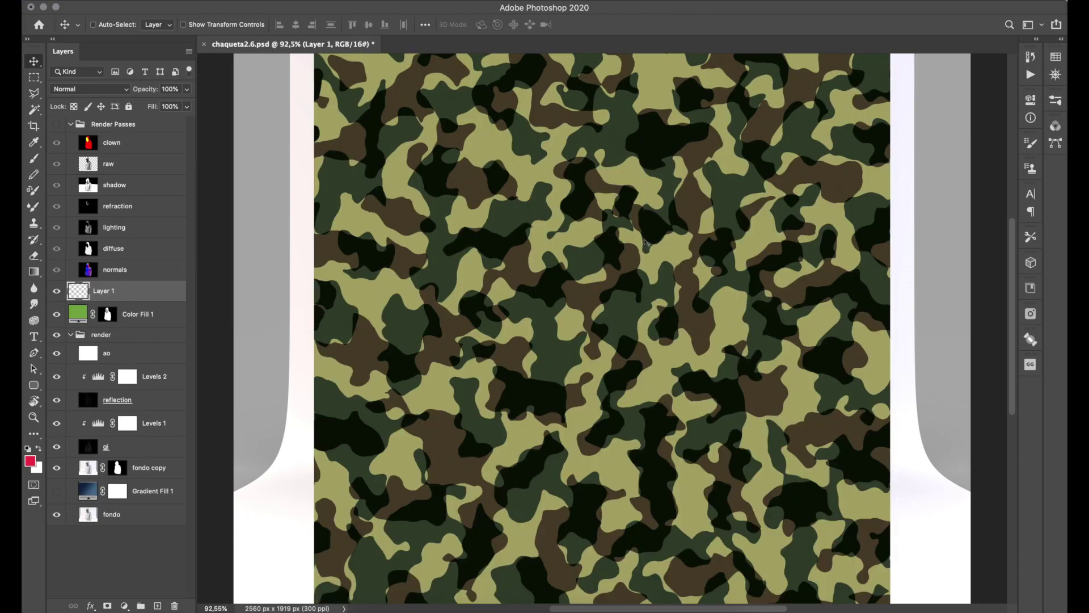
pyautogui.press('z')
pyautogui.keyDown('alt'); pyautogui.click(640, 309); pyautogui.keyUp('alt')
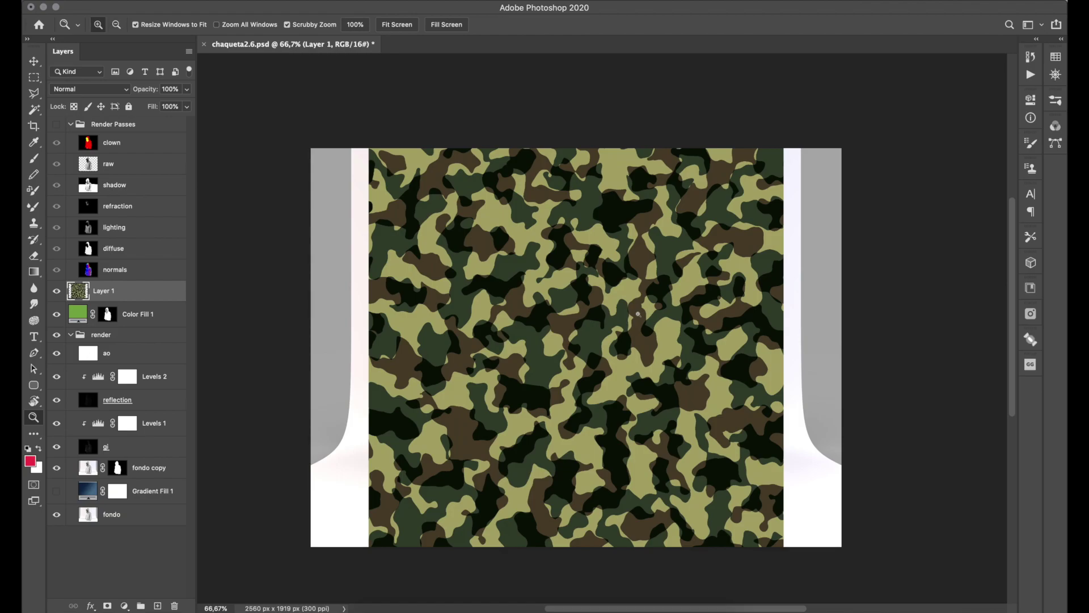
# Step: Shrink Layer 1 slightly about its centre and copy the jacket mask onto it
pyautogui.hotkey('ctrl', 't')
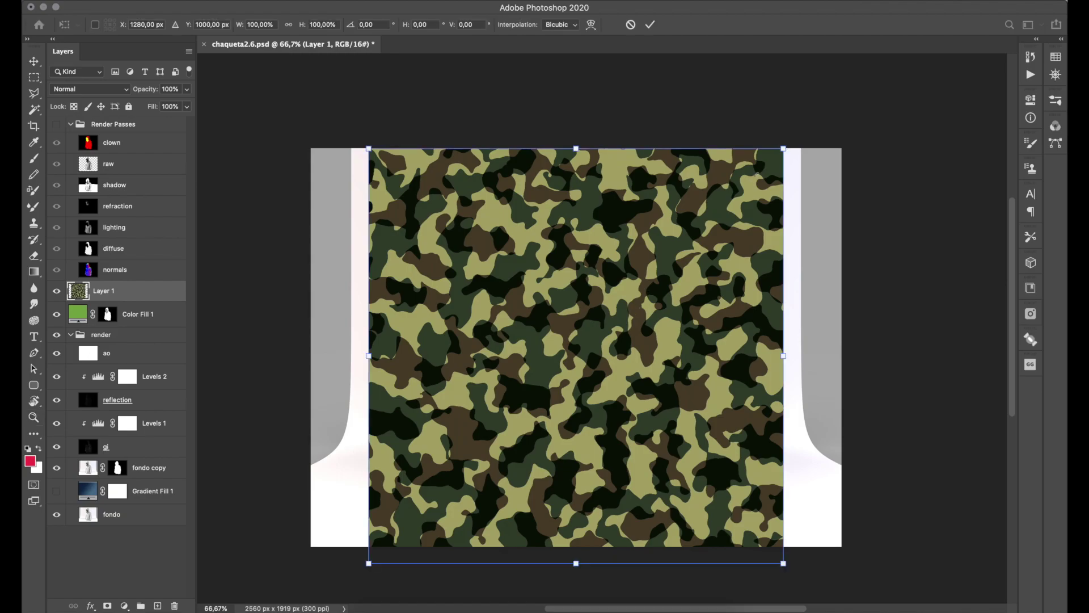
pyautogui.keyDown('alt'); pyautogui.moveTo(784, 149); pyautogui.dragTo(765, 176); pyautogui.keyUp('alt')
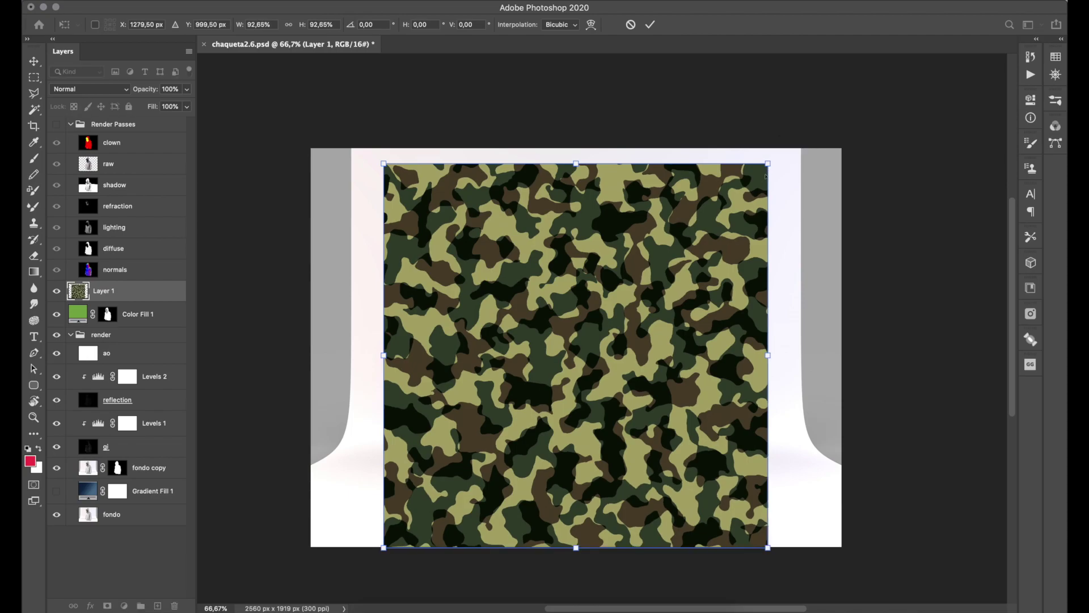
pyautogui.press('Return')
pyautogui.press('z')
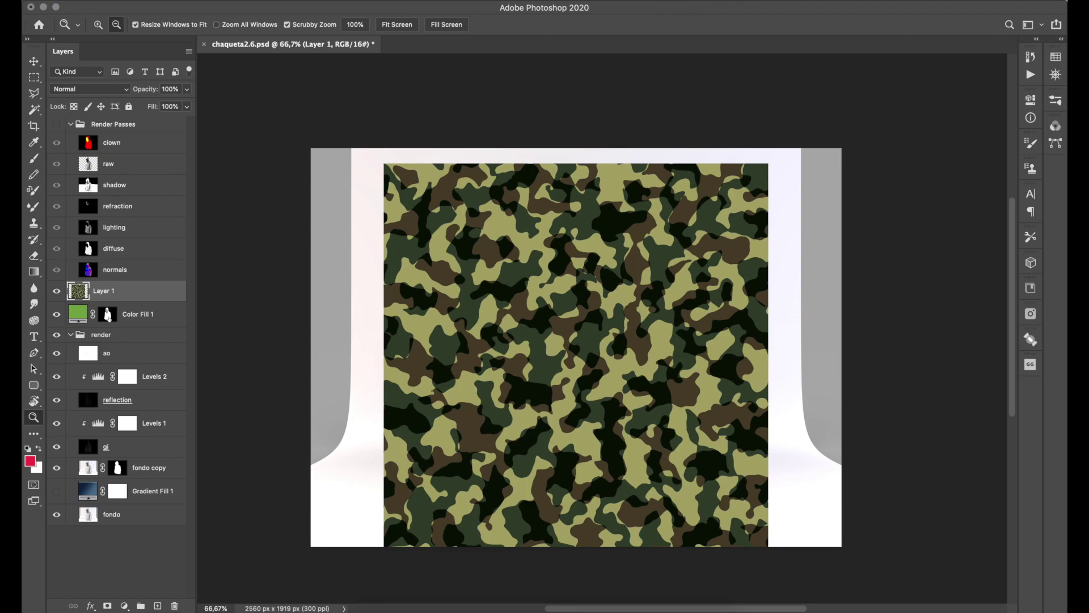
pyautogui.keyDown('alt'); pyautogui.moveTo(110, 292); pyautogui.dragTo(112, 292); pyautogui.keyUp('alt')
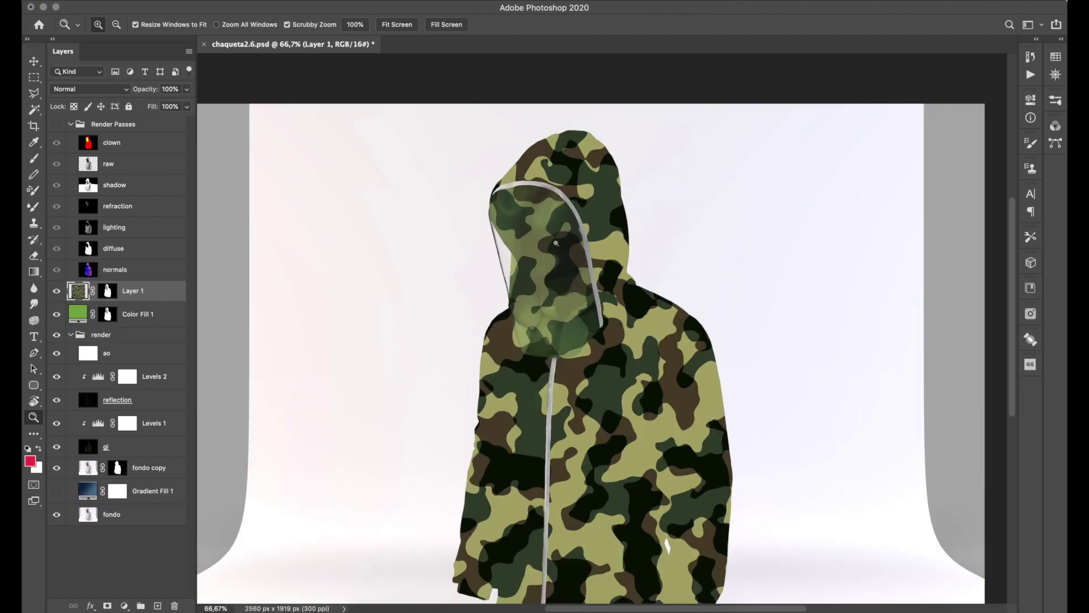
# Step: Select the yellow hood lining on the clown colour-ID pass and erase it from Layer 1's mask
pyautogui.click(558, 242)
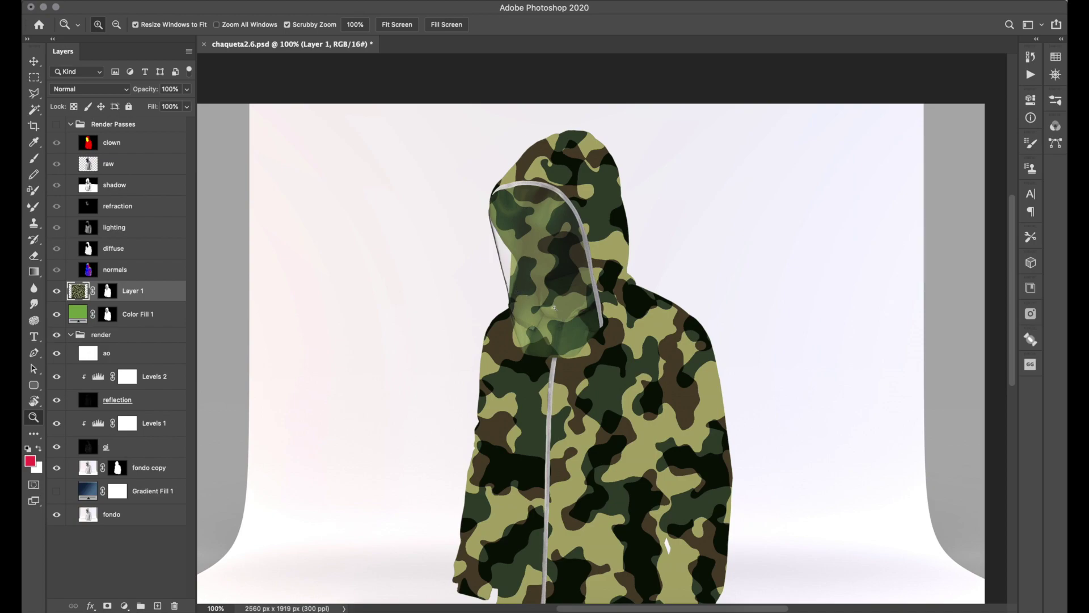
pyautogui.click(56, 123)
pyautogui.click(113, 143)
pyautogui.press('w')
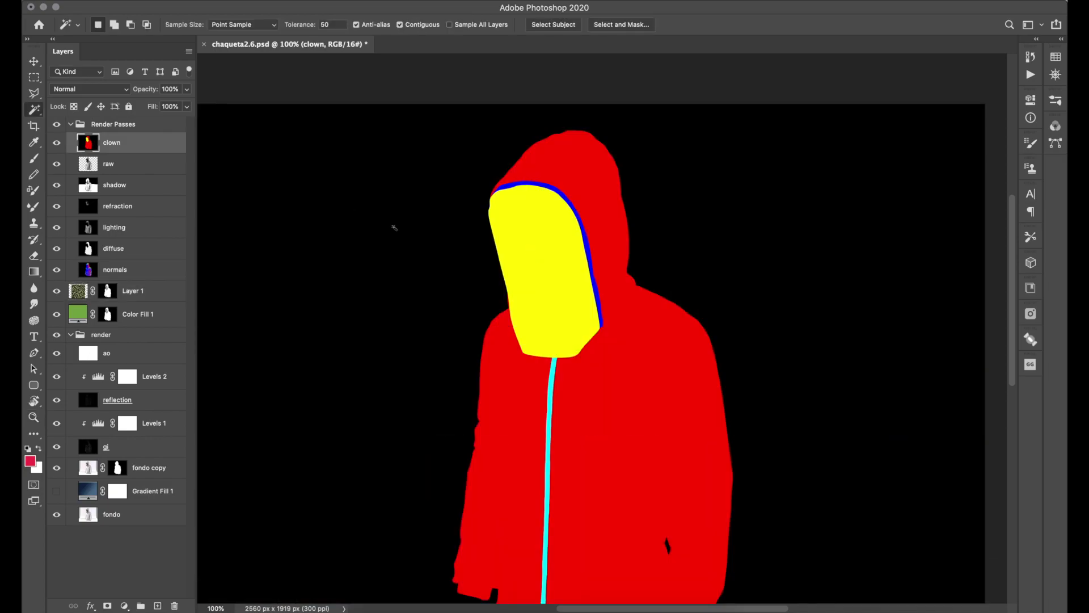
pyautogui.click(546, 255)
pyautogui.click(56, 124)
pyautogui.click(108, 290)
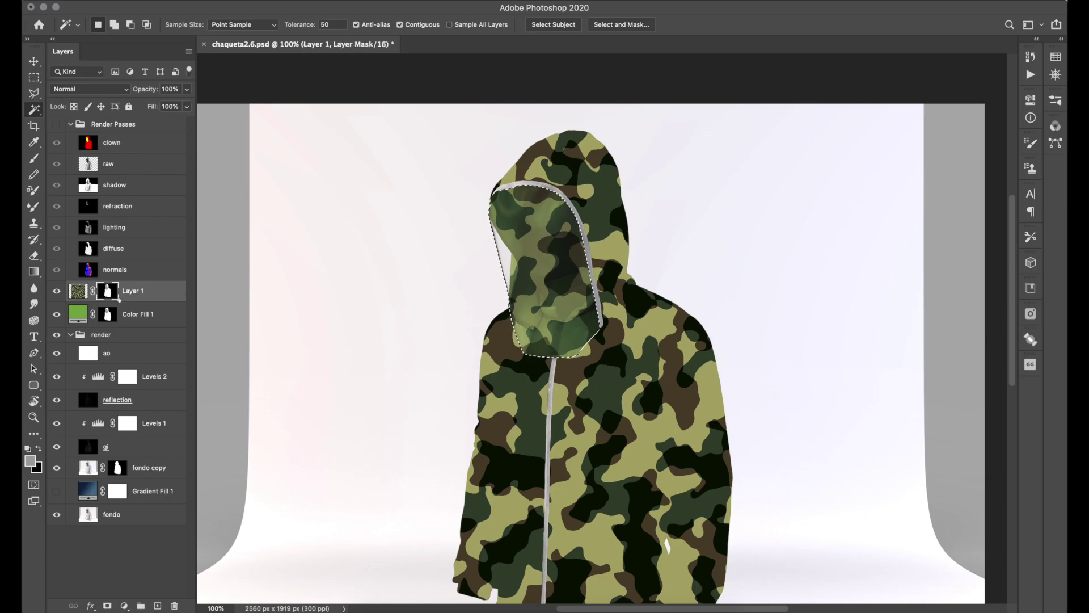
pyautogui.press('BackSpace')
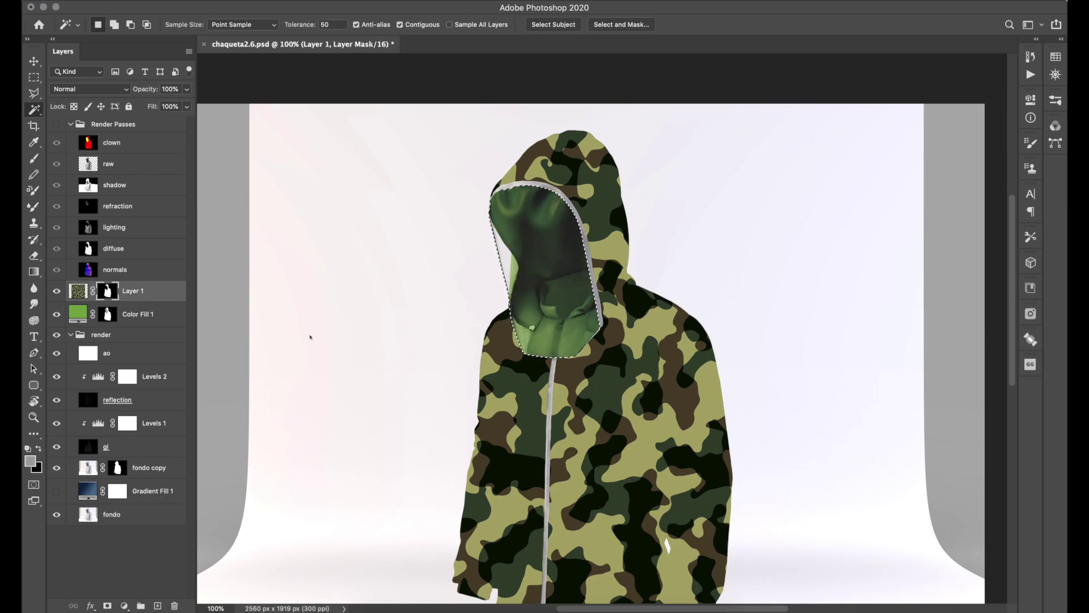
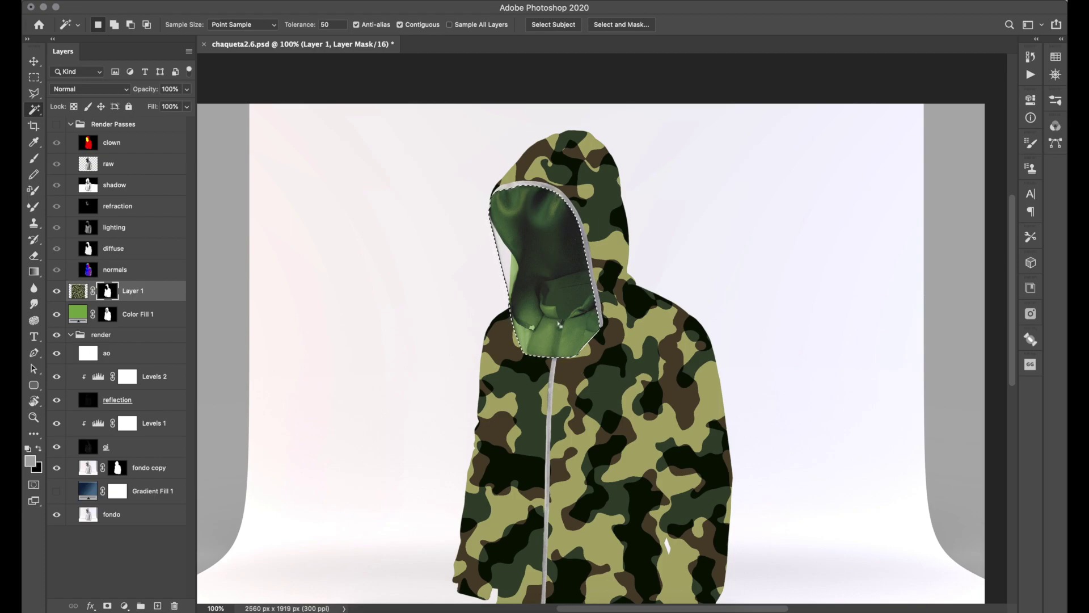
# Step: Zoom in on the hood and trace a Pen path along its lower edge to the collar corner
pyautogui.press('z')
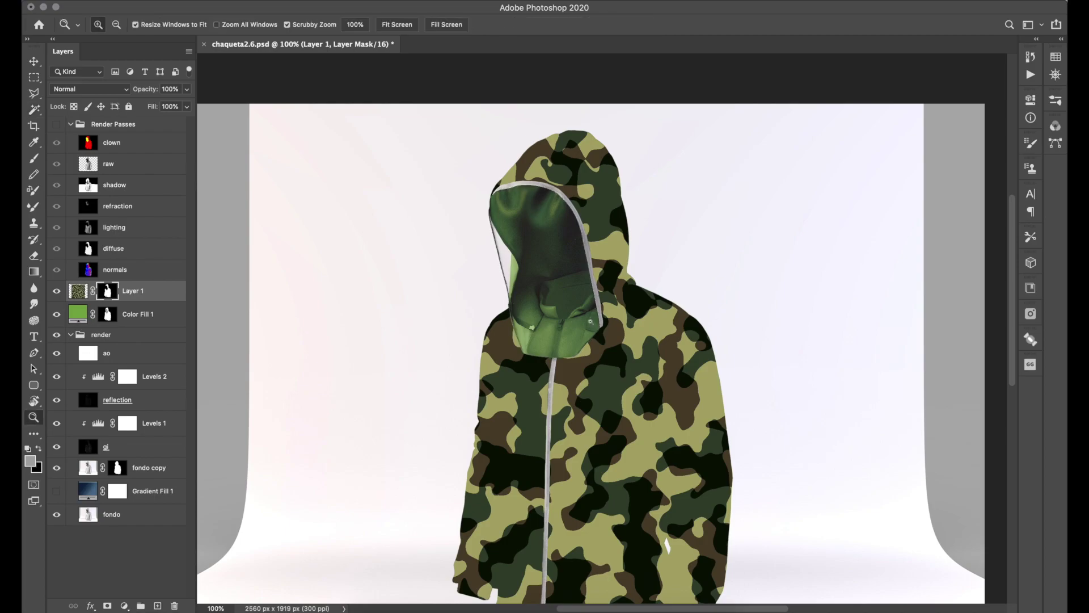
pyautogui.click(595, 325)
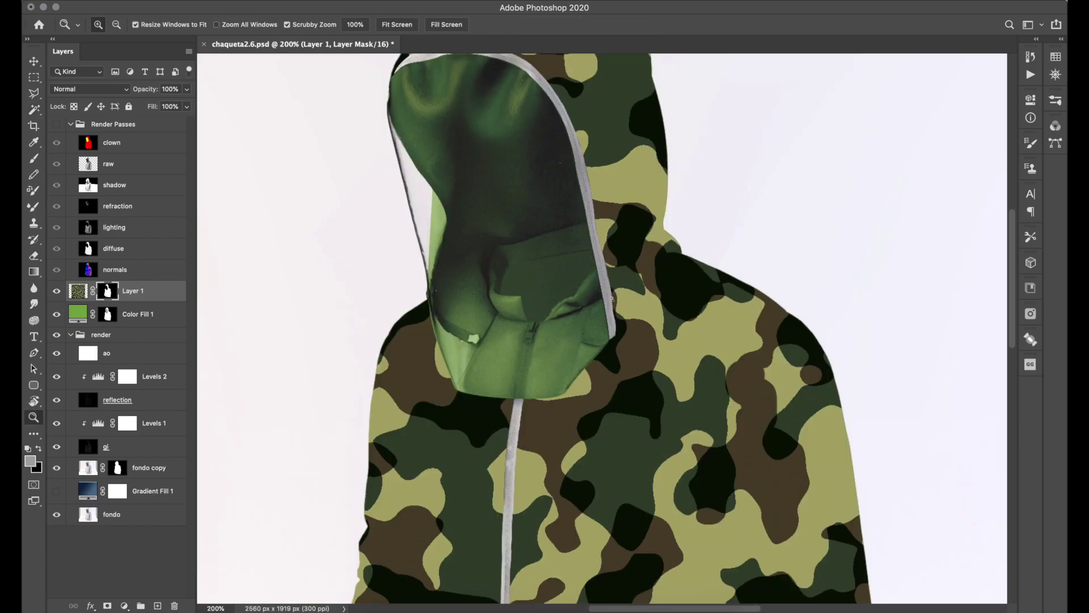
pyautogui.press('p')
pyautogui.click(614, 291)
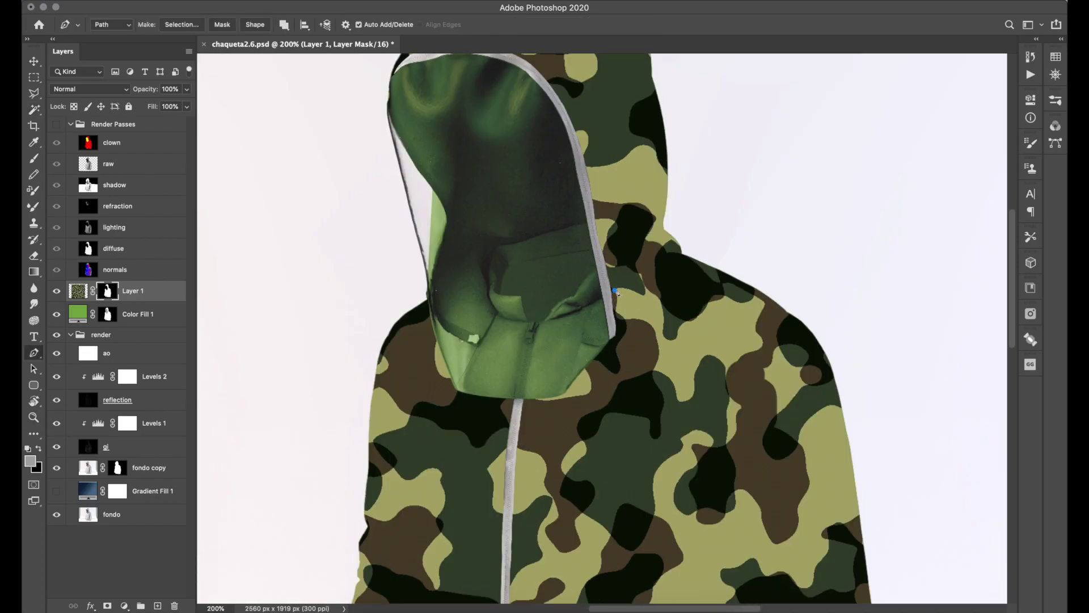
pyautogui.click(588, 306)
pyautogui.click(556, 319)
pyautogui.hotkey('ctrl', 'z')
pyautogui.hotkey('ctrl', 'z')
pyautogui.hotkey('ctrl', 'z')
pyautogui.click(579, 309)
pyautogui.click(553, 317)
pyautogui.click(543, 321)
pyautogui.moveTo(499, 318); pyautogui.dragTo(496, 311)
pyautogui.hotkey('ctrl', 'z')
pyautogui.moveTo(500, 314); pyautogui.dragTo(494, 310)
pyautogui.click(490, 329)
pyautogui.click(478, 348)
# Step: Continue the path up the hood's left edge and back down the left side
pyautogui.click(450, 336)
pyautogui.click(426, 297)
pyautogui.moveTo(431, 282); pyautogui.dragTo(437, 256)
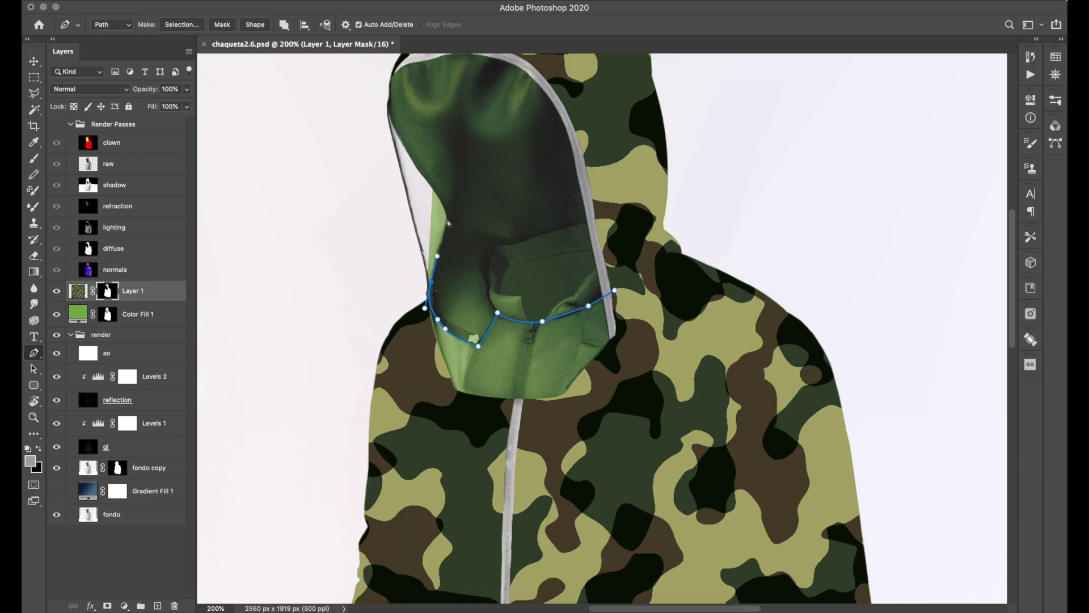
pyautogui.moveTo(448, 220); pyautogui.dragTo(446, 210)
pyautogui.click(430, 186)
pyautogui.moveTo(430, 186); pyautogui.dragTo(434, 188)
pyautogui.click(429, 265)
pyautogui.click(429, 315)
pyautogui.click(441, 348)
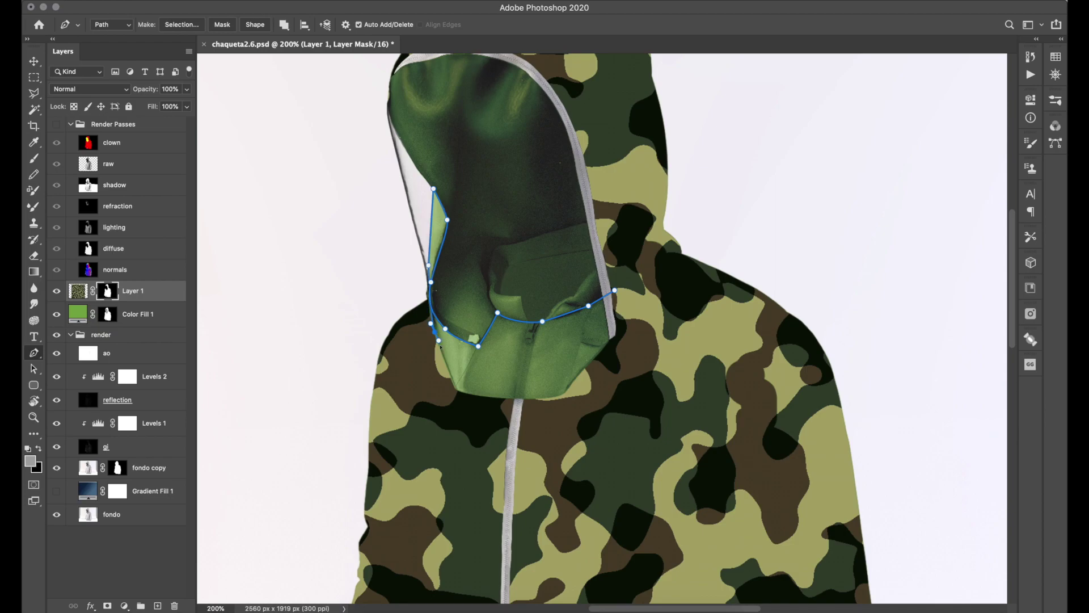
pyautogui.moveTo(441, 348); pyautogui.dragTo(446, 362)
# Step: Run the path along the hood's bottom and right edges and close it at the start point
pyautogui.click(462, 393)
pyautogui.click(550, 396)
pyautogui.moveTo(551, 399); pyautogui.dragTo(560, 397)
pyautogui.click(611, 340)
pyautogui.click(604, 302)
pyautogui.hotkey('ctrl', 'z')
pyautogui.hotkey('ctrl', 'z')
pyautogui.click(614, 290)
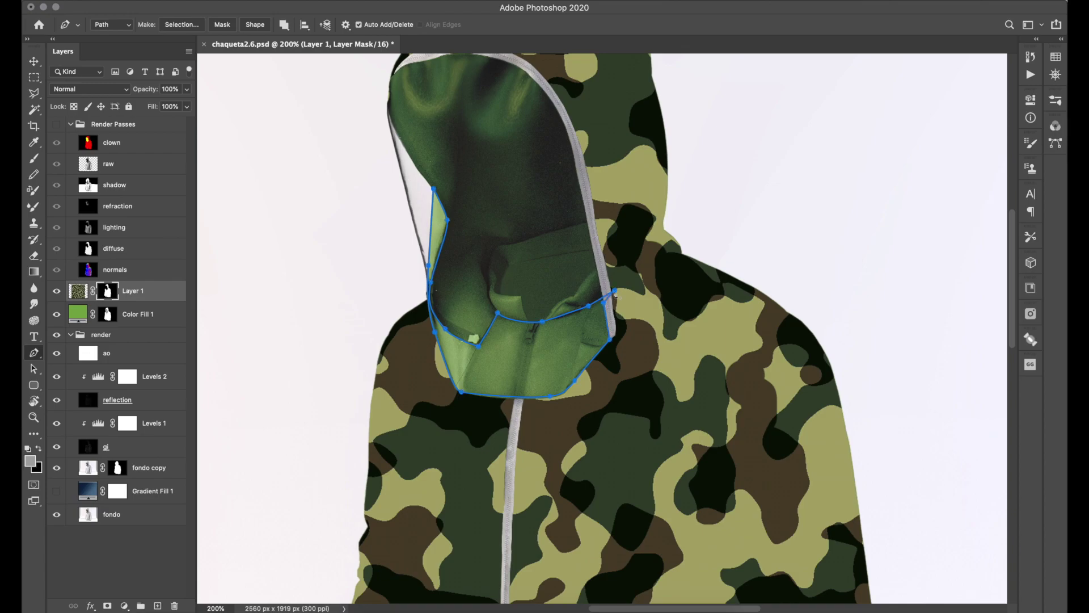
pyautogui.press('a')
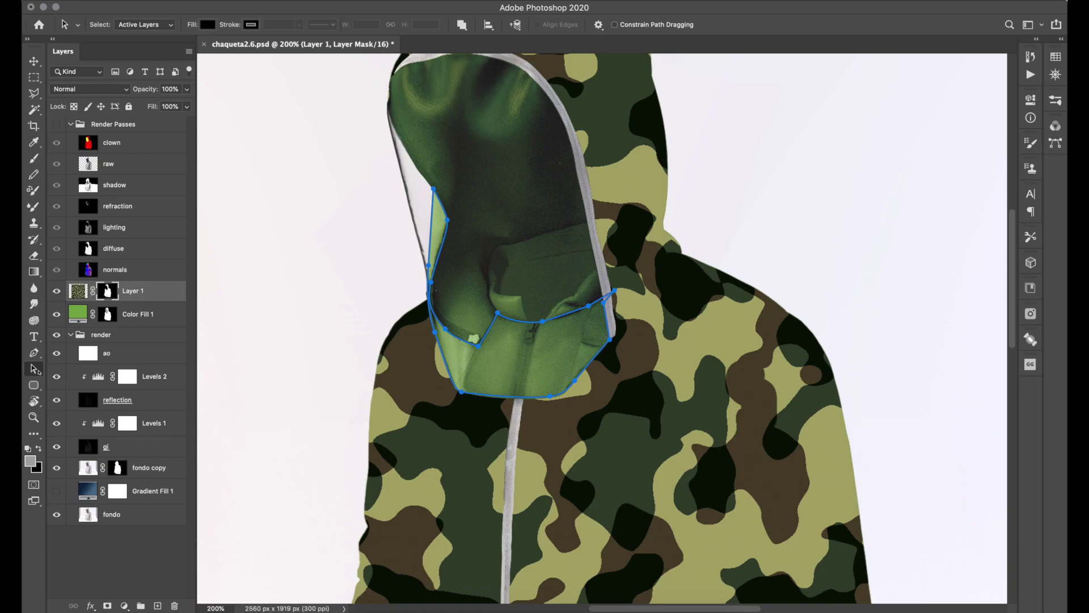
# Step: Pull the path's top-right anchor down with Direct Selection to fit the hood edge
pyautogui.rightClick(34, 369)
pyautogui.click(95, 381)
pyautogui.click(615, 292)
pyautogui.moveTo(616, 291); pyautogui.dragTo(603, 298)
# Step: Load the Work Path as a selection, fill Layer 1's mask to reveal the camo, and deselect
pyautogui.click(1055, 143)
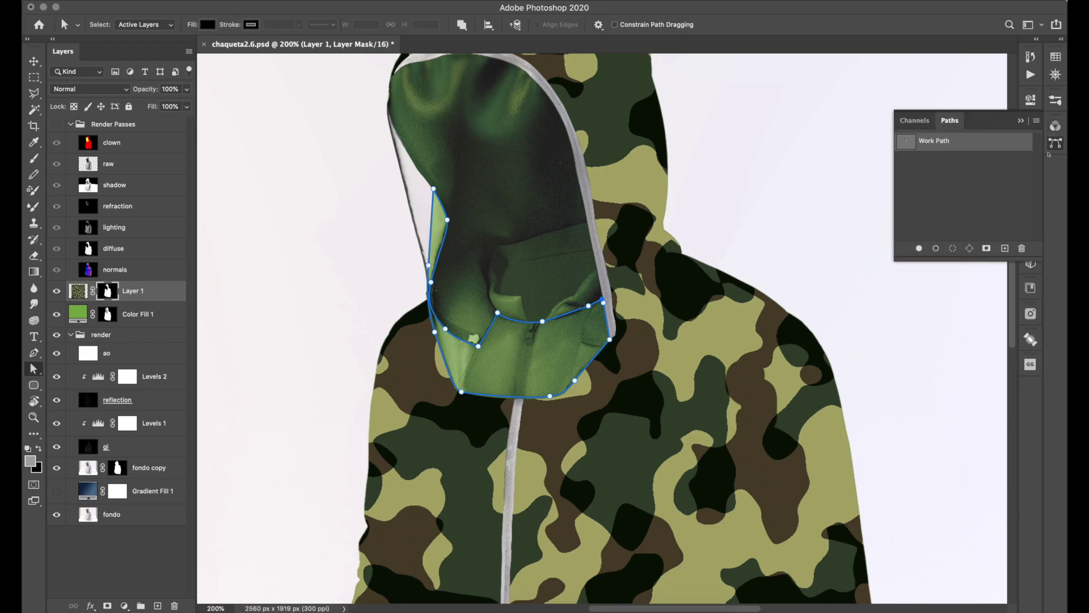
pyautogui.keyDown('super'); pyautogui.click(906, 141); pyautogui.keyUp('super')
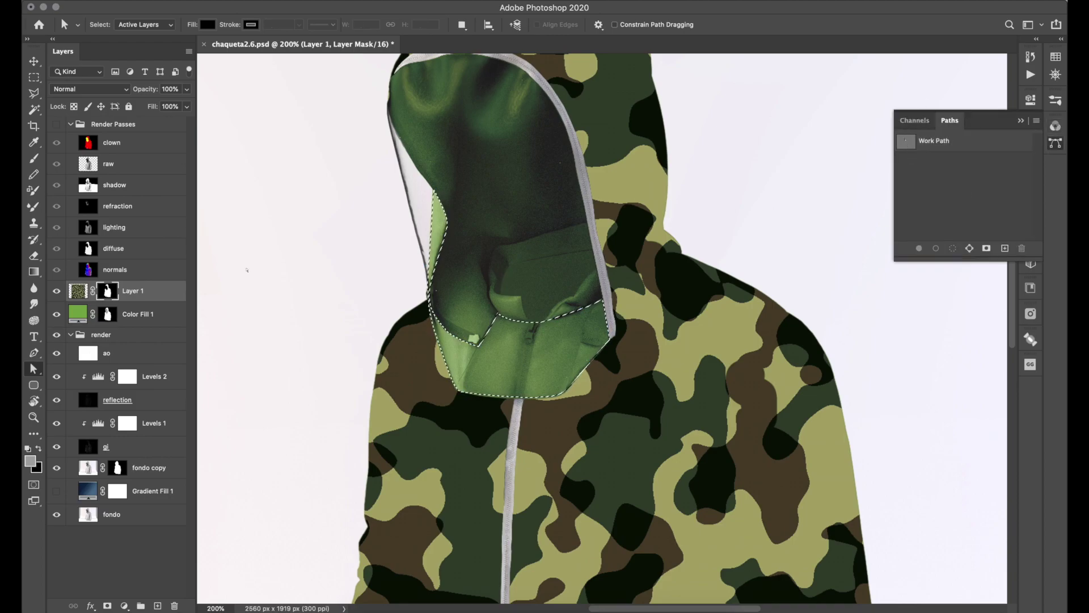
pyautogui.hotkey('alt', 'BackSpace')
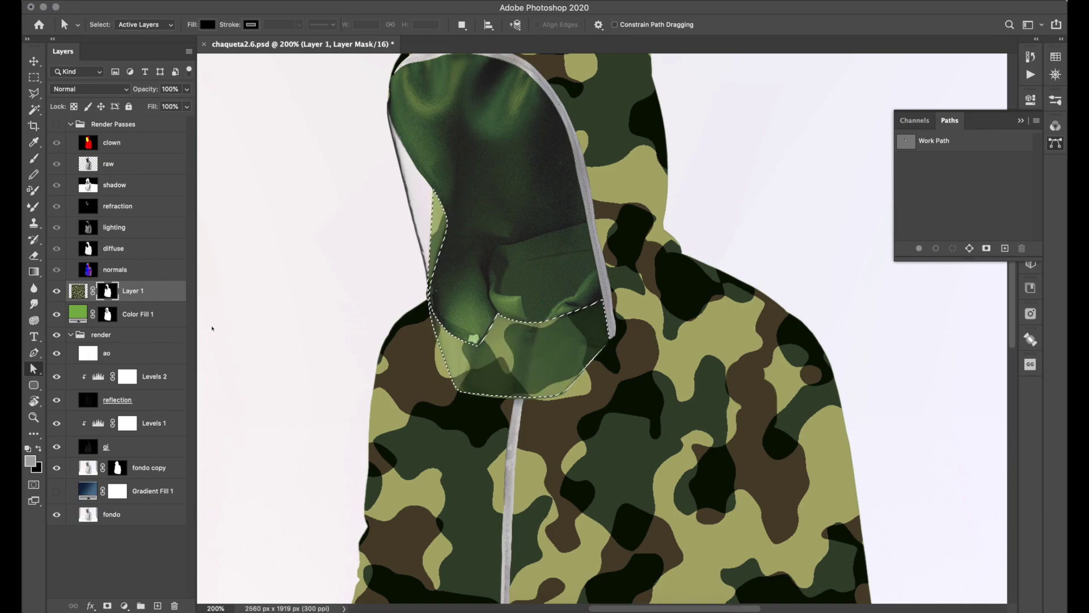
pyautogui.press('super+d')
# Step: Zoom out to the whole hoodie and target Layer 1's image thumbnail
pyautogui.press('z')
pyautogui.keyDown('alt'); pyautogui.click(542, 264); pyautogui.keyUp('alt')
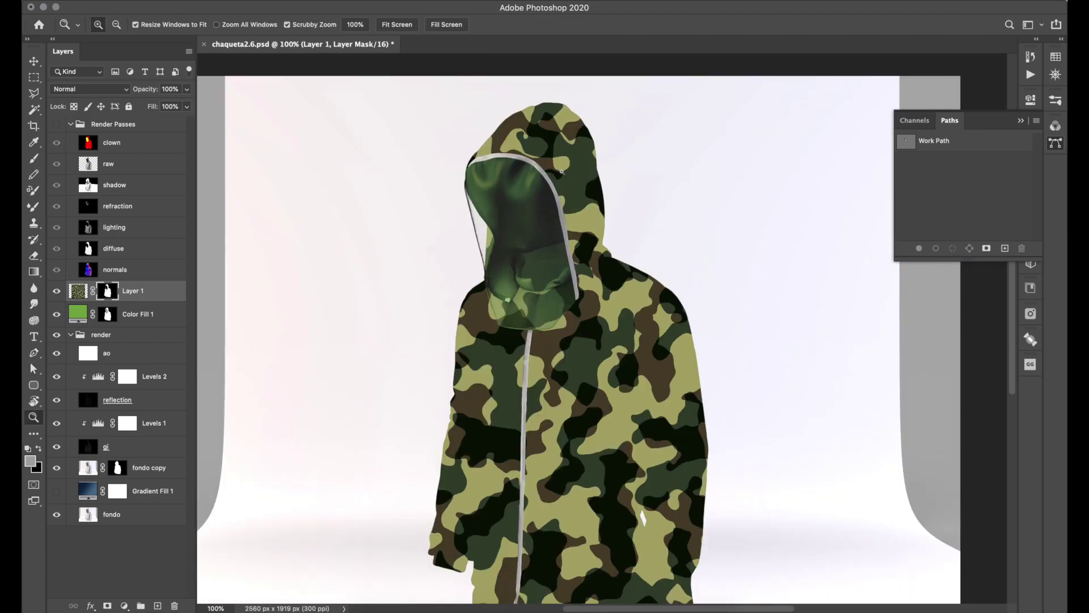
pyautogui.press('v')
pyautogui.click(78, 290)
# Step: Set Layer 1 to Linear Burn and hide the green Color Fill 1 layer
pyautogui.click(90, 89)
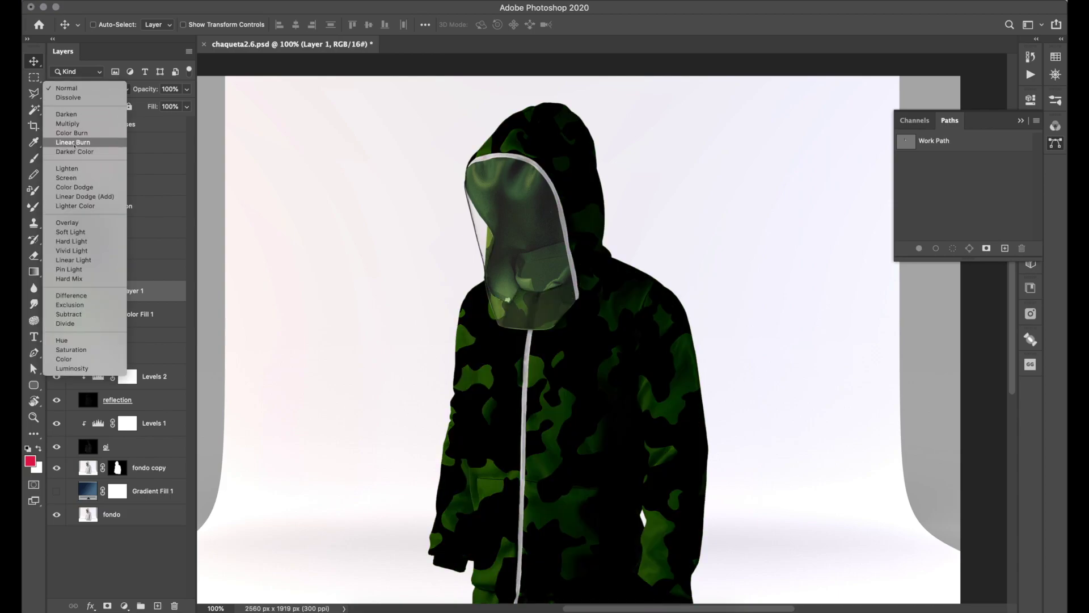
pyautogui.click(74, 142)
pyautogui.click(56, 314)
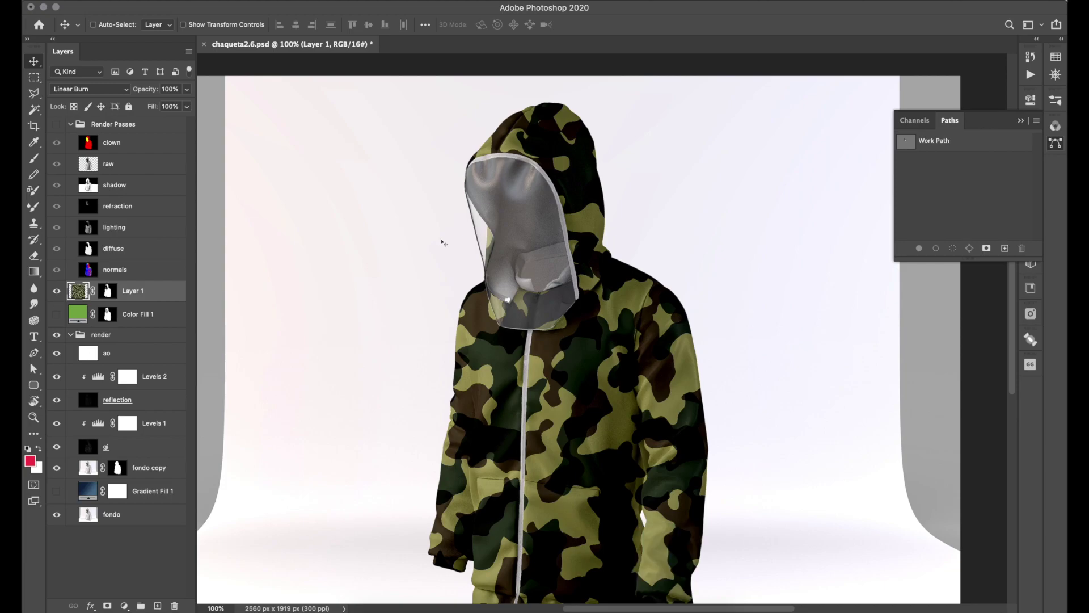
pyautogui.keyDown('alt'); pyautogui.scroll(-2, 444, 243); pyautogui.keyUp('alt')
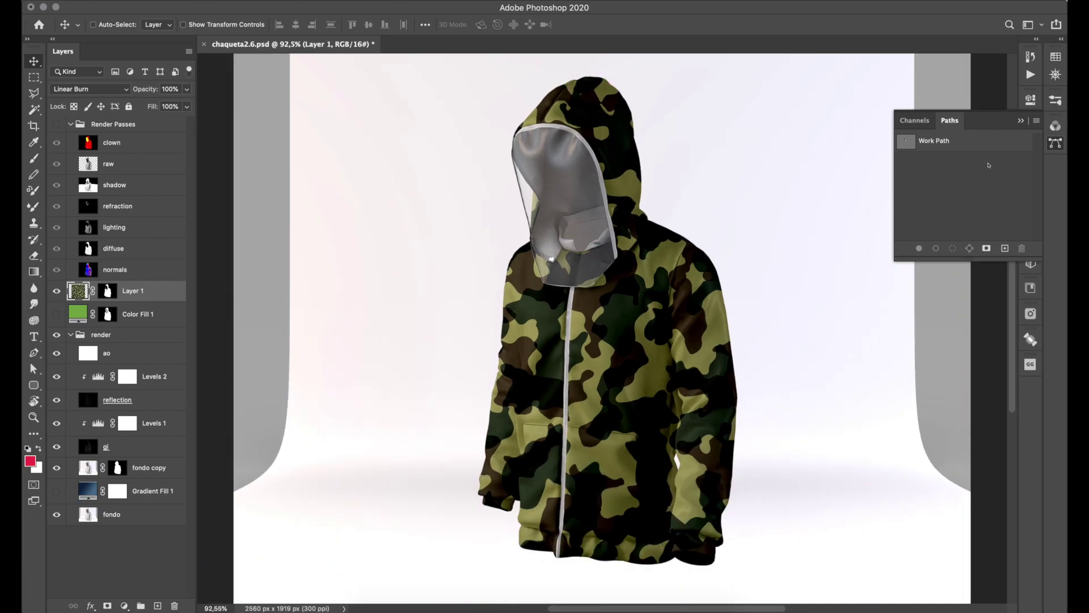
pyautogui.click(1019, 121)
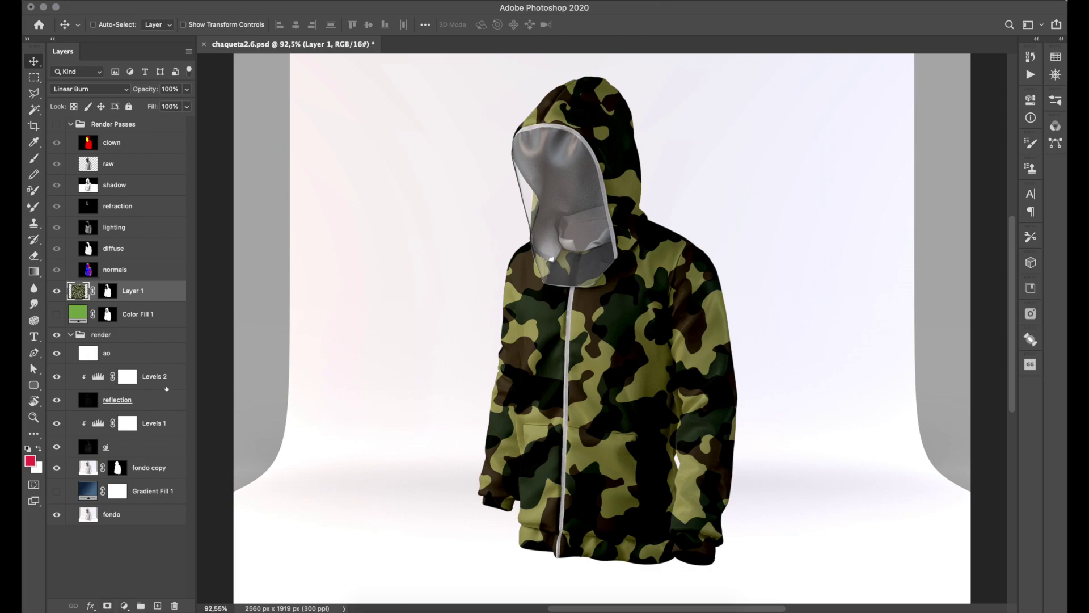
# Step: Add a Levels adjustment clipped to Layer 1 and lift the camo's midtones
pyautogui.click(124, 605)
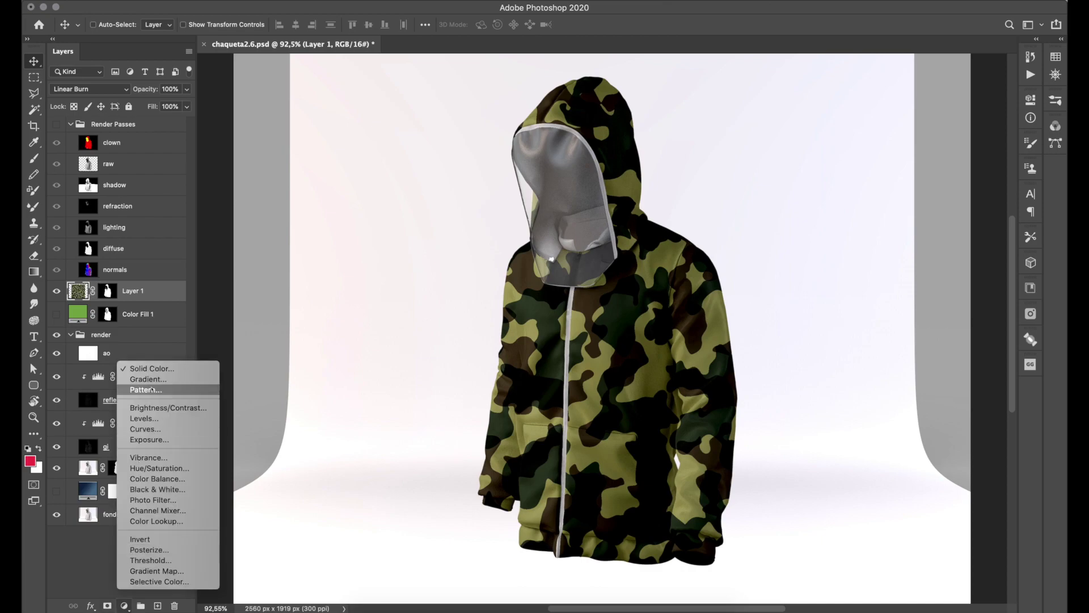
pyautogui.click(149, 418)
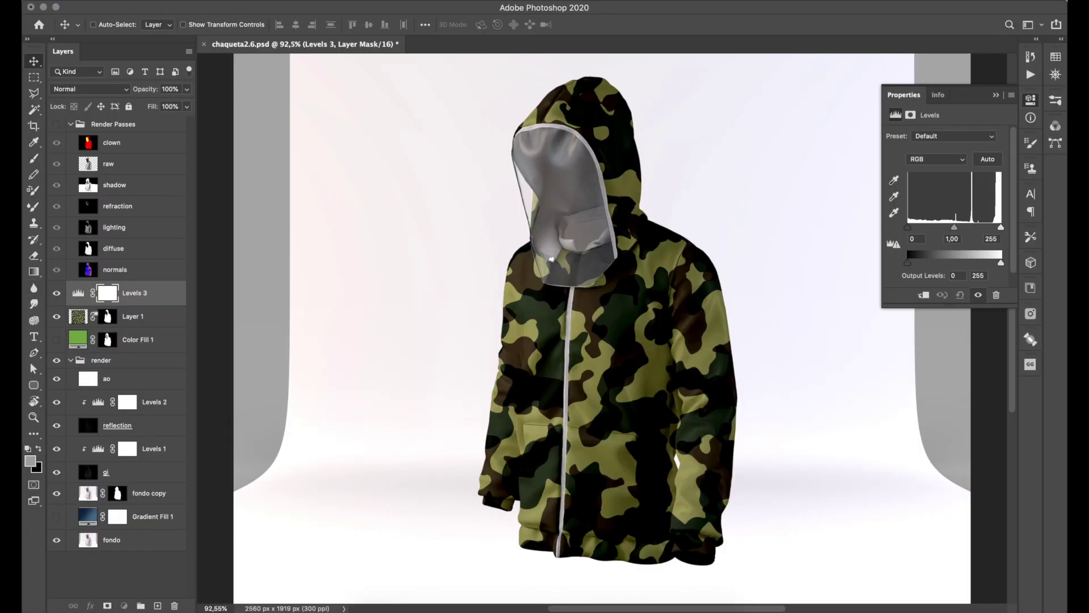
pyautogui.keyDown('alt'); pyautogui.click(89, 305); pyautogui.keyUp('alt')
pyautogui.moveTo(954, 232); pyautogui.dragTo(936, 234)
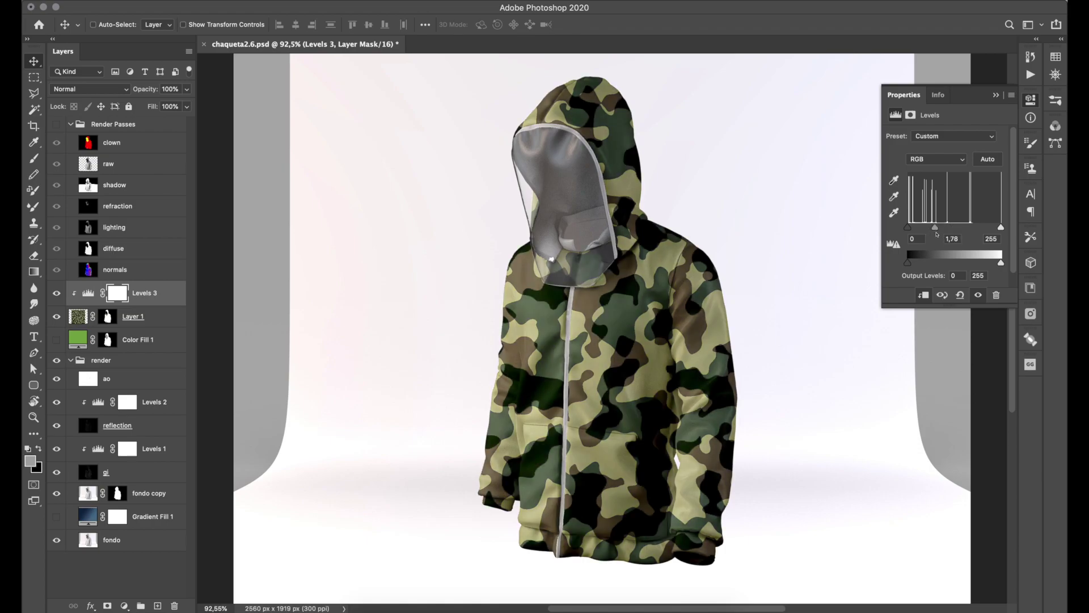
pyautogui.moveTo(939, 234); pyautogui.dragTo(943, 235)
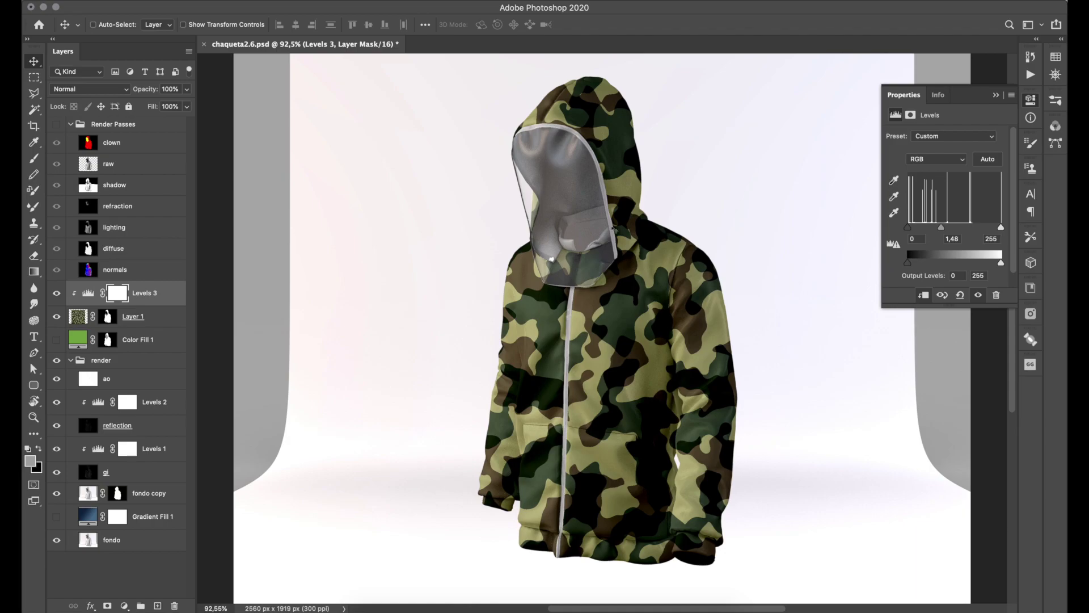
pyautogui.press('z')
pyautogui.click(600, 237)
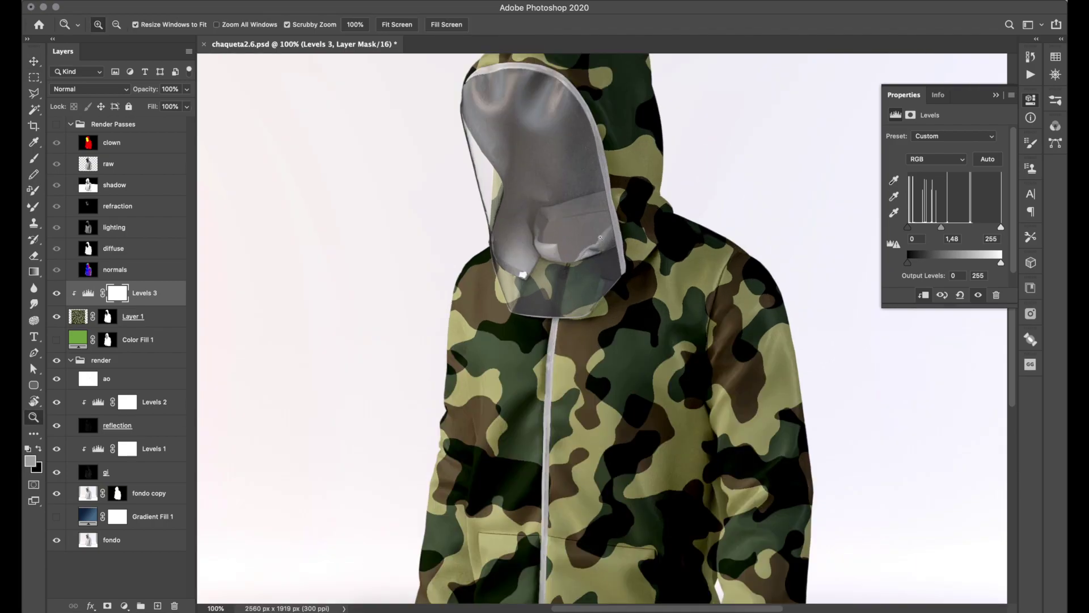
# Step: Zoom in on the hood opening and trace a path along its lower and left inner edges
pyautogui.keyDown('alt'); pyautogui.click(600, 237); pyautogui.keyUp('alt')
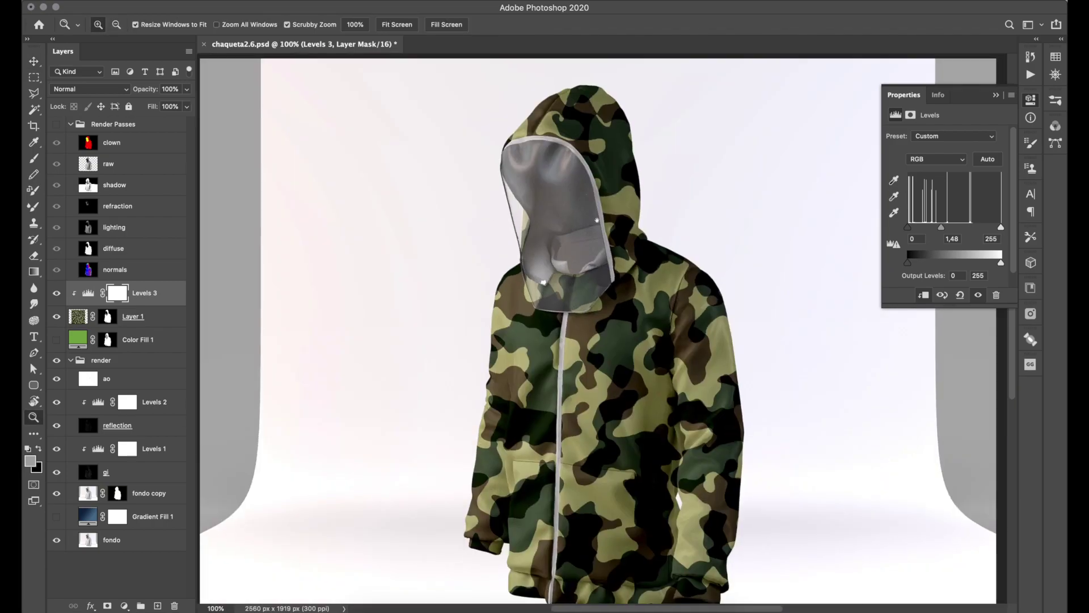
pyautogui.click(596, 220)
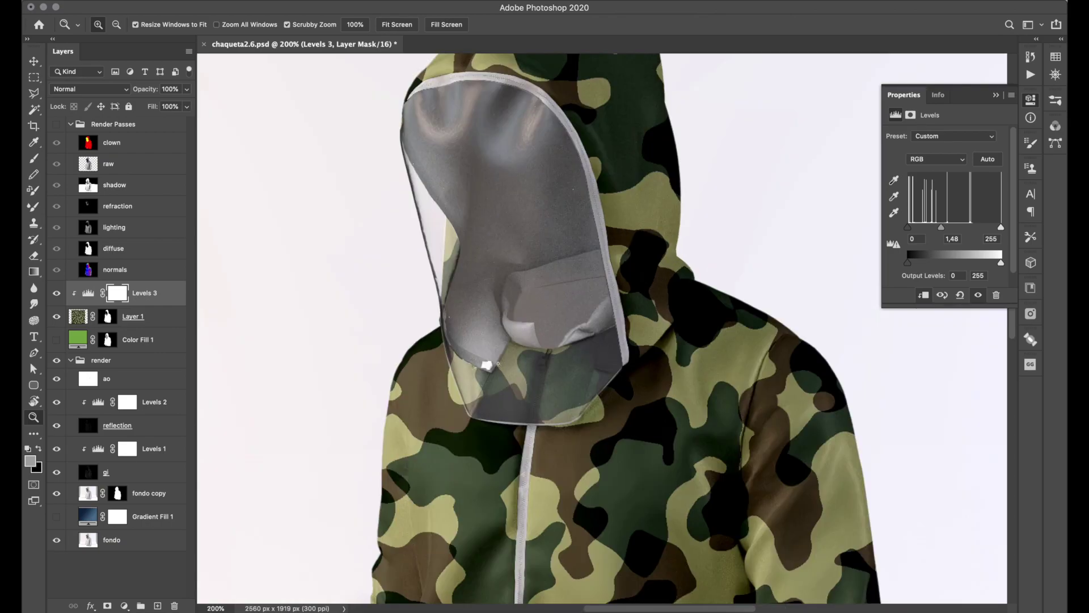
pyautogui.press('p')
pyautogui.click(510, 340)
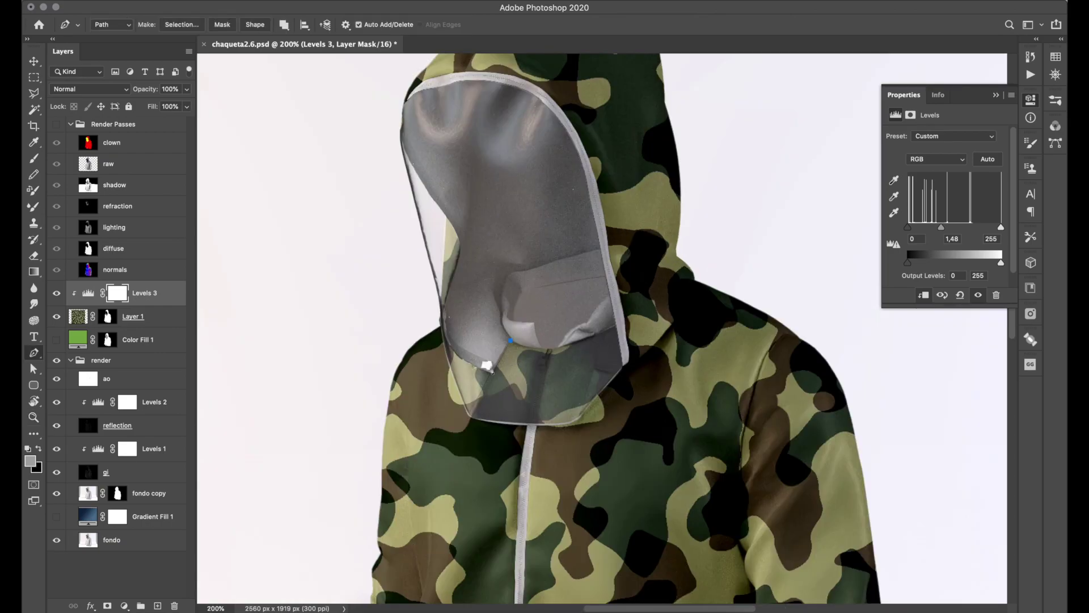
pyautogui.click(496, 360)
pyautogui.click(452, 348)
pyautogui.click(446, 319)
pyautogui.click(450, 294)
pyautogui.click(457, 267)
pyautogui.click(462, 243)
pyautogui.click(454, 226)
pyautogui.click(432, 193)
# Step: Continue the path across the hood's top, down the right edge, and back along the bottom
pyautogui.click(399, 144)
pyautogui.click(405, 106)
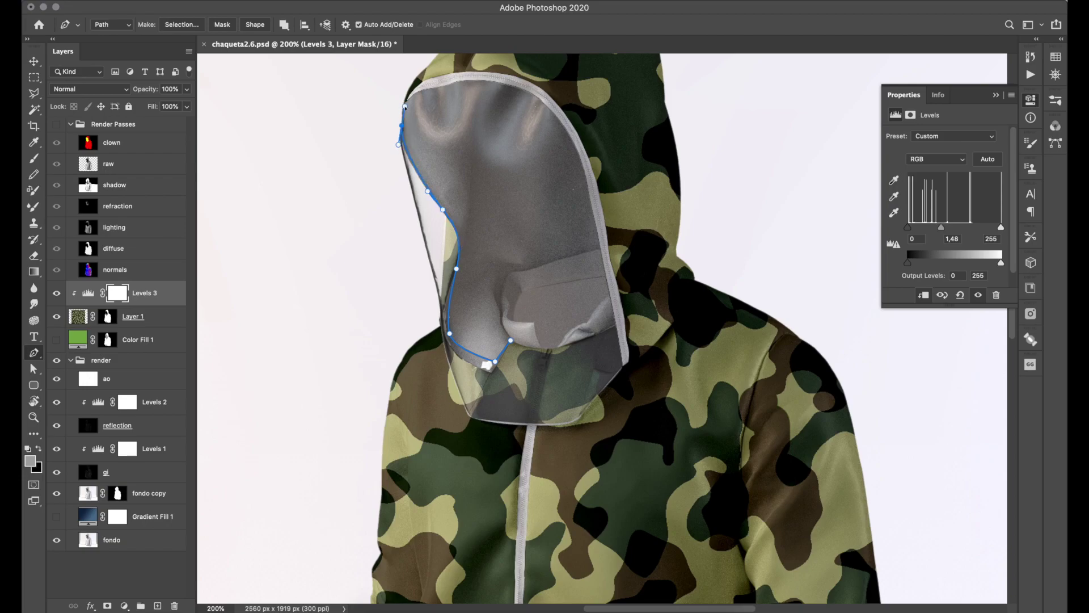
pyautogui.click(407, 95)
pyautogui.click(444, 85)
pyautogui.click(472, 74)
pyautogui.click(506, 85)
pyautogui.moveTo(506, 86); pyautogui.dragTo(507, 83)
pyautogui.click(543, 90)
pyautogui.click(571, 140)
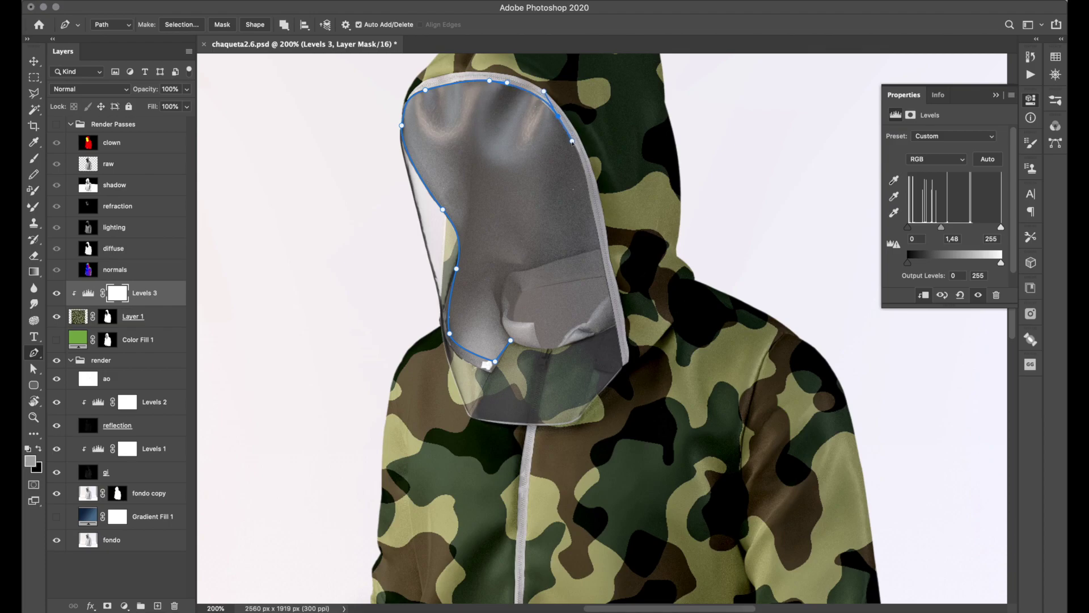
pyautogui.moveTo(572, 141); pyautogui.dragTo(568, 135)
pyautogui.click(582, 152)
pyautogui.click(595, 225)
pyautogui.moveTo(595, 224); pyautogui.dragTo(596, 226)
pyautogui.click(618, 326)
pyautogui.moveTo(584, 338); pyautogui.dragTo(524, 347)
# Step: Load the hood-interior Work Path as a selection and close the Levels panel
pyautogui.click(1055, 142)
pyautogui.hotkey('ctrl', 'Return')
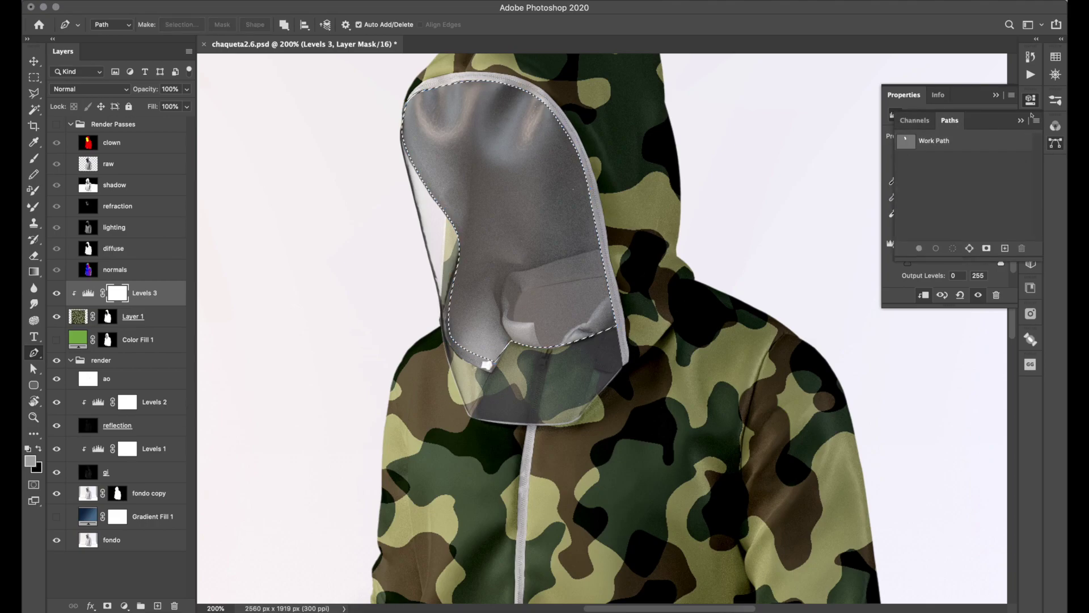
pyautogui.click(1030, 100)
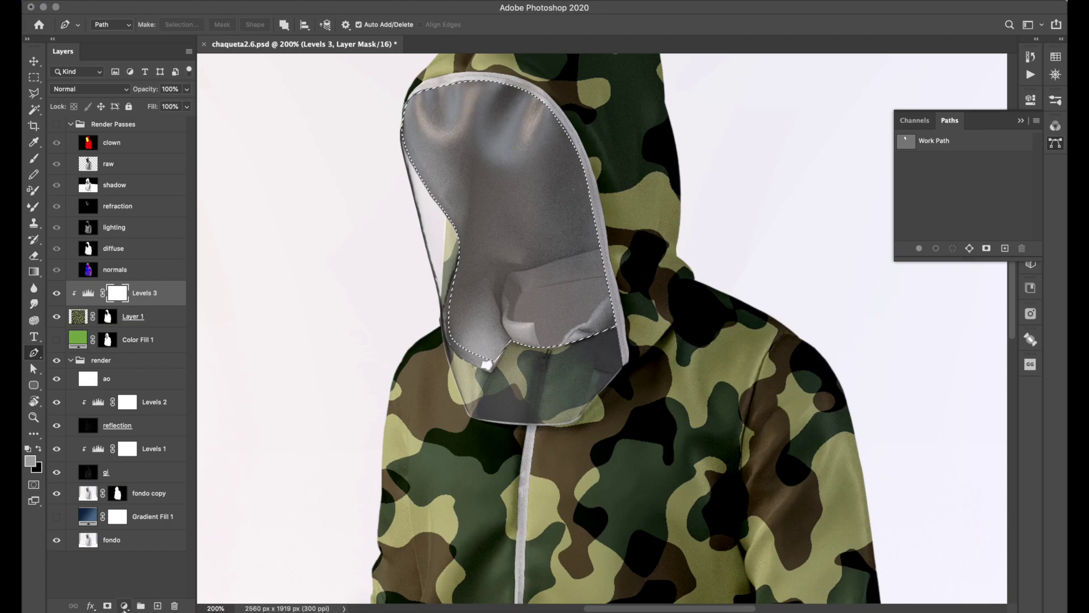
# Step: Fill the selected hood interior with a dark green Solid Color layer
pyautogui.click(124, 605)
pyautogui.click(151, 369)
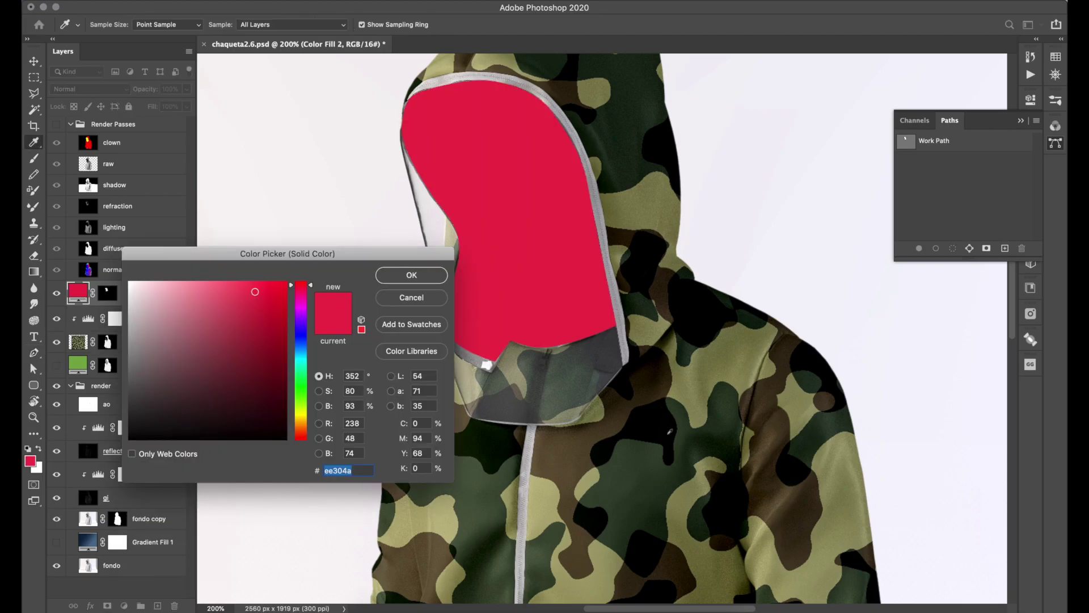
pyautogui.click(670, 431)
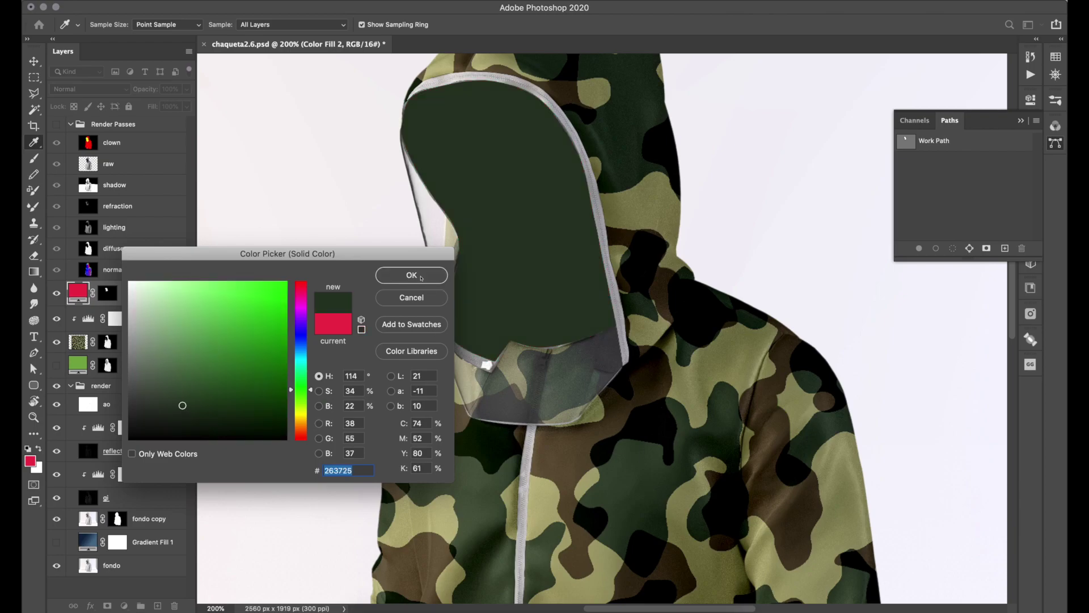
pyautogui.click(421, 277)
pyautogui.click(88, 89)
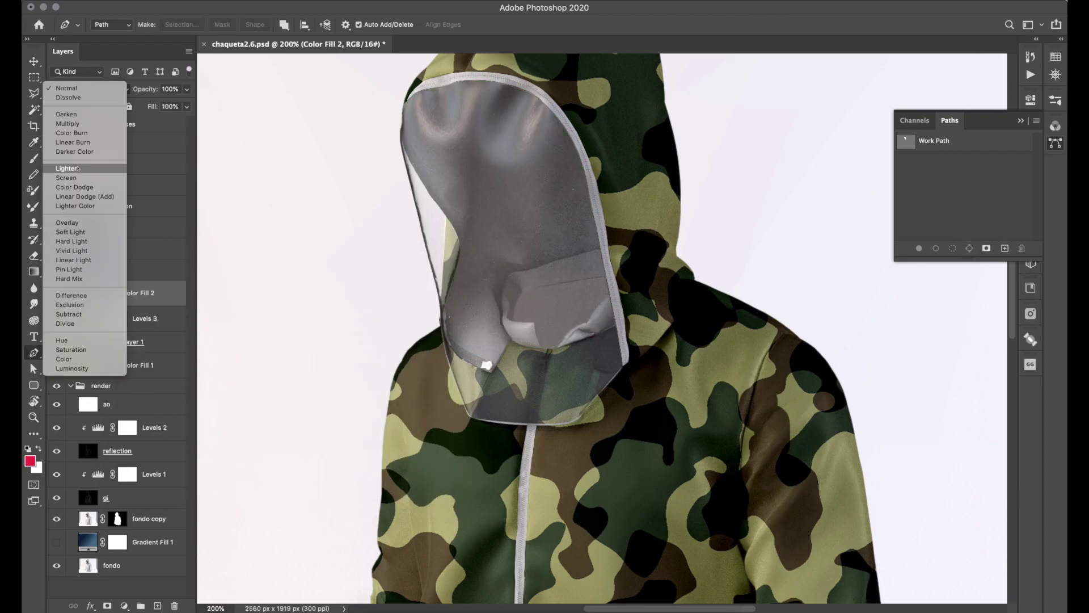
# Step: Blend Color Fill 2 in Multiply at 78% opacity and fit the image on screen
pyautogui.click(74, 142)
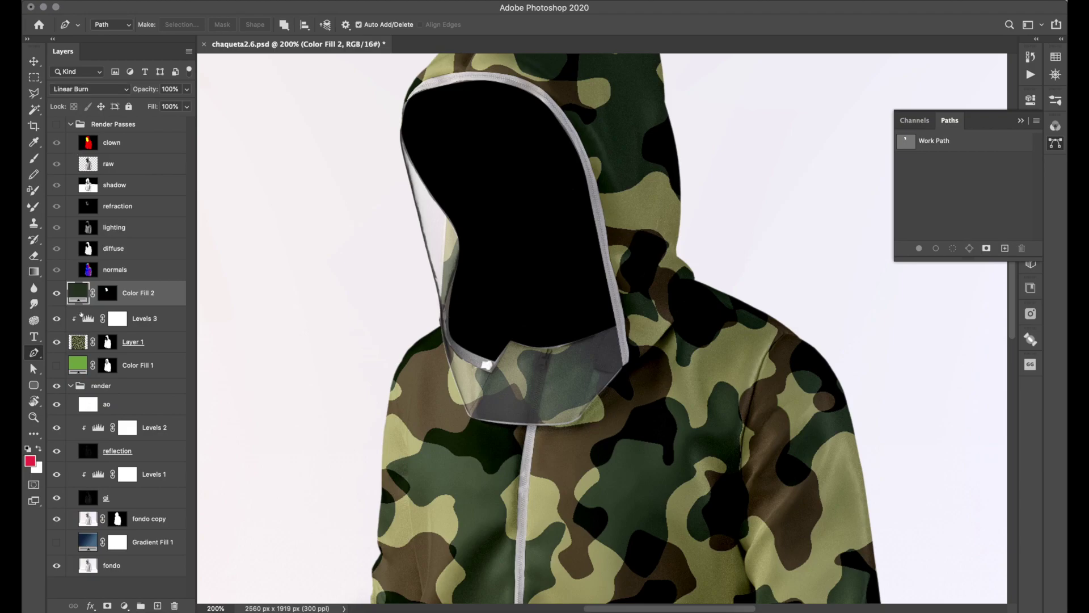
pyautogui.click(90, 89)
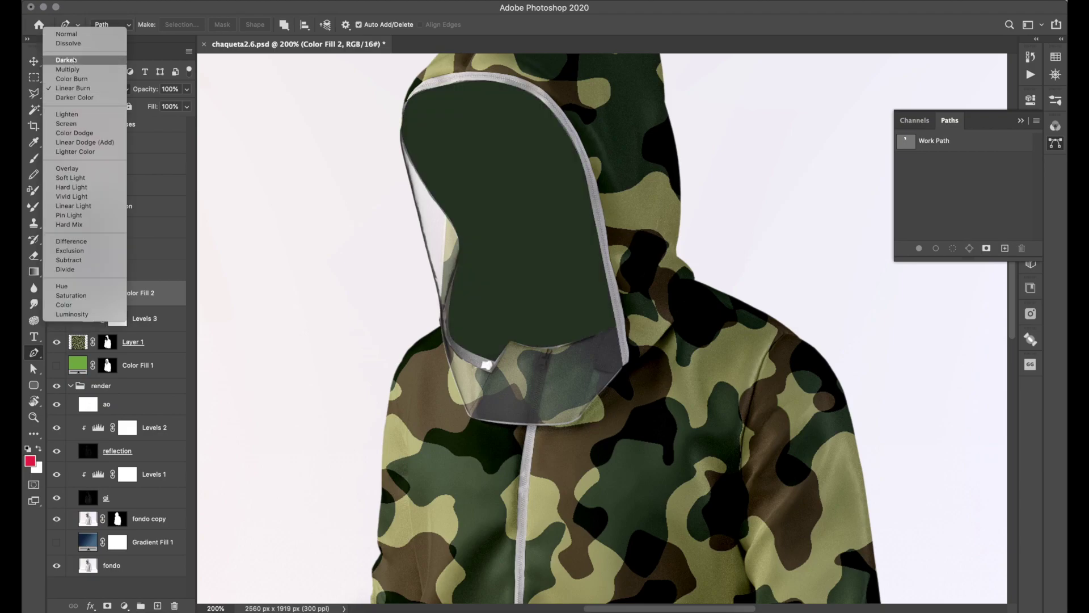
pyautogui.click(72, 69)
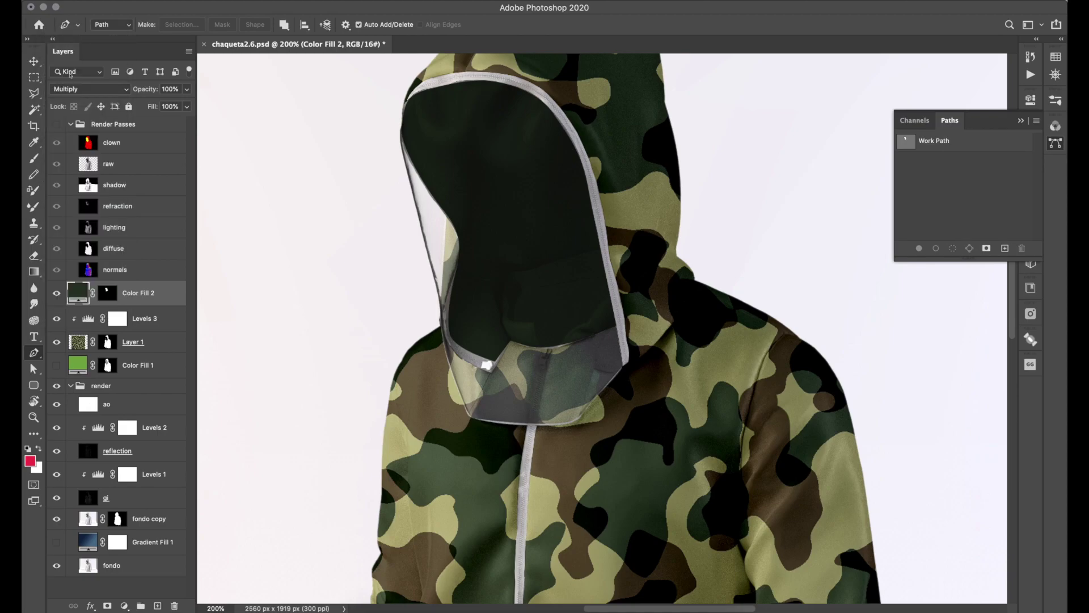
pyautogui.moveTo(149, 95); pyautogui.dragTo(134, 93)
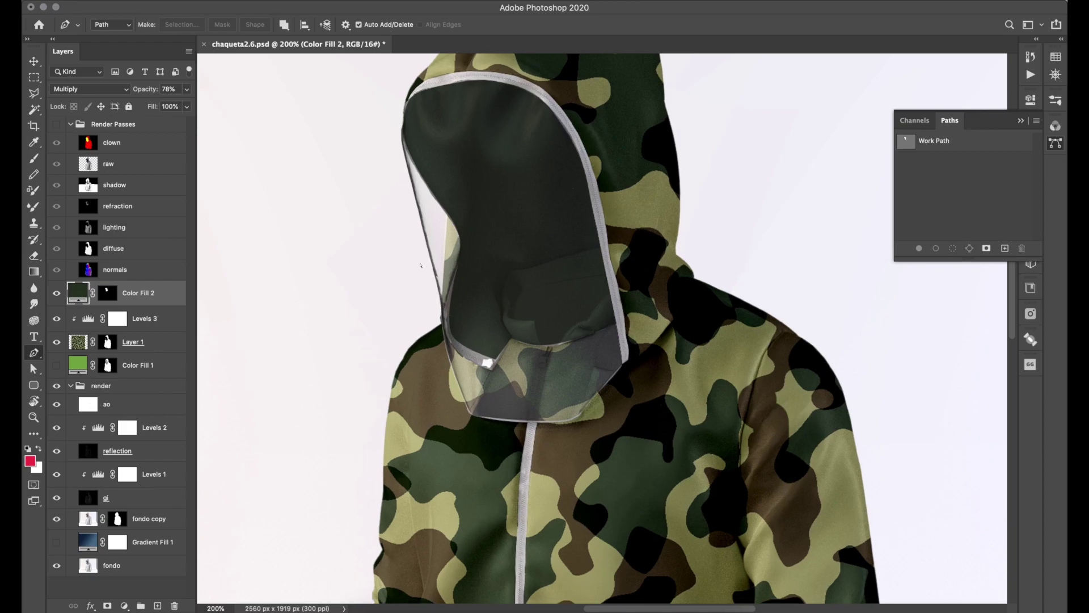
pyautogui.hotkey('ctrl', '0')
pyautogui.press('v')
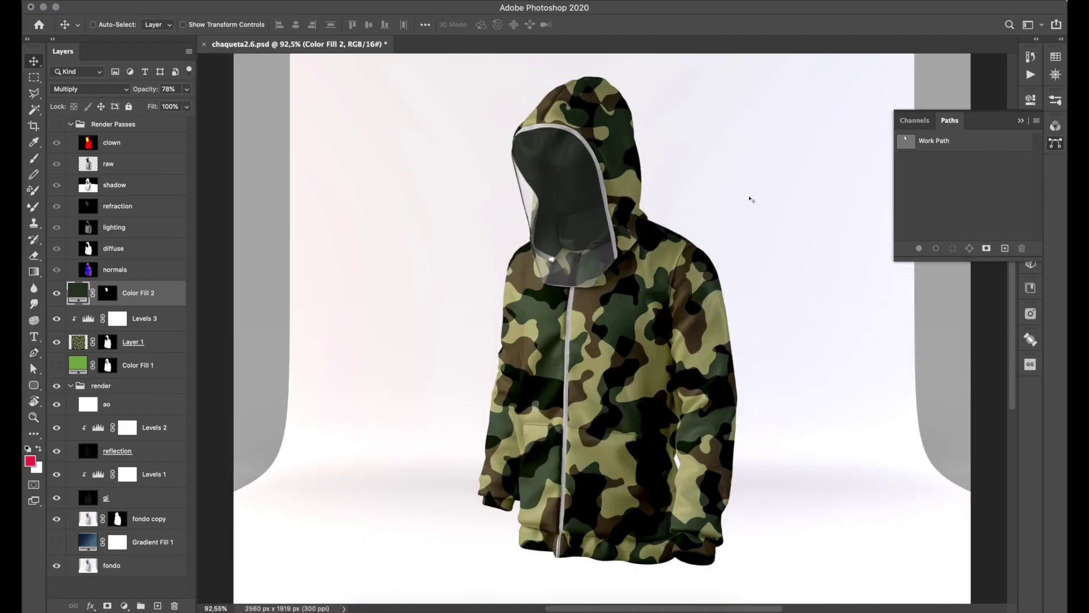
pyautogui.click(1021, 120)
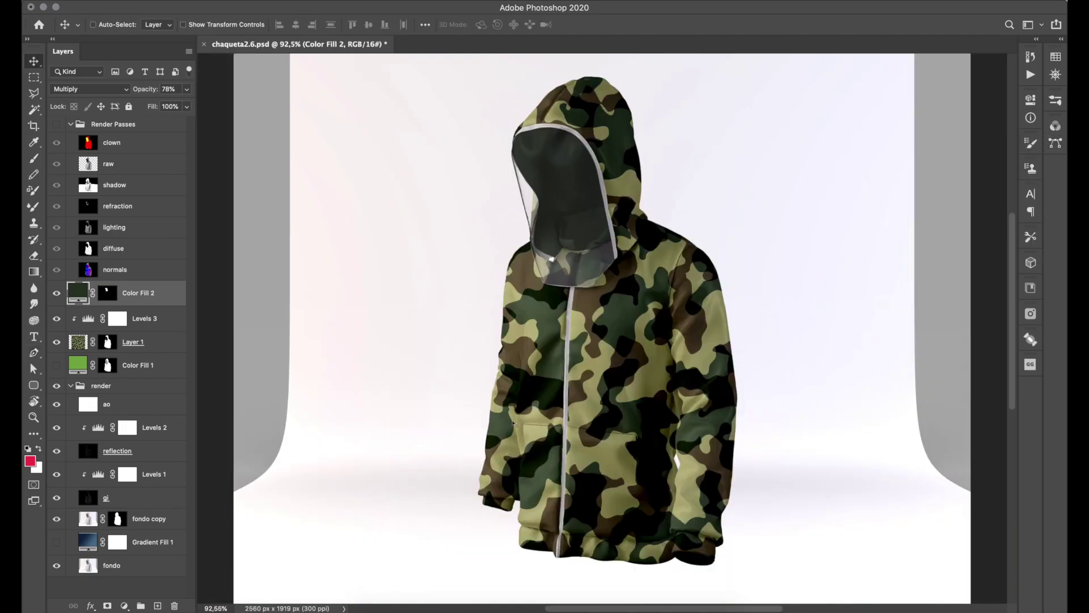
# Step: Show Gradient Fill 1 and browse its Blues and Greens gradient presets
pyautogui.click(57, 543)
pyautogui.click(89, 547)
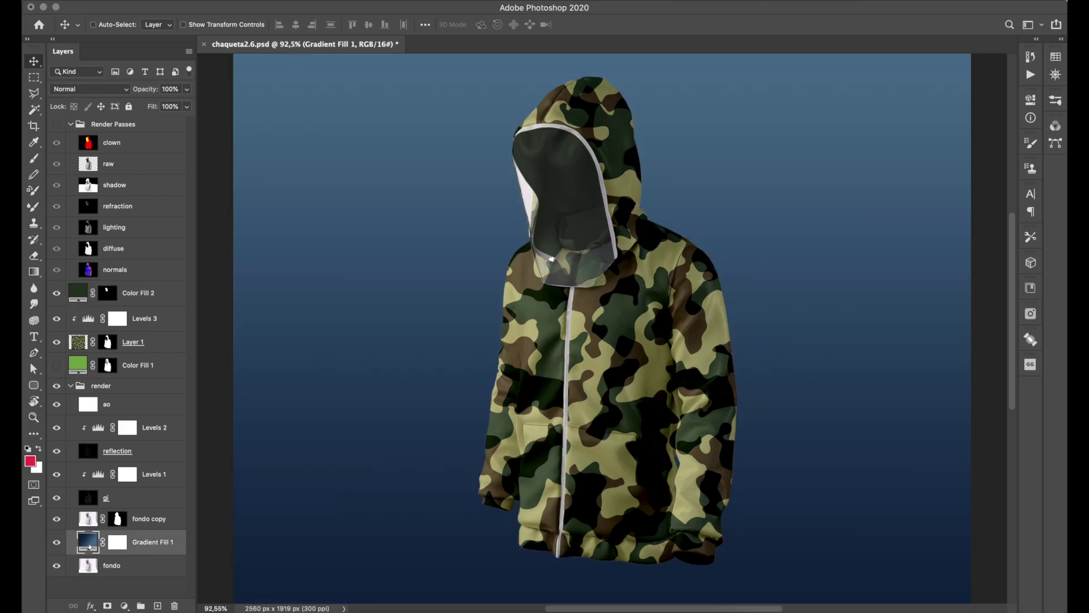
pyautogui.doubleClick(90, 547)
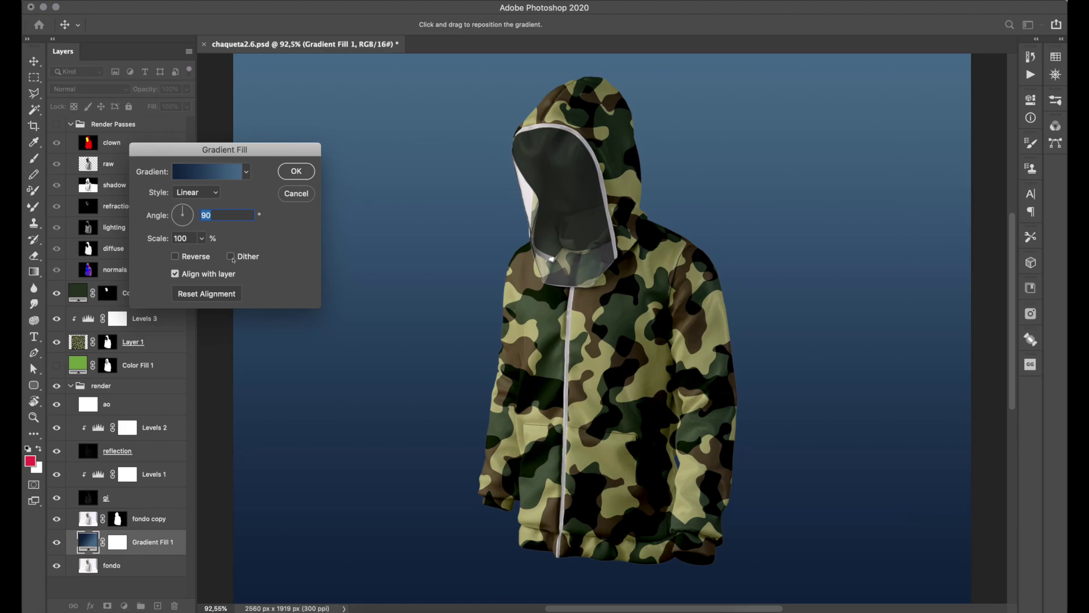
pyautogui.click(247, 171)
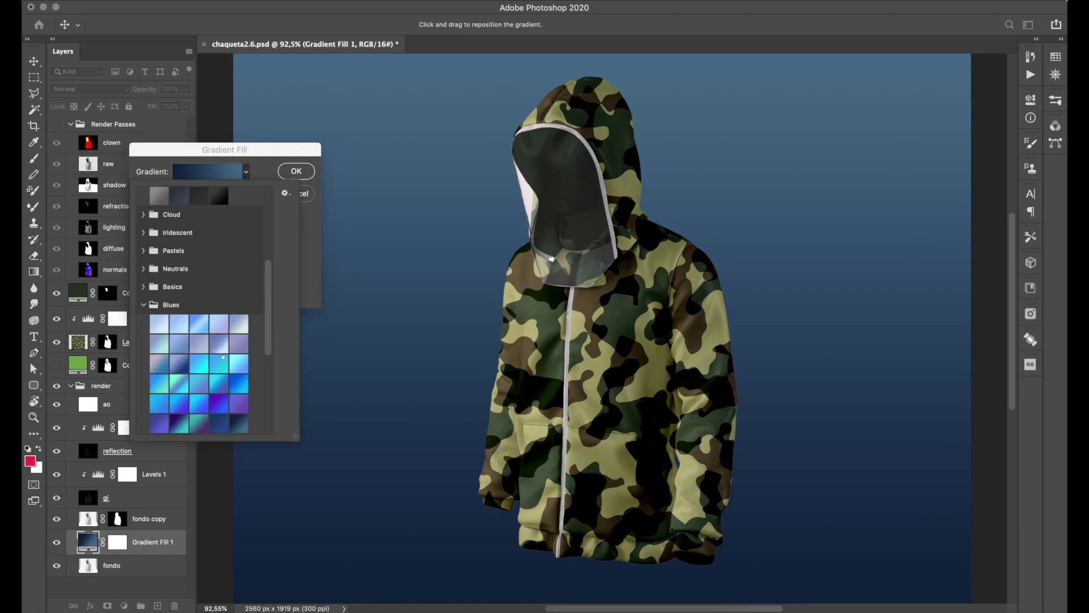
pyautogui.click(144, 305)
pyautogui.scroll(-3, 269, 317)
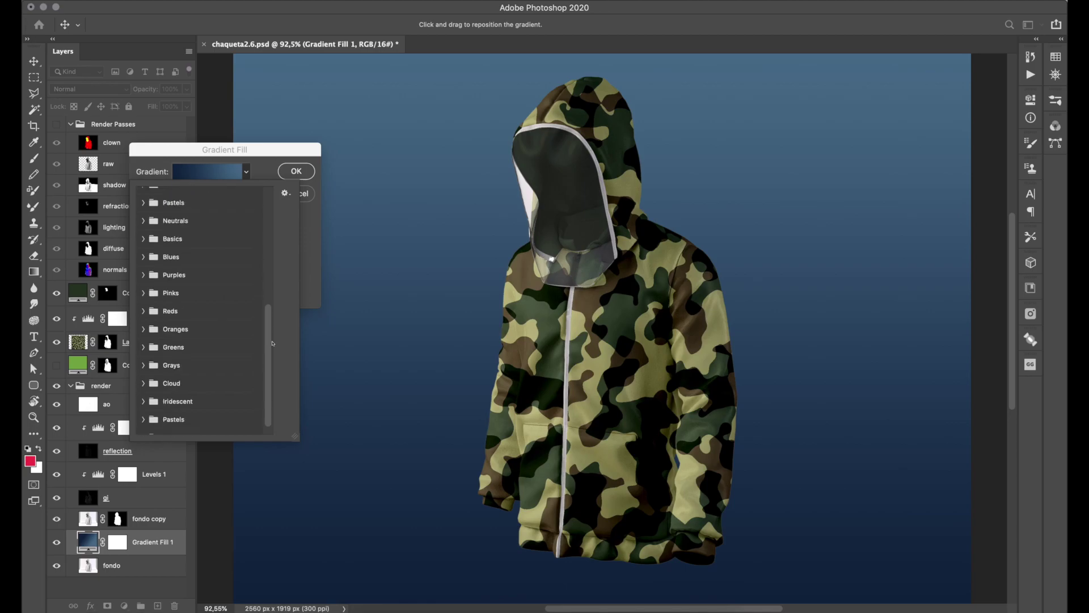
pyautogui.click(144, 337)
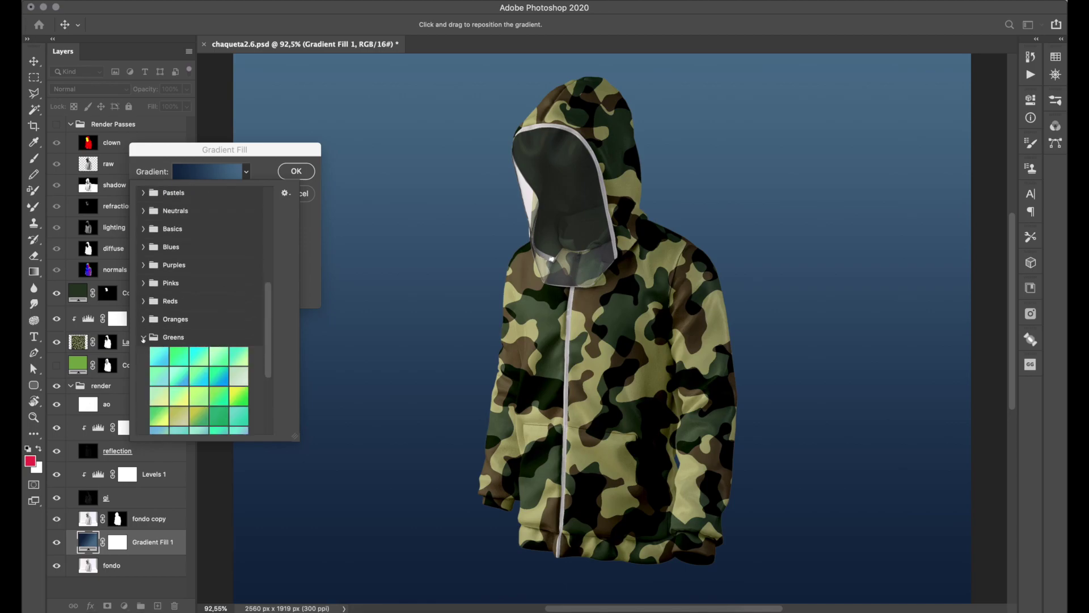
pyautogui.scroll(-5, 271, 331)
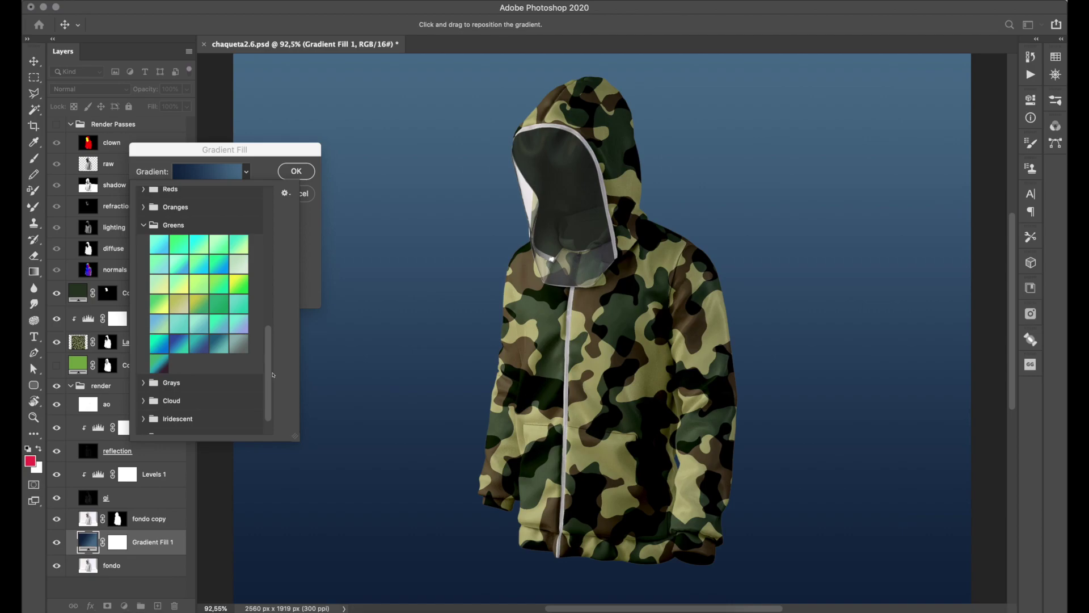
pyautogui.click(164, 372)
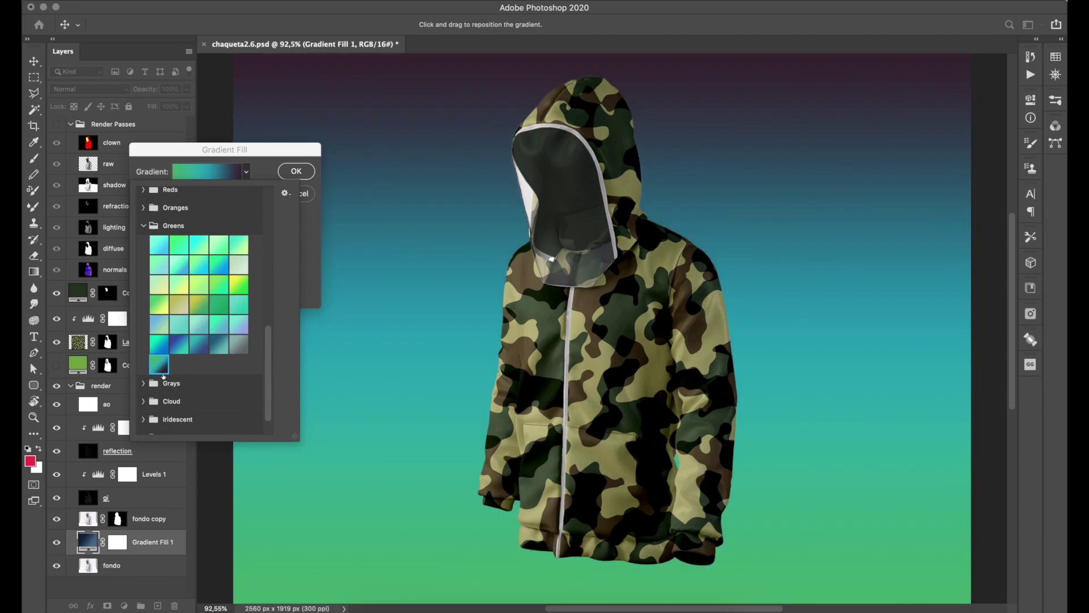
pyautogui.scroll(5, 170, 340)
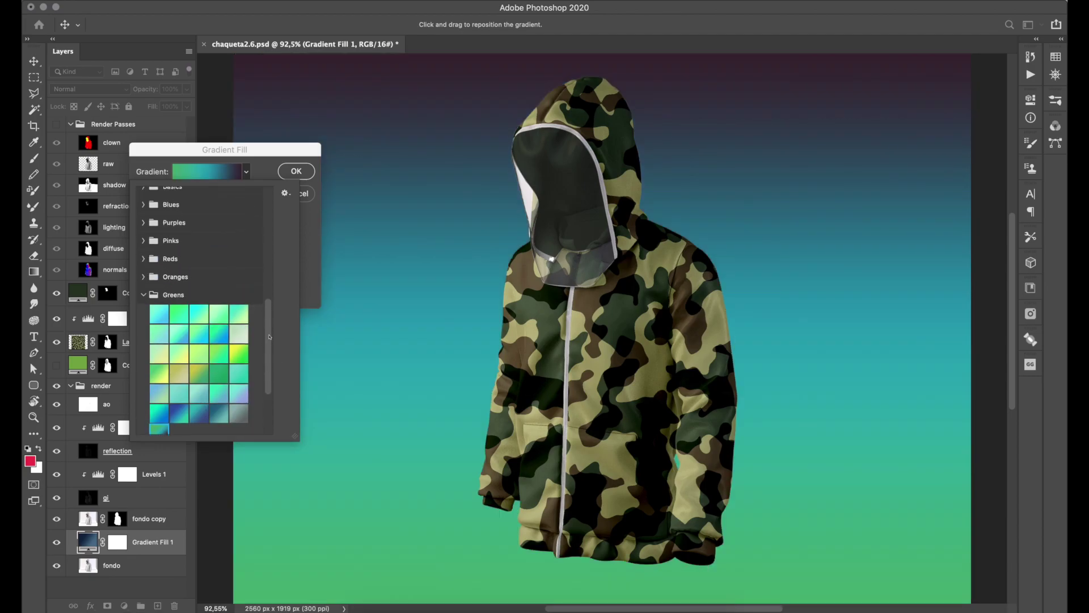
pyautogui.click(152, 334)
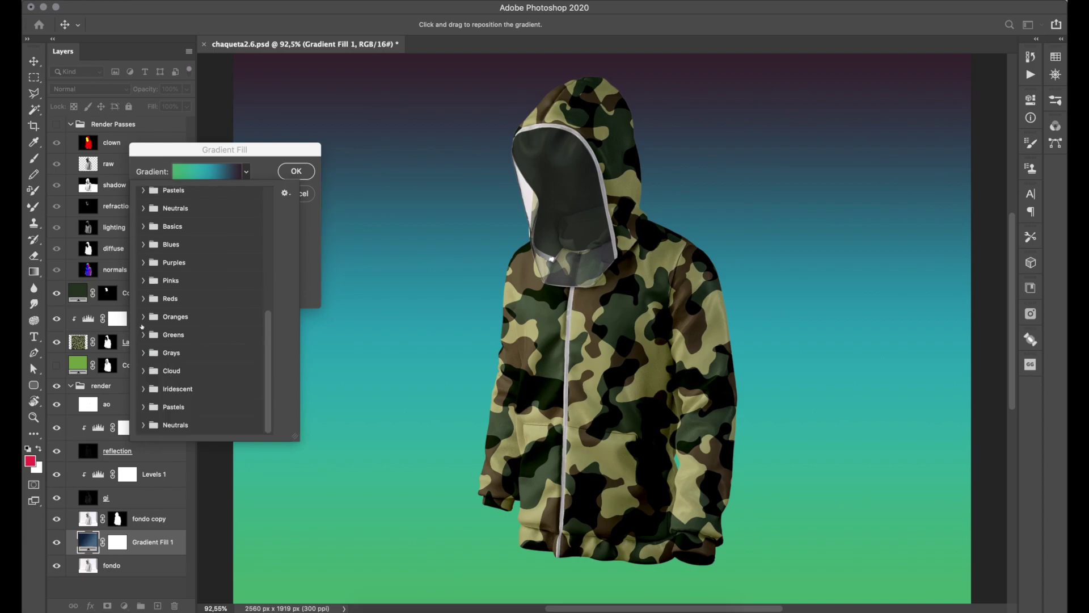
pyautogui.scroll(3, 234, 342)
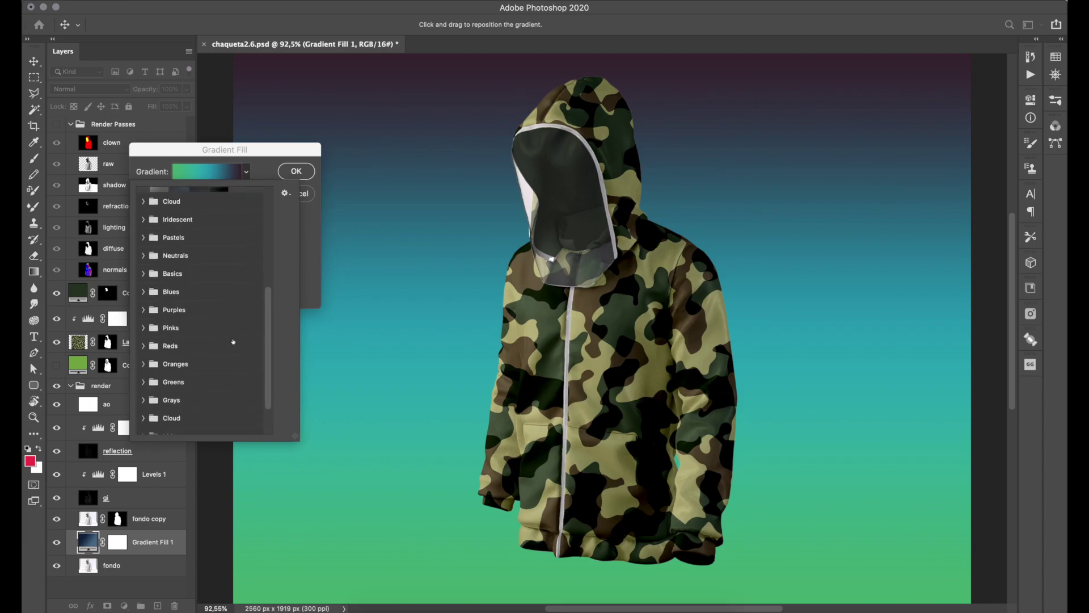
pyautogui.click(144, 384)
pyautogui.click(145, 381)
# Step: Try several Grays presets and apply a pale light gray gradient backdrop
pyautogui.click(165, 406)
pyautogui.scroll(-5, 269, 395)
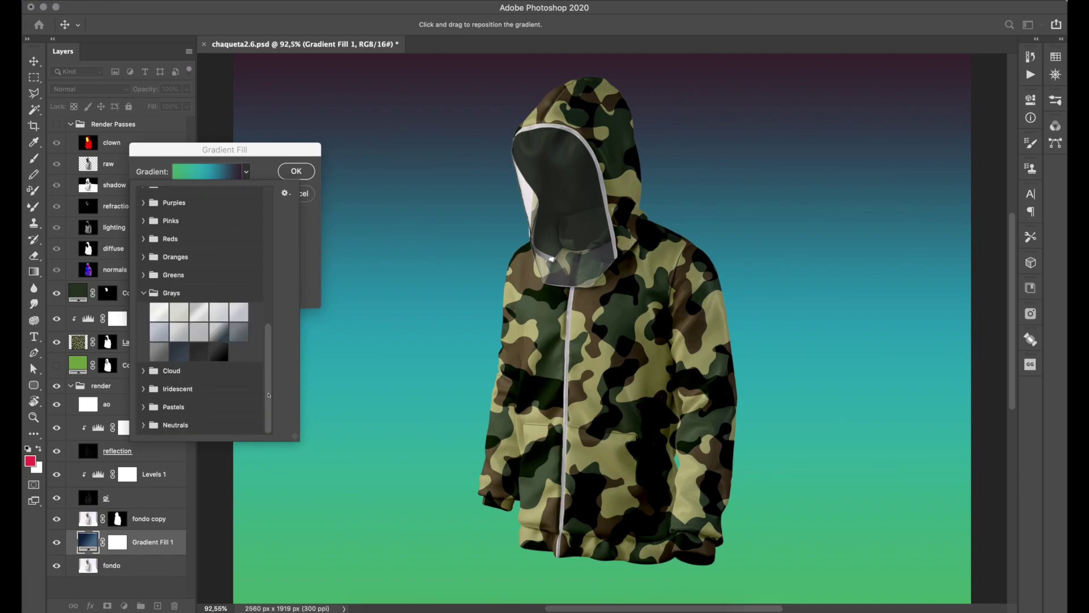
pyautogui.click(178, 352)
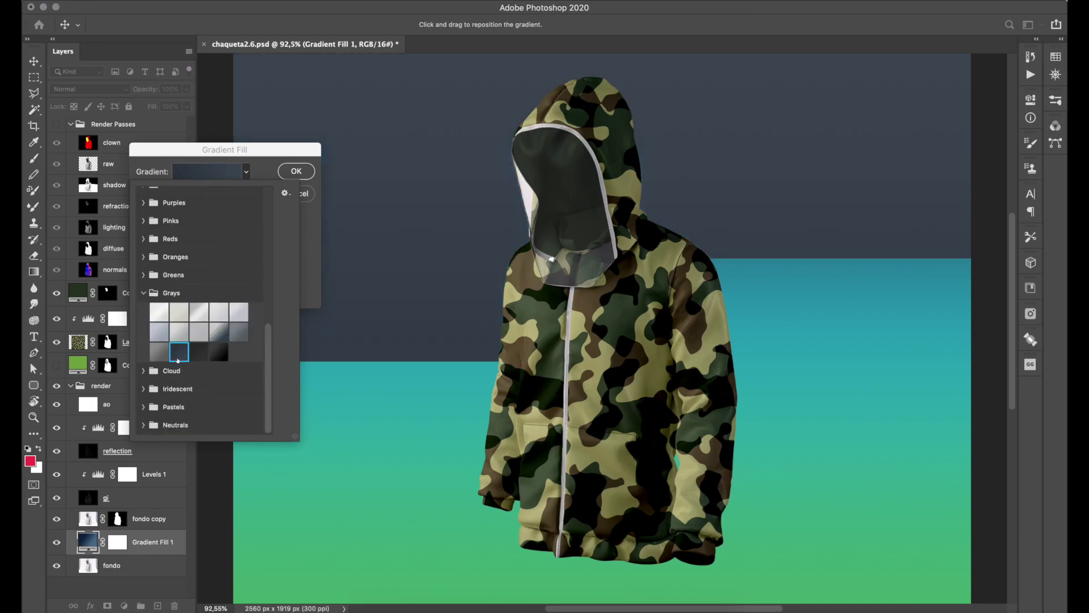
pyautogui.click(199, 354)
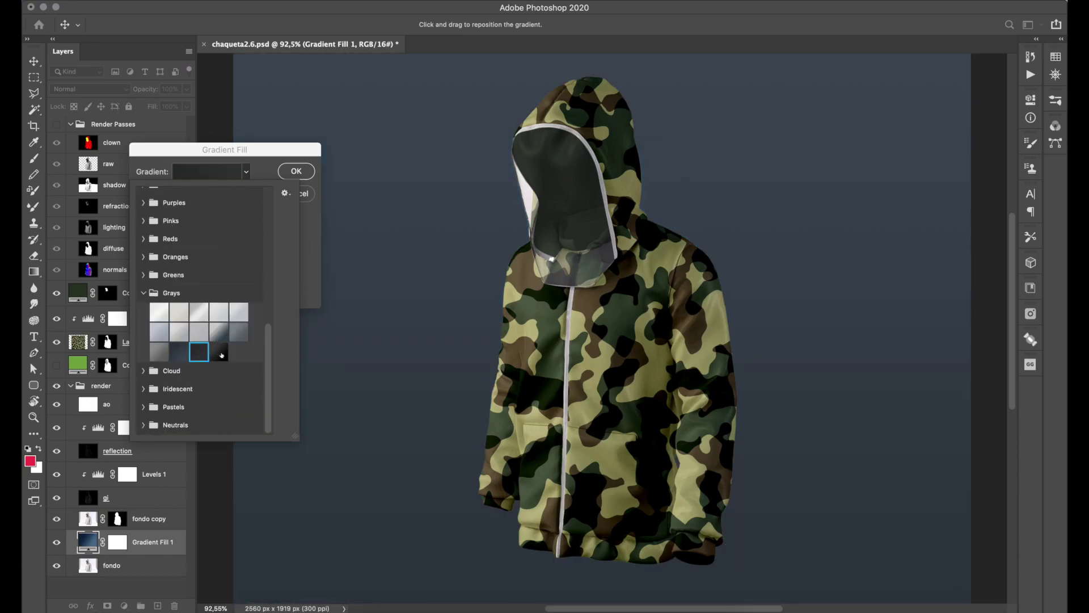
pyautogui.click(221, 353)
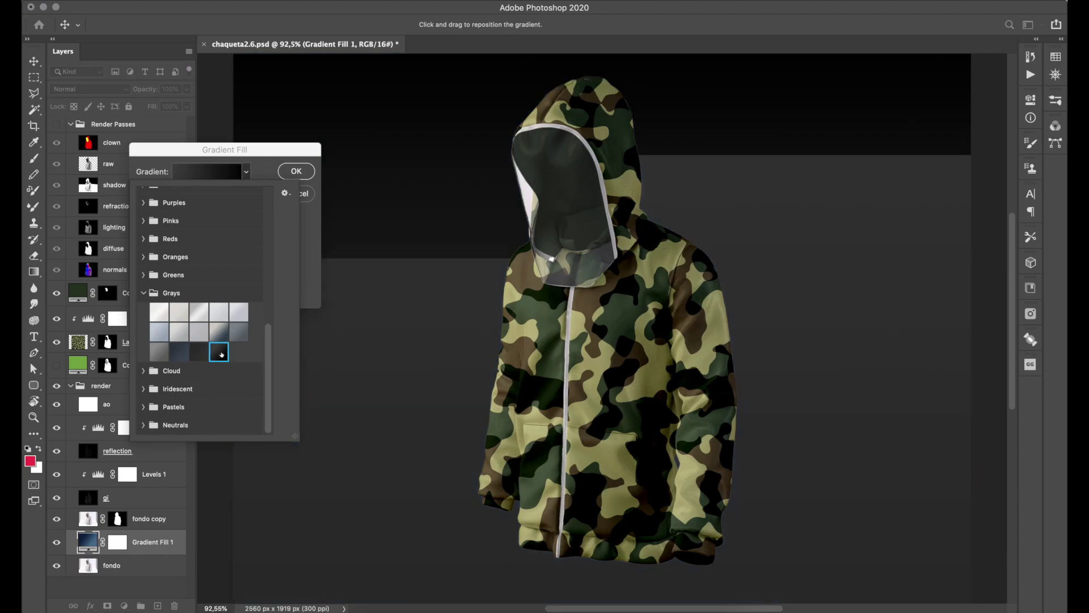
pyautogui.click(222, 334)
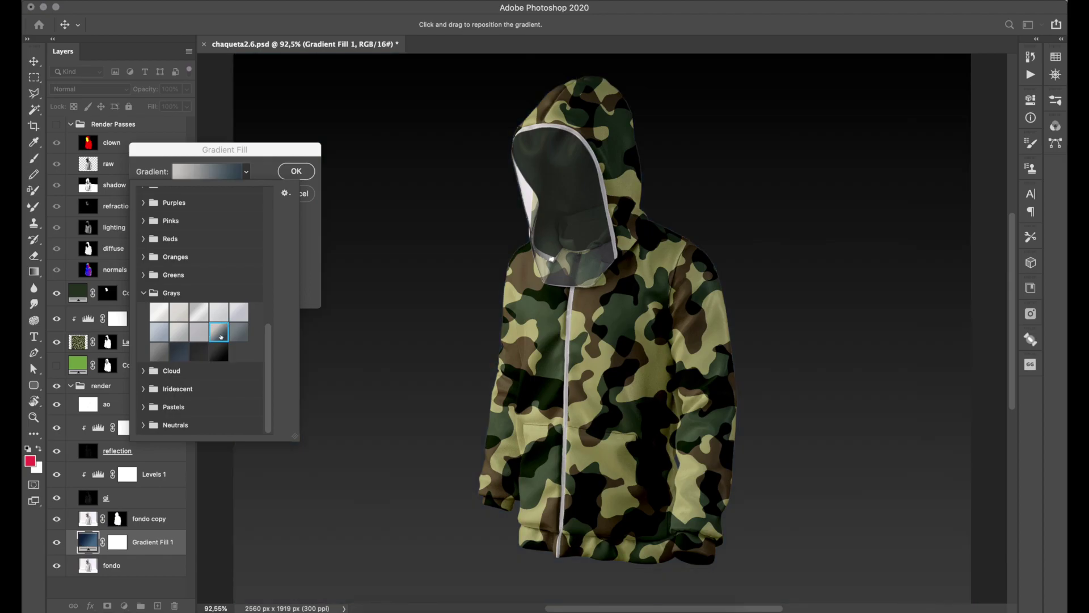
pyautogui.click(238, 338)
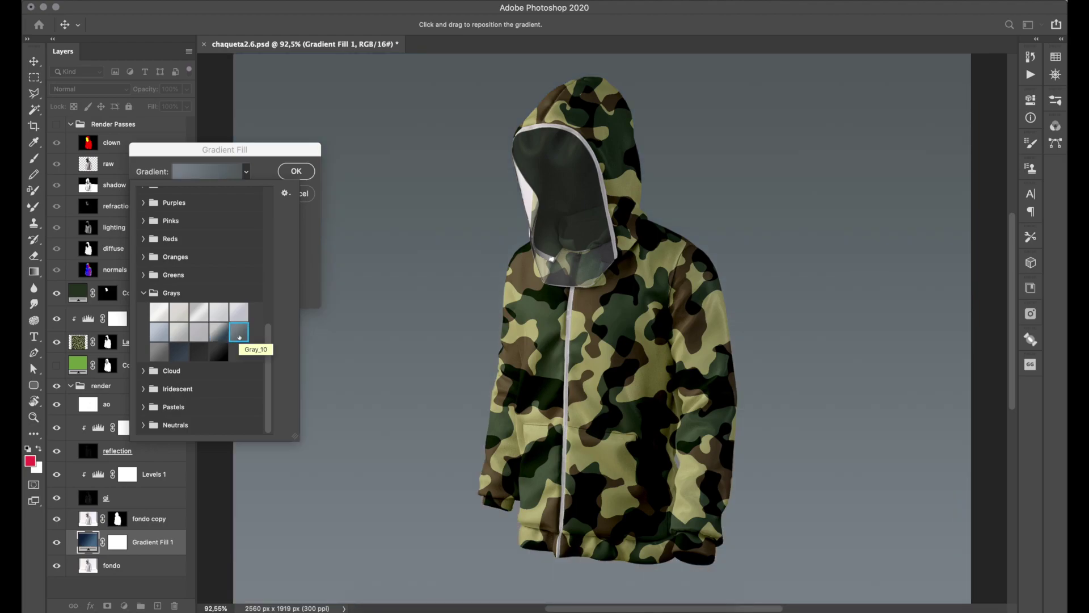
pyautogui.click(180, 333)
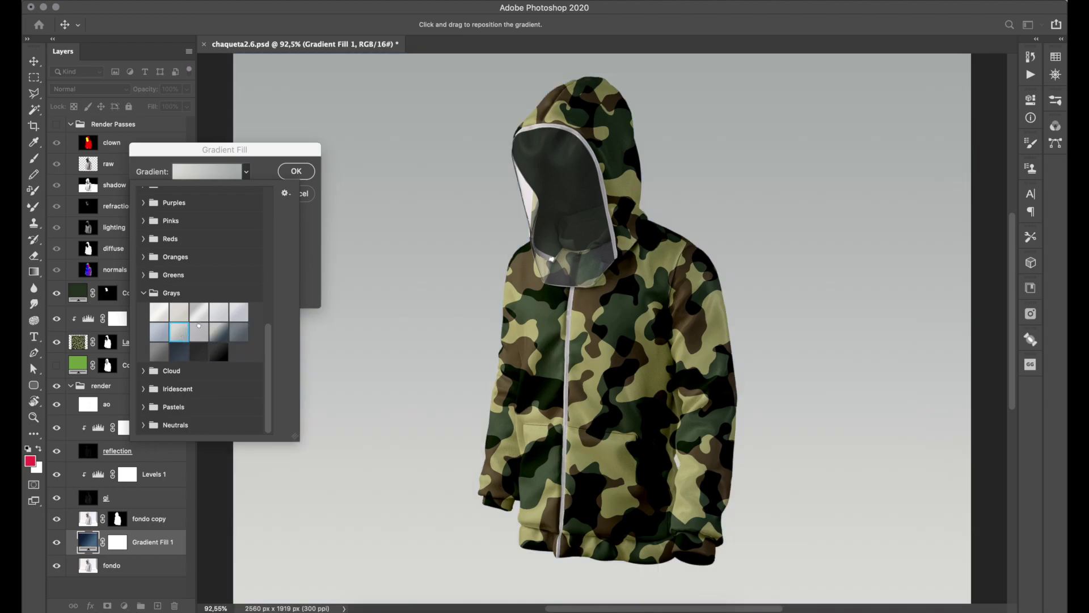
pyautogui.click(198, 312)
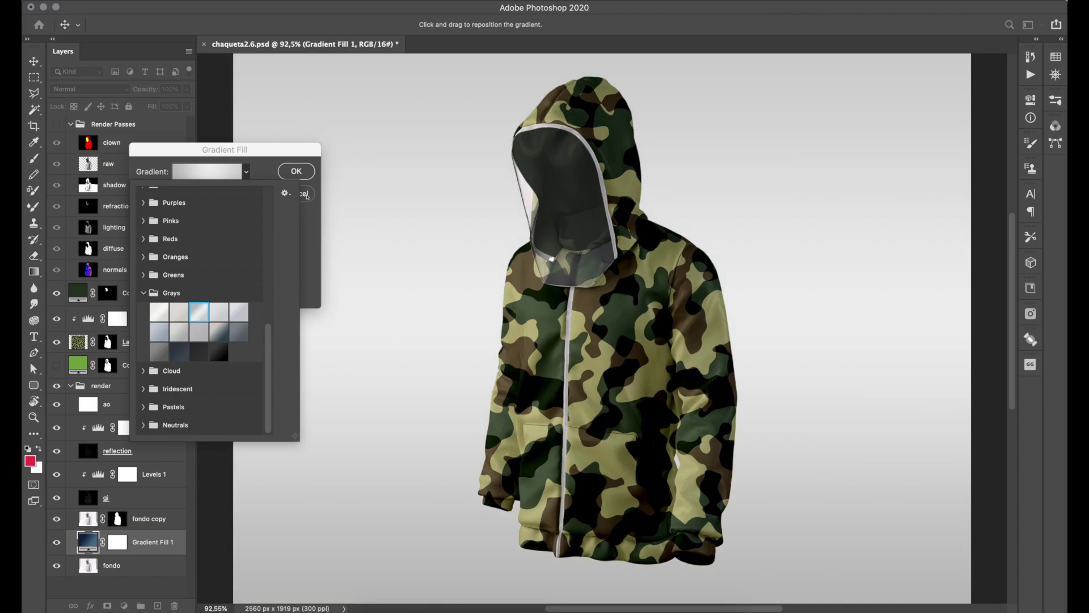
pyautogui.click(216, 318)
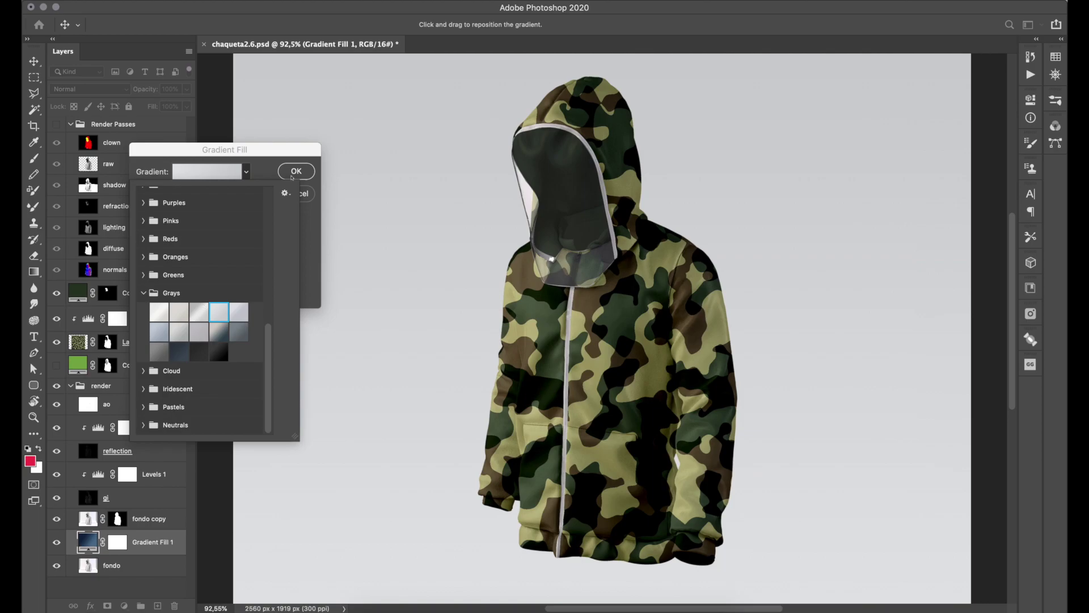
pyautogui.click(292, 177)
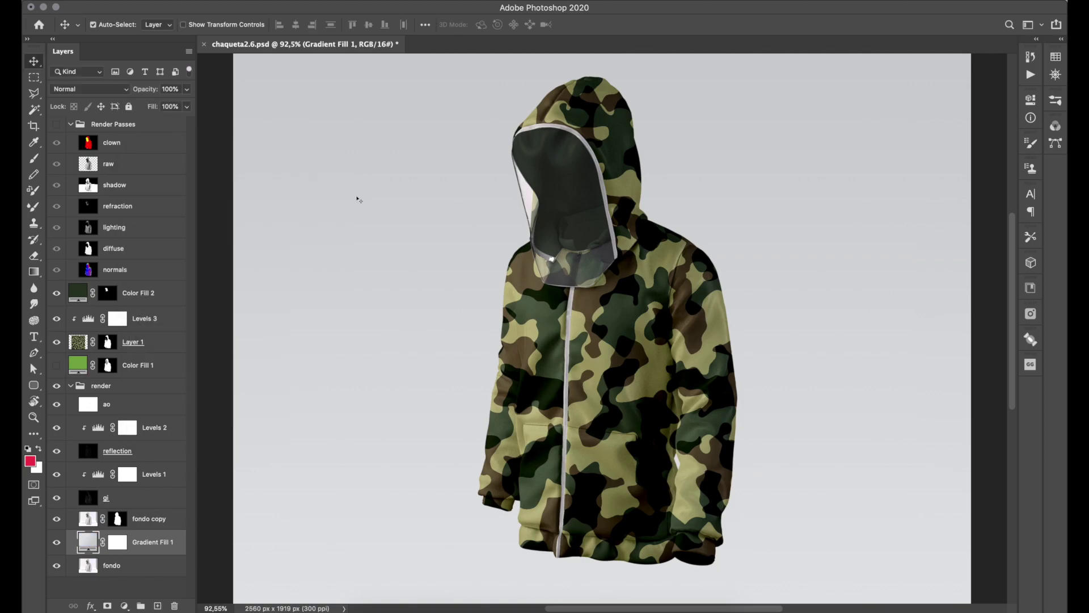
# Step: Zoom in close on the hood's front
pyautogui.press('z')
pyautogui.keyDown('alt'); pyautogui.click(582, 237); pyautogui.keyUp('alt')
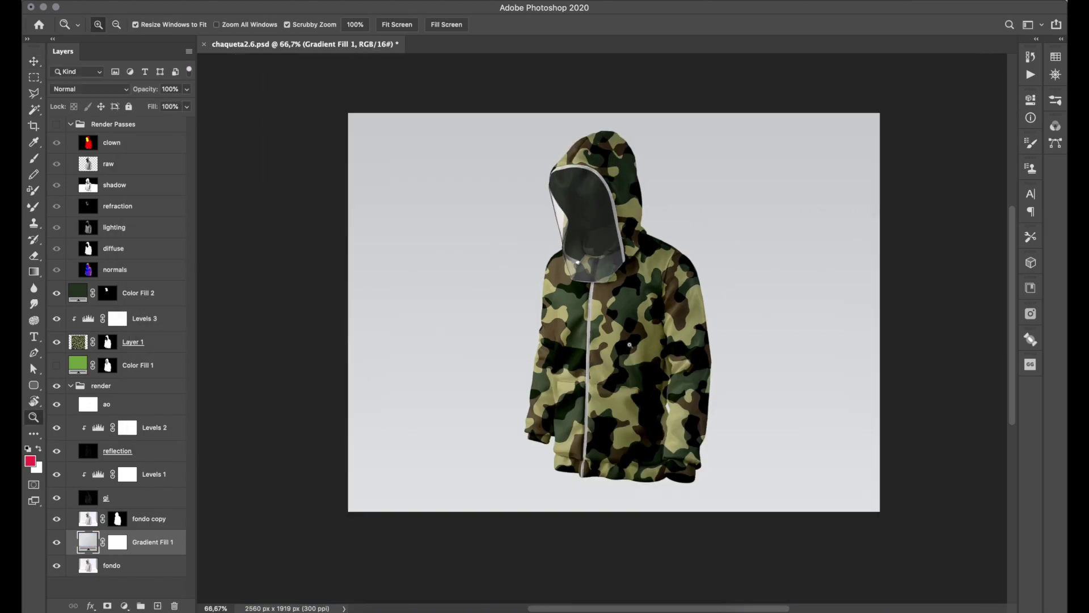
pyautogui.click(631, 341)
pyautogui.scroll(2, 699, 260)
pyautogui.hscroll(3, 699, 259)
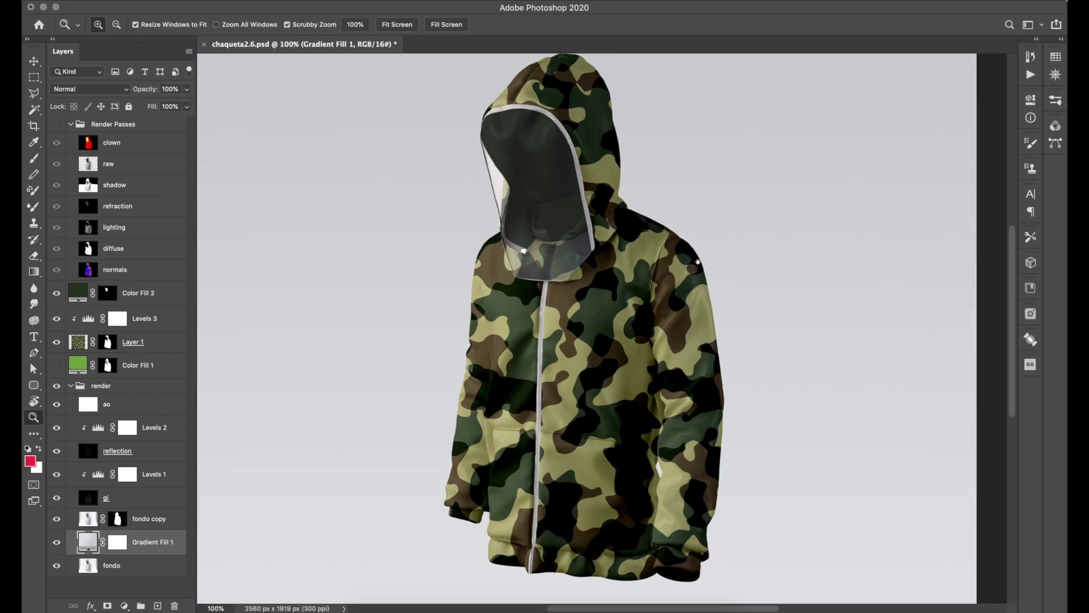
pyautogui.scroll(-1, 699, 260)
pyautogui.hscroll(-1, 701, 257)
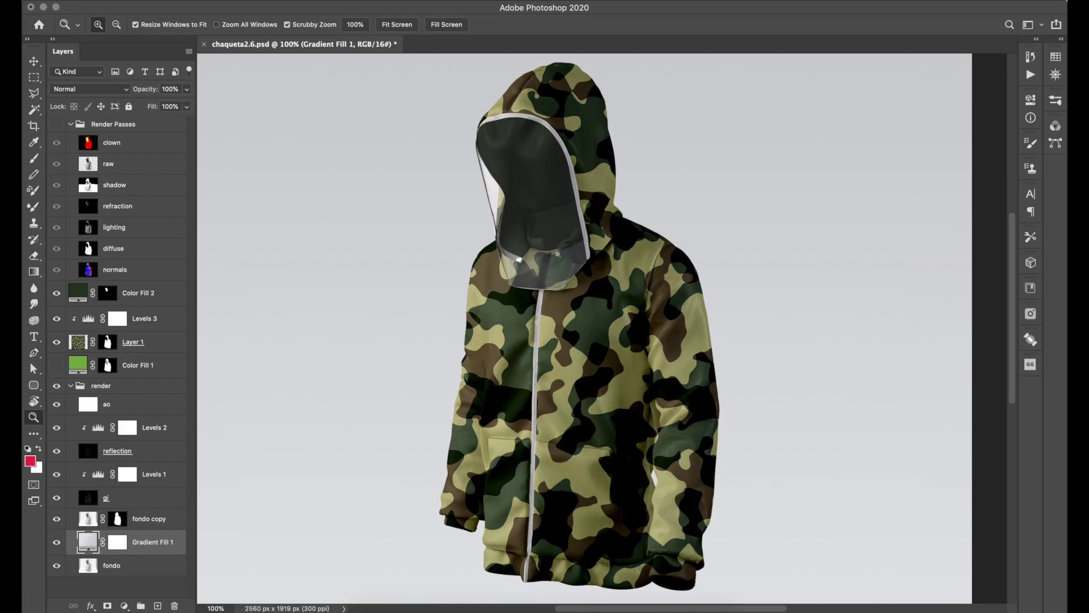
pyautogui.moveTo(557, 253)
pyautogui.mouseDown()
pyautogui.moveTo(637, 300)
pyautogui.moveTo(92, 194)
pyautogui.mouseUp()
# Step: Target Layer 1's mask with a smaller Brush, leaving the brush Mode unchanged
pyautogui.click(107, 341)
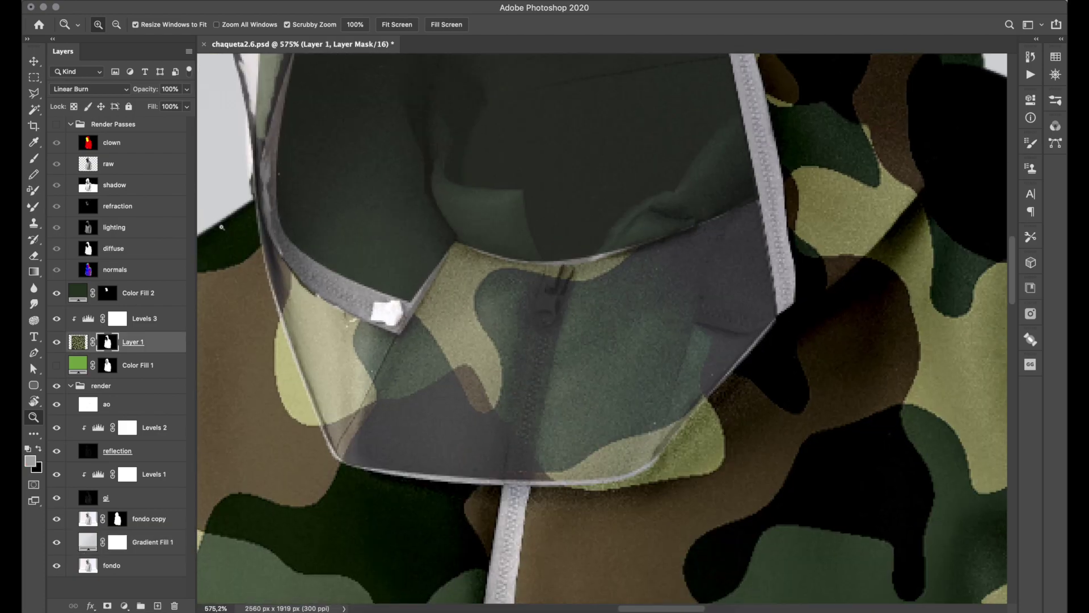
pyautogui.press('b')
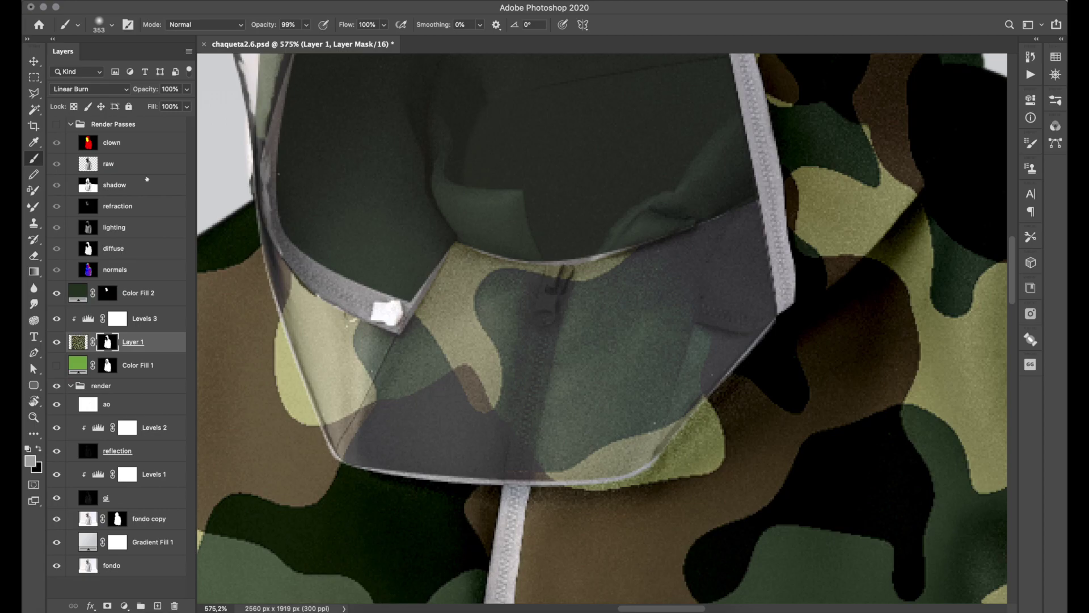
pyautogui.keyDown('ctrl'); pyautogui.keyDown('alt'); pyautogui.moveTo(544, 334); pyautogui.dragTo(508, 334); pyautogui.keyUp('alt'); pyautogui.keyUp('ctrl')
pyautogui.click(241, 27)
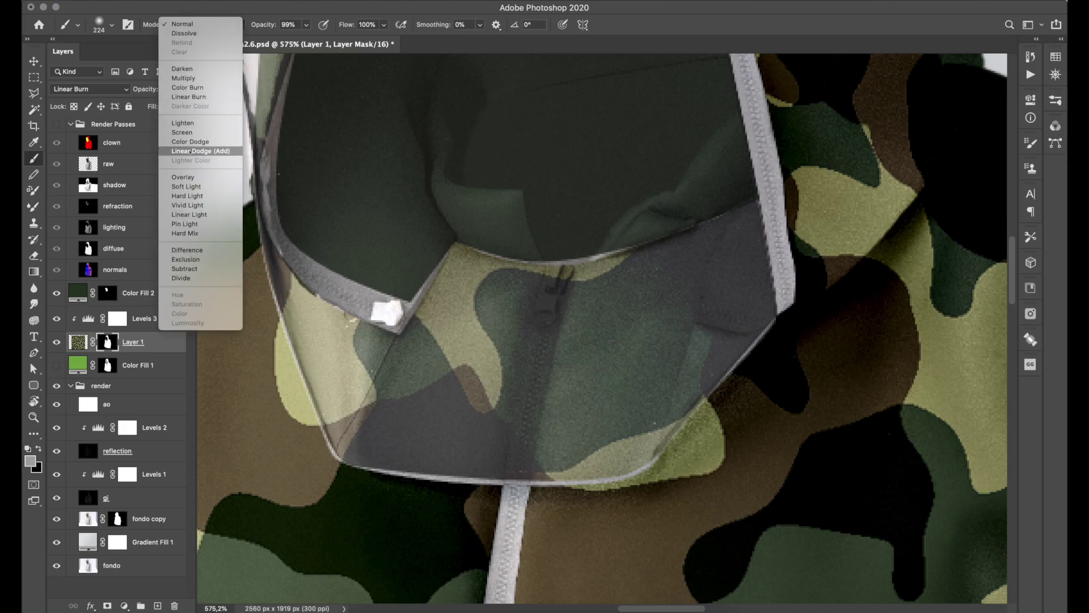
pyautogui.press('Escape')
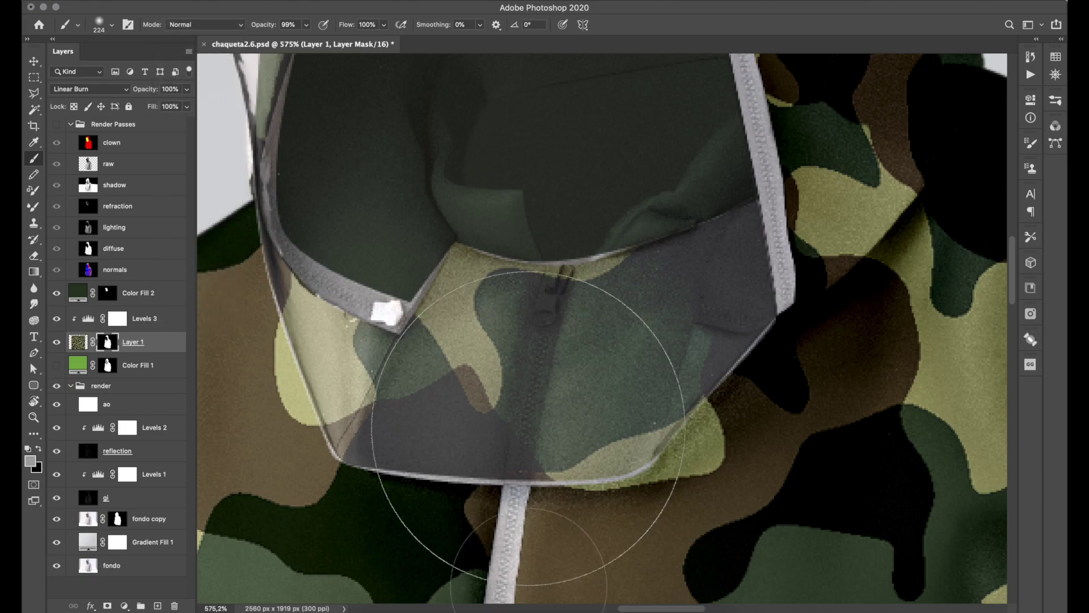
# Step: Trace a closed Pen path around the zipper strip from its base up to the collar
pyautogui.press('p')
pyautogui.click(529, 494)
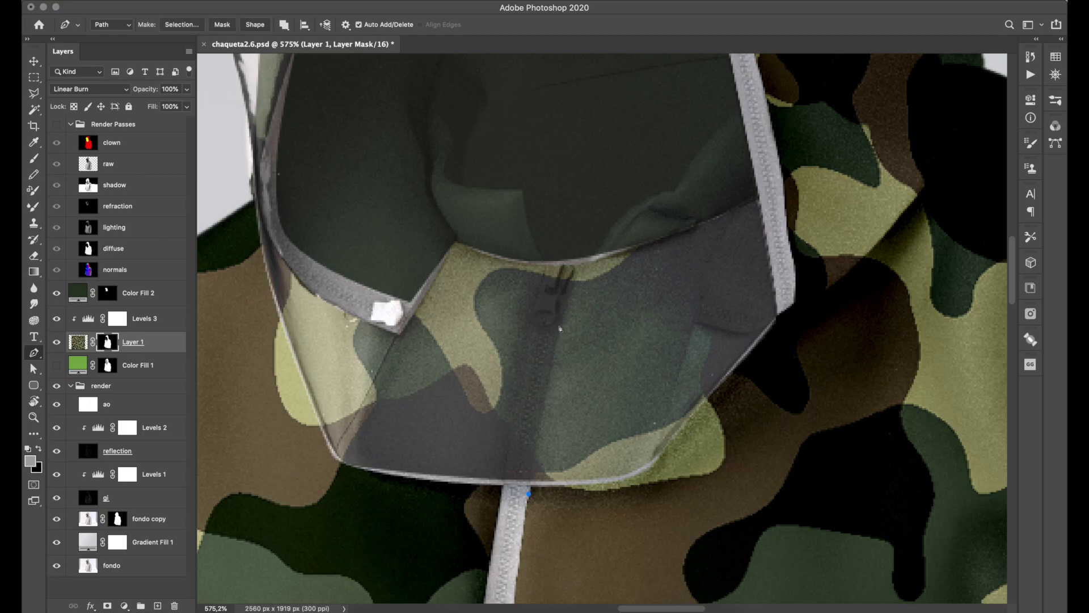
pyautogui.moveTo(560, 323); pyautogui.dragTo(592, 260)
pyautogui.click(546, 263)
pyautogui.moveTo(519, 388); pyautogui.dragTo(513, 433)
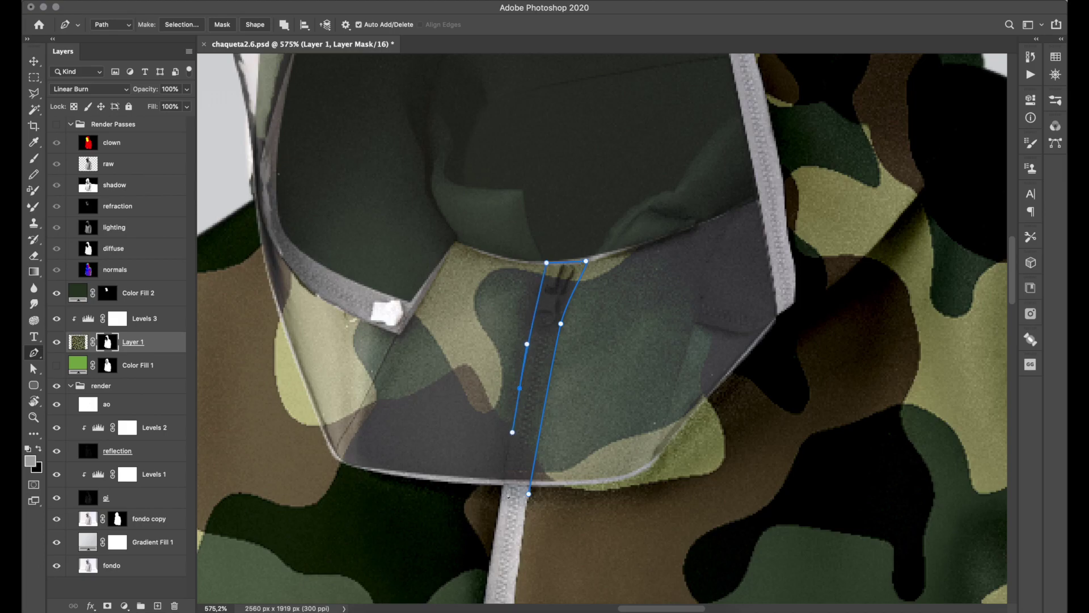
pyautogui.moveTo(500, 496); pyautogui.dragTo(500, 513)
pyautogui.click(529, 495)
# Step: Convert the zipper path to a selection, clear it from the camo mask, and deselect
pyautogui.click(1055, 143)
pyautogui.keyDown('ctrl'); pyautogui.click(906, 141); pyautogui.keyUp('ctrl')
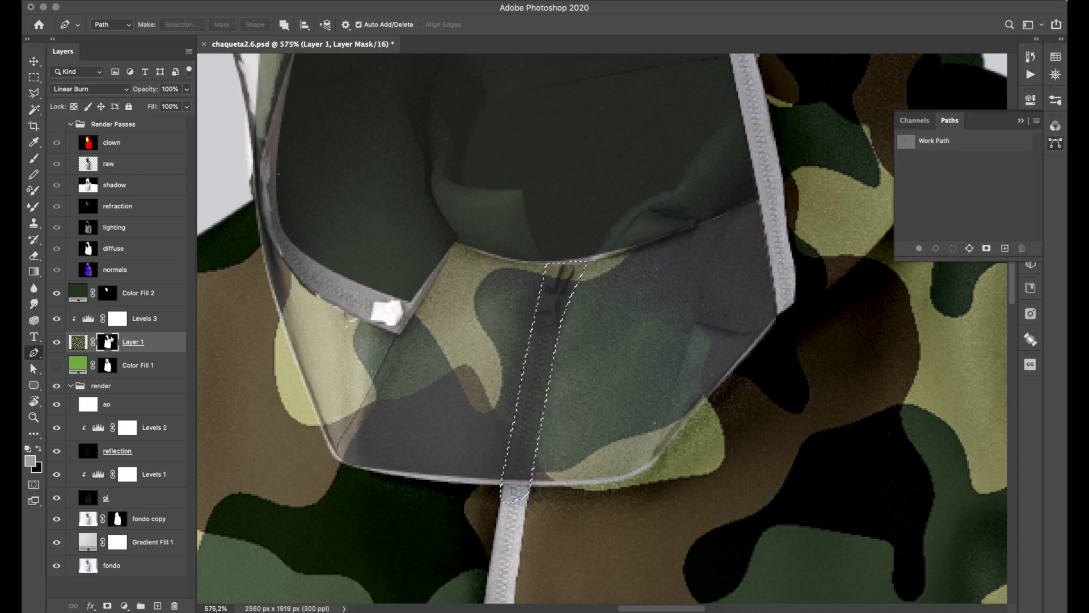
pyautogui.press('BackSpace')
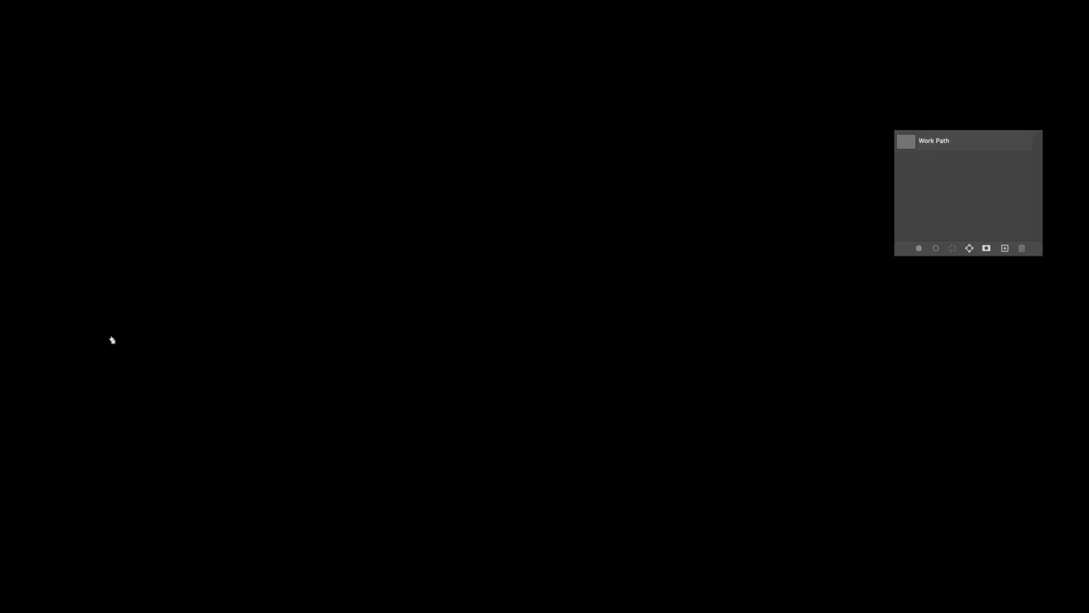
pyautogui.press('BackSpace')
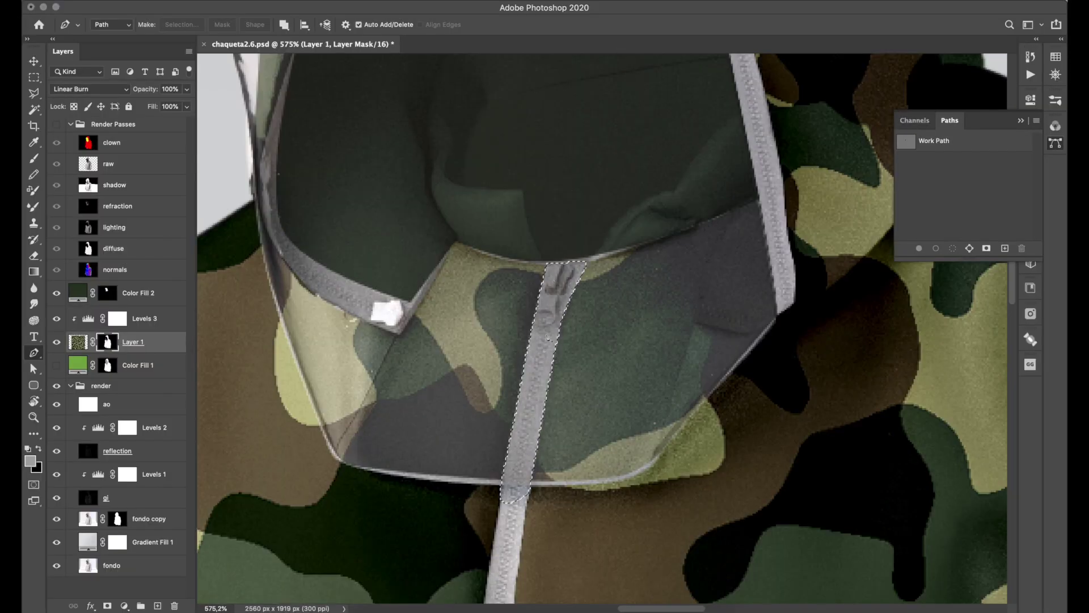
pyautogui.hotkey('ctrl', 'd')
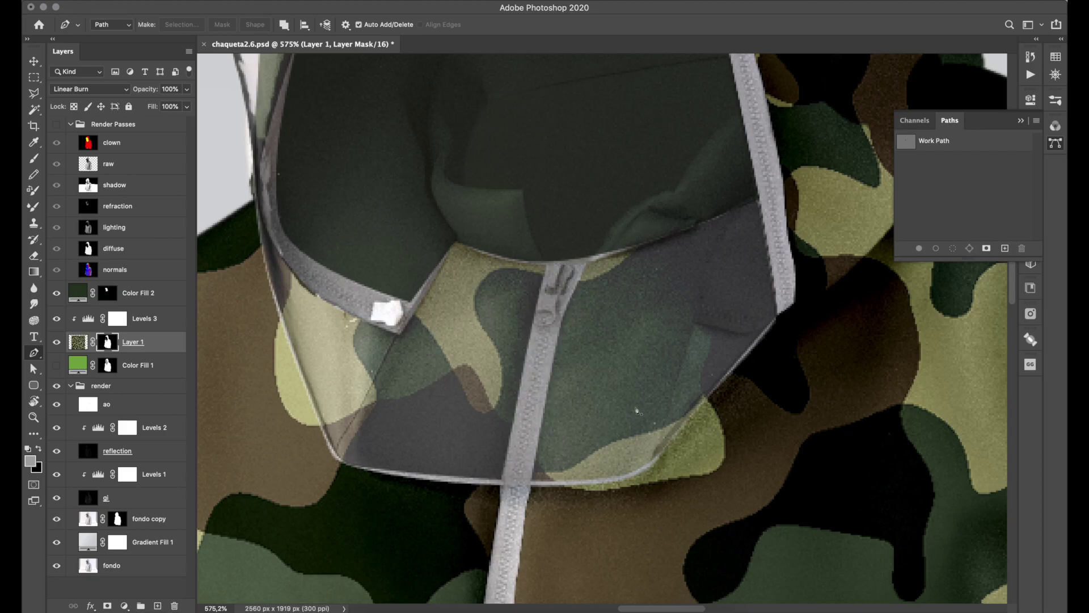
pyautogui.press('z')
pyautogui.keyDown('alt'); pyautogui.click(576, 405); pyautogui.keyUp('alt')
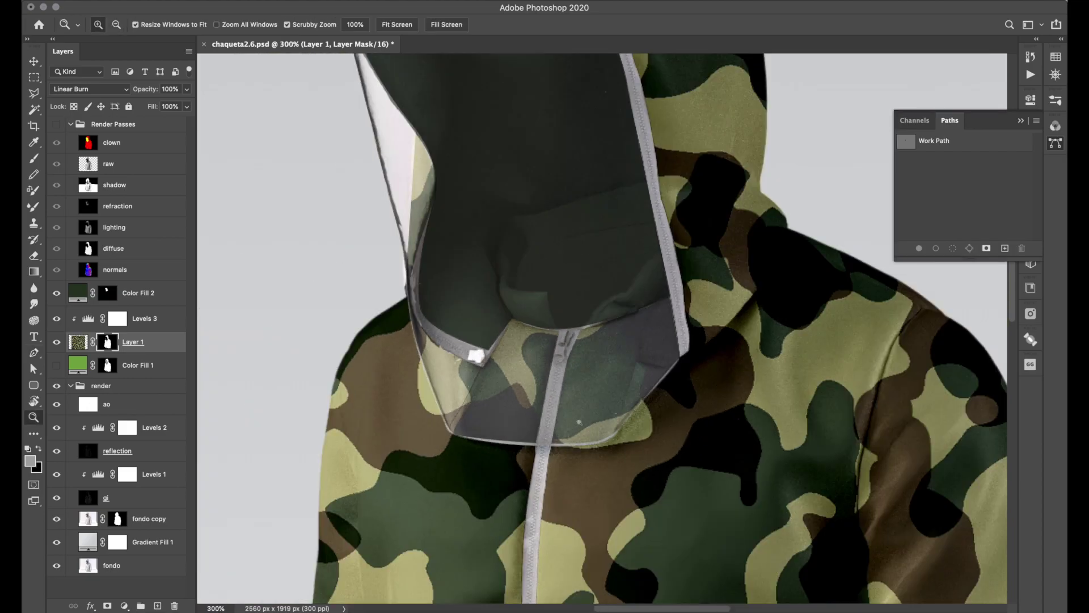
pyautogui.keyDown('alt'); pyautogui.click(107, 342); pyautogui.keyUp('alt')
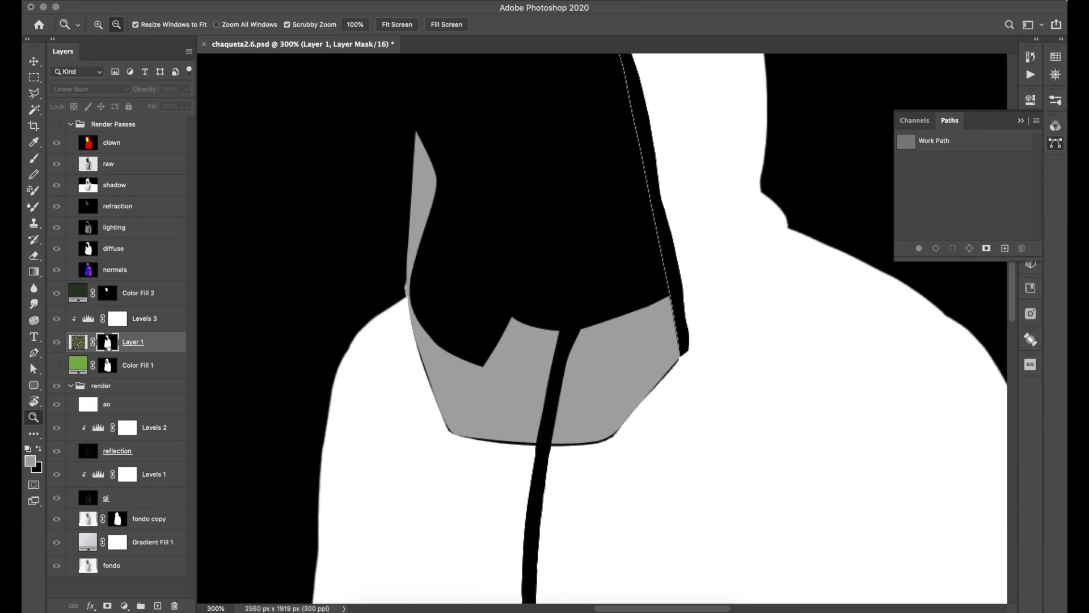
pyautogui.keyDown('alt'); pyautogui.click(108, 341); pyautogui.keyUp('alt')
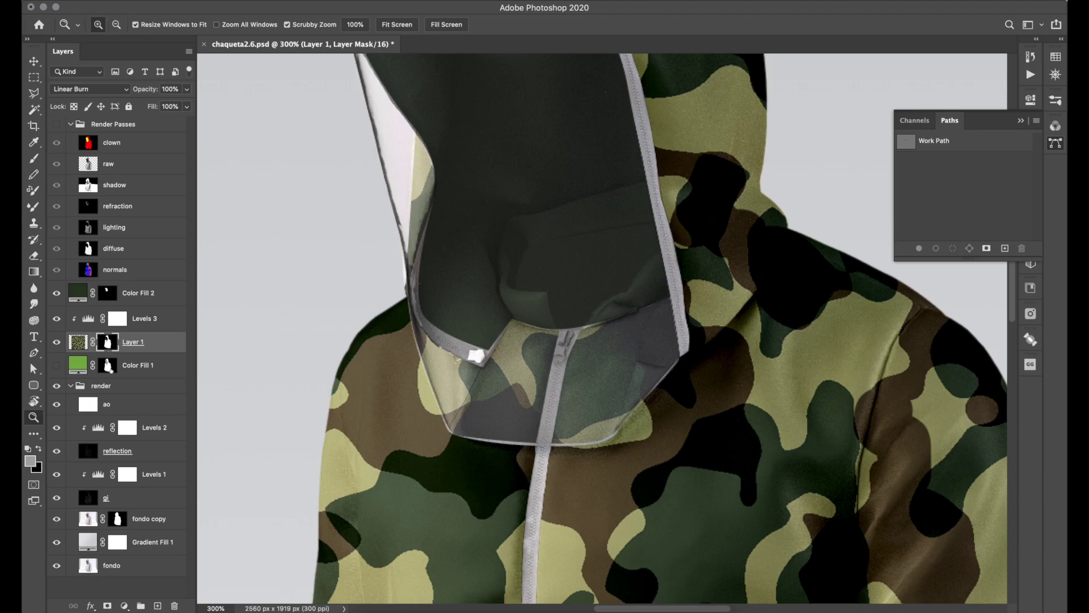
pyautogui.keyDown('alt'); pyautogui.click(558, 346); pyautogui.keyUp('alt')
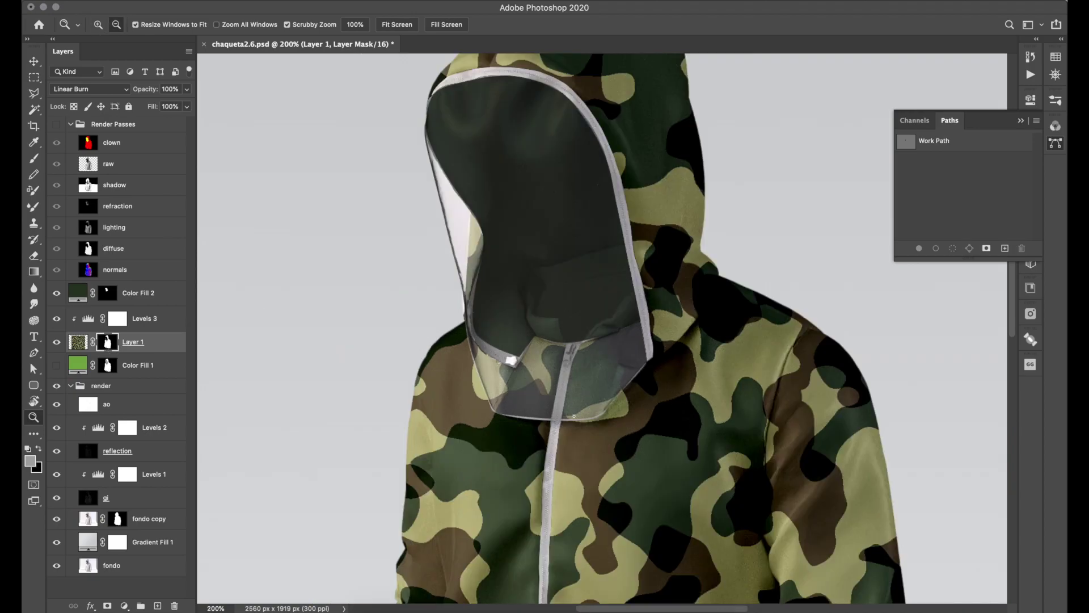
pyautogui.keyDown('alt'); pyautogui.click(581, 379); pyautogui.keyUp('alt')
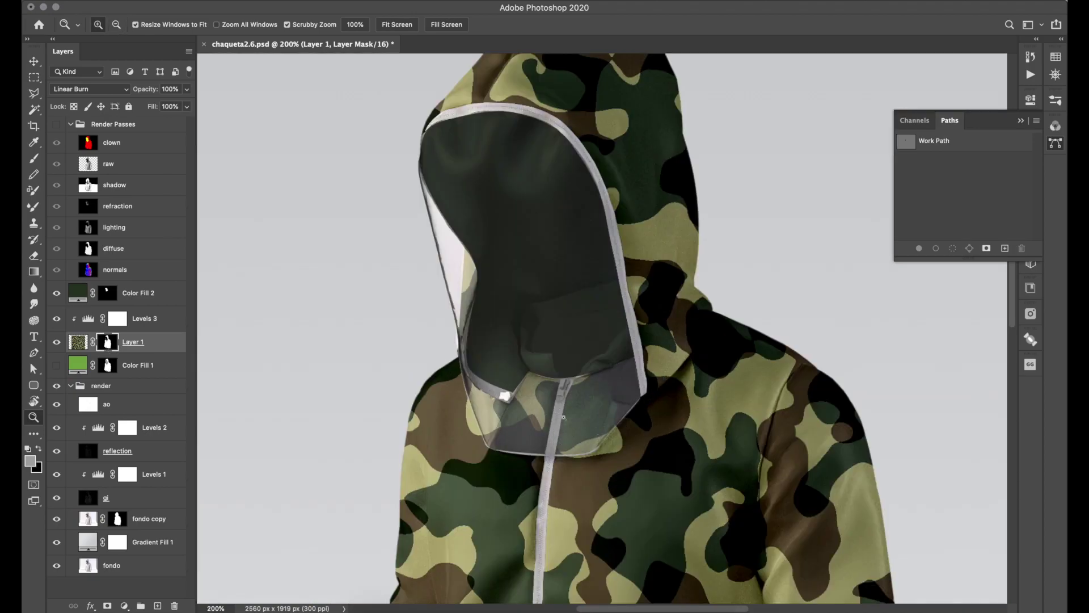
pyautogui.press('v')
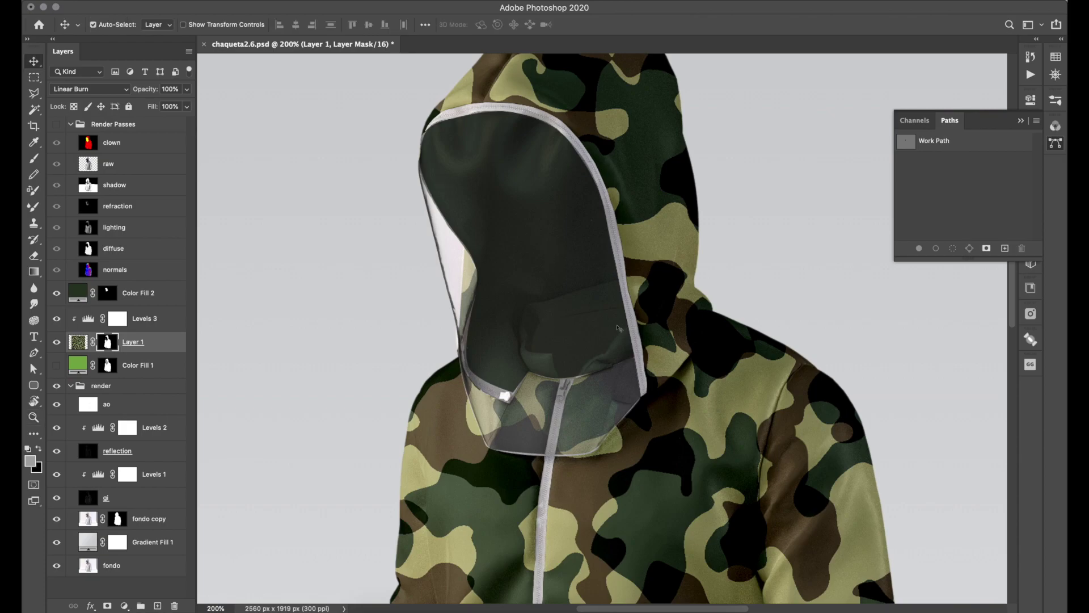
pyautogui.hotkey('ctrl', '0')
pyautogui.press('z')
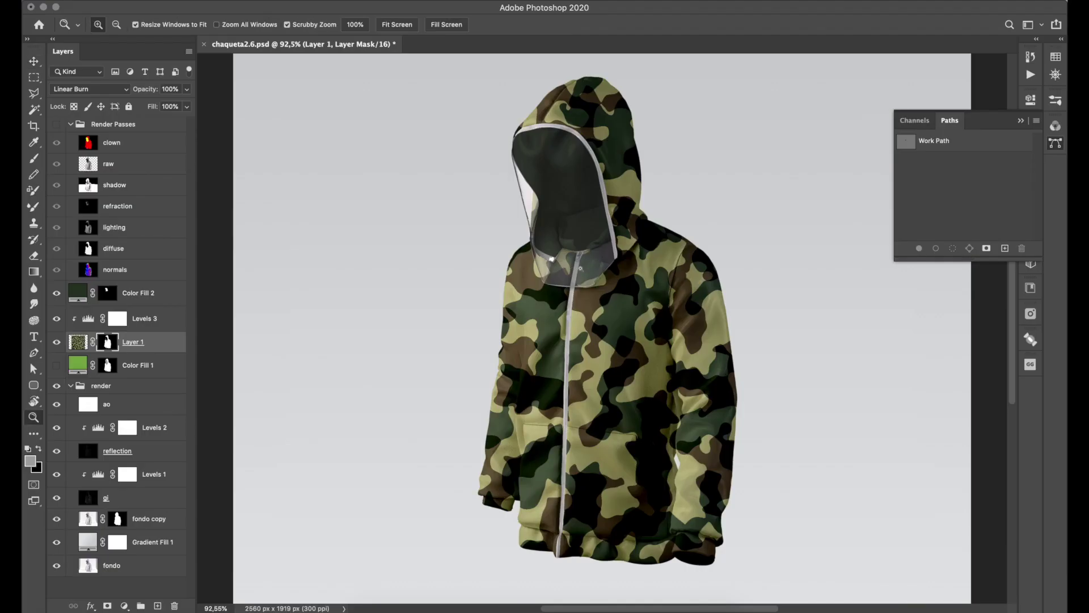
pyautogui.click(580, 268)
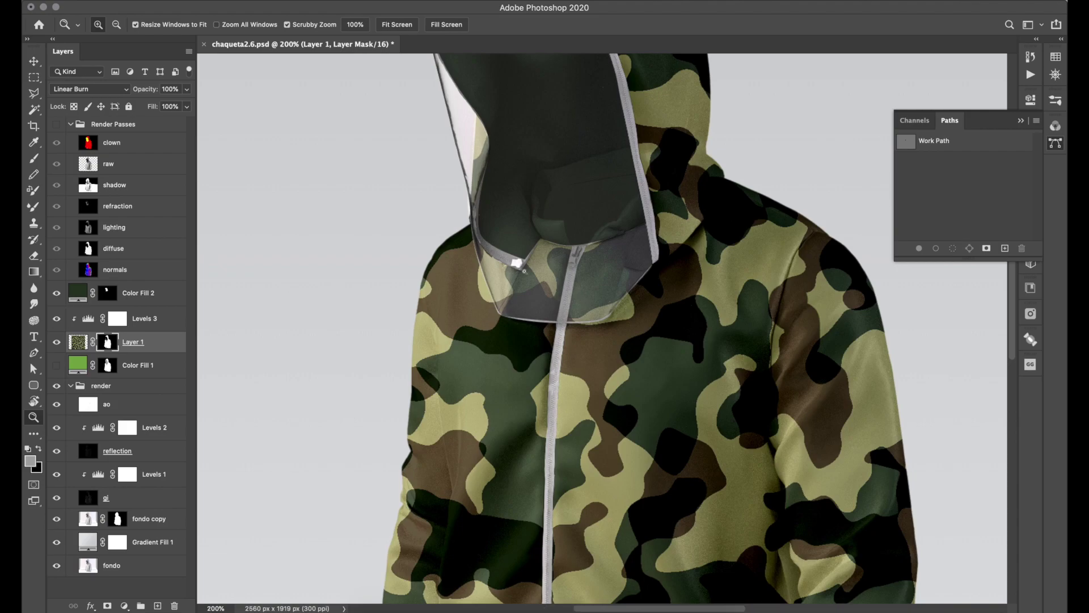
pyautogui.keyDown('alt'); pyautogui.click(565, 337); pyautogui.keyUp('alt')
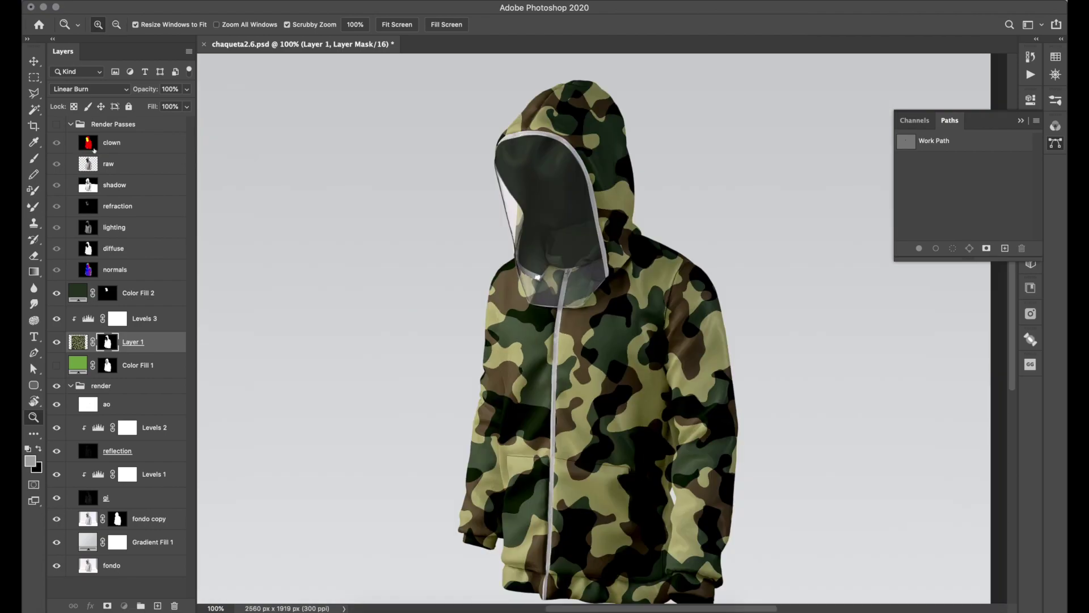
# Step: Magic Wand the cyan zipper and blue hood edge on the clown pass, then target Color Fill 2
pyautogui.click(93, 145)
pyautogui.click(56, 123)
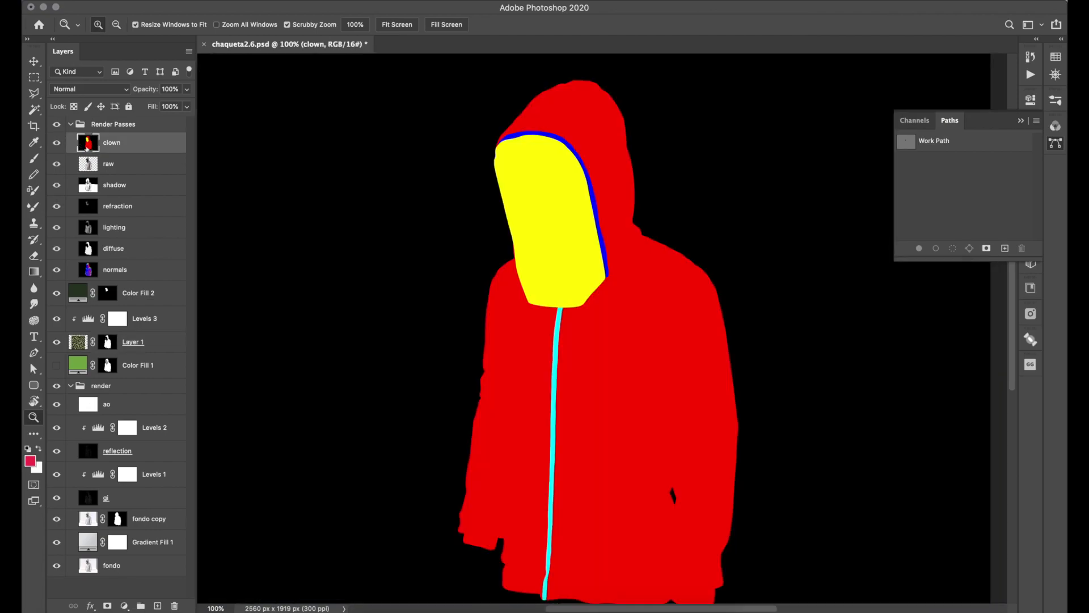
pyautogui.press('w')
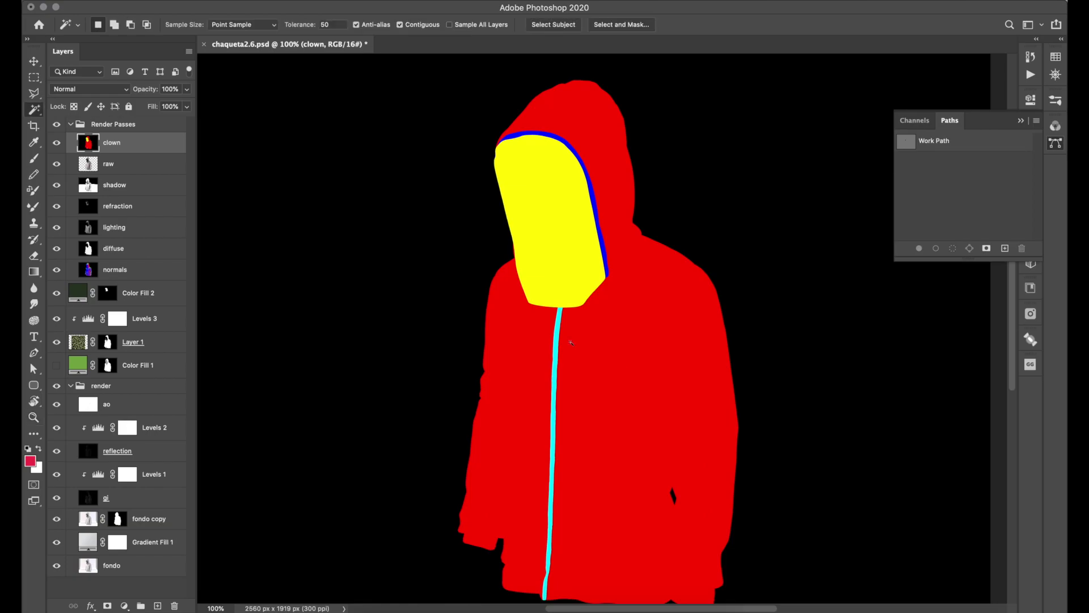
pyautogui.click(560, 335)
pyautogui.keyDown('shift'); pyautogui.click(585, 170); pyautogui.keyUp('shift')
pyautogui.click(56, 124)
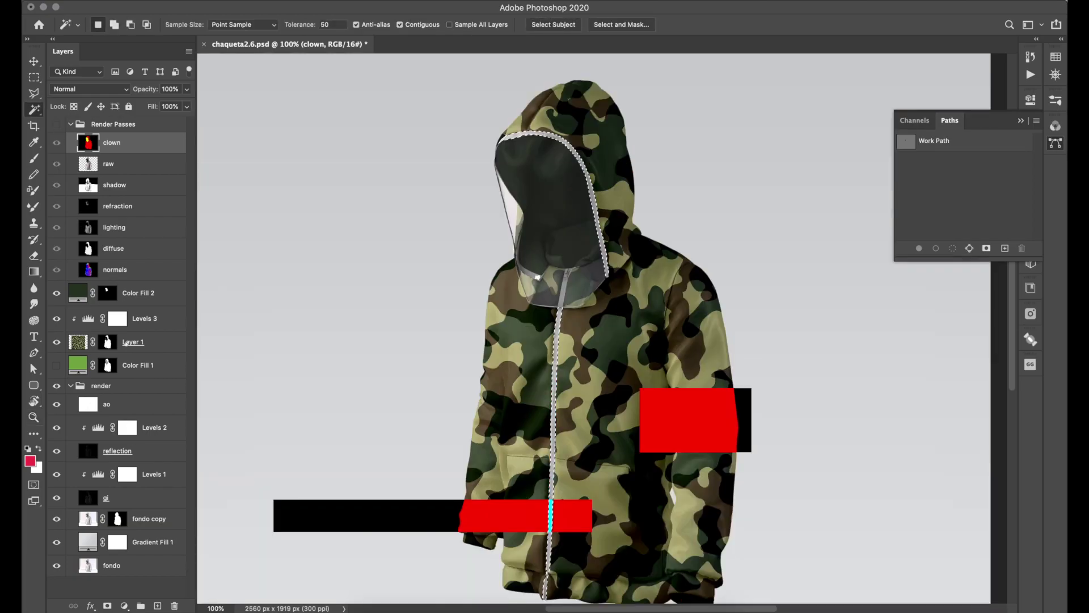
pyautogui.click(142, 293)
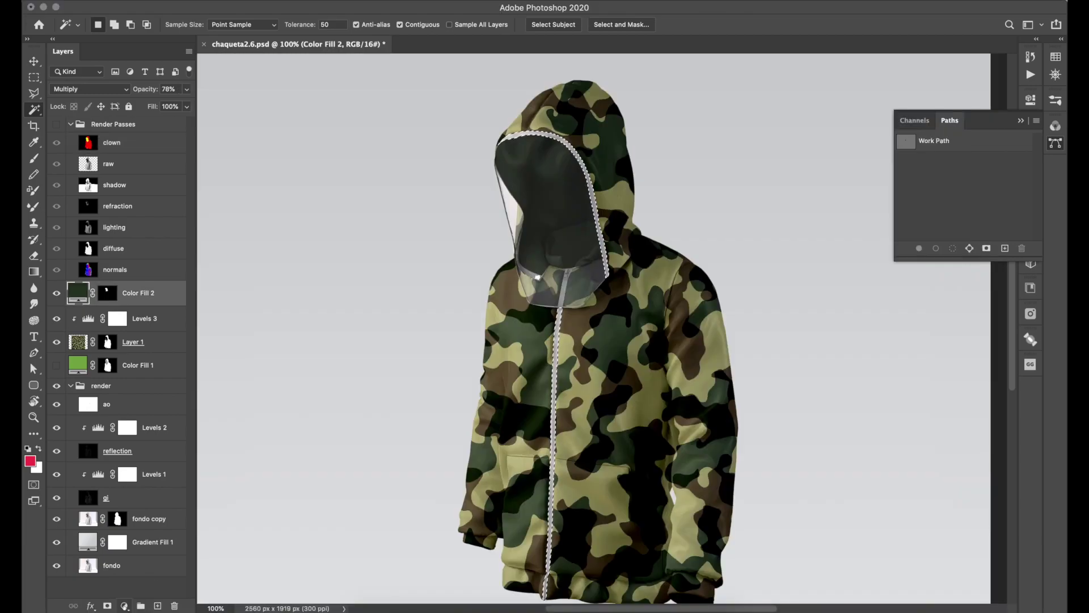
pyautogui.click(124, 605)
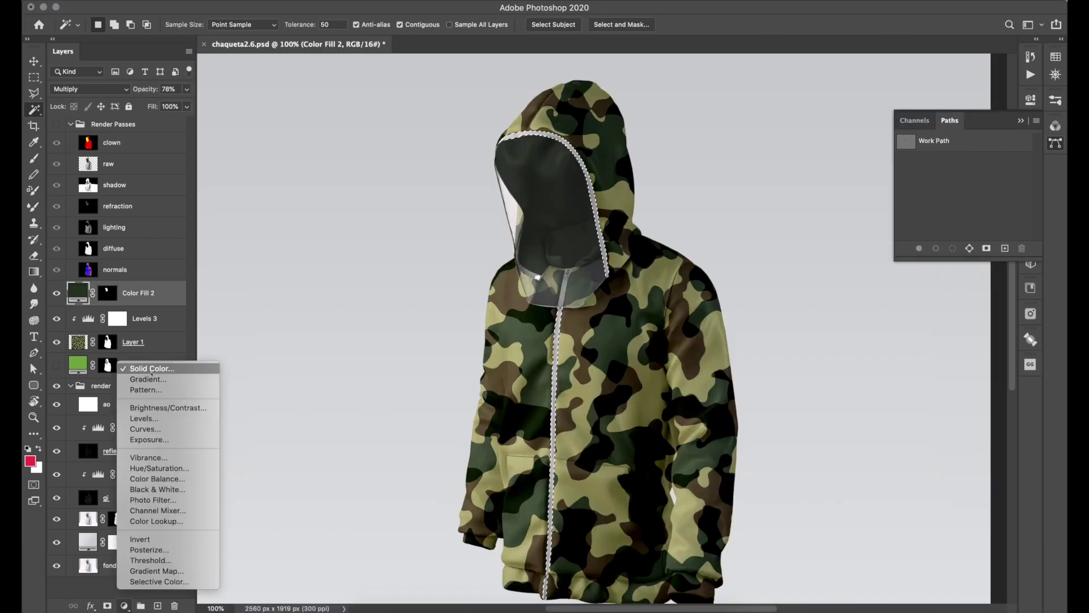
# Step: Add a 1b1b1b Solid Color fill layer set to Multiply with lowered opacity
pyautogui.click(150, 368)
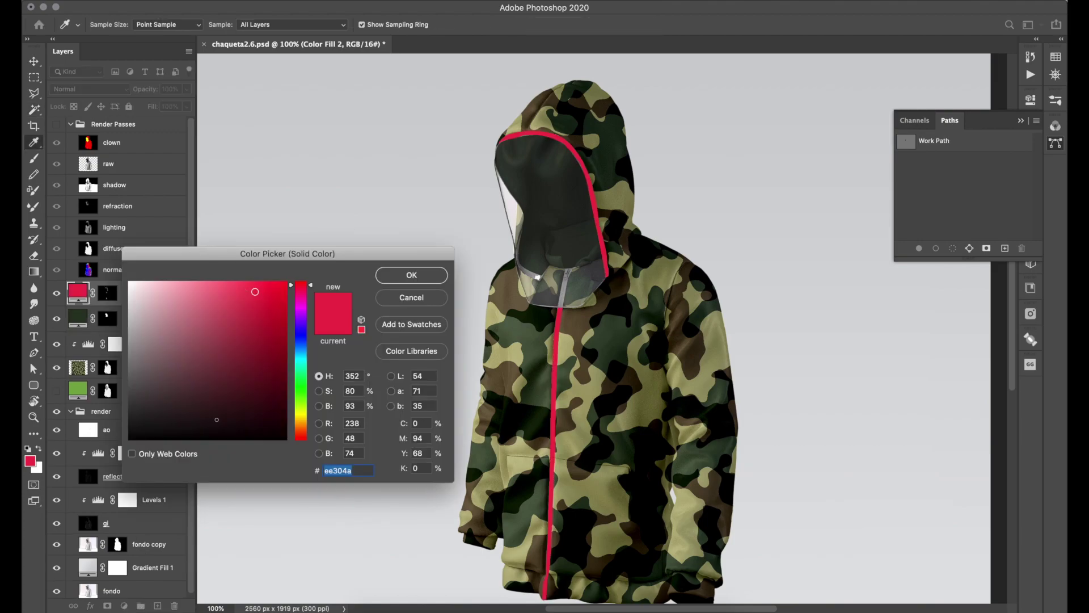
pyautogui.moveTo(217, 419); pyautogui.dragTo(129, 421)
pyautogui.click(431, 275)
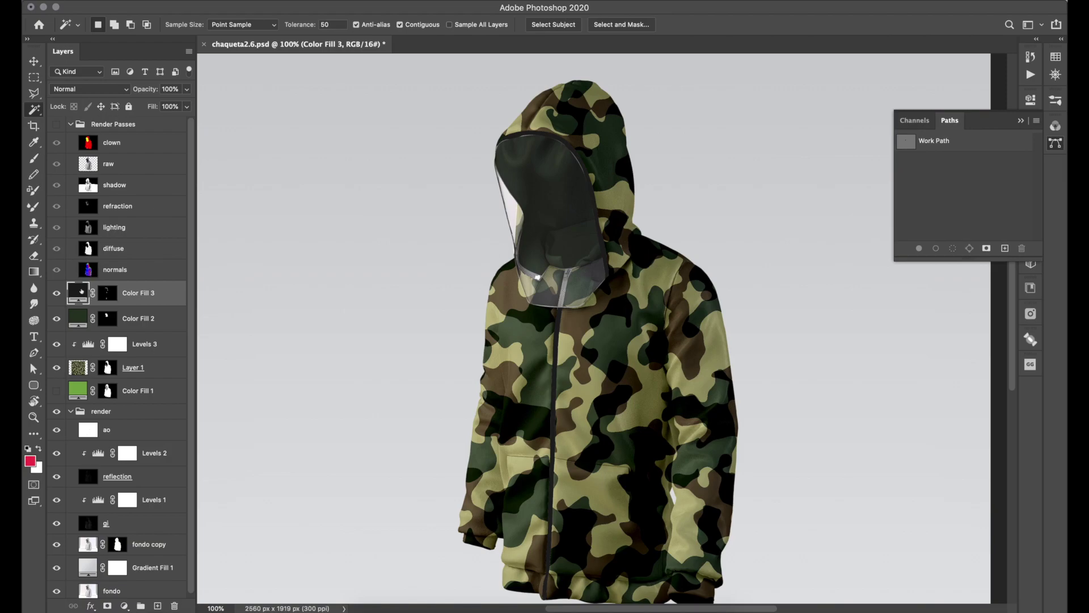
pyautogui.click(91, 90)
pyautogui.press('Escape')
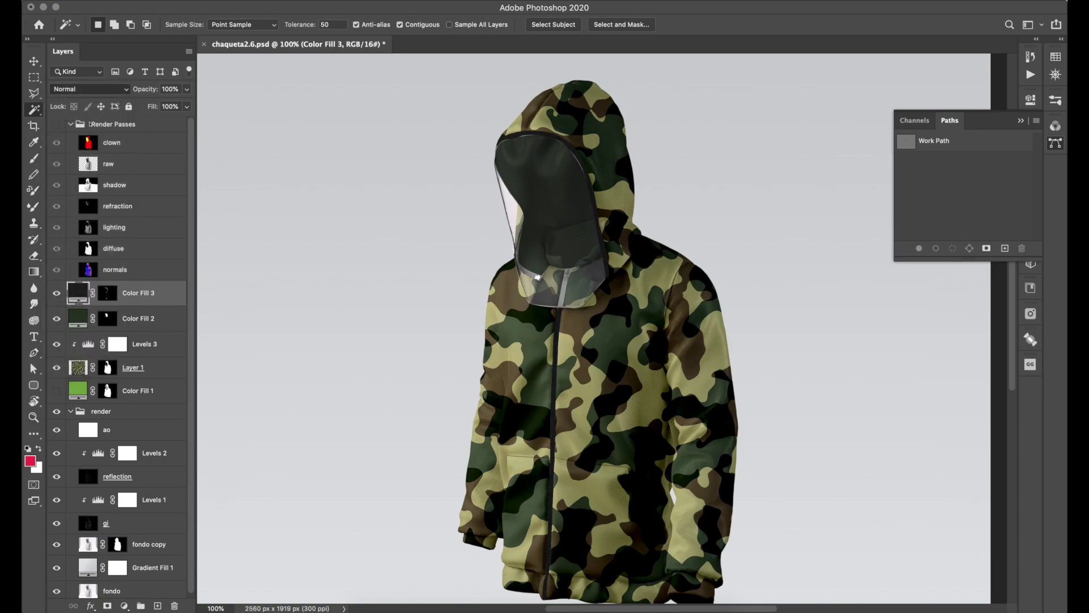
pyautogui.hotkey('shift', 'alt', 'm')
pyautogui.moveTo(147, 93)
pyautogui.mouseDown()
pyautogui.moveTo(129, 96)
pyautogui.moveTo(156, 94)
pyautogui.mouseUp()
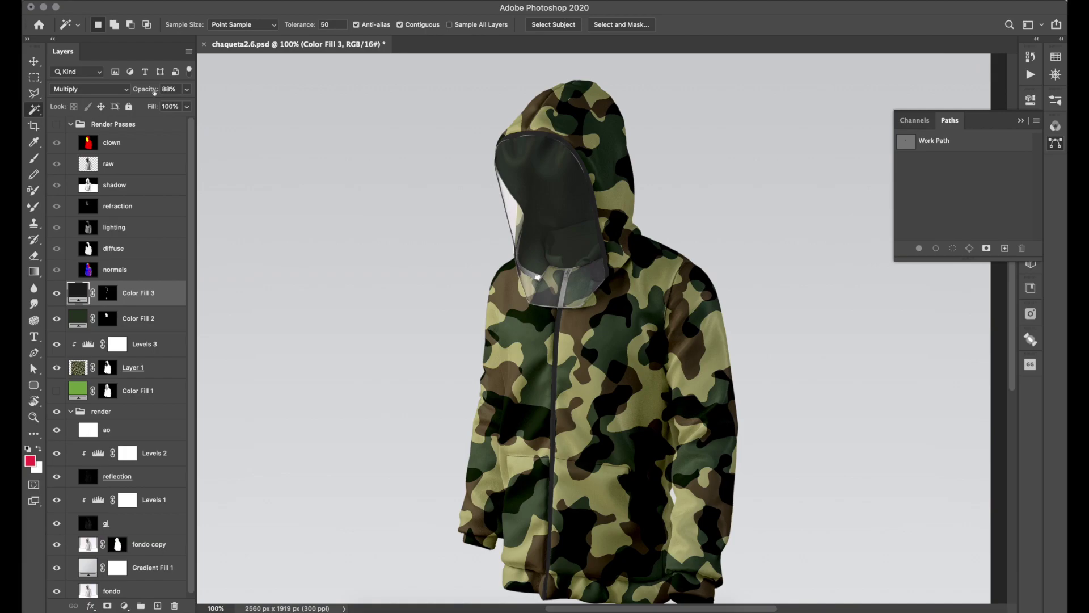
# Step: Raise the fill to 86% and fill the zipper path selection into Color Fill 3's mask
pyautogui.press('z')
pyautogui.hotkey('ctrl', '+')
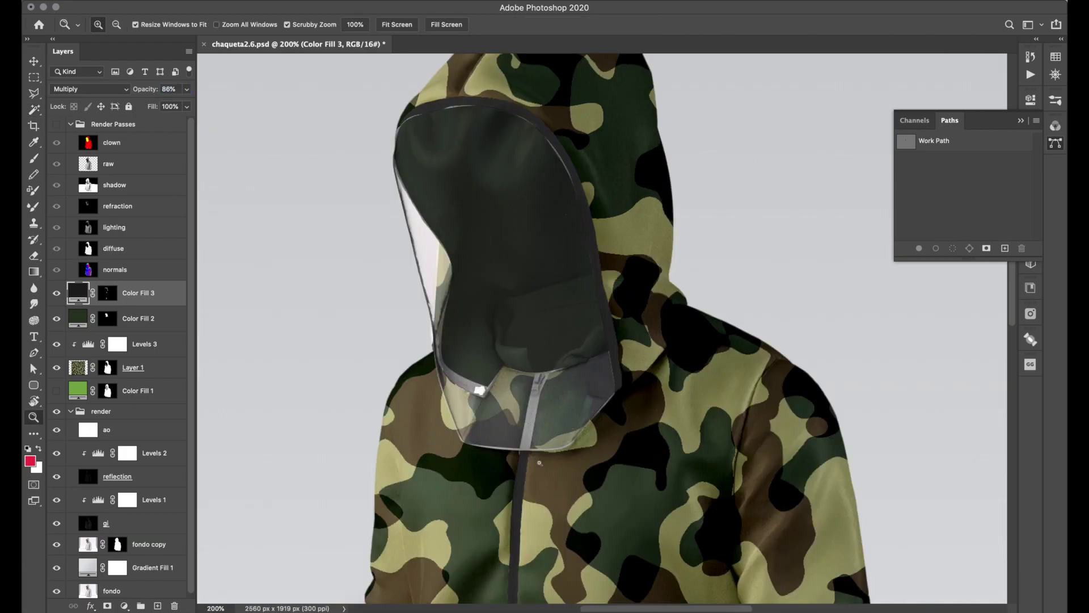
pyautogui.hotkey('ctrl', '+')
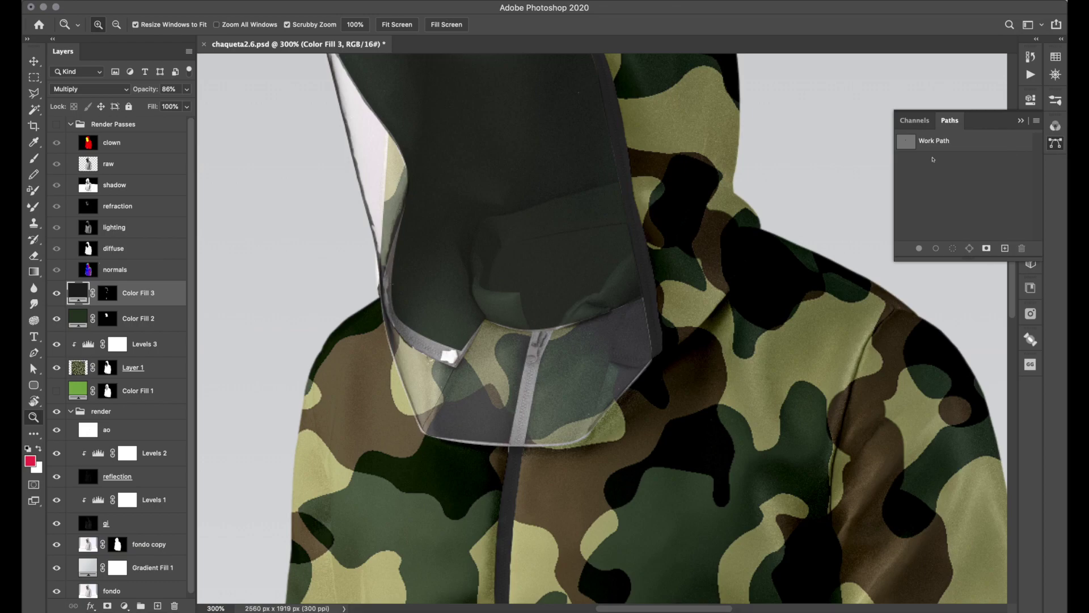
pyautogui.keyDown('ctrl'); pyautogui.click(906, 142); pyautogui.keyUp('ctrl')
pyautogui.click(106, 292)
pyautogui.hotkey('alt', 'BackSpace')
pyautogui.hotkey('ctrl', 'd')
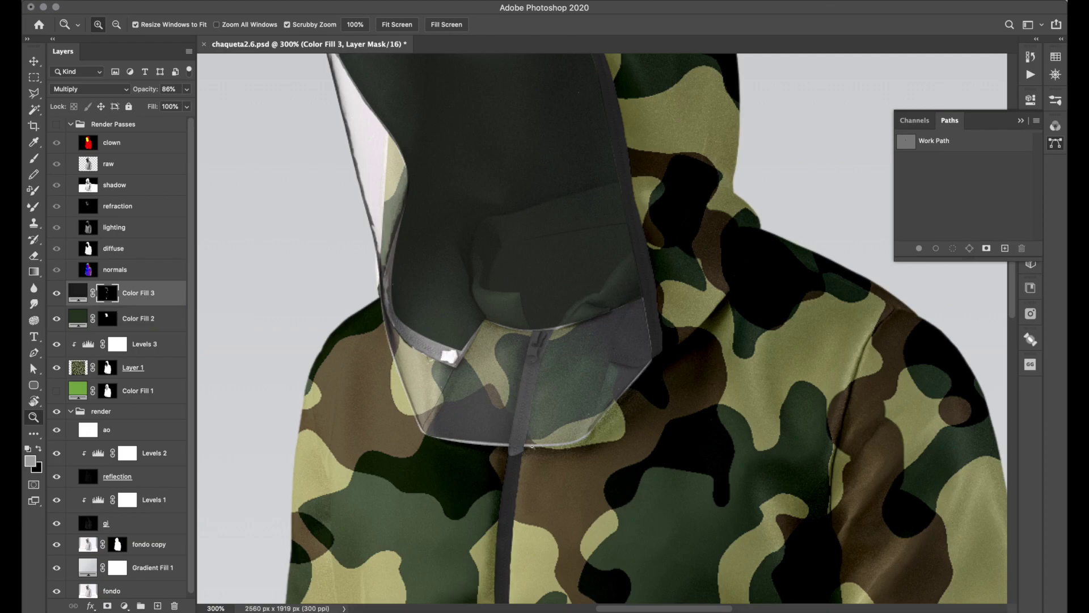
# Step: Fill the grey gap in Color Fill 3's mask with white while viewing the mask alone
pyautogui.keyDown('alt'); pyautogui.click(111, 296); pyautogui.keyUp('alt')
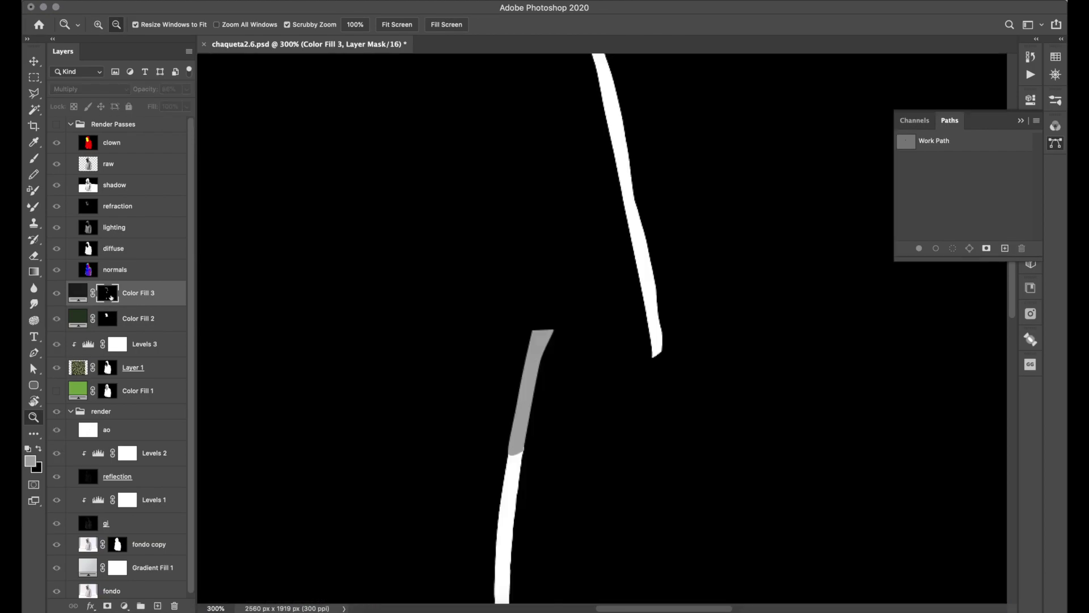
pyautogui.hotkey('ctrl', 'BackSpace')
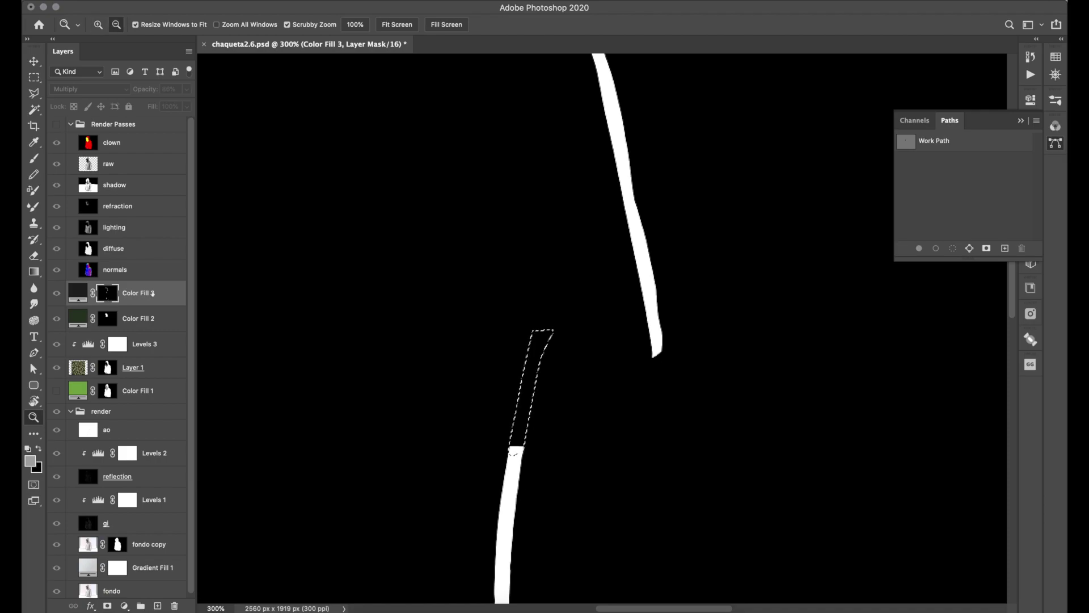
pyautogui.hotkey('alt', 'BackSpace')
pyautogui.hotkey('ctrl', 'z')
pyautogui.press('x')
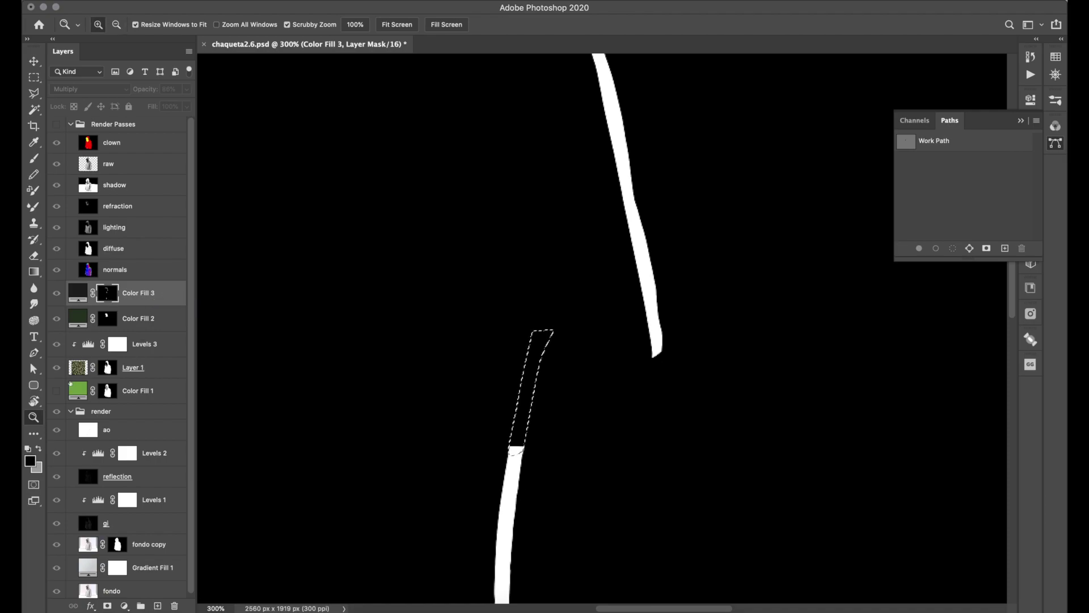
pyautogui.press('x')
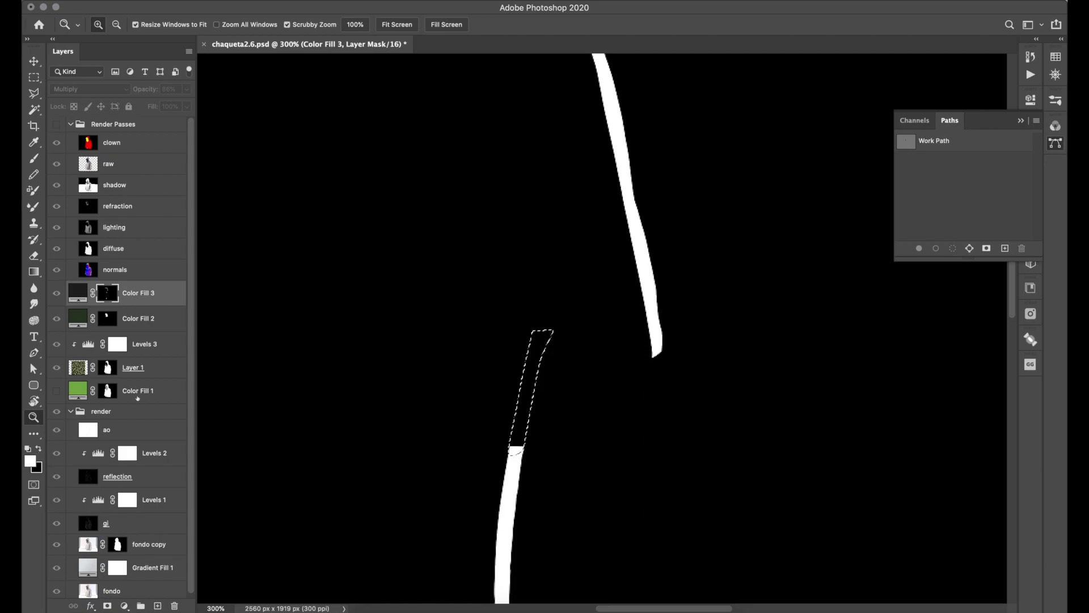
pyautogui.hotkey('alt', 'BackSpace')
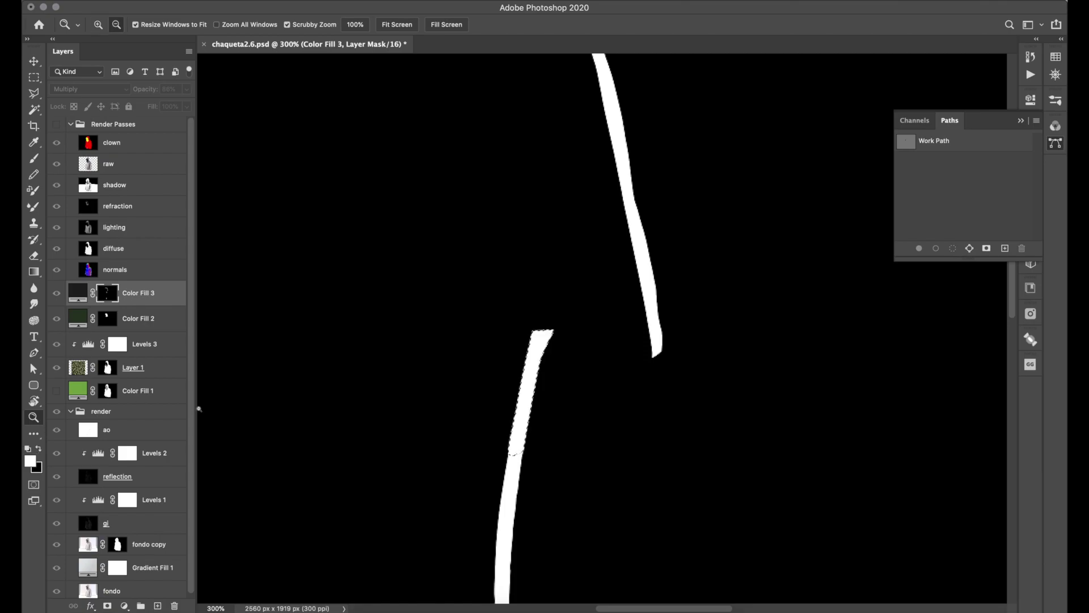
pyautogui.keyDown('alt'); pyautogui.click(111, 297); pyautogui.keyUp('alt')
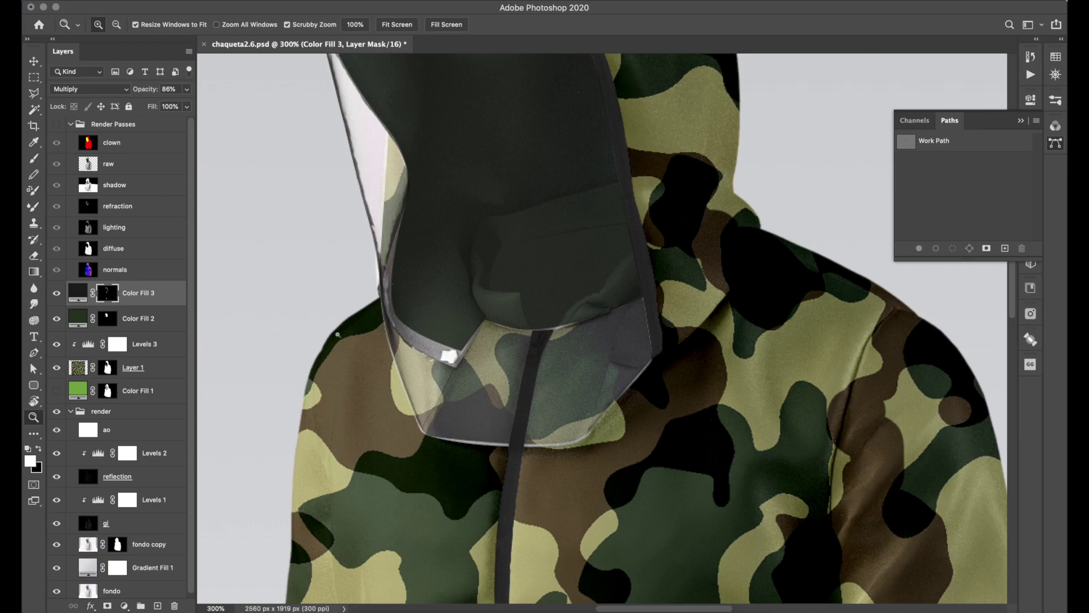
pyautogui.click(107, 320)
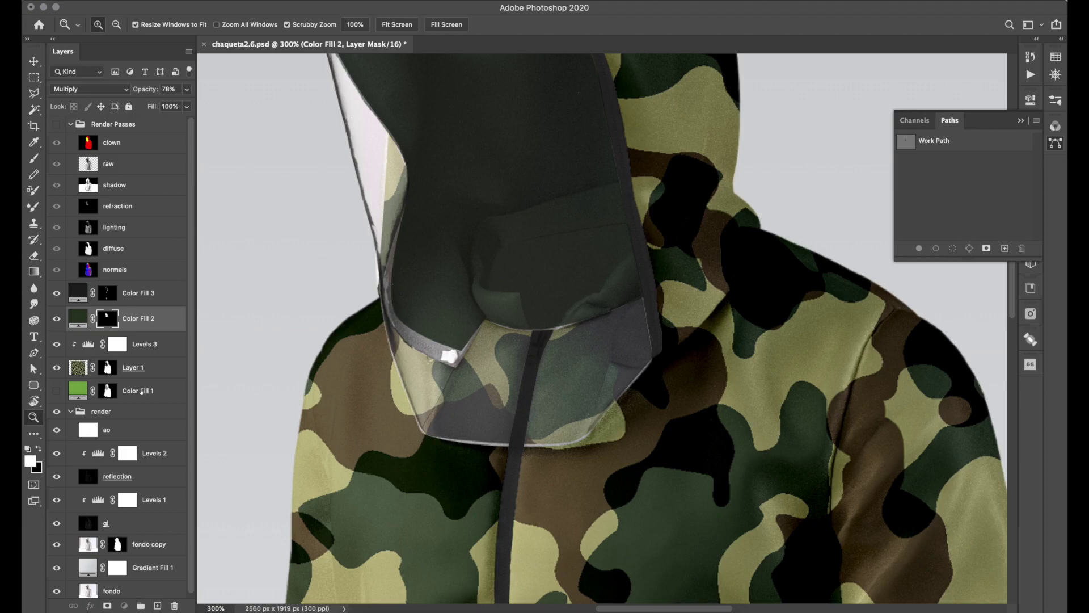
# Step: Start a hood-edge path on Layer 1's mask, then discard it and clear the selection
pyautogui.click(139, 390)
pyautogui.click(78, 367)
pyautogui.keyDown('alt'); pyautogui.click(108, 367); pyautogui.keyUp('alt')
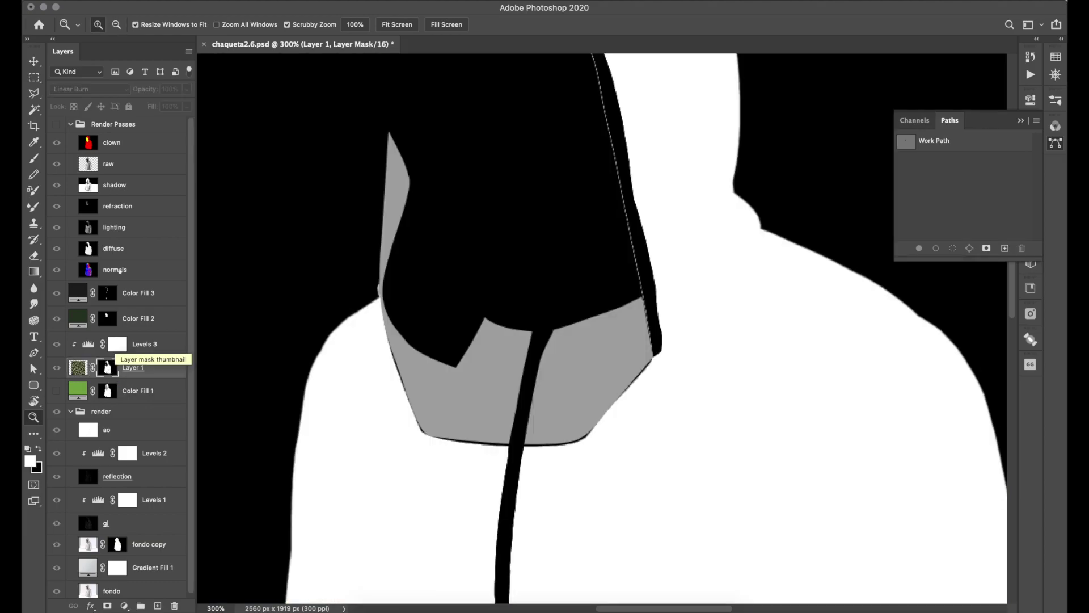
pyautogui.press('p')
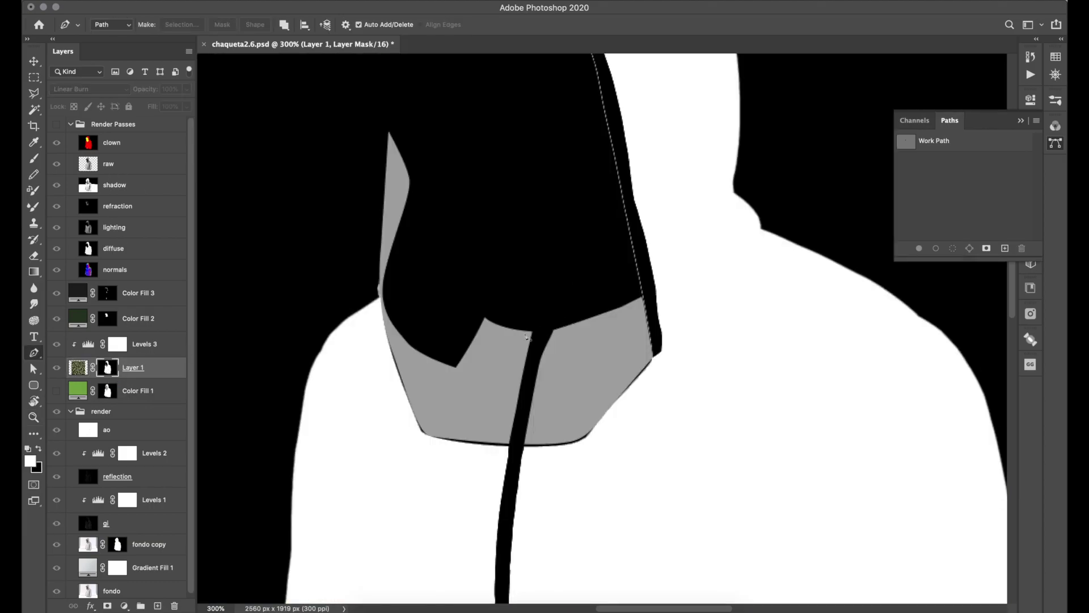
pyautogui.click(526, 331)
pyautogui.click(562, 326)
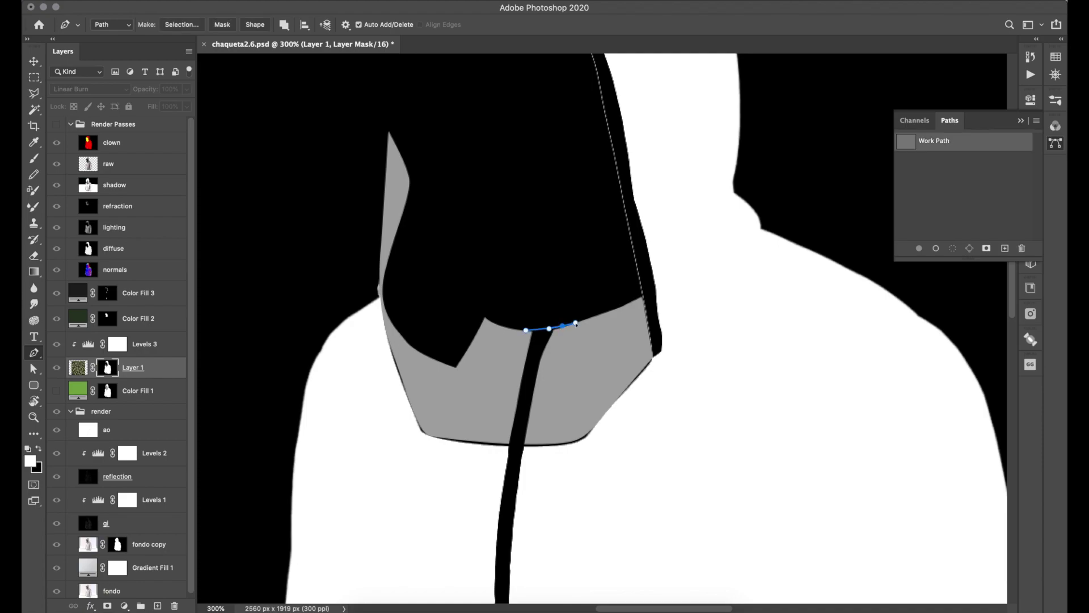
pyautogui.click(580, 320)
pyautogui.hotkey('ctrl', 'z')
pyautogui.press('Escape')
pyautogui.hotkey('ctrl', '2')
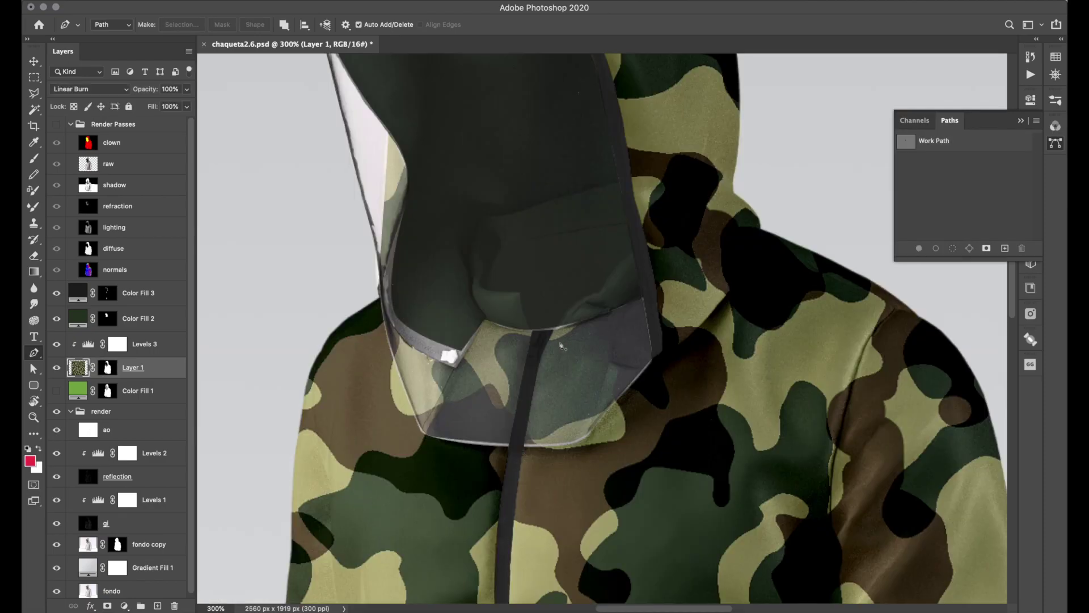
pyautogui.press('v')
pyautogui.keyDown('ctrl'); pyautogui.click(109, 300); pyautogui.keyUp('ctrl')
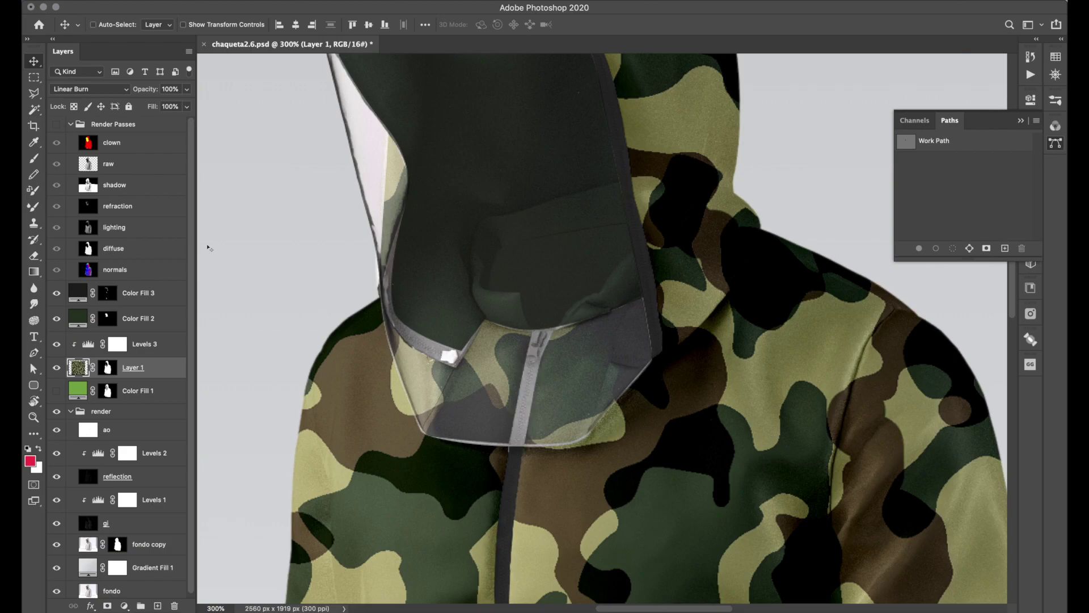
pyautogui.hotkey('ctrl', 'd')
# Step: Zoom in and trace a closed Pen path around the collar zipper strip
pyautogui.press('z')
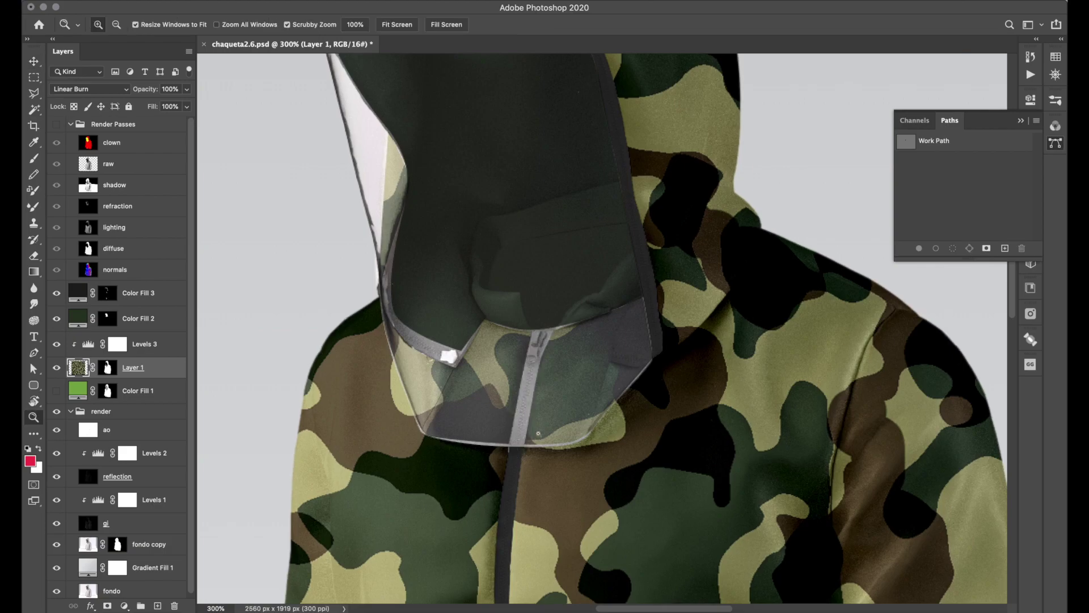
pyautogui.click(539, 416)
pyautogui.press('p')
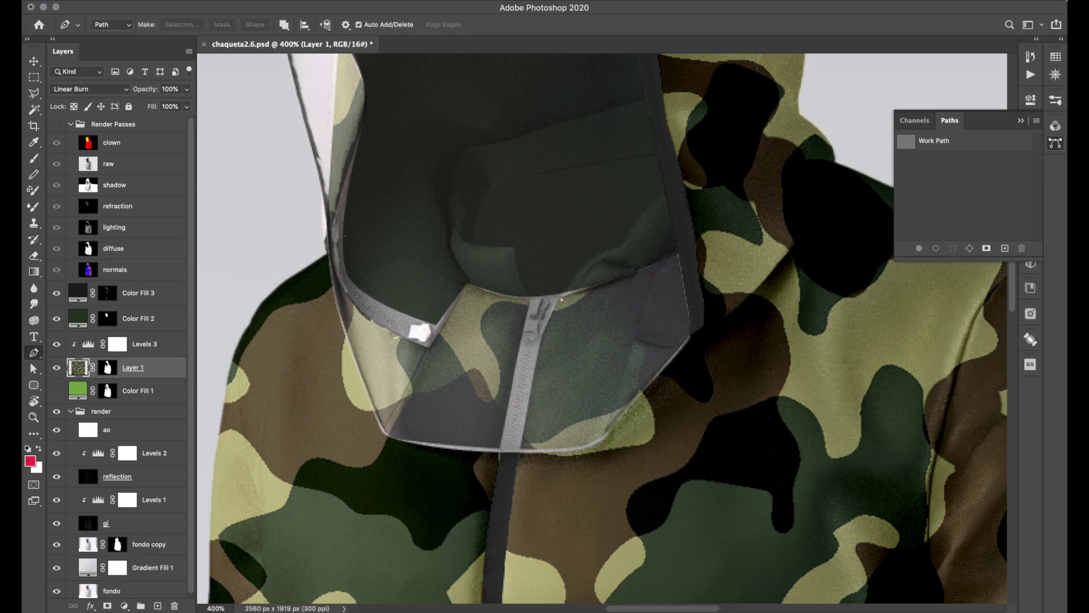
pyautogui.click(561, 295)
pyautogui.click(546, 319)
pyautogui.click(538, 364)
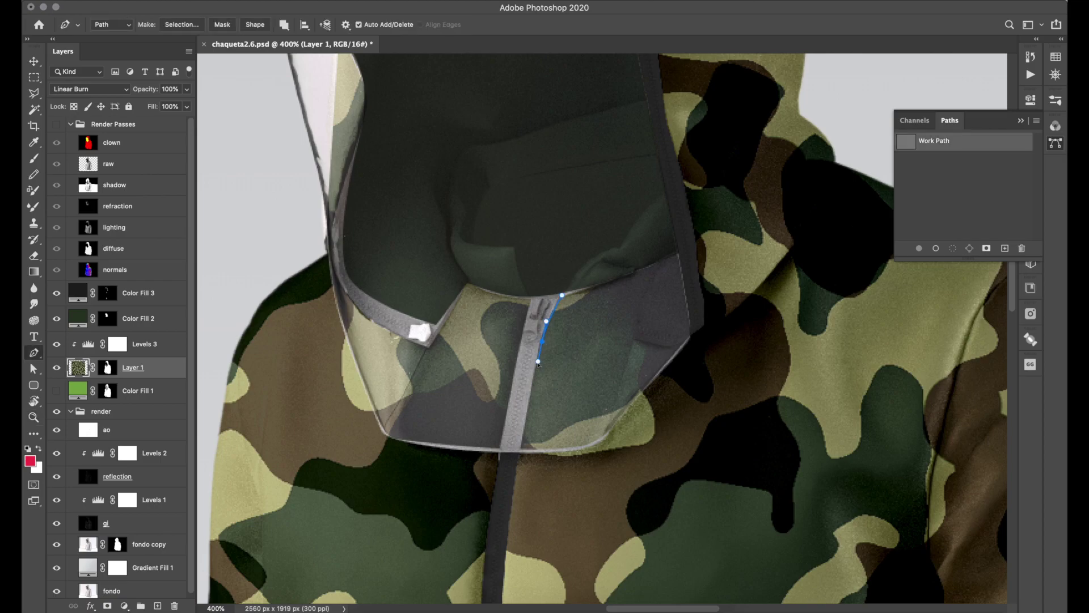
pyautogui.click(522, 450)
pyautogui.moveTo(502, 451); pyautogui.dragTo(498, 448)
pyautogui.moveTo(522, 328); pyautogui.dragTo(523, 331)
pyautogui.click(531, 298)
pyautogui.click(562, 295)
# Step: Fill the collar zipper selection with cccccc light grey on Color Fill 3's mask
pyautogui.keyDown('ctrl'); pyautogui.click(906, 150); pyautogui.keyUp('ctrl')
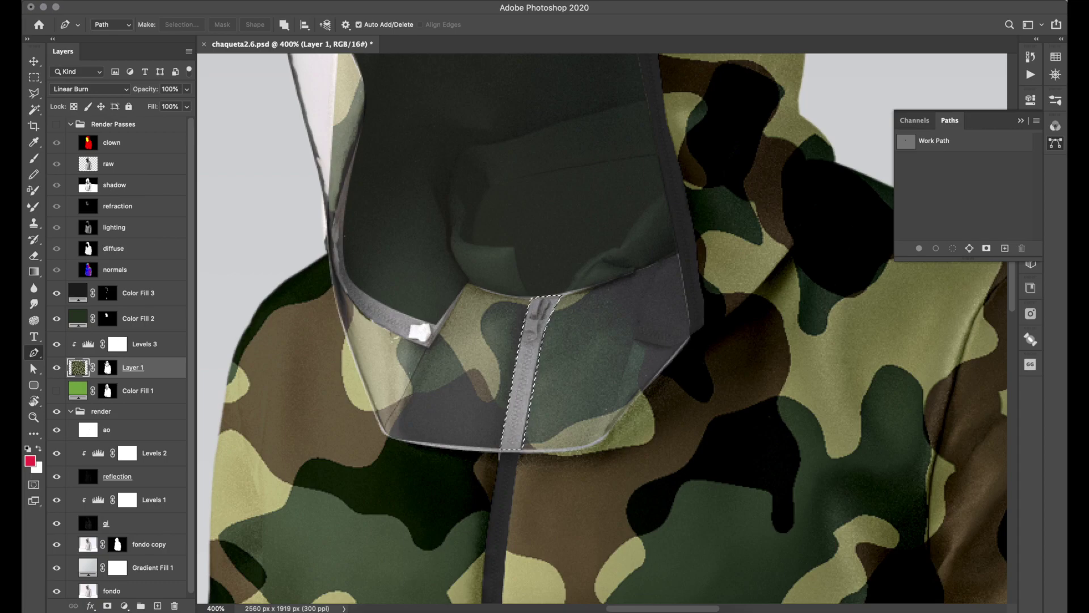
pyautogui.click(107, 293)
pyautogui.click(31, 461)
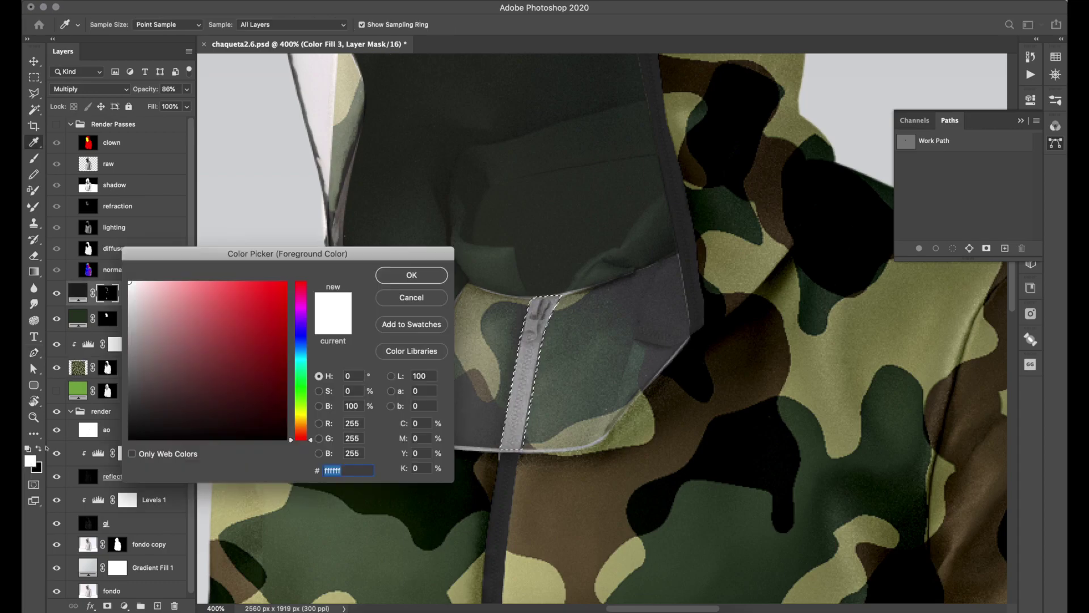
pyautogui.write('cccccc')
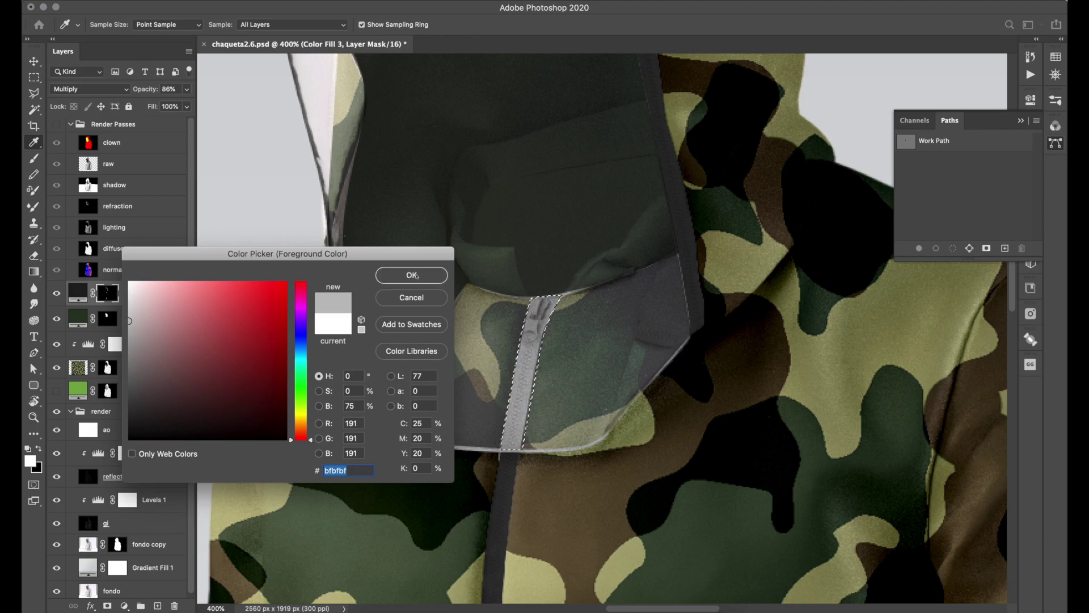
pyautogui.click(418, 276)
pyautogui.hotkey('alt', 'BackSpace')
pyautogui.hotkey('ctrl', 'd')
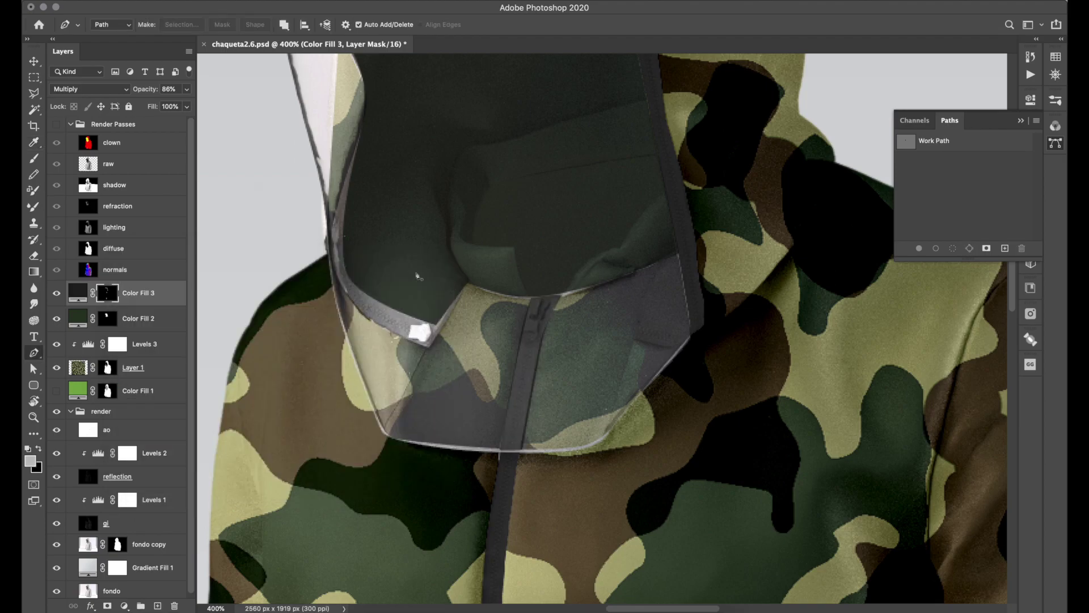
# Step: Collapse the Paths panel and nudge the Levels 3 midtone slider from 1.48 toward 1.82
pyautogui.hotkey('ctrl', '0')
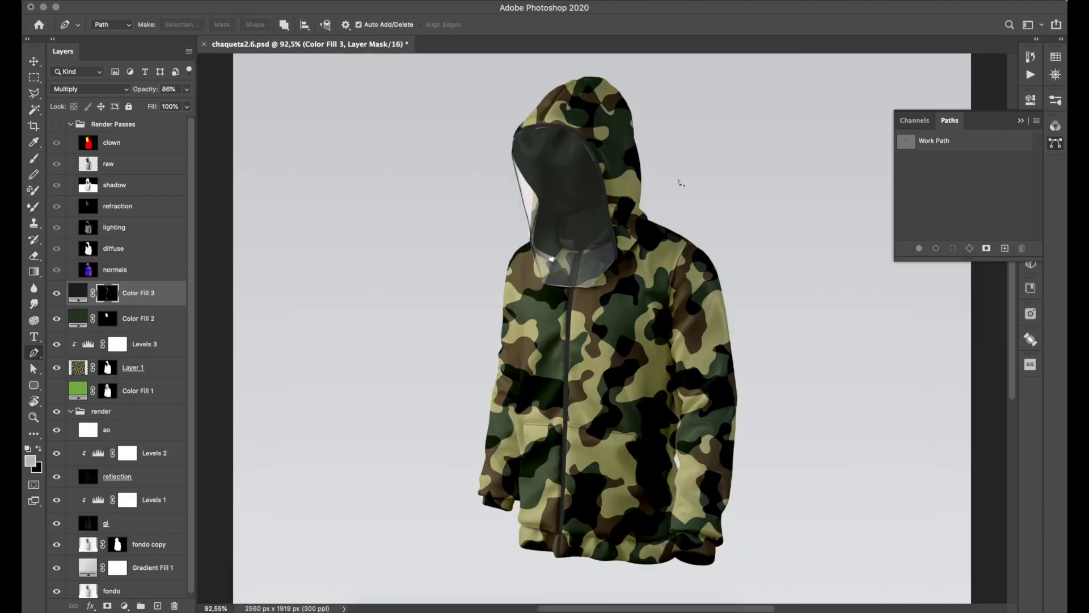
pyautogui.click(1019, 121)
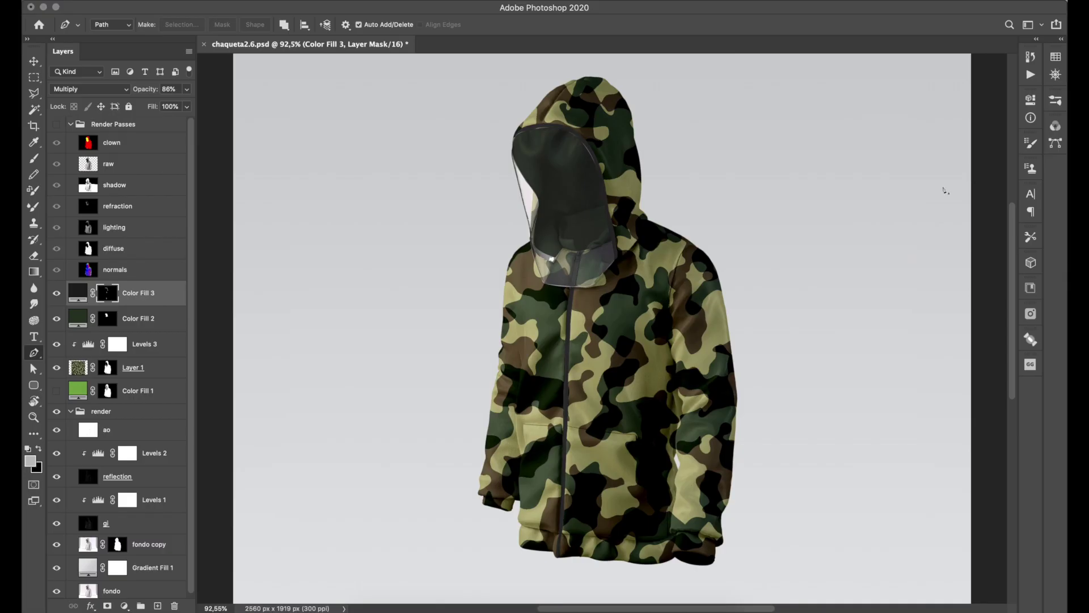
pyautogui.press('v')
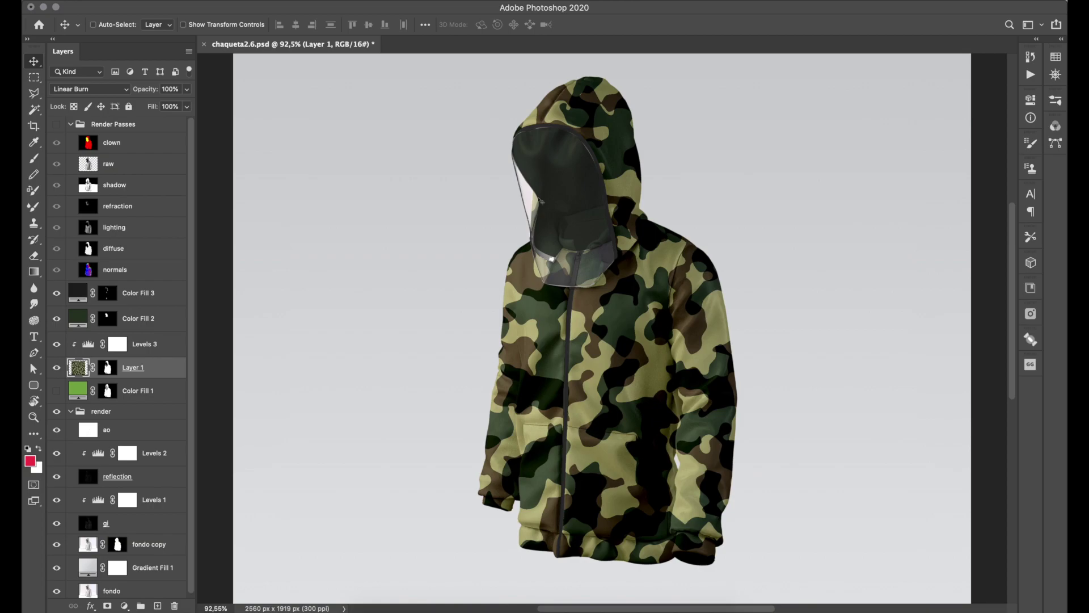
pyautogui.press('z')
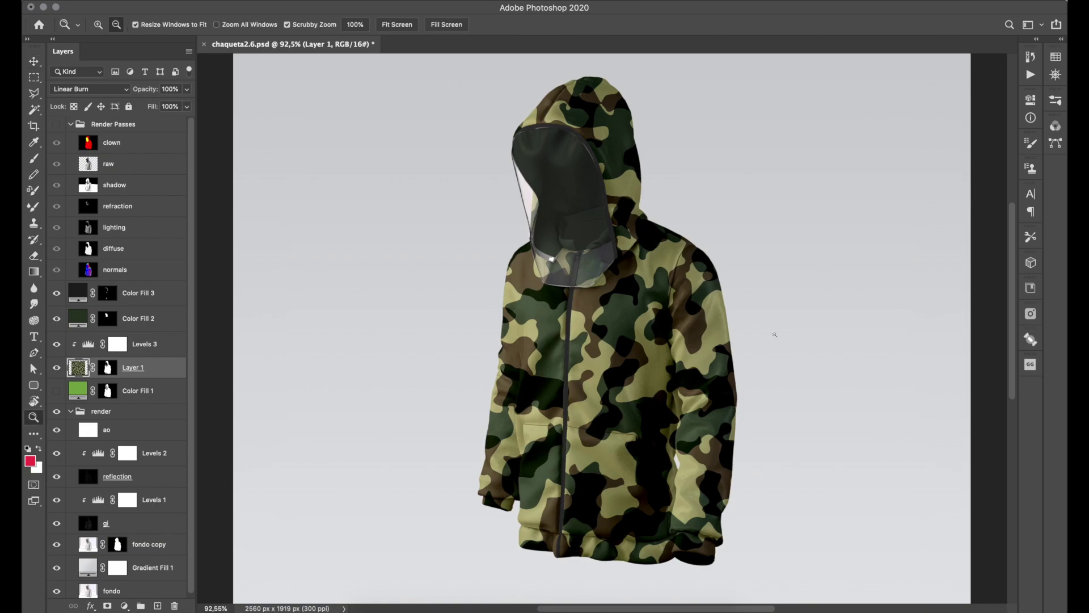
pyautogui.keyDown('alt'); pyautogui.click(705, 345); pyautogui.keyUp('alt')
pyautogui.click(596, 324)
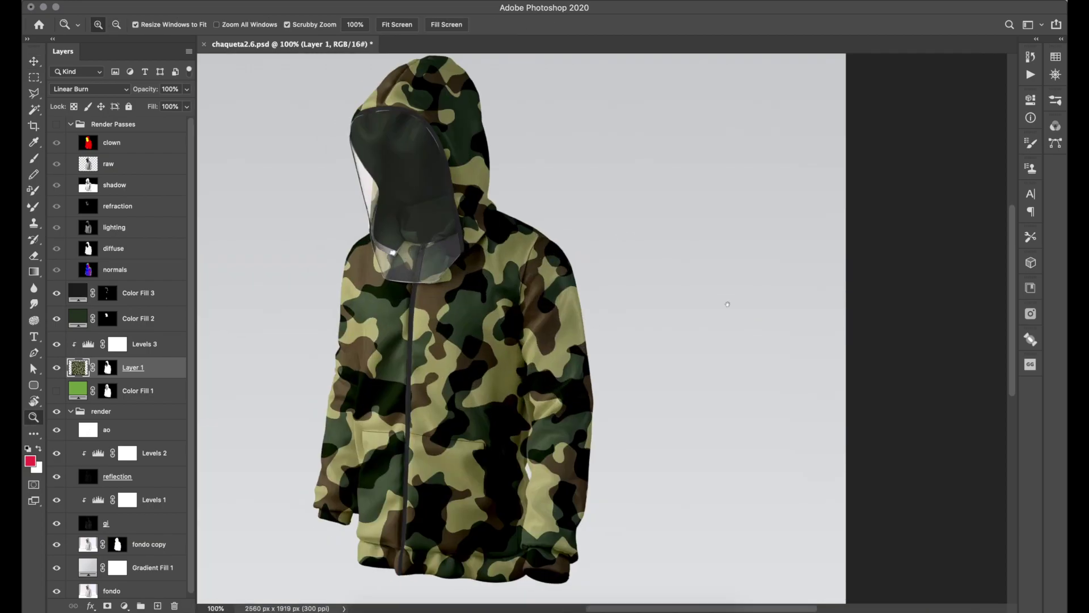
pyautogui.hscroll(-5, 596, 324)
pyautogui.press('v')
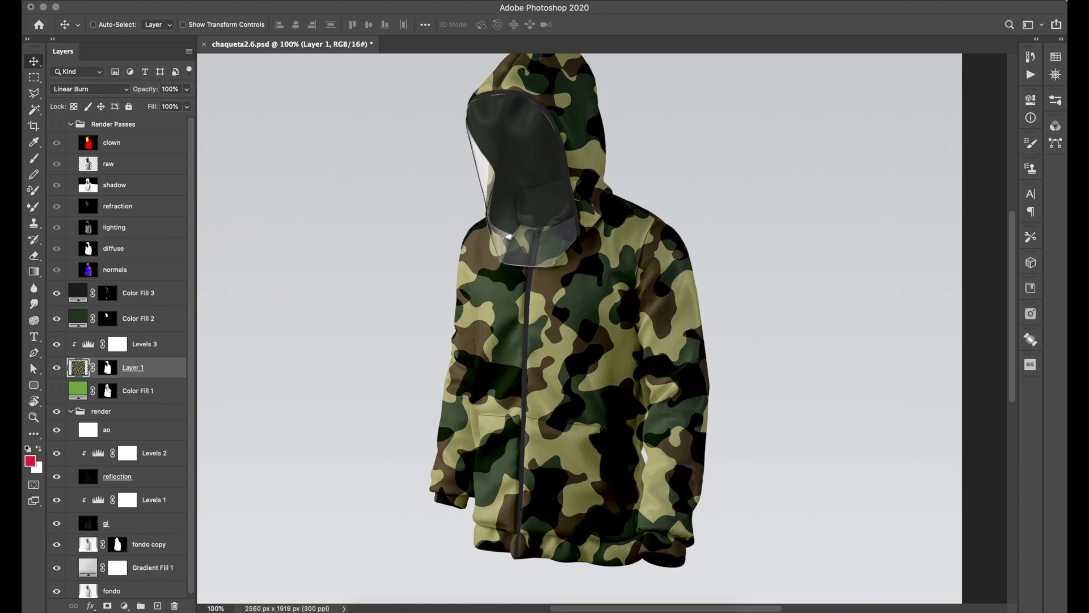
pyautogui.moveTo(86, 356); pyautogui.dragTo(95, 352)
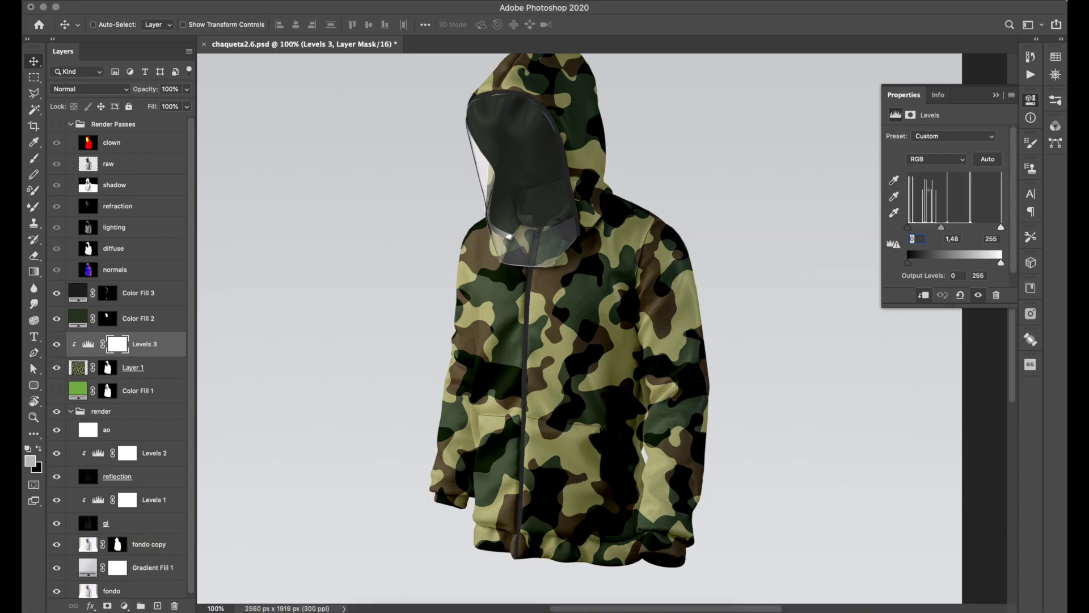
pyautogui.moveTo(951, 229); pyautogui.dragTo(942, 234)
pyautogui.keyDown('alt'); pyautogui.scroll(-2, 821, 92); pyautogui.keyUp('alt')
pyautogui.click(995, 95)
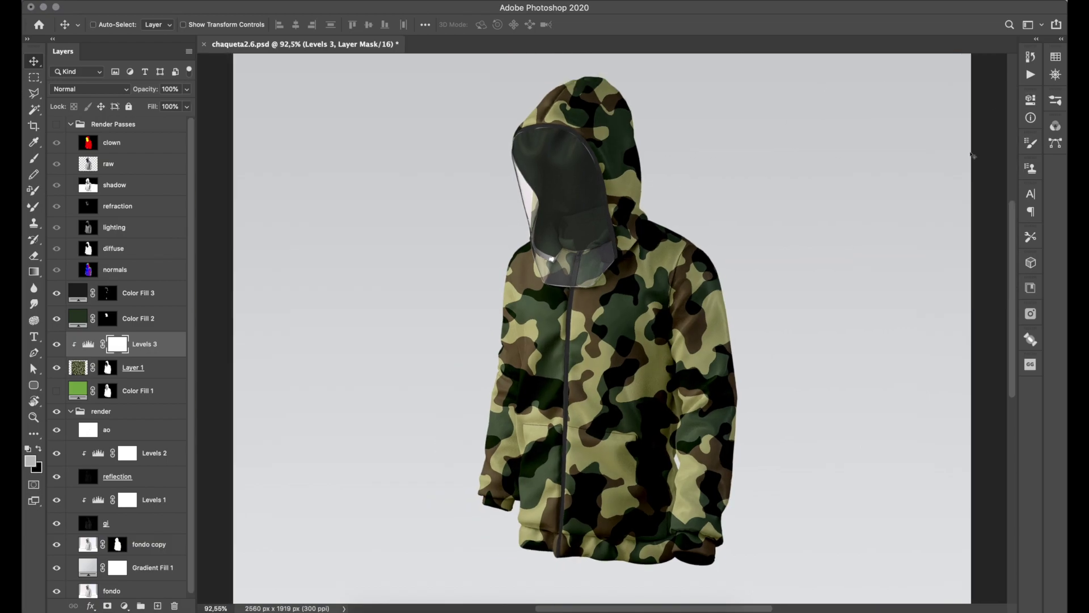